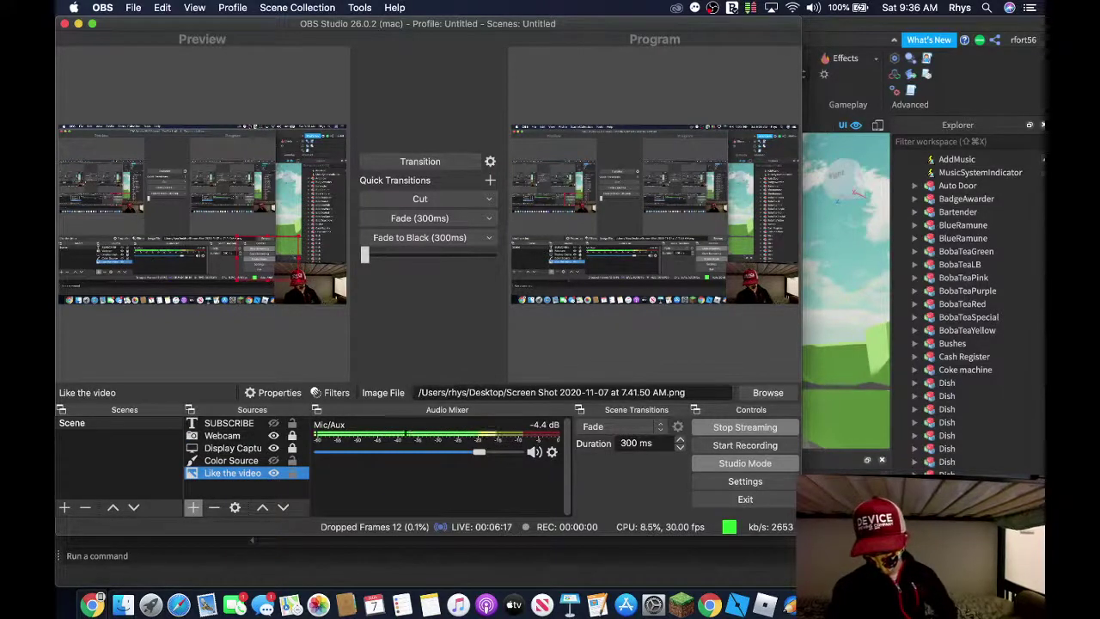
Switch to Roblox Studio and tour the restaurant's rooms, kitchen and front path out to the wooden dock
{"action": "left_click", "coordinate": [733, 606]}
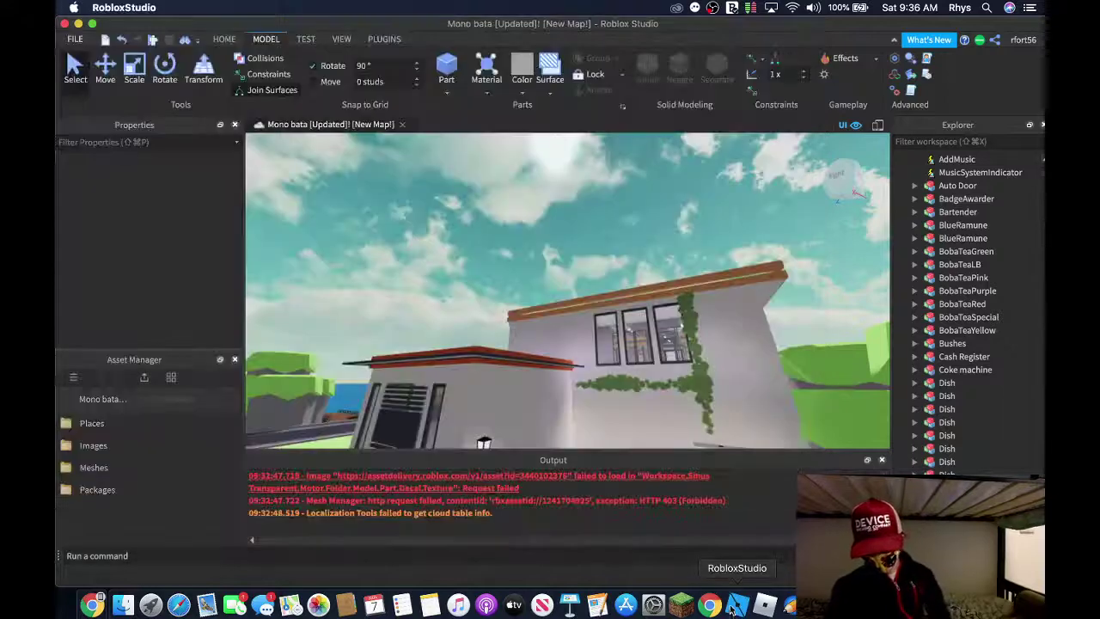
{"action": "right_click_drag", "start_coordinate": [720, 225], "coordinate": [720, 223]}
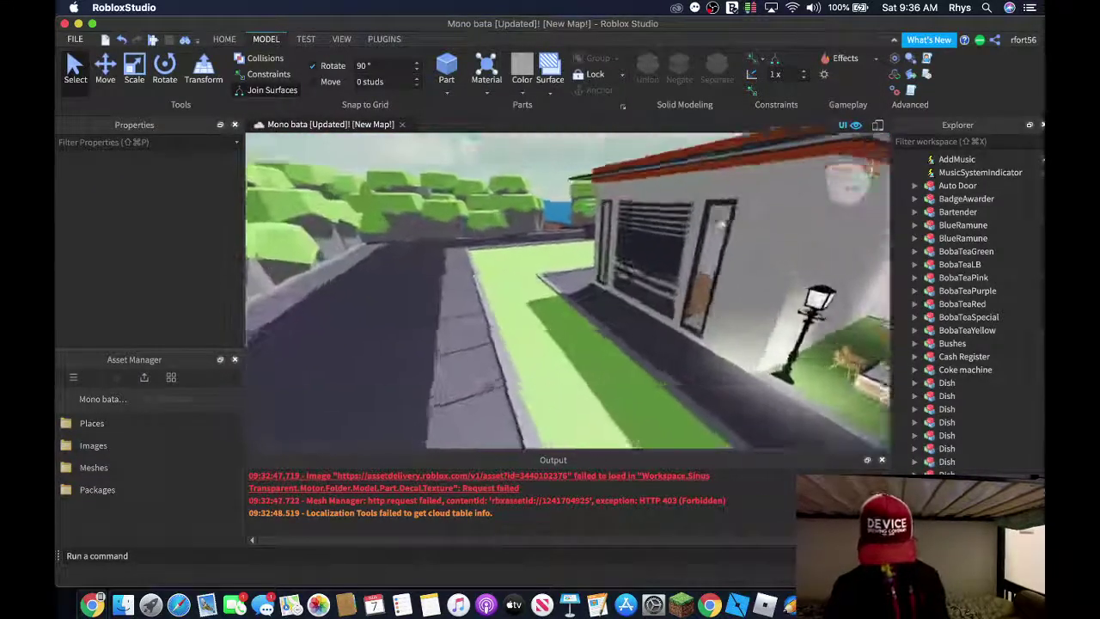
{"action": "key", "text": "w"}
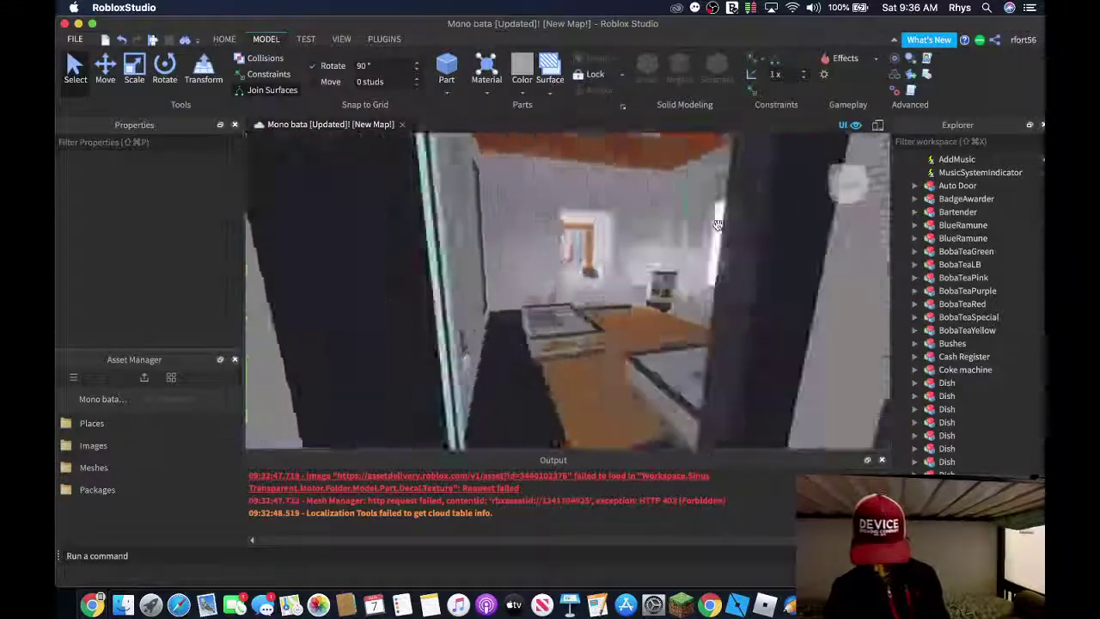
{"action": "key", "text": "w"}
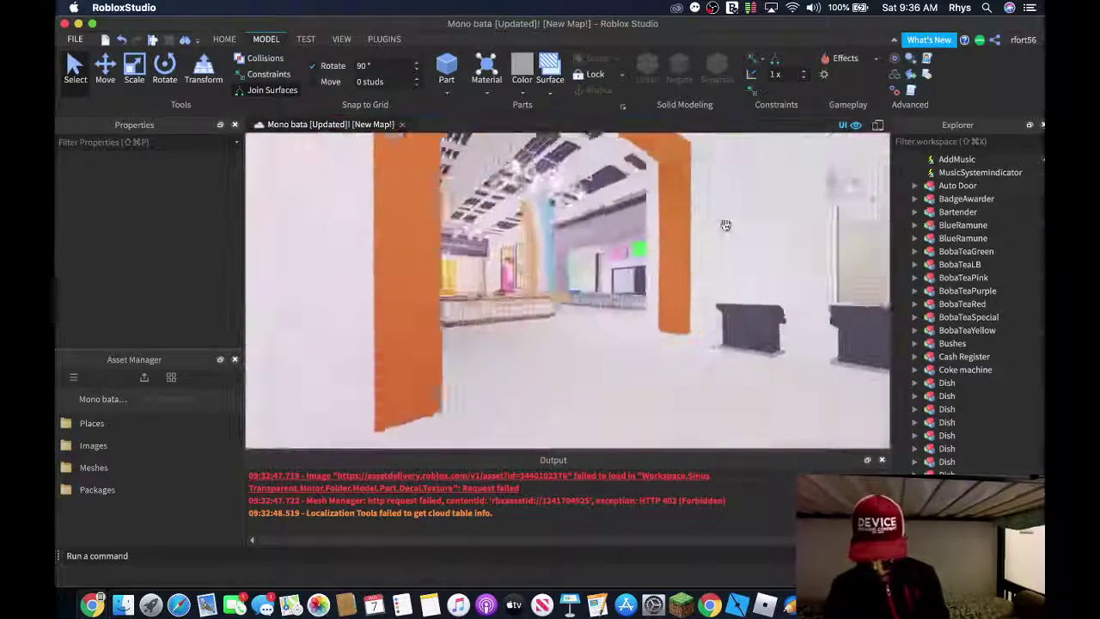
{"action": "key", "text": "w"}
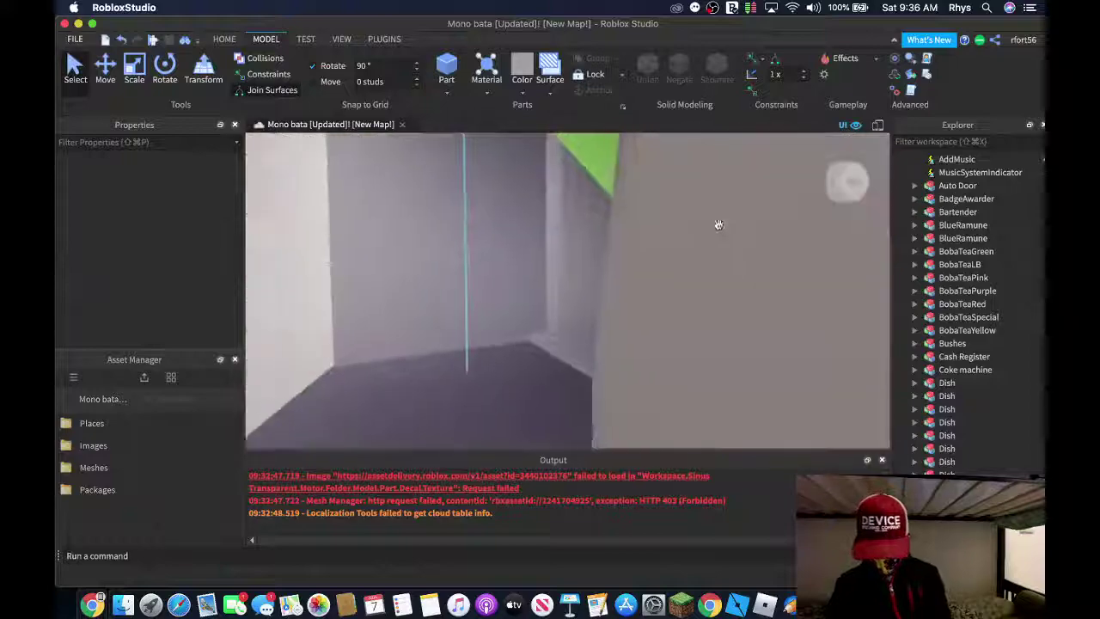
{"action": "key", "text": "w"}
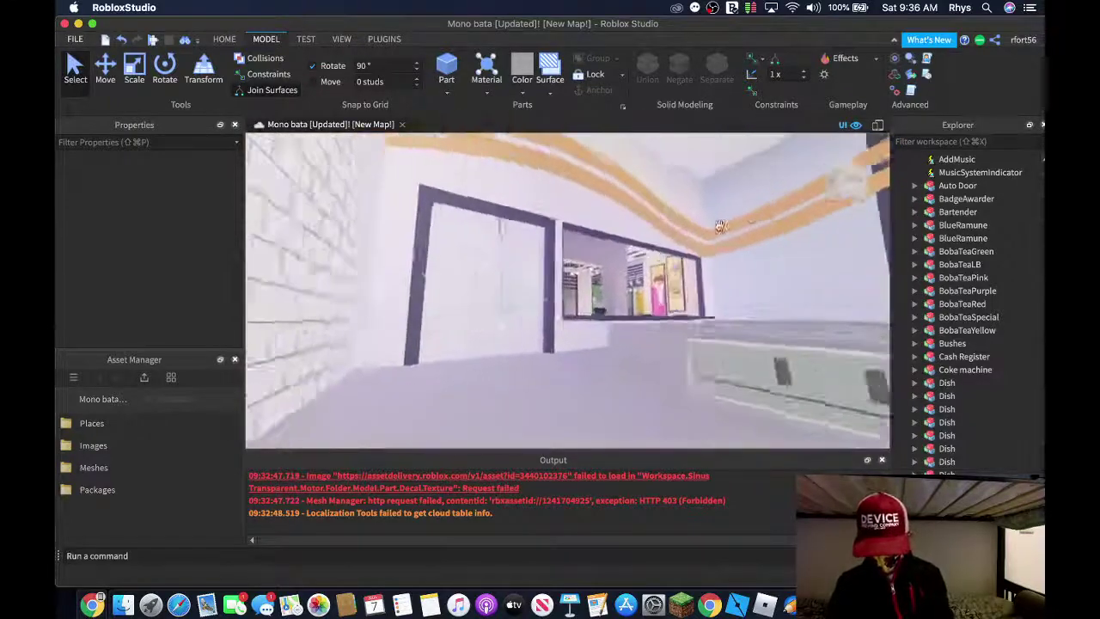
{"action": "key", "text": "w"}
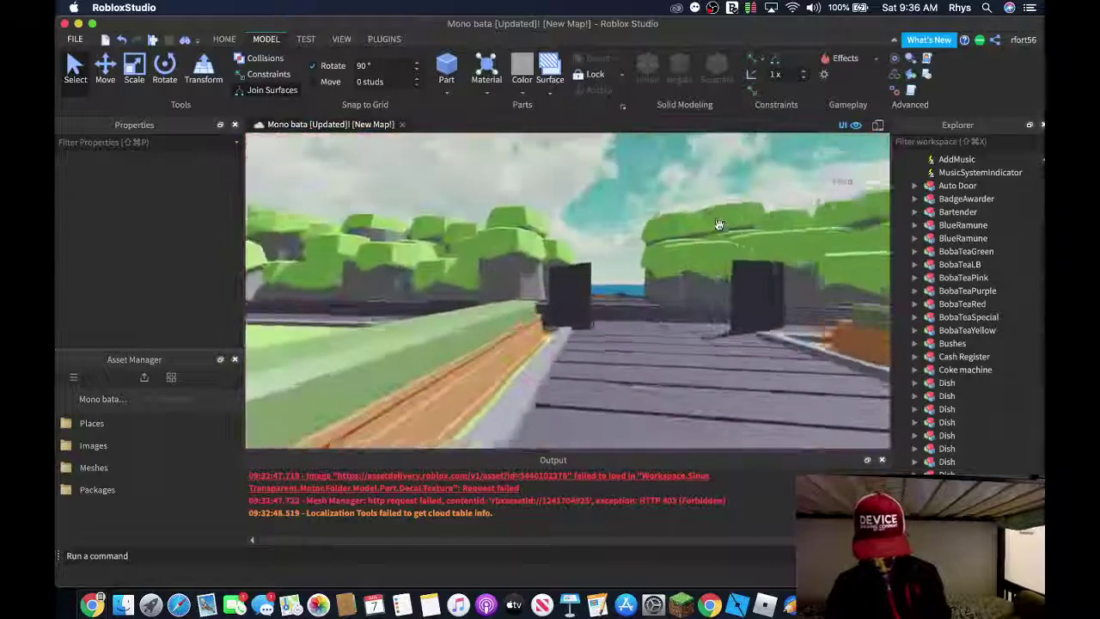
{"action": "key", "text": "w"}
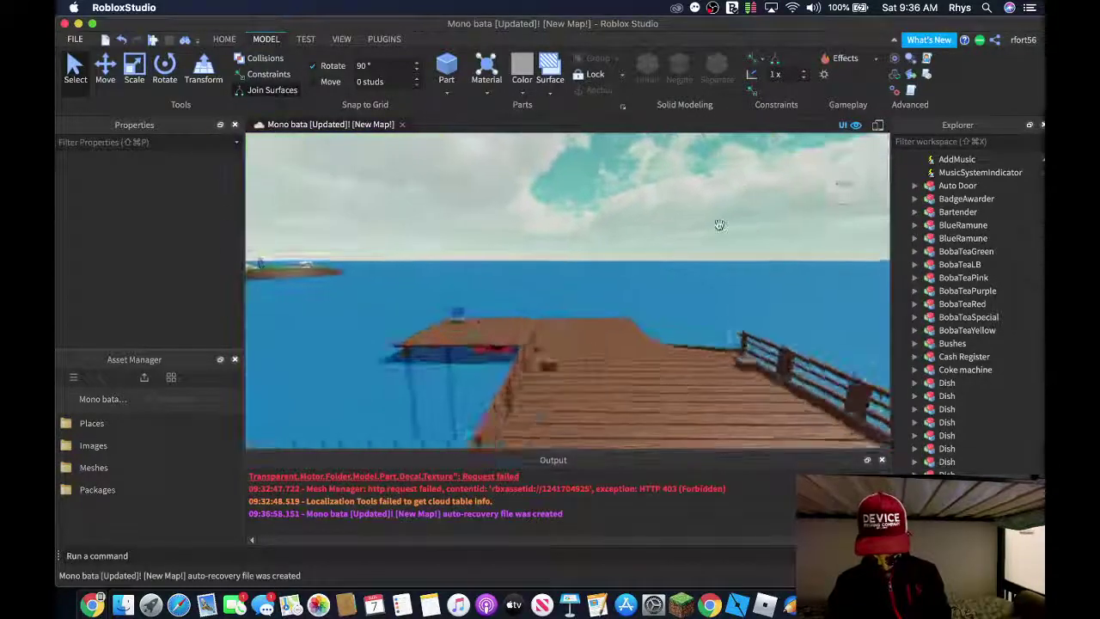
{"action": "key", "text": "w"}
Survey the map from over the water, from the wooden dock across to the separate grassy island
{"action": "right_click_drag", "start_coordinate": [720, 229], "coordinate": [599, 280]}
{"action": "key", "text": "e"}
{"action": "key", "text": "w"}
{"action": "key", "text": "s"}
{"action": "key", "text": "w"}
{"action": "key", "text": "w"}
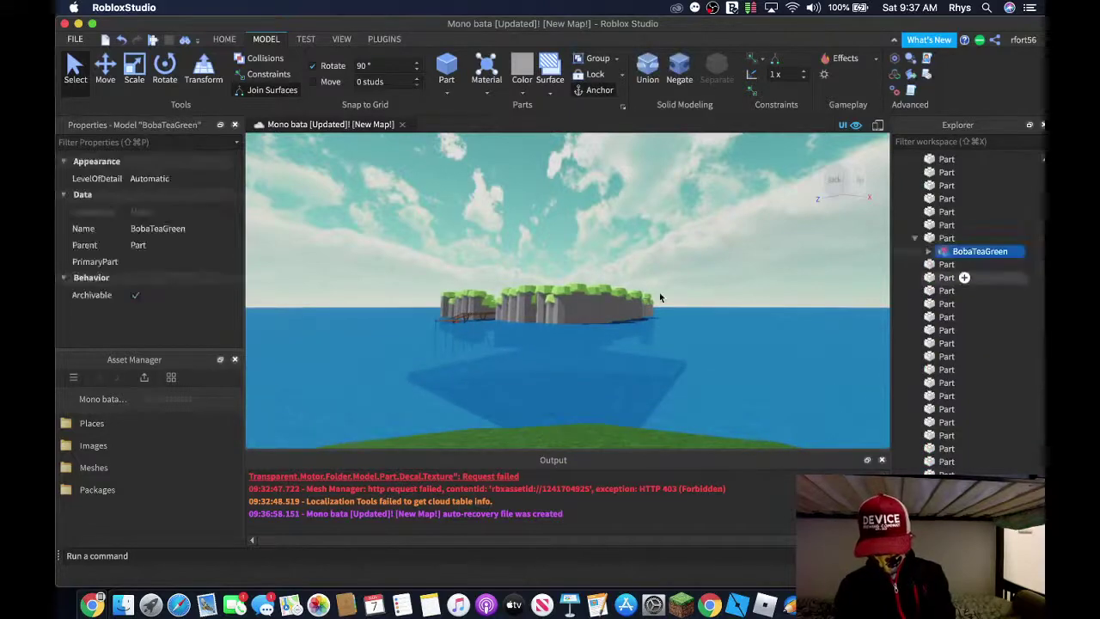
Focus the view on the BobaTeaGreen model and examine the bar room and its surroundings
{"action": "key", "text": "f"}
{"action": "right_click_drag", "start_coordinate": [787, 265], "coordinate": [796, 263]}
{"action": "key", "text": "s"}
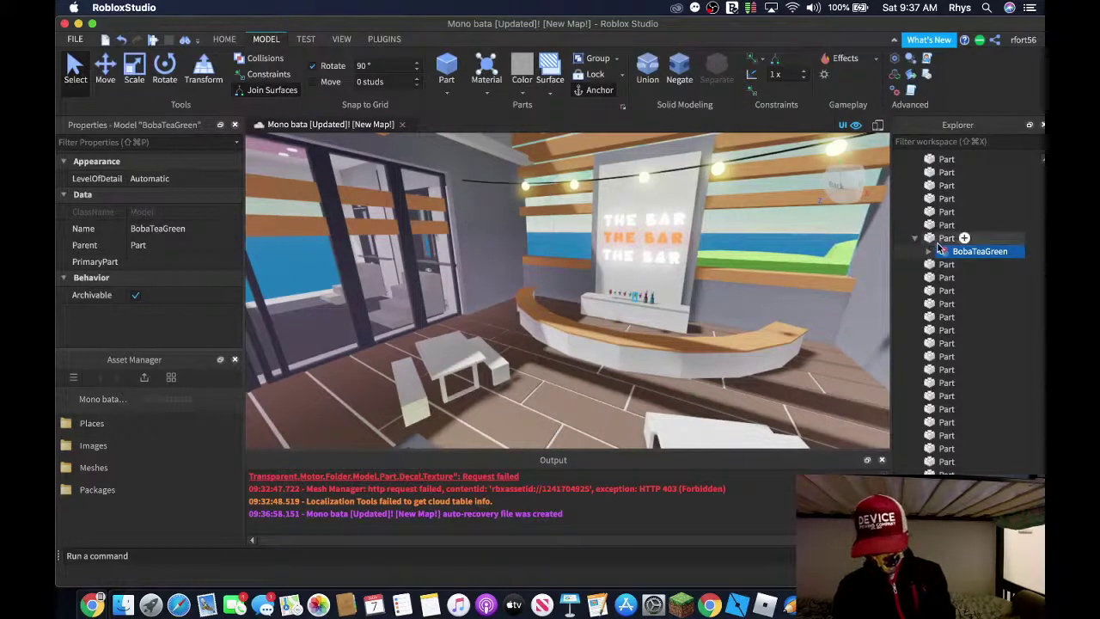
{"action": "mouse_move", "coordinate": [734, 241]}
{"action": "right_mouse_down"}
{"action": "mouse_move", "coordinate": [741, 254]}
{"action": "mouse_move", "coordinate": [731, 229]}
{"action": "mouse_move", "coordinate": [736, 237]}
{"action": "right_mouse_up"}
{"action": "key", "text": "w"}
{"action": "key", "text": "w"}
{"action": "key", "text": "w"}
{"action": "key", "text": "s"}
{"action": "key", "text": "w"}
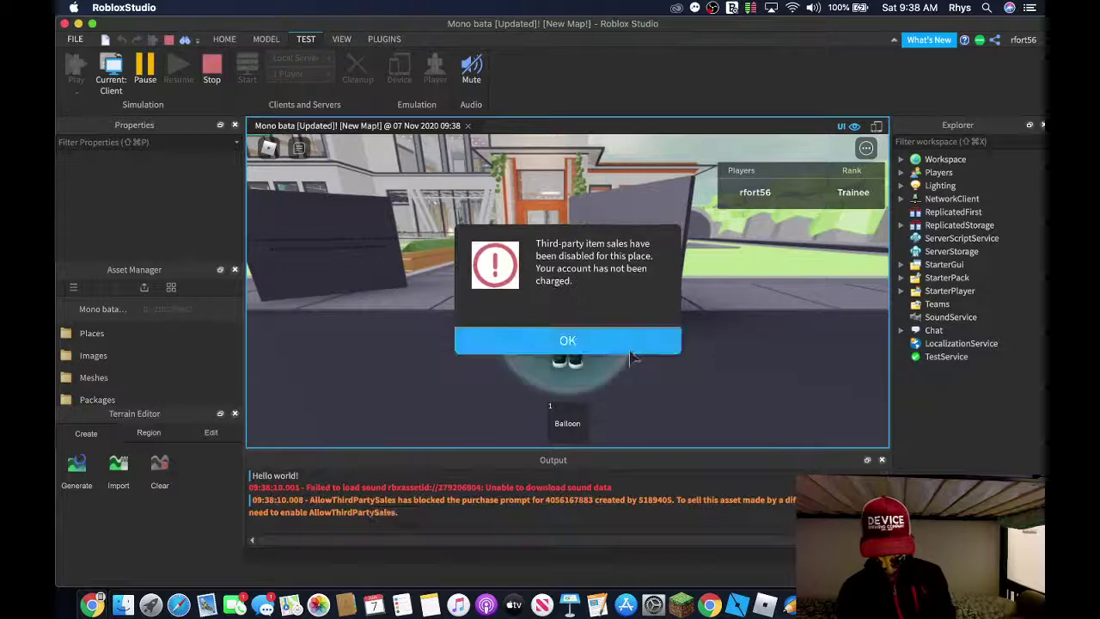
Walk the character through the orange front entrance in the play test, dismissing the sales and HD Admin notices
{"action": "left_click", "coordinate": [630, 351]}
{"action": "key", "text": "w"}
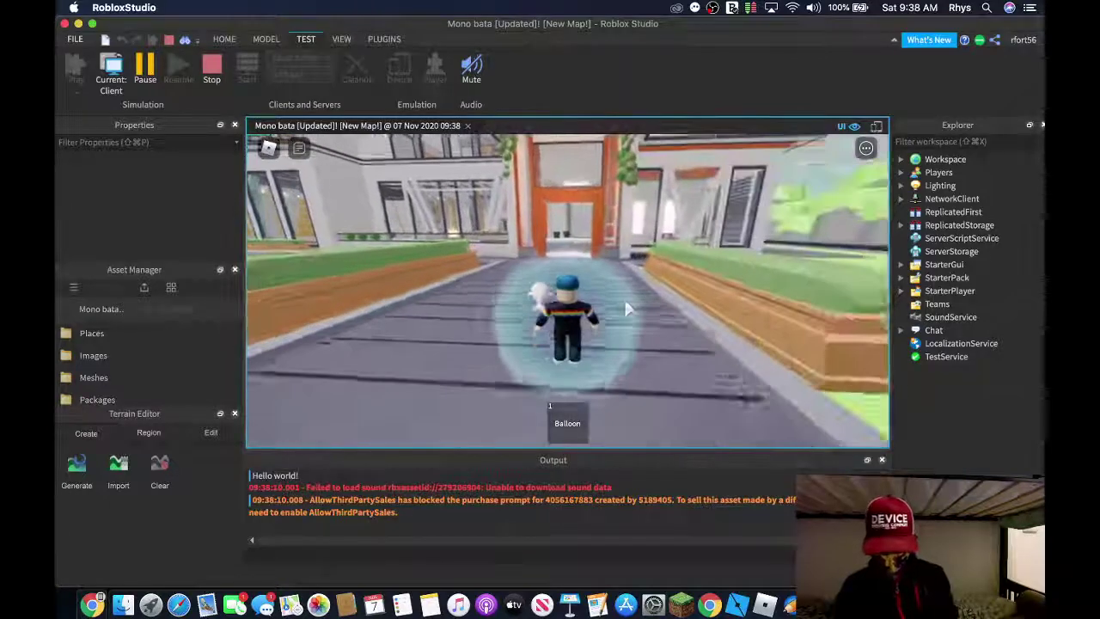
{"action": "left_click", "coordinate": [567, 346]}
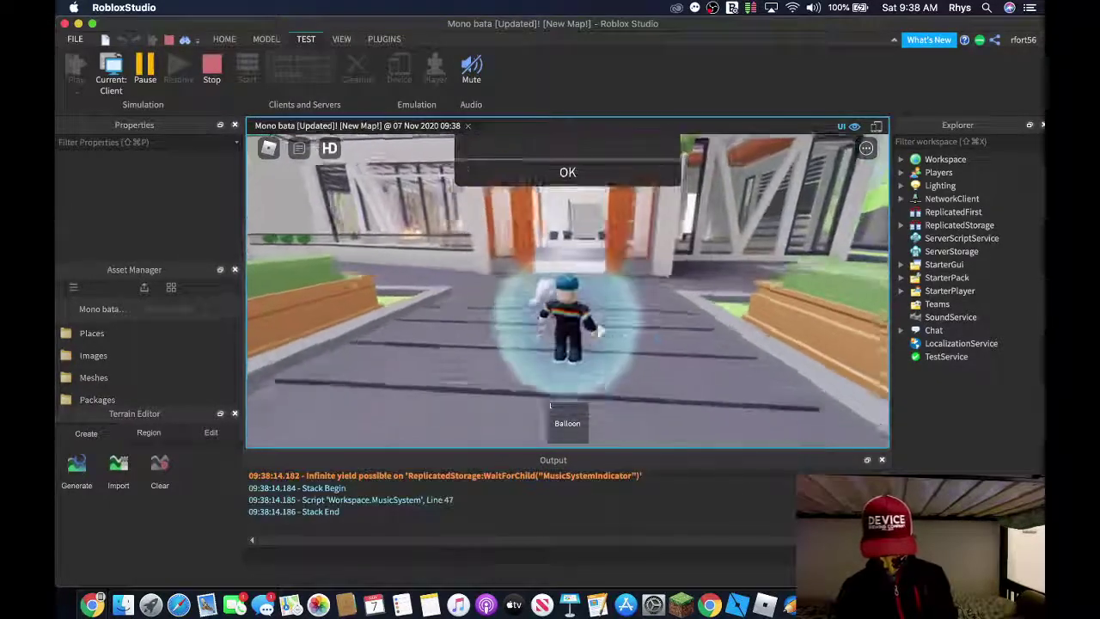
{"action": "key", "text": "w"}
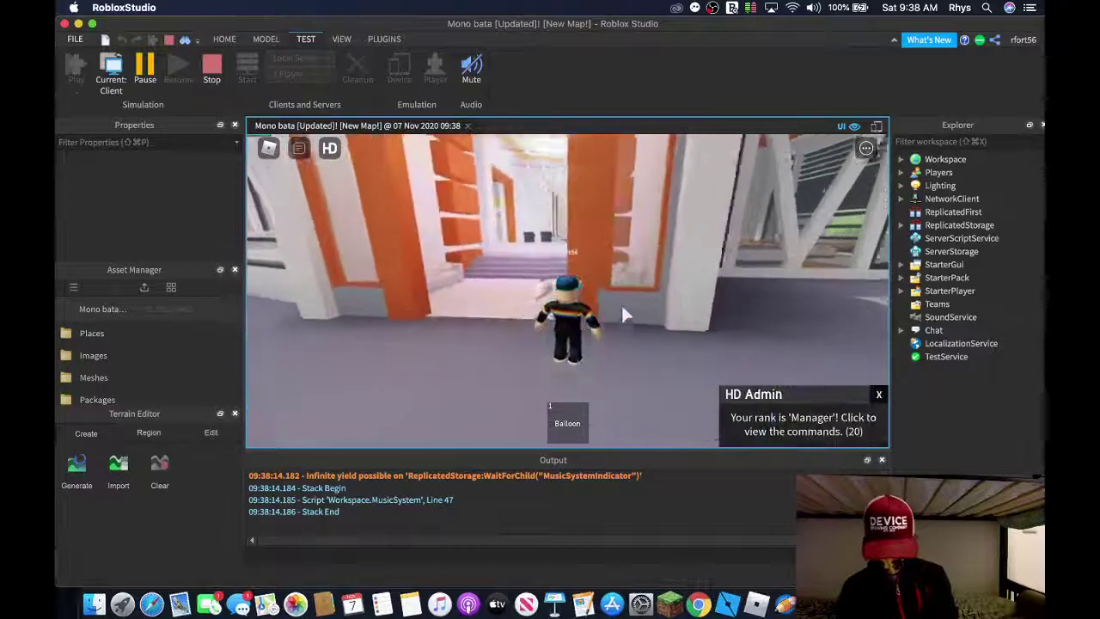
{"action": "key", "text": "w"}
{"action": "left_click", "coordinate": [879, 393]}
{"action": "key", "text": "w"}
{"action": "right_click_drag", "start_coordinate": [843, 376], "coordinate": [801, 347]}
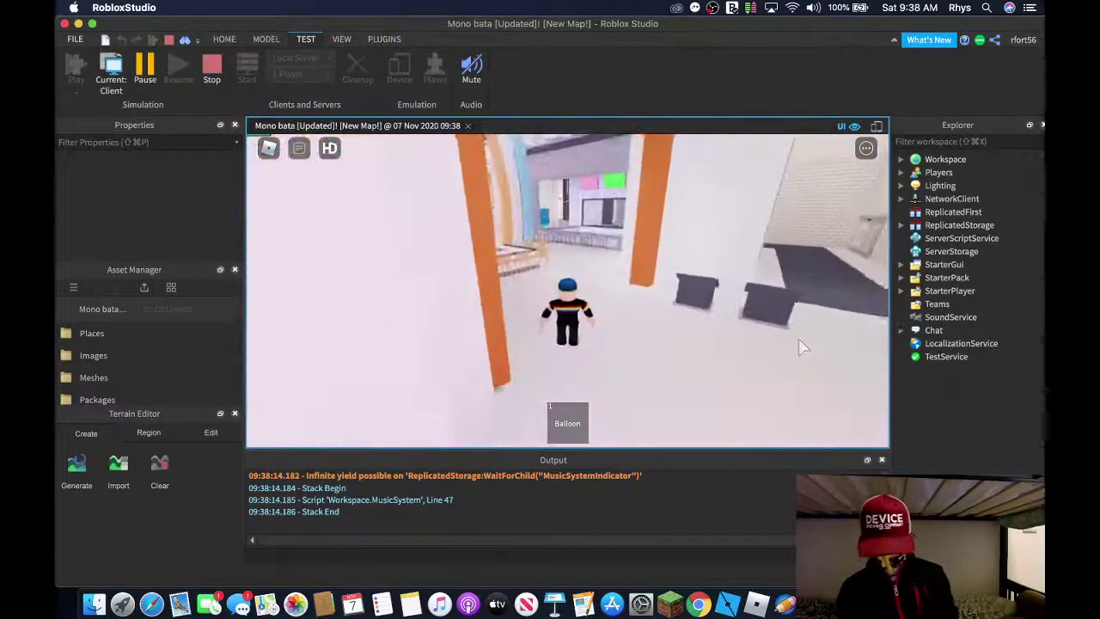
Explore the lobby near the dark counters with the character, closing the sales notice that interrupts the play test
{"action": "key", "text": "w"}
{"action": "scroll", "coordinate": [801, 346], "scroll_direction": "up", "scroll_amount": 3}
{"action": "scroll", "coordinate": [801, 348], "scroll_direction": "down", "scroll_amount": 5}
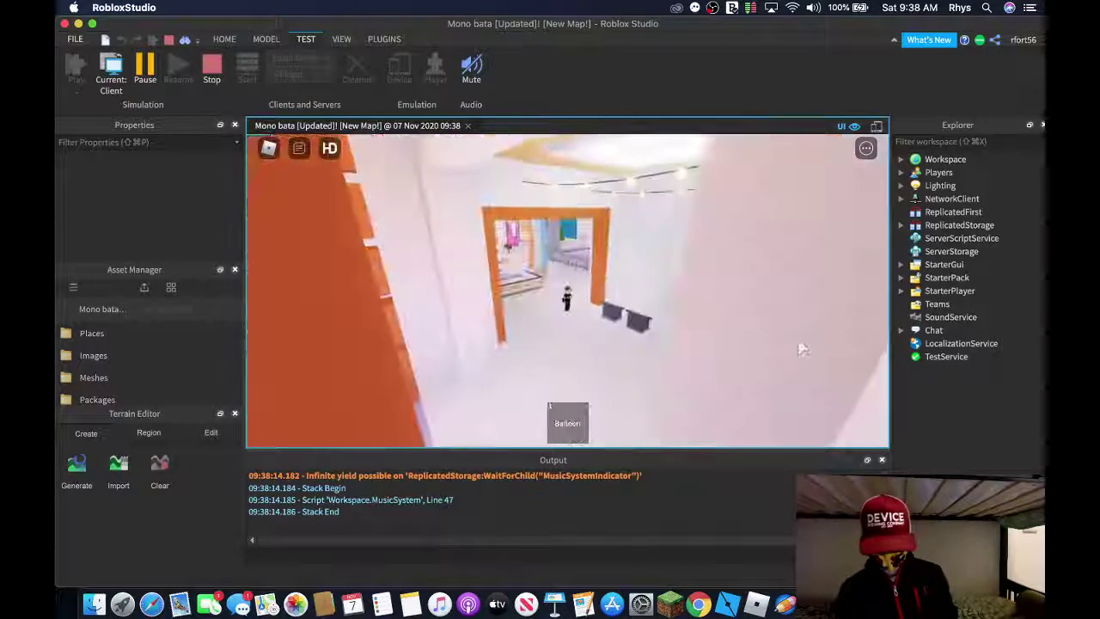
{"action": "key", "text": "w"}
{"action": "right_click_drag", "start_coordinate": [801, 348], "coordinate": [801, 347]}
{"action": "scroll", "coordinate": [801, 347], "scroll_direction": "up", "scroll_amount": 3}
{"action": "left_click", "coordinate": [652, 341]}
{"action": "key", "text": "w"}
{"action": "right_click_drag", "start_coordinate": [705, 324], "coordinate": [705, 324]}
{"action": "key", "text": "d"}
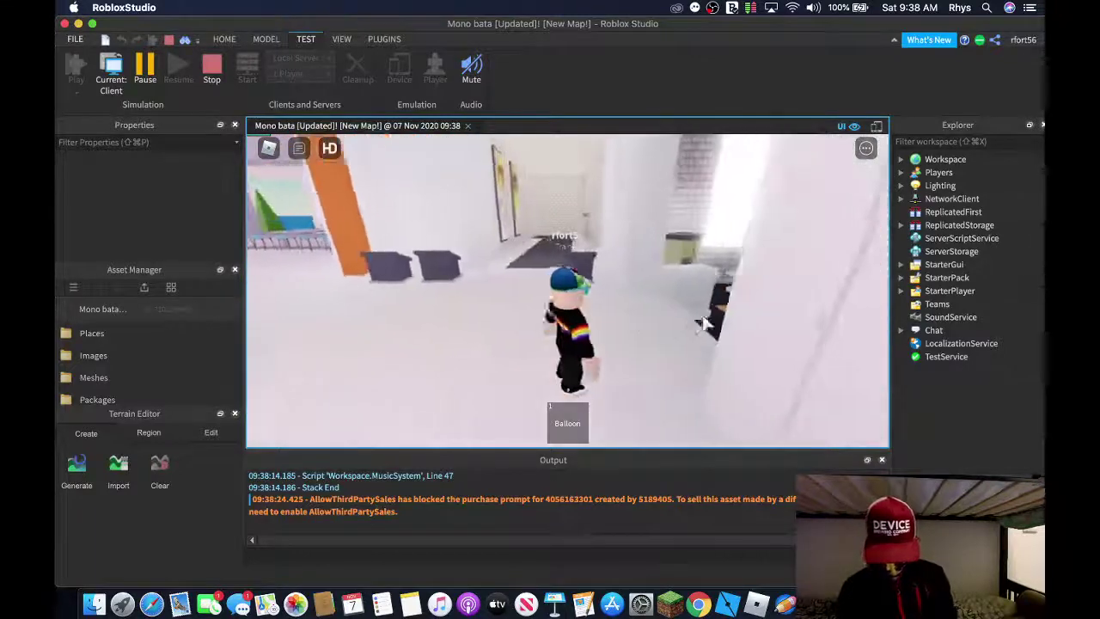
Walk the character through the side seating area and back to the brick hallway, dismissing the repeated sales notice
{"action": "key", "text": "s"}
{"action": "key", "text": "w"}
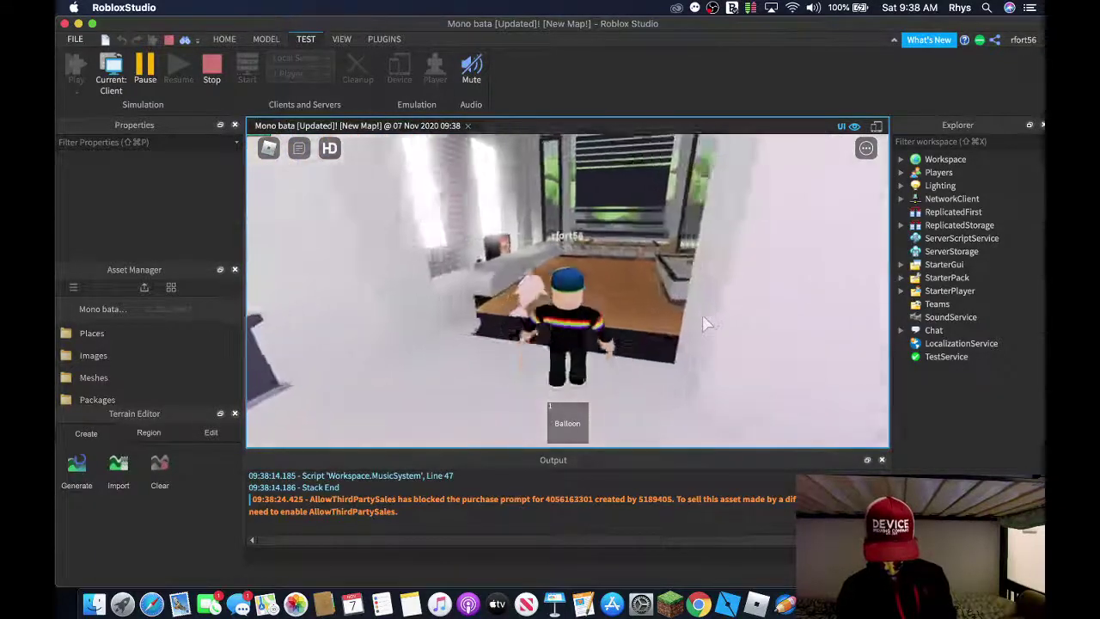
{"action": "key", "text": "w"}
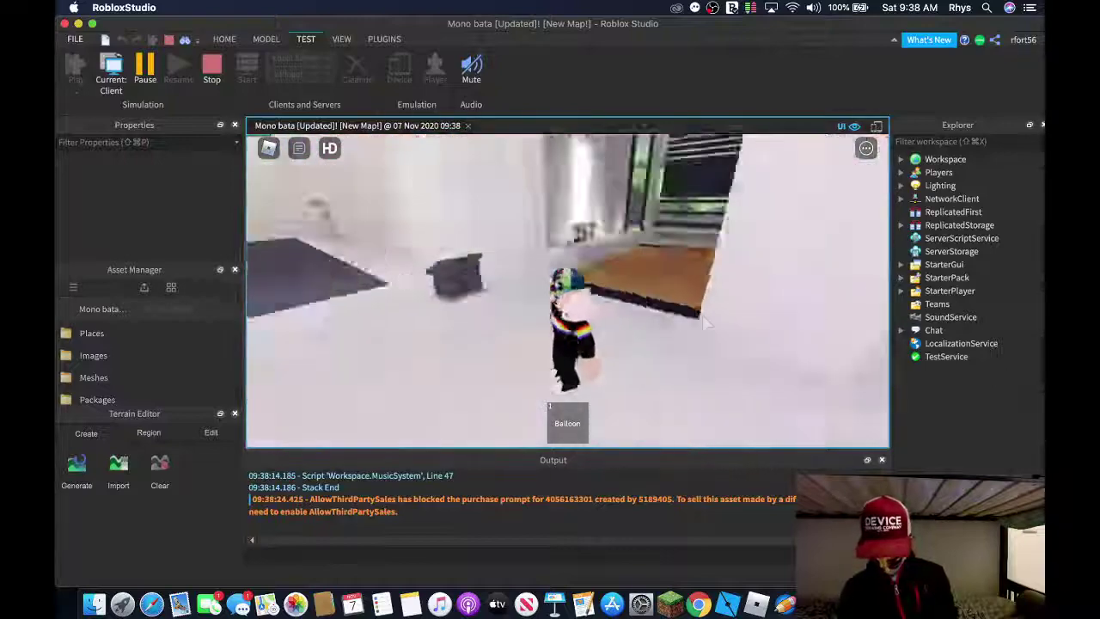
{"action": "left_click", "coordinate": [660, 340]}
{"action": "key", "text": "w"}
{"action": "key", "text": "w"}
{"action": "key", "text": "space"}
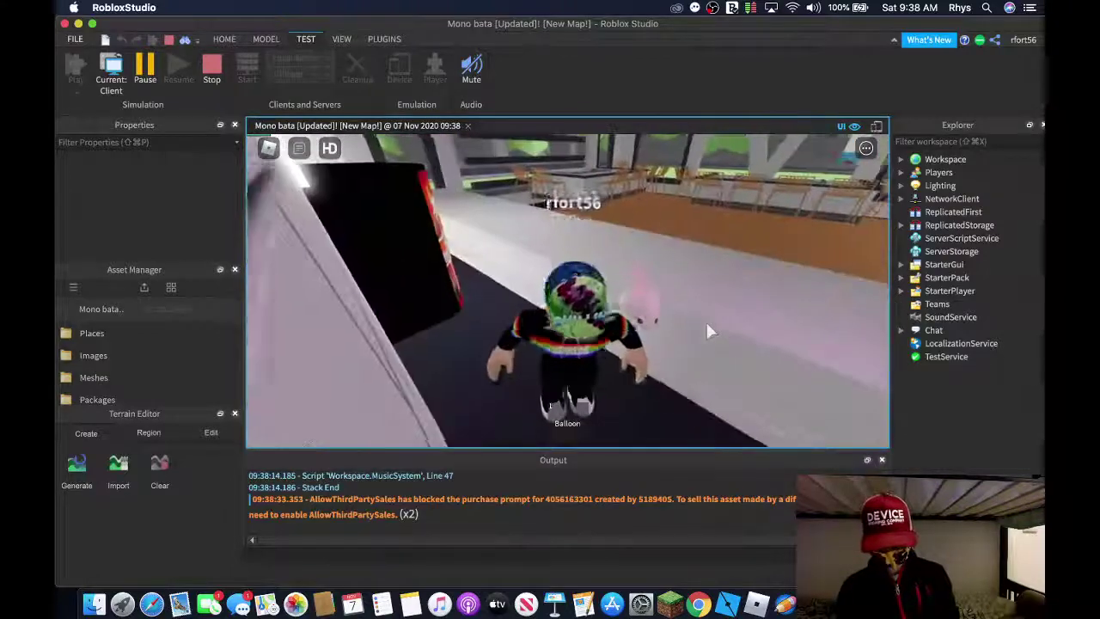
{"action": "key", "text": "w"}
{"action": "key", "text": "w"}
{"action": "key", "text": "w"}
{"action": "key", "text": "w"}
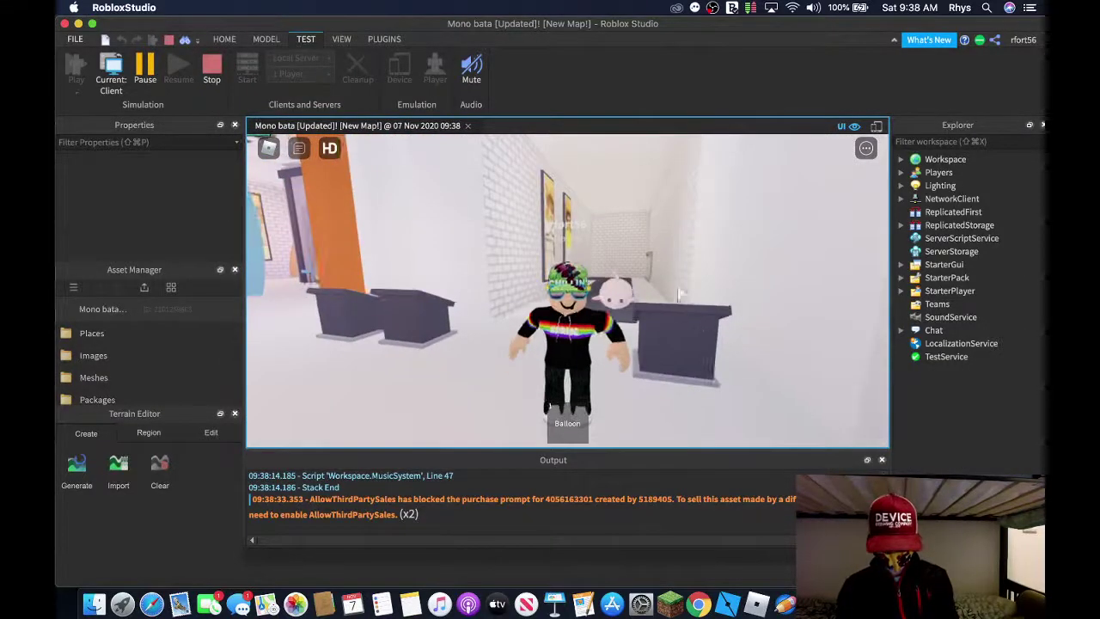
Give the character building tools with the chat command ;btools, dismiss the sales notice and hide the chat
{"action": "key", "text": "slash"}
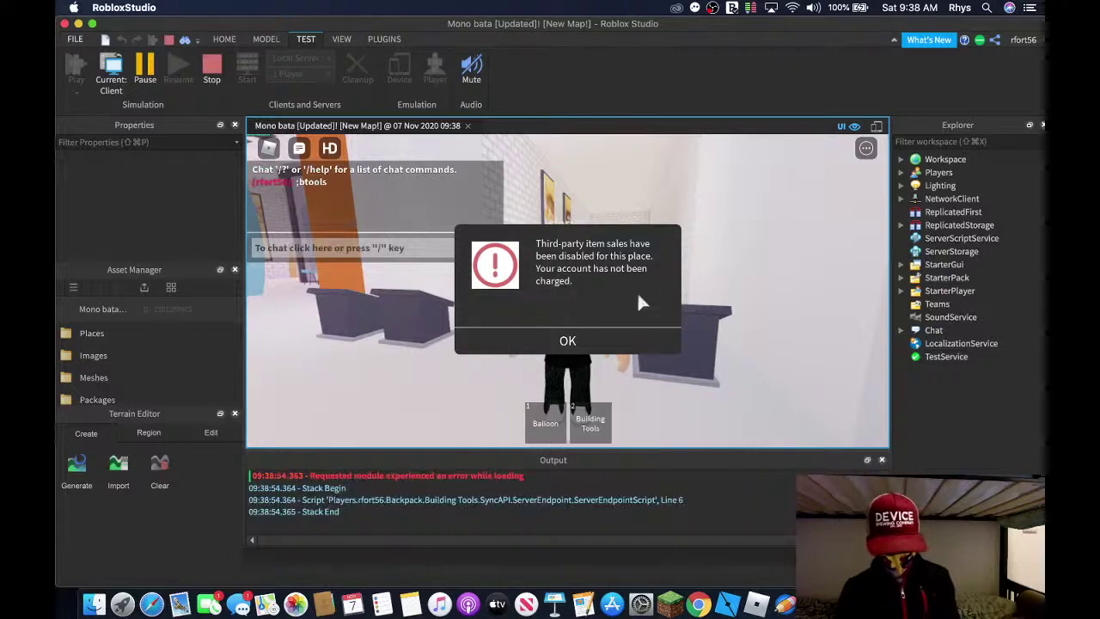
{"action": "left_click", "coordinate": [643, 336]}
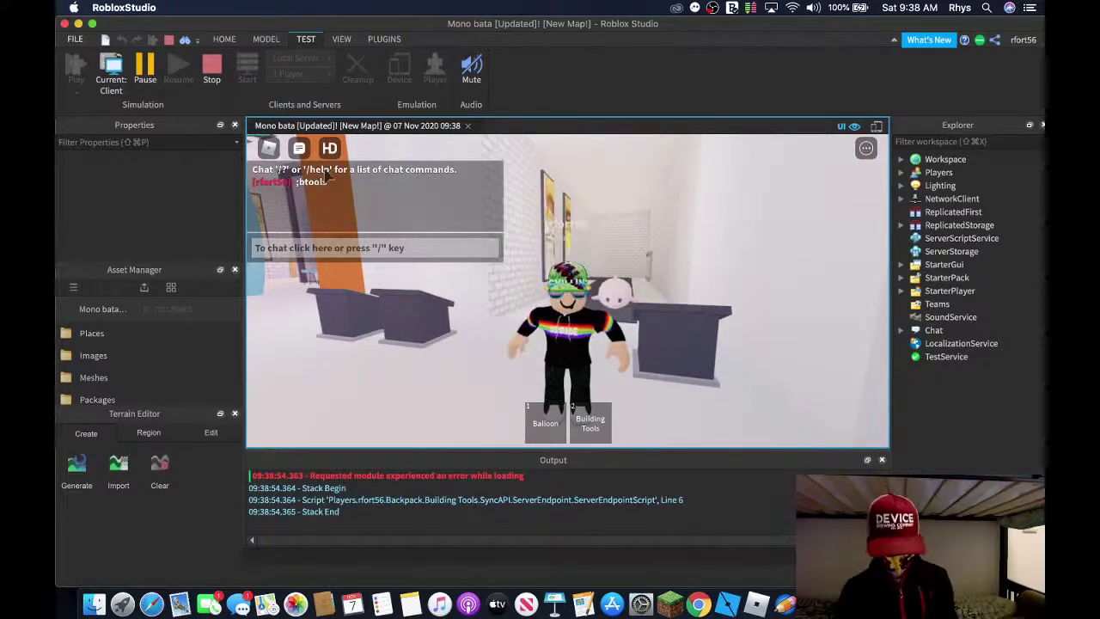
{"action": "left_click", "coordinate": [306, 151]}
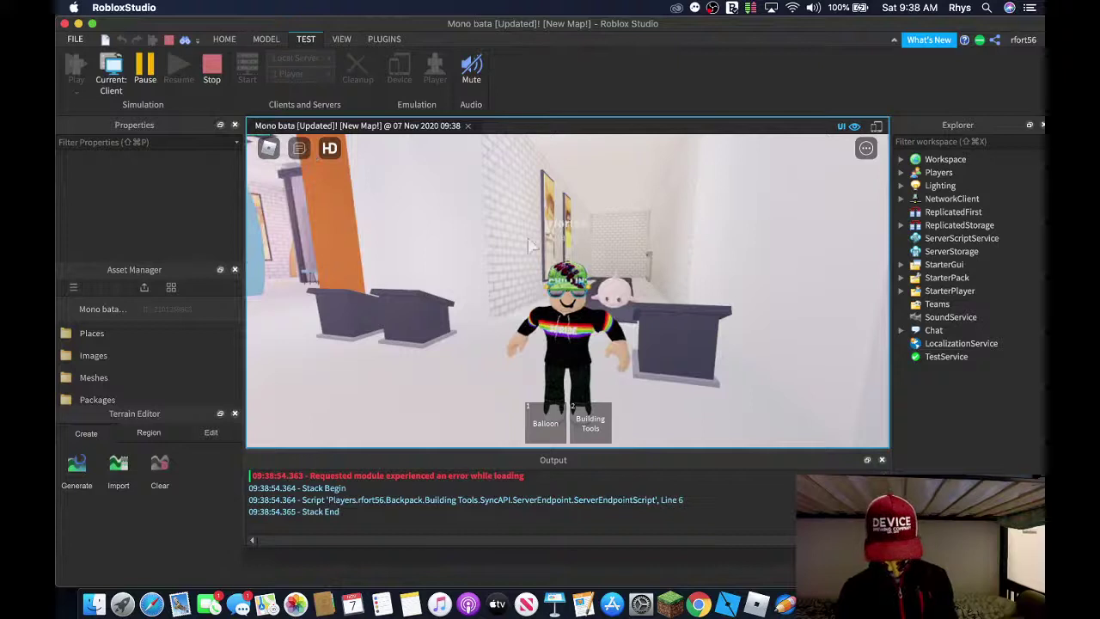
Equip the Building Tools and resize the part at the brick hallway to 21.4 × 1.4 × 0.5 with the Resize tool
{"action": "key", "text": "w"}
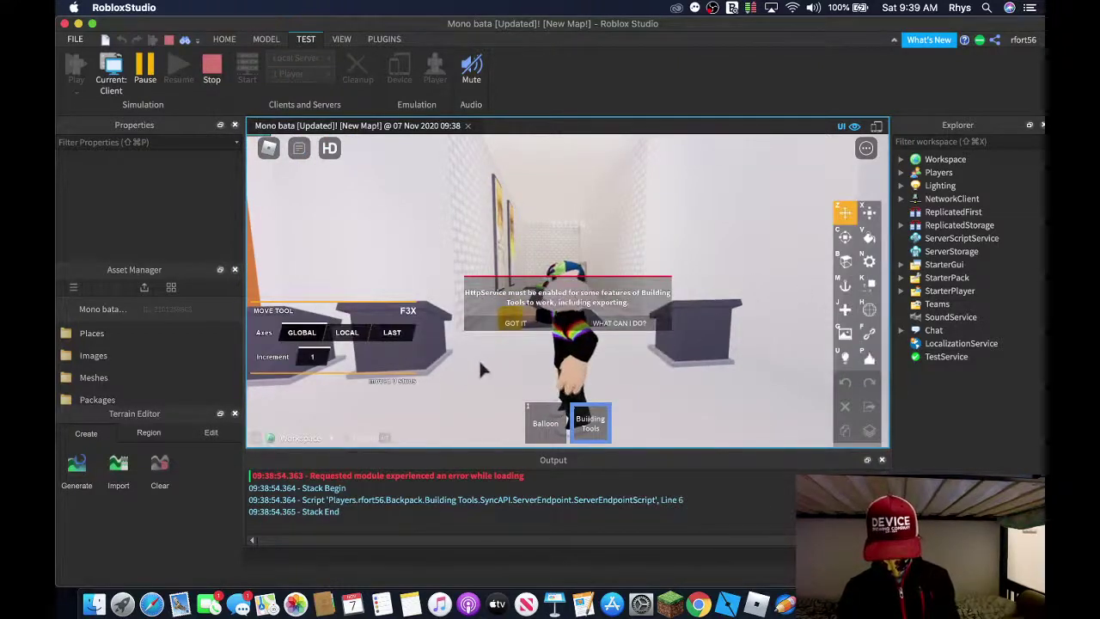
{"action": "left_click", "coordinate": [870, 215]}
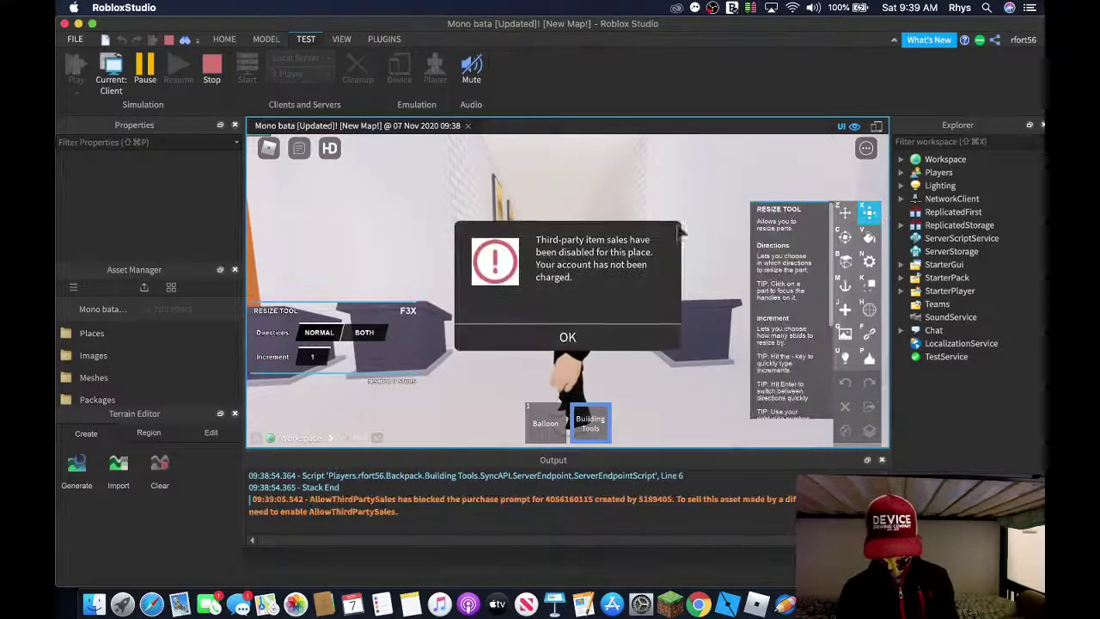
{"action": "left_click", "coordinate": [611, 329]}
{"action": "left_click", "coordinate": [627, 276]}
{"action": "right_click_drag", "start_coordinate": [627, 286], "coordinate": [625, 283]}
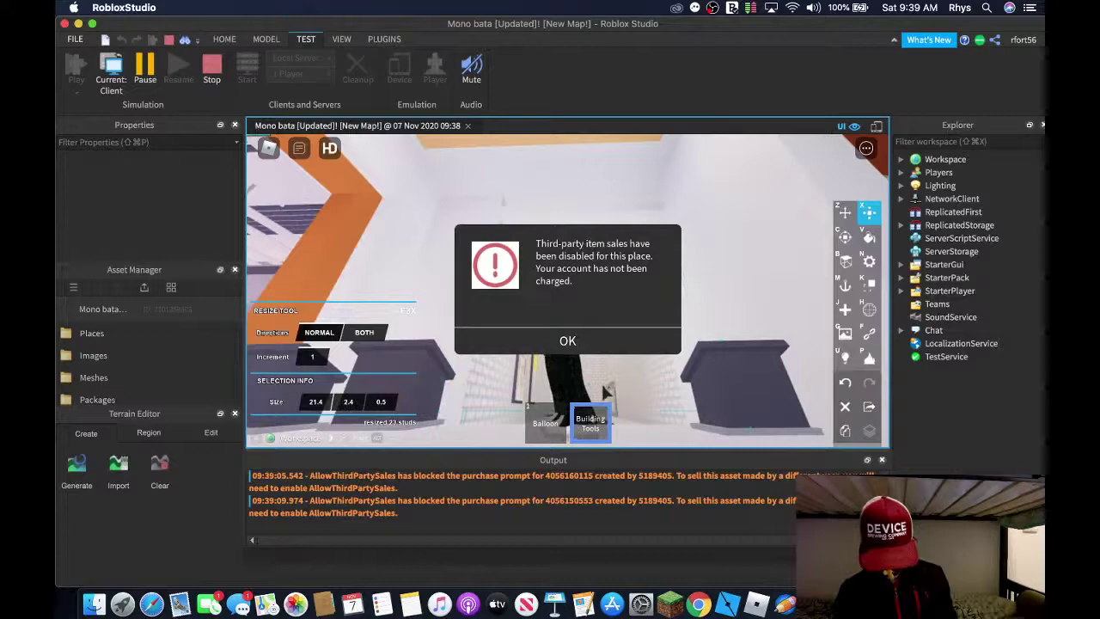
{"action": "left_click", "coordinate": [584, 341]}
Put away the Building Tools and walk the character down the hallway and outside to the red golf cart
{"action": "key", "text": "w"}
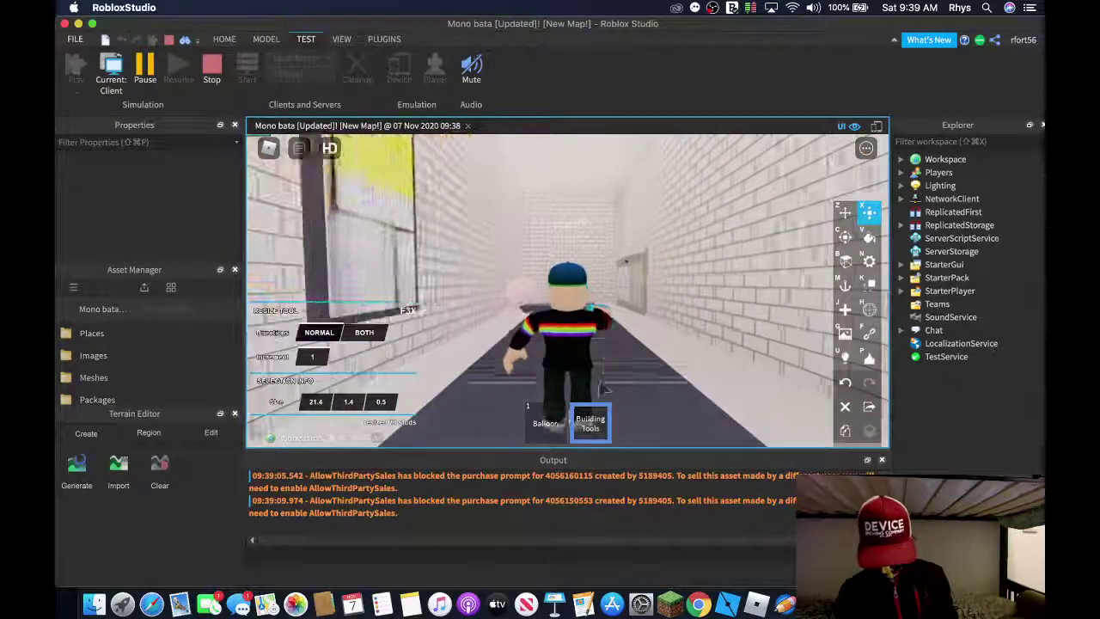
{"action": "key", "text": "2"}
{"action": "right_click_drag", "start_coordinate": [617, 330], "coordinate": [615, 324]}
{"action": "key", "text": "a"}
{"action": "key", "text": "w"}
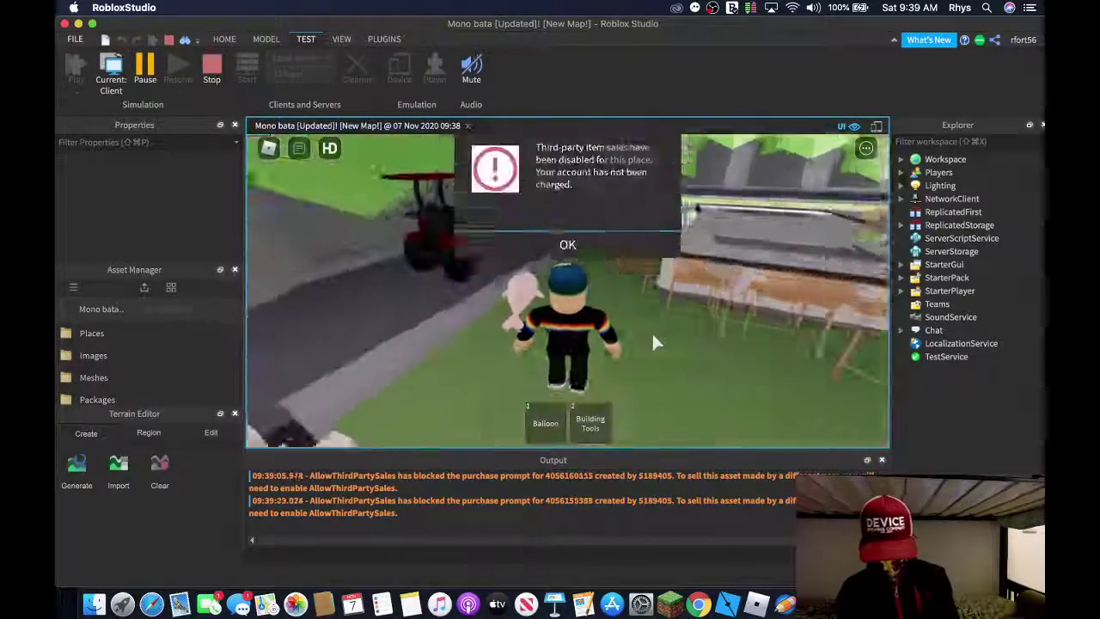
{"action": "left_click", "coordinate": [636, 342]}
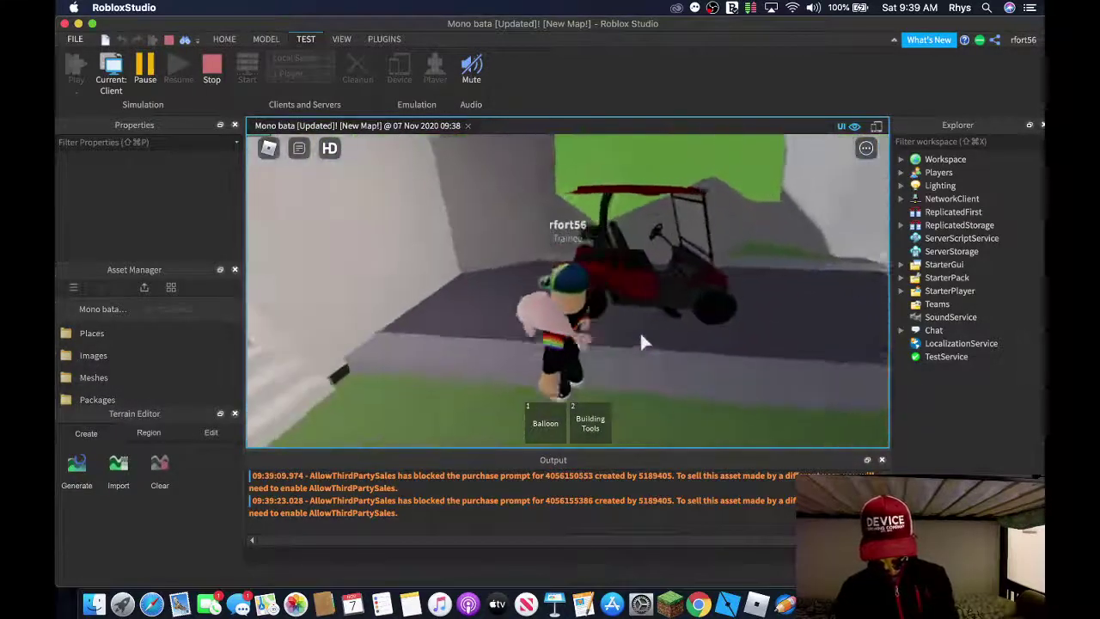
{"action": "right_click_drag", "start_coordinate": [641, 331], "coordinate": [640, 331]}
{"action": "key", "text": "a"}
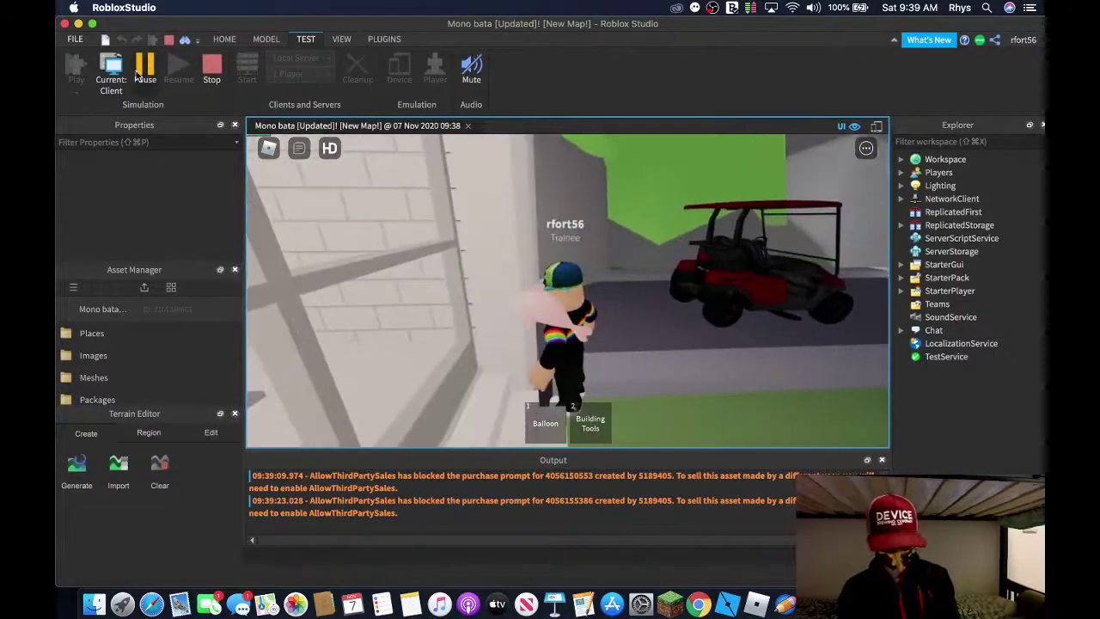
Pause the play test, close the sales notice and view the glass side entrance beside the golf cart
{"action": "right_click_drag", "start_coordinate": [591, 270], "coordinate": [601, 254]}
{"action": "scroll", "coordinate": [592, 273], "scroll_direction": "down", "scroll_amount": 5}
{"action": "key", "text": "w"}
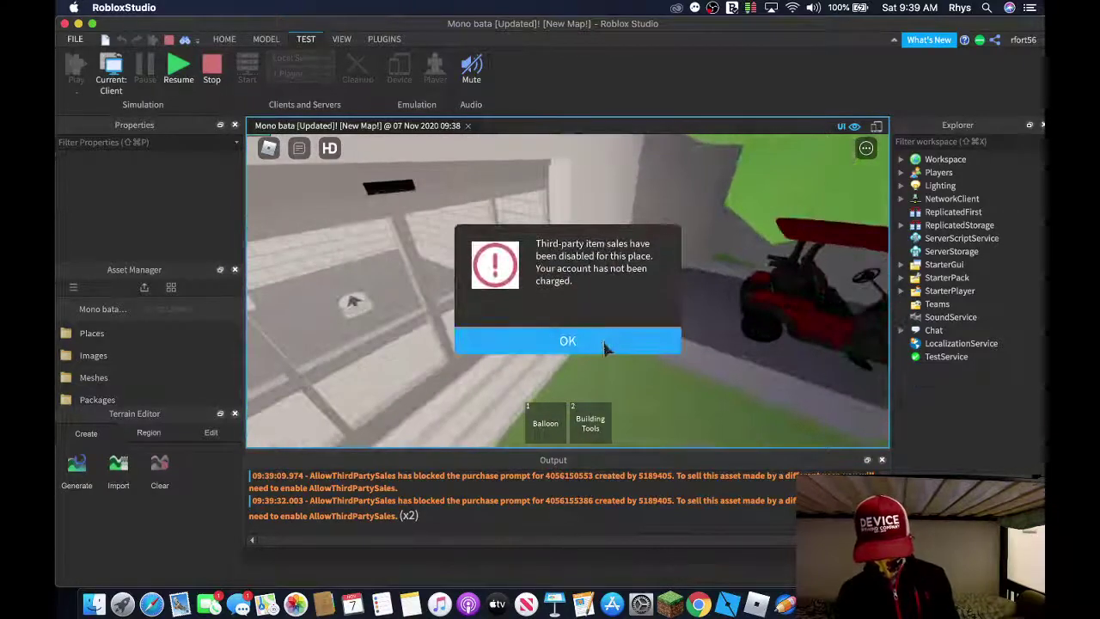
{"action": "left_click", "coordinate": [605, 342]}
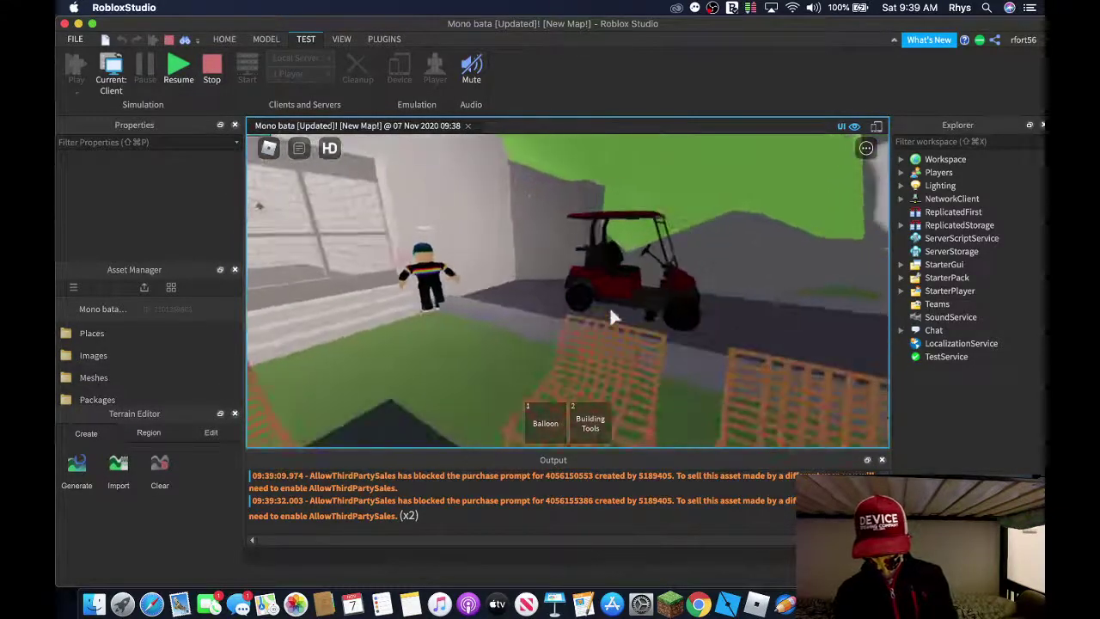
{"action": "right_click_drag", "start_coordinate": [624, 200], "coordinate": [626, 201]}
Select the wall part beside the glass side entrance with the Scale tool and dismiss the sales notice
{"action": "left_click", "coordinate": [266, 38]}
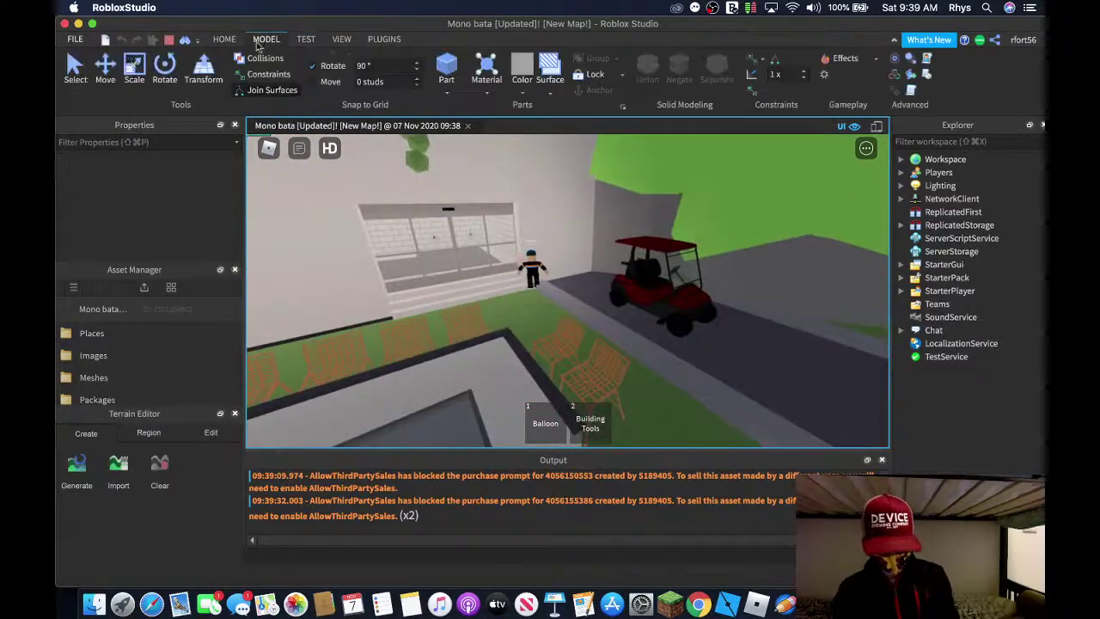
{"action": "right_click_drag", "start_coordinate": [487, 173], "coordinate": [485, 178]}
{"action": "left_click", "coordinate": [485, 176]}
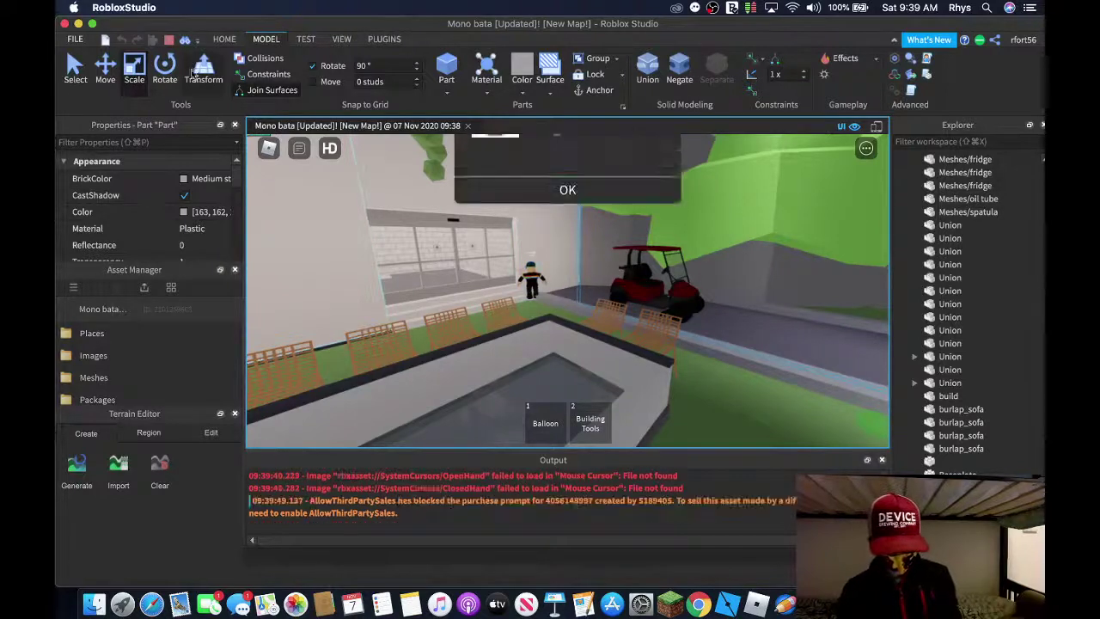
{"action": "left_click", "coordinate": [551, 340]}
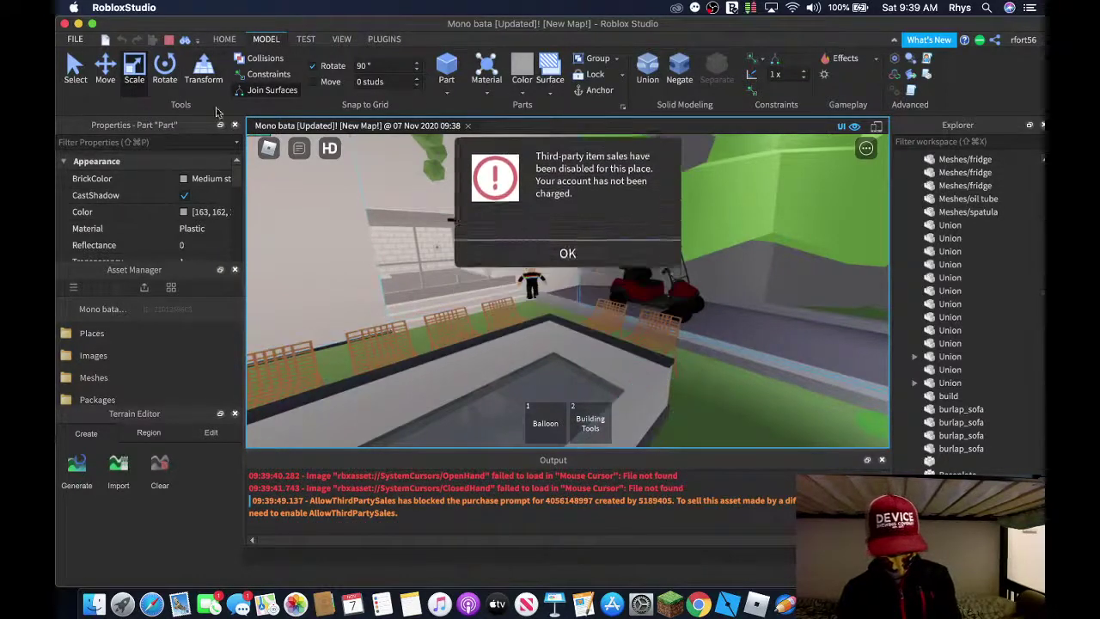
Resume the play test and drive the red golf cart along the path past the outdoor tables, dismissing the sales notice
{"action": "left_click", "coordinate": [176, 73]}
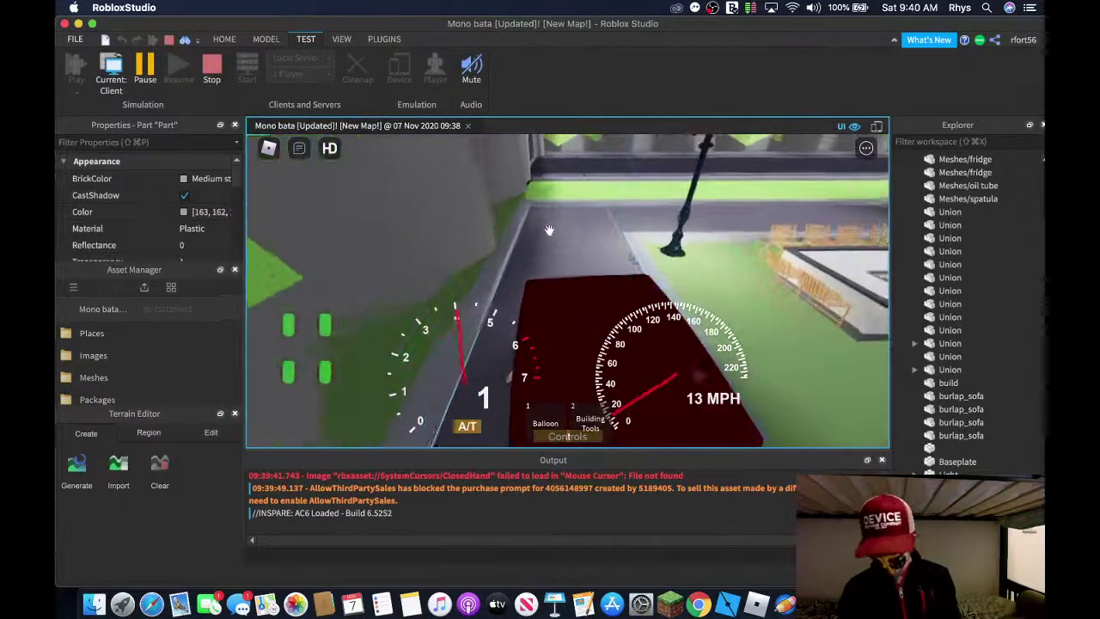
{"action": "right_click_drag", "start_coordinate": [507, 234], "coordinate": [548, 225]}
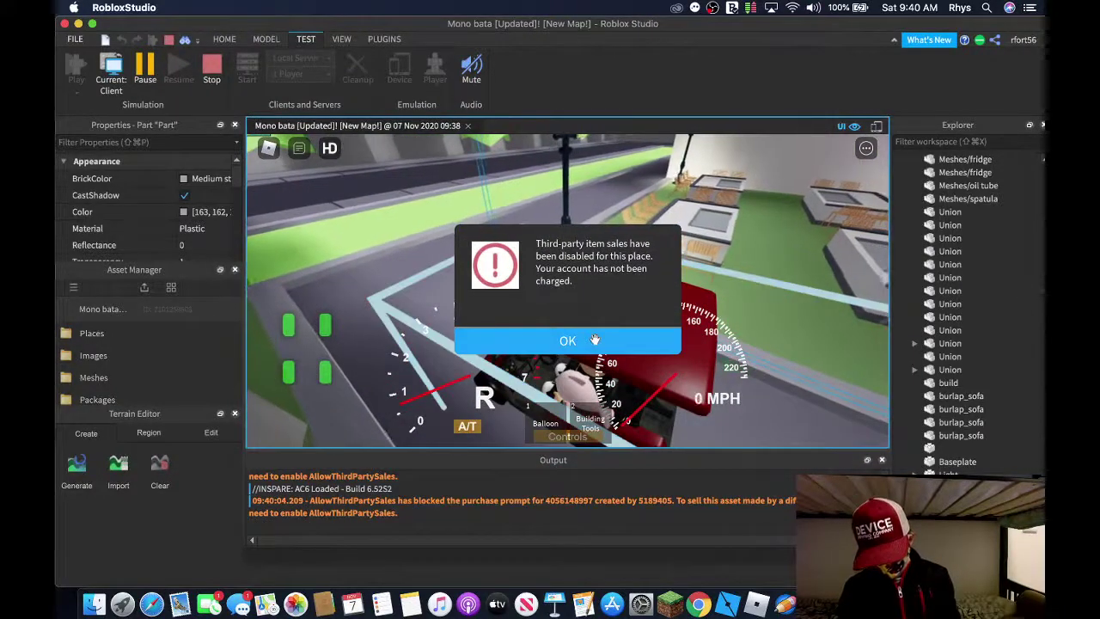
{"action": "left_click", "coordinate": [567, 340]}
{"action": "key", "text": "w"}
{"action": "key", "text": "d"}
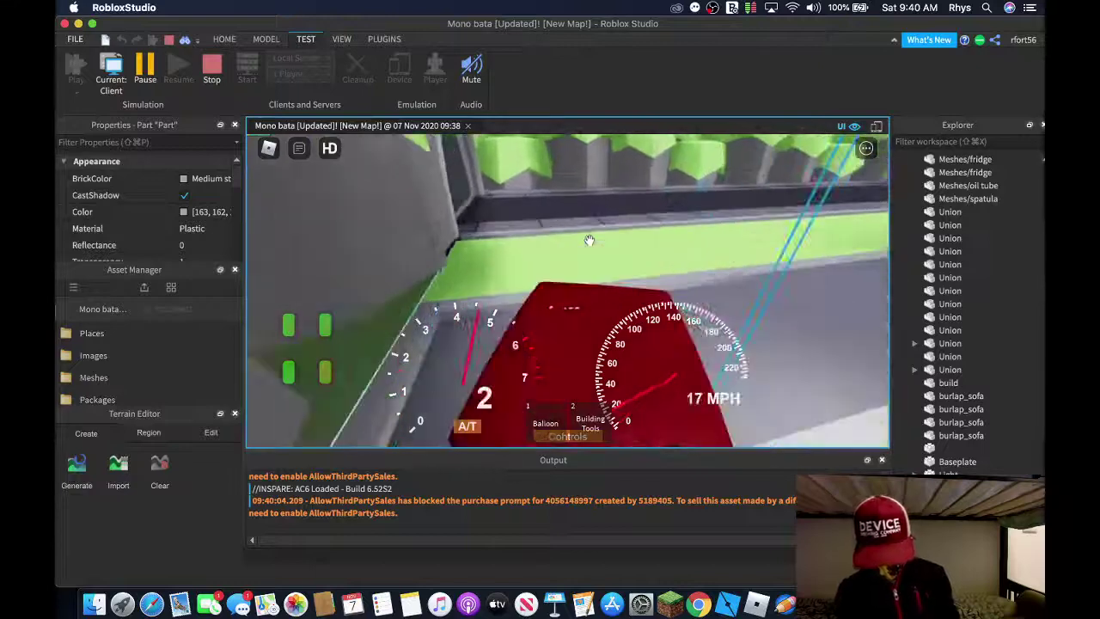
{"action": "key", "text": "w"}
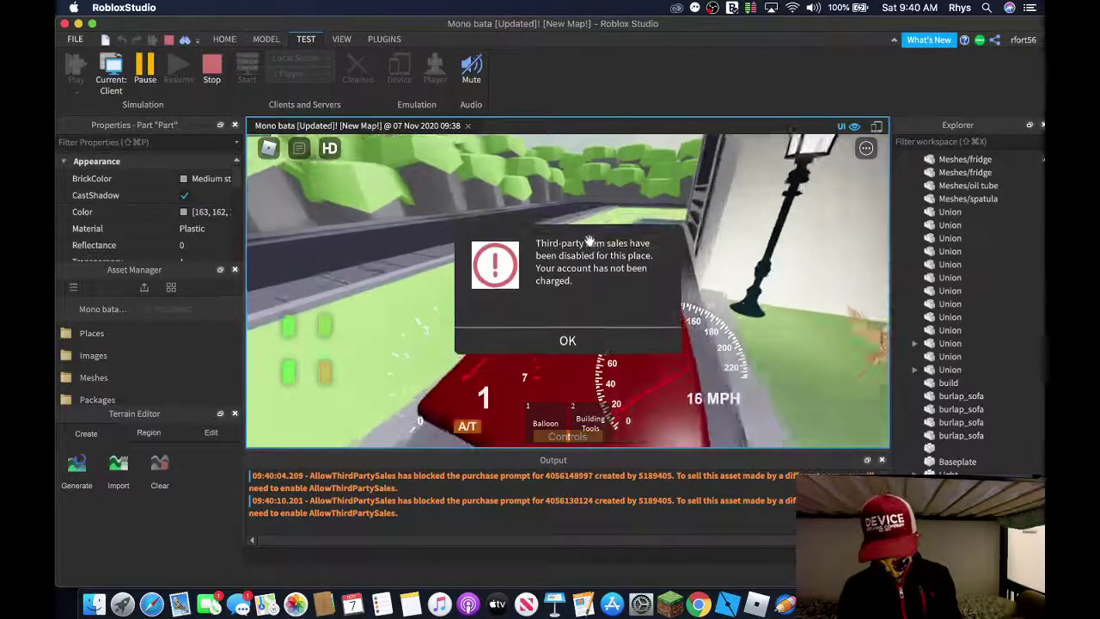
Lower the system volume, dismiss the sales notice and drive the golf cart around the lawn to the restaurant front
{"action": "key", "text": "XF86AudioLowerVolume"}
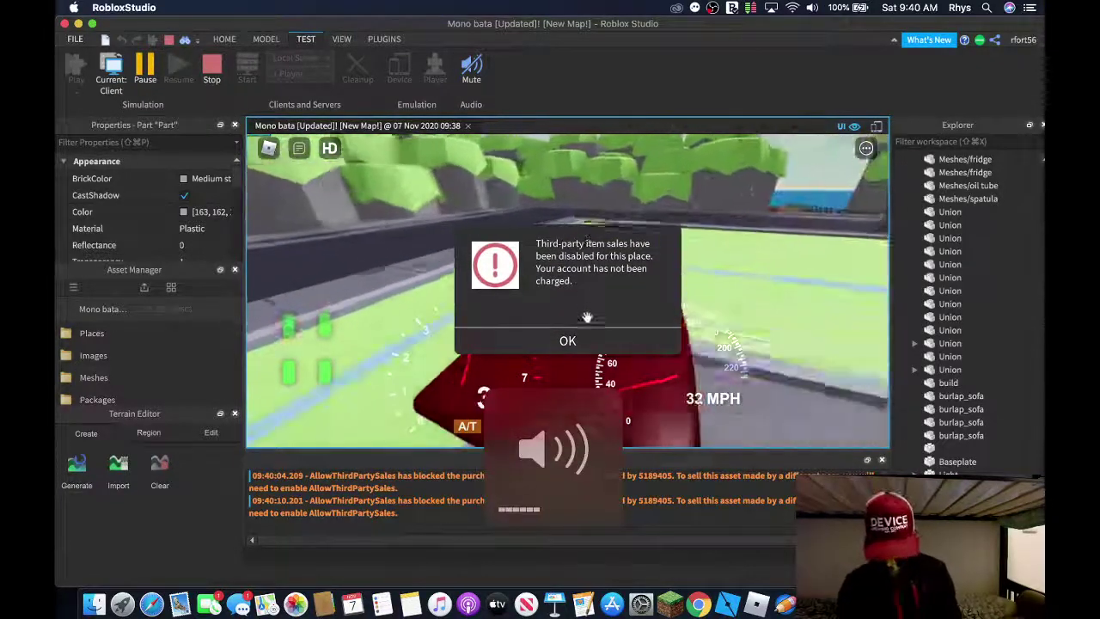
{"action": "left_click", "coordinate": [587, 338]}
{"action": "key", "text": "d"}
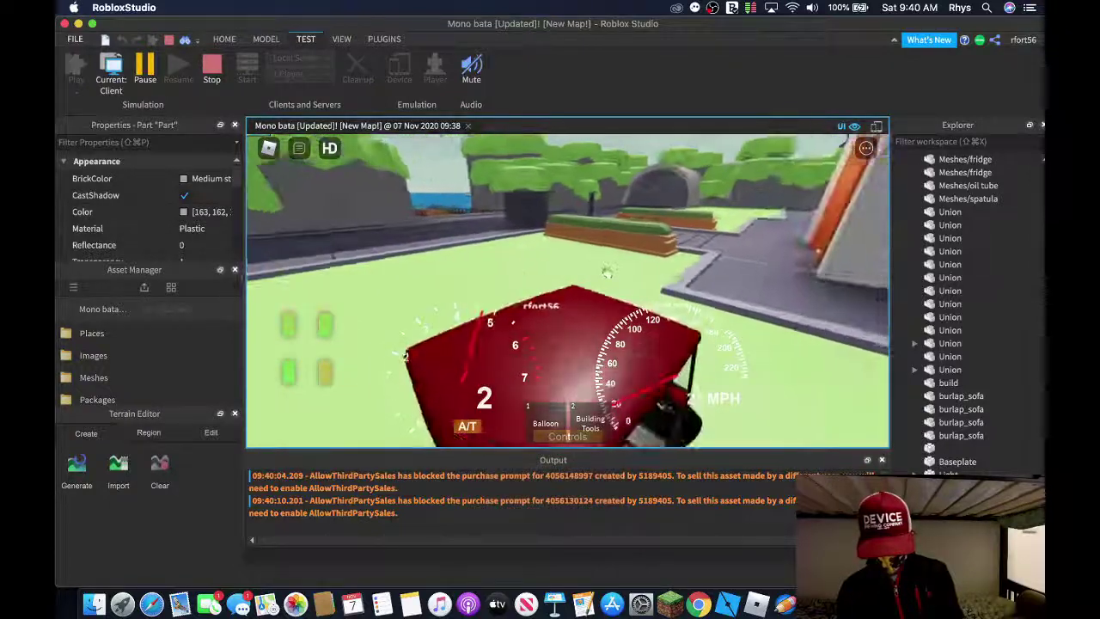
{"action": "key", "text": "s"}
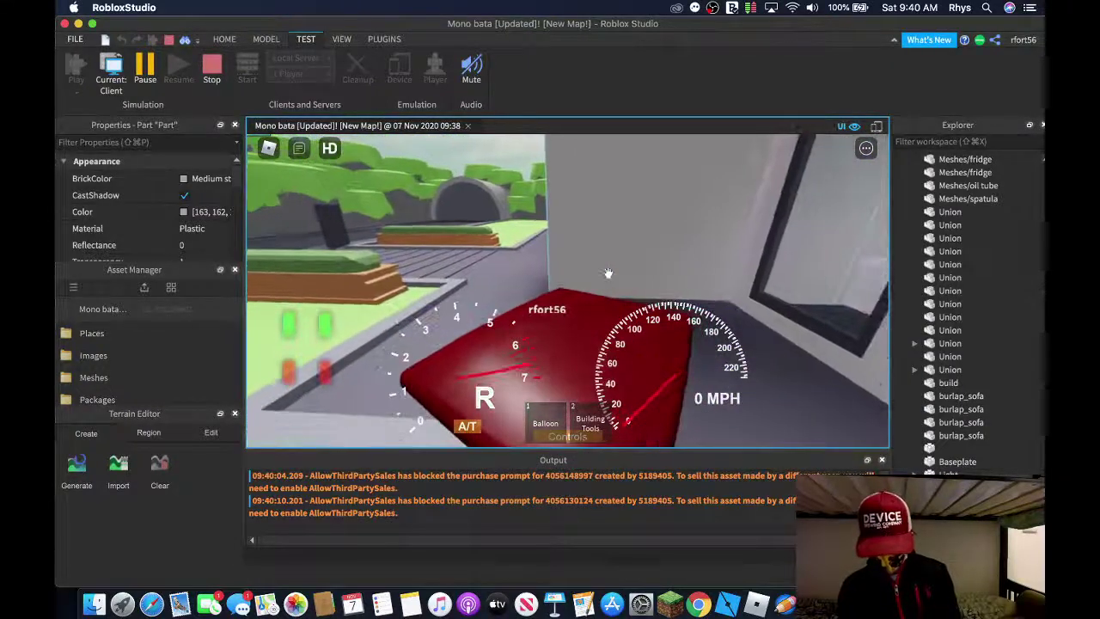
Get out of the golf cart and walk the character along the building's path toward the tunnel, dismissing the sales notice
{"action": "key", "text": "space"}
{"action": "right_click_drag", "start_coordinate": [609, 273], "coordinate": [589, 270]}
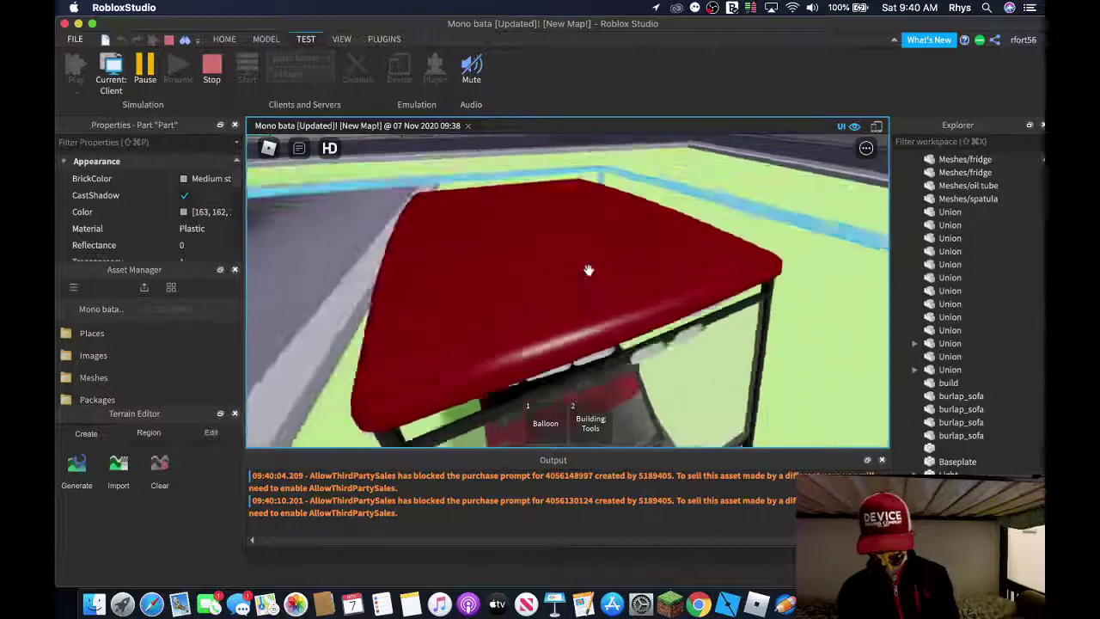
{"action": "key", "text": "w"}
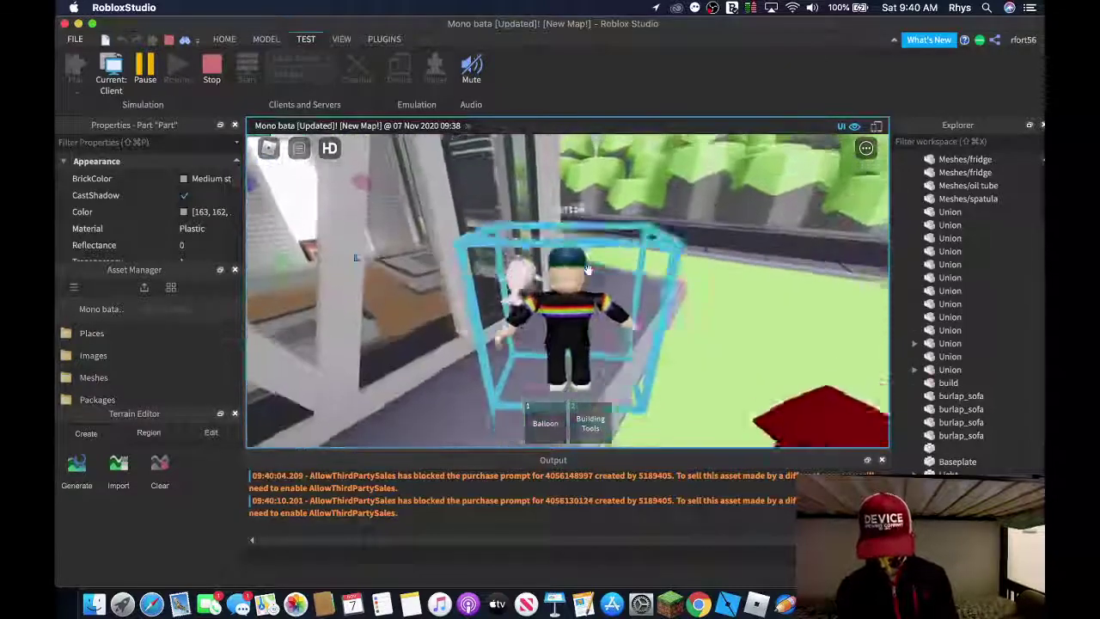
{"action": "key", "text": "w"}
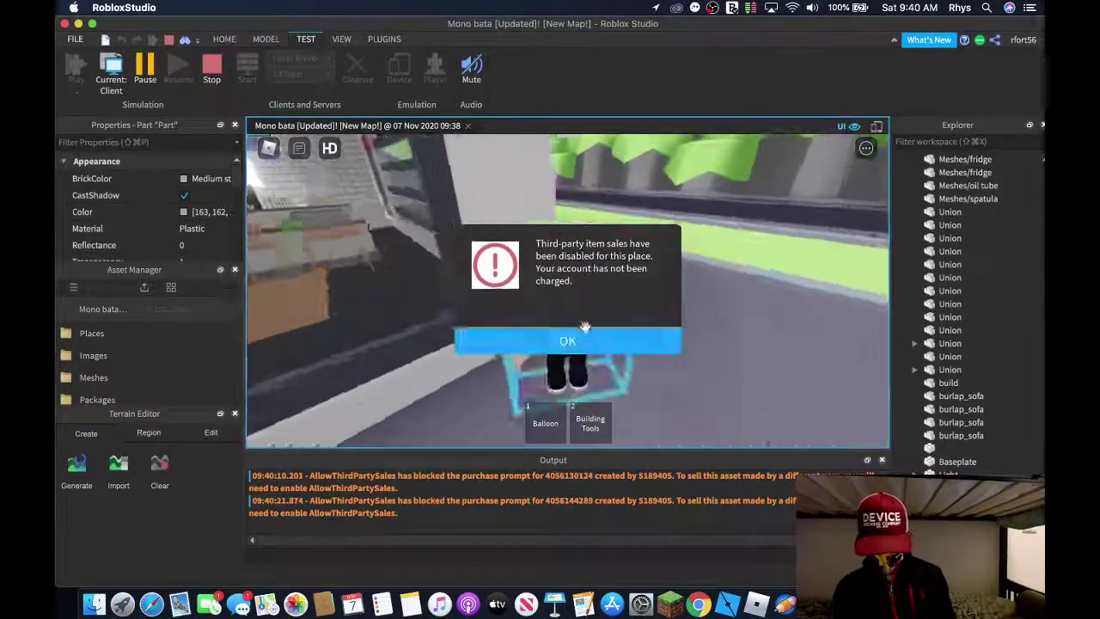
{"action": "left_click", "coordinate": [588, 337]}
{"action": "key", "text": "w"}
{"action": "key", "text": "a"}
{"action": "key", "text": "w"}
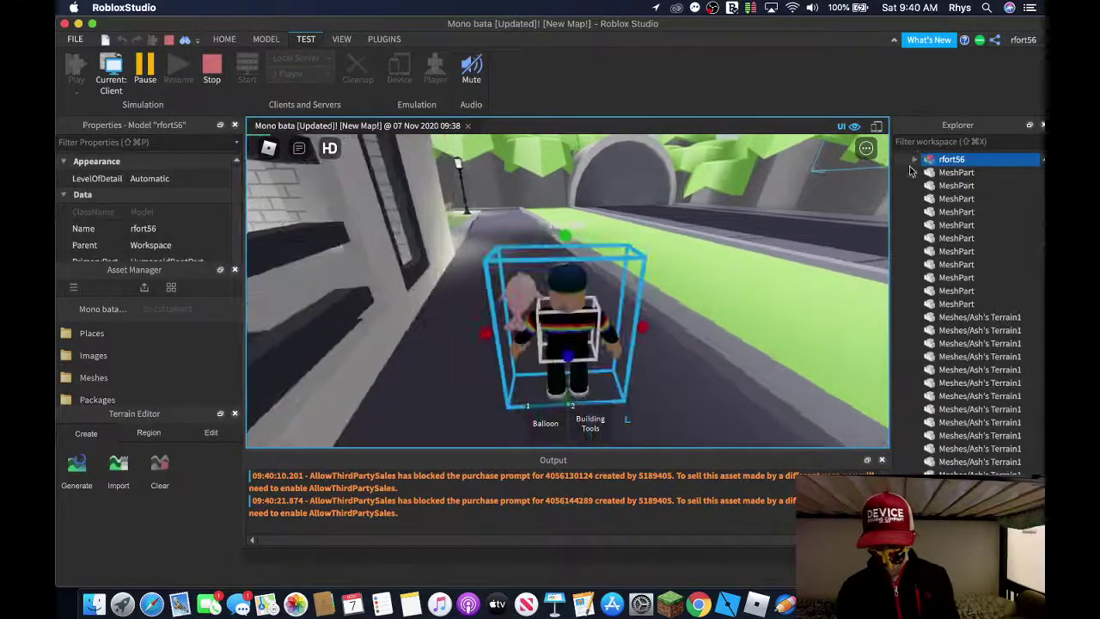
Dismiss the sales notice and try to pick the character in the viewport with the Select tool
{"action": "left_click", "coordinate": [261, 40]}
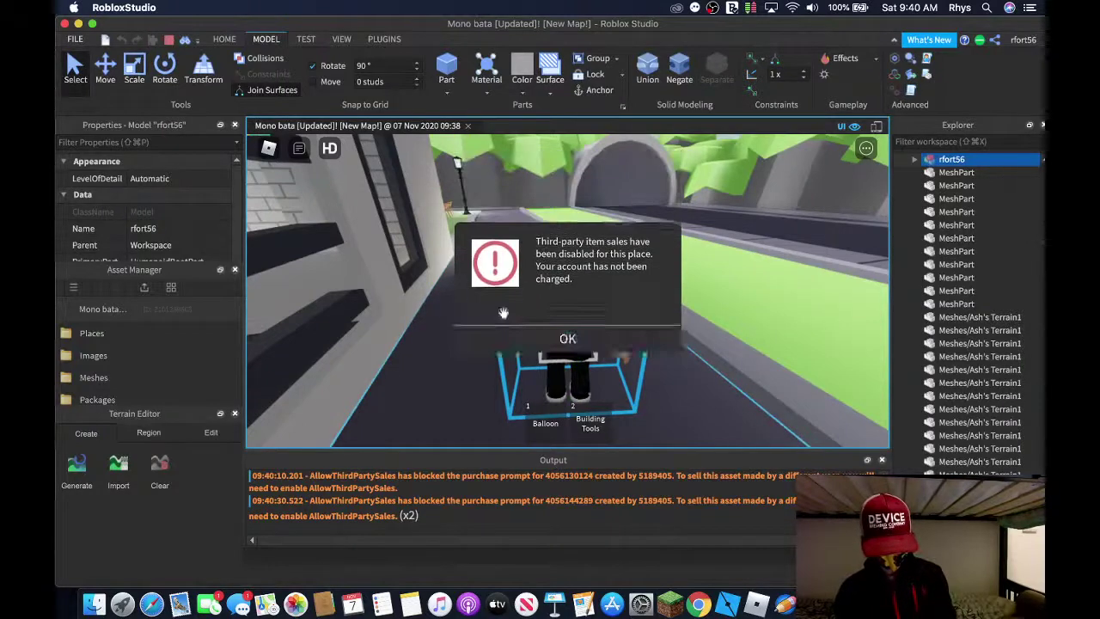
{"action": "left_click", "coordinate": [567, 238]}
{"action": "left_click", "coordinate": [575, 338]}
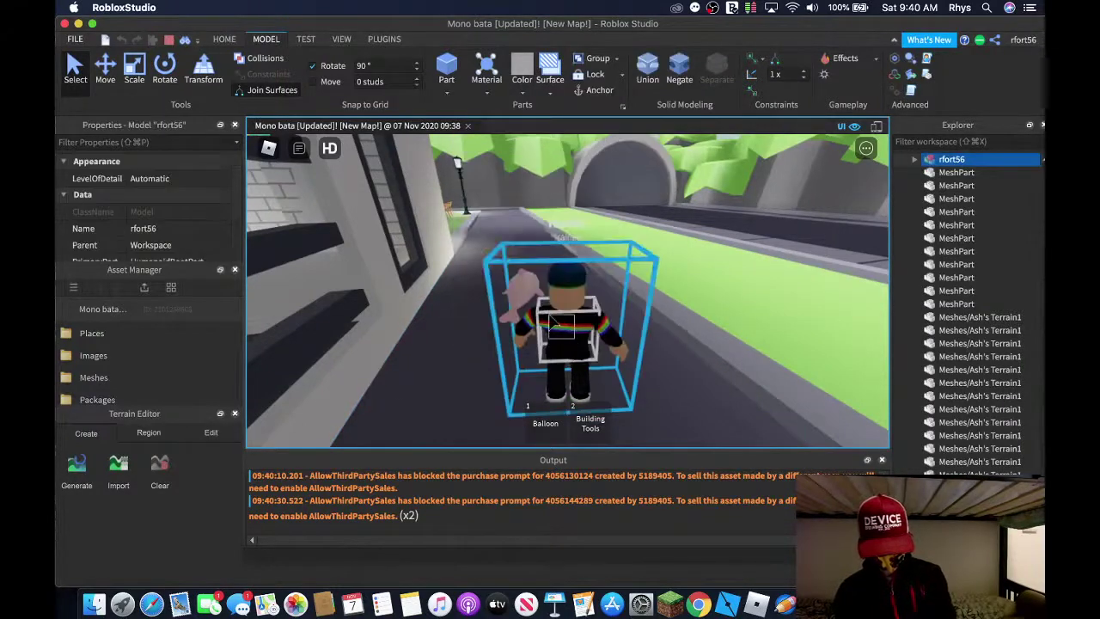
{"action": "left_click", "coordinate": [568, 324]}
{"action": "left_click", "coordinate": [568, 334]}
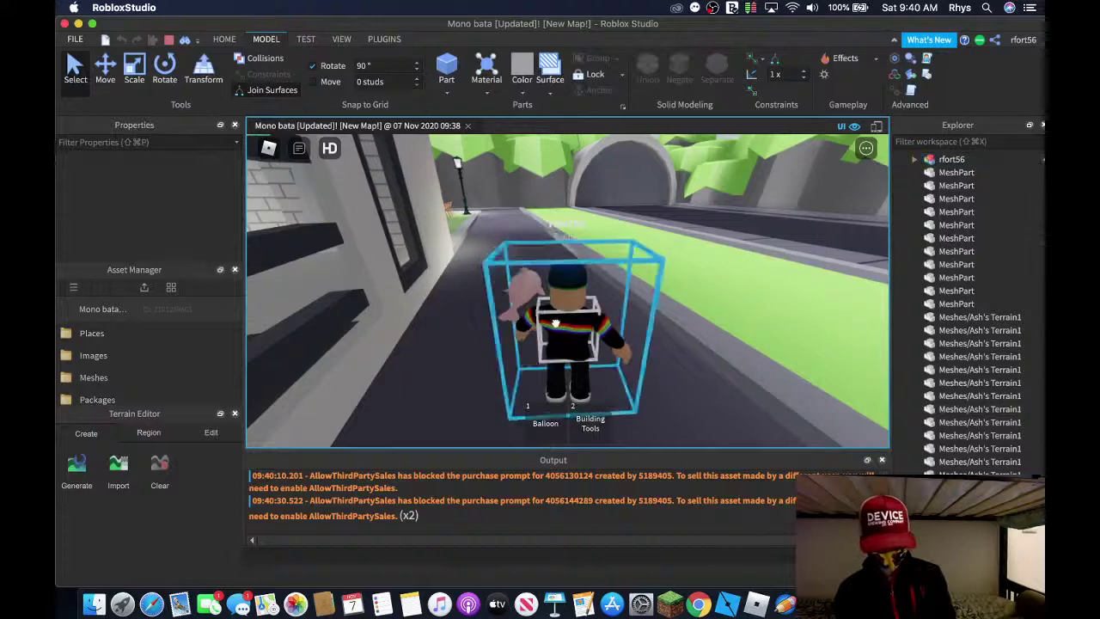
With the play test paused, enlarge the selected character model using the Scale tool and dismiss the sales notice
{"action": "left_click", "coordinate": [306, 40]}
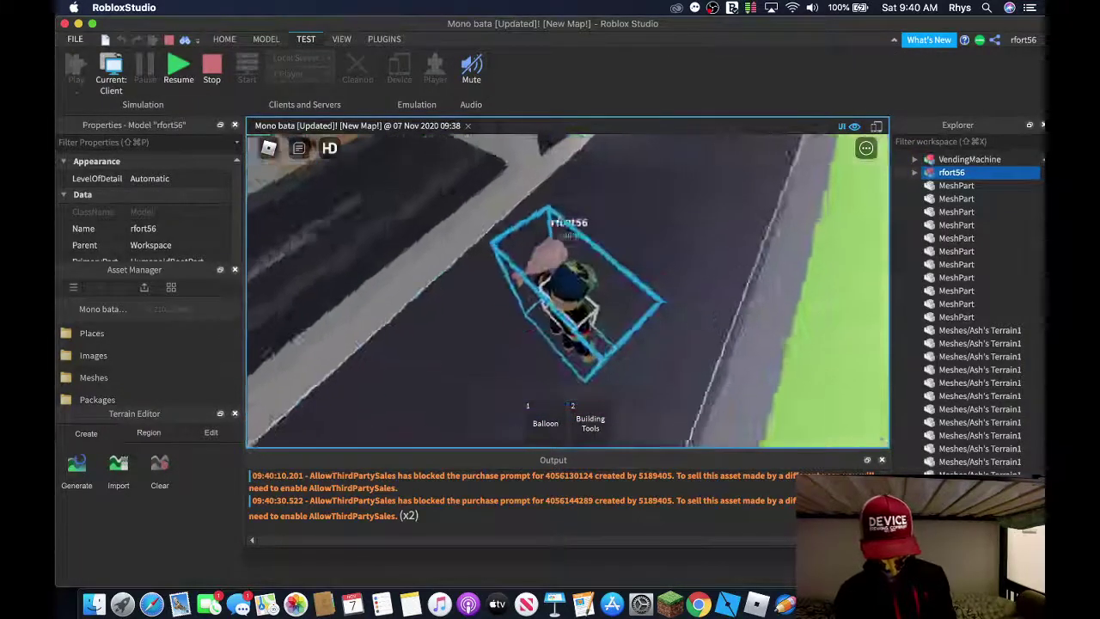
{"action": "left_click", "coordinate": [276, 43]}
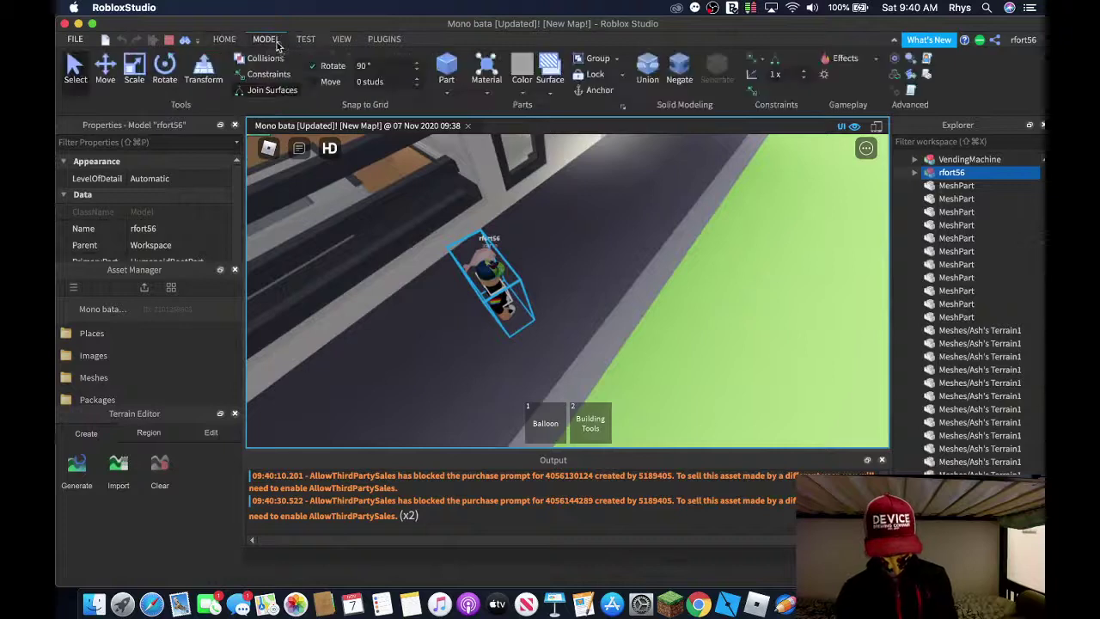
{"action": "left_click", "coordinate": [135, 80]}
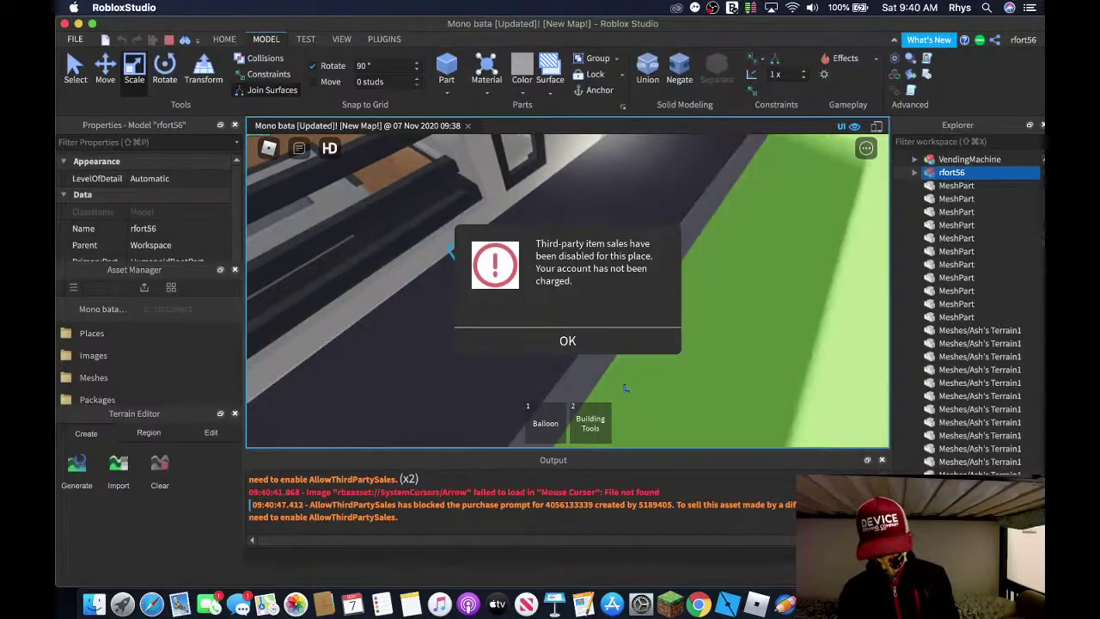
{"action": "left_click", "coordinate": [542, 341]}
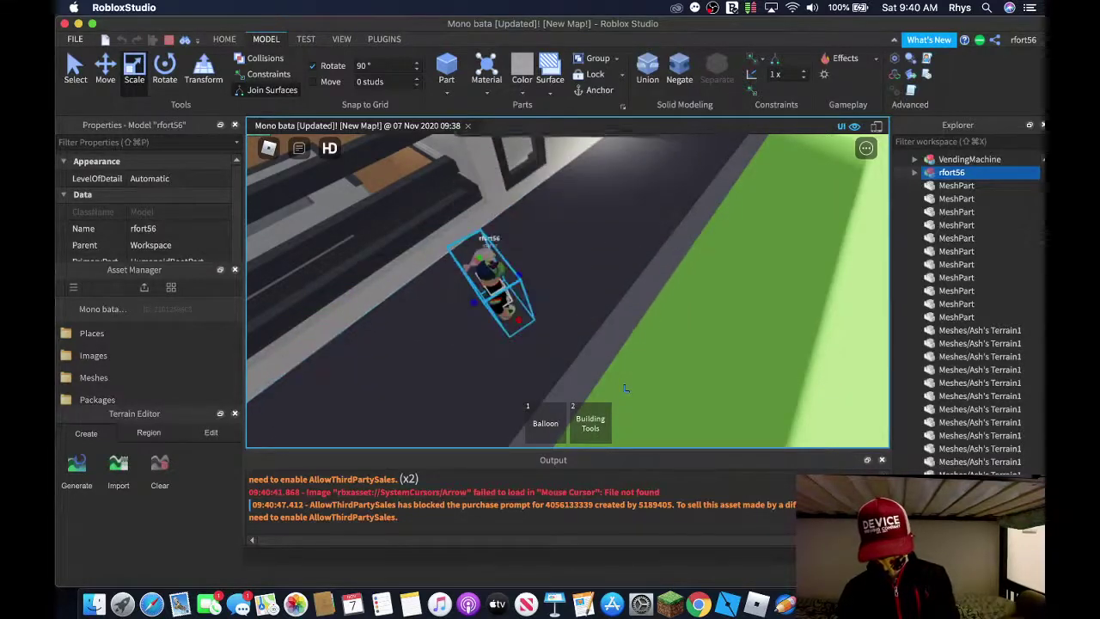
{"action": "key", "text": "s"}
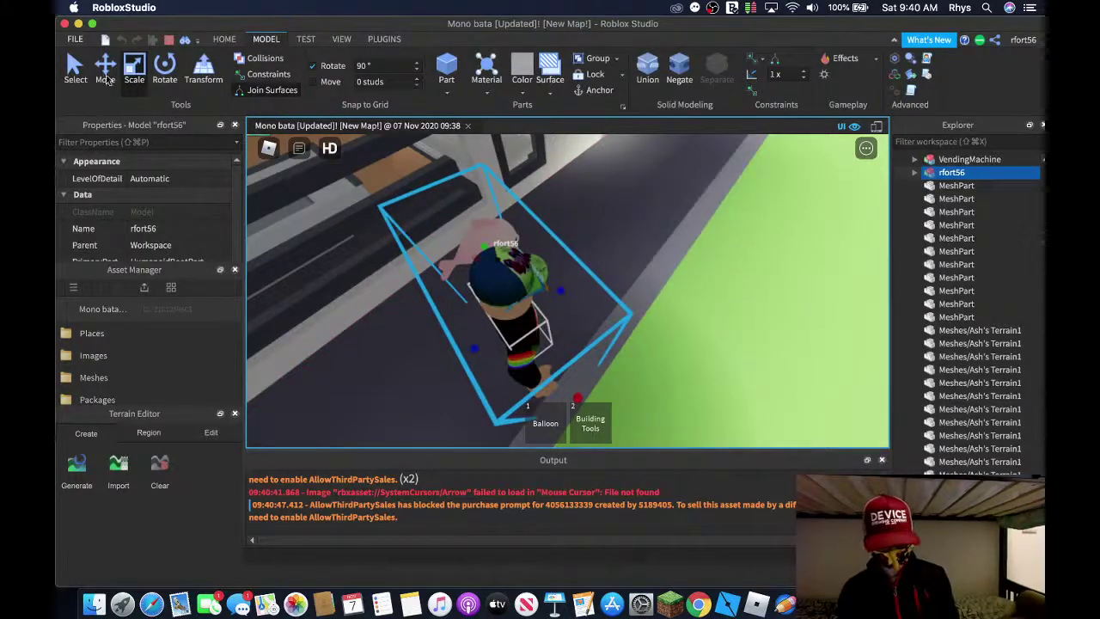
Resume the play test with the enlarged character, dismiss the sales notice and stop the test
{"action": "left_click", "coordinate": [302, 39]}
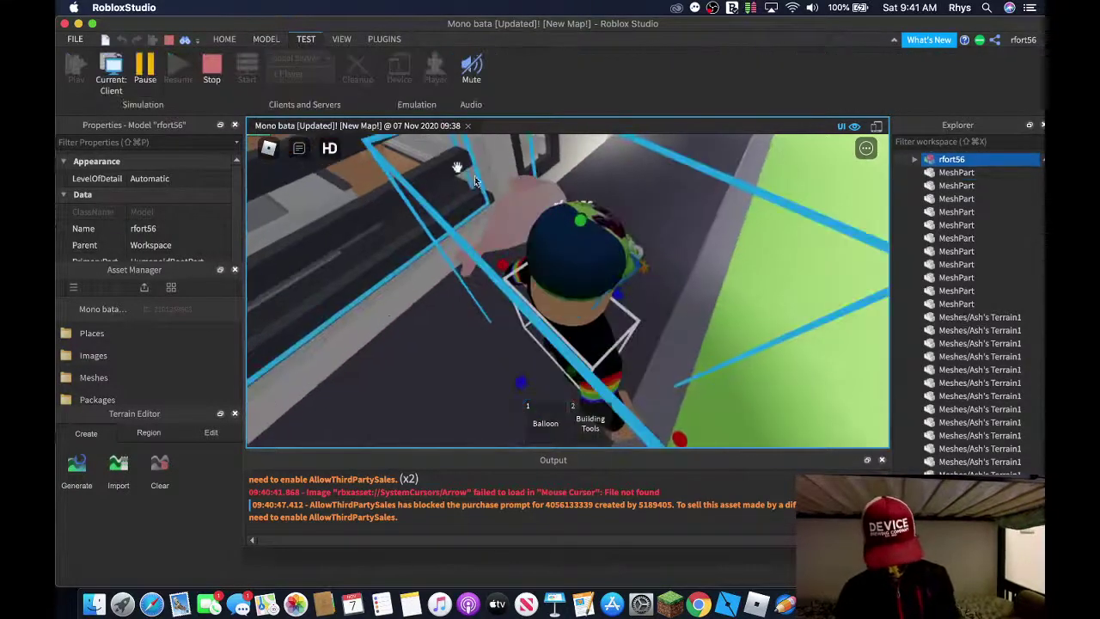
{"action": "right_click_drag", "start_coordinate": [632, 229], "coordinate": [631, 230]}
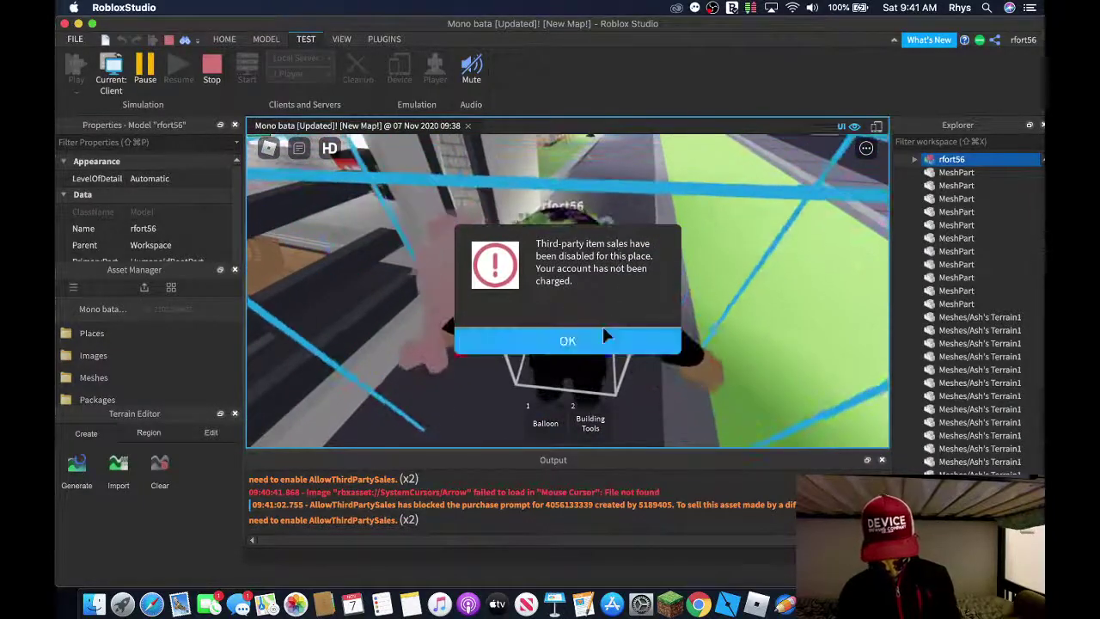
{"action": "left_click", "coordinate": [603, 337]}
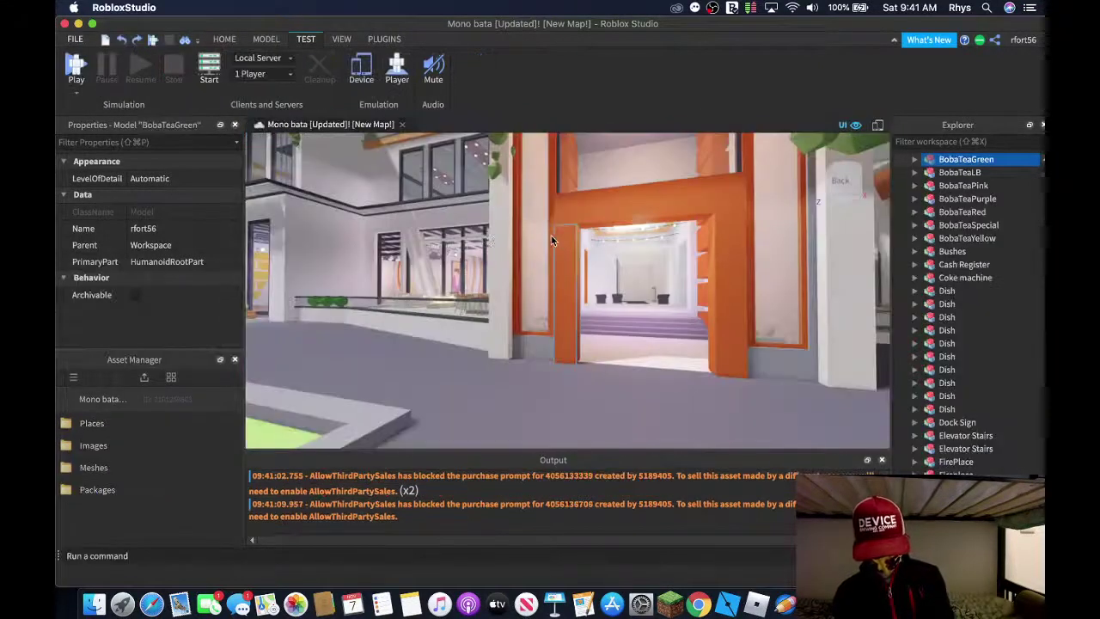
Go through the orange front entrance into the dining hall and select a fridge mesh with the Move tool
{"action": "right_click_drag", "start_coordinate": [619, 234], "coordinate": [651, 252]}
{"action": "key", "text": "w"}
{"action": "key", "text": "w"}
{"action": "key", "text": "w"}
{"action": "key", "text": "s"}
{"action": "key", "text": "w"}
{"action": "key", "text": "s"}
{"action": "key", "text": "w"}
{"action": "left_click", "coordinate": [747, 260]}
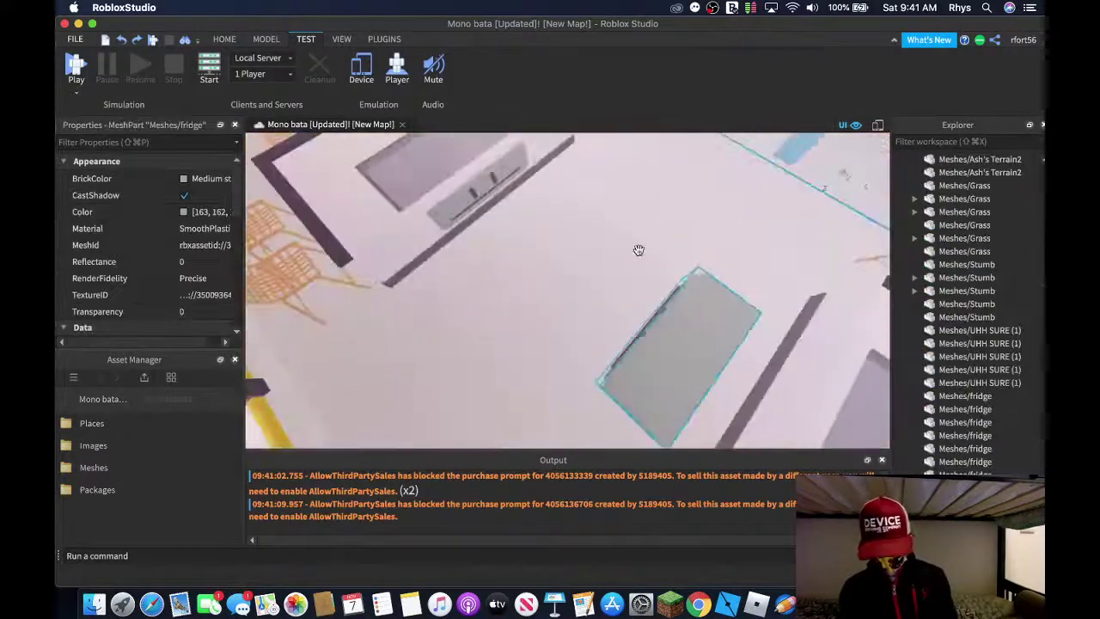
{"action": "left_click", "coordinate": [265, 41]}
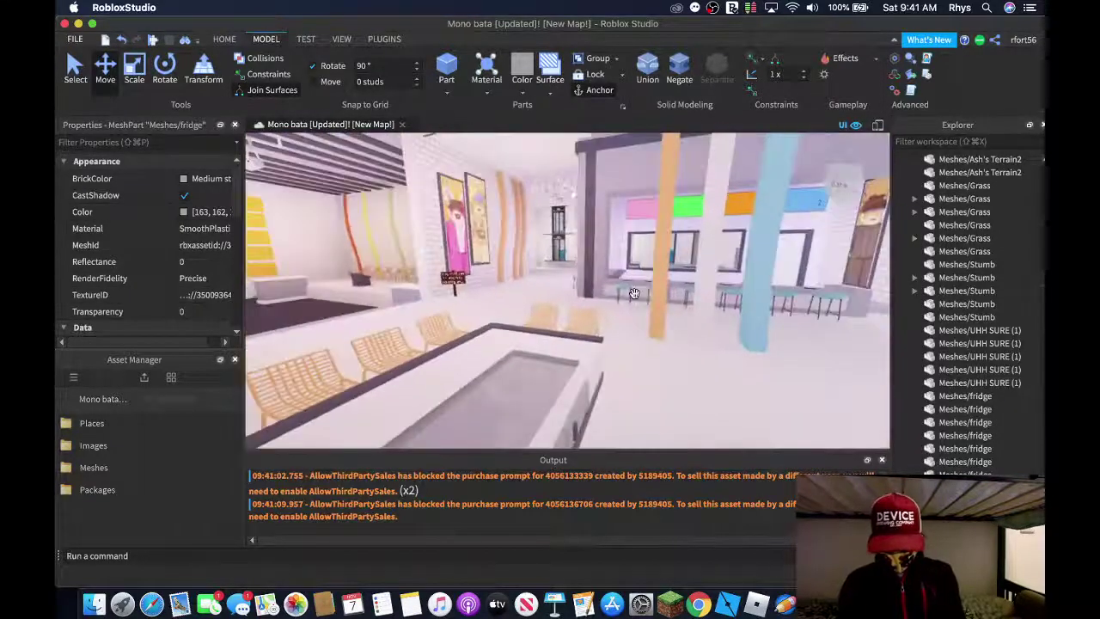
Examine the dining hall, the windowed room and the white brick area, selecting parts along the way
{"action": "left_click", "coordinate": [635, 294]}
{"action": "key", "text": "w"}
{"action": "mouse_move", "coordinate": [634, 294]}
{"action": "right_mouse_down"}
{"action": "mouse_move", "coordinate": [616, 289]}
{"action": "mouse_move", "coordinate": [626, 292]}
{"action": "right_mouse_up"}
{"action": "key", "text": "w"}
{"action": "key", "text": "w"}
{"action": "key", "text": "s"}
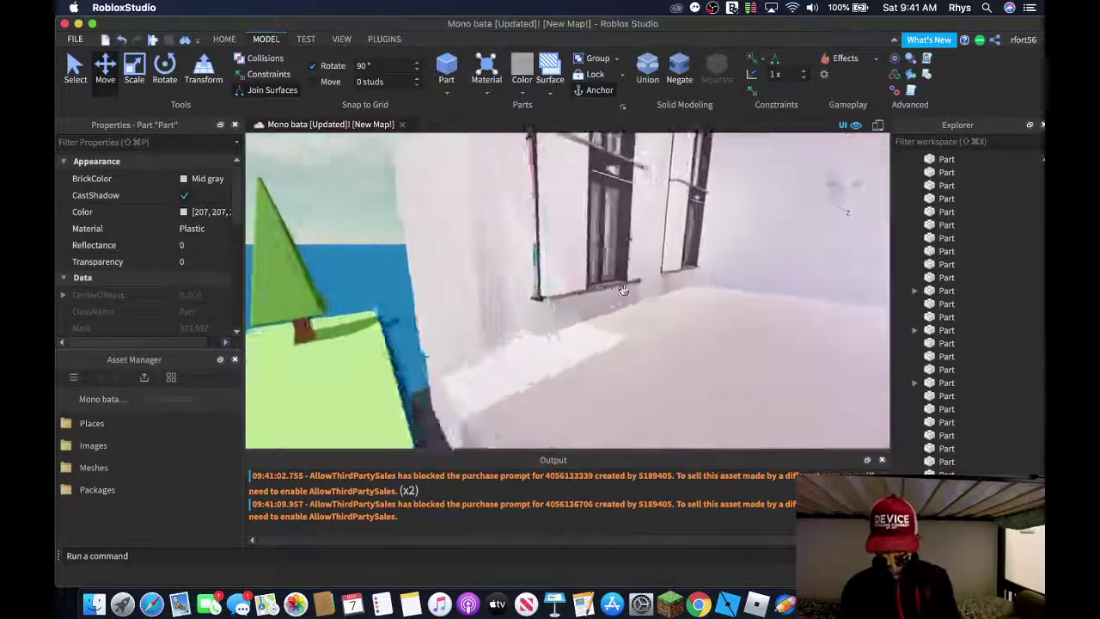
{"action": "right_click_drag", "start_coordinate": [621, 283], "coordinate": [629, 304]}
{"action": "key", "text": "w"}
{"action": "key", "text": "w"}
{"action": "left_click", "coordinate": [625, 291]}
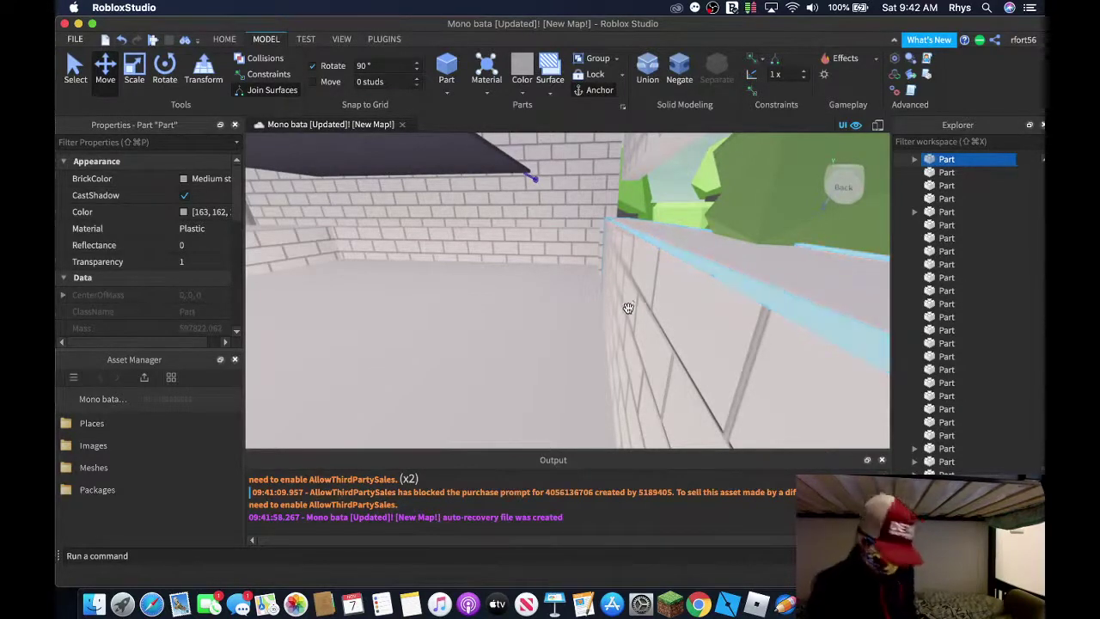
View the street lamp and outdoor dining tables, and continue out to the front lawn
{"action": "right_click_drag", "start_coordinate": [631, 302], "coordinate": [653, 314]}
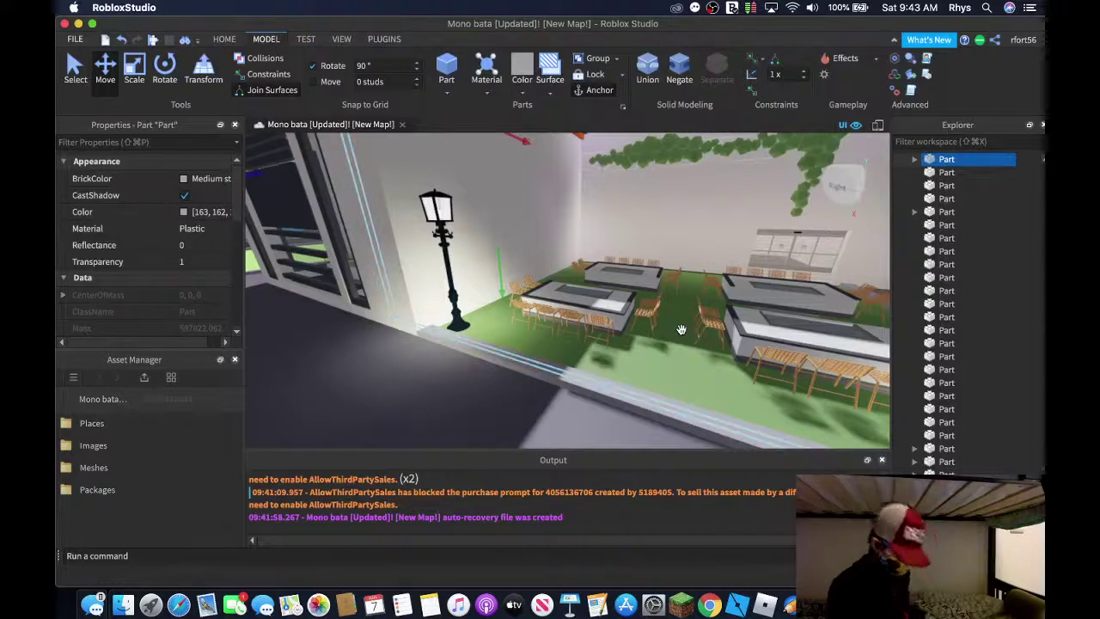
{"action": "right_click_drag", "start_coordinate": [666, 363], "coordinate": [666, 362]}
{"action": "key", "text": "w"}
{"action": "key", "text": "w"}
{"action": "right_click_drag", "start_coordinate": [664, 362], "coordinate": [661, 362]}
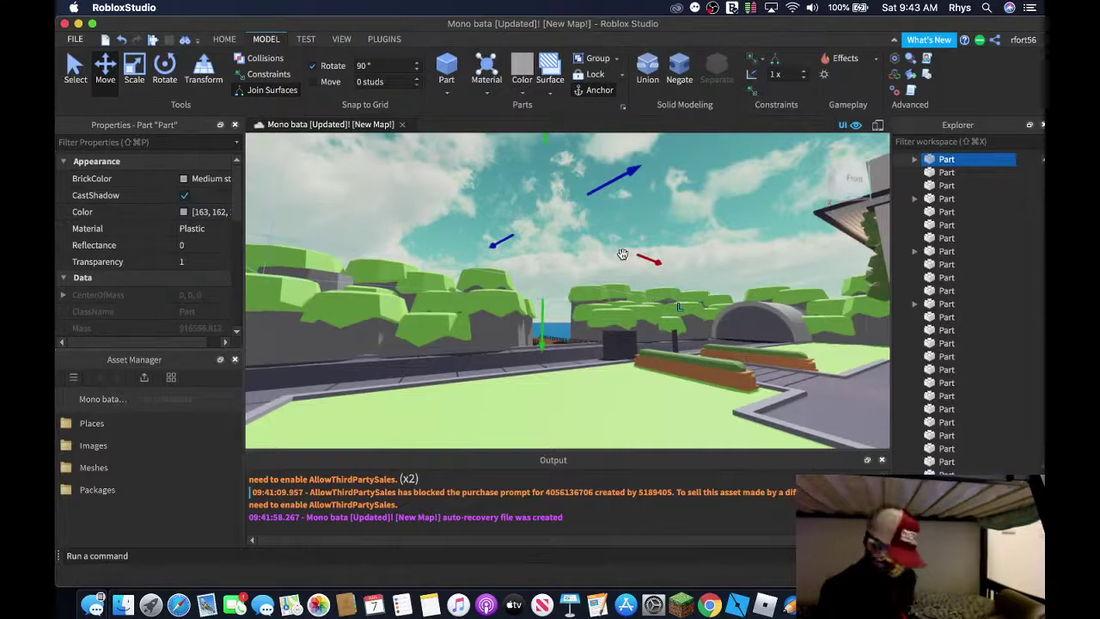
Examine the boundary wall, planters and tunnel beyond the front lawn, and return toward the restaurant
{"action": "key", "text": "w"}
{"action": "right_click_drag", "start_coordinate": [841, 269], "coordinate": [841, 269]}
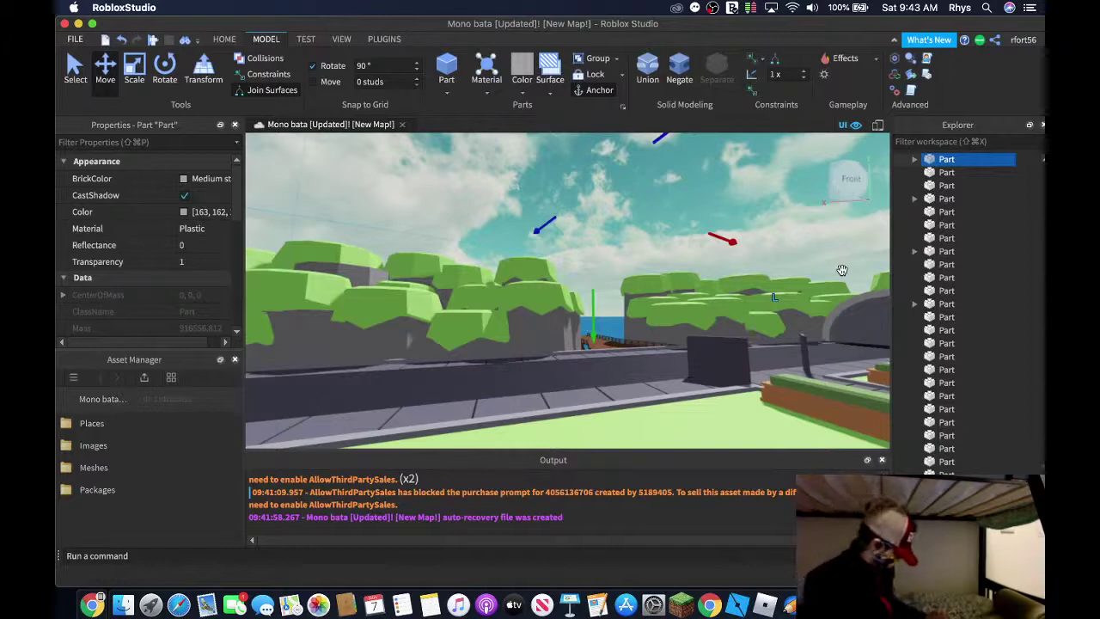
{"action": "right_click_drag", "start_coordinate": [867, 269], "coordinate": [867, 268]}
{"action": "key", "text": "w"}
{"action": "right_click_drag", "start_coordinate": [685, 236], "coordinate": [682, 238]}
{"action": "key", "text": "s"}
Go back through the orange entrance and view the dining hall with its yellow brick wall and posters
{"action": "scroll", "coordinate": [689, 234], "scroll_direction": "up", "scroll_amount": 10}
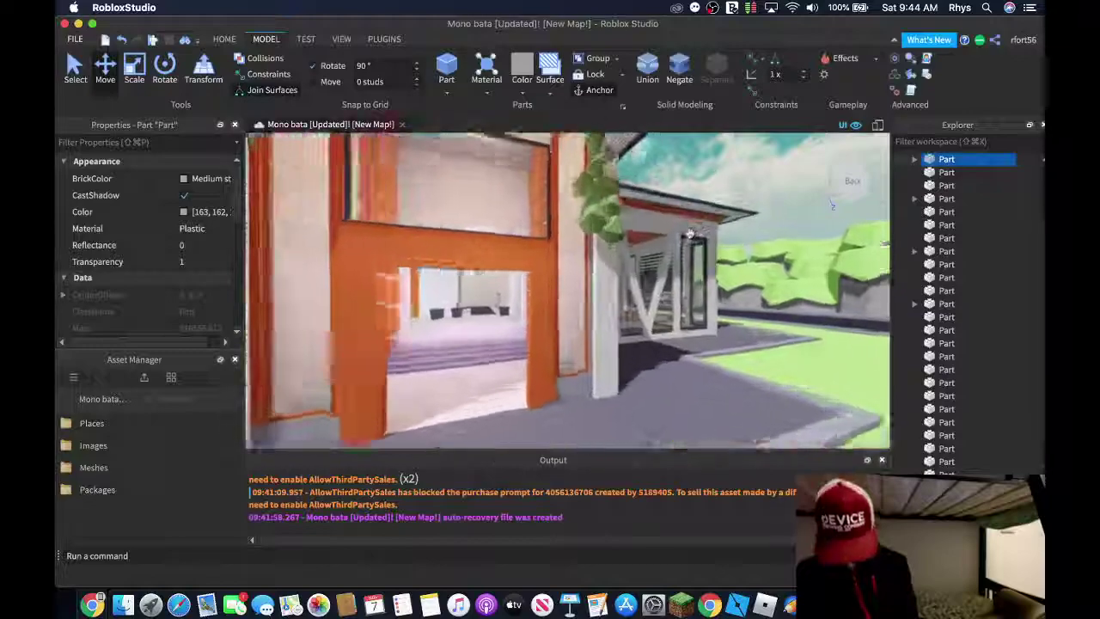
{"action": "scroll", "coordinate": [689, 233], "scroll_direction": "up", "scroll_amount": 10}
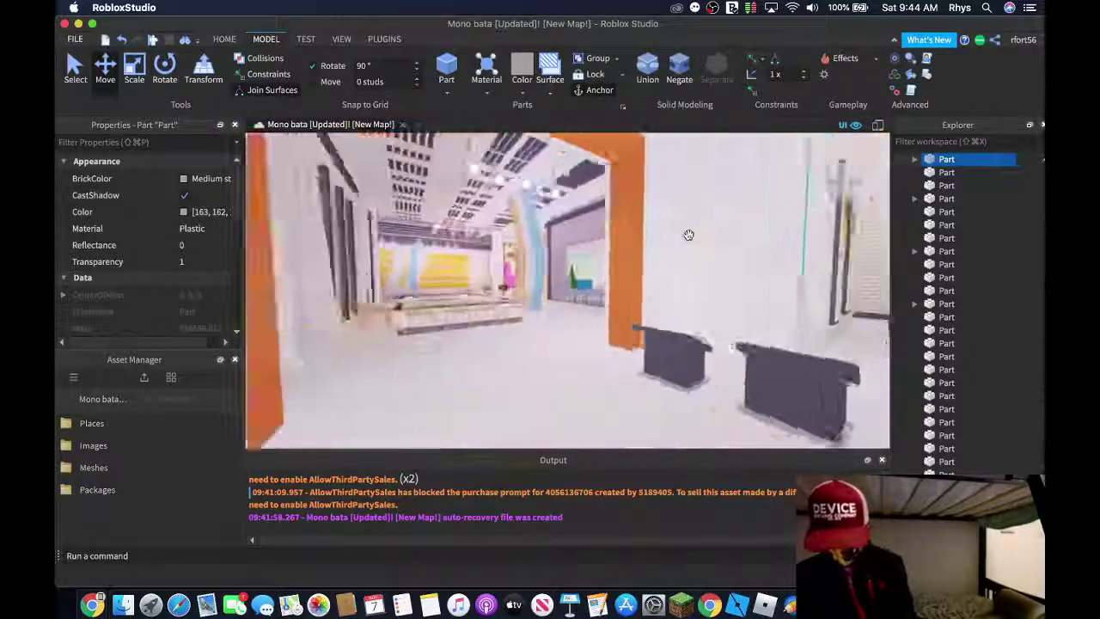
{"action": "scroll", "coordinate": [688, 233], "scroll_direction": "up", "scroll_amount": 3}
{"action": "scroll", "coordinate": [688, 234], "scroll_direction": "down", "scroll_amount": 3}
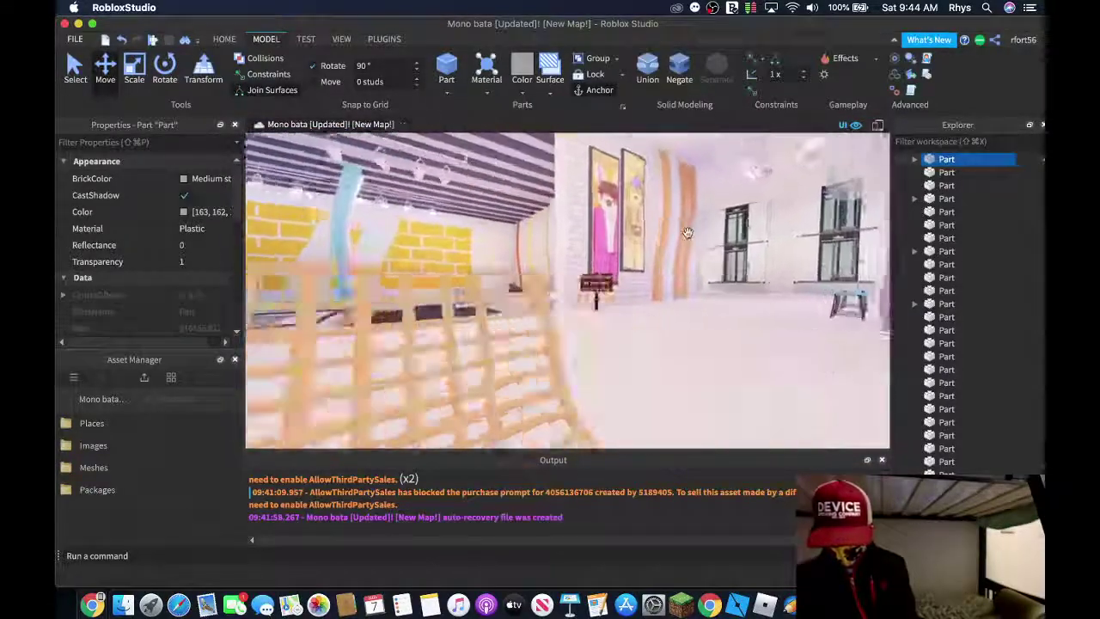
Examine the character posters on the white brick walls and the adjoining dining area with blue stools
{"action": "scroll", "coordinate": [687, 233], "scroll_direction": "up", "scroll_amount": 5}
{"action": "right_click_drag", "start_coordinate": [693, 255], "coordinate": [577, 256]}
{"action": "left_click", "coordinate": [563, 288]}
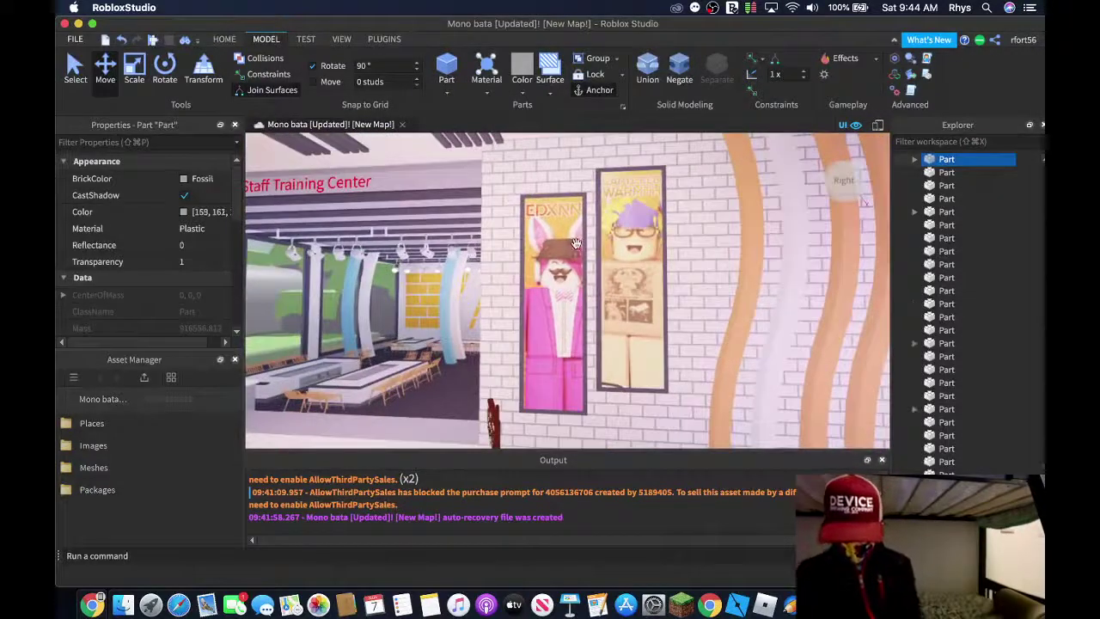
{"action": "right_click_drag", "start_coordinate": [550, 297], "coordinate": [556, 292]}
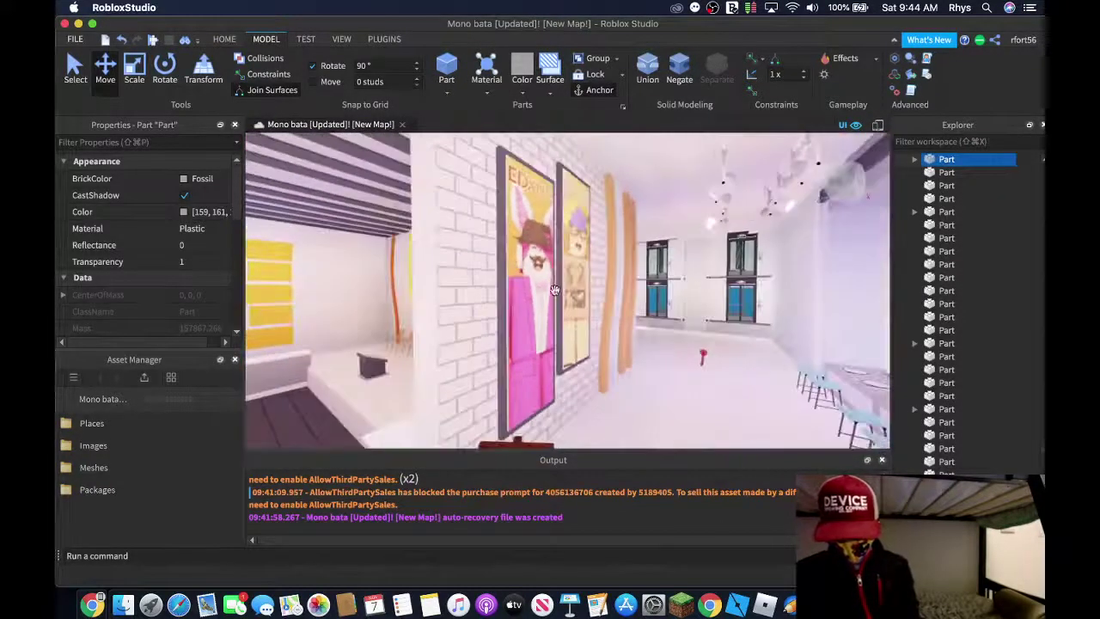
{"action": "scroll", "coordinate": [593, 272], "scroll_direction": "up", "scroll_amount": 8}
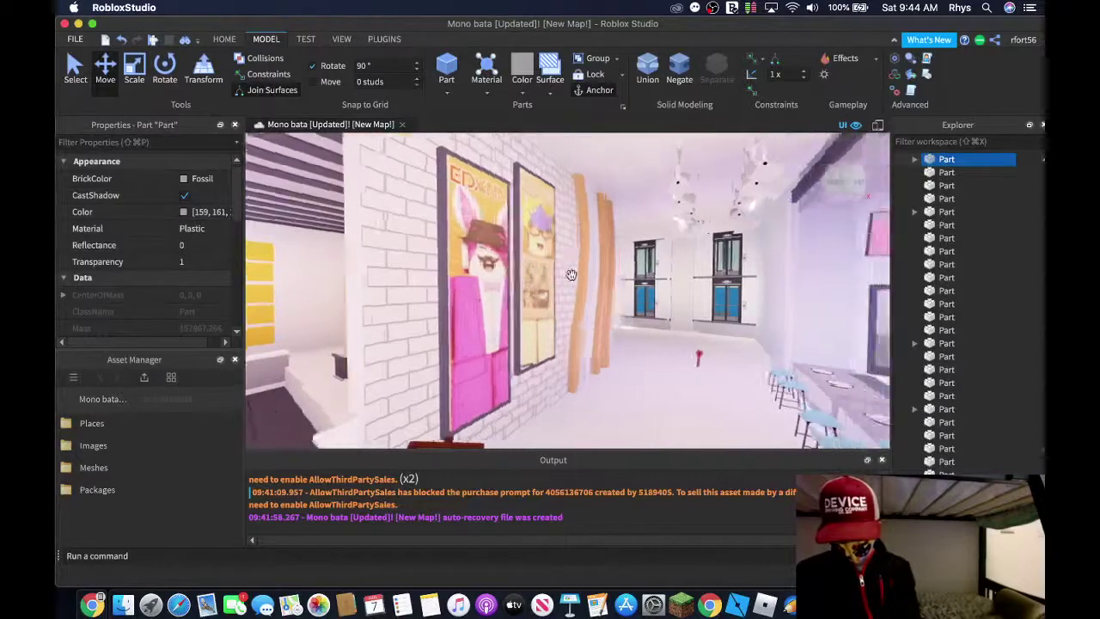
{"action": "right_click_drag", "start_coordinate": [698, 270], "coordinate": [609, 261]}
{"action": "key", "text": "w"}
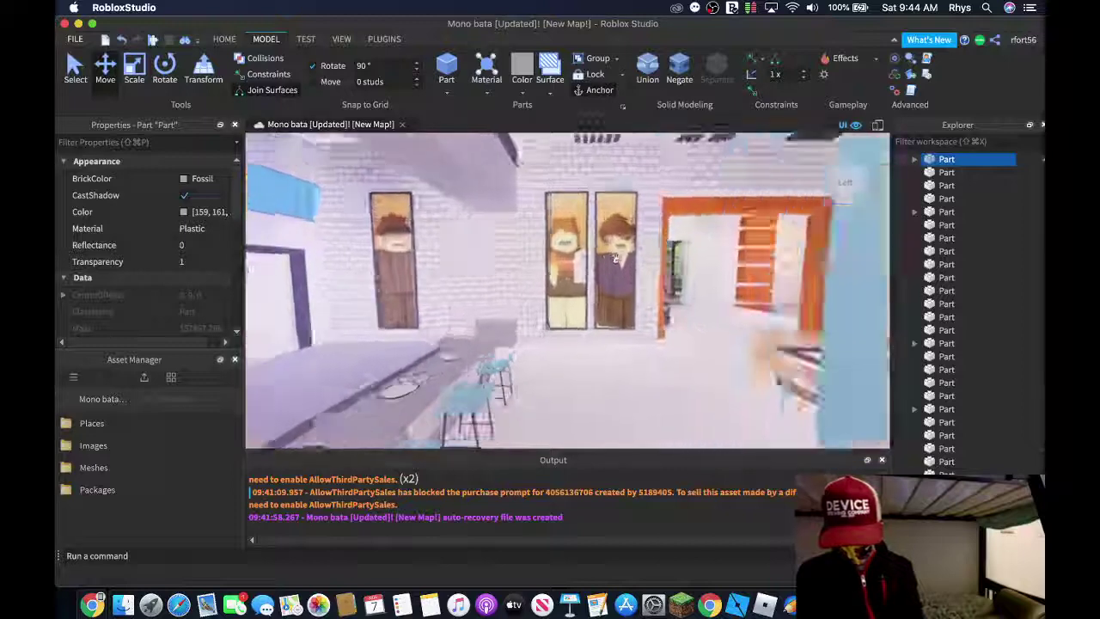
Inspect the posters beside the orange doorway and the large model by the brick wall, selecting models along the way
{"action": "left_click", "coordinate": [623, 212]}
{"action": "key", "text": "f"}
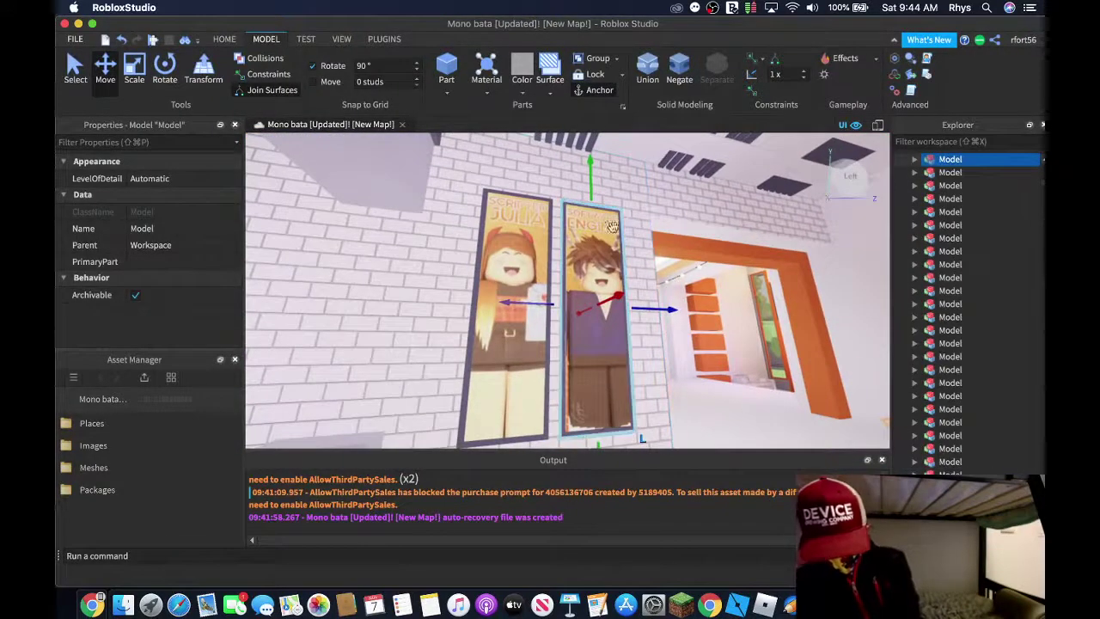
{"action": "left_click", "coordinate": [537, 240]}
{"action": "key", "text": "a"}
{"action": "right_click_drag", "start_coordinate": [537, 240], "coordinate": [565, 242]}
{"action": "left_click", "coordinate": [534, 243]}
{"action": "key", "text": "w"}
{"action": "key", "text": "w"}
{"action": "left_click_drag", "start_coordinate": [479, 346], "coordinate": [508, 346]}
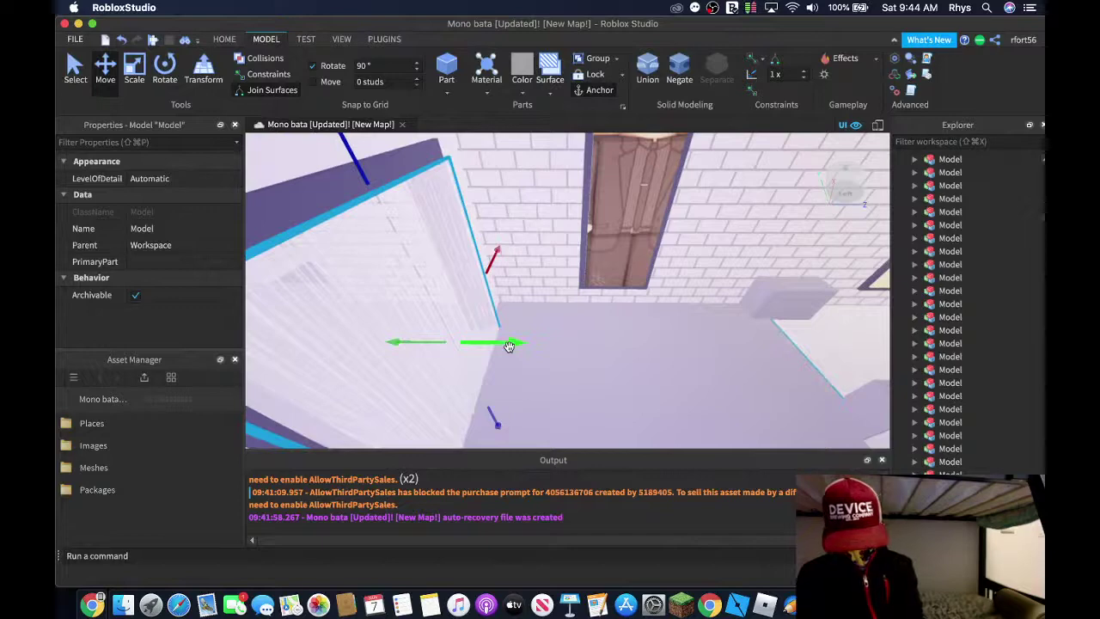
Examine the wood-floored windowed area with its small table and glowing floor panel, and continue outside
{"action": "right_click_drag", "start_coordinate": [597, 316], "coordinate": [602, 314]}
{"action": "mouse_move", "coordinate": [616, 268]}
{"action": "right_mouse_down"}
{"action": "mouse_move", "coordinate": [643, 270]}
{"action": "mouse_move", "coordinate": [617, 269]}
{"action": "right_mouse_up"}
{"action": "key", "text": "w"}
{"action": "left_click", "coordinate": [628, 272]}
{"action": "key", "text": "w"}
{"action": "key", "text": "w"}
{"action": "key", "text": "w"}
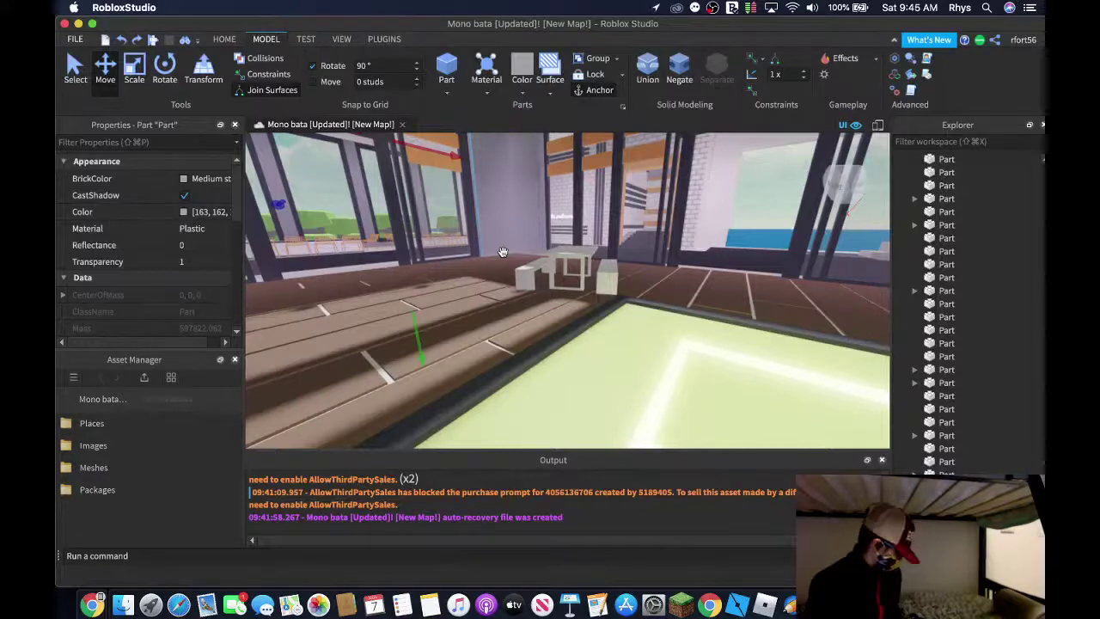
{"action": "right_click_drag", "start_coordinate": [604, 282], "coordinate": [599, 261]}
{"action": "key", "text": "w"}
{"action": "key", "text": "s"}
{"action": "key", "text": "w"}
{"action": "key", "text": "s"}
{"action": "key", "text": "w"}
{"action": "key", "text": "s"}
Select the street lamp at the edge of the outdoor dining lawn and paste a duplicate of it
{"action": "right_click_drag", "start_coordinate": [634, 345], "coordinate": [623, 350]}
{"action": "key", "text": "w"}
{"action": "right_click_drag", "start_coordinate": [545, 323], "coordinate": [543, 321]}
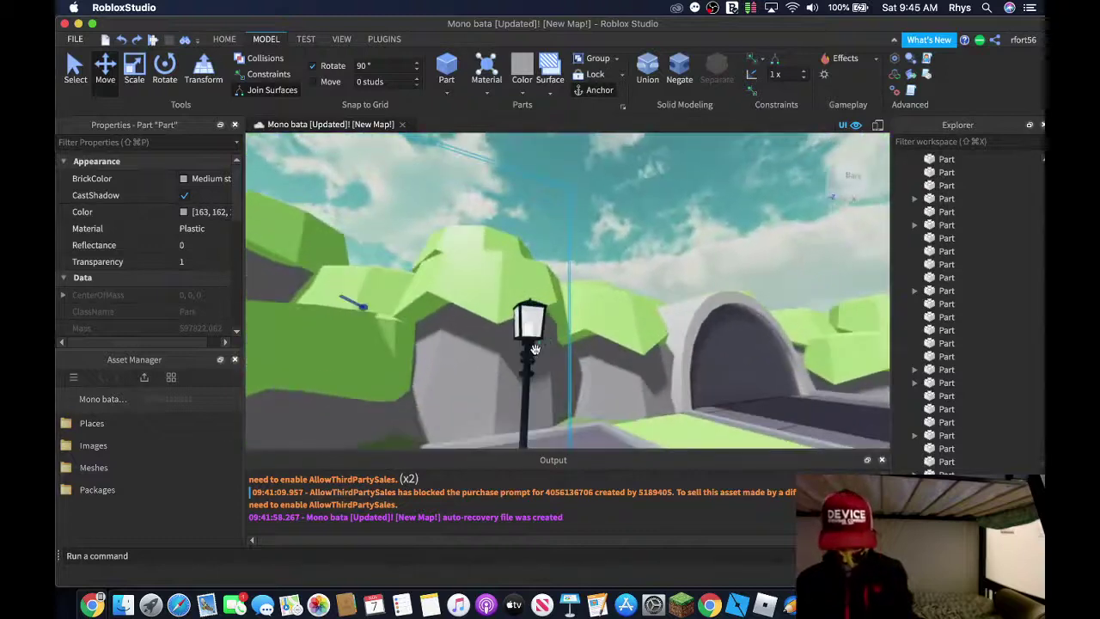
{"action": "left_click", "coordinate": [543, 327]}
{"action": "key", "text": "f"}
{"action": "key", "text": "super+v"}
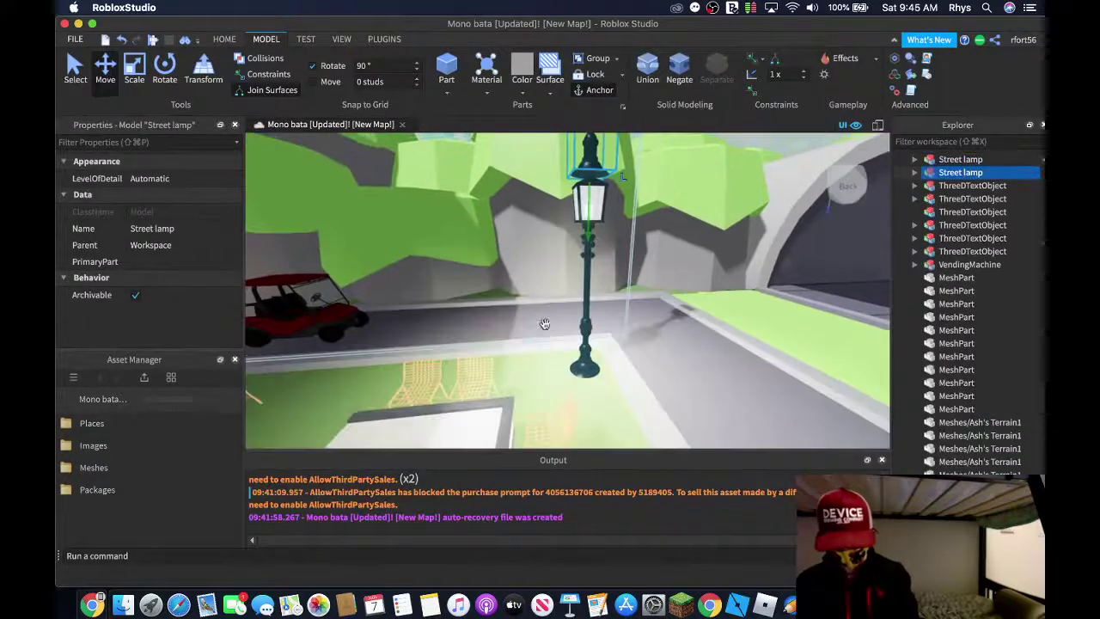
Move the duplicated street lamp to the wall end of the dining lawn, near the golf cart
{"action": "right_click_drag", "start_coordinate": [545, 329], "coordinate": [545, 319]}
{"action": "scroll", "coordinate": [545, 310], "scroll_direction": "down", "scroll_amount": 3}
{"action": "left_click_drag", "start_coordinate": [560, 211], "coordinate": [383, 211]}
{"action": "key", "text": "w"}
{"action": "mouse_move", "coordinate": [584, 238]}
{"action": "right_mouse_down"}
{"action": "mouse_move", "coordinate": [596, 244]}
{"action": "mouse_move", "coordinate": [594, 232]}
{"action": "right_mouse_up"}
{"action": "key", "text": "s"}
{"action": "left_click_drag", "start_coordinate": [594, 230], "coordinate": [378, 309]}
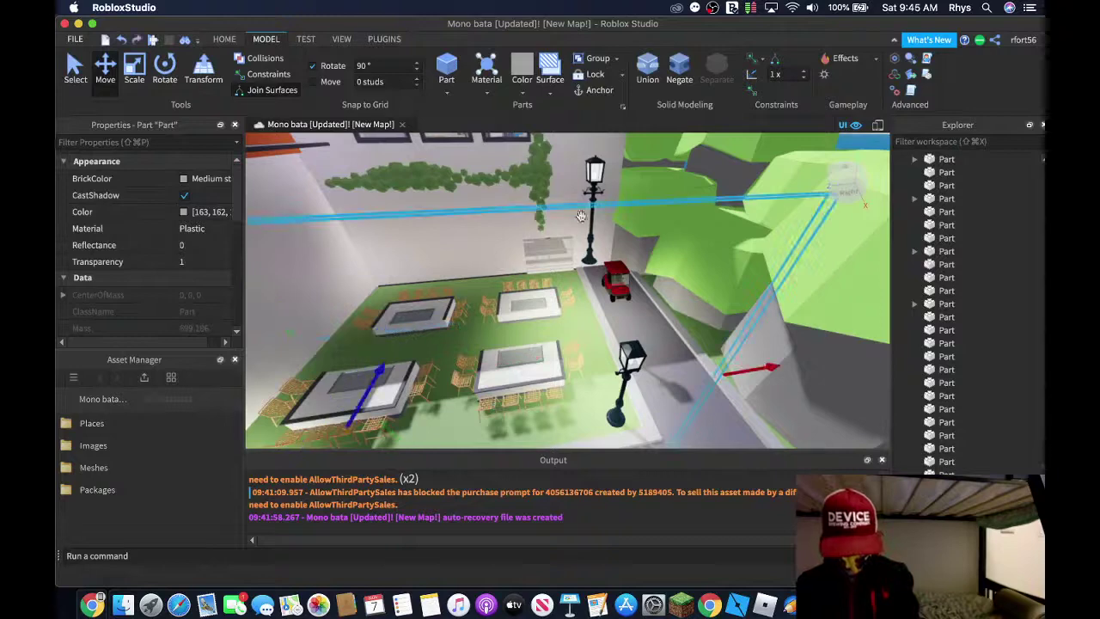
Move the street lamp from beside the golf cart to the far wall corner of the dining lawn
{"action": "left_click", "coordinate": [591, 172]}
{"action": "key", "text": "a"}
{"action": "right_click_drag", "start_coordinate": [592, 172], "coordinate": [591, 174]}
{"action": "left_click", "coordinate": [350, 328]}
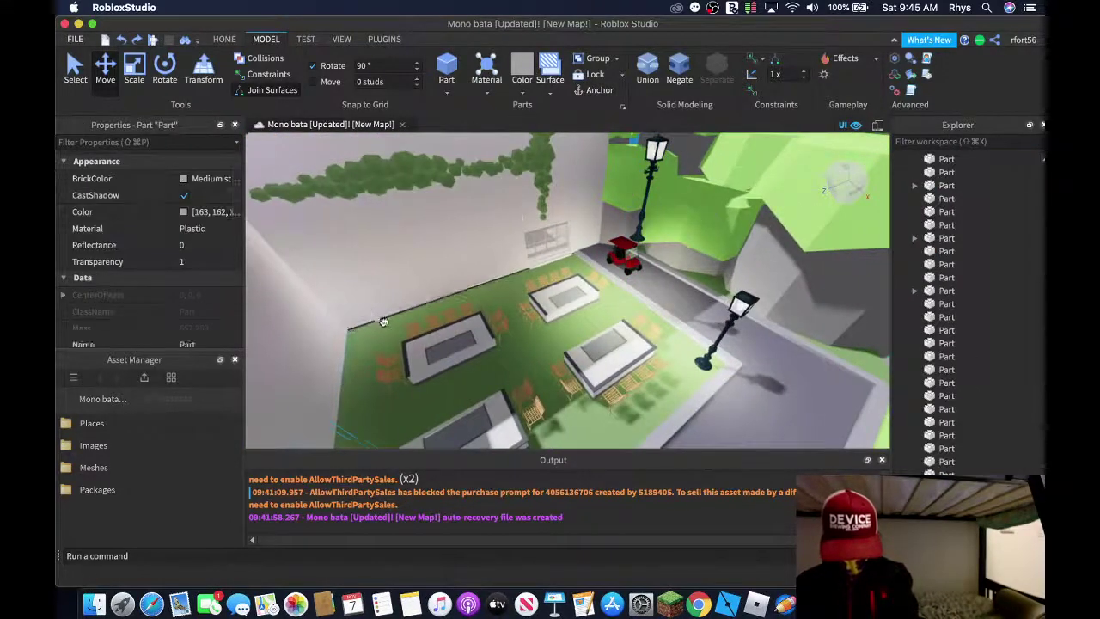
{"action": "key", "text": "super+z"}
{"action": "left_click_drag", "start_coordinate": [658, 181], "coordinate": [373, 351]}
{"action": "right_click_drag", "start_coordinate": [451, 317], "coordinate": [449, 315]}
{"action": "key", "text": "w"}
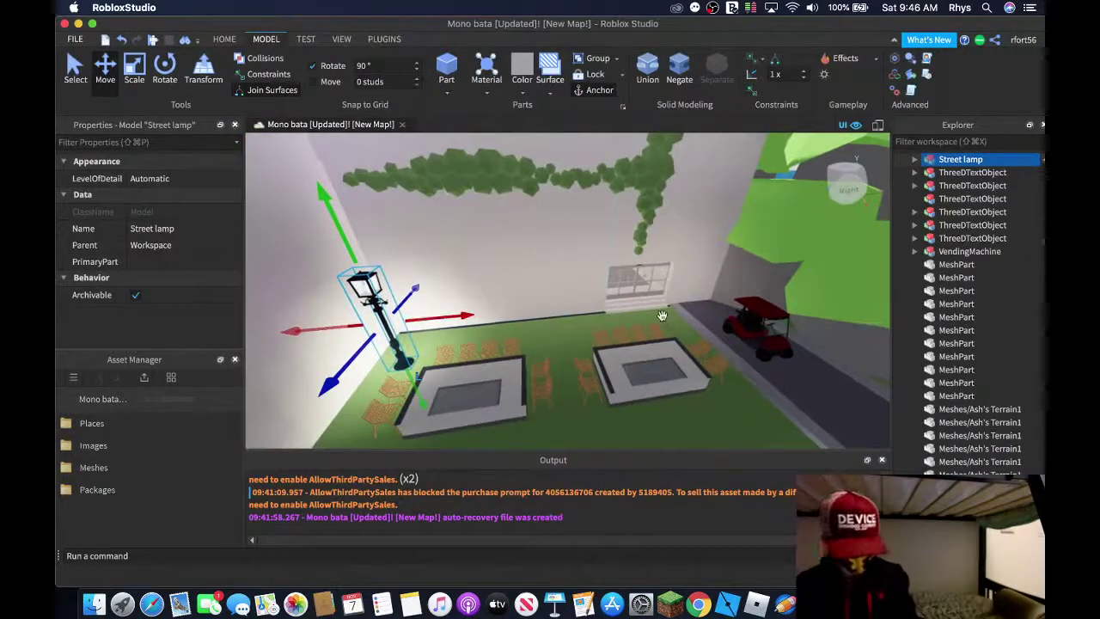
Try pasting another street lamp between the outdoor dining tables, undo the accidental grass shift, and delete the extra lamp
{"action": "key", "text": "ctrl+v"}
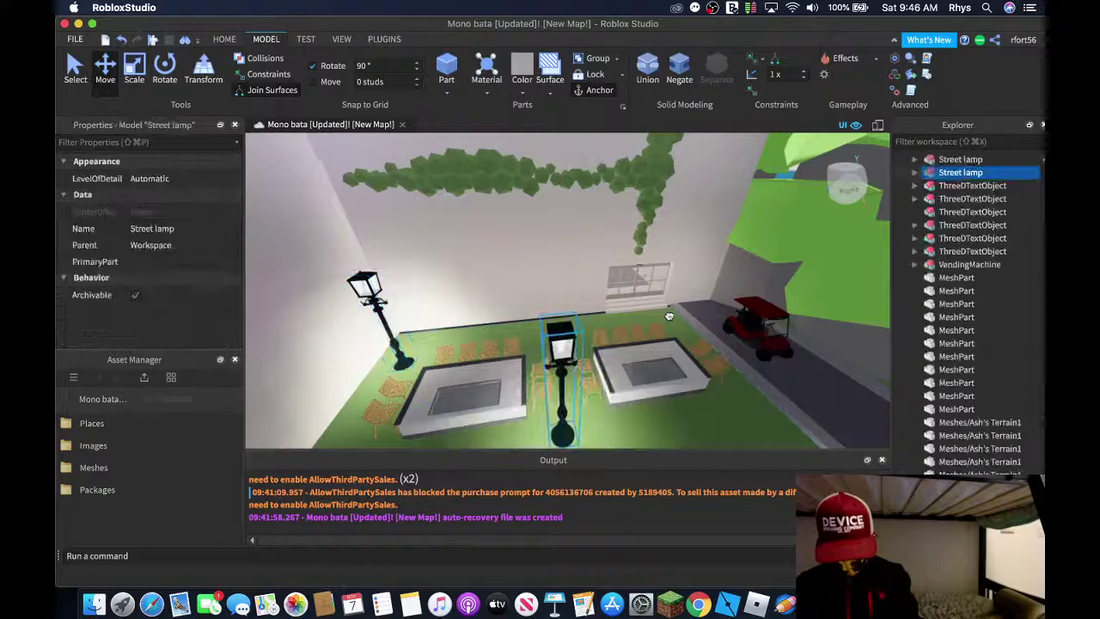
{"action": "left_click", "coordinate": [617, 323]}
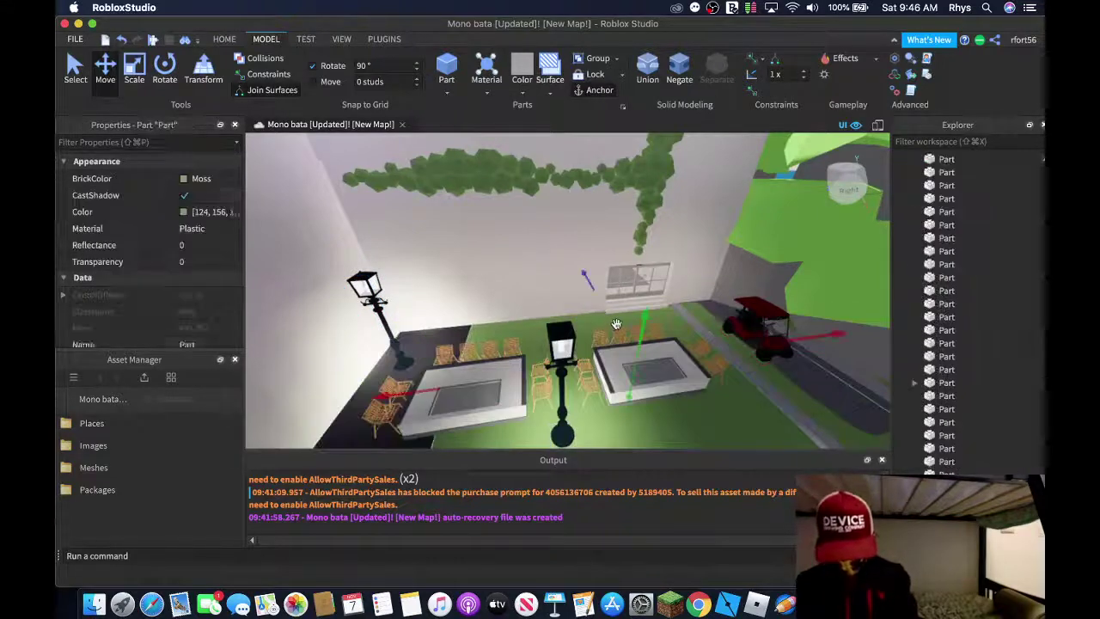
{"action": "key", "text": "super+z"}
{"action": "left_click_drag", "start_coordinate": [563, 364], "coordinate": [559, 337]}
{"action": "key", "text": "Delete"}
View the restaurant's roof and upper floor, and dismiss the incoming message notification
{"action": "right_click_drag", "start_coordinate": [557, 313], "coordinate": [559, 313]}
{"action": "key", "text": "s"}
{"action": "key", "text": "w"}
{"action": "mouse_move", "coordinate": [1003, 39]}
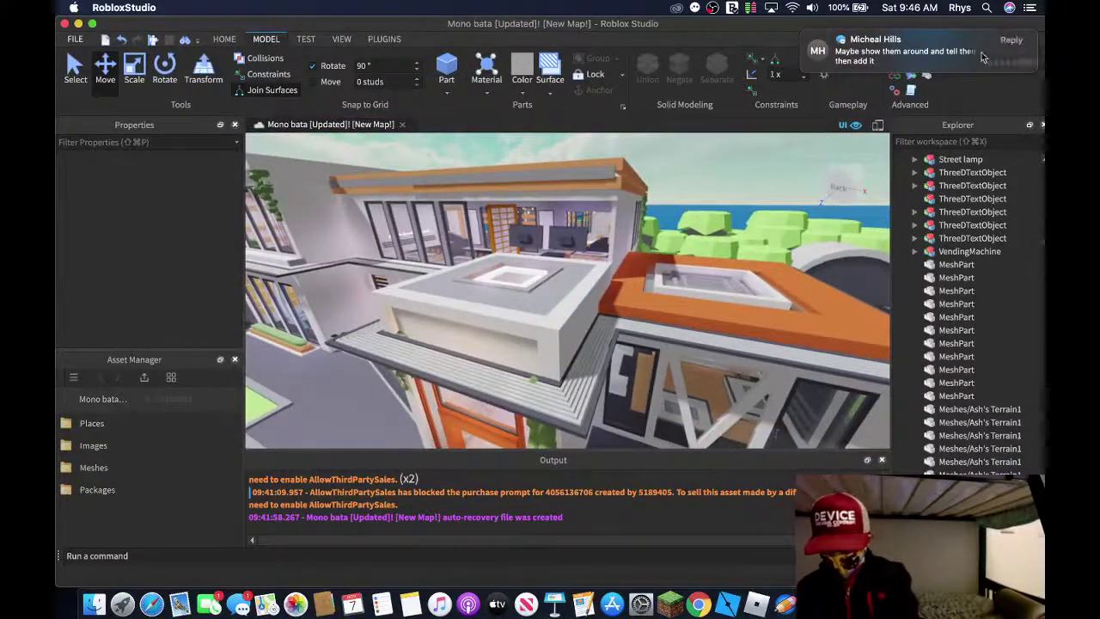
{"action": "left_click", "coordinate": [1007, 62]}
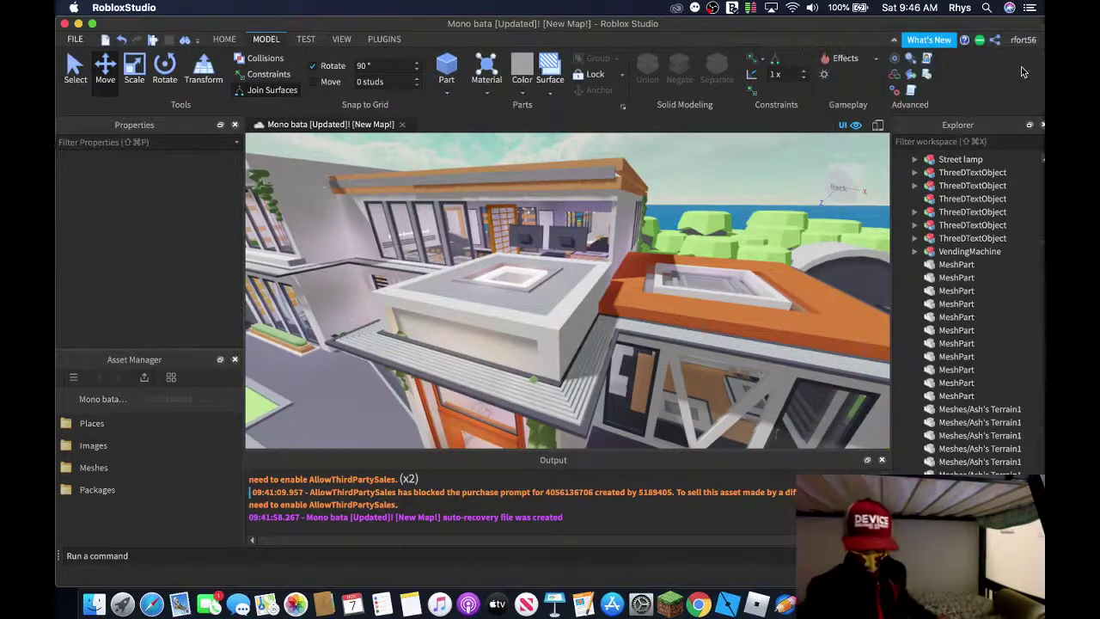
Review the street lamps around the dining lawn, and look over the building's street side and front lawn
{"action": "key", "text": "d"}
{"action": "right_click_drag", "start_coordinate": [616, 239], "coordinate": [617, 235]}
{"action": "key", "text": "w"}
{"action": "key", "text": "s"}
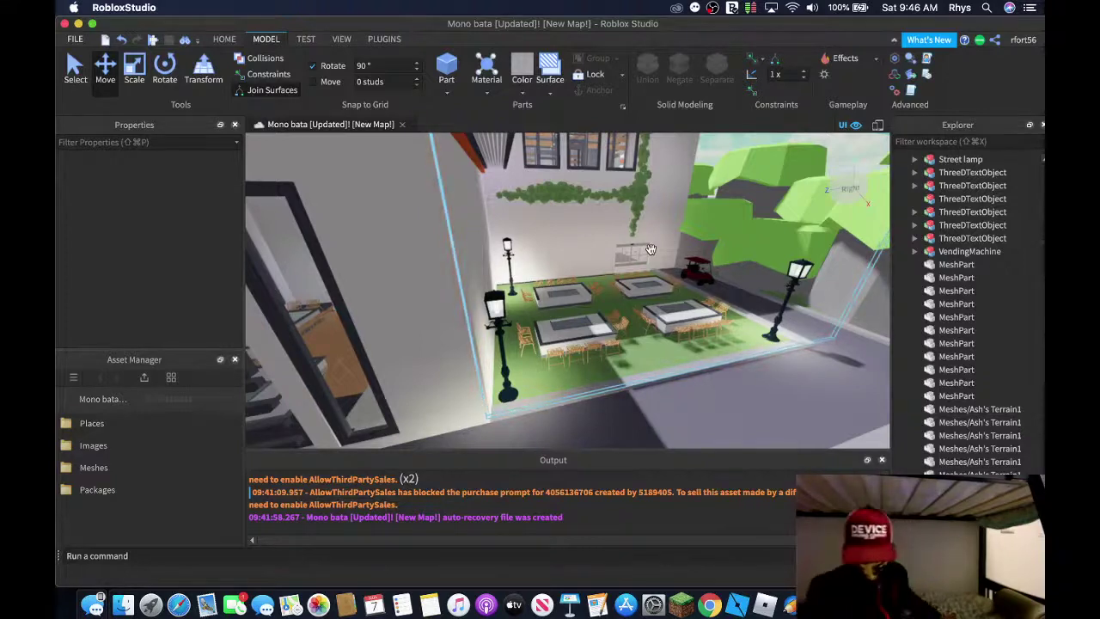
{"action": "right_click_drag", "start_coordinate": [703, 216], "coordinate": [699, 214]}
{"action": "key", "text": "w"}
{"action": "key", "text": "s"}
{"action": "key", "text": "w"}
{"action": "key", "text": "s"}
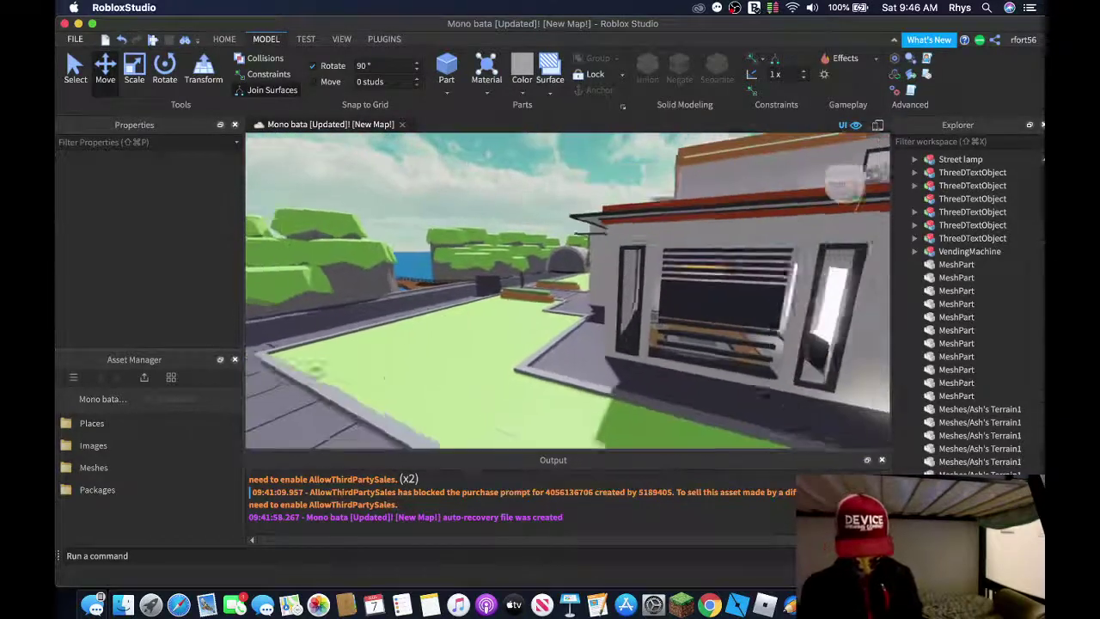
{"action": "key", "text": "s"}
Hide the Asset Manager, and view the Team Create collaborator list before closing it
{"action": "left_click", "coordinate": [235, 360]}
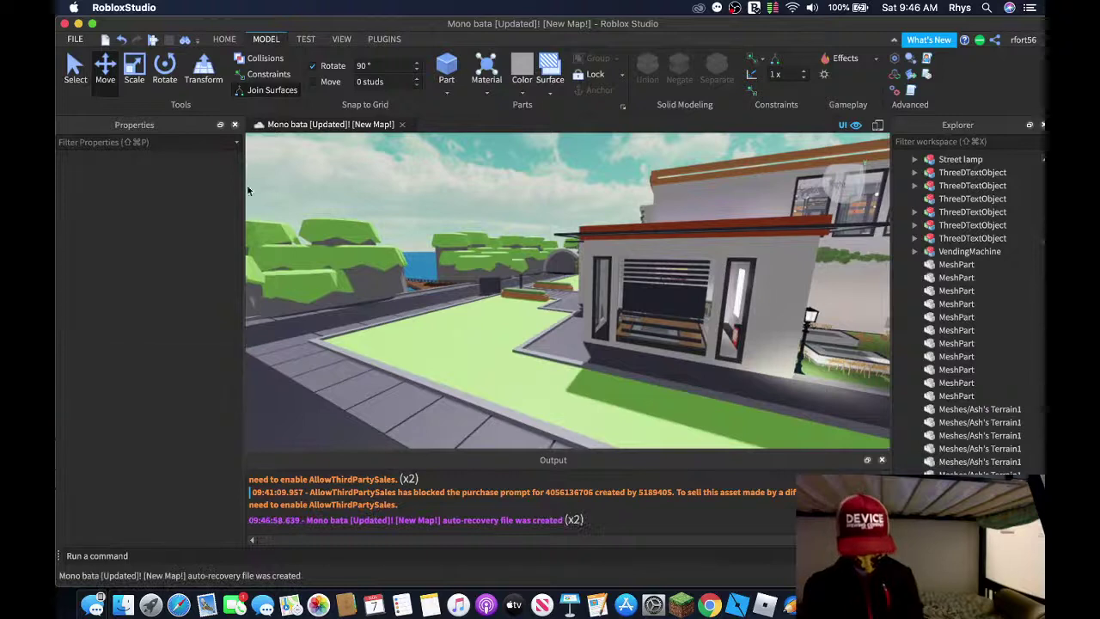
{"action": "left_click", "coordinate": [341, 38]}
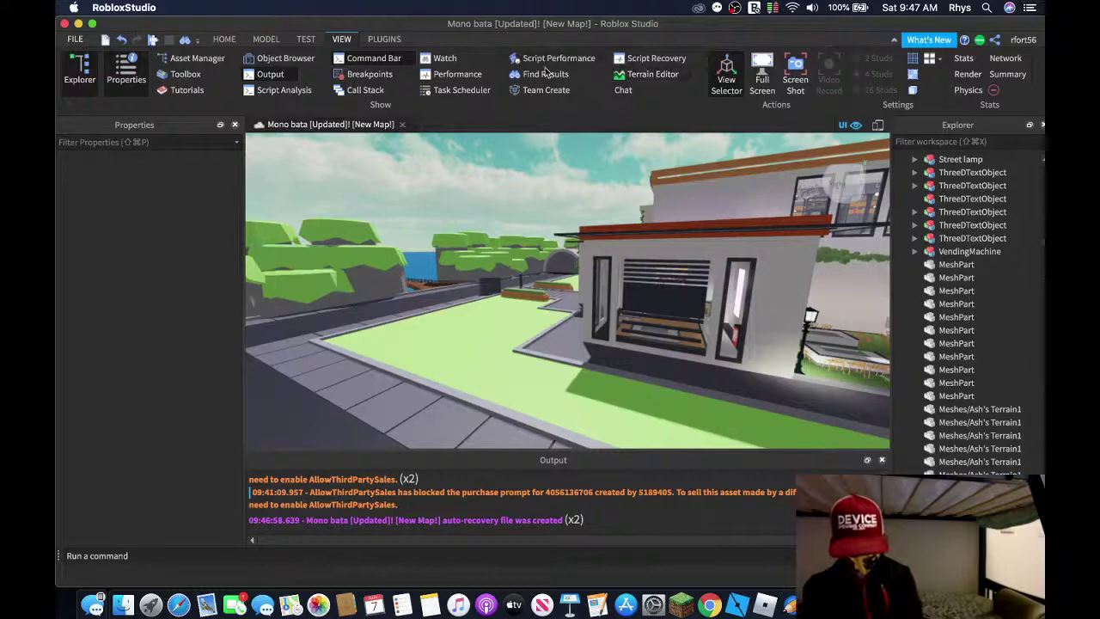
{"action": "left_click", "coordinate": [530, 91]}
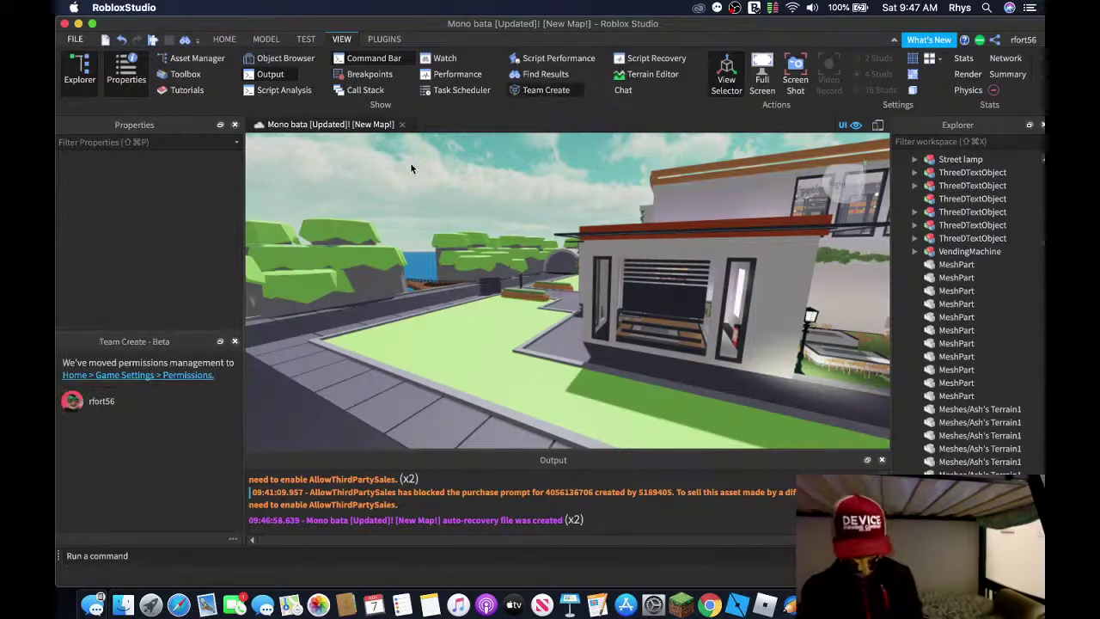
{"action": "right_click_drag", "start_coordinate": [411, 168], "coordinate": [374, 219]}
{"action": "left_click", "coordinate": [234, 342]}
{"action": "right_click_drag", "start_coordinate": [370, 315], "coordinate": [499, 290]}
{"action": "key", "text": "w"}
{"action": "key", "text": "a"}
{"action": "key", "text": "s"}
{"action": "key", "text": "w"}
{"action": "key", "text": "w"}
{"action": "key", "text": "w"}
{"action": "key", "text": "s"}
{"action": "left_click", "coordinate": [501, 308]}
{"action": "scroll", "coordinate": [503, 311], "scroll_direction": "down", "scroll_amount": 5}
{"action": "left_click", "coordinate": [521, 320]}
{"action": "left_click", "coordinate": [524, 307]}
{"action": "left_click_drag", "start_coordinate": [527, 321], "coordinate": [537, 394]}
{"action": "left_click_drag", "start_coordinate": [521, 268], "coordinate": [521, 282]}
{"action": "scroll", "coordinate": [520, 282], "scroll_direction": "up", "scroll_amount": 2}
{"action": "scroll", "coordinate": [521, 282], "scroll_direction": "up", "scroll_amount": 3}
{"action": "right_click_drag", "start_coordinate": [521, 282], "coordinate": [520, 282]}
{"action": "scroll", "coordinate": [520, 282], "scroll_direction": "down", "scroll_amount": 2}
{"action": "scroll", "coordinate": [303, 137], "scroll_direction": "up", "scroll_amount": 2}
Start a play test, and board the red jet ski beside the wooden dock
{"action": "left_click", "coordinate": [304, 39]}
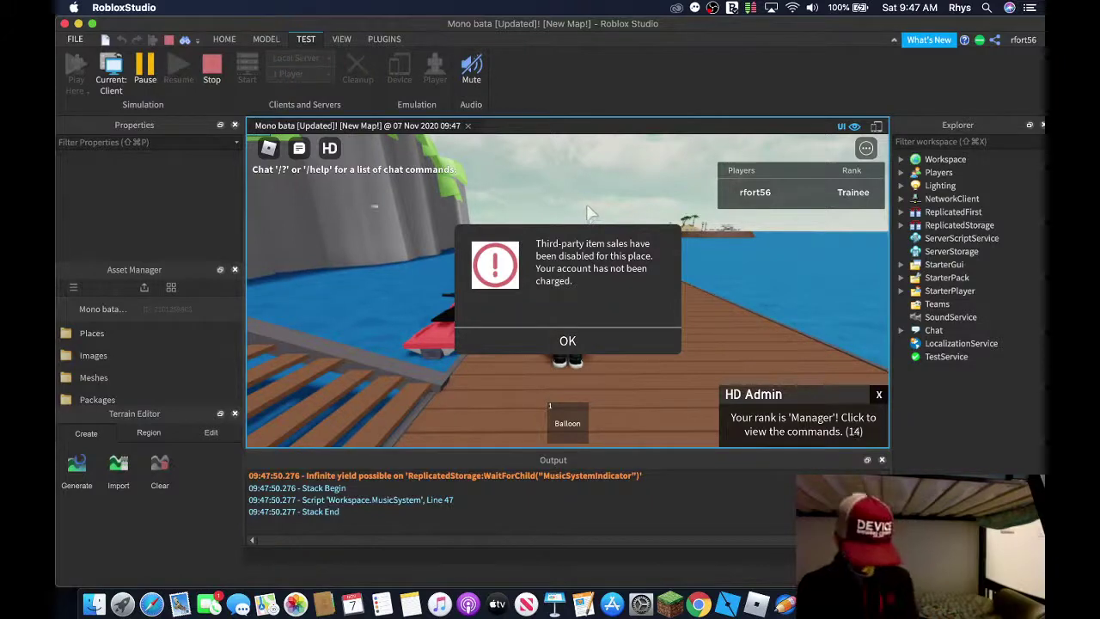
{"action": "left_click", "coordinate": [567, 341]}
{"action": "key", "text": "w"}
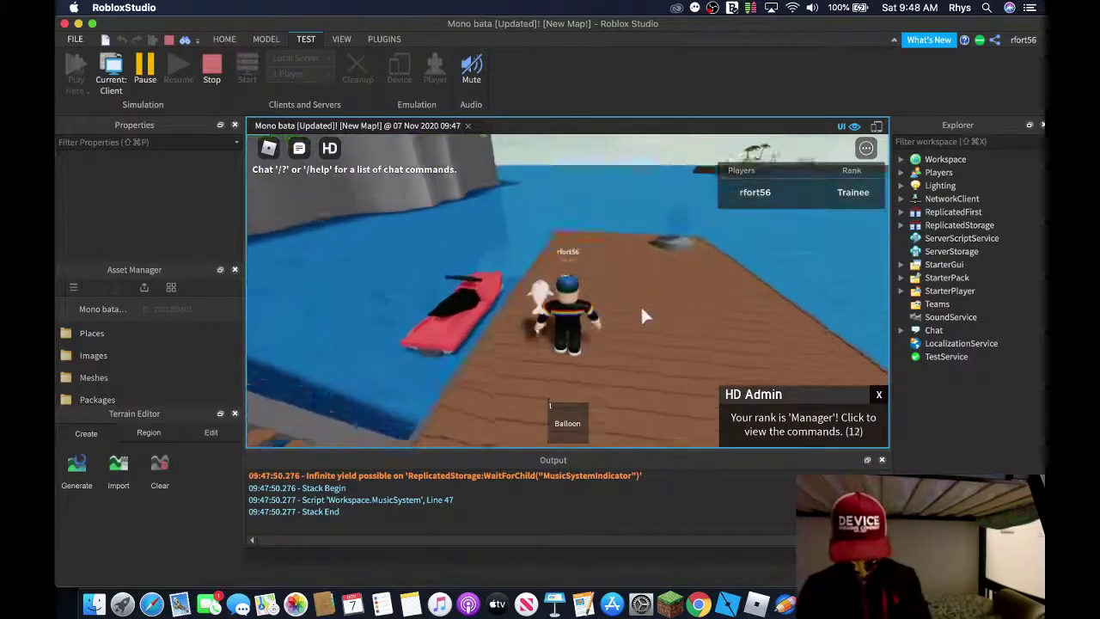
{"action": "key", "text": "space"}
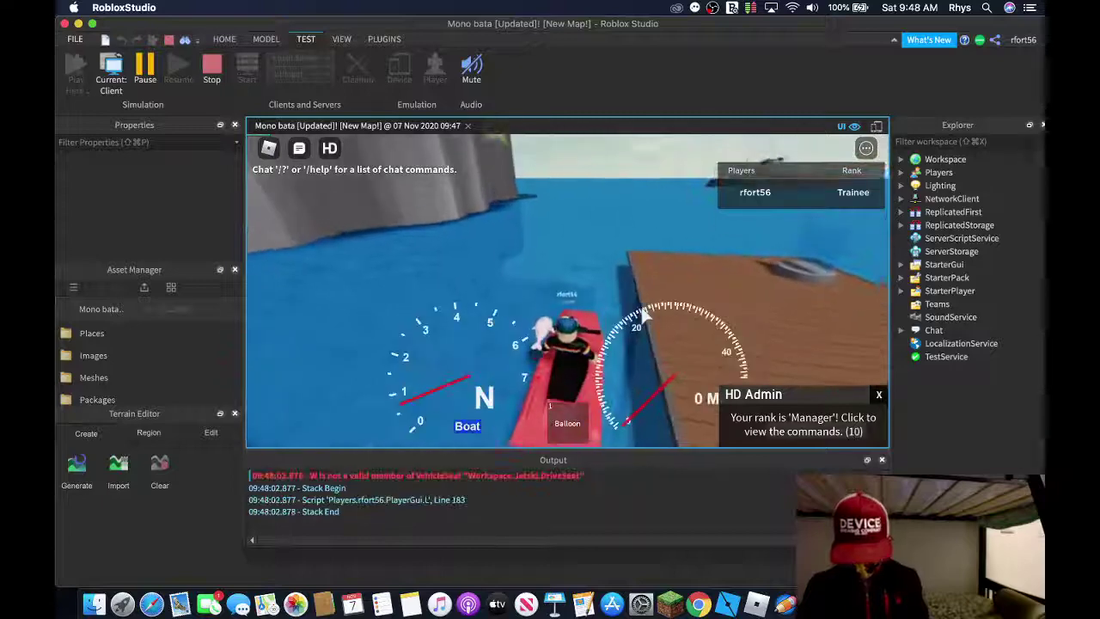
Drive the jet ski across the water toward the island, closing the HD Admin command list along the way
{"action": "key", "text": "w"}
{"action": "key", "text": "w"}
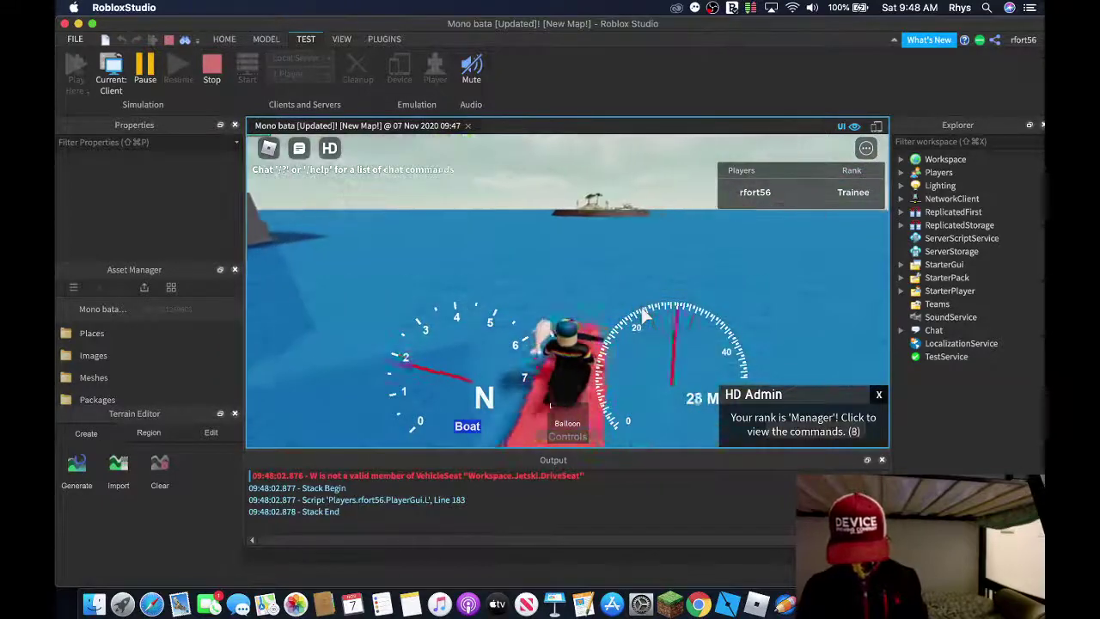
{"action": "key", "text": "w"}
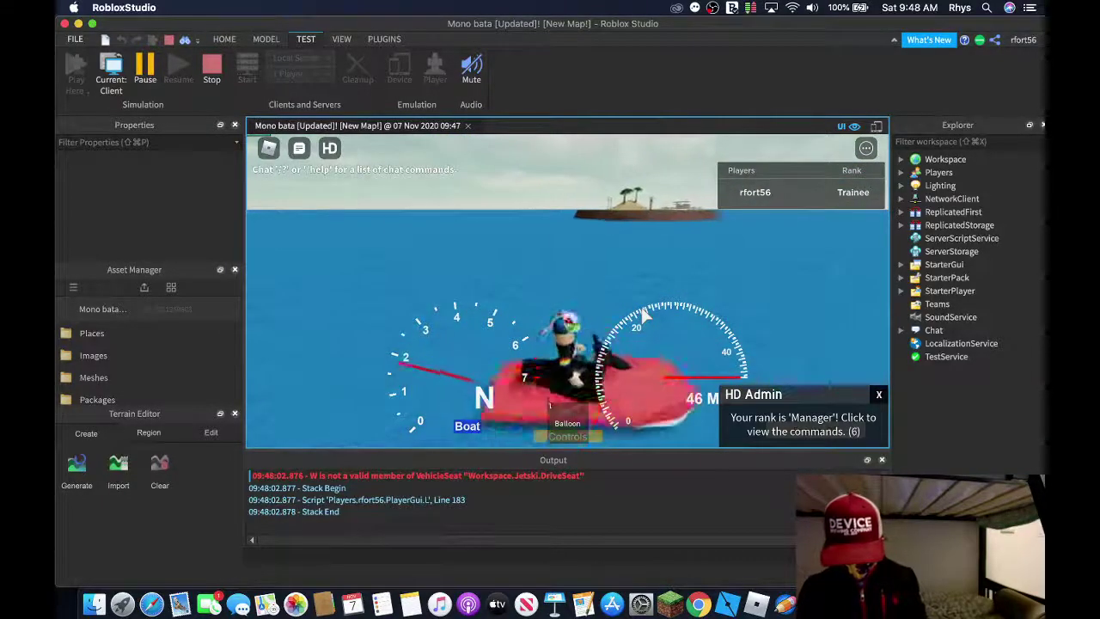
{"action": "key", "text": "w"}
{"action": "key", "text": "d"}
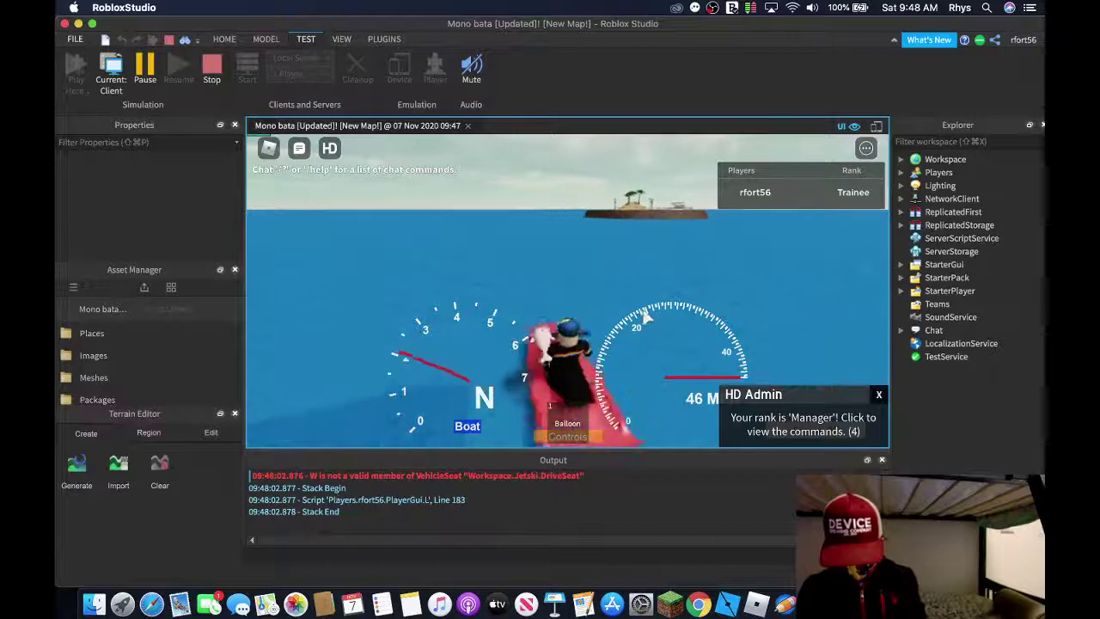
{"action": "left_click", "coordinate": [865, 403]}
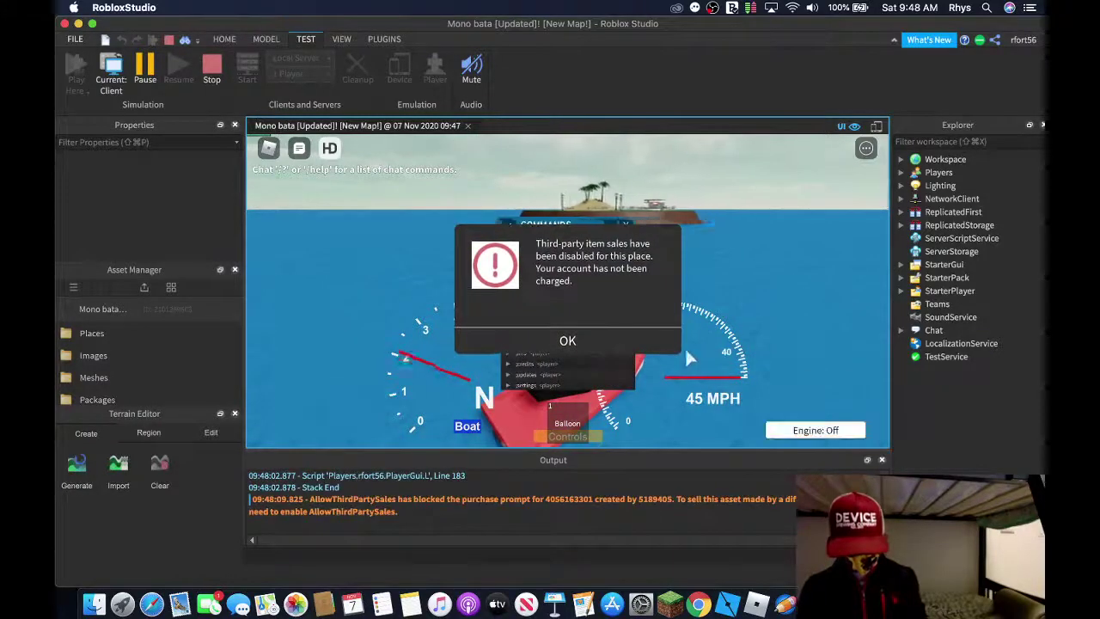
{"action": "key", "text": "a"}
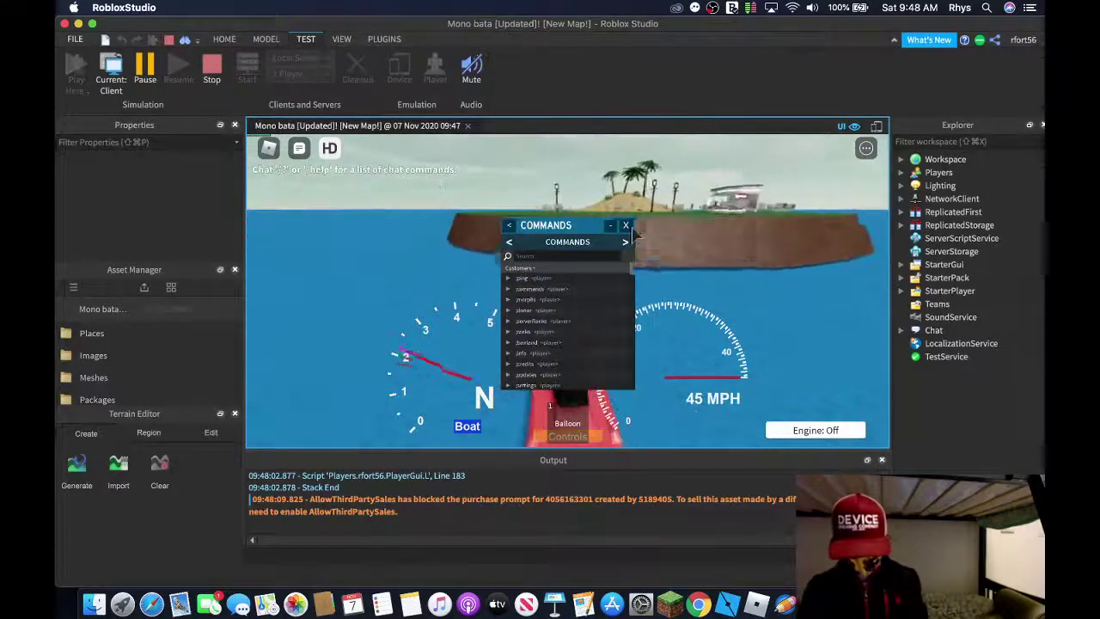
{"action": "left_click", "coordinate": [626, 225]}
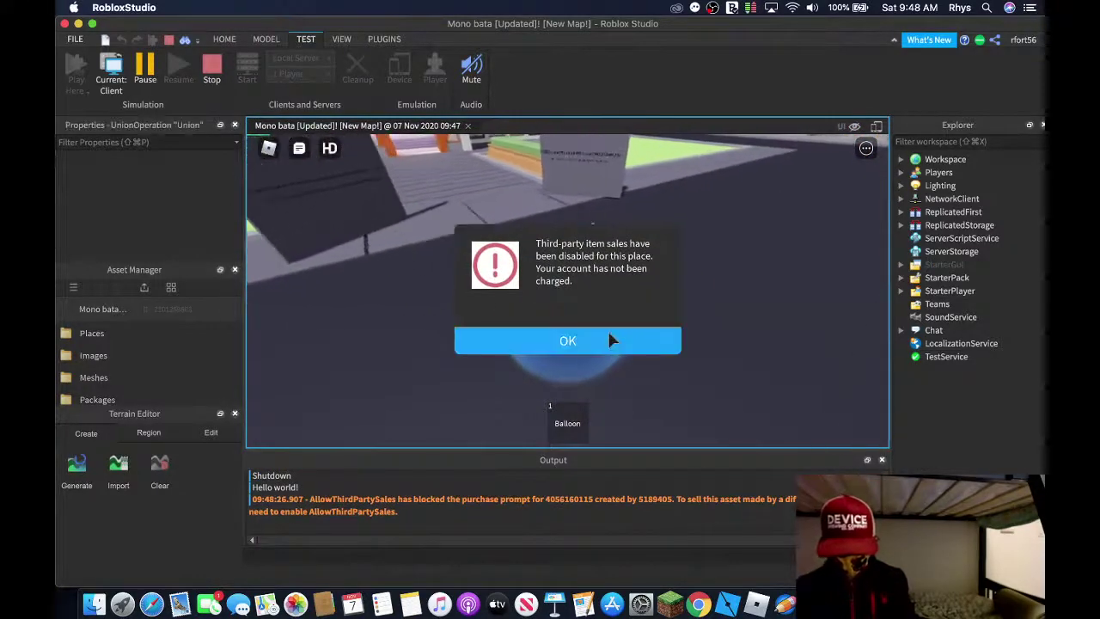
Dismiss the third-party sales notice, and walk and jump the character around the road near the entrance signs
{"action": "left_click", "coordinate": [608, 334]}
{"action": "key", "text": "s"}
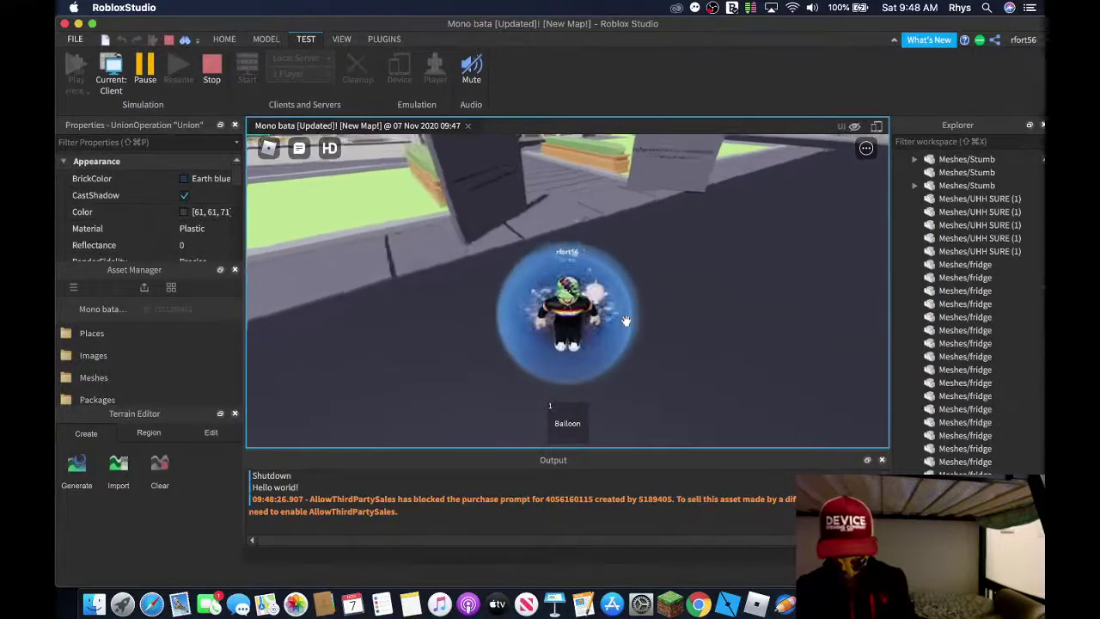
{"action": "key", "text": "w"}
{"action": "key", "text": "a"}
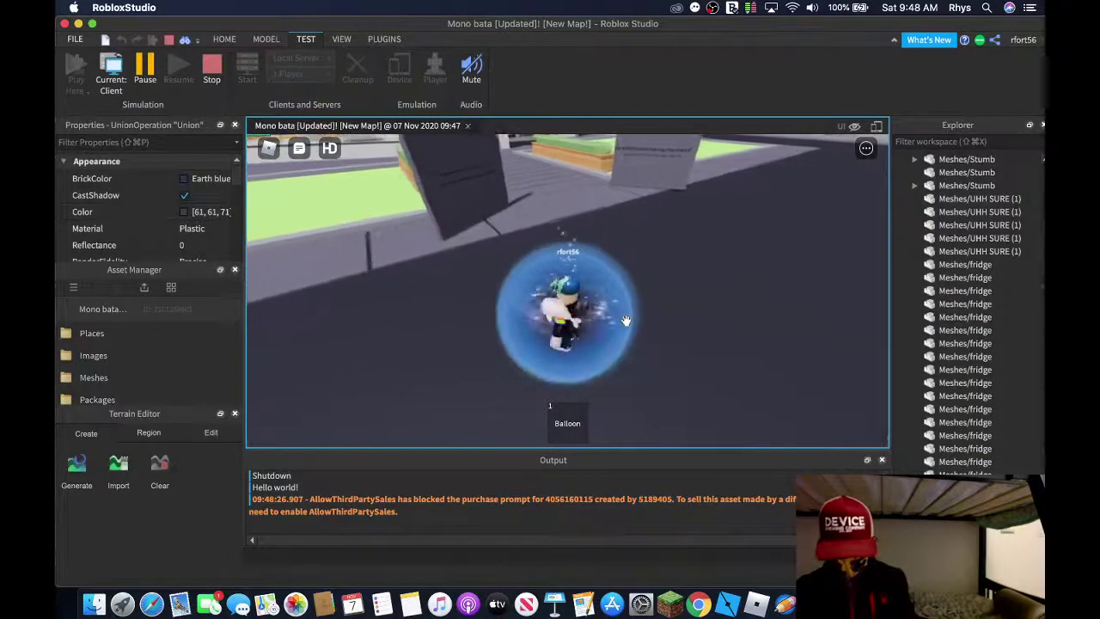
{"action": "key", "text": "s"}
{"action": "key", "text": "Left"}
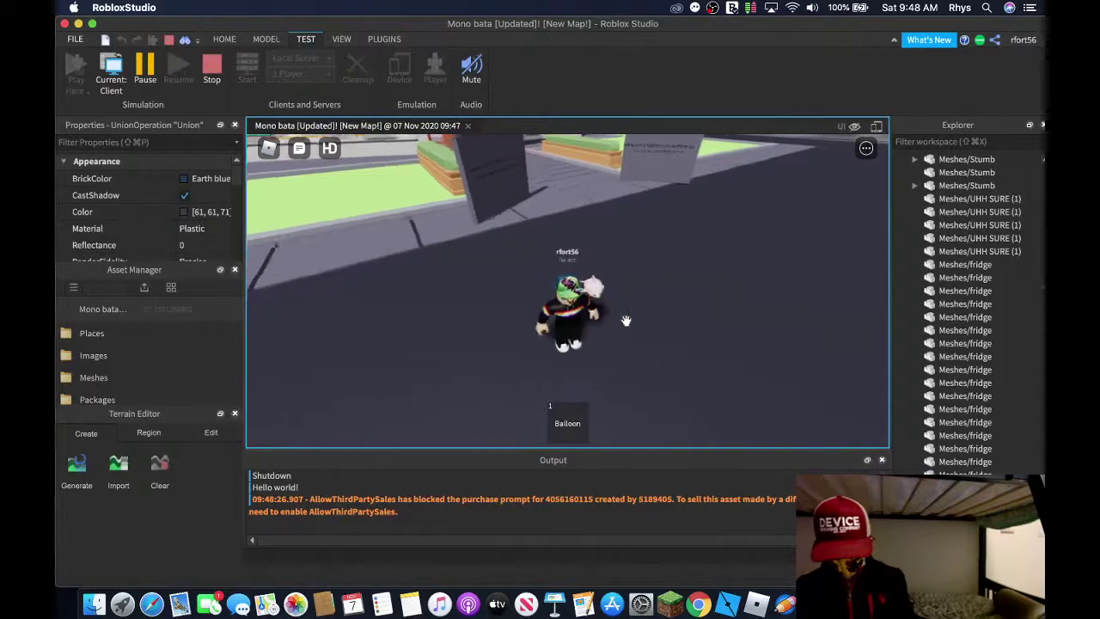
{"action": "key", "text": "Left"}
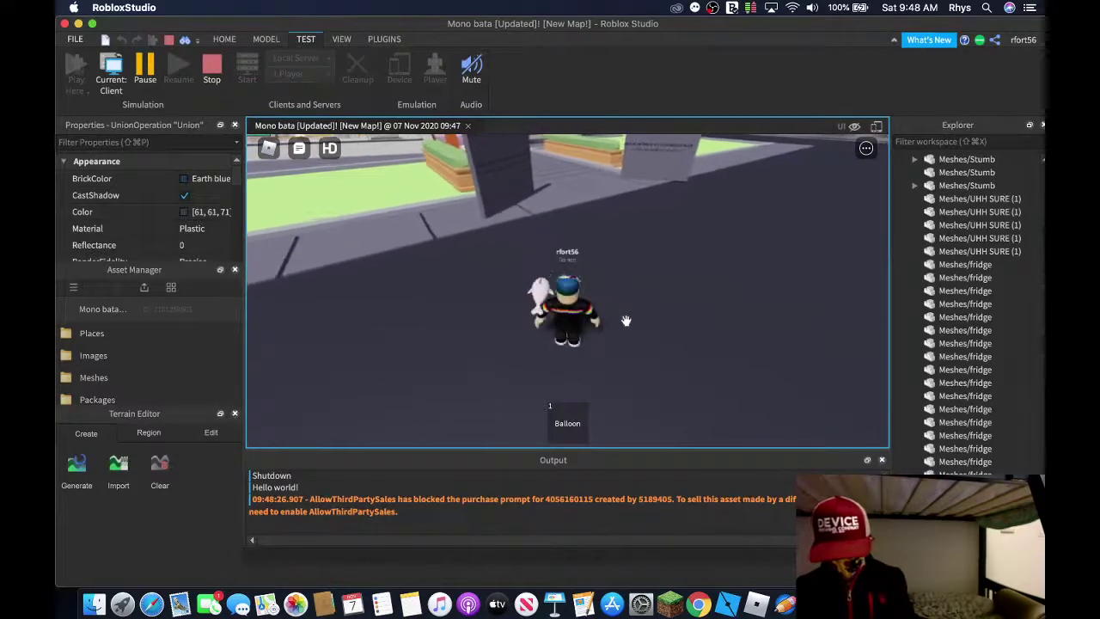
{"action": "key", "text": "w"}
{"action": "key", "text": "space"}
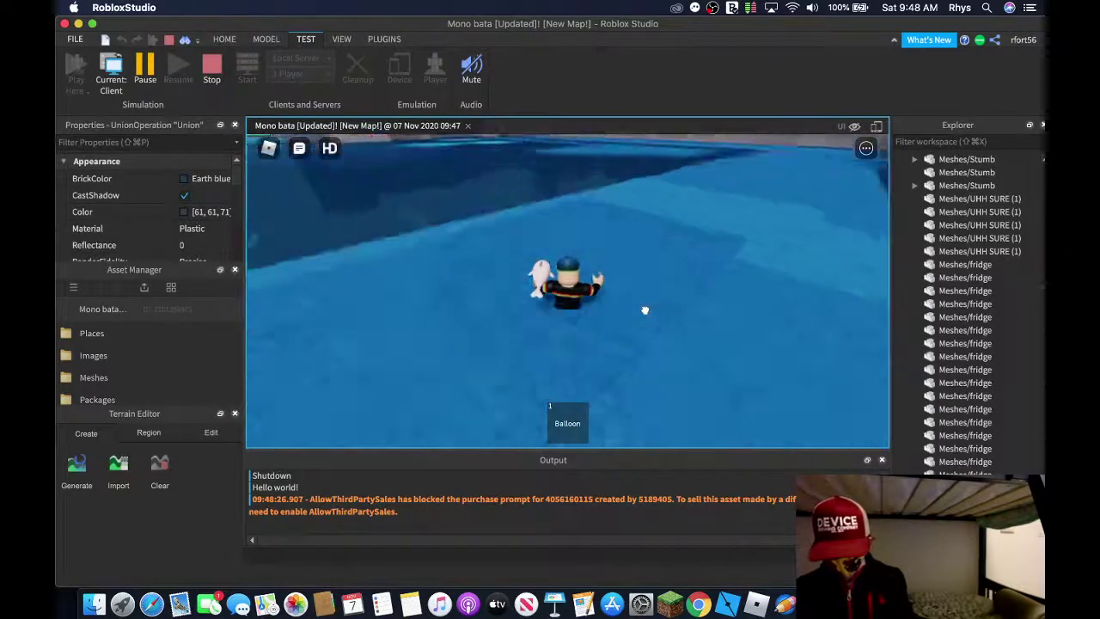
Bring the character out of the water onto the road and stop the play test
{"action": "key", "text": "w"}
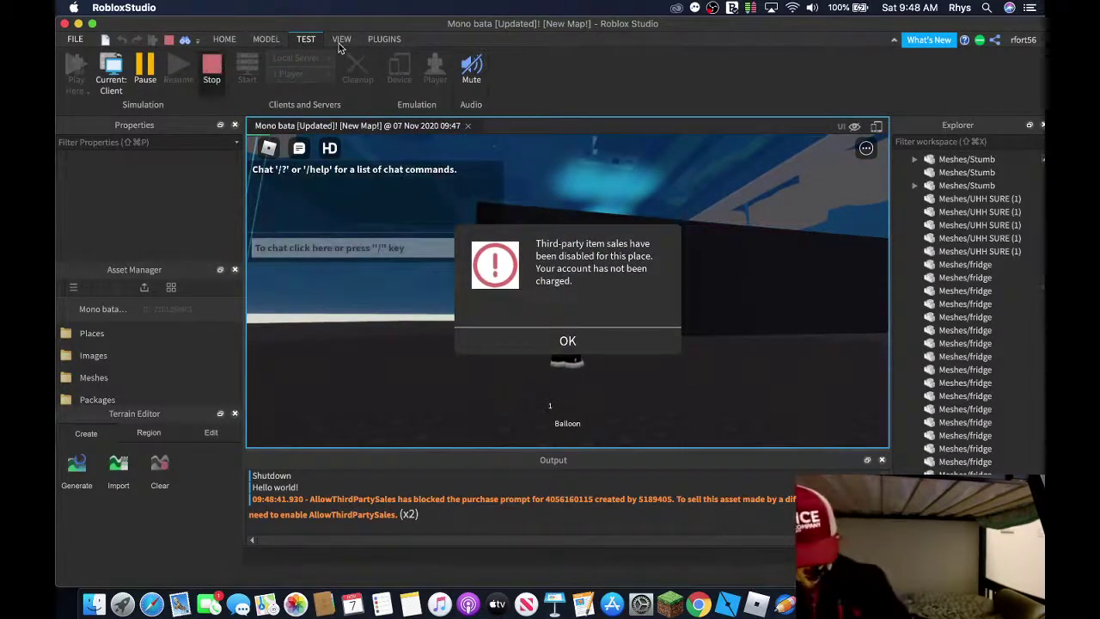
{"action": "key", "text": "shift+F5"}
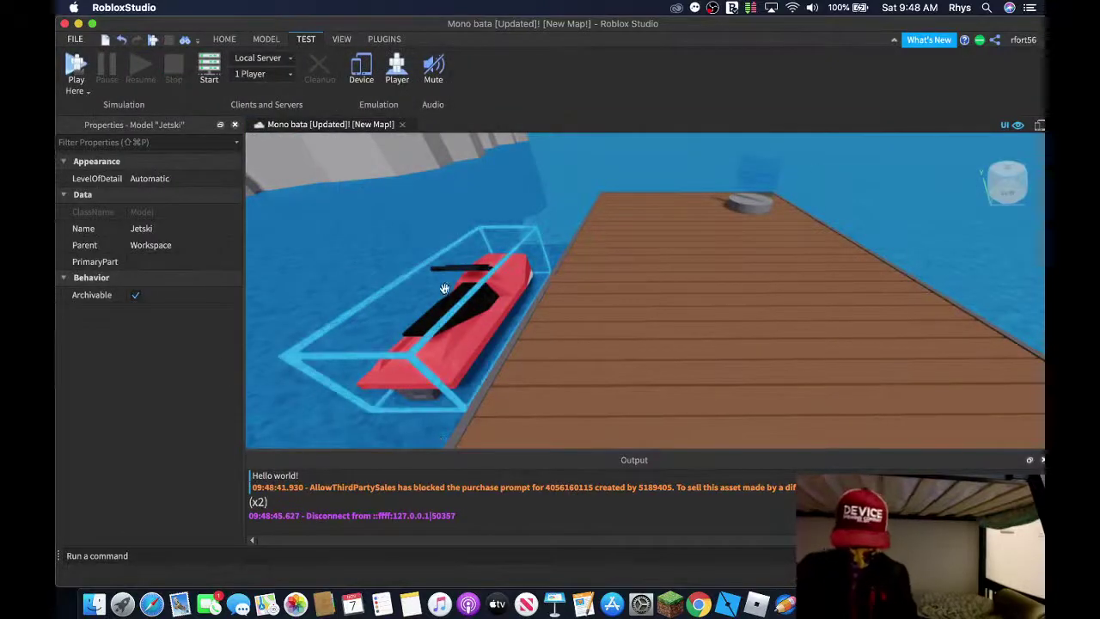
Place the transparent doorway part from inside the restaurant across the entrance of the wooden boardwalk
{"action": "key", "text": "w"}
{"action": "right_click_drag", "start_coordinate": [586, 308], "coordinate": [586, 308]}
{"action": "key", "text": "w"}
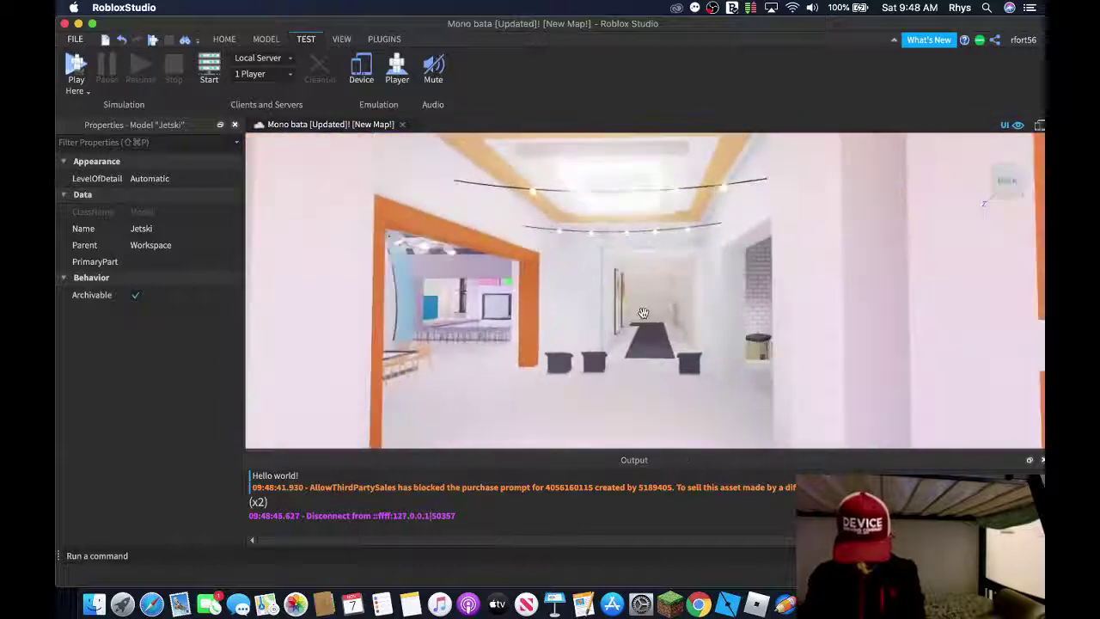
{"action": "left_click", "coordinate": [643, 312]}
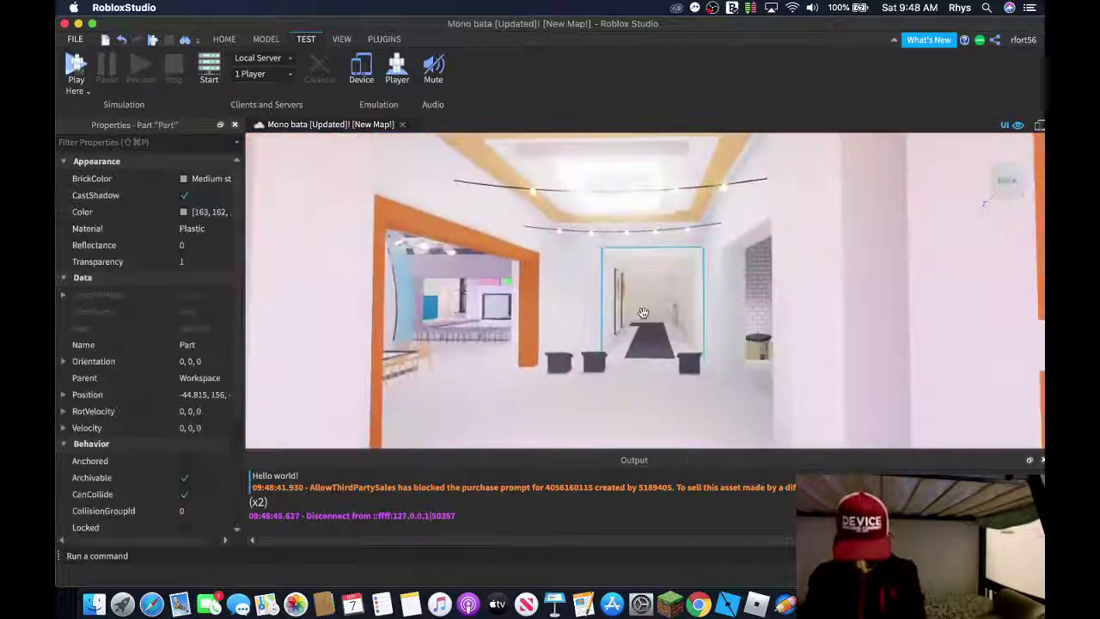
{"action": "right_click_drag", "start_coordinate": [643, 312], "coordinate": [649, 314]}
{"action": "key", "text": "w"}
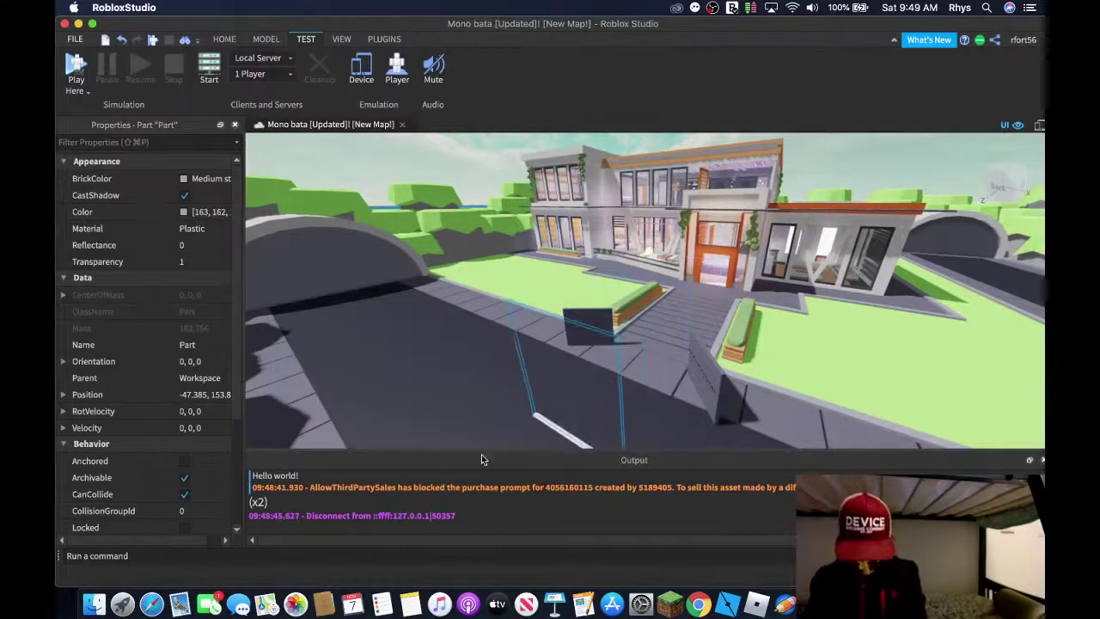
{"action": "left_click_drag", "start_coordinate": [502, 399], "coordinate": [503, 398]}
{"action": "right_click_drag", "start_coordinate": [503, 399], "coordinate": [503, 398]}
{"action": "left_click_drag", "start_coordinate": [503, 397], "coordinate": [504, 397]}
{"action": "right_click_drag", "start_coordinate": [502, 398], "coordinate": [504, 397]}
{"action": "left_click_drag", "start_coordinate": [504, 397], "coordinate": [626, 304]}
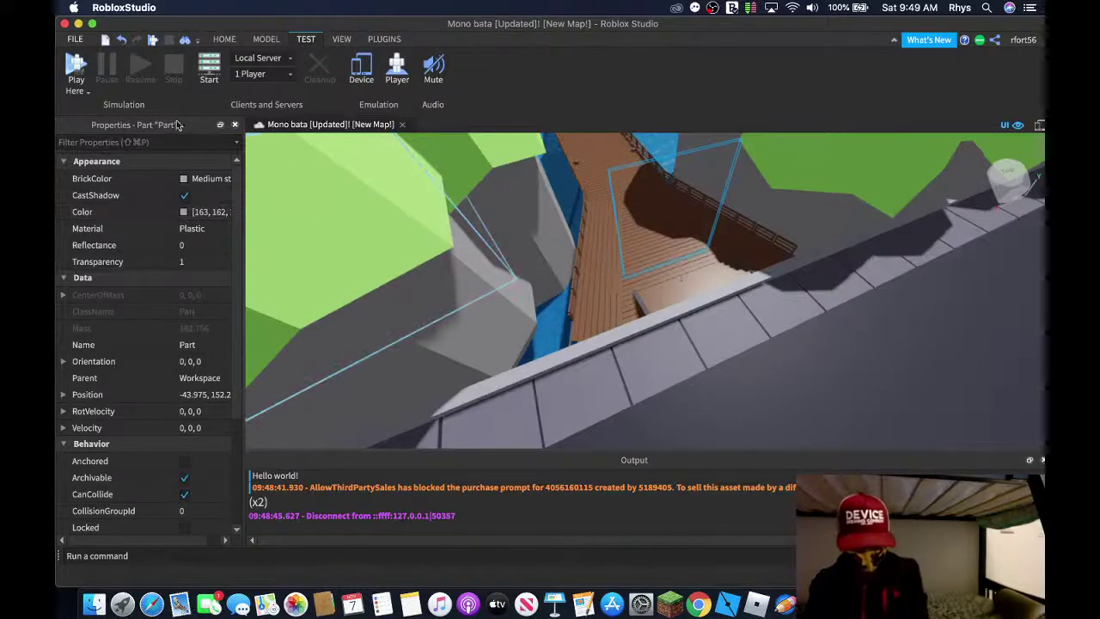
Scale the transparent part wider on both sides and taller so it spans the boardwalk between the cliffs
{"action": "left_click", "coordinate": [224, 40]}
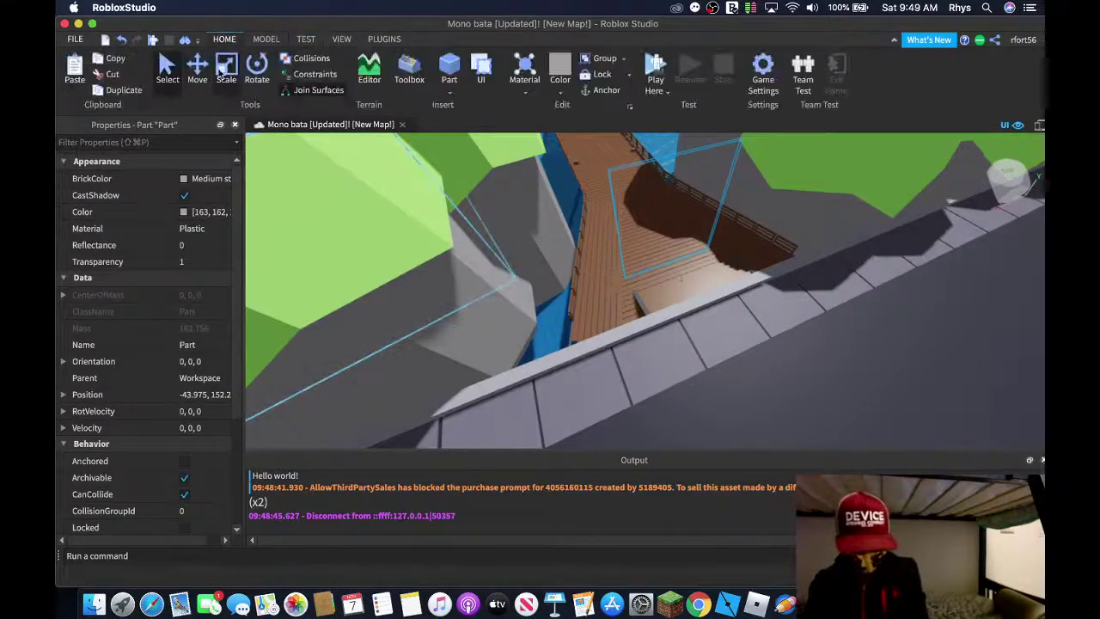
{"action": "left_click_drag", "start_coordinate": [593, 251], "coordinate": [527, 265]}
{"action": "left_click_drag", "start_coordinate": [728, 199], "coordinate": [791, 190]}
{"action": "right_click_drag", "start_coordinate": [719, 207], "coordinate": [720, 207]}
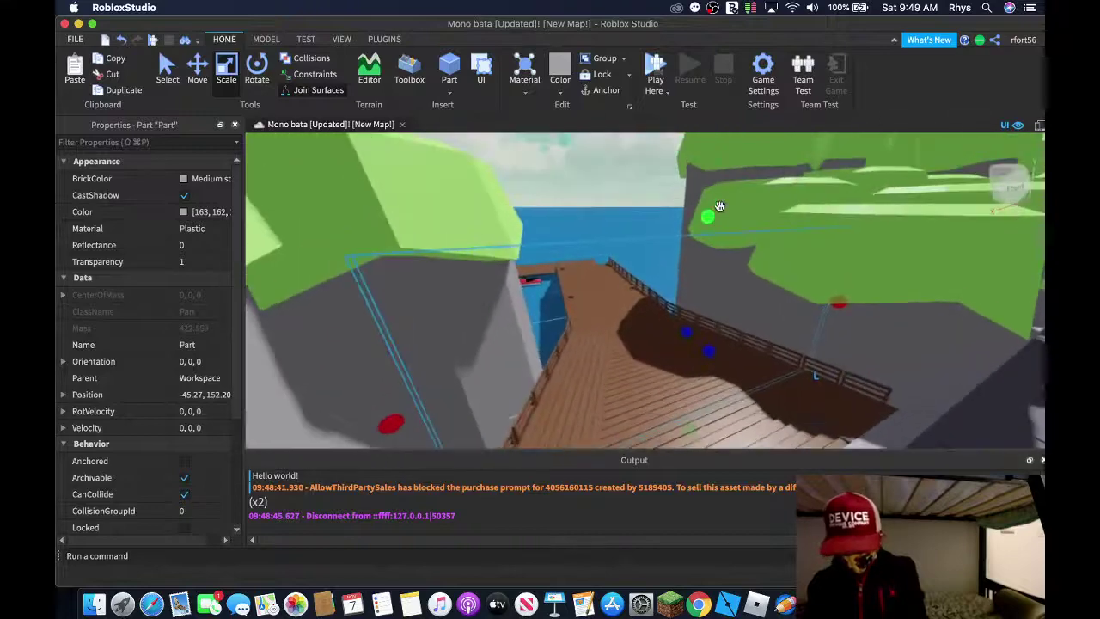
{"action": "left_click_drag", "start_coordinate": [706, 219], "coordinate": [716, 112]}
Move the red jet ski along the dock's edge toward the boardwalk
{"action": "key", "text": "w"}
{"action": "right_click_drag", "start_coordinate": [718, 281], "coordinate": [722, 319]}
{"action": "key", "text": "a"}
{"action": "left_click", "coordinate": [720, 313]}
{"action": "key", "text": "w"}
{"action": "key", "text": "f"}
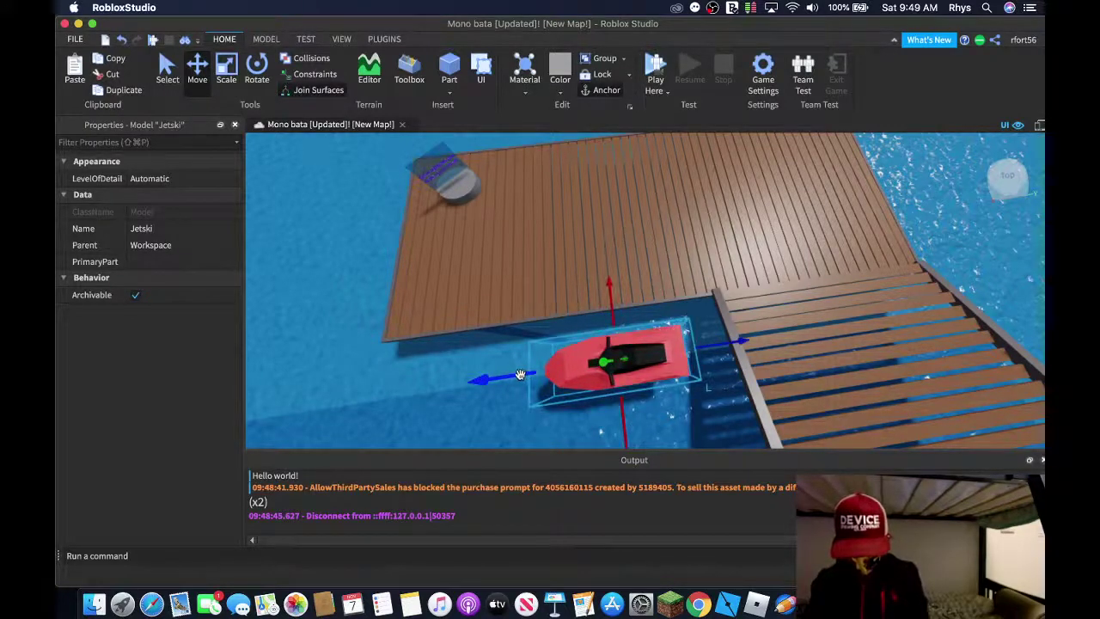
{"action": "left_click_drag", "start_coordinate": [576, 368], "coordinate": [599, 368]}
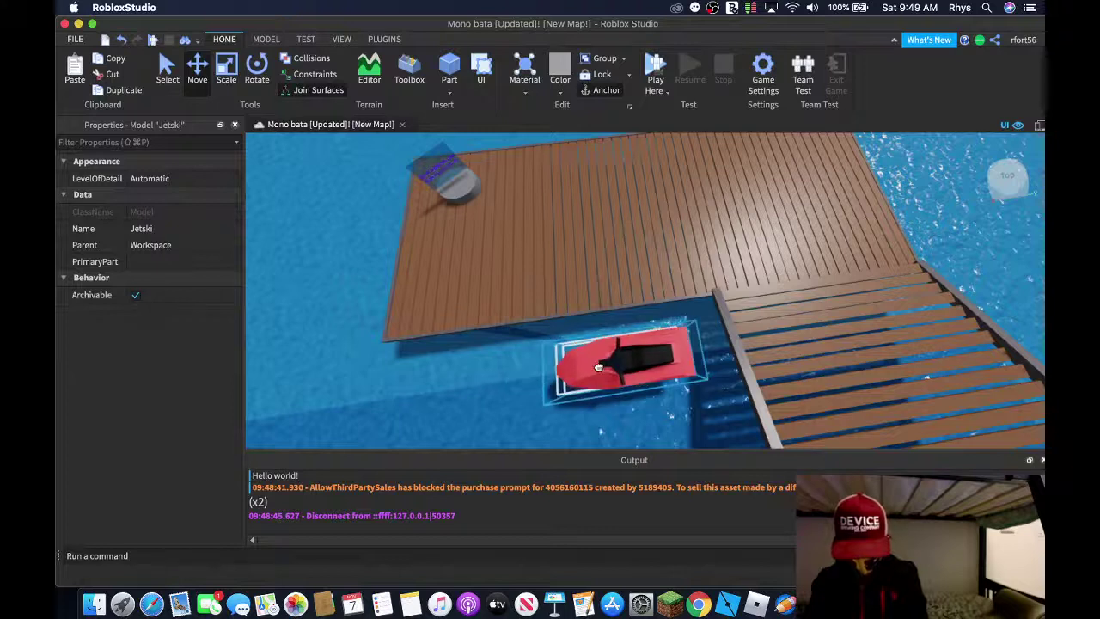
Place a second jet ski in front of the first on the same side of the dock and adjust its height
{"action": "left_click_drag", "start_coordinate": [534, 384], "coordinate": [456, 385]}
{"action": "right_click_drag", "start_coordinate": [457, 385], "coordinate": [517, 328]}
{"action": "left_click_drag", "start_coordinate": [429, 215], "coordinate": [422, 213]}
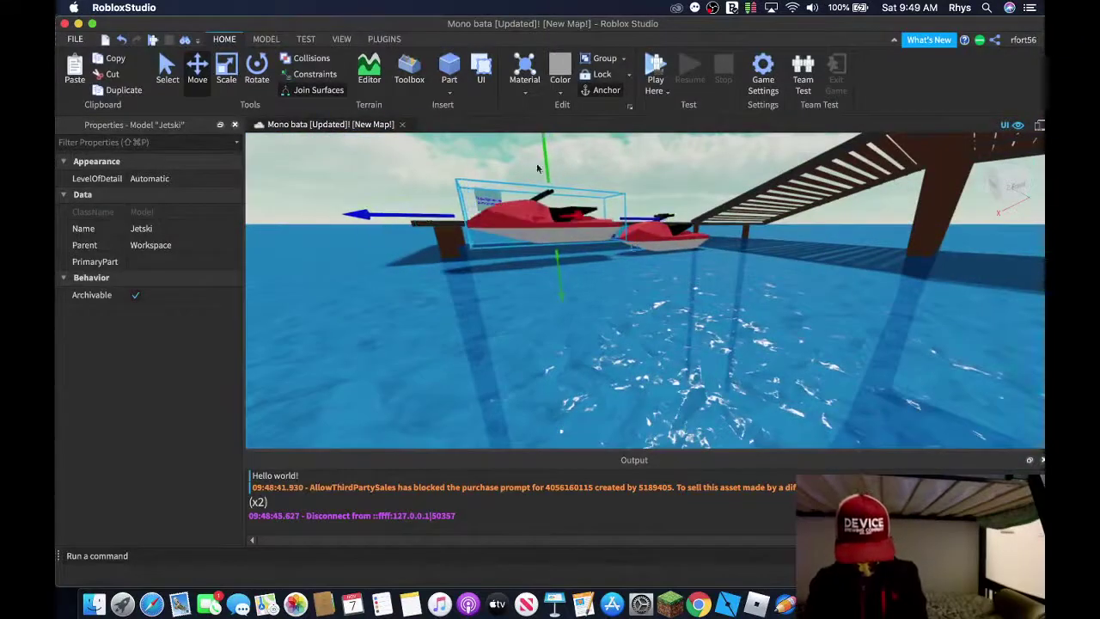
{"action": "left_click_drag", "start_coordinate": [552, 174], "coordinate": [553, 181]}
Paste a copy of the jet ski nearest the boardwalk and move it across to the opposite side of the dock
{"action": "key", "text": "w"}
{"action": "right_click_drag", "start_coordinate": [592, 186], "coordinate": [590, 185]}
{"action": "key", "text": "s"}
{"action": "left_click", "coordinate": [563, 328]}
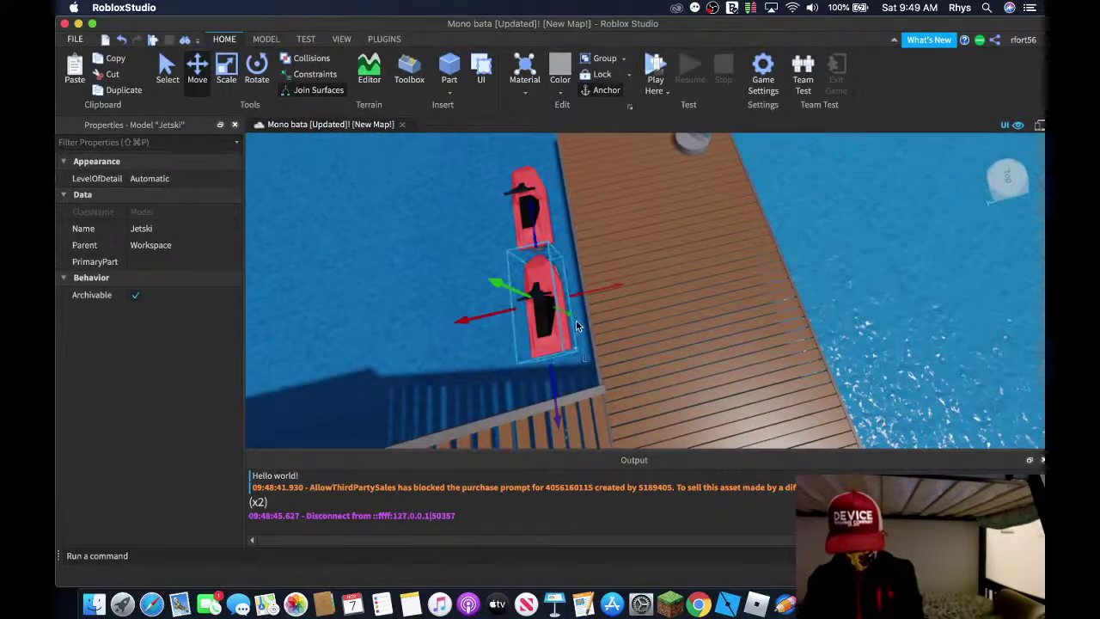
{"action": "key", "text": "super+v"}
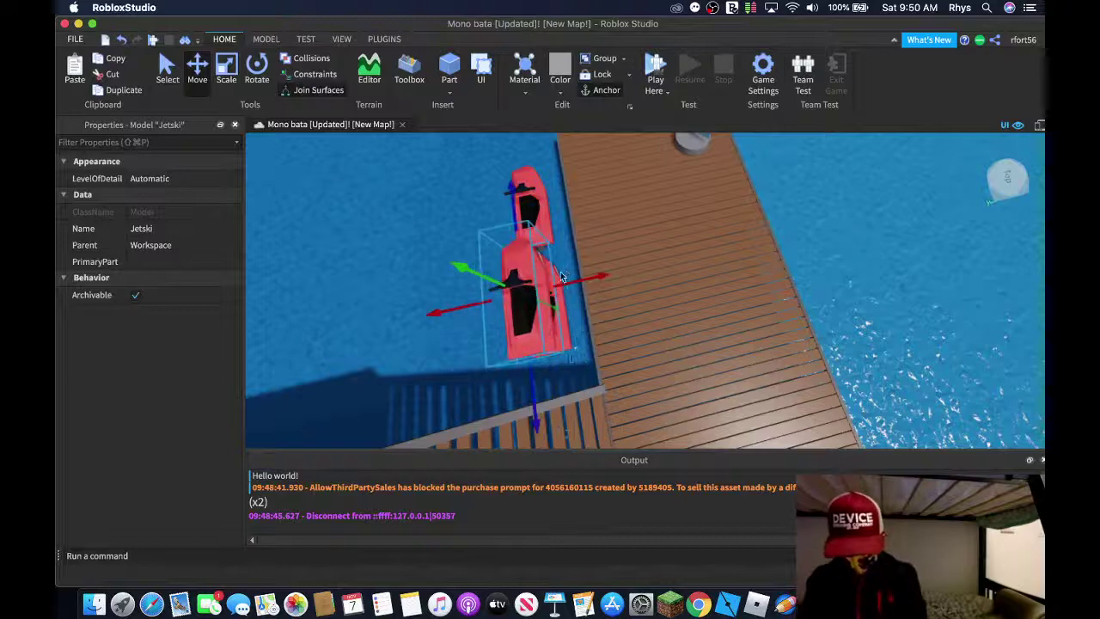
{"action": "left_click_drag", "start_coordinate": [569, 282], "coordinate": [868, 213]}
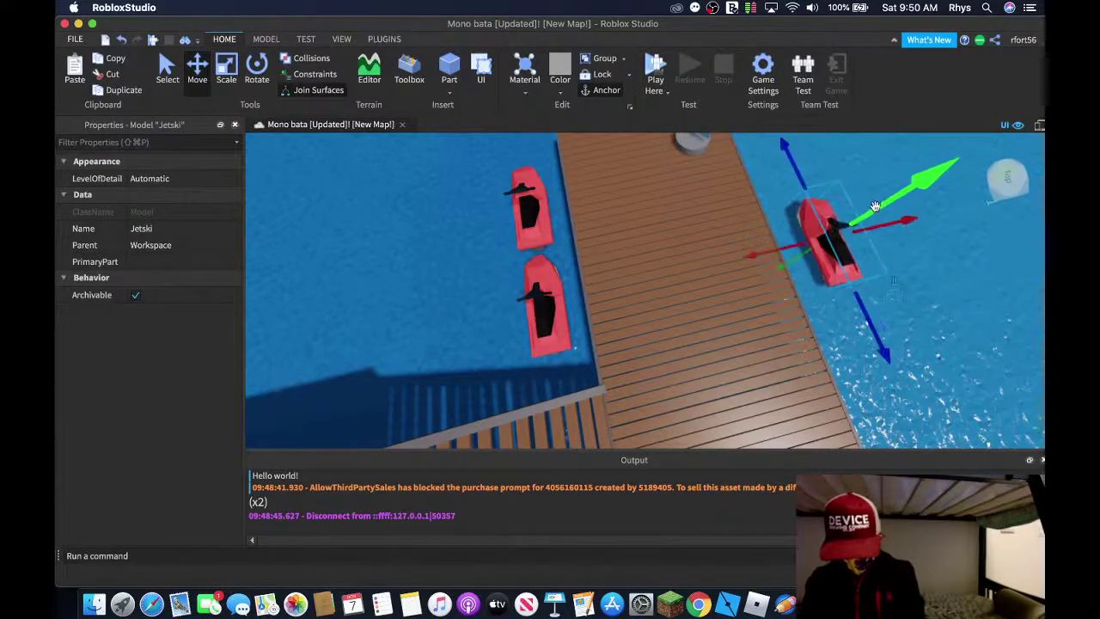
Shift the pasted jet ski closer to the edge of the dock
{"action": "key", "text": "a"}
{"action": "key", "text": "w"}
{"action": "right_click_drag", "start_coordinate": [875, 206], "coordinate": [625, 230]}
{"action": "scroll", "coordinate": [829, 277], "scroll_direction": "up", "scroll_amount": 4}
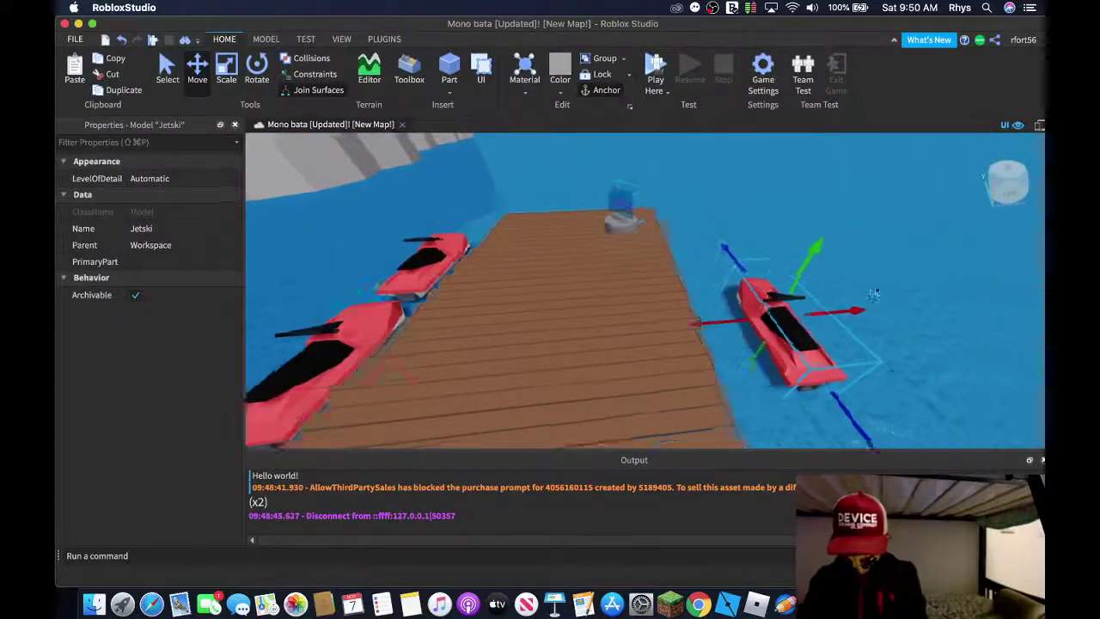
{"action": "left_click_drag", "start_coordinate": [705, 341], "coordinate": [670, 343]}
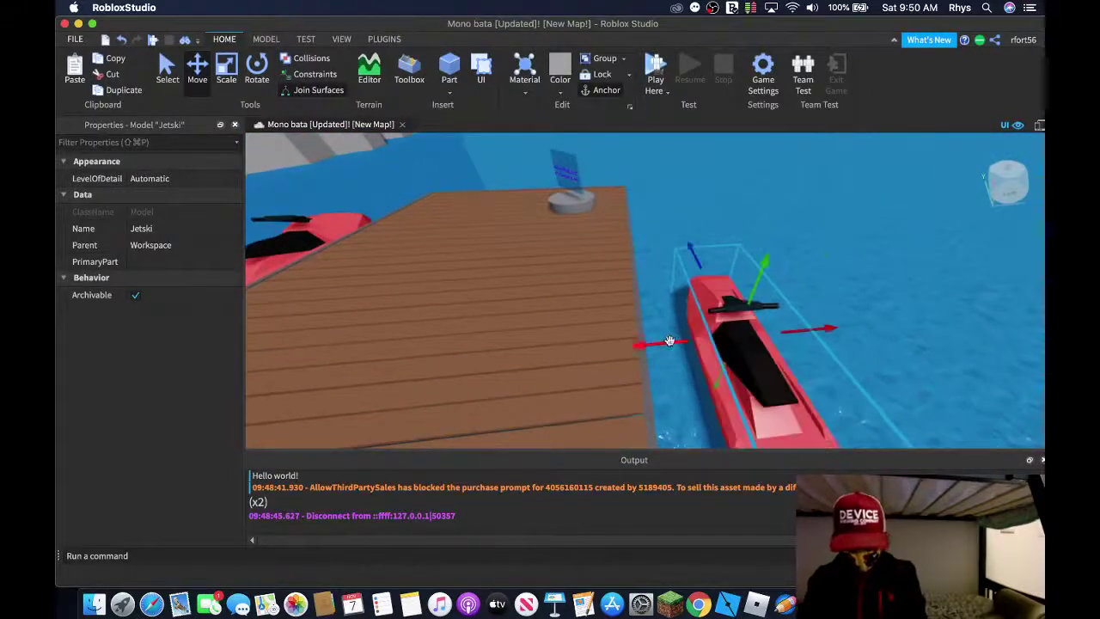
Show the Explorer again
{"action": "left_click", "coordinate": [421, 82]}
{"action": "left_click", "coordinate": [421, 81]}
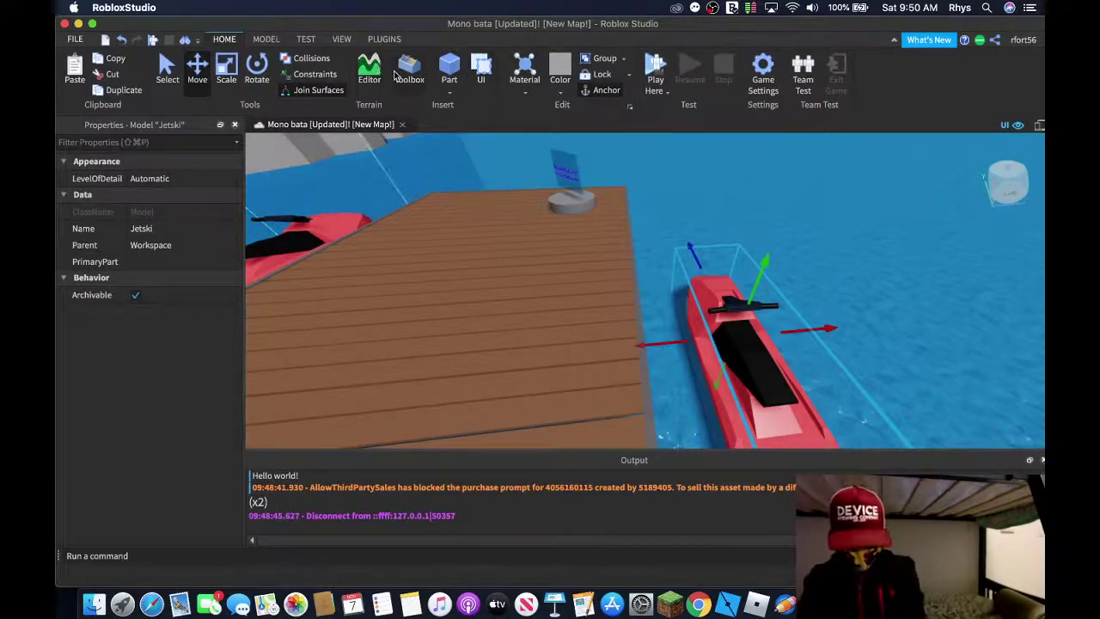
{"action": "left_click", "coordinate": [341, 39]}
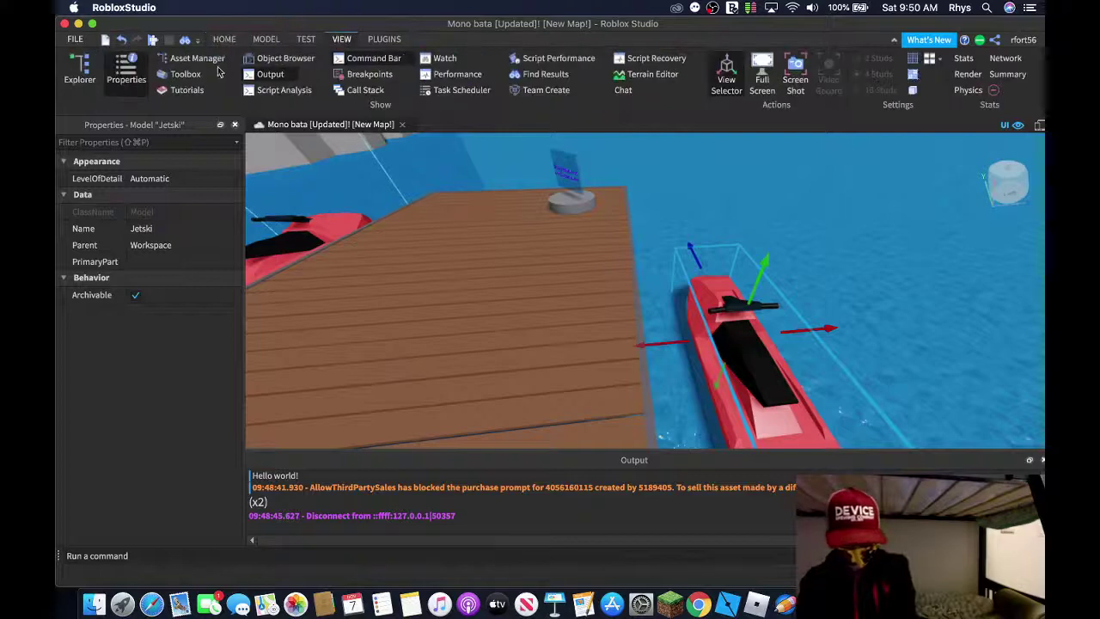
{"action": "left_click", "coordinate": [80, 69]}
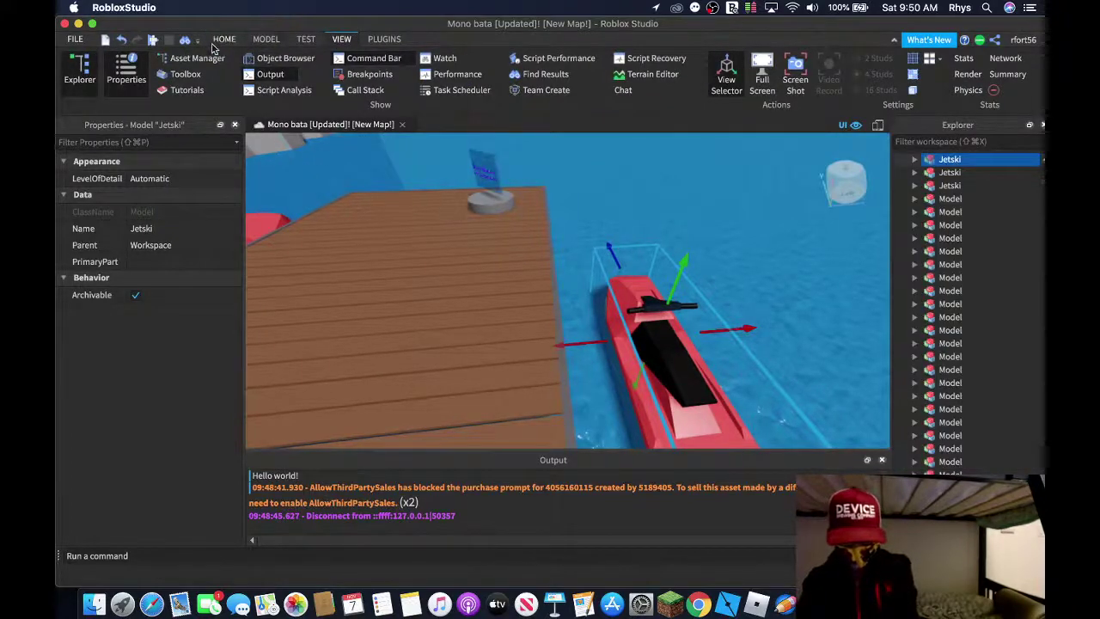
Duplicate the jet ski on the sign's side of the dock and place the copy ahead of it
{"action": "left_click", "coordinate": [214, 42]}
{"action": "left_click", "coordinate": [258, 43]}
{"action": "right_click_drag", "start_coordinate": [564, 169], "coordinate": [565, 169]}
{"action": "key", "text": "super+d"}
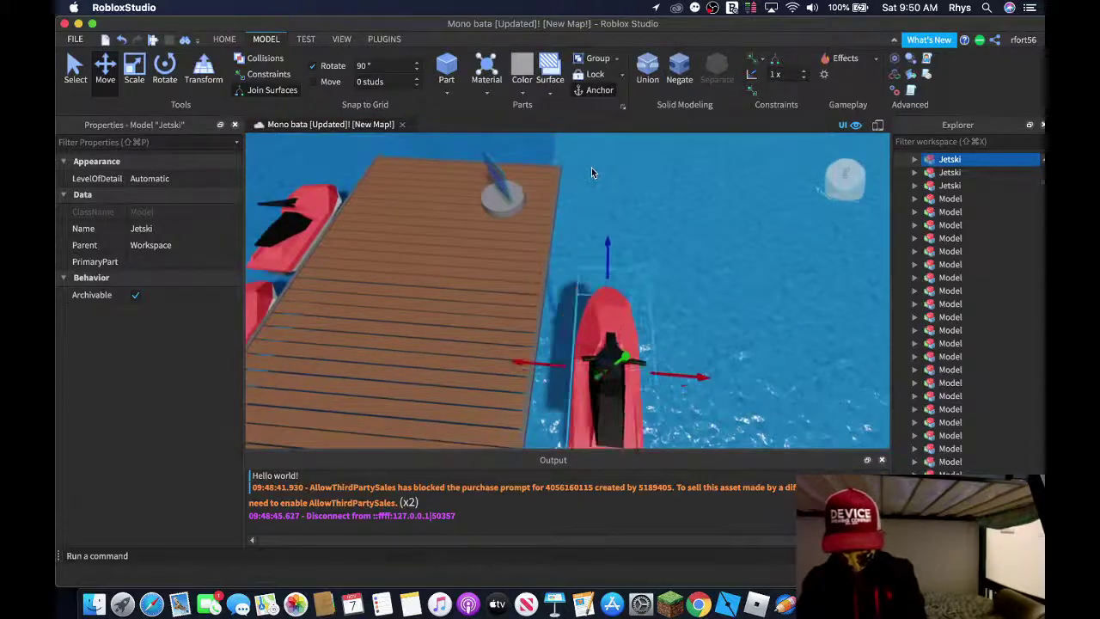
{"action": "left_click_drag", "start_coordinate": [607, 257], "coordinate": [616, 184]}
Reword the TextLabel in the Dock Sign part's first SurfaceGui so its text begins with "More Dock update"
{"action": "key", "text": "d"}
{"action": "key", "text": "w"}
{"action": "right_click_drag", "start_coordinate": [620, 194], "coordinate": [621, 194]}
{"action": "left_click", "coordinate": [637, 218]}
{"action": "key", "text": "d"}
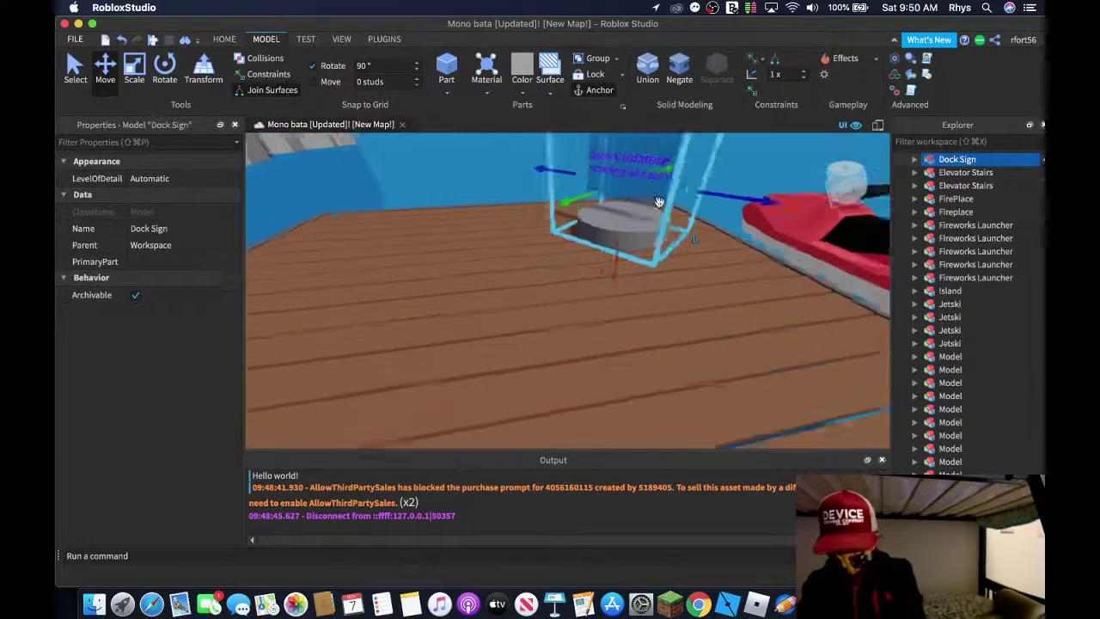
{"action": "left_click", "coordinate": [915, 161]}
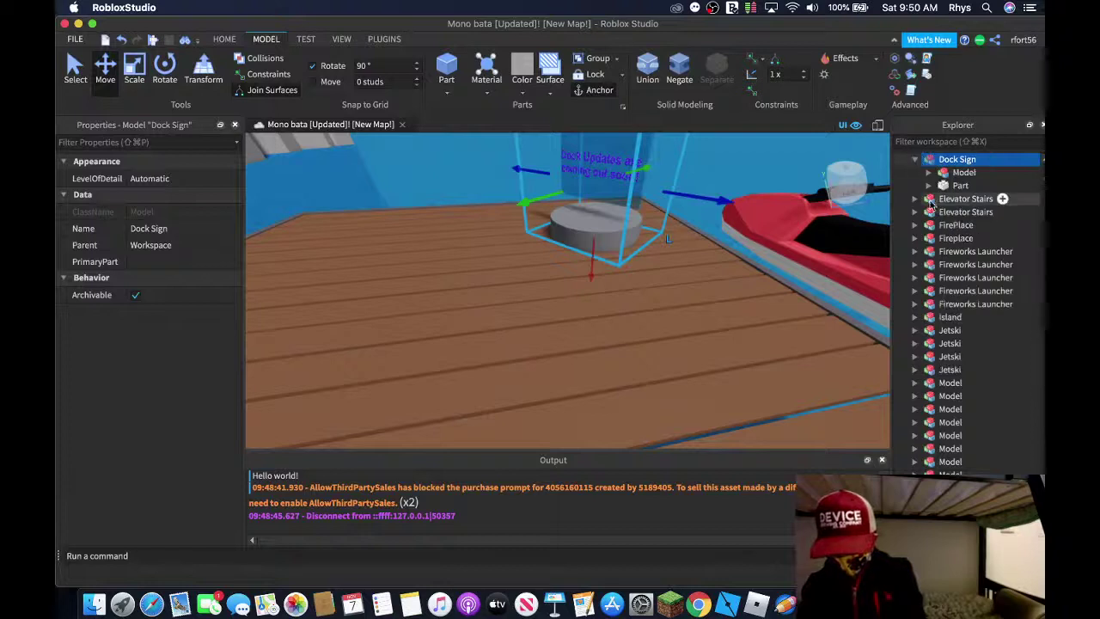
{"action": "left_click", "coordinate": [928, 185]}
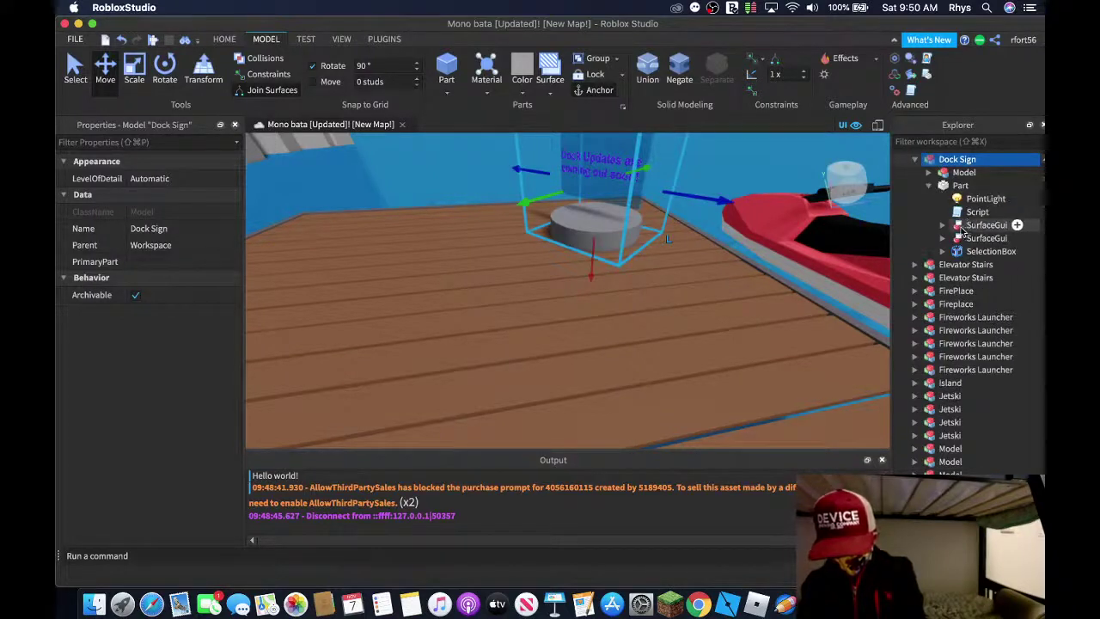
{"action": "left_click", "coordinate": [943, 226]}
{"action": "left_click_drag", "start_coordinate": [976, 242], "coordinate": [953, 241]}
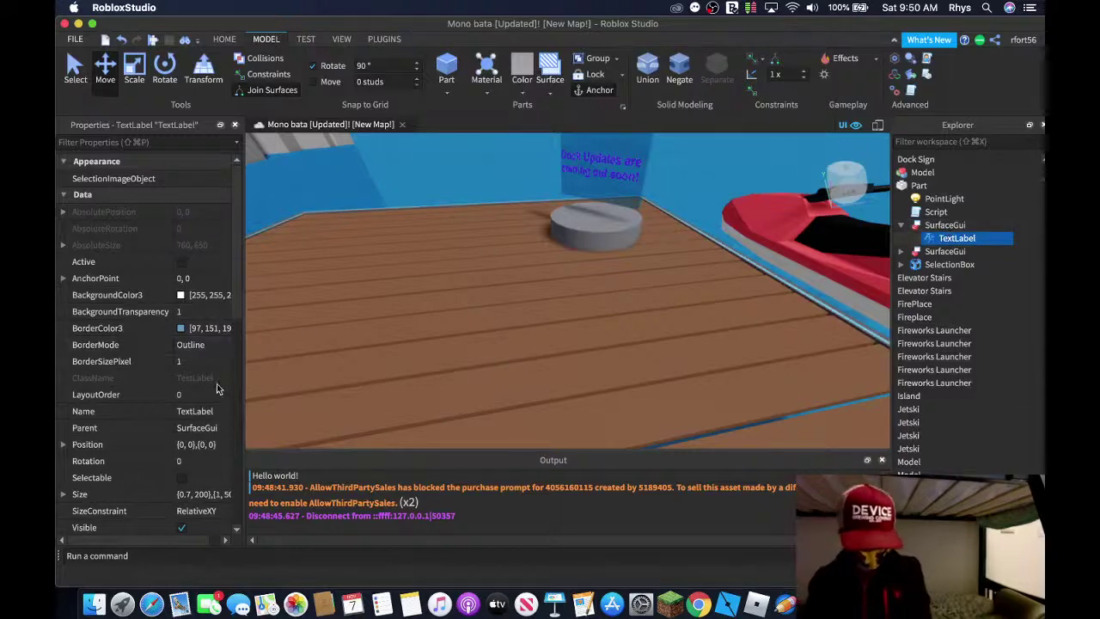
{"action": "scroll", "coordinate": [216, 384], "scroll_direction": "down", "scroll_amount": 4}
{"action": "scroll", "coordinate": [216, 384], "scroll_direction": "down", "scroll_amount": 6}
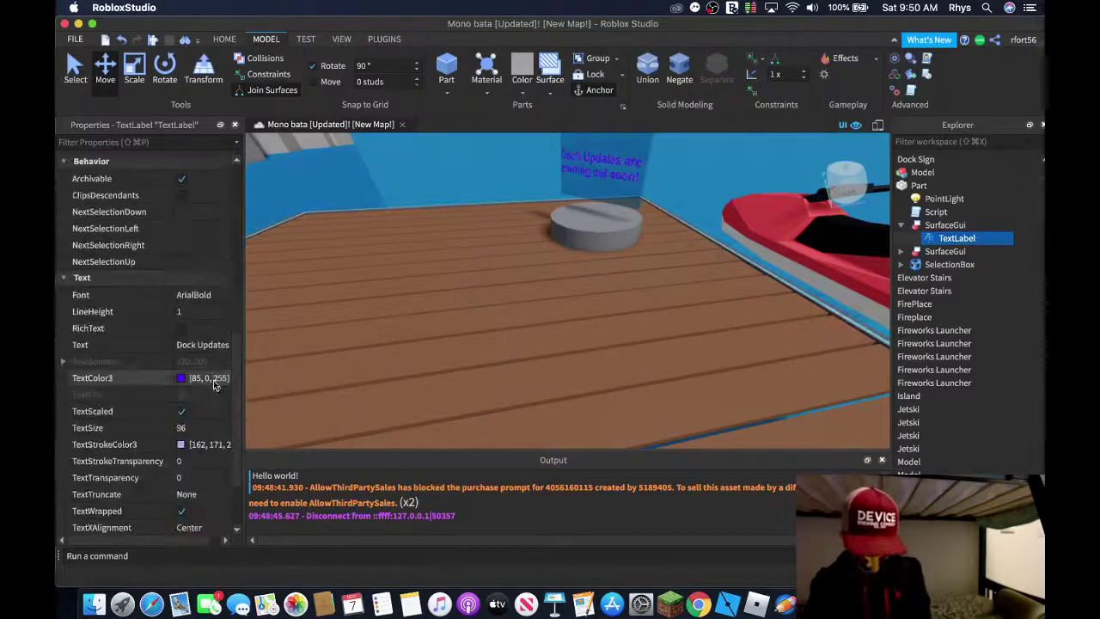
{"action": "left_click", "coordinate": [215, 346]}
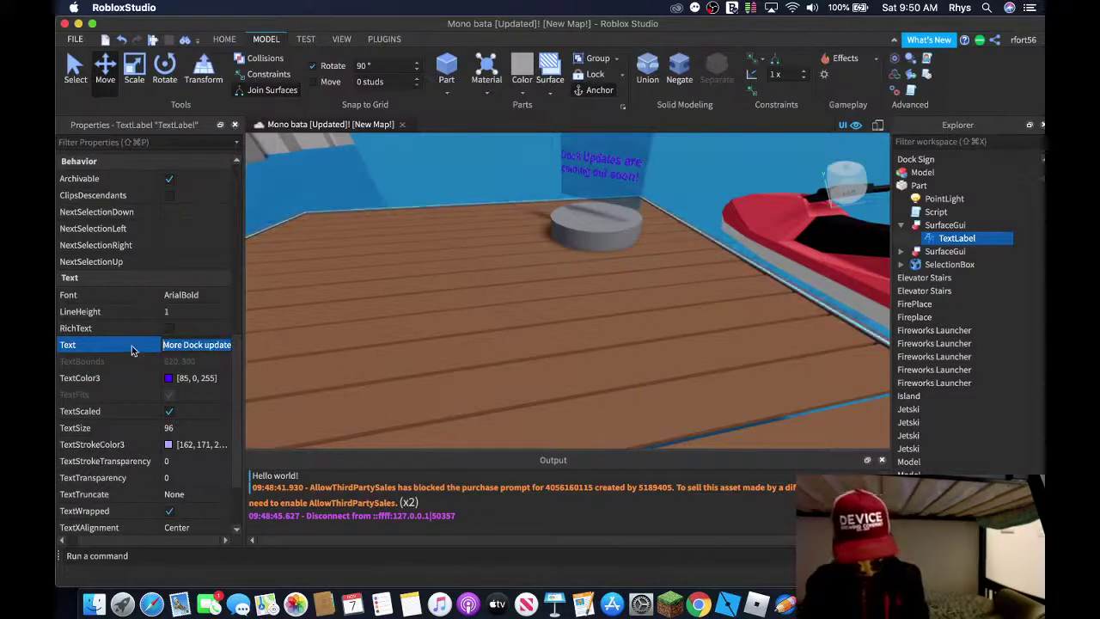
Update the text of the TextLabel in the Dock Sign's second SurfaceGui to match the first one
{"action": "left_click", "coordinate": [901, 226]}
{"action": "left_click", "coordinate": [901, 238]}
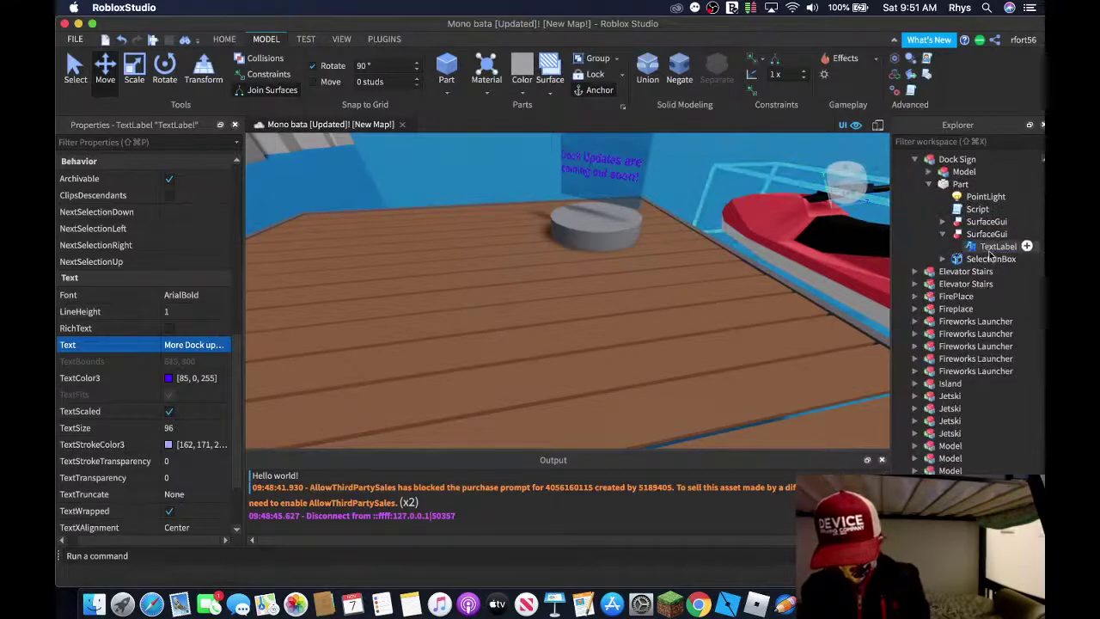
{"action": "left_click", "coordinate": [997, 247]}
{"action": "left_click", "coordinate": [194, 344]}
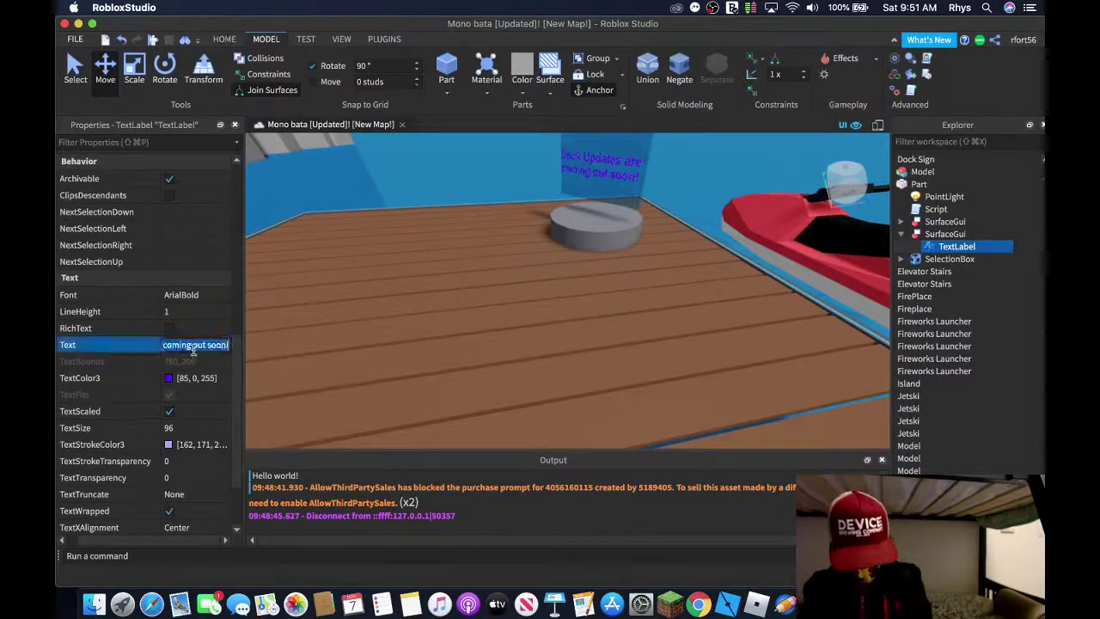
Clear the selection and collapse the Dock Sign hierarchy
{"action": "right_click_drag", "start_coordinate": [484, 301], "coordinate": [503, 292]}
{"action": "left_click", "coordinate": [687, 177]}
{"action": "right_click_drag", "start_coordinate": [687, 177], "coordinate": [670, 180]}
{"action": "key", "text": "s"}
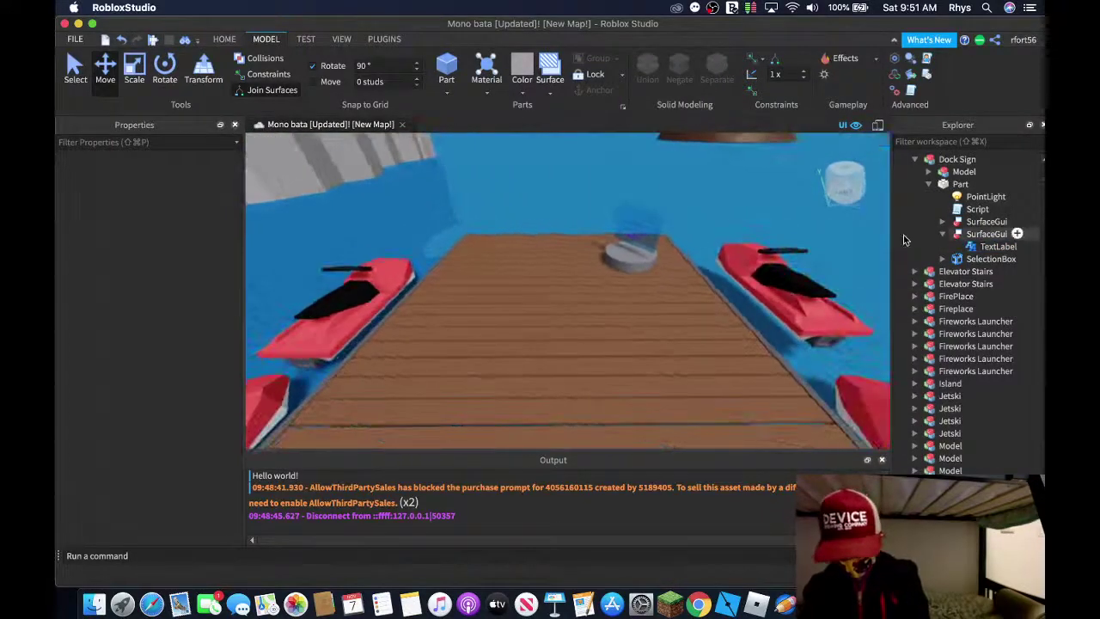
{"action": "left_click", "coordinate": [944, 234]}
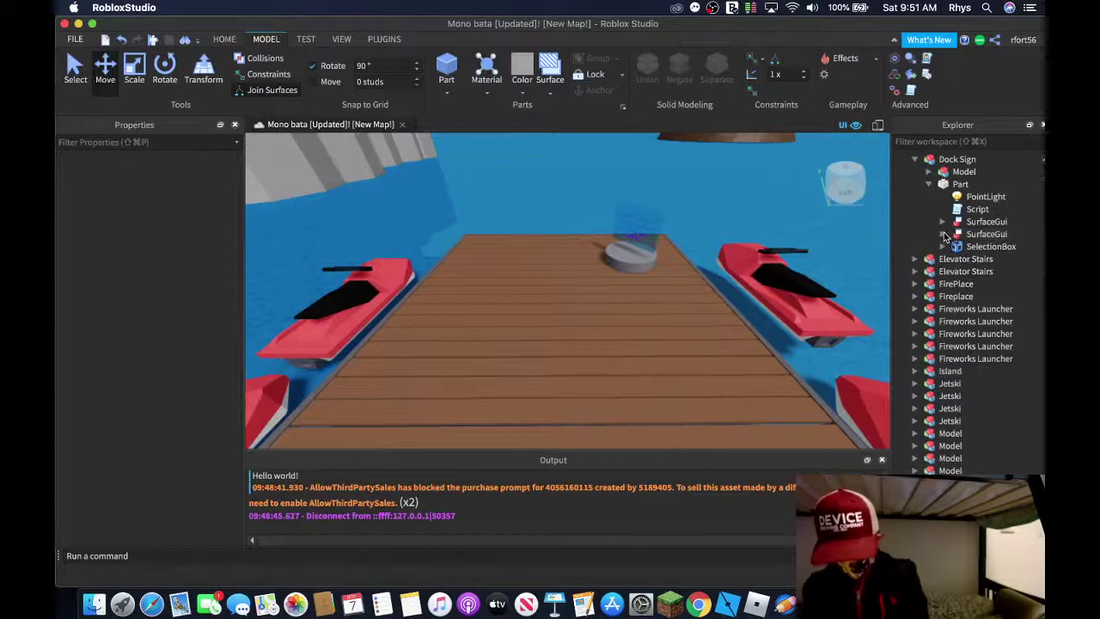
{"action": "left_click", "coordinate": [930, 185]}
{"action": "left_click", "coordinate": [915, 161]}
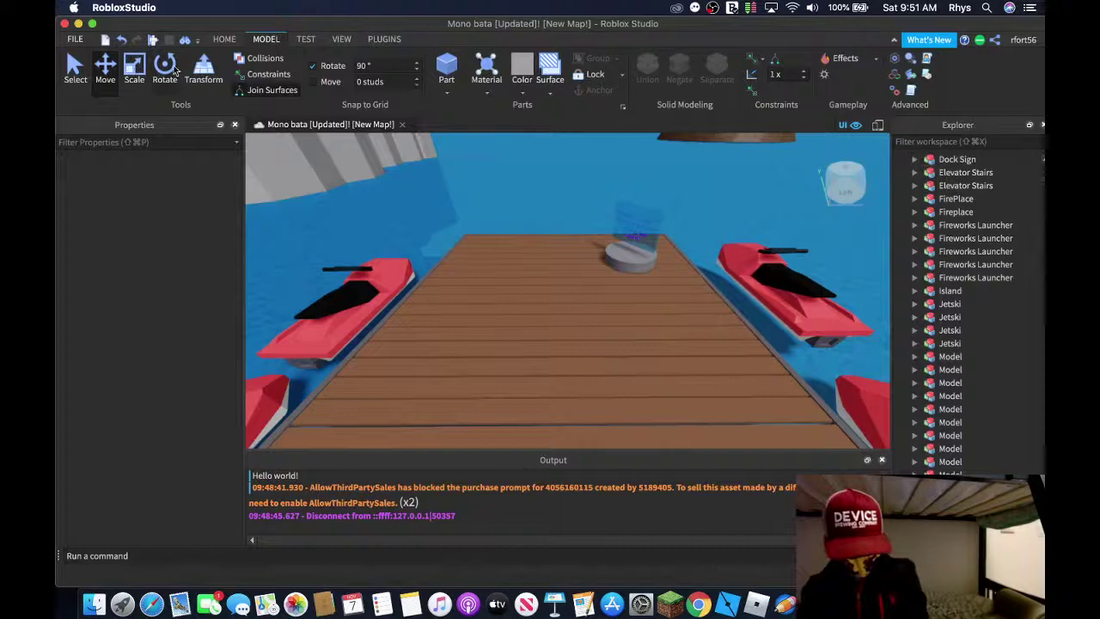
Start a play test on the dock, dismiss the third-party sales notice, and hide the chat and HD Admin notification
{"action": "left_click", "coordinate": [306, 40]}
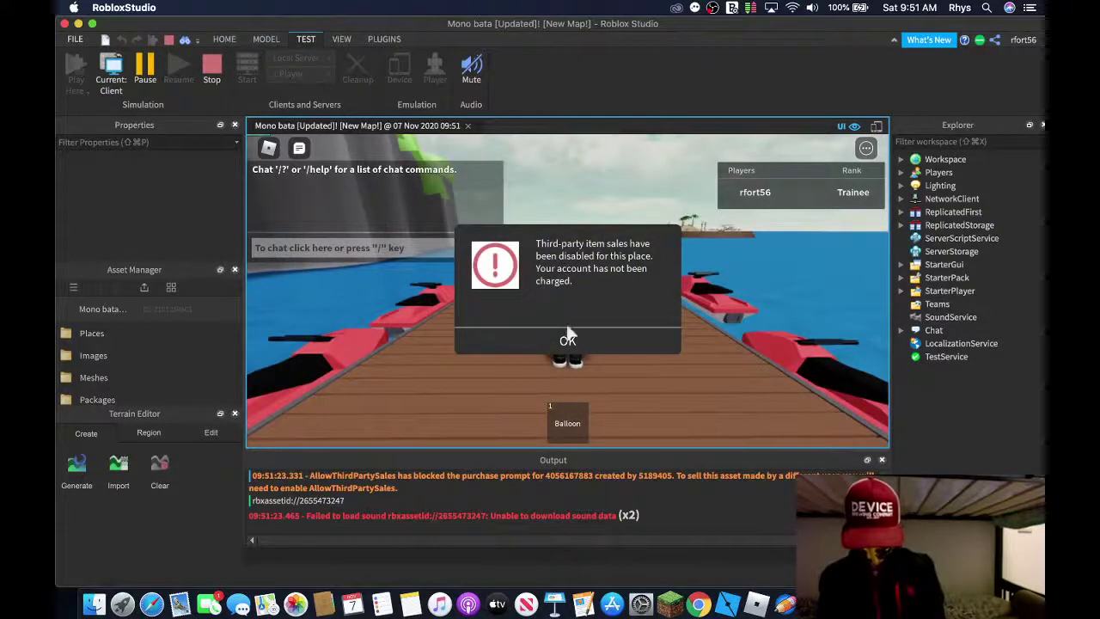
{"action": "left_click", "coordinate": [567, 340]}
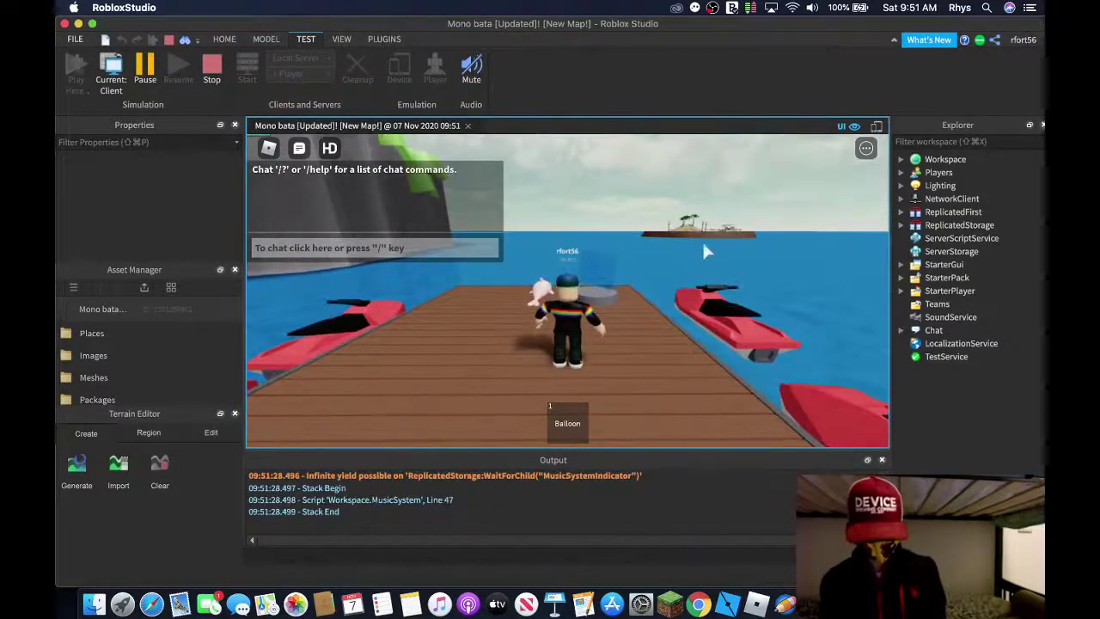
{"action": "left_click", "coordinate": [614, 340]}
{"action": "left_click", "coordinate": [306, 150]}
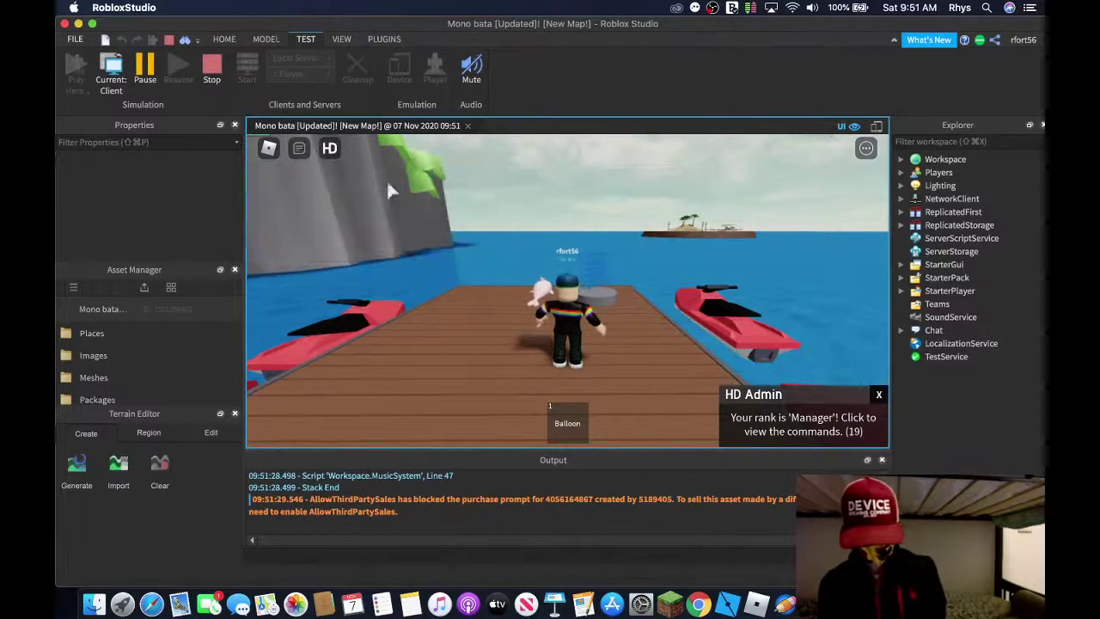
{"action": "left_click", "coordinate": [877, 396]}
Walk the character along the dock between the jet skis and onto the sign's round base
{"action": "key", "text": "w"}
{"action": "right_click_drag", "start_coordinate": [734, 356], "coordinate": [733, 356]}
{"action": "key", "text": "s"}
{"action": "key", "text": "d"}
{"action": "key", "text": "w"}
{"action": "key", "text": "a"}
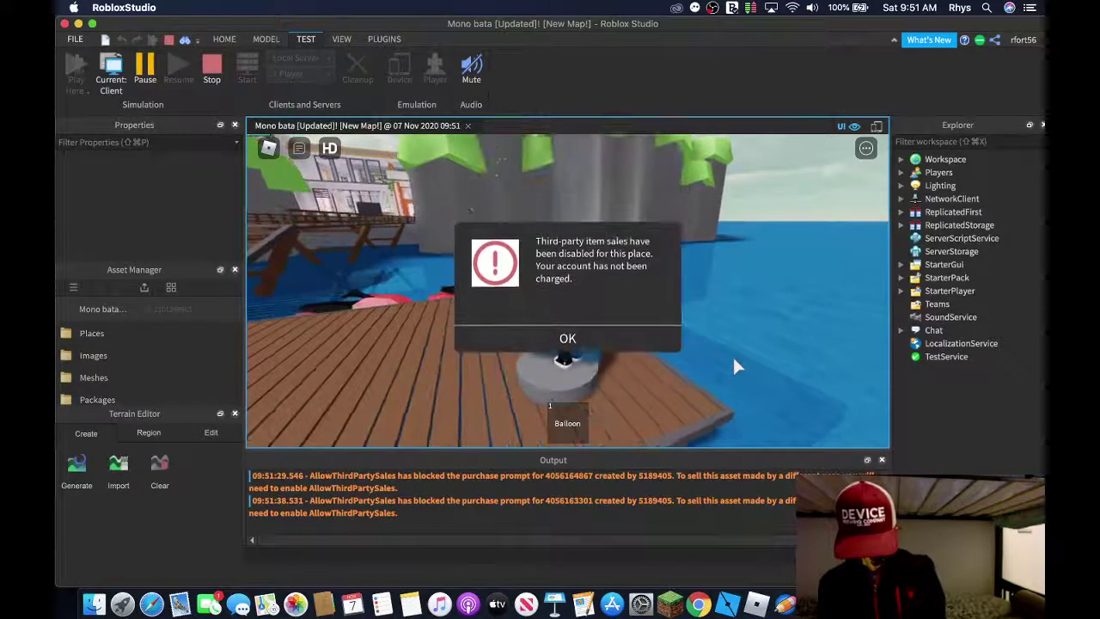
Dismiss the third-party sales notice, look around from the sign's base, and end the play test
{"action": "left_click", "coordinate": [568, 336]}
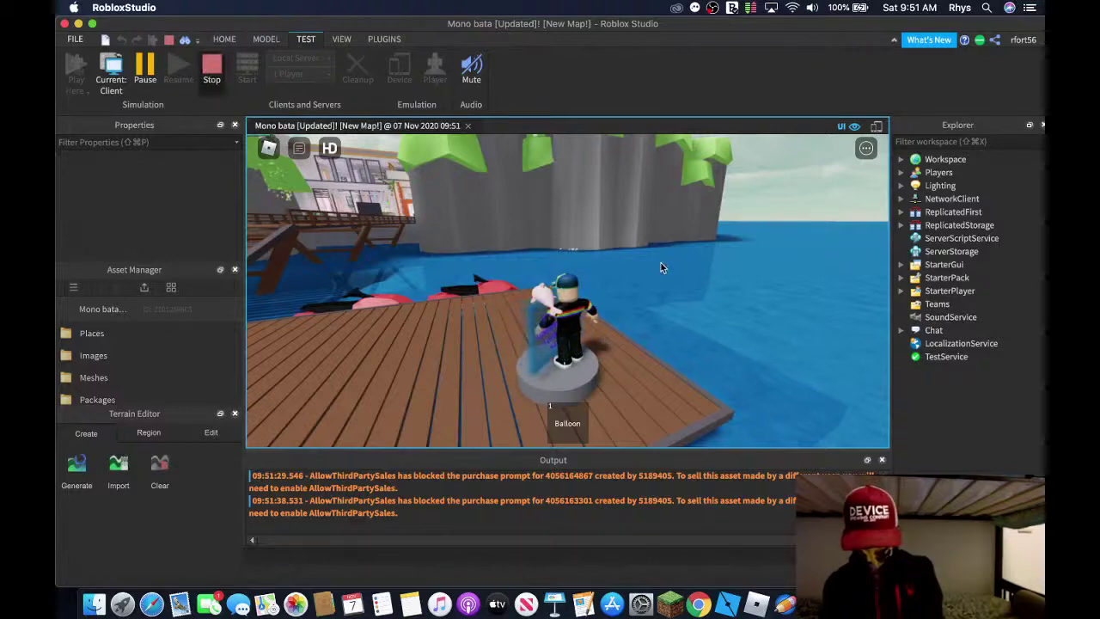
{"action": "right_click_drag", "start_coordinate": [630, 279], "coordinate": [633, 279]}
{"action": "key", "text": "w"}
{"action": "key", "text": "s"}
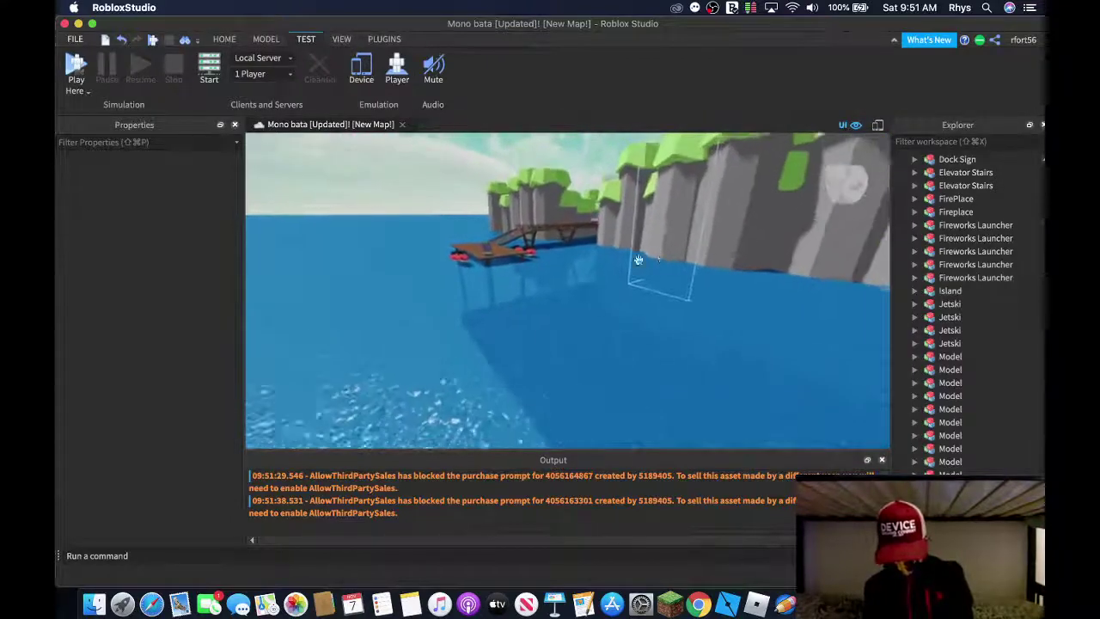
Duplicate a table set from the lawn seating area and place the copy on the orange rooftop terrace
{"action": "key", "text": "w"}
{"action": "mouse_move", "coordinate": [512, 257]}
{"action": "right_mouse_down"}
{"action": "mouse_move", "coordinate": [514, 241]}
{"action": "mouse_move", "coordinate": [519, 250]}
{"action": "right_mouse_up"}
{"action": "left_click", "coordinate": [711, 290]}
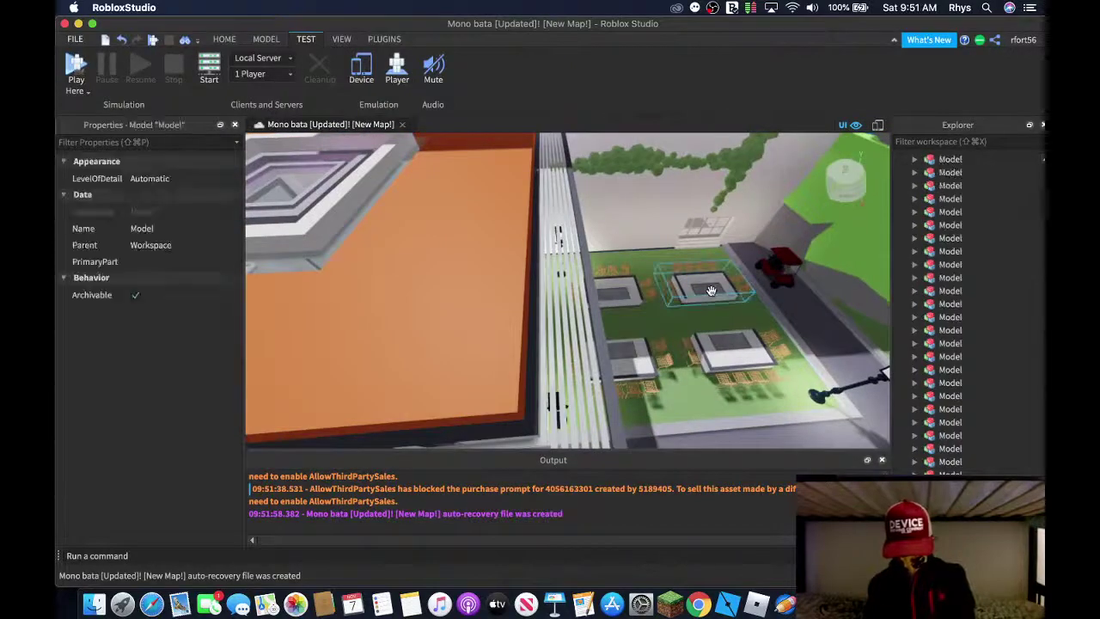
{"action": "key", "text": "super+v"}
{"action": "right_click_drag", "start_coordinate": [712, 291], "coordinate": [712, 290]}
{"action": "left_click_drag", "start_coordinate": [712, 290], "coordinate": [392, 187]}
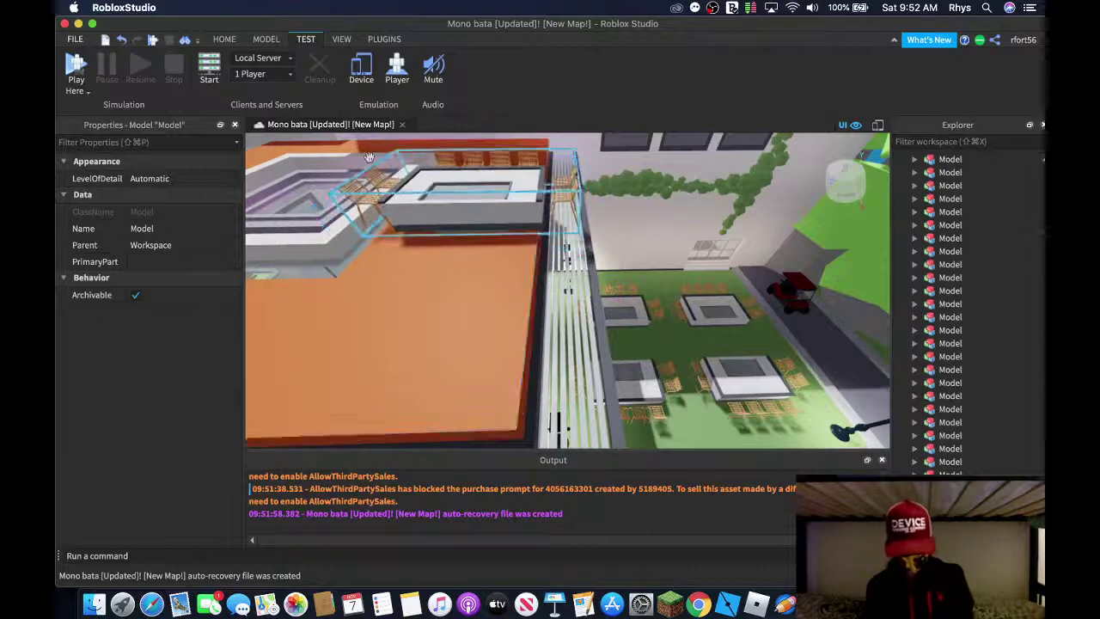
Rotate the copied table set in 90° increments, undo the misplaced rotation, and position it beside the terrace skylight
{"action": "left_click", "coordinate": [268, 41]}
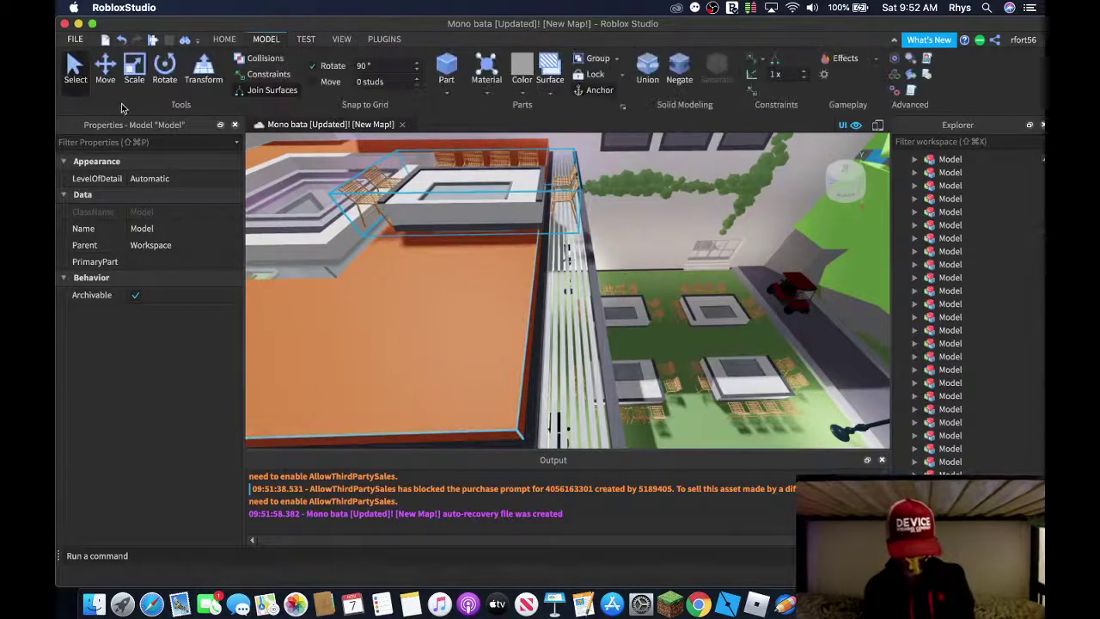
{"action": "left_click", "coordinate": [164, 68]}
{"action": "left_click_drag", "start_coordinate": [489, 217], "coordinate": [430, 203]}
{"action": "right_click_drag", "start_coordinate": [473, 189], "coordinate": [474, 191]}
{"action": "left_click_drag", "start_coordinate": [566, 259], "coordinate": [560, 284]}
{"action": "key", "text": "super+z"}
{"action": "key", "text": "a"}
{"action": "right_click_drag", "start_coordinate": [559, 278], "coordinate": [560, 278]}
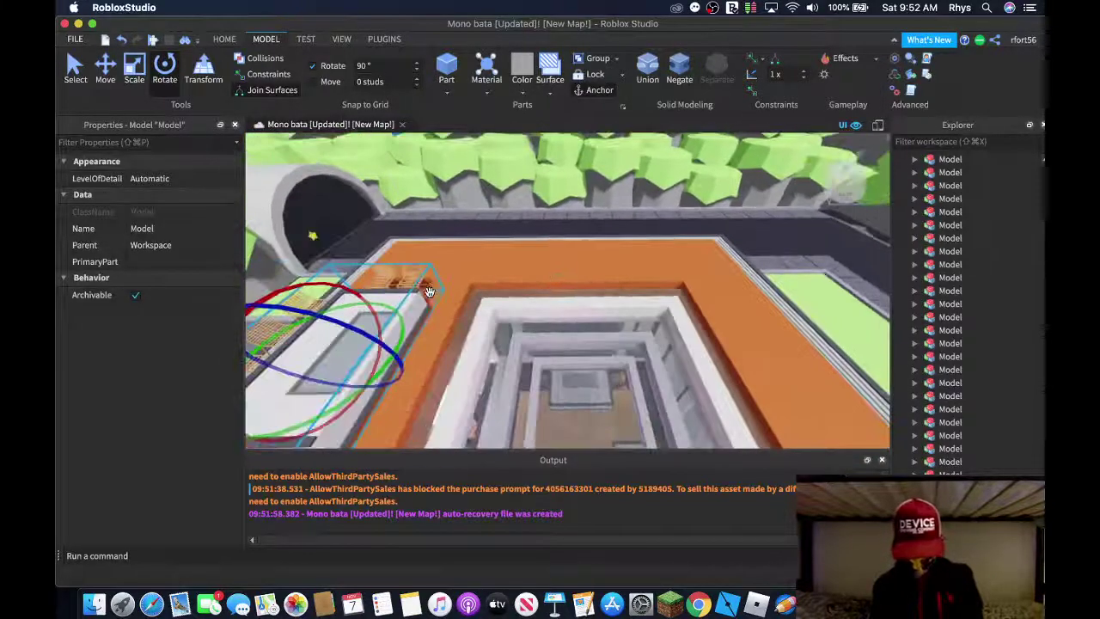
{"action": "left_click_drag", "start_coordinate": [410, 284], "coordinate": [406, 282]}
Place a second table set on the tunnel-facing side of the skylight and undo the accidental change to it
{"action": "left_click_drag", "start_coordinate": [227, 210], "coordinate": [592, 261]}
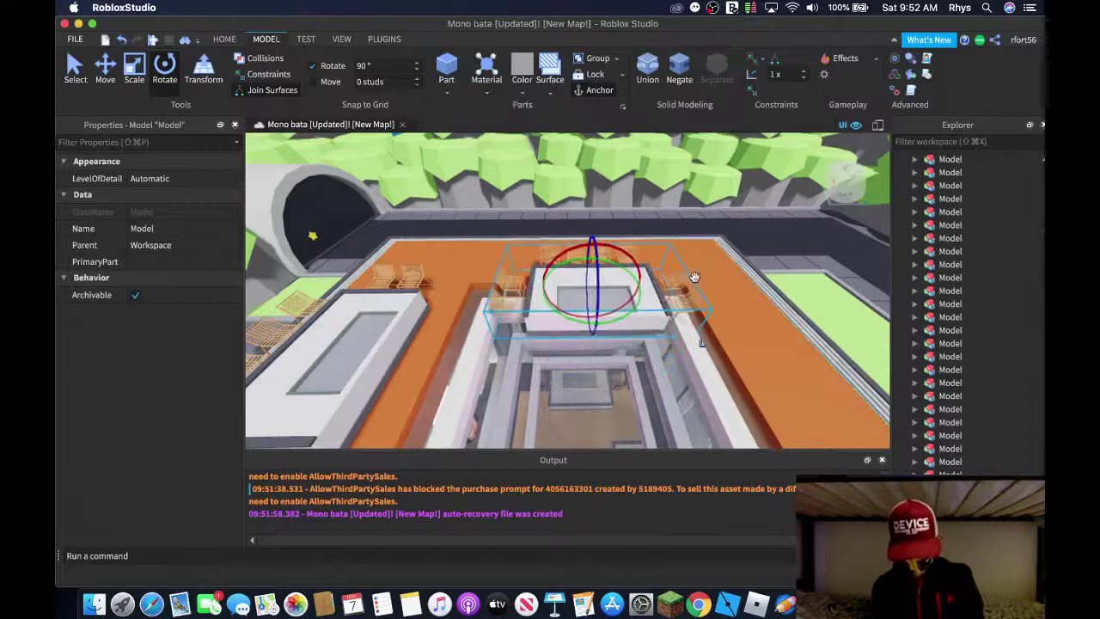
{"action": "key", "text": "super+shift+g"}
{"action": "key", "text": "super+z"}
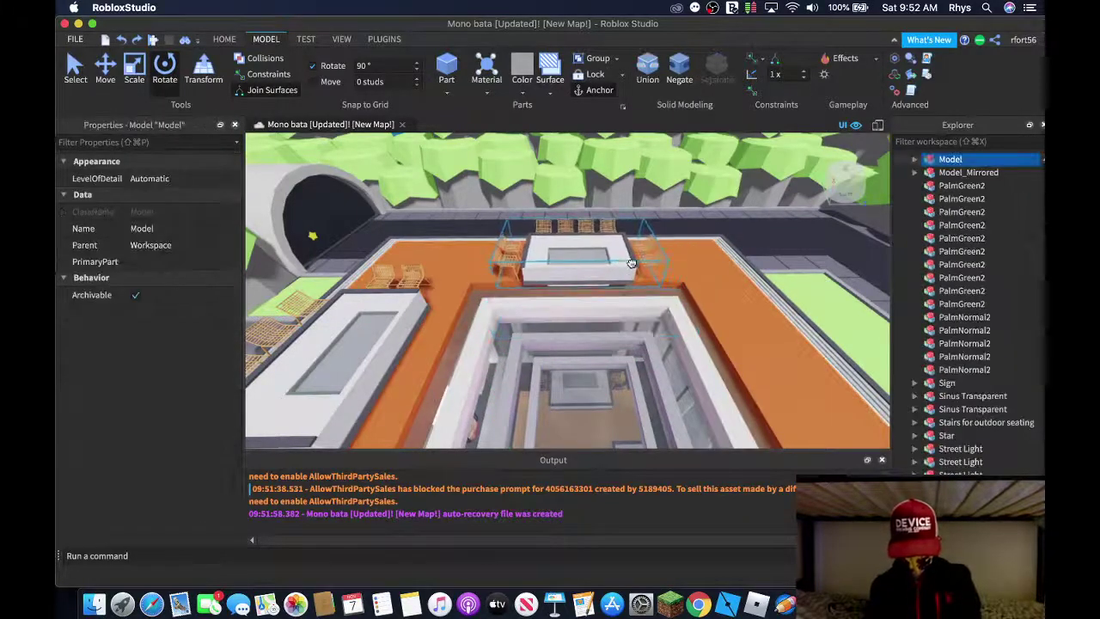
{"action": "right_click_drag", "start_coordinate": [648, 264], "coordinate": [637, 264]}
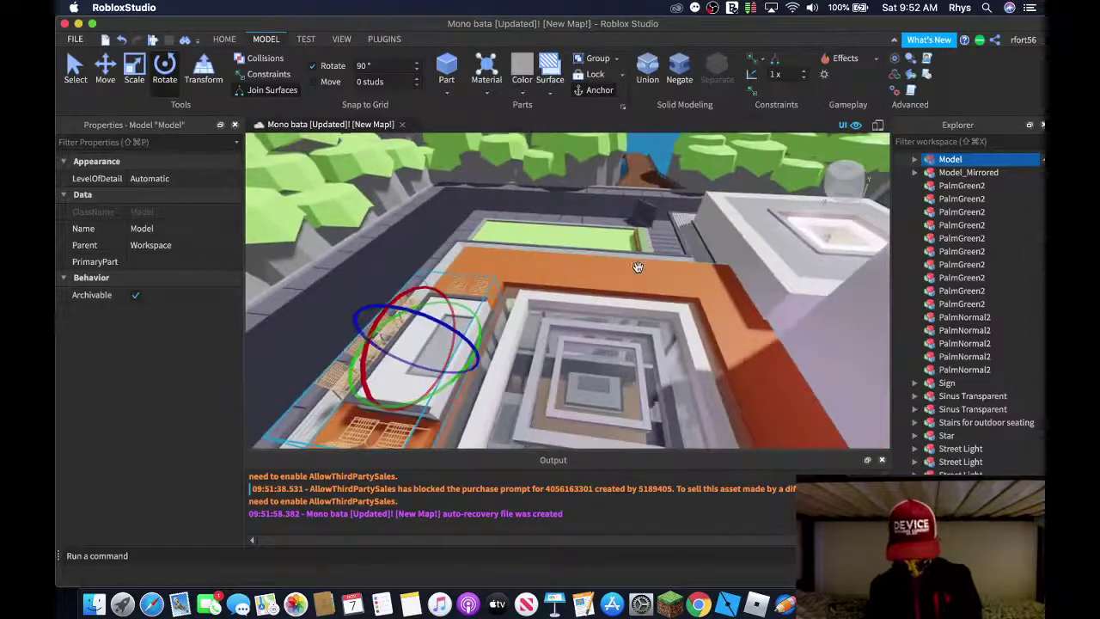
Duplicate the table set again, rotate the copy 90°, and place it on the next side of the skylight
{"action": "key", "text": "super+d"}
{"action": "key", "text": "super+r"}
{"action": "left_click_drag", "start_coordinate": [482, 334], "coordinate": [620, 284]}
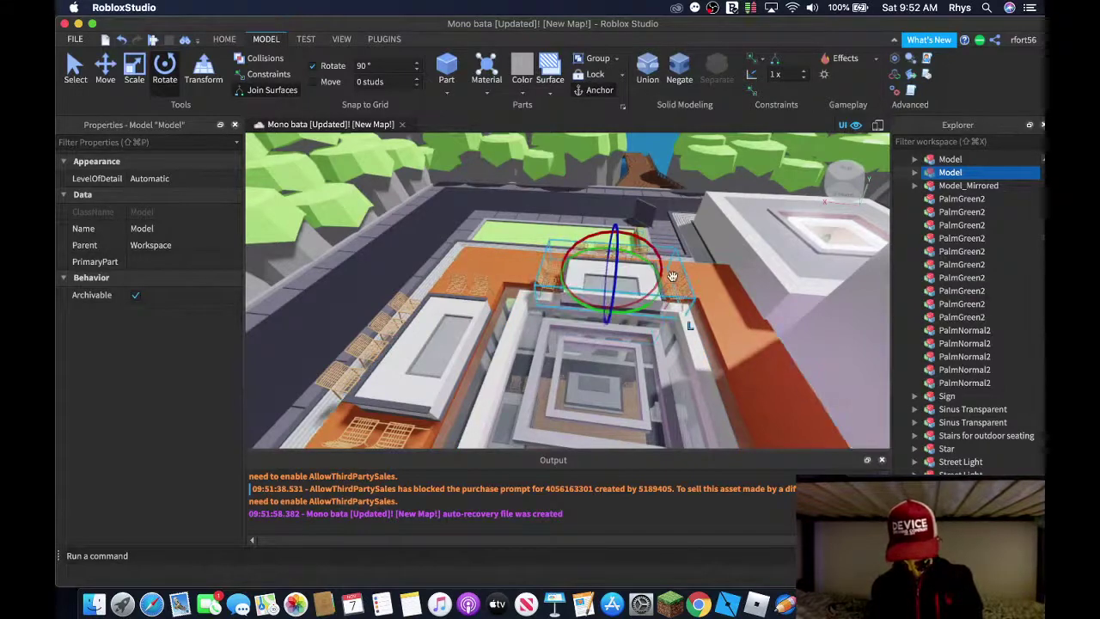
{"action": "left_click_drag", "start_coordinate": [666, 279], "coordinate": [670, 278]}
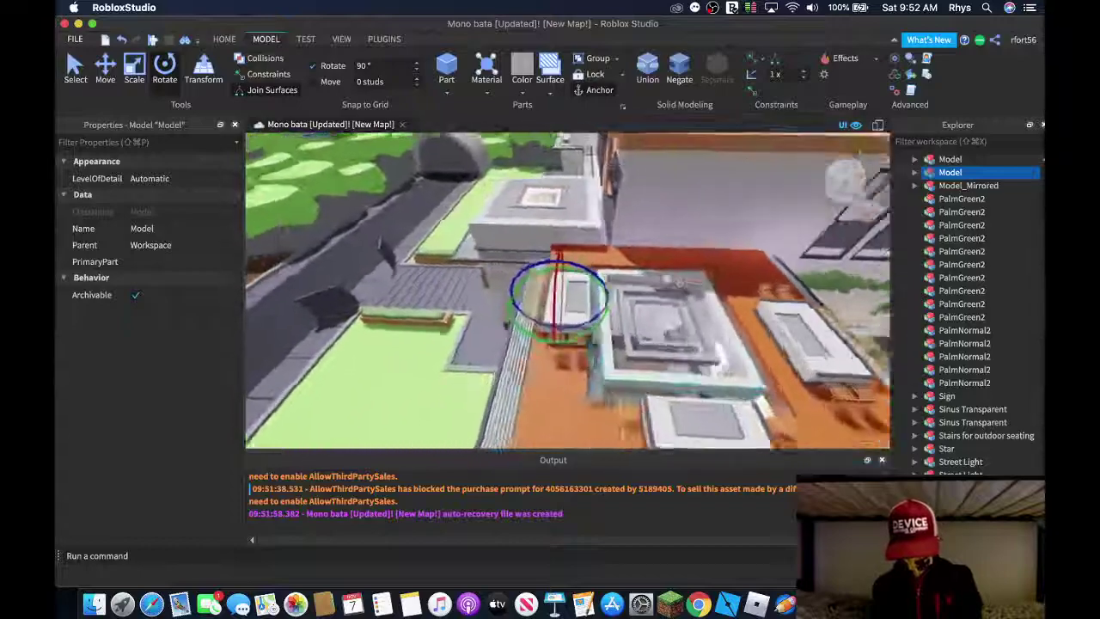
Duplicate the first table set on the terrace, shift the copy slightly, and clear the selection
{"action": "right_click_drag", "start_coordinate": [675, 277], "coordinate": [667, 281]}
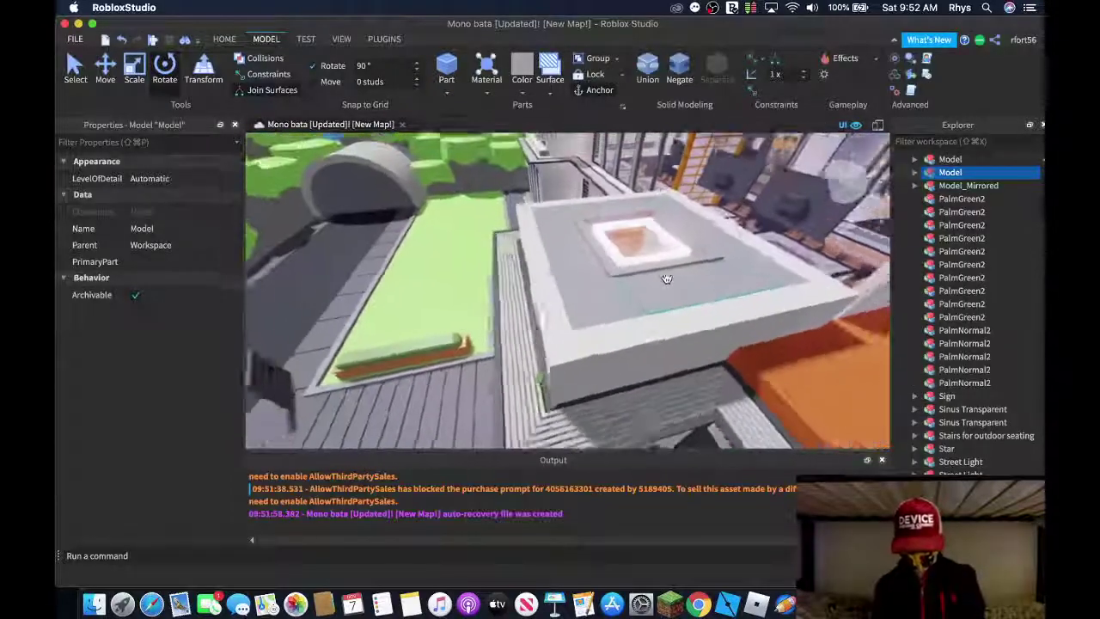
{"action": "right_click_drag", "start_coordinate": [665, 267], "coordinate": [664, 258]}
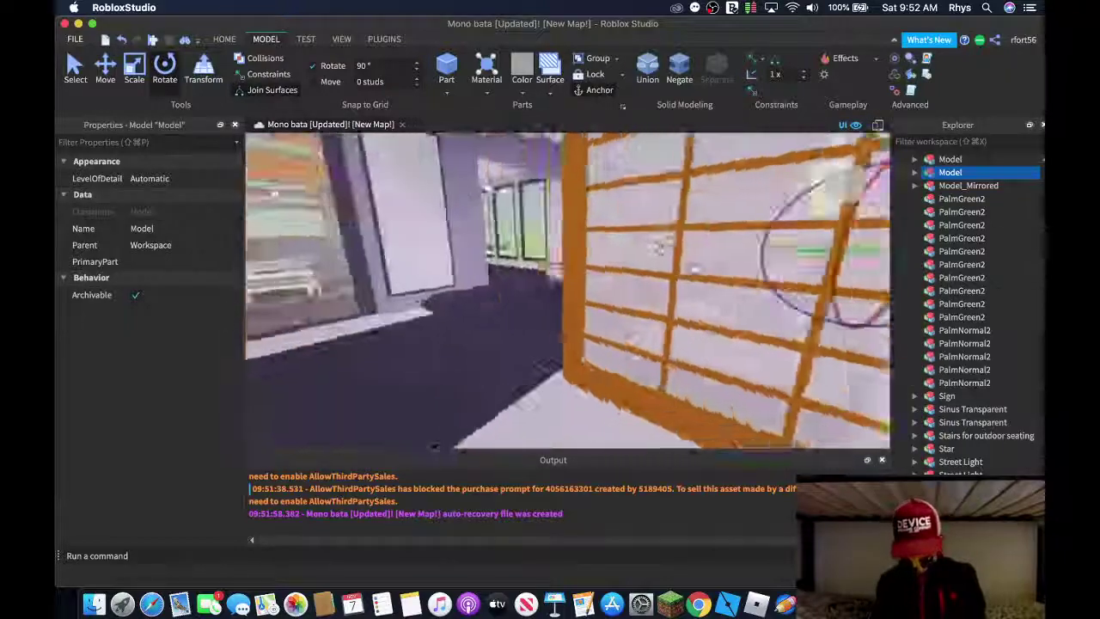
{"action": "mouse_move", "coordinate": [671, 267]}
{"action": "right_mouse_down"}
{"action": "mouse_move", "coordinate": [656, 270]}
{"action": "mouse_move", "coordinate": [664, 267]}
{"action": "right_mouse_up"}
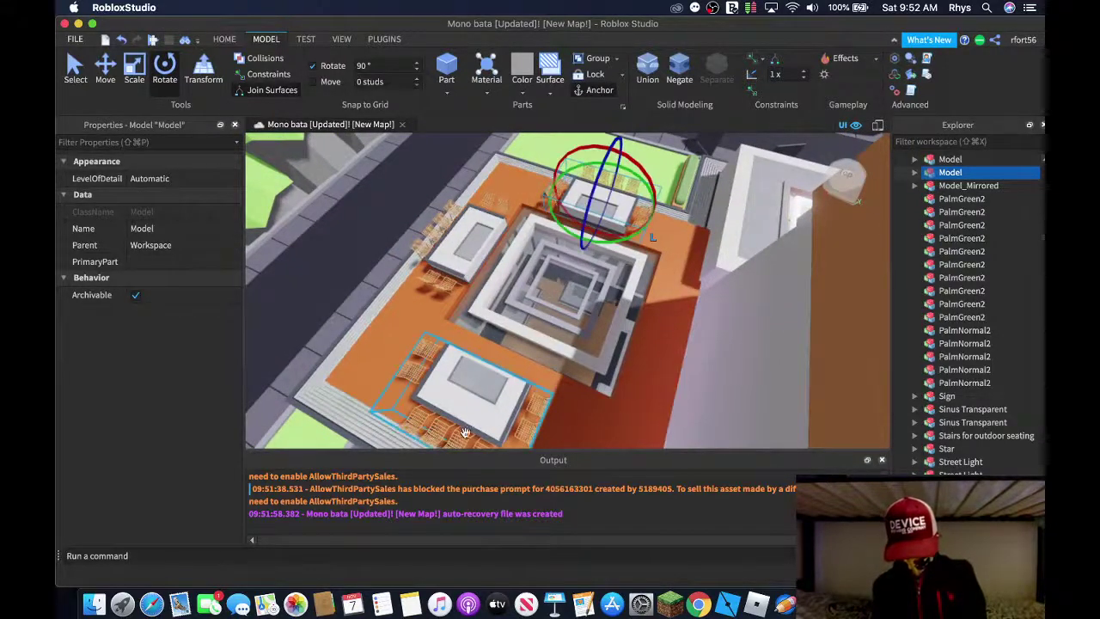
{"action": "key", "text": "super+d"}
{"action": "left_click_drag", "start_coordinate": [489, 416], "coordinate": [517, 421]}
{"action": "mouse_move", "coordinate": [524, 335]}
{"action": "right_mouse_down"}
{"action": "mouse_move", "coordinate": [519, 319]}
{"action": "mouse_move", "coordinate": [535, 339]}
{"action": "mouse_move", "coordinate": [525, 333]}
{"action": "mouse_move", "coordinate": [542, 326]}
{"action": "right_mouse_up"}
{"action": "left_click", "coordinate": [525, 338]}
Look over the rooftop bar area and the interior desk with its drinks and folder, selecting the Sinus Transparent model
{"action": "key", "text": "w"}
{"action": "key", "text": "a"}
{"action": "key", "text": "s"}
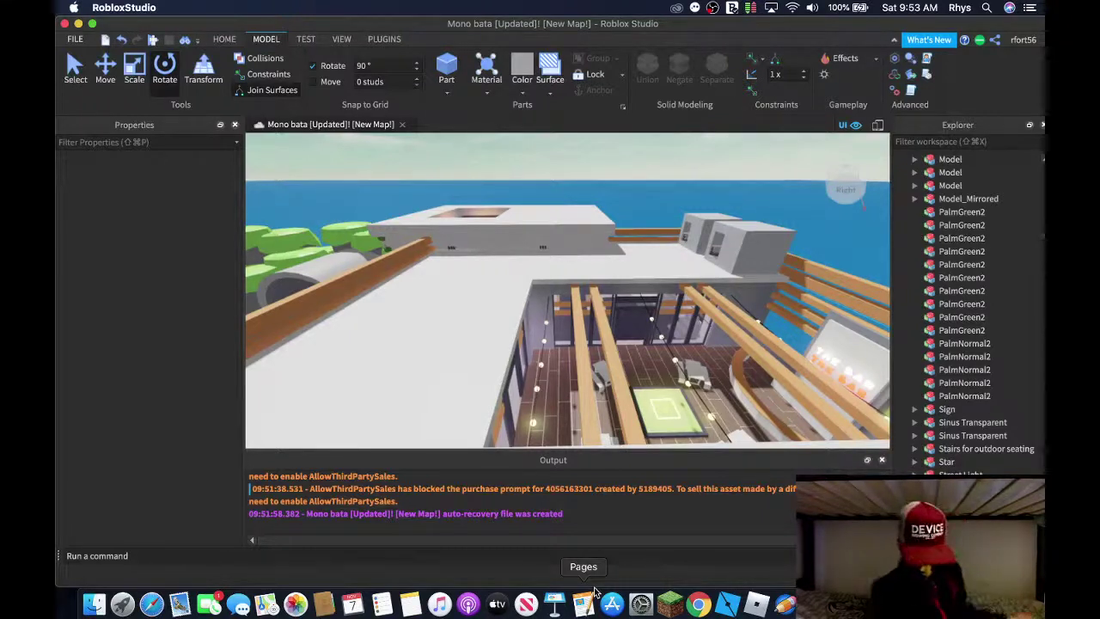
{"action": "right_click_drag", "start_coordinate": [624, 316], "coordinate": [613, 317]}
{"action": "middle_click_drag", "start_coordinate": [612, 317], "coordinate": [613, 319]}
{"action": "right_click_drag", "start_coordinate": [614, 318], "coordinate": [614, 318]}
{"action": "key", "text": "w"}
{"action": "middle_click_drag", "start_coordinate": [613, 317], "coordinate": [611, 308]}
{"action": "right_click_drag", "start_coordinate": [611, 308], "coordinate": [612, 309]}
{"action": "middle_click_drag", "start_coordinate": [612, 309], "coordinate": [614, 309]}
{"action": "key", "text": "w"}
{"action": "right_click_drag", "start_coordinate": [619, 308], "coordinate": [630, 297]}
{"action": "key", "text": "s"}
{"action": "key", "text": "w"}
{"action": "middle_click_drag", "start_coordinate": [630, 297], "coordinate": [611, 353]}
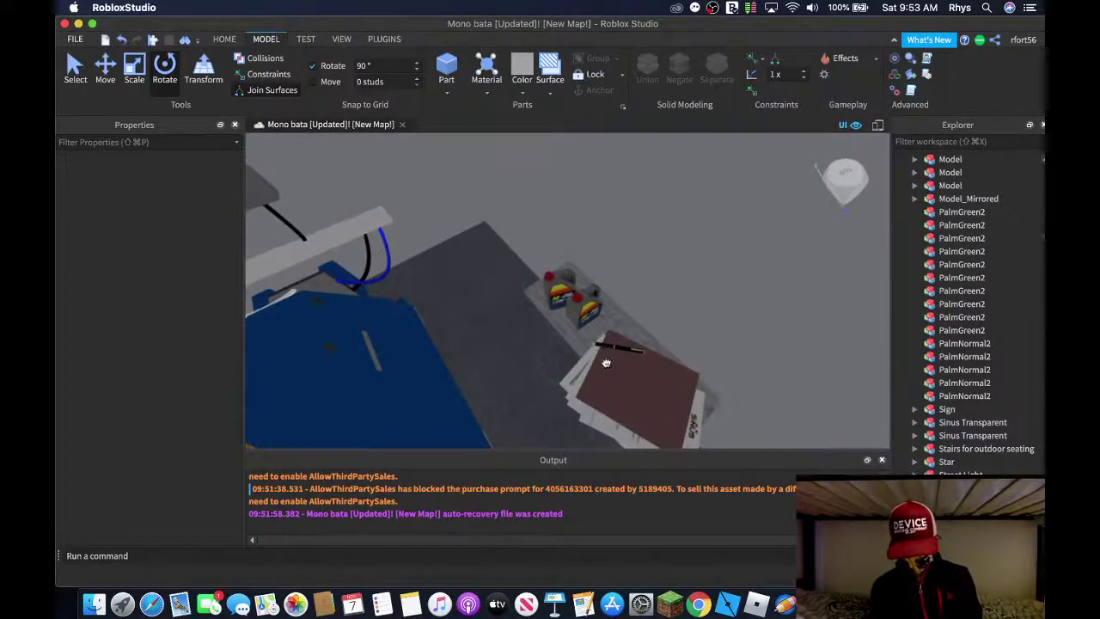
{"action": "left_click", "coordinate": [606, 363]}
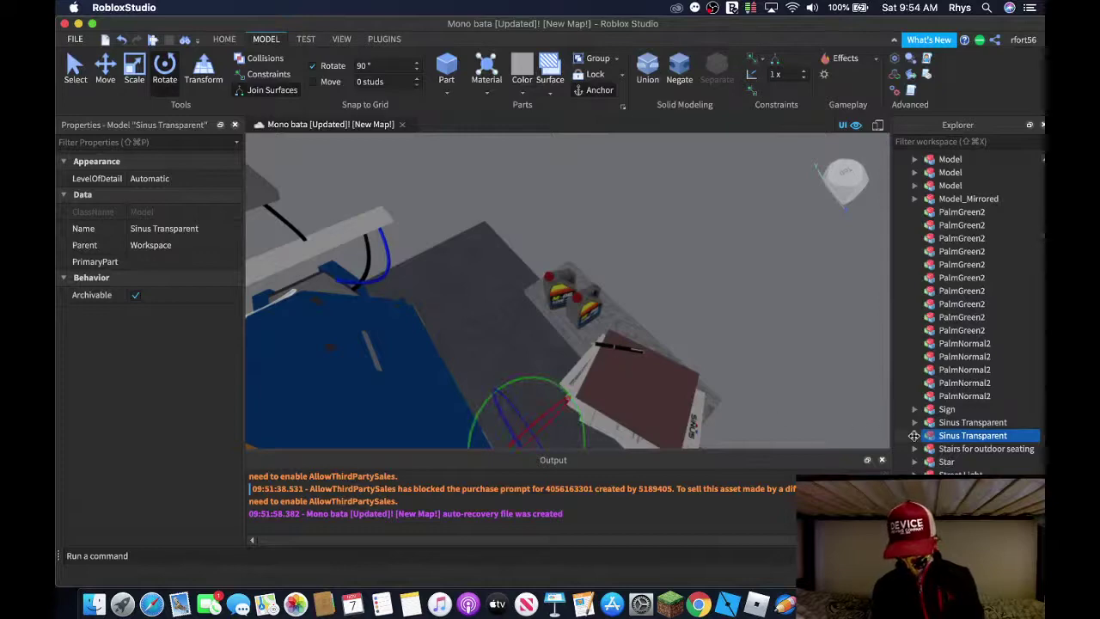
{"action": "right_click_drag", "start_coordinate": [828, 421], "coordinate": [806, 296]}
{"action": "key", "text": "s"}
{"action": "key", "text": "s"}
Examine the upper-floor opening behind the entrance roof and the invisible part covering it
{"action": "left_click", "coordinate": [660, 199]}
{"action": "mouse_move", "coordinate": [676, 204]}
{"action": "right_mouse_down"}
{"action": "mouse_move", "coordinate": [545, 307]}
{"action": "mouse_move", "coordinate": [670, 191]}
{"action": "right_mouse_up"}
{"action": "key", "text": "w"}
{"action": "key", "text": "w"}
{"action": "key", "text": "w"}
{"action": "right_click_drag", "start_coordinate": [638, 235], "coordinate": [638, 236]}
{"action": "key", "text": "s"}
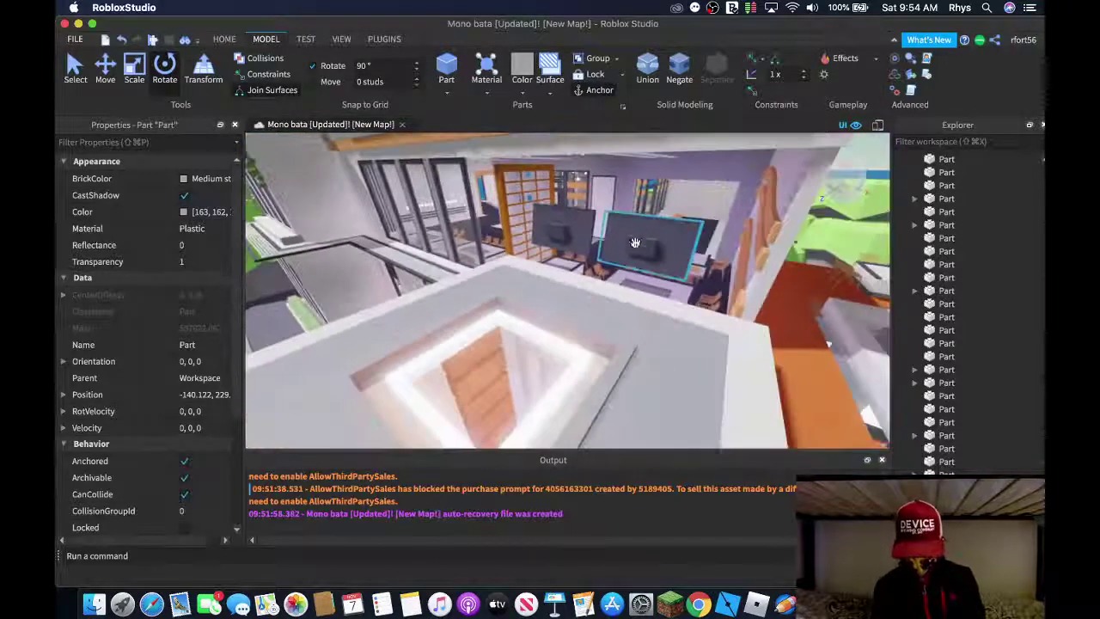
{"action": "right_click_drag", "start_coordinate": [553, 311], "coordinate": [553, 312]}
Duplicate the invisible barrier at the boardwalk entrance and place the copy against the building's upper floor
{"action": "left_click", "coordinate": [348, 252]}
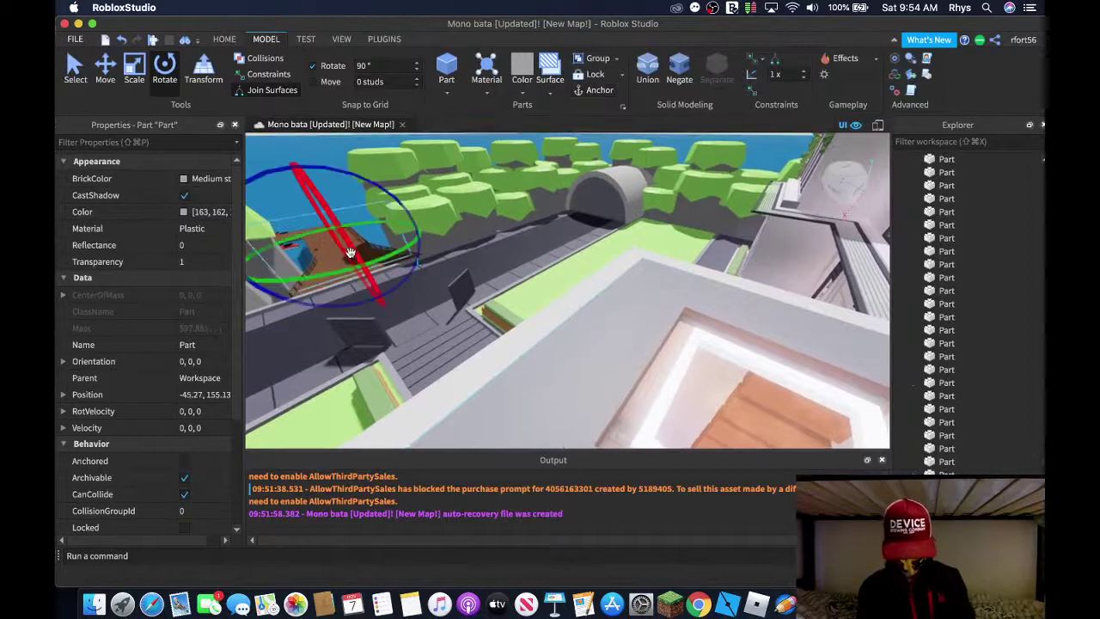
{"action": "key", "text": "super+v"}
{"action": "key", "text": "s"}
{"action": "right_click_drag", "start_coordinate": [403, 256], "coordinate": [398, 257]}
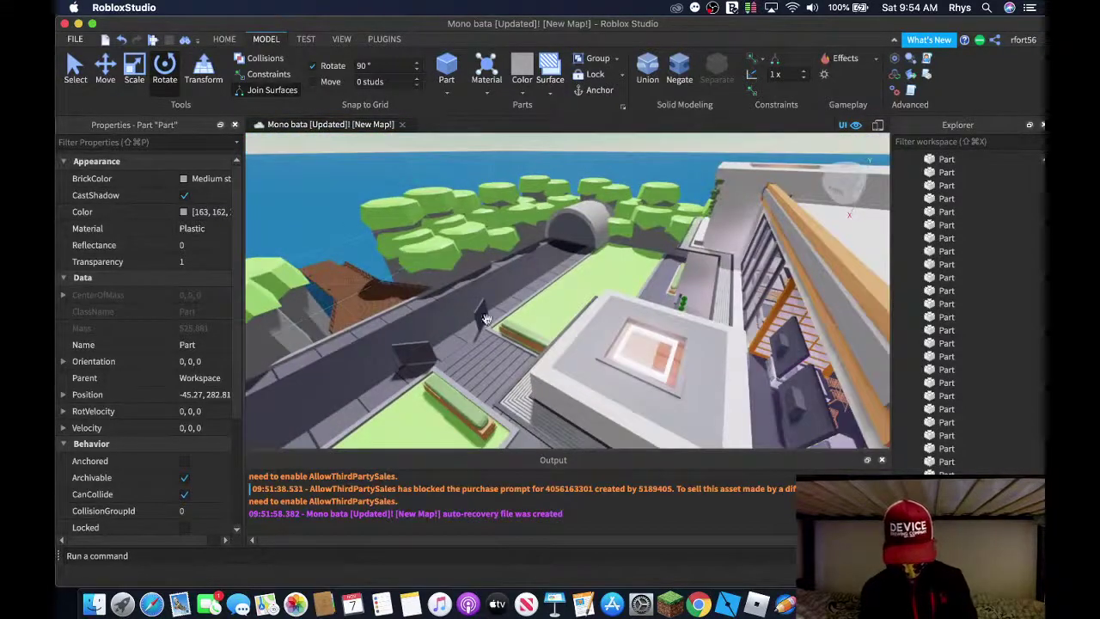
{"action": "key", "text": "s"}
{"action": "right_click_drag", "start_coordinate": [770, 346], "coordinate": [736, 339]}
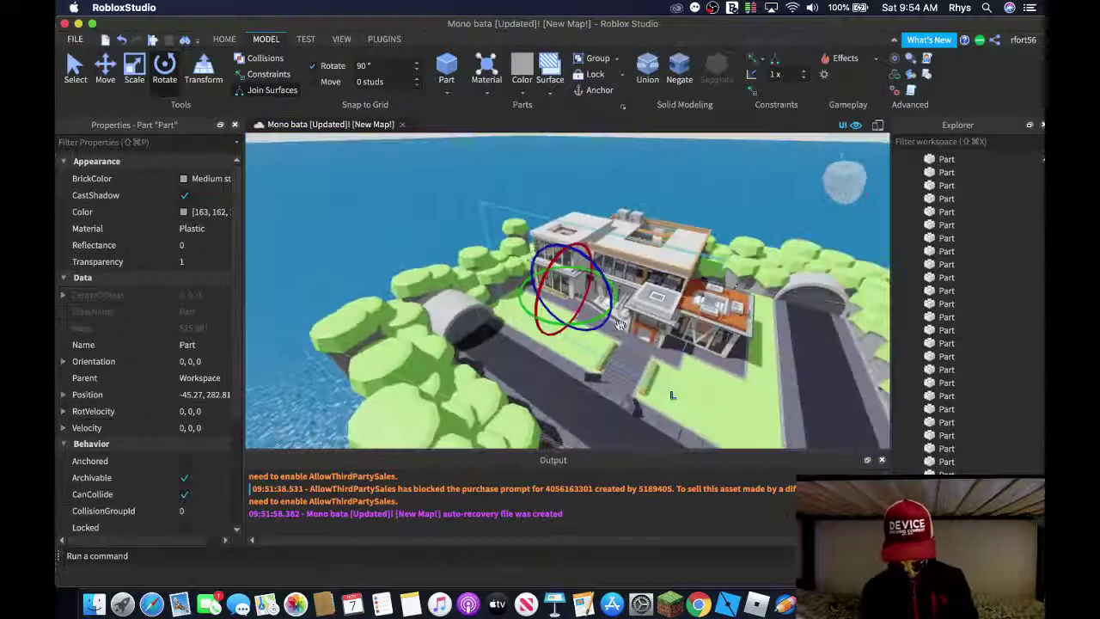
{"action": "key", "text": "w"}
{"action": "left_click_drag", "start_coordinate": [692, 256], "coordinate": [710, 257]}
{"action": "left_click_drag", "start_coordinate": [732, 212], "coordinate": [722, 238]}
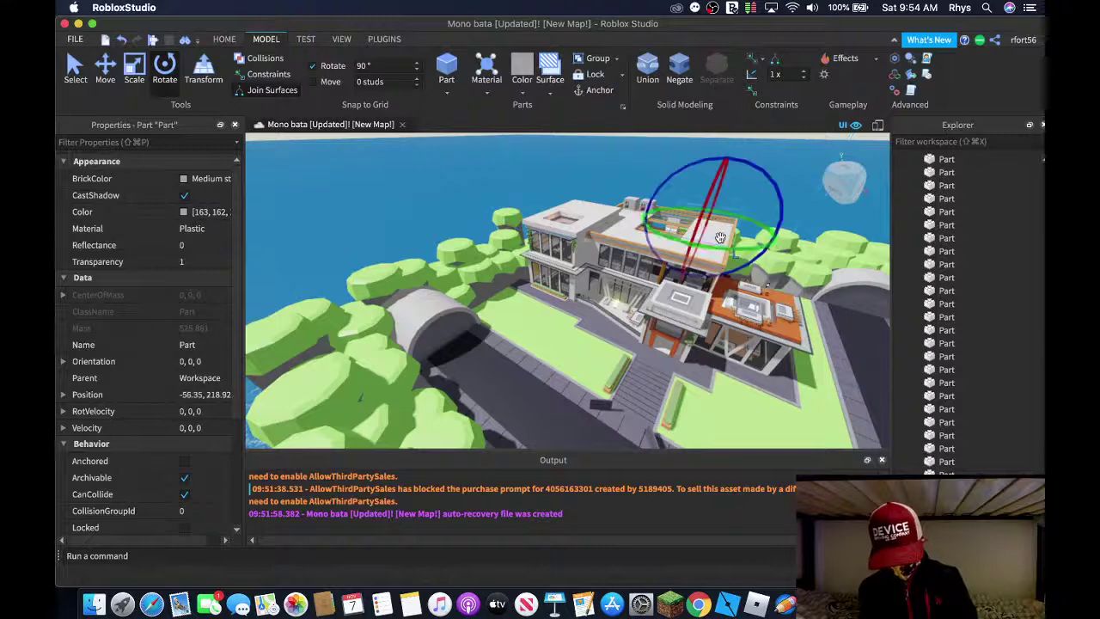
Use the Move tool to shift the barrier copy along the building to about X -59.69 and lower it to the upper-floor opening
{"action": "key", "text": "w"}
{"action": "right_click_drag", "start_coordinate": [344, 185], "coordinate": [396, 168]}
{"action": "key", "text": "a"}
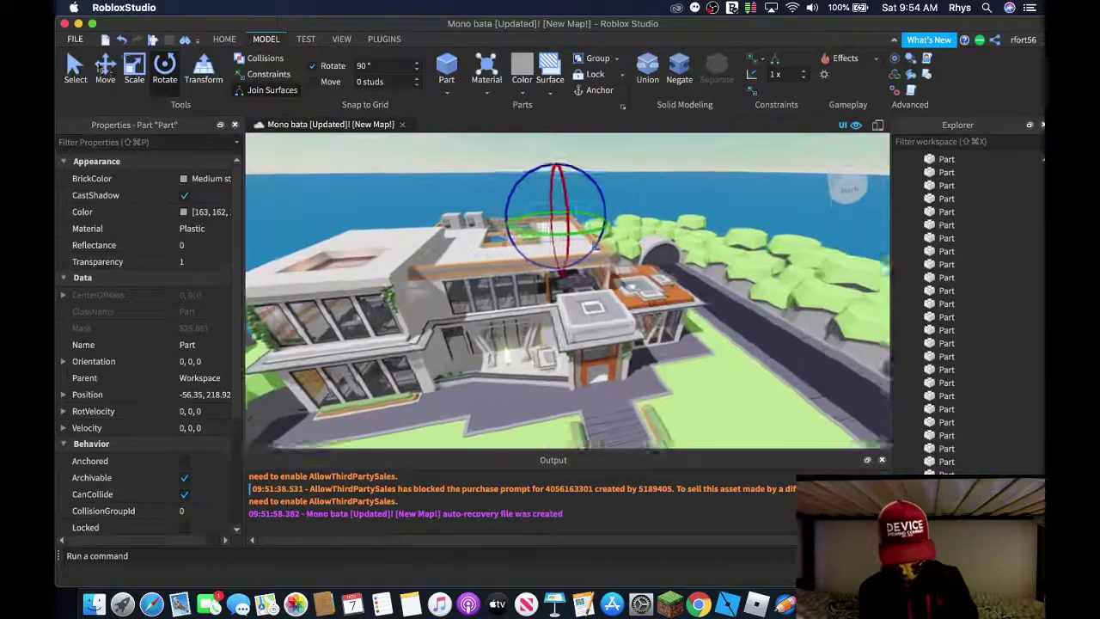
{"action": "left_click", "coordinate": [104, 68]}
{"action": "right_click_drag", "start_coordinate": [293, 187], "coordinate": [516, 228]}
{"action": "left_click_drag", "start_coordinate": [424, 281], "coordinate": [414, 288]}
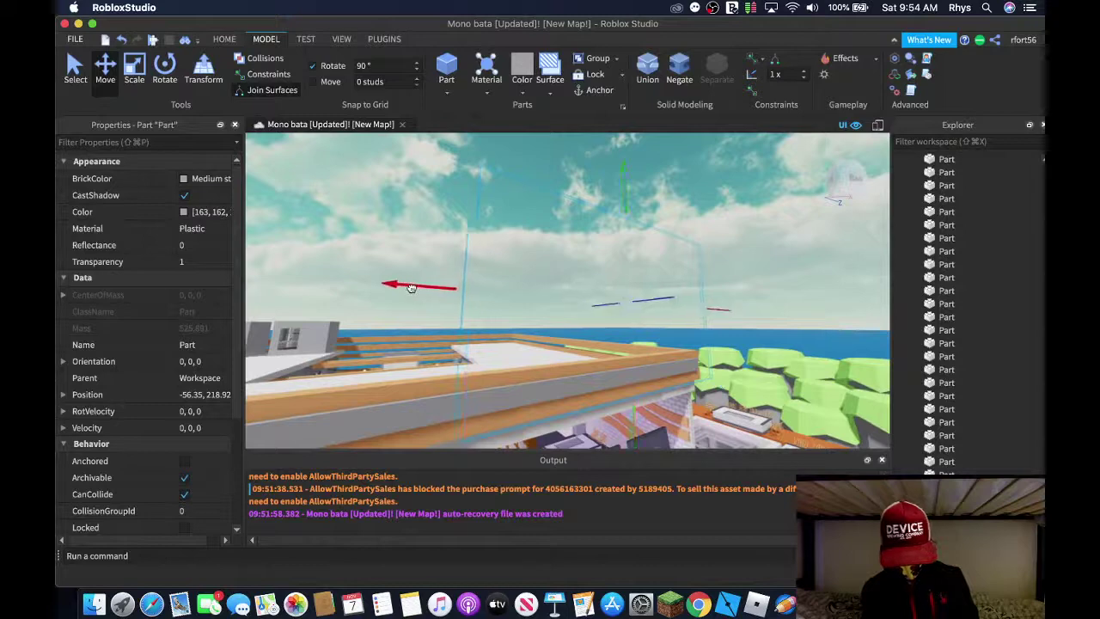
{"action": "left_click_drag", "start_coordinate": [611, 187], "coordinate": [604, 217]}
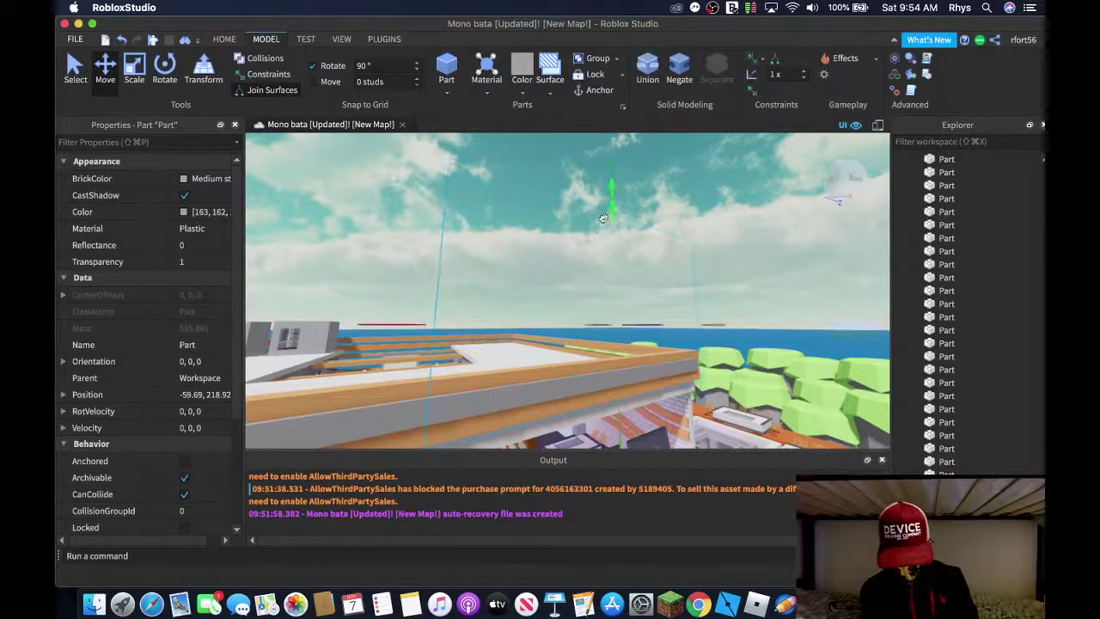
Nudge the invisible barrier at the opening and undo the accidental move of a table set
{"action": "key", "text": "w"}
{"action": "right_click_drag", "start_coordinate": [626, 264], "coordinate": [621, 268]}
{"action": "key", "text": "d"}
{"action": "left_click", "coordinate": [586, 271]}
{"action": "left_click_drag", "start_coordinate": [589, 271], "coordinate": [556, 272]}
{"action": "right_click_drag", "start_coordinate": [557, 271], "coordinate": [566, 313]}
{"action": "left_click_drag", "start_coordinate": [566, 313], "coordinate": [801, 377]}
{"action": "key", "text": "super+z"}
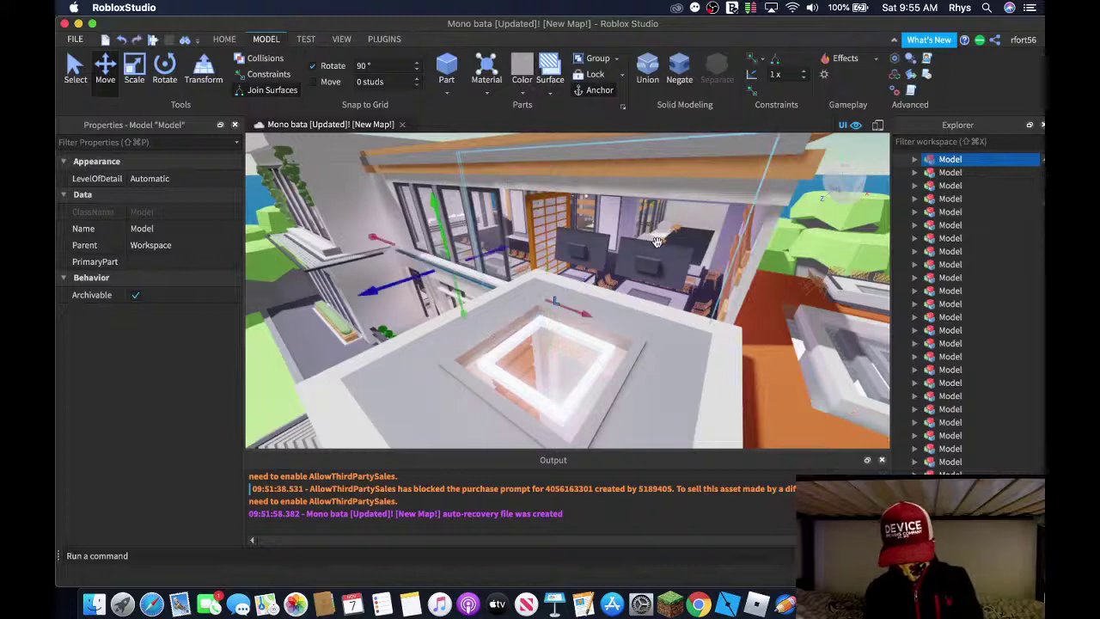
Shift the invisible barrier to about X -57.3 and push it back toward the window line behind the entrance roof
{"action": "left_click", "coordinate": [778, 288]}
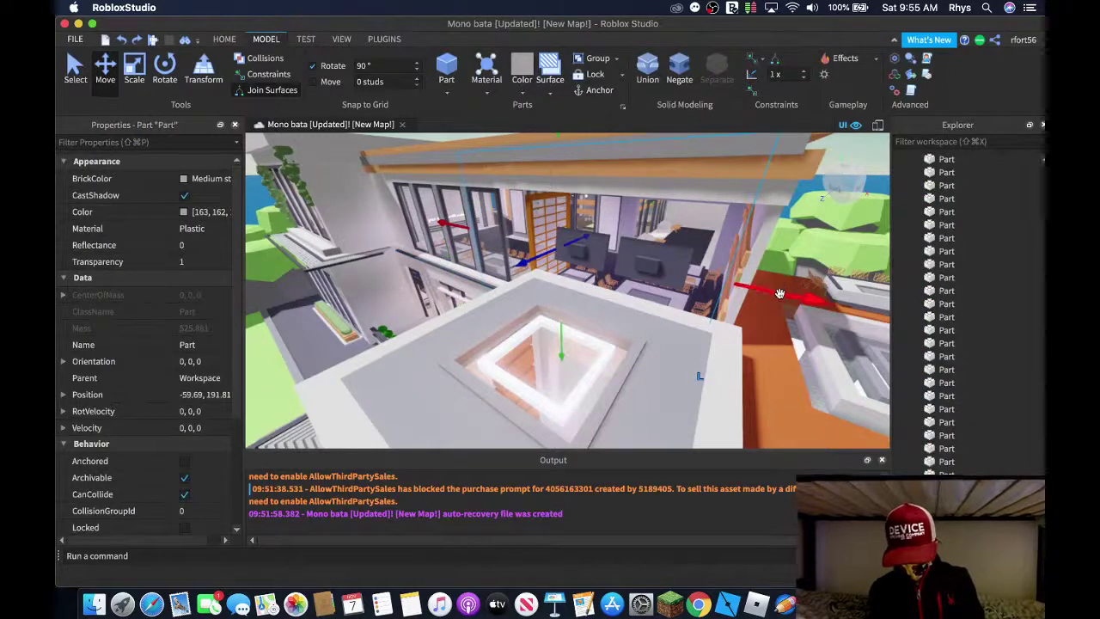
{"action": "left_click_drag", "start_coordinate": [798, 301], "coordinate": [808, 304]}
{"action": "right_click_drag", "start_coordinate": [806, 291], "coordinate": [787, 267]}
{"action": "key", "text": "s"}
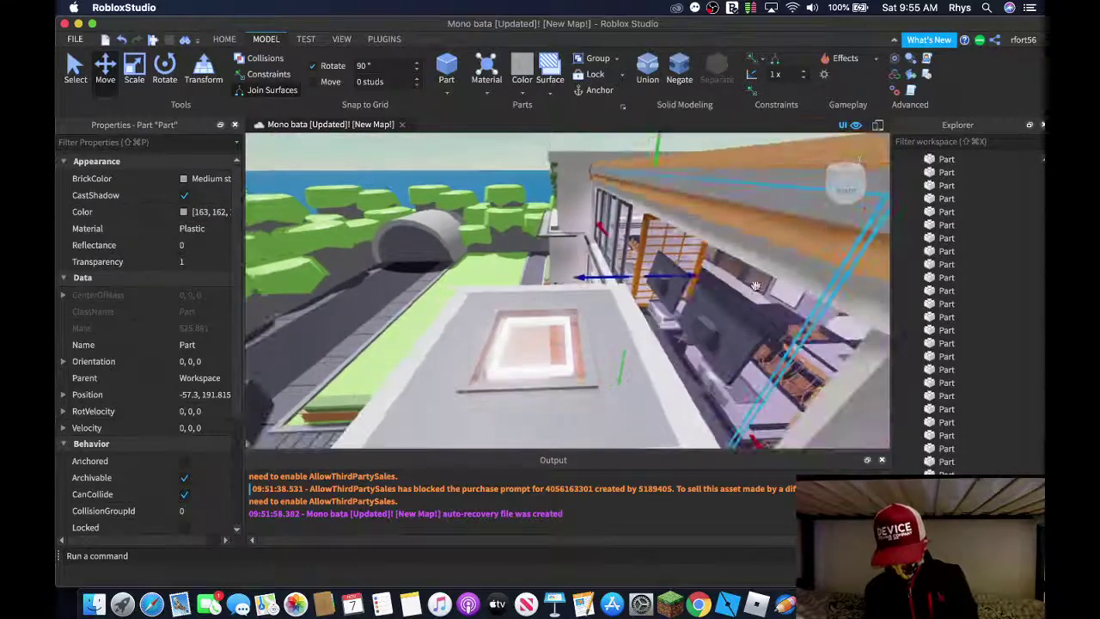
{"action": "left_click_drag", "start_coordinate": [617, 278], "coordinate": [644, 273]}
{"action": "key", "text": "a"}
{"action": "right_click_drag", "start_coordinate": [645, 273], "coordinate": [141, 123]}
{"action": "key", "text": "a"}
{"action": "key", "text": "d"}
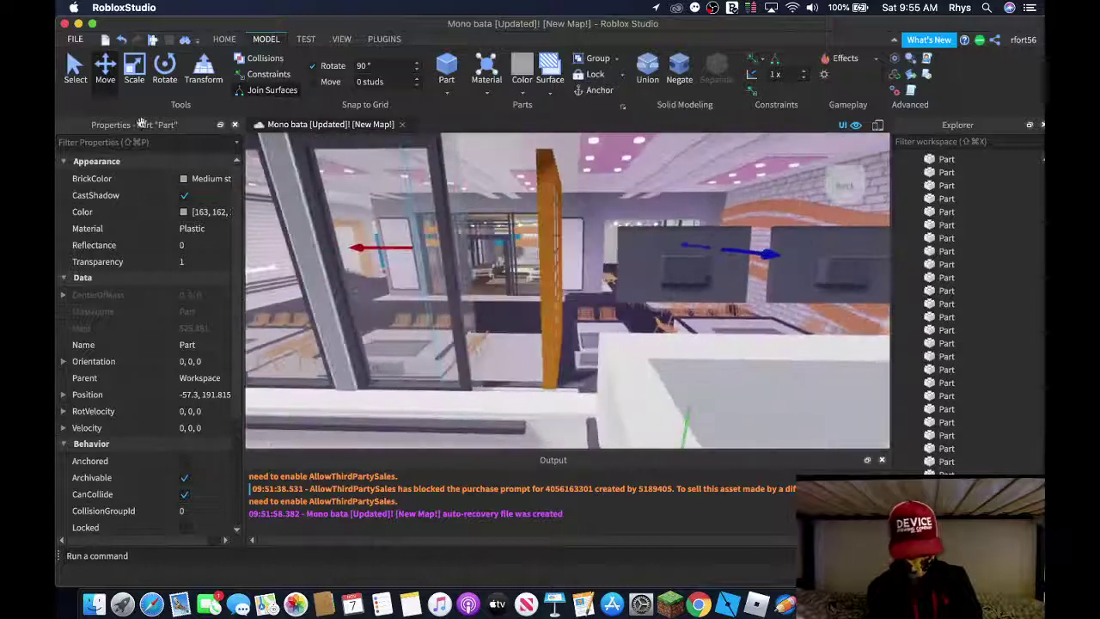
Scale the invisible barrier to fit the opening between the windows and the terrace wall, anchor it, and clear the selection
{"action": "left_click", "coordinate": [134, 86]}
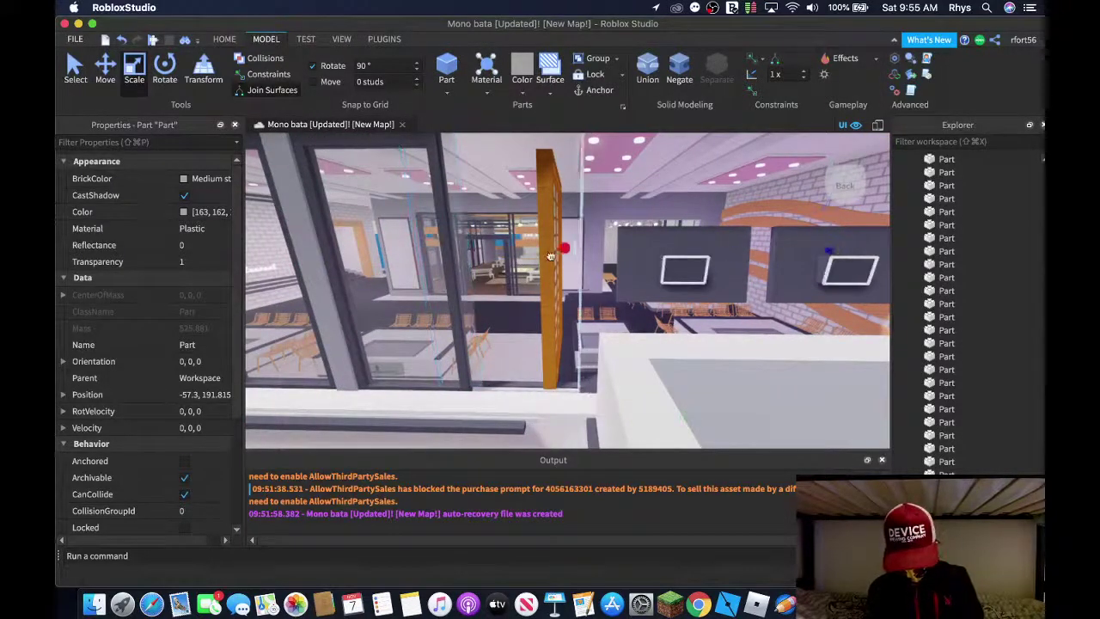
{"action": "mouse_move", "coordinate": [530, 255]}
{"action": "right_mouse_down"}
{"action": "mouse_move", "coordinate": [522, 241]}
{"action": "mouse_move", "coordinate": [544, 253]}
{"action": "right_mouse_up"}
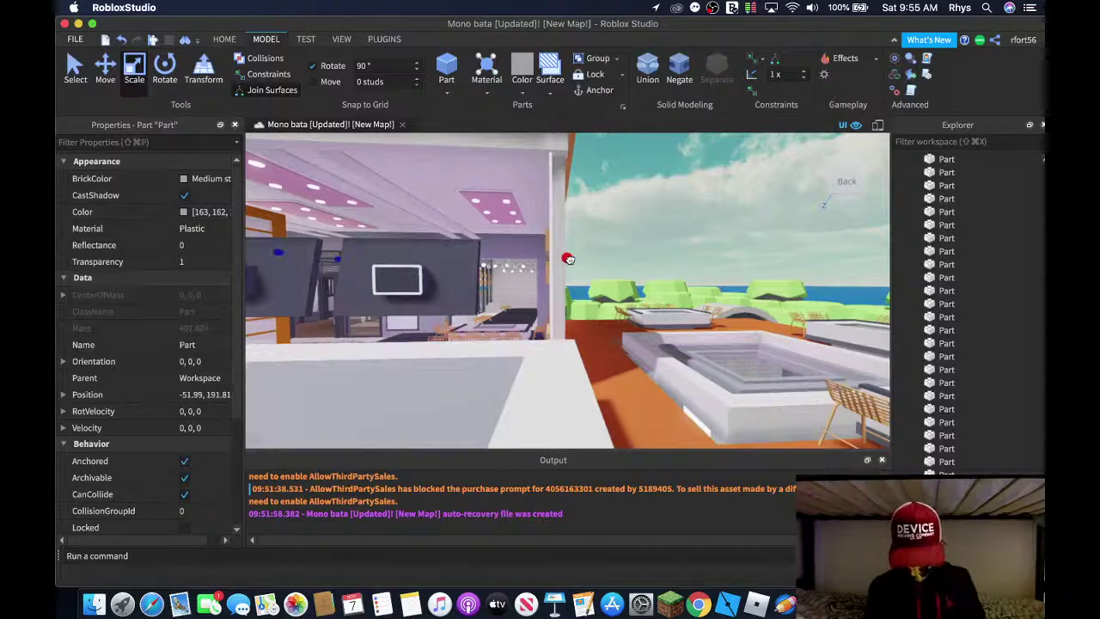
{"action": "right_click_drag", "start_coordinate": [568, 246], "coordinate": [575, 249]}
{"action": "left_click", "coordinate": [687, 221]}
{"action": "right_click_drag", "start_coordinate": [687, 221], "coordinate": [688, 222]}
{"action": "key", "text": "w"}
{"action": "key", "text": "w"}
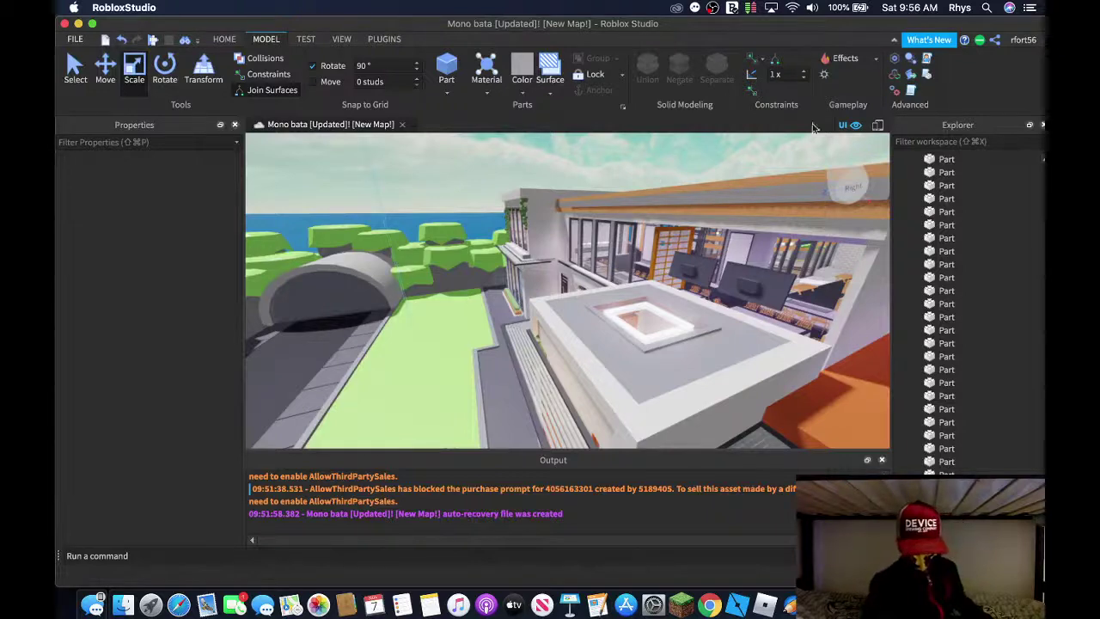
Find the HD Admin folder in the Workspace and open its Settings script
{"action": "right_click_drag", "start_coordinate": [529, 226], "coordinate": [560, 228]}
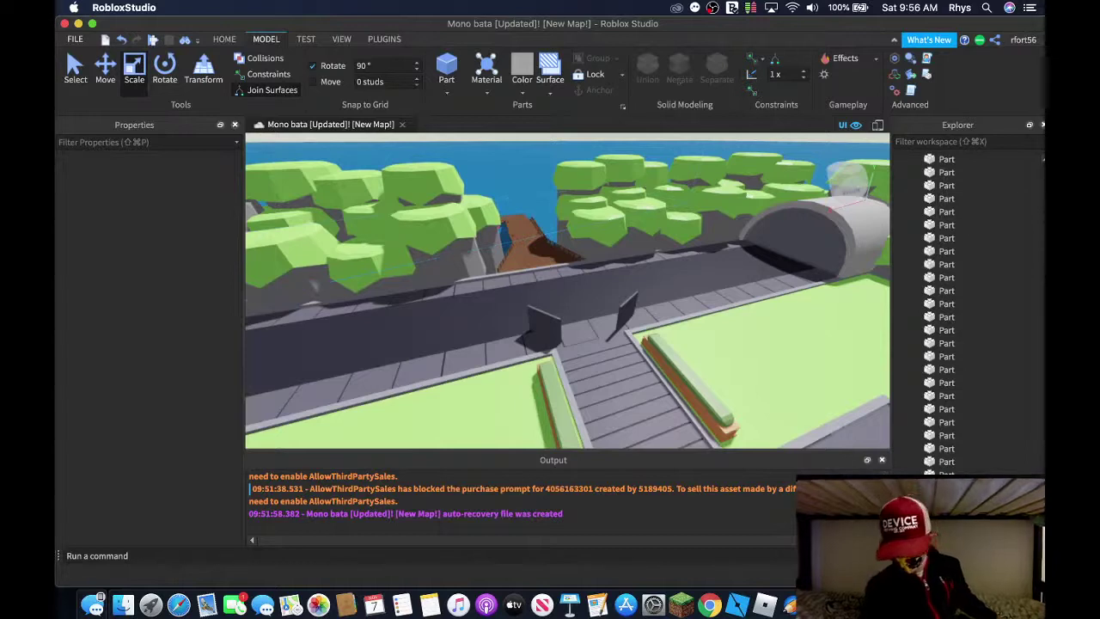
{"action": "scroll", "coordinate": [963, 310], "scroll_direction": "down", "scroll_amount": 5}
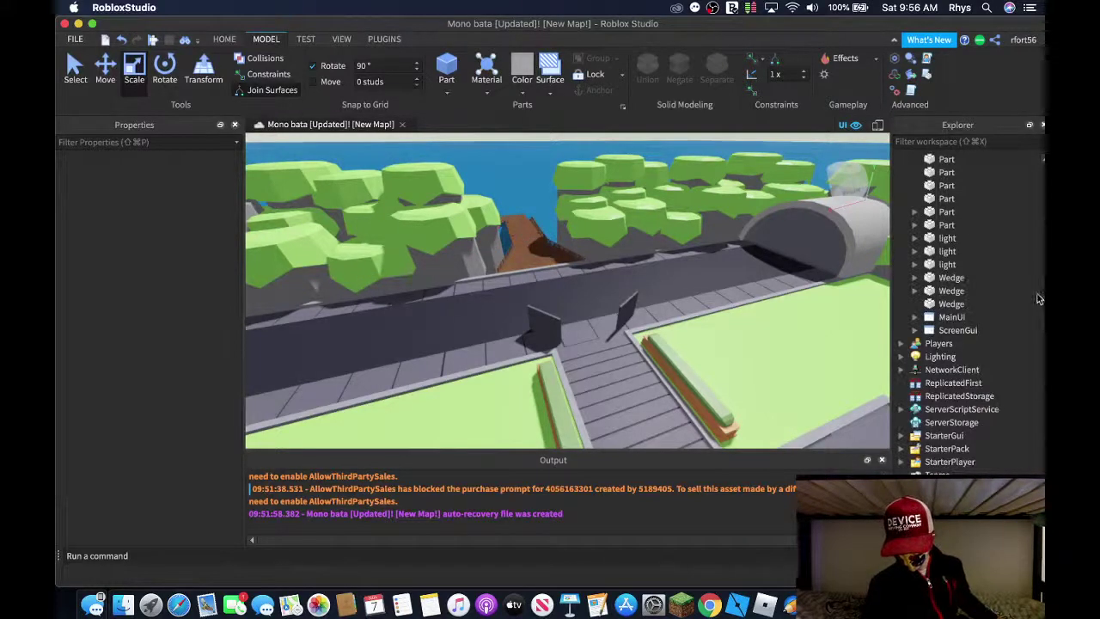
{"action": "scroll", "coordinate": [1040, 261], "scroll_direction": "up", "scroll_amount": 10}
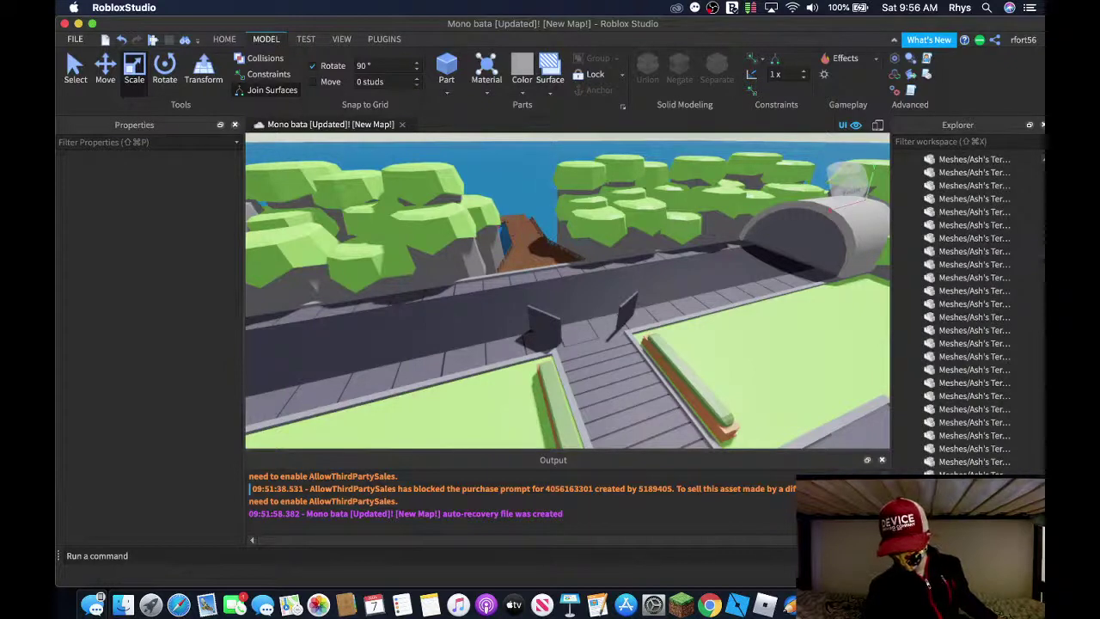
{"action": "scroll", "coordinate": [971, 310], "scroll_direction": "up", "scroll_amount": 10}
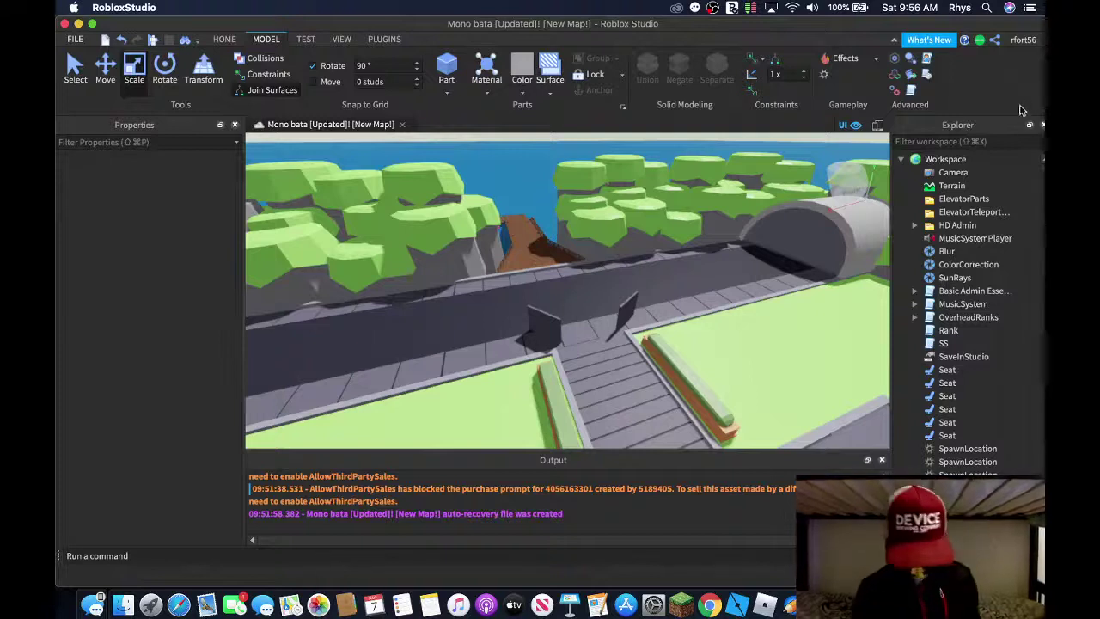
{"action": "left_click", "coordinate": [953, 228]}
{"action": "left_click", "coordinate": [915, 225]}
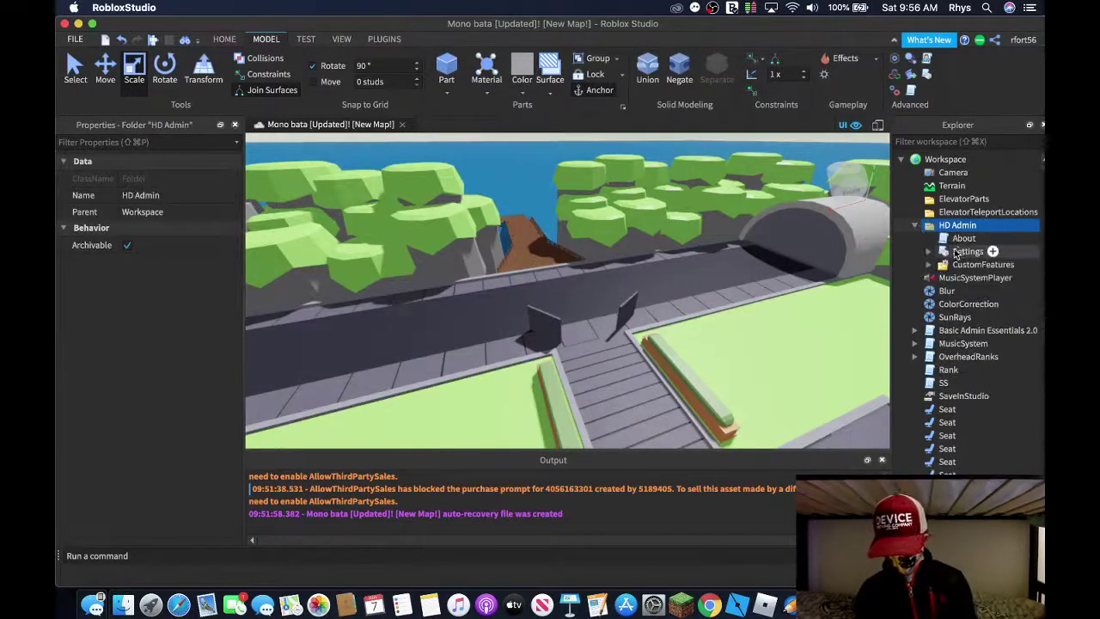
{"action": "double_click", "coordinate": [962, 251]}
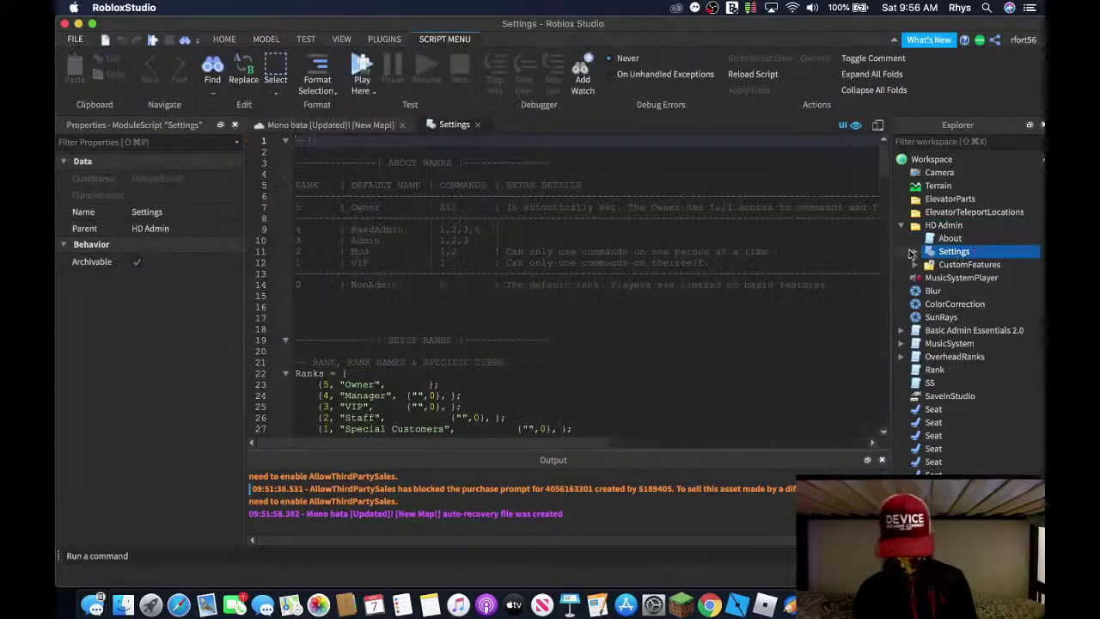
Review the rank setup and gamepass entries in the HD Admin Settings script, and close the script
{"action": "scroll", "coordinate": [598, 299], "scroll_direction": "down", "scroll_amount": 2}
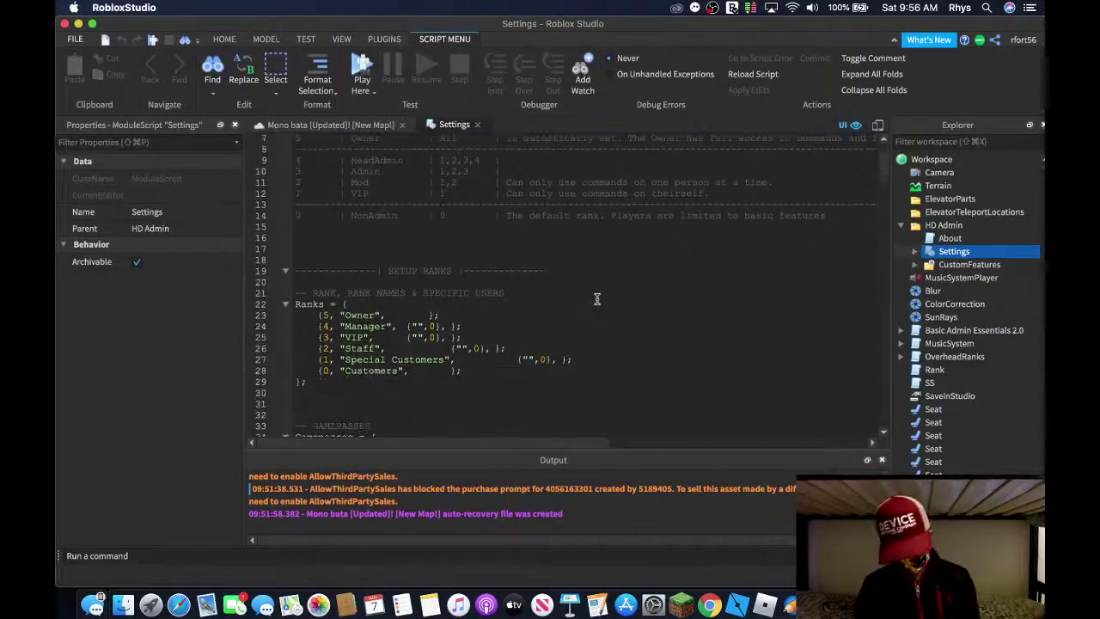
{"action": "scroll", "coordinate": [597, 298], "scroll_direction": "down", "scroll_amount": 2}
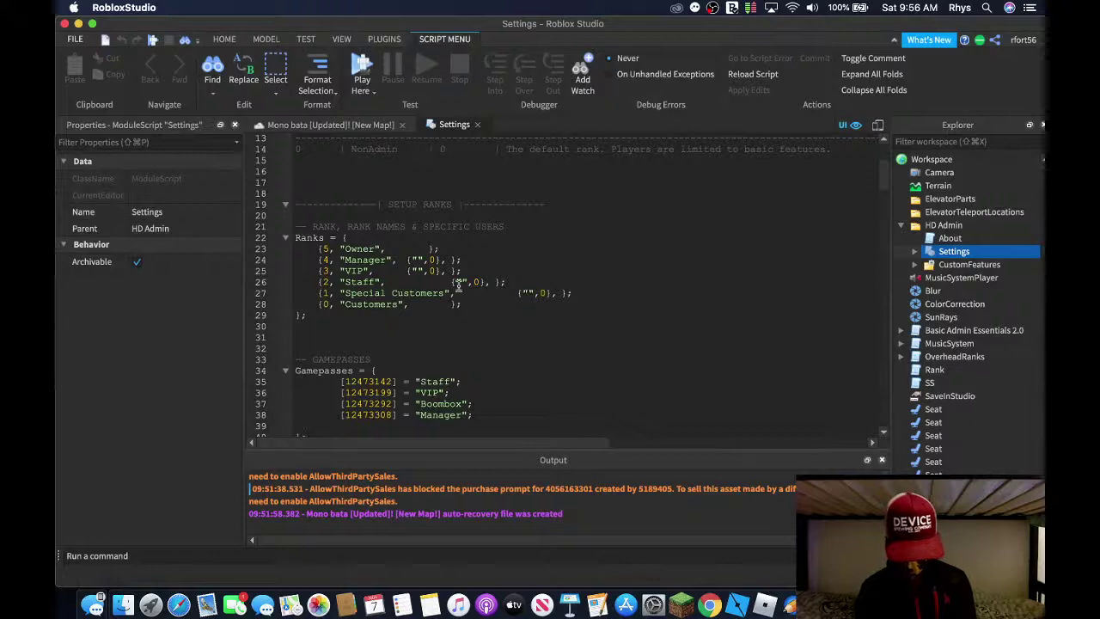
{"action": "scroll", "coordinate": [434, 336], "scroll_direction": "down", "scroll_amount": 4}
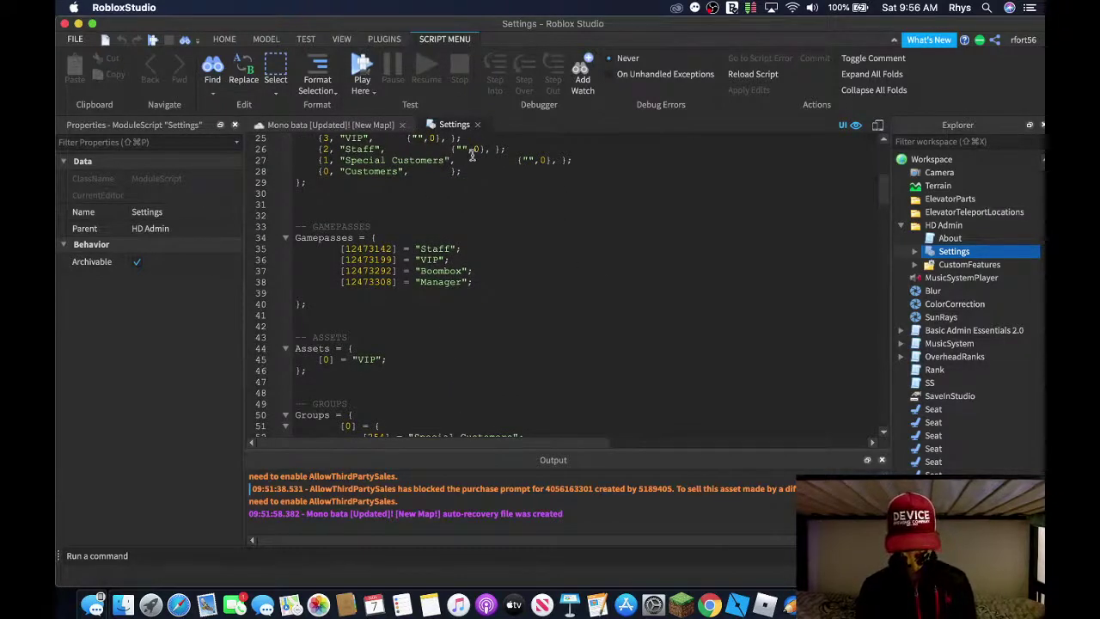
{"action": "left_click", "coordinate": [480, 125]}
Fly the view out around the island to look over the restaurant map from outside
{"action": "scroll", "coordinate": [591, 203], "scroll_direction": "down", "scroll_amount": 3}
{"action": "scroll", "coordinate": [592, 203], "scroll_direction": "down", "scroll_amount": 3}
{"action": "left_click", "coordinate": [438, 208]}
{"action": "right_click_drag", "start_coordinate": [438, 208], "coordinate": [439, 209]}
{"action": "key", "text": "s"}
{"action": "key", "text": "a"}
{"action": "key", "text": "w"}
{"action": "key", "text": "s"}
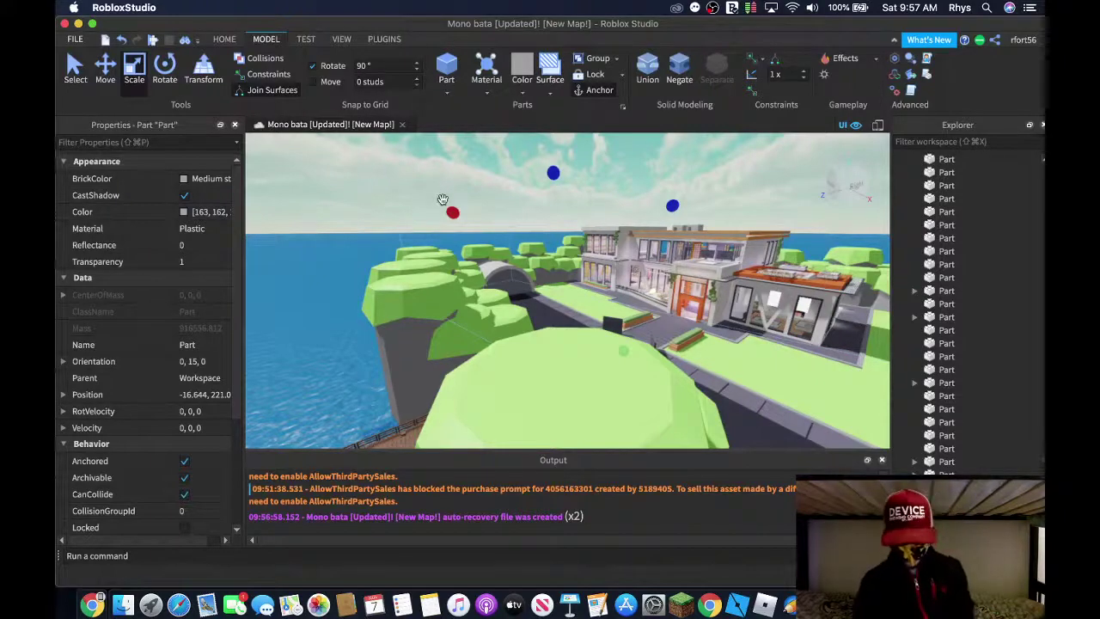
Switch to Chrome, close the time search and the video thumbnail pages, and show the Mono bata game page
{"action": "left_click", "coordinate": [710, 606]}
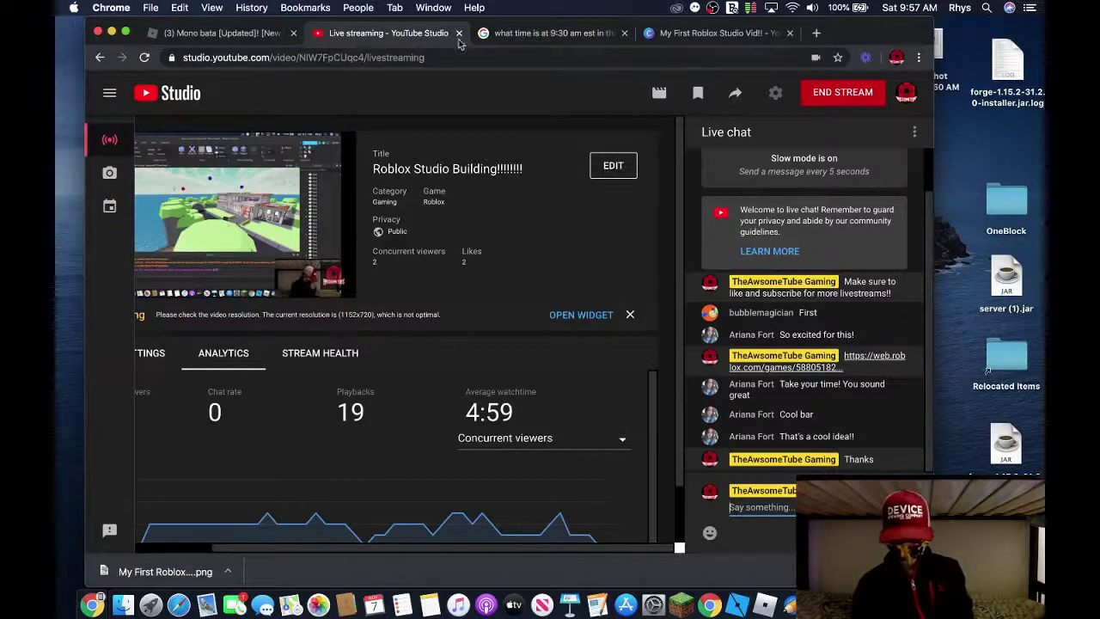
{"action": "left_click", "coordinate": [624, 32]}
{"action": "left_click", "coordinate": [624, 33]}
{"action": "left_click", "coordinate": [215, 33]}
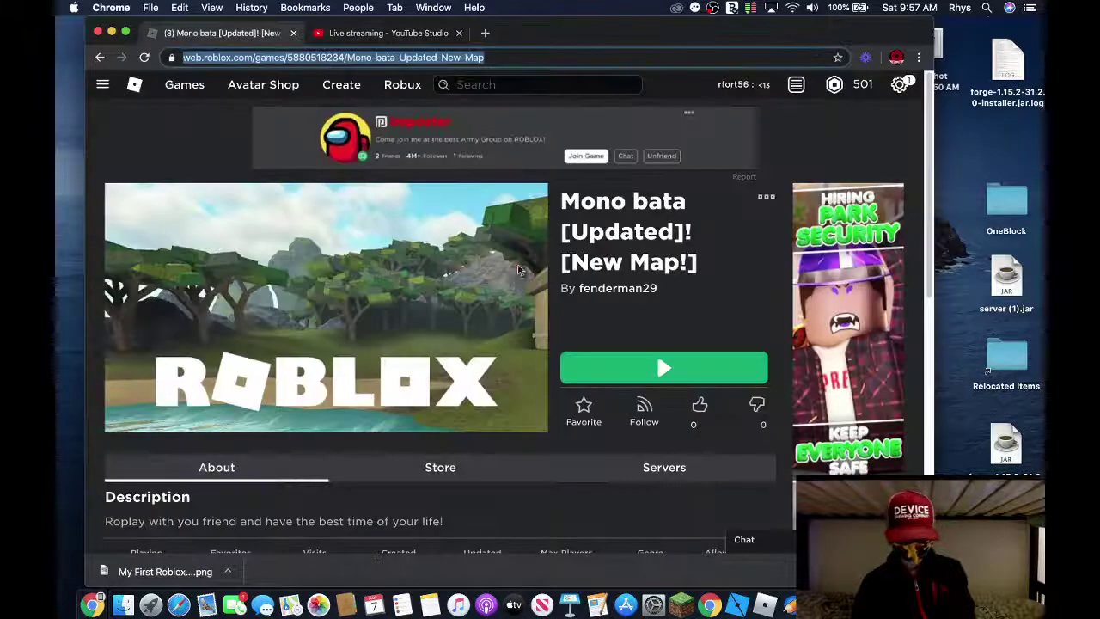
Launch the published Mono bata game, accepting the Roblox player's modification and allowing its network connection
{"action": "left_click", "coordinate": [644, 369]}
{"action": "left_click", "coordinate": [645, 153]}
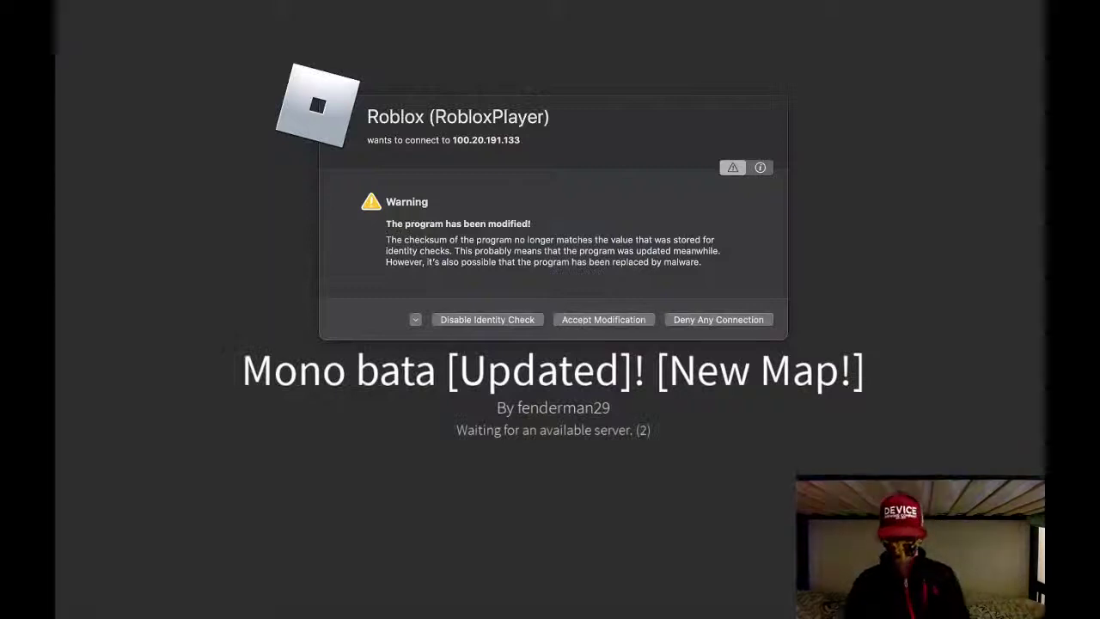
{"action": "left_click", "coordinate": [612, 319]}
{"action": "left_click", "coordinate": [700, 352]}
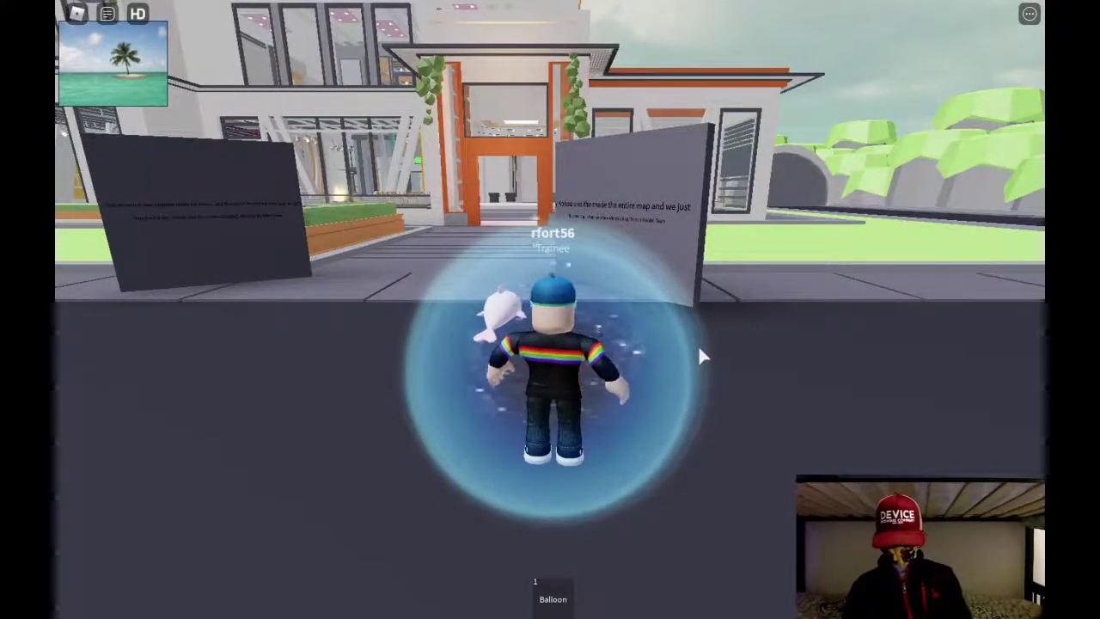
Walk the avatar up to the two signs in front of the restaurant entrance, and leave the game
{"action": "key", "text": "a"}
{"action": "key", "text": "w"}
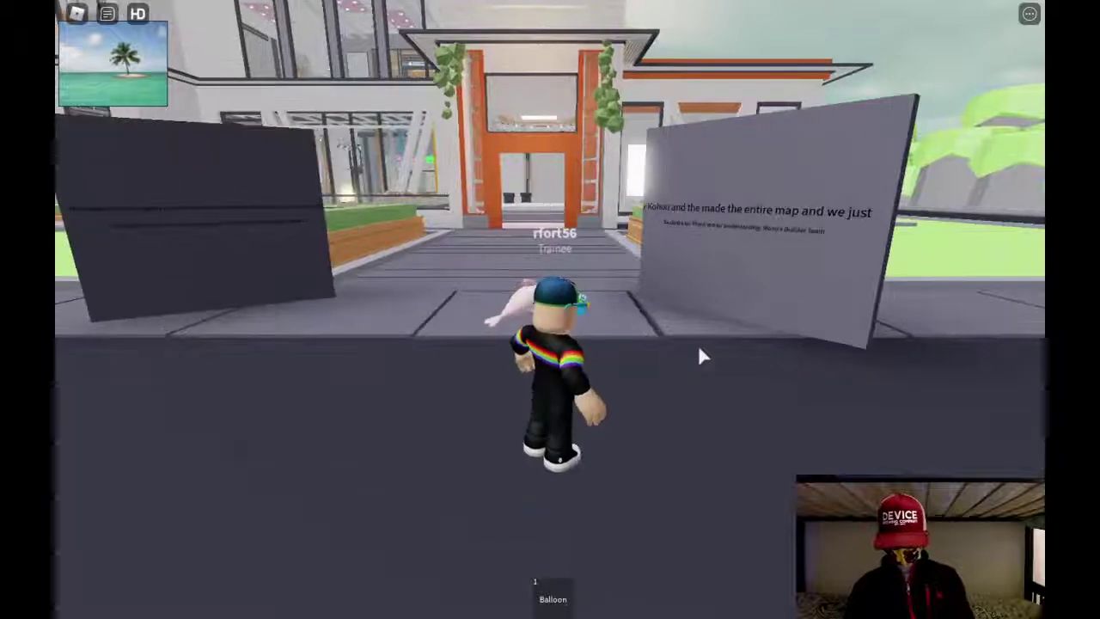
{"action": "key", "text": "w"}
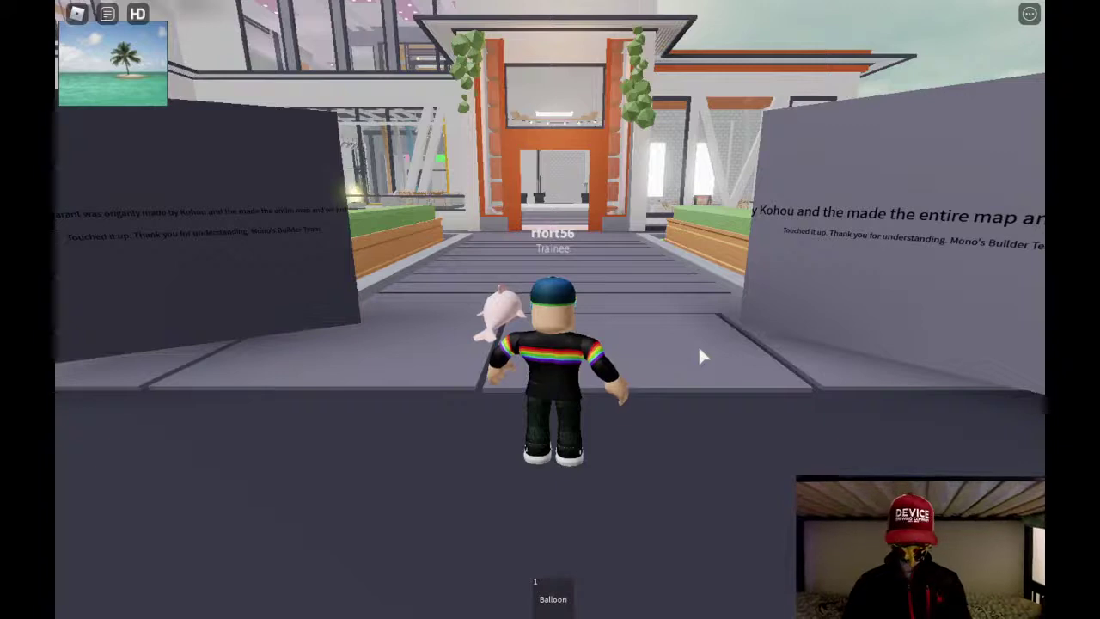
{"action": "key", "text": "Escape"}
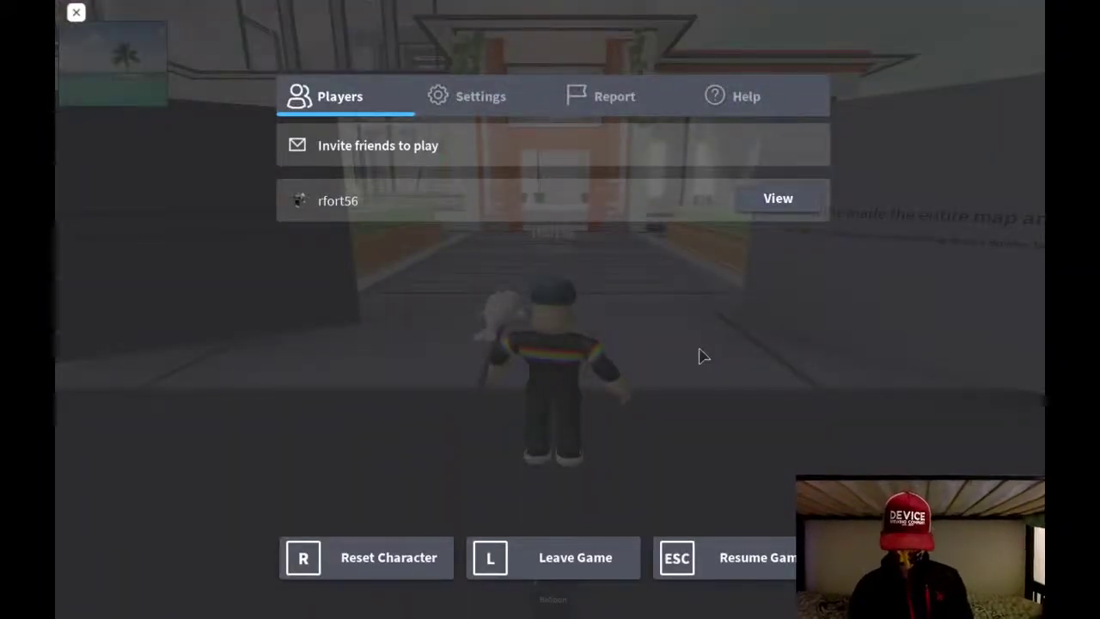
{"action": "key", "text": "Escape"}
{"action": "key", "text": "Escape"}
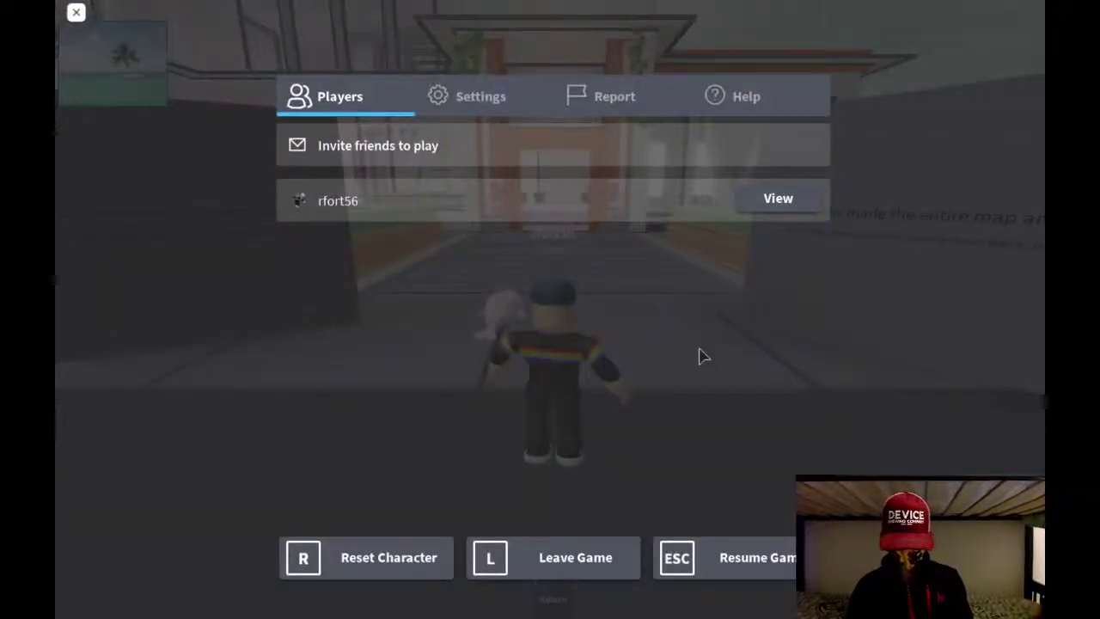
{"action": "key", "text": "l"}
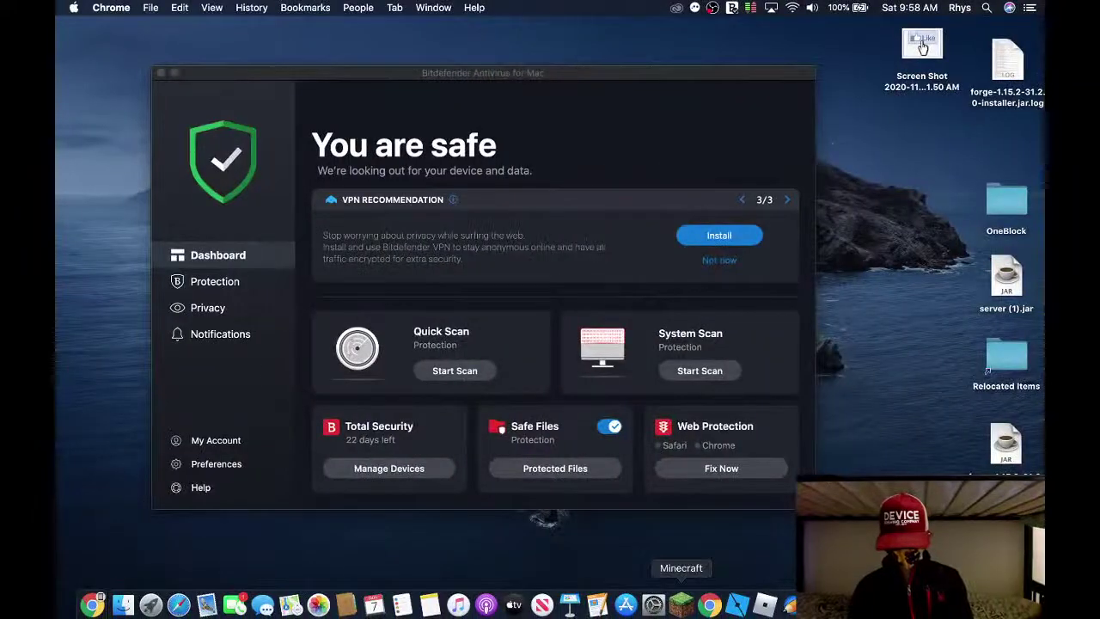
Switch back to Chrome and relaunch the Mono bata game, allowing the Roblox player's network connection
{"action": "left_click", "coordinate": [709, 604]}
{"action": "left_click", "coordinate": [616, 372]}
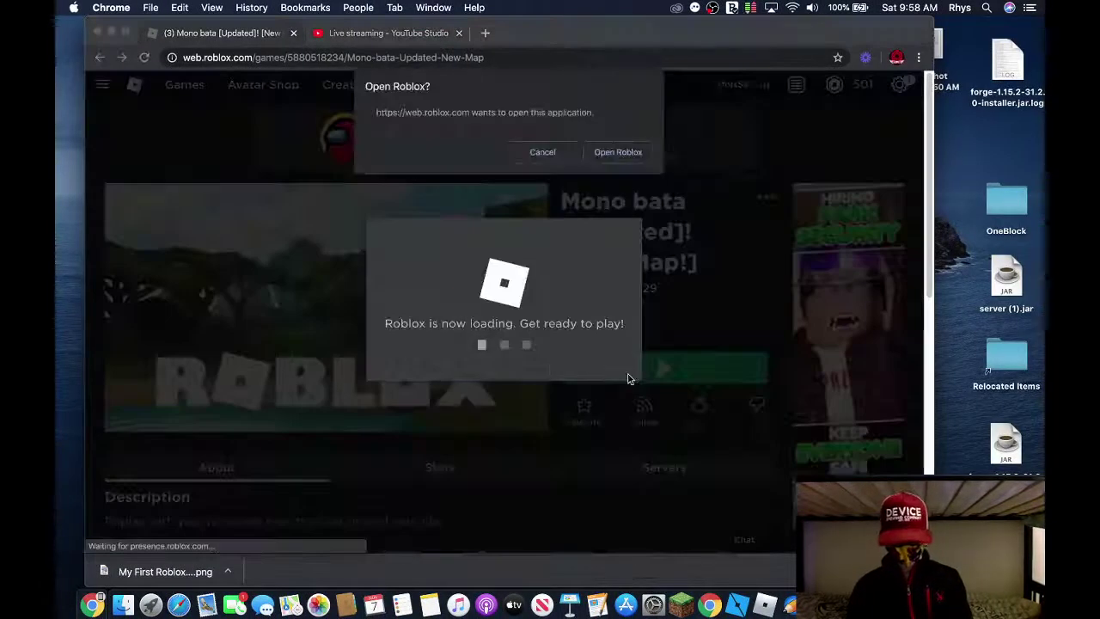
{"action": "left_click", "coordinate": [637, 150]}
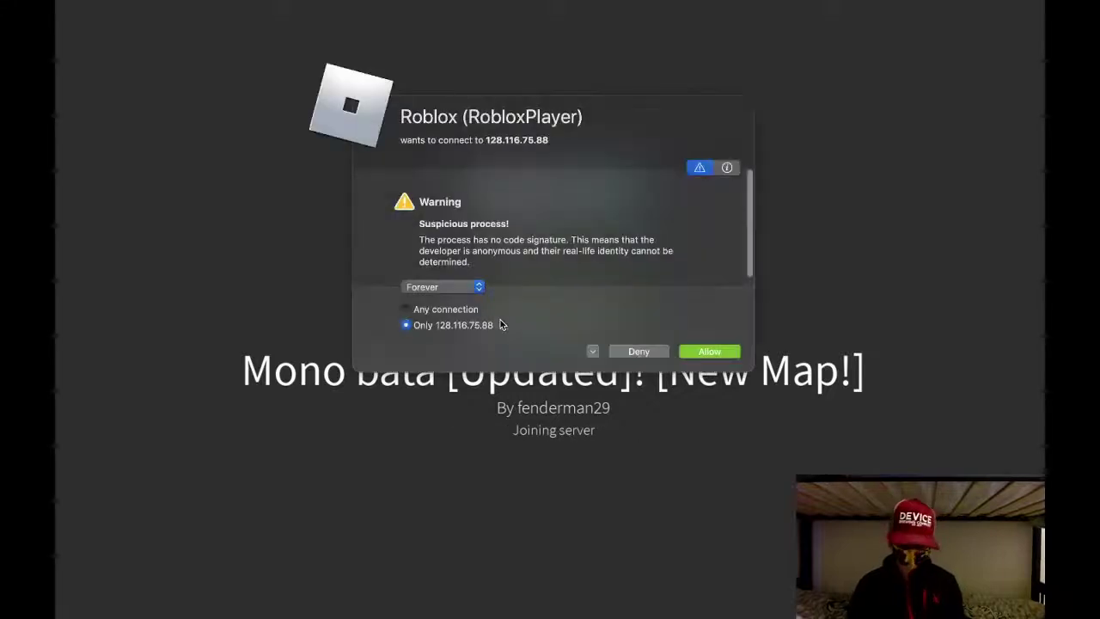
{"action": "left_click", "coordinate": [699, 352]}
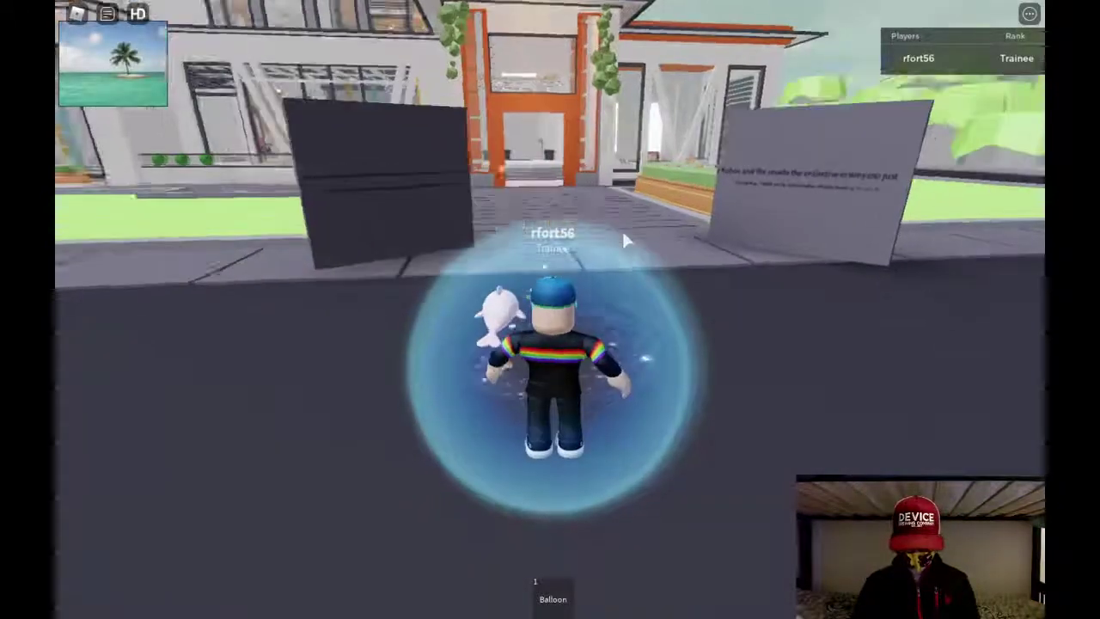
Walk the avatar between the signs and through the orange entrance into the restaurant lobby, hiding the player list
{"action": "right_click_drag", "start_coordinate": [624, 240], "coordinate": [625, 240]}
{"action": "key", "text": "w"}
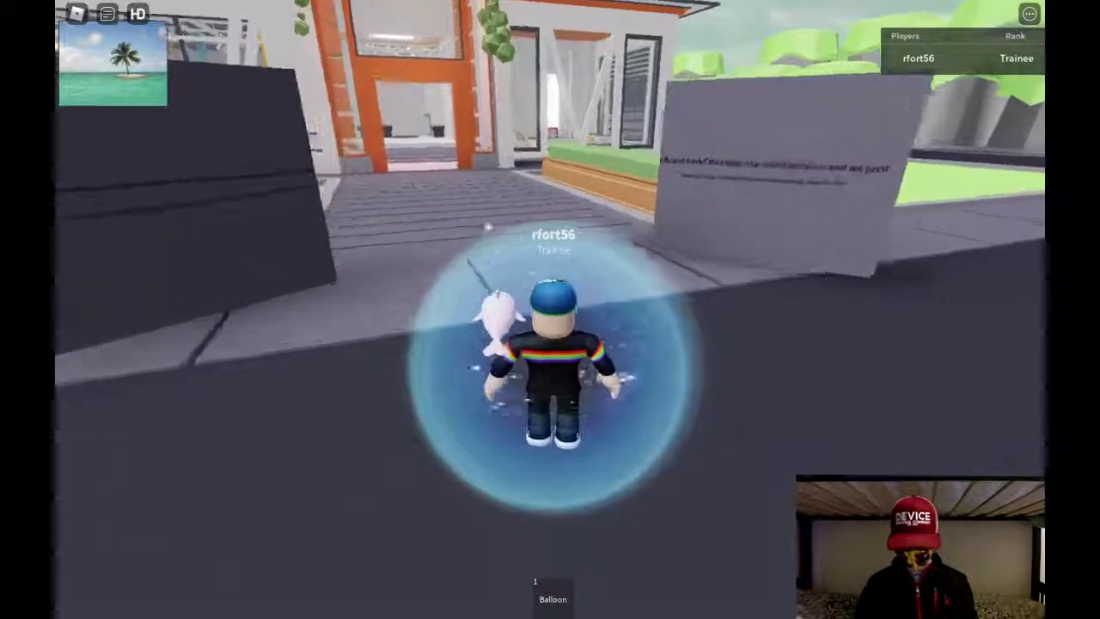
{"action": "key", "text": "w"}
{"action": "key", "text": "d"}
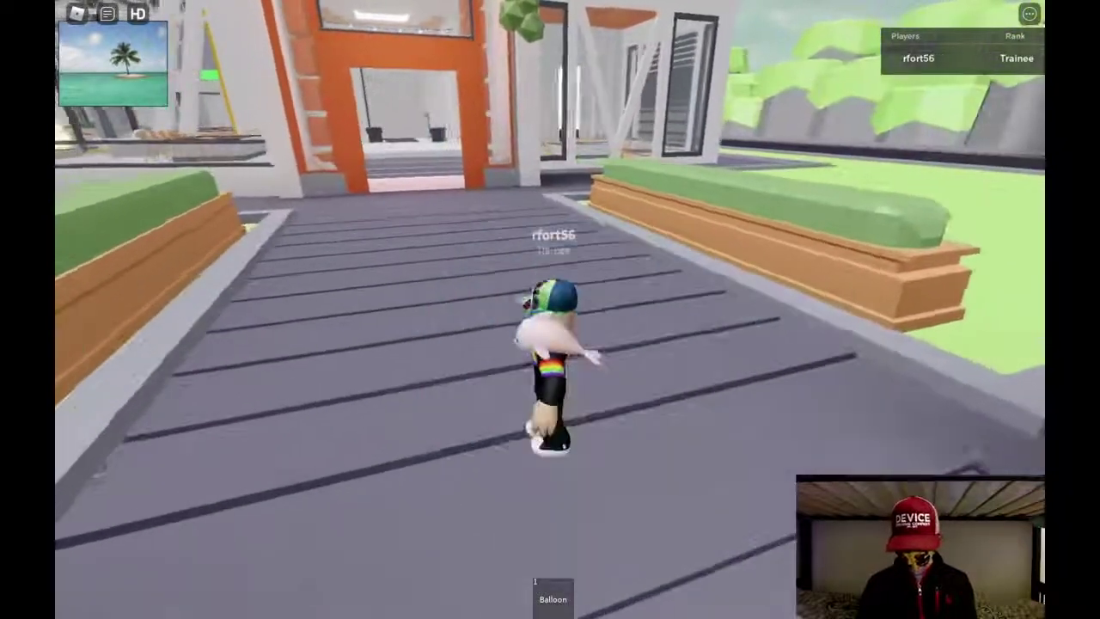
{"action": "key", "text": "w"}
{"action": "key", "text": "Tab"}
{"action": "key", "text": "a"}
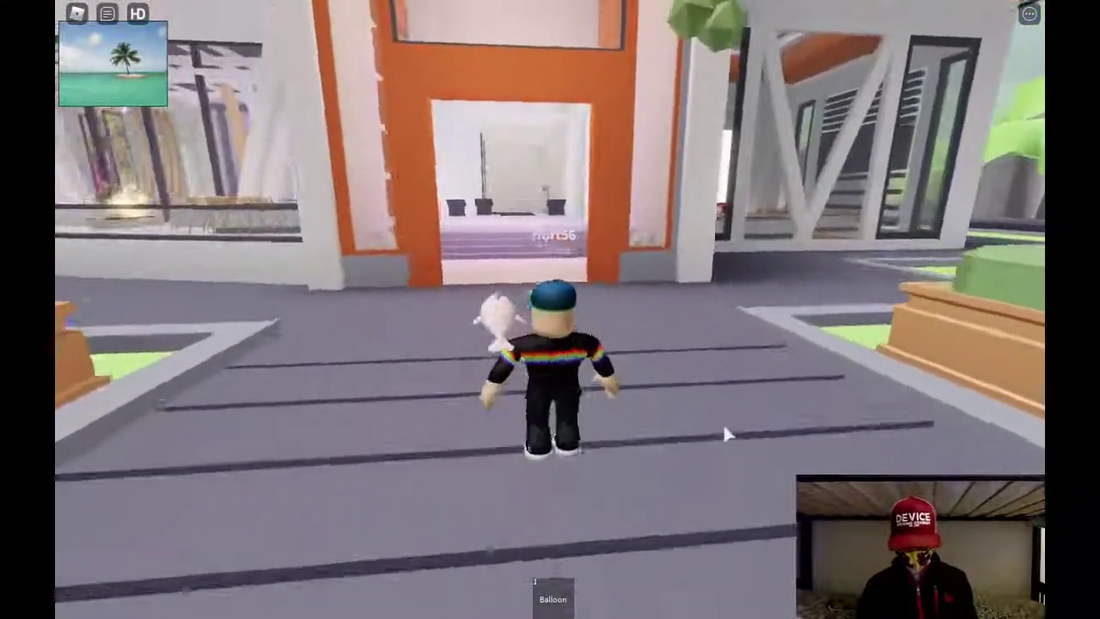
{"action": "key", "text": "w"}
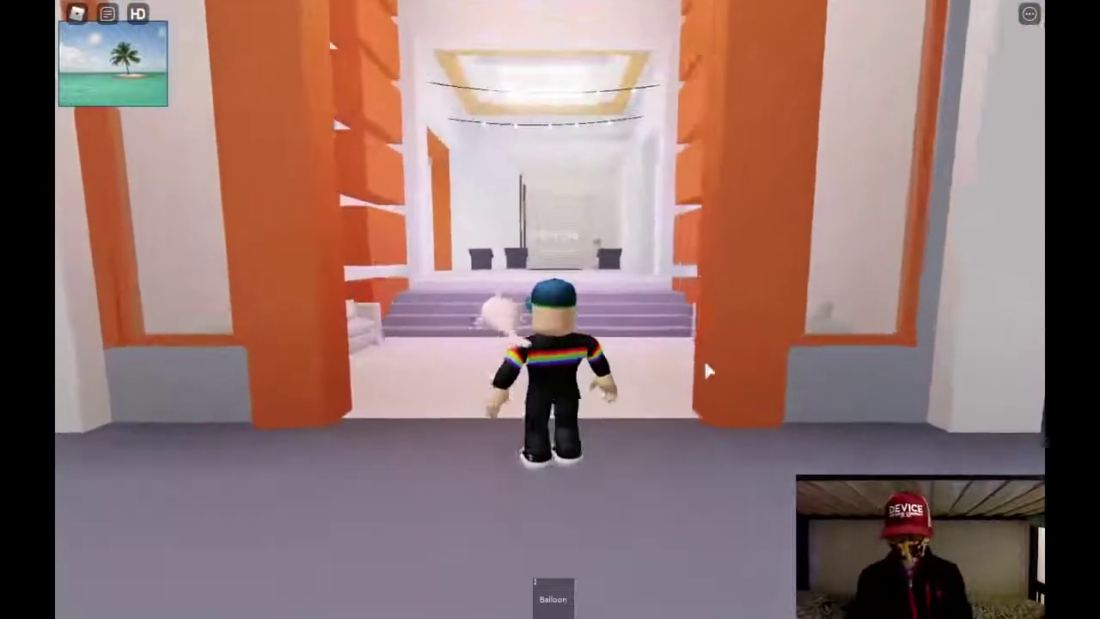
{"action": "key", "text": "w"}
{"action": "key", "text": "s"}
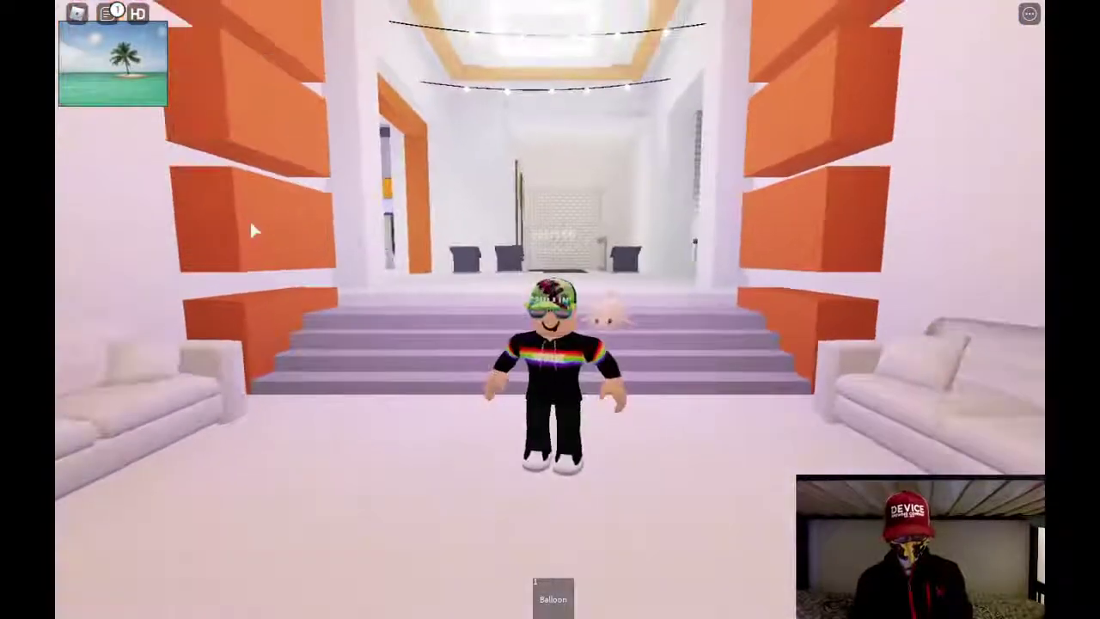
Check the in-game chat for new messages, close it, and walk the avatar back to the entrance doorway
{"action": "left_click", "coordinate": [104, 14]}
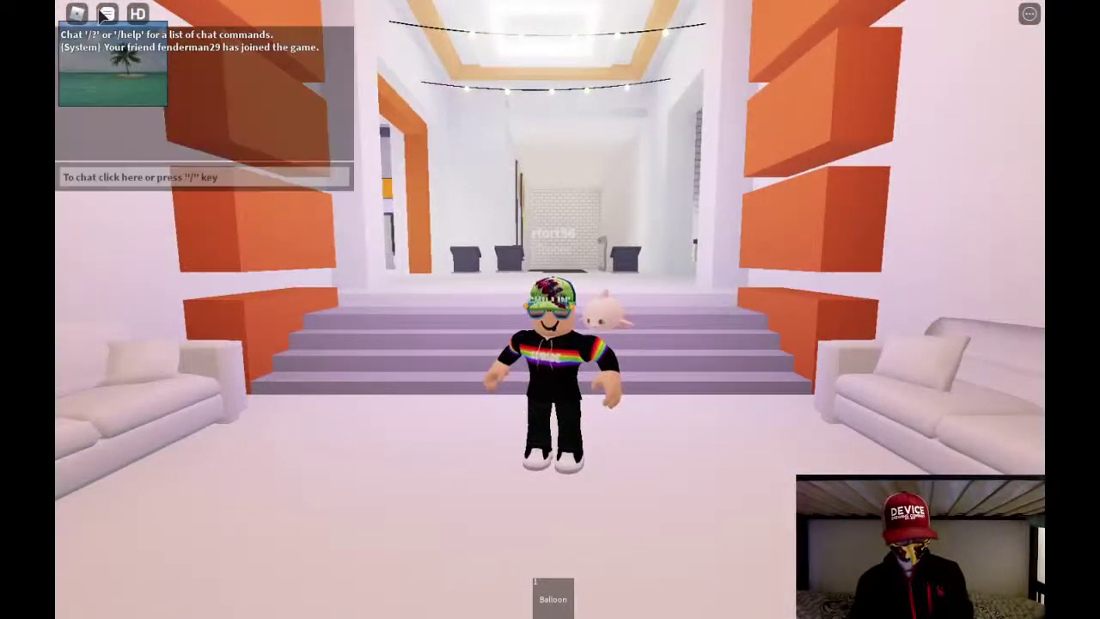
{"action": "left_click", "coordinate": [100, 12]}
{"action": "right_click_drag", "start_coordinate": [551, 178], "coordinate": [552, 178]}
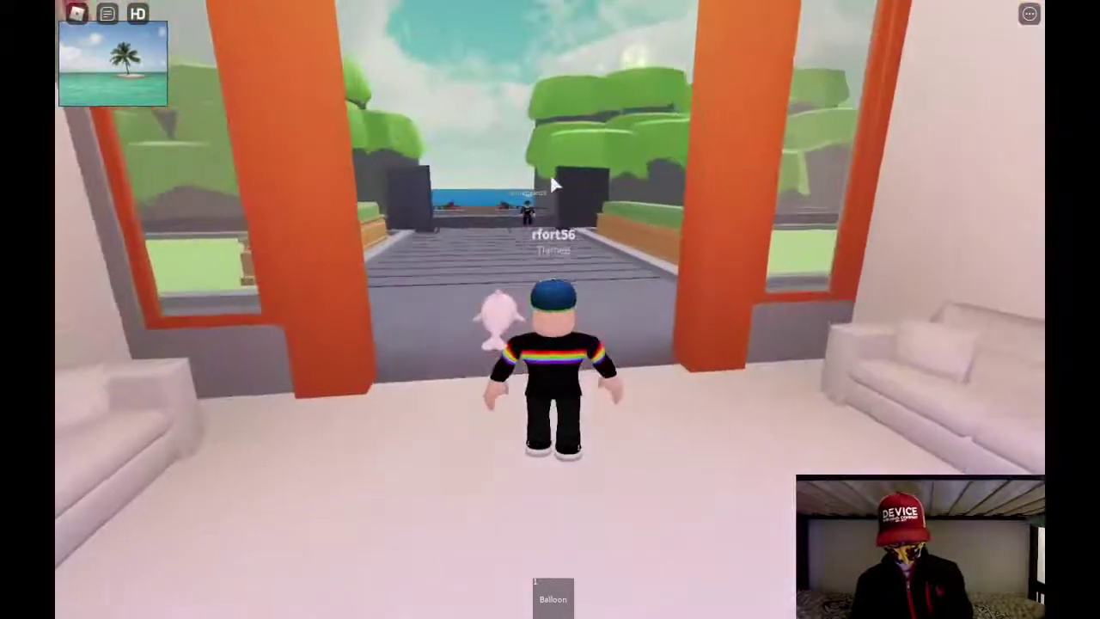
{"action": "key", "text": "w"}
{"action": "key", "text": "space"}
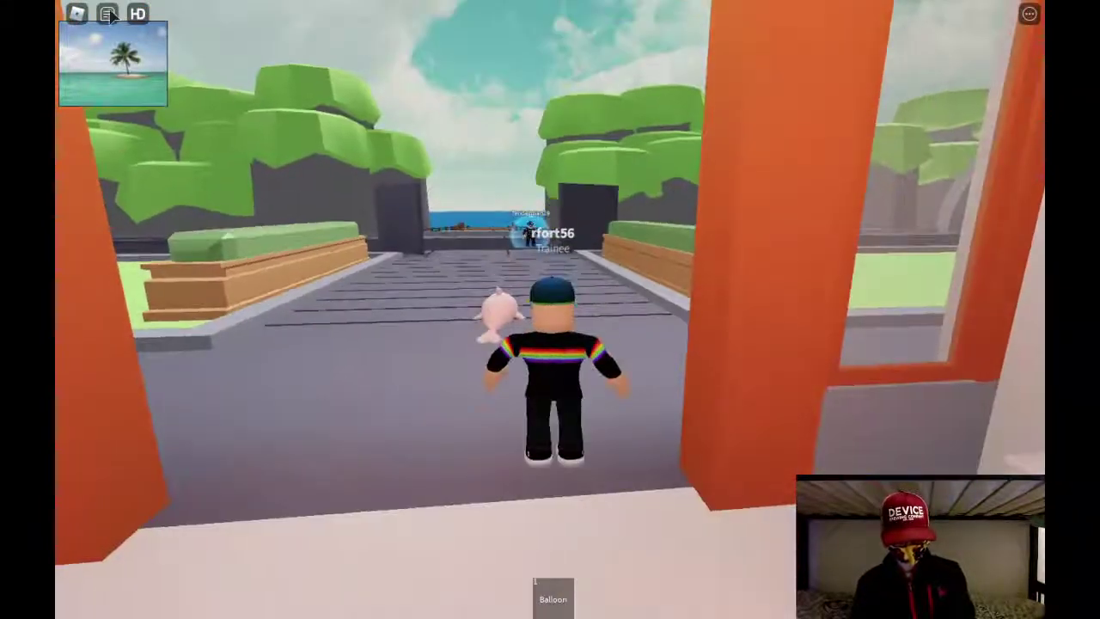
Send the chat message "hey are you watchin my stream" and walk the avatar back into the lobby
{"action": "left_click", "coordinate": [106, 14]}
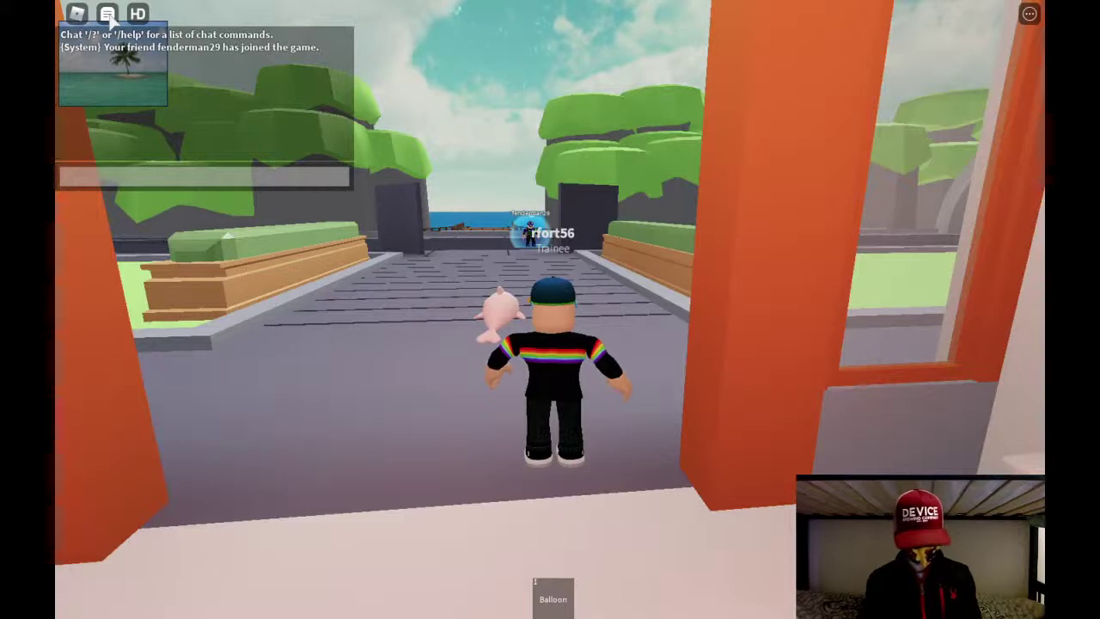
{"action": "type", "text": "hey are you watchin"}
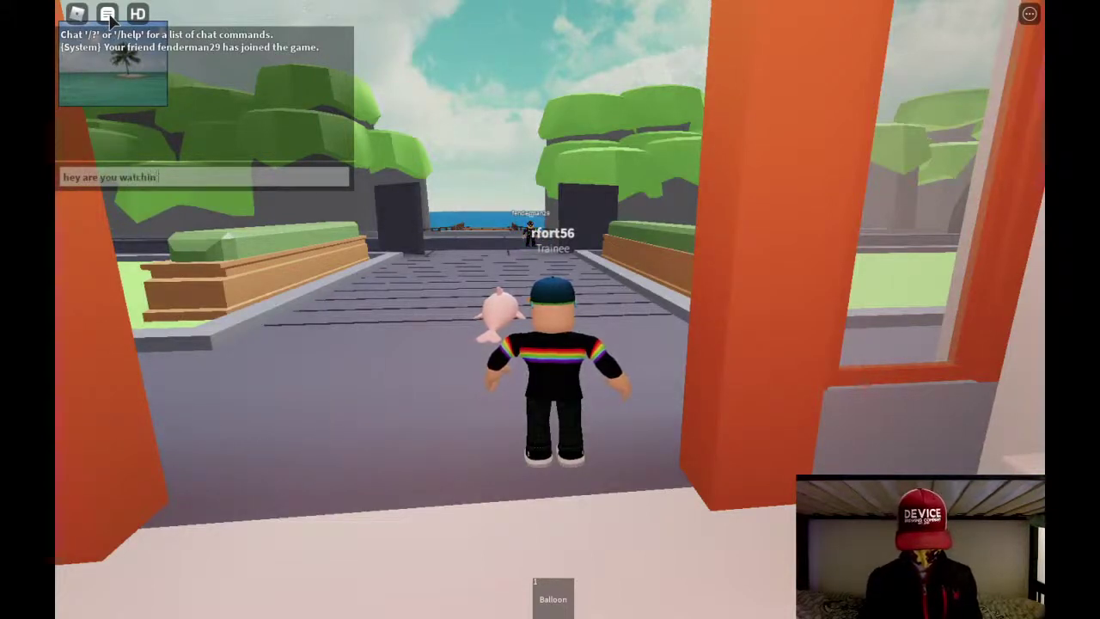
{"action": "type", "text": " my strea"}
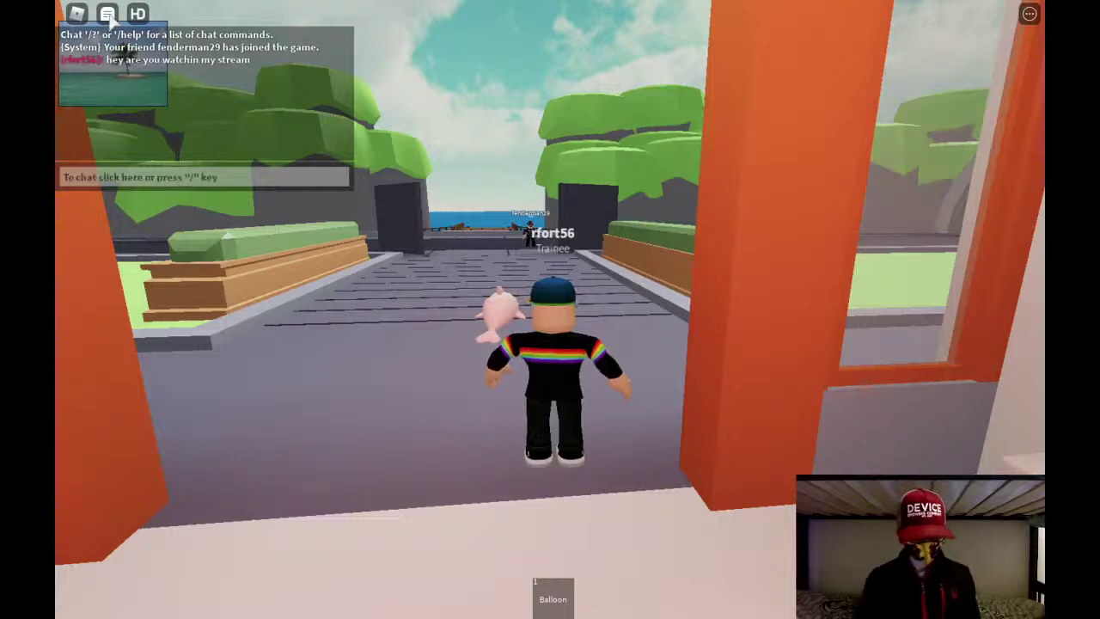
{"action": "type", "text": "s"}
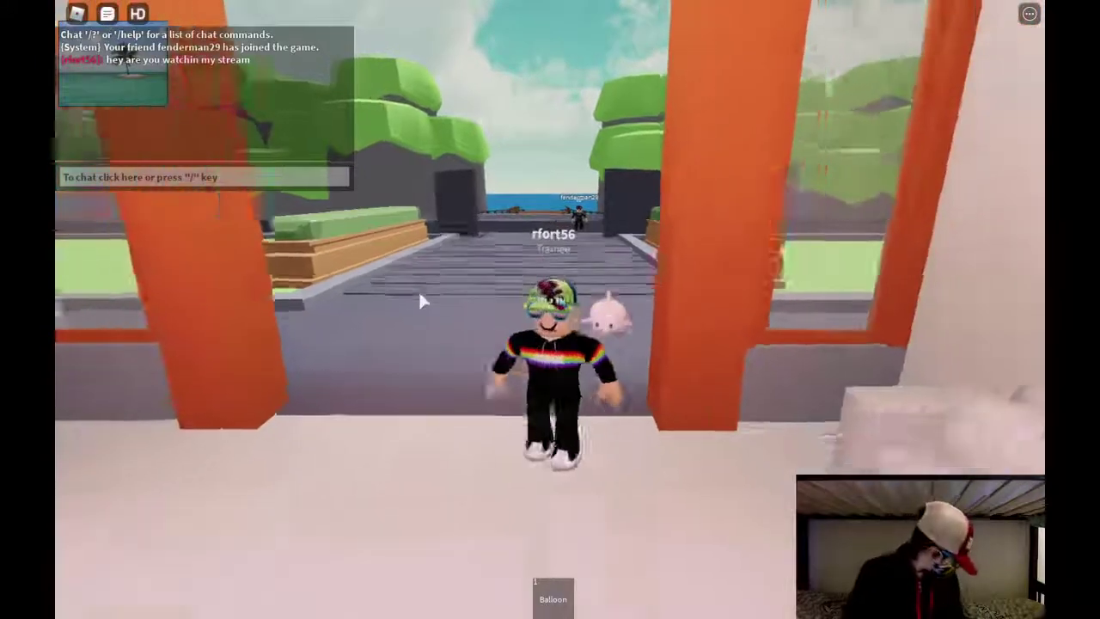
{"action": "type", "text": "dwa"}
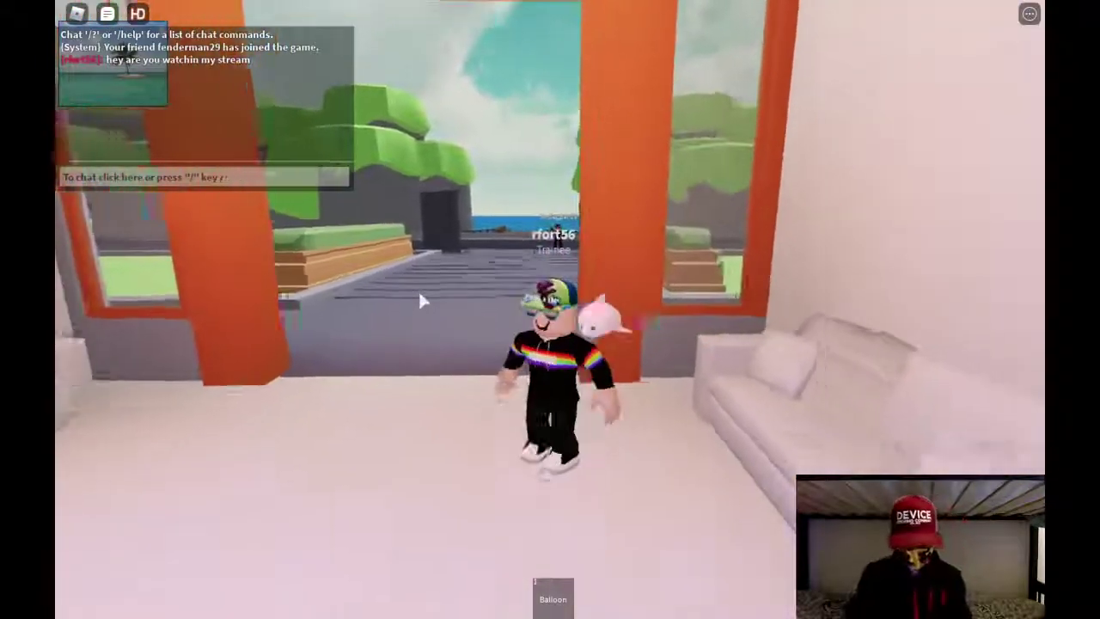
Walk the avatar from the lobby into the dining area and jump onto the table near the windows
{"action": "type", "text": "waw"}
{"action": "right_click_drag", "start_coordinate": [419, 291], "coordinate": [420, 292]}
{"action": "key", "text": "w"}
{"action": "key", "text": "d"}
{"action": "key", "text": "w"}
{"action": "key", "text": "space"}
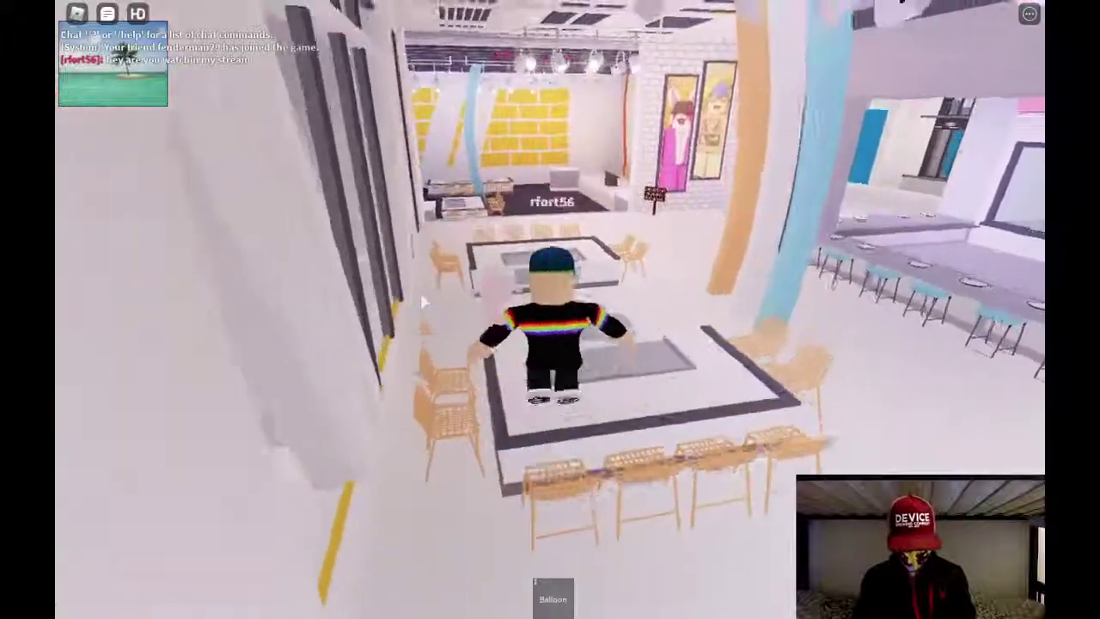
{"action": "key", "text": "w"}
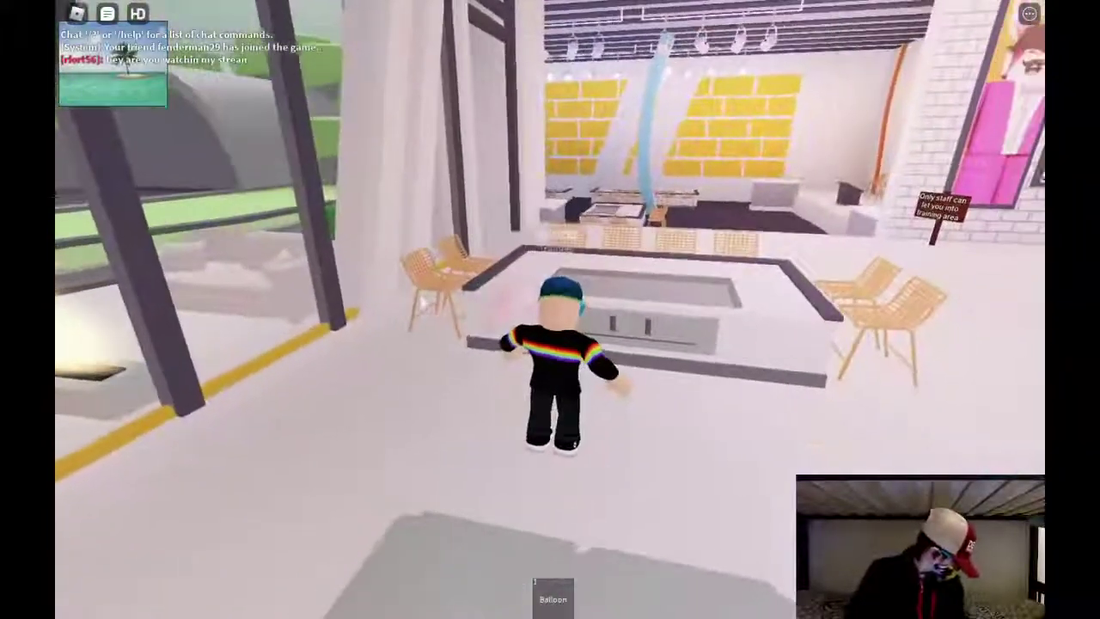
{"action": "key", "text": "space"}
{"action": "right_click_drag", "start_coordinate": [420, 295], "coordinate": [420, 295]}
{"action": "key", "text": "w"}
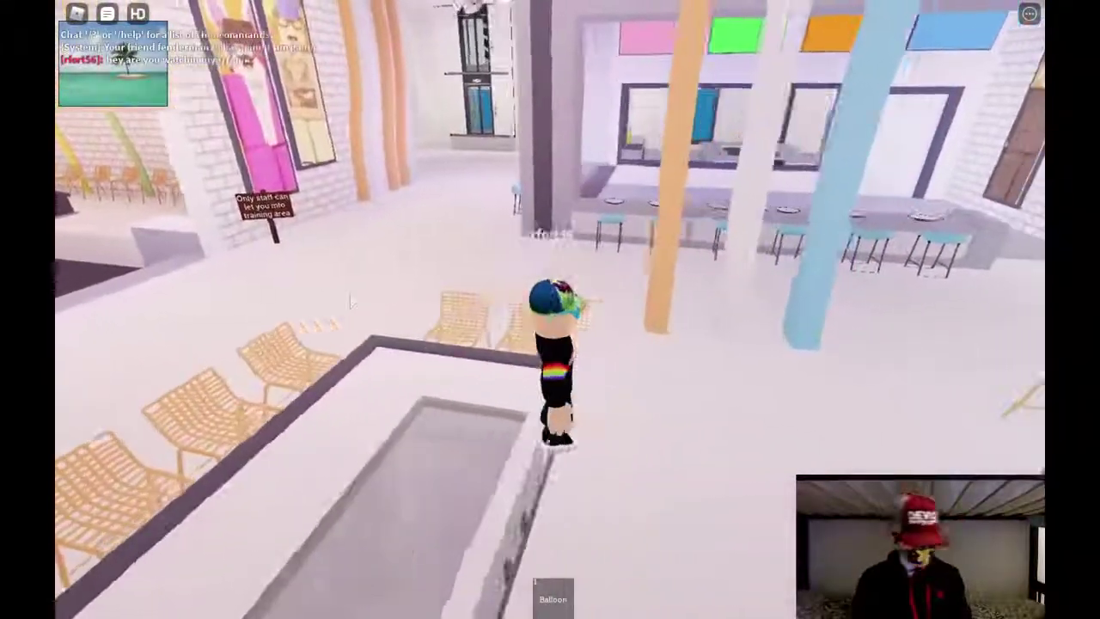
Move along the tabletop and send the chat message "thx"
{"action": "key", "text": "w"}
{"action": "key", "text": "a"}
{"action": "key", "text": "space"}
{"action": "type", "text": "s/thx"}
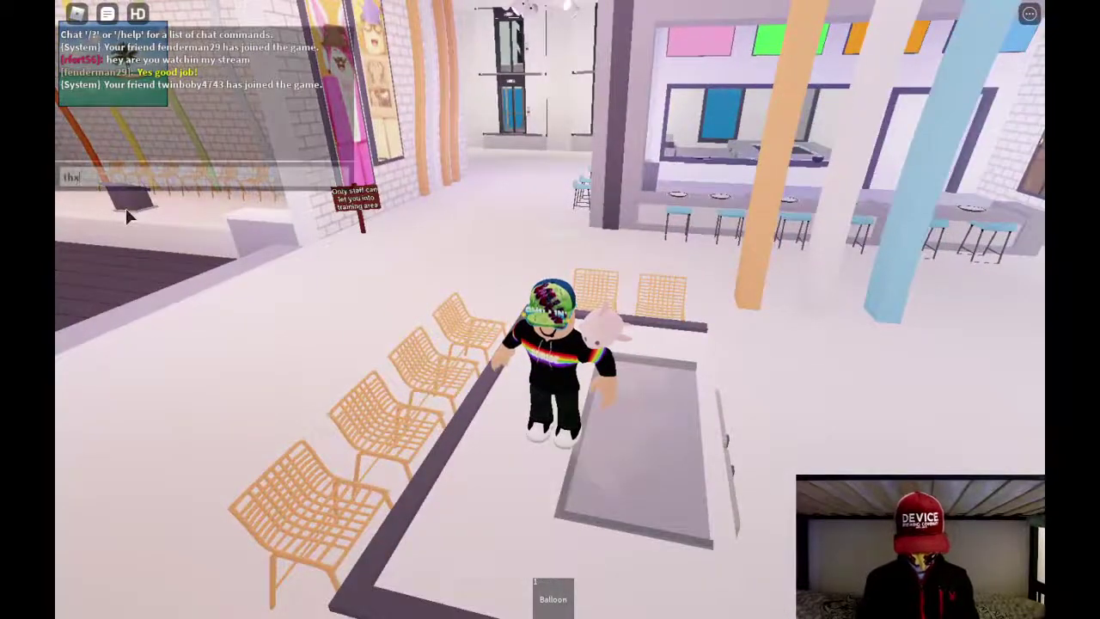
{"action": "key", "text": "Return"}
Walk the avatar off the table and across to the counter with the blue stools
{"action": "key", "text": "w"}
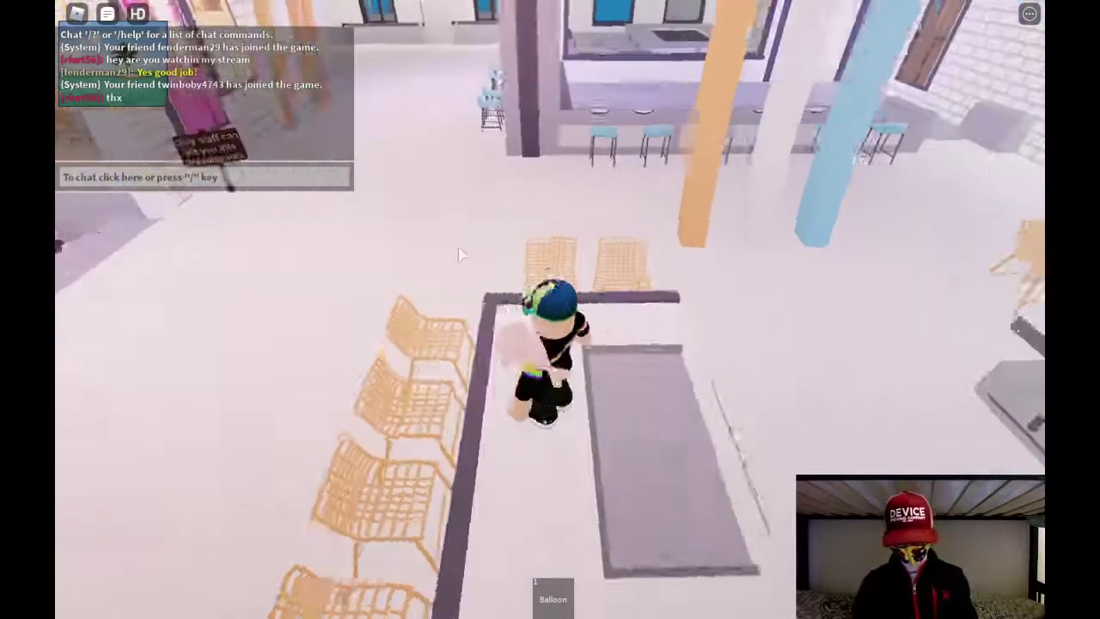
{"action": "key", "text": "d"}
{"action": "key", "text": "w"}
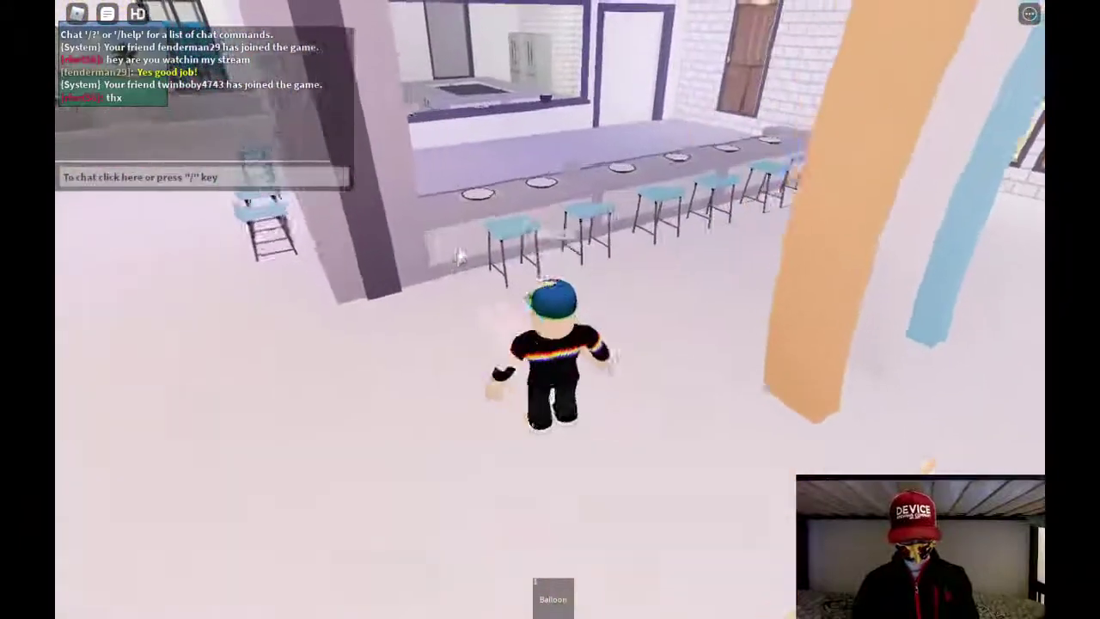
{"action": "key", "text": "d"}
{"action": "key", "text": "w"}
Walk the avatar back through the dining area to the inner edge of the orange entrance lobby
{"action": "mouse_move", "coordinate": [349, 253]}
{"action": "right_mouse_down"}
{"action": "mouse_move", "coordinate": [334, 251]}
{"action": "mouse_move", "coordinate": [350, 252]}
{"action": "right_mouse_up"}
{"action": "key", "text": "d"}
{"action": "key", "text": "w"}
{"action": "key", "text": "d"}
{"action": "key", "text": "a"}
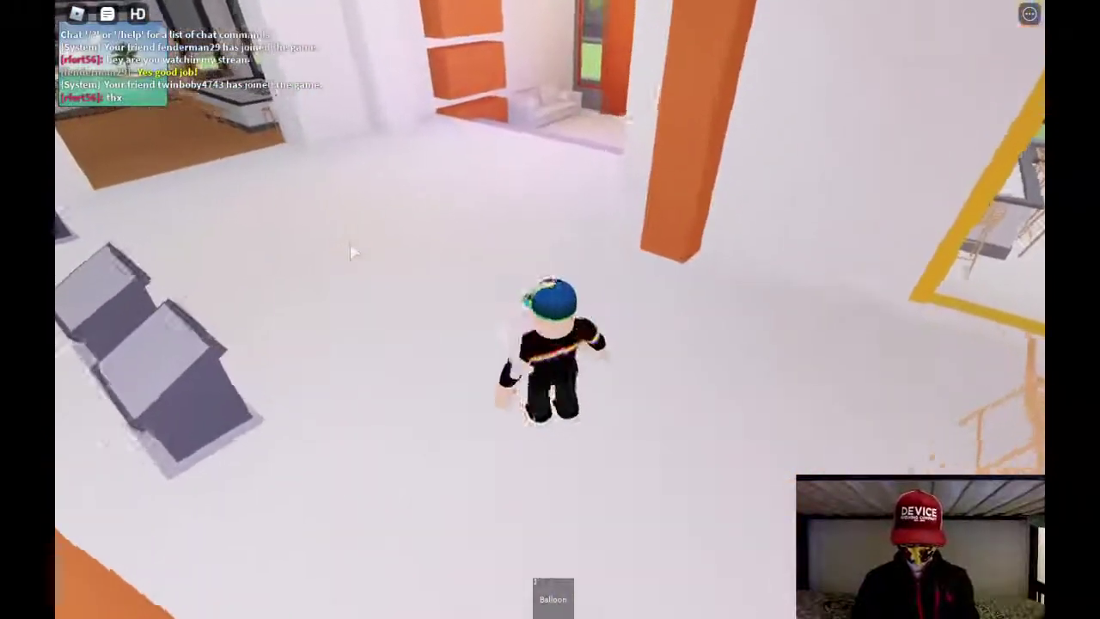
{"action": "key", "text": "s"}
{"action": "key", "text": "d"}
{"action": "key", "text": "a"}
{"action": "key", "text": "d"}
{"action": "key", "text": "a"}
{"action": "key", "text": "w"}
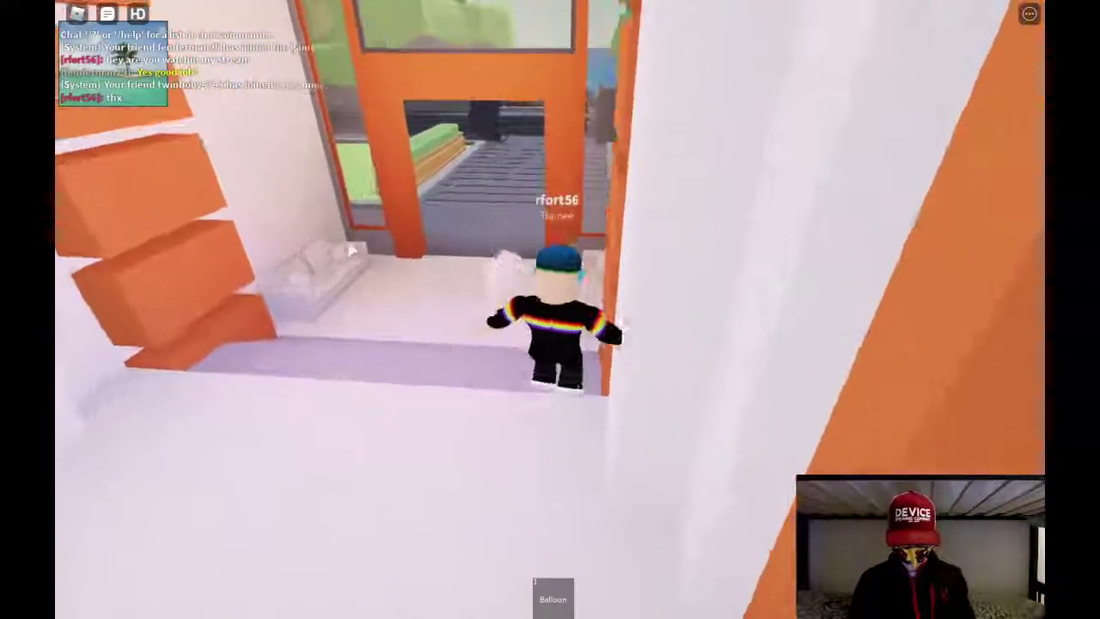
{"action": "key", "text": "a"}
Check the player list, hide it again, and send the chat message "follow me"
{"action": "left_click", "coordinate": [115, 174]}
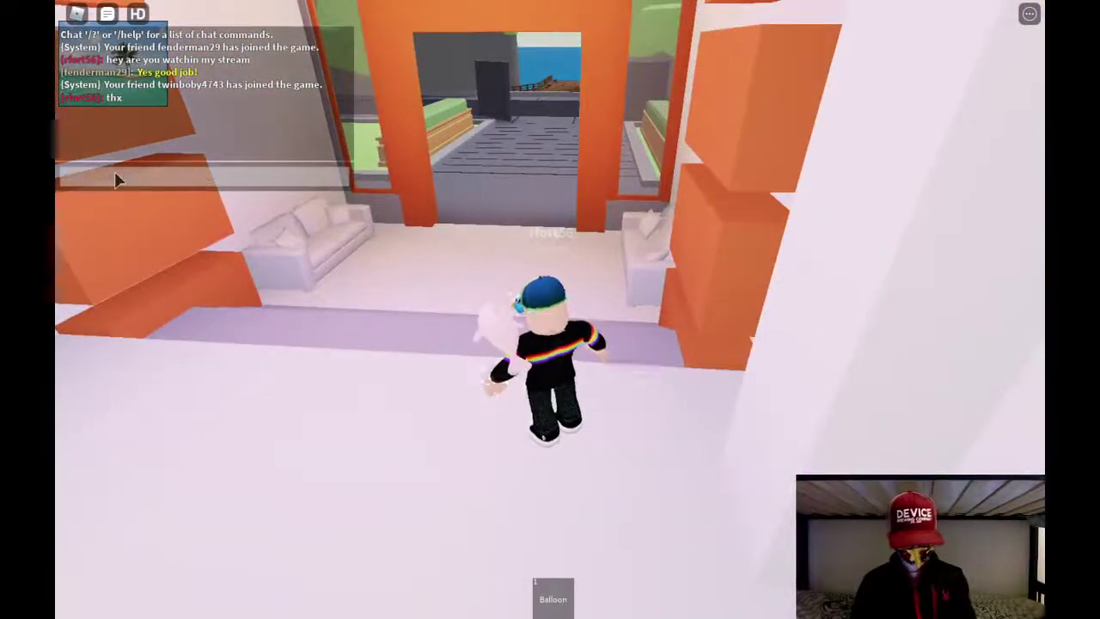
{"action": "type", "text": "hey dud"}
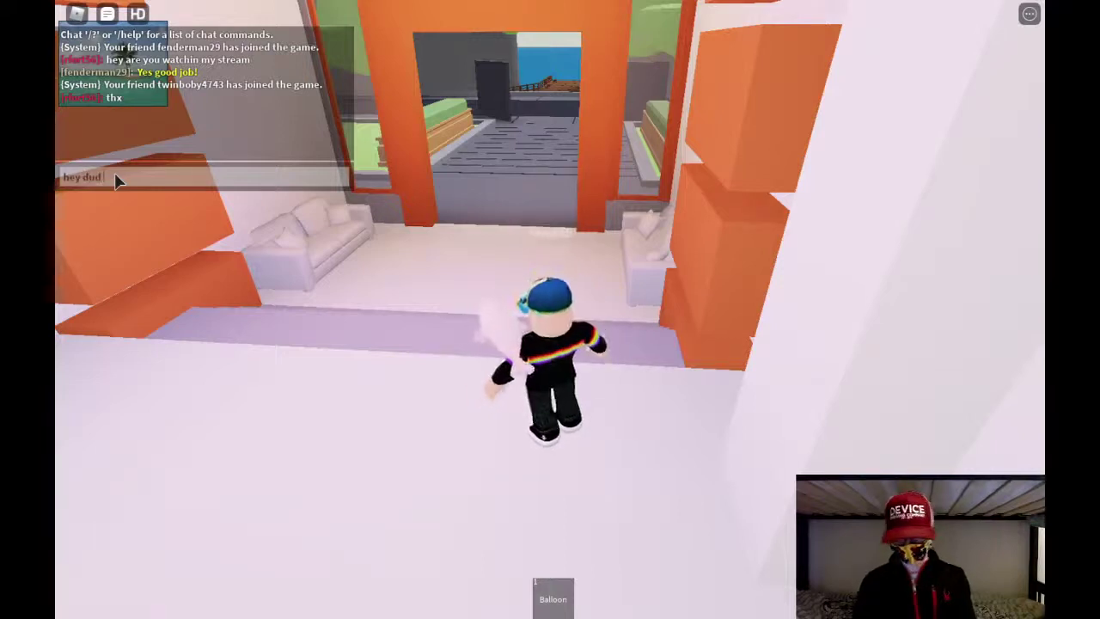
{"action": "key", "text": "Tab"}
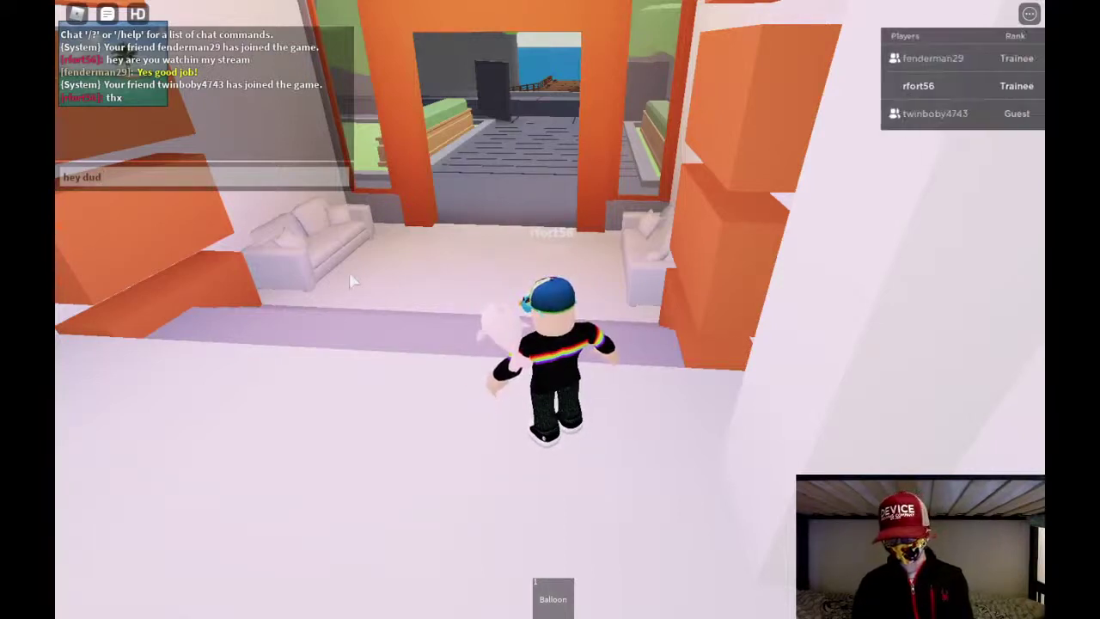
{"action": "key", "text": "Tab"}
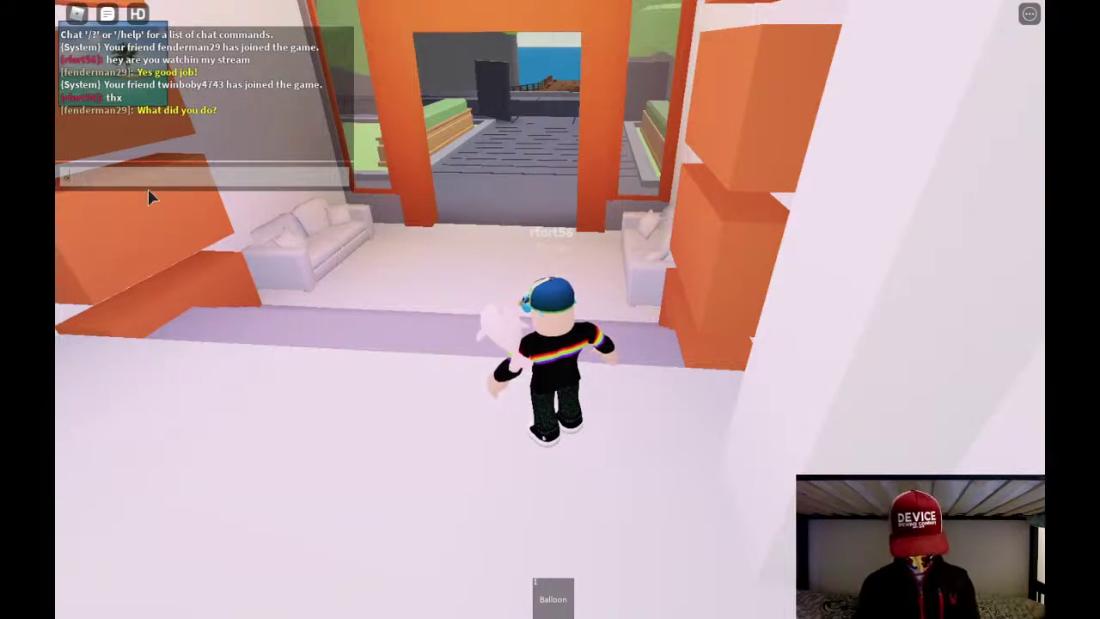
{"action": "type", "text": "follow me"}
{"action": "key", "text": "Return"}
Teleport the friend to the avatar with the ;bring command and activate ;noclip
{"action": "left_click", "coordinate": [146, 183]}
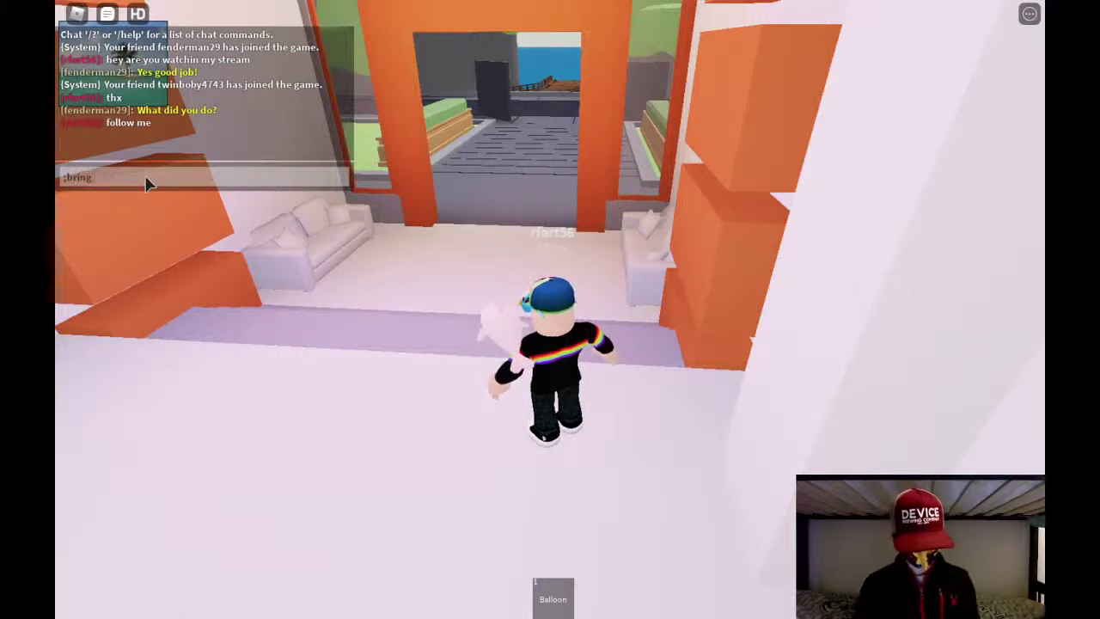
{"action": "type", "text": ";bring fen"}
{"action": "key", "text": "Return"}
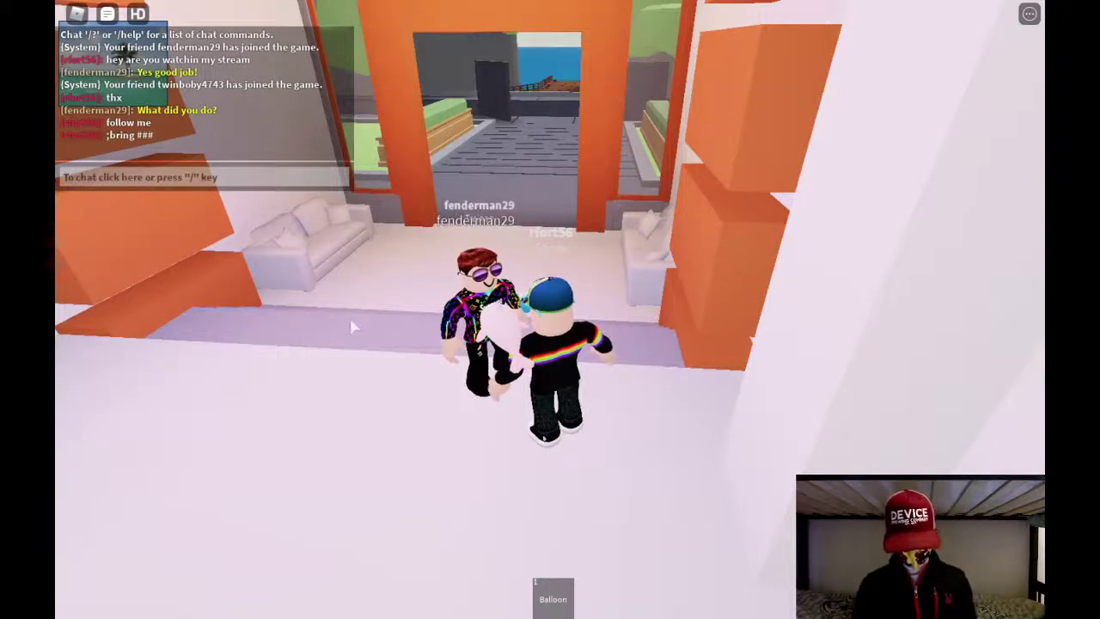
{"action": "type", "text": ";jaiclip"}
{"action": "key", "text": "Return"}
Fly the avatar out of the lobby up to the upper-floor dining room beside the orange lattice screen
{"action": "key", "text": "w"}
{"action": "right_click_drag", "start_coordinate": [445, 279], "coordinate": [453, 273]}
{"action": "key", "text": "s"}
{"action": "key", "text": "w"}
{"action": "key", "text": "w"}
{"action": "key", "text": "w"}
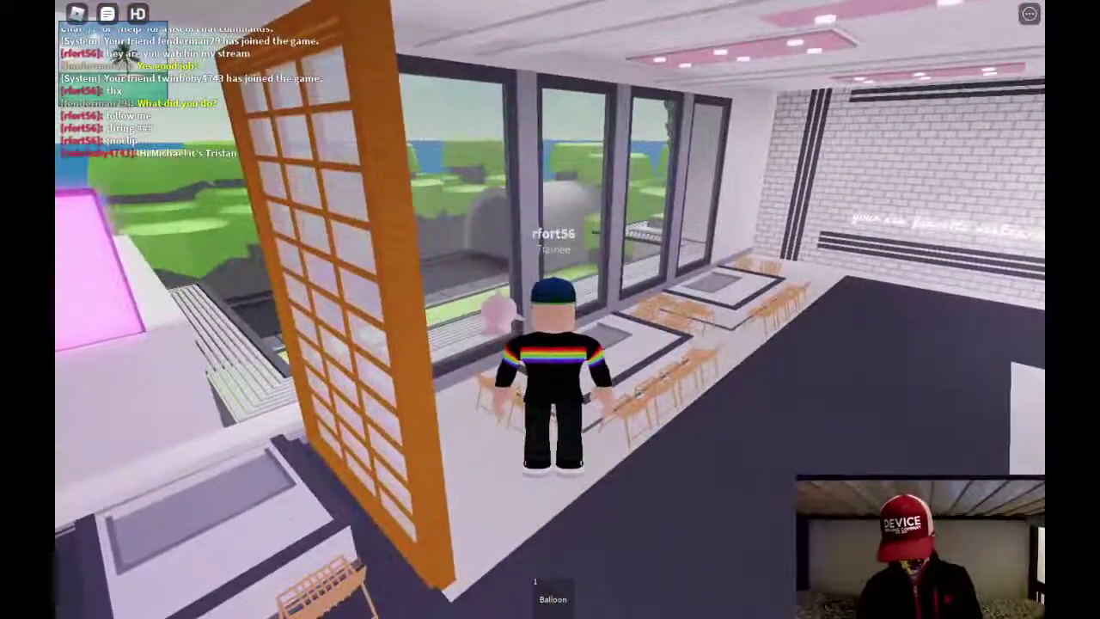
Land the avatar on the upper floor and teleport the friend there with the ;bring command
{"action": "key", "text": "e"}
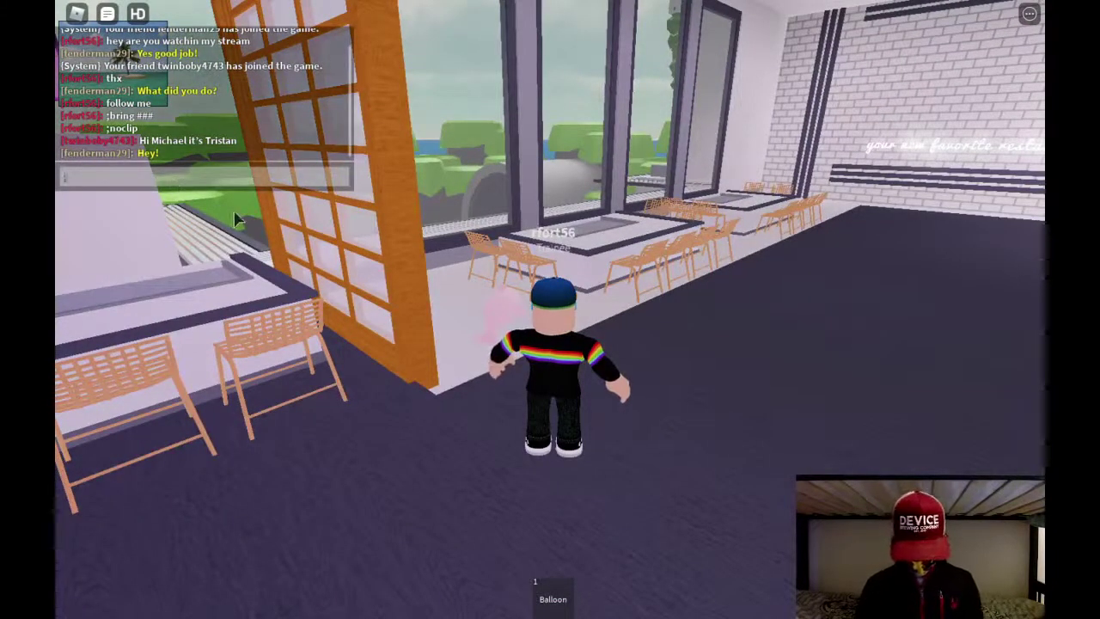
{"action": "type", "text": ";bring fen"}
{"action": "key", "text": "Return"}
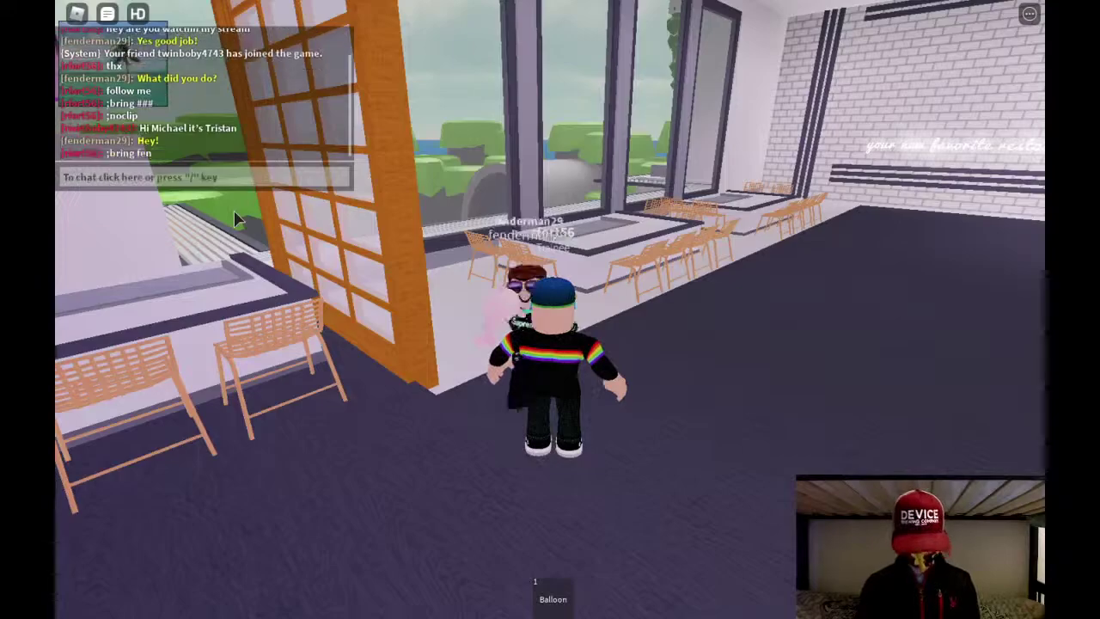
Move the avatar out of the upper dining room onto the slatted outdoor ledge above the lawn
{"action": "key", "text": "w"}
{"action": "right_click_drag", "start_coordinate": [595, 277], "coordinate": [597, 281]}
{"action": "key", "text": "w"}
{"action": "key", "text": "w"}
{"action": "key", "text": "w"}
{"action": "key", "text": "w"}
{"action": "key", "text": "w"}
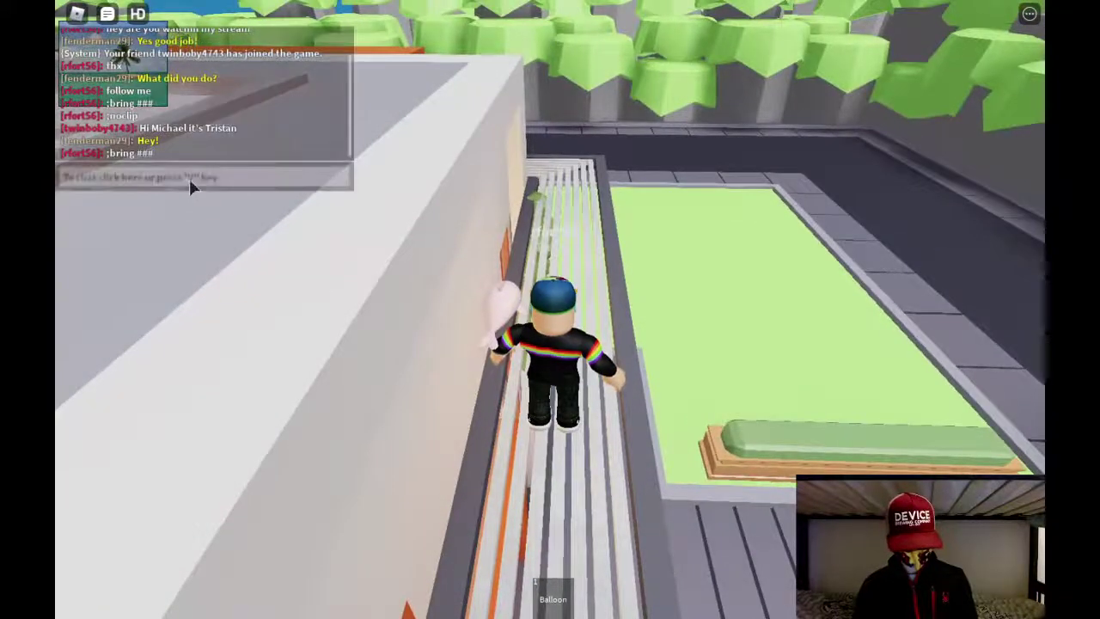
Send the chat messages "hey twin" and "im doin a livestream" while moving along the roof ledge
{"action": "type", "text": "win"}
{"action": "key", "text": "Return"}
{"action": "key", "text": "w"}
{"action": "key", "text": "w"}
{"action": "right_click_drag", "start_coordinate": [632, 356], "coordinate": [632, 357]}
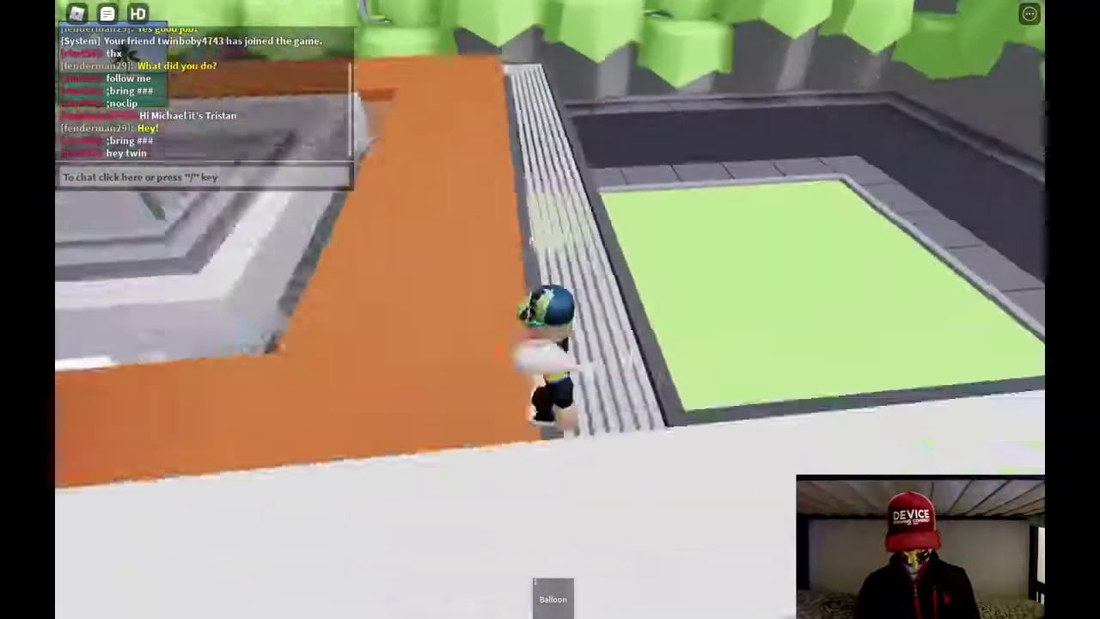
{"action": "left_click", "coordinate": [243, 181]}
{"action": "key", "text": "slash"}
{"action": "type", "text": "im doin a livestream"}
{"action": "key", "text": "Return"}
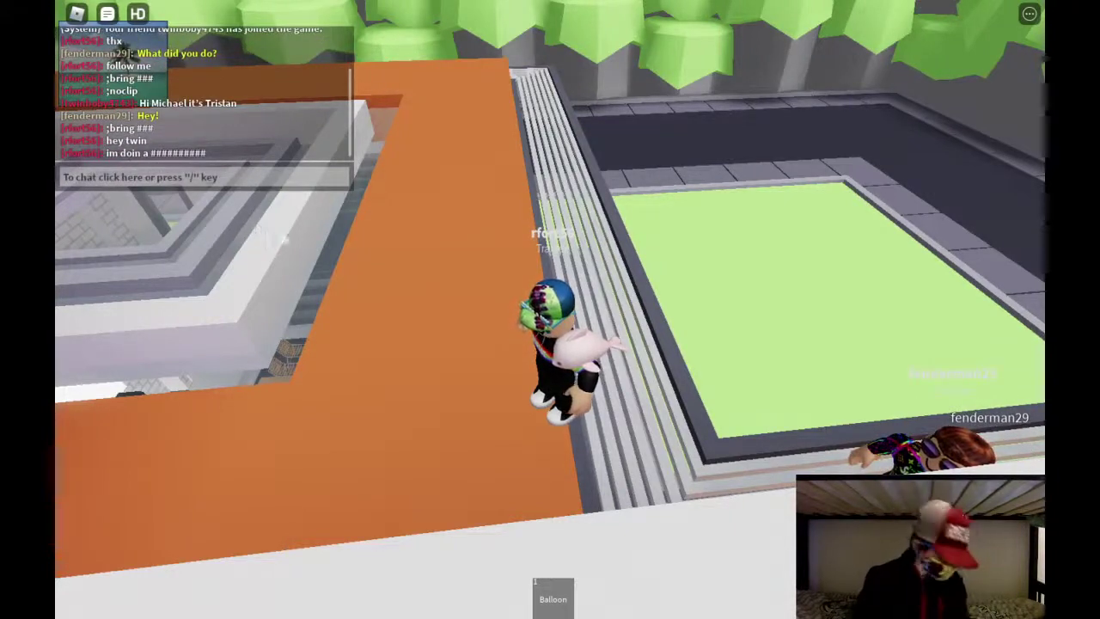
Walk the avatar around the roof to the slatted ledge beside the orange border and skylight
{"action": "right_click_drag", "start_coordinate": [540, 257], "coordinate": [532, 296]}
{"action": "key", "text": "w"}
{"action": "key", "text": "a"}
{"action": "key", "text": "w"}
{"action": "key", "text": "w"}
{"action": "key", "text": "a"}
{"action": "key", "text": "w"}
{"action": "key", "text": "s"}
{"action": "key", "text": "w"}
{"action": "key", "text": "w"}
{"action": "mouse_move", "coordinate": [175, 62]}
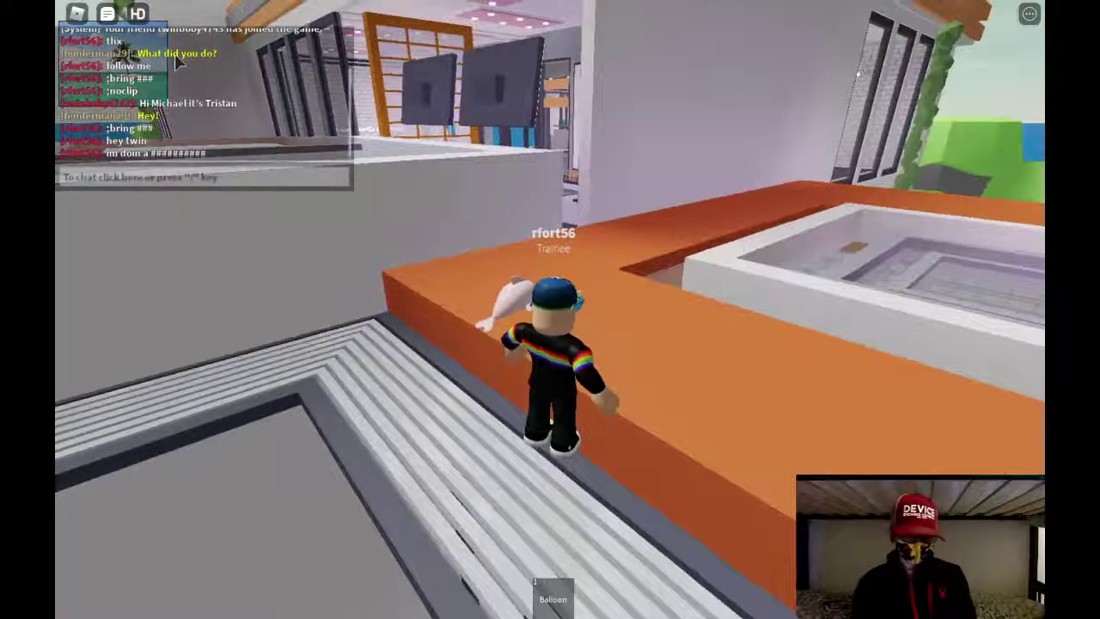
Check the map in Roblox Studio and the Mono bata page in Chrome, and return to the running game
{"action": "key", "text": "ctrl+Up"}
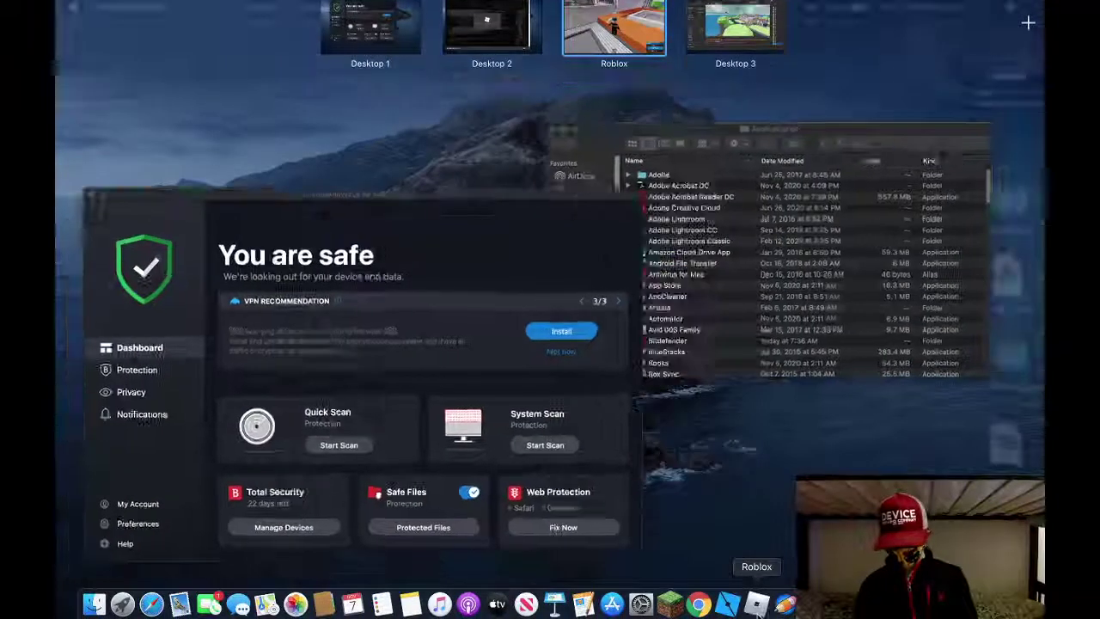
{"action": "left_click", "coordinate": [757, 604]}
{"action": "key", "text": "ctrl+Up"}
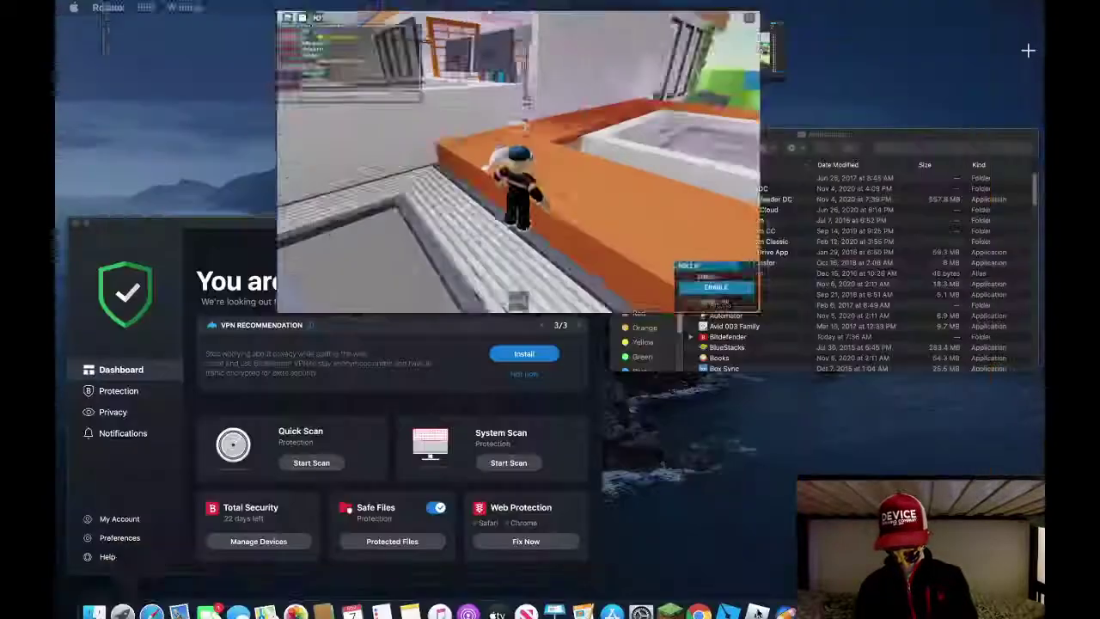
{"action": "left_click", "coordinate": [728, 604]}
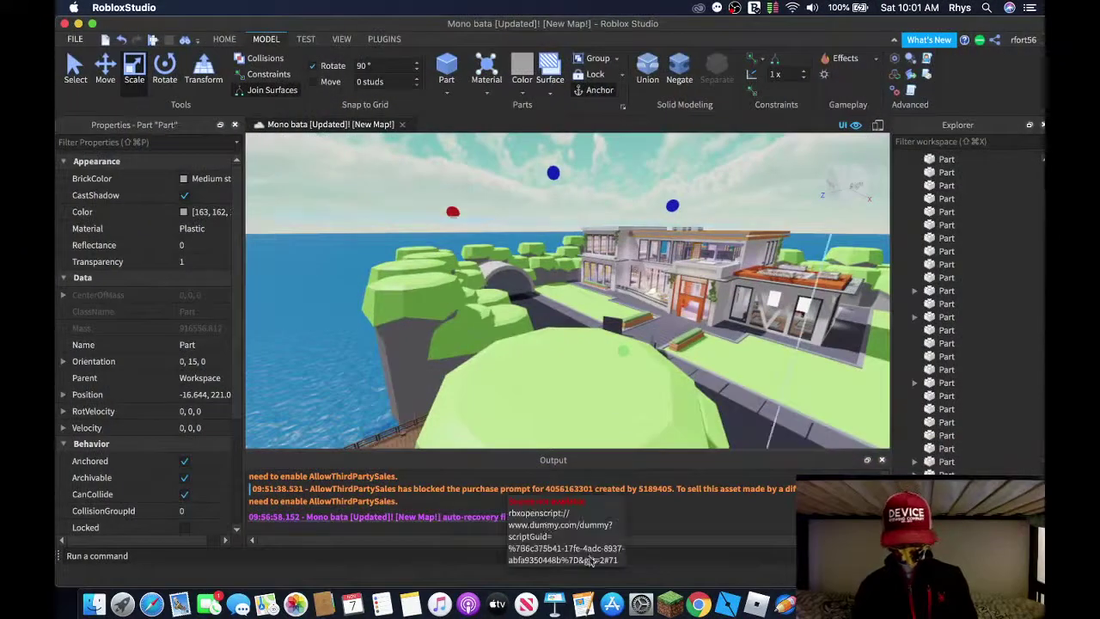
{"action": "left_click", "coordinate": [698, 604]}
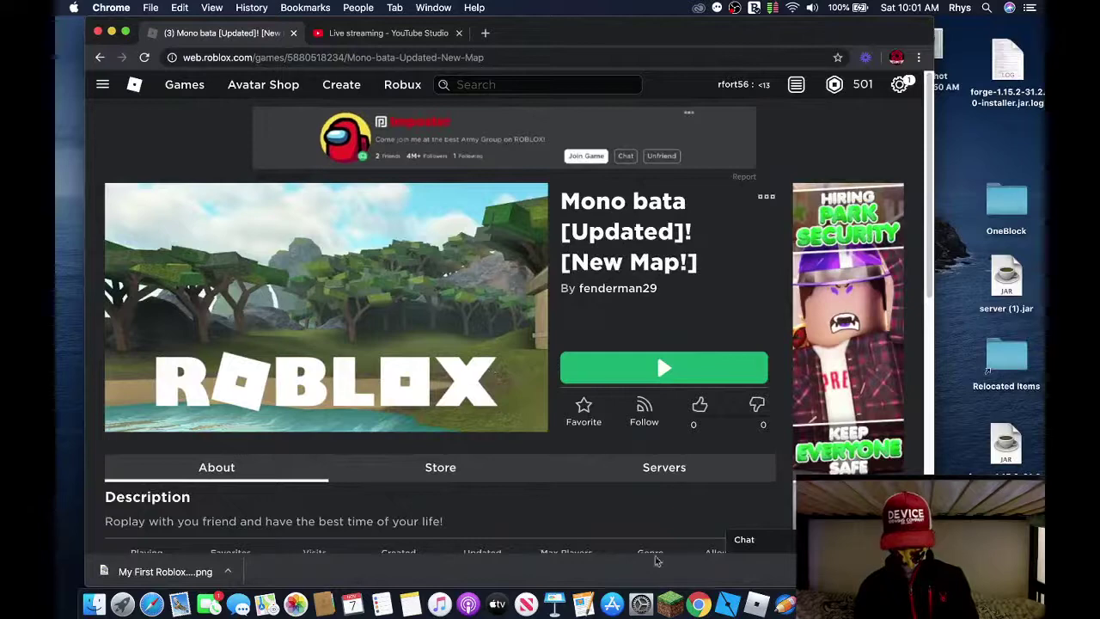
{"action": "left_click", "coordinate": [727, 604]}
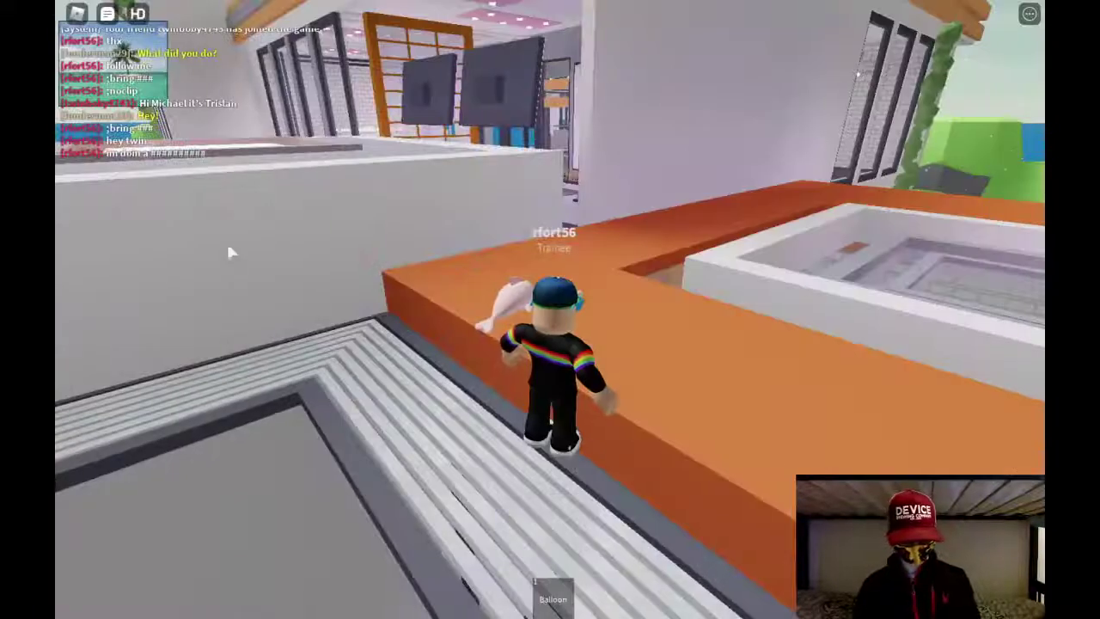
Send the chat message "i have to shutdown because i gorge=pot to dave"
{"action": "key", "text": "slash"}
{"action": "type", "text": "I have fi"}
{"action": "type", "text": "o shutdown"}
{"action": "type", "text": " because i"}
{"action": "type", "text": " gorge=jw"}
{"action": "type", "text": "t to dave"}
{"action": "key", "text": "Return"}
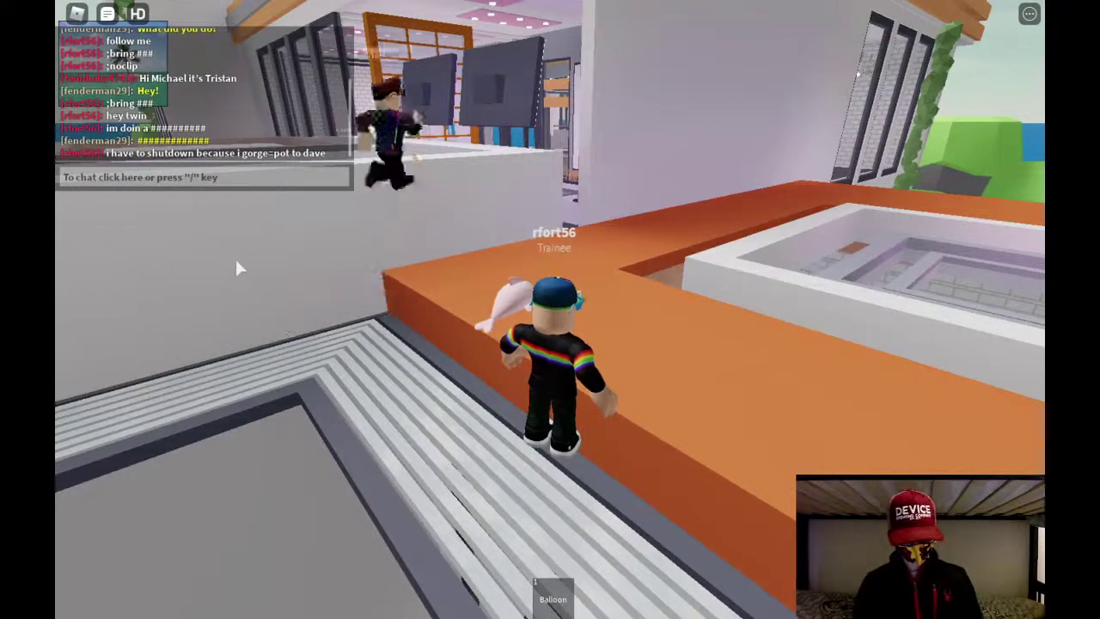
Send the chat message "that wasnt englih"
{"action": "key", "text": "slash"}
{"action": "type", "text": "that wi"}
{"action": "key", "text": "BackSpace"}
{"action": "type", "text": "asnt englih"}
{"action": "key", "text": "Return"}
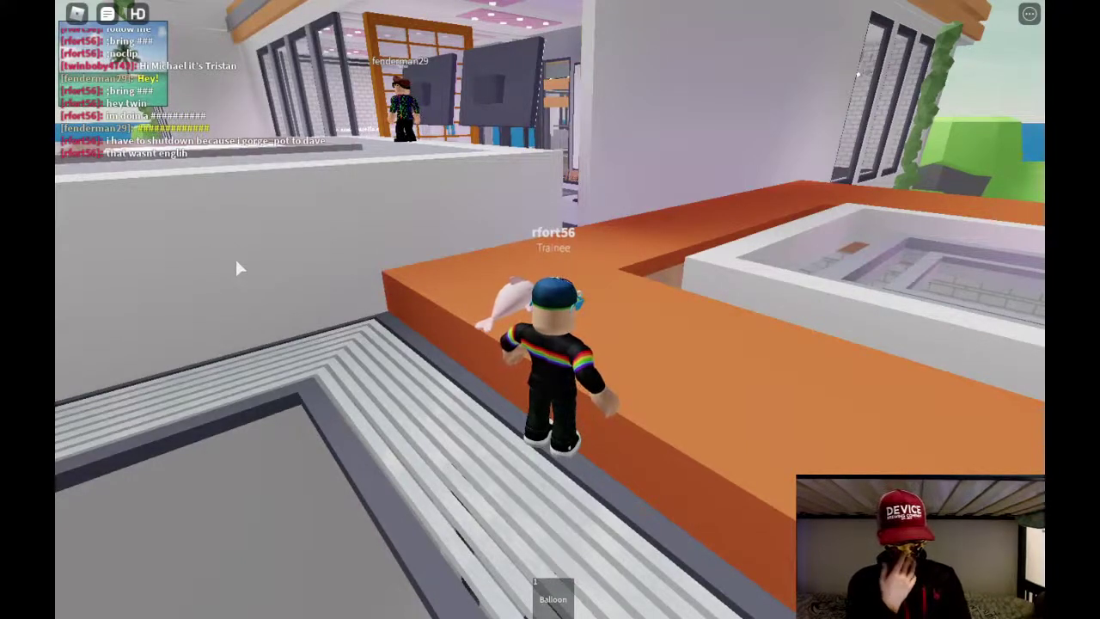
Send the chat message "because i forget to save"
{"action": "key", "text": "slash"}
{"action": "type", "text": "because i"}
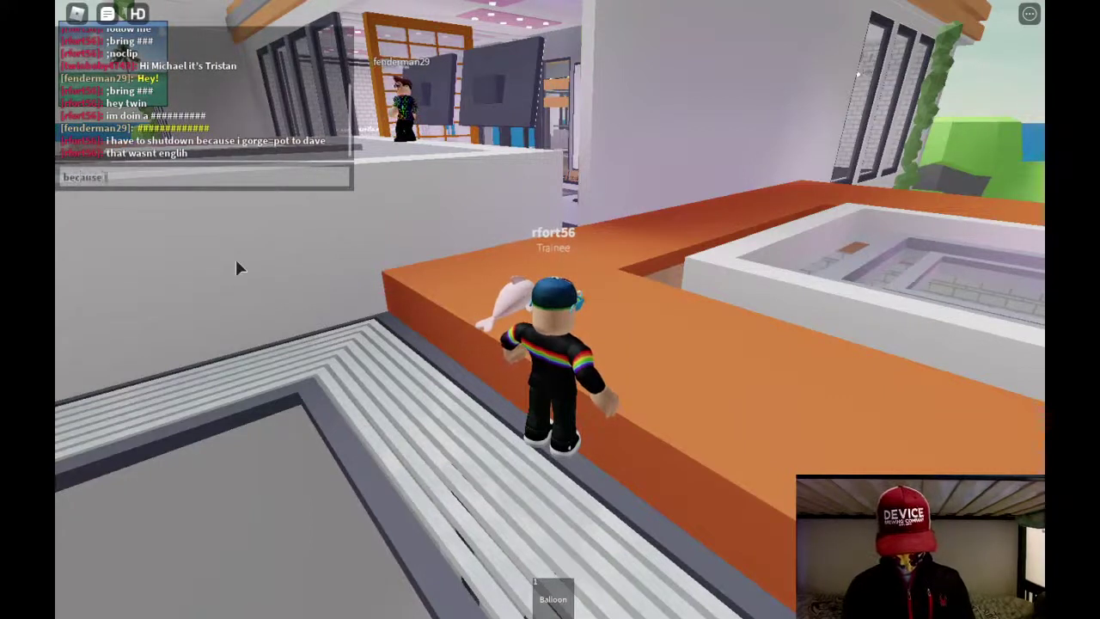
{"action": "type", "text": " lorget to sv"}
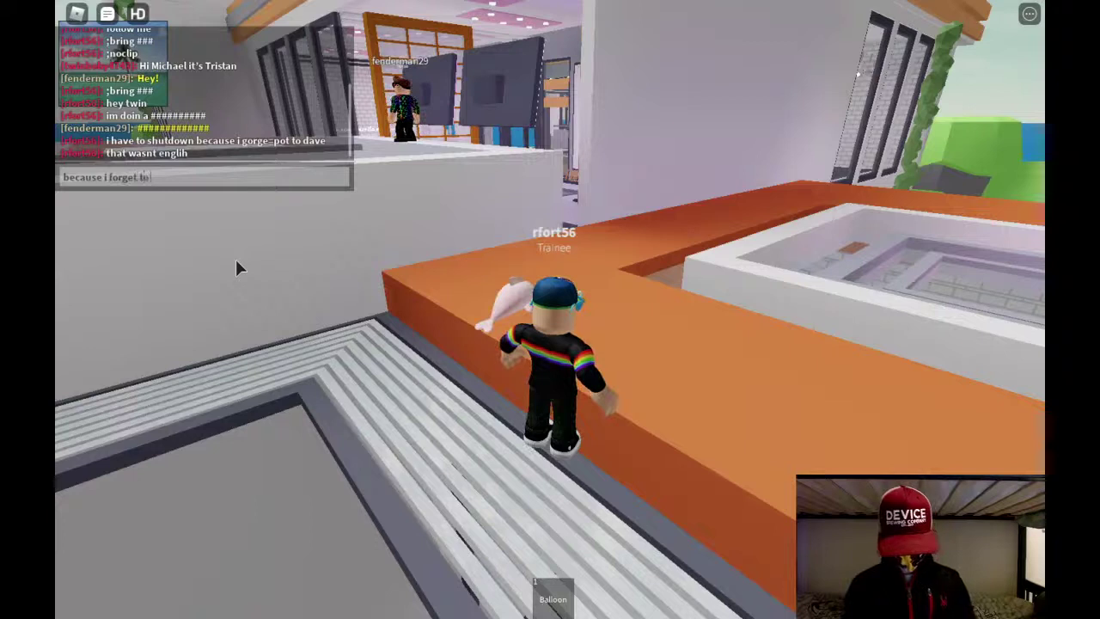
{"action": "key", "text": "BackSpace"}
{"action": "type", "text": "ave"}
{"action": "key", "text": "Return"}
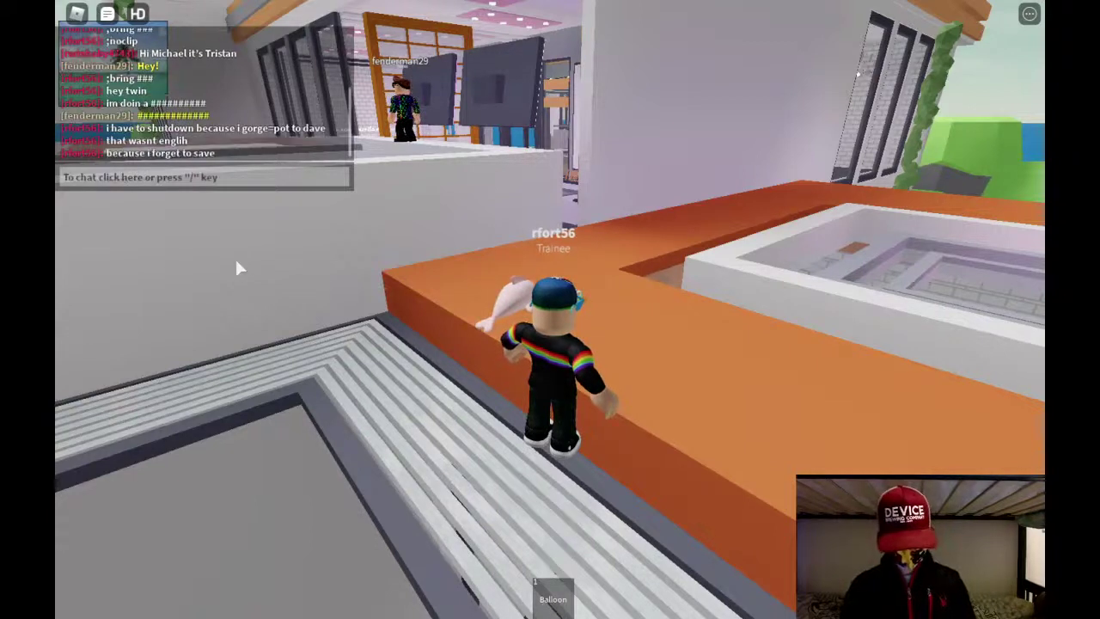
Send the chat message "there" and look around the upper floor from the roof
{"action": "key", "text": "slash"}
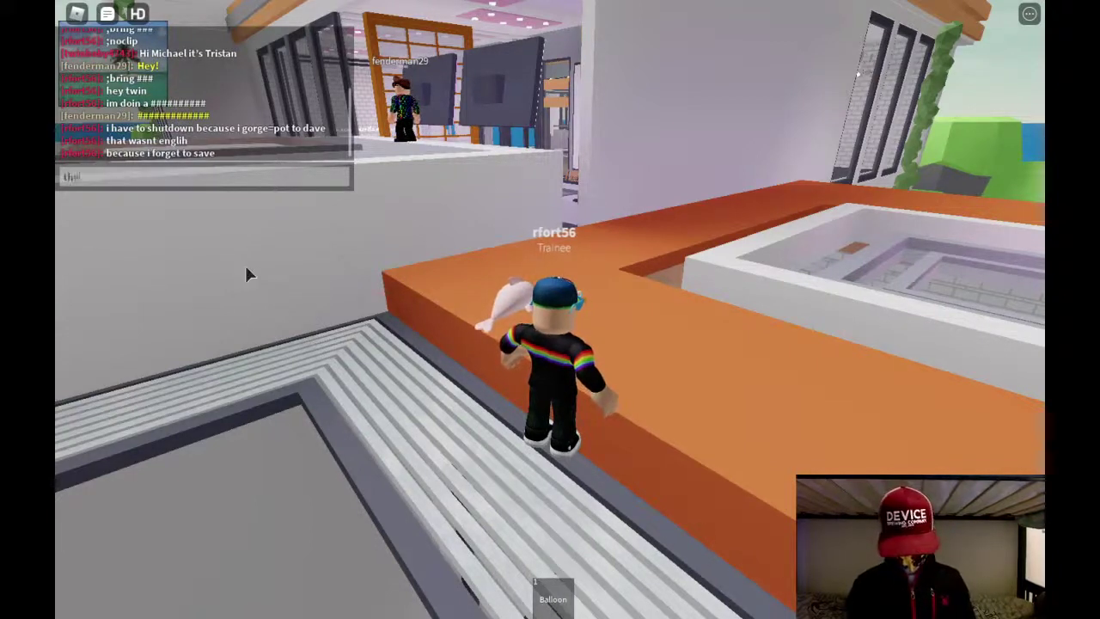
{"action": "type", "text": "theer"}
{"action": "key", "text": "BackSpace"}
{"action": "key", "text": "BackSpace"}
{"action": "type", "text": "re"}
{"action": "key", "text": "Return"}
{"action": "right_click_drag", "start_coordinate": [300, 270], "coordinate": [254, 210]}
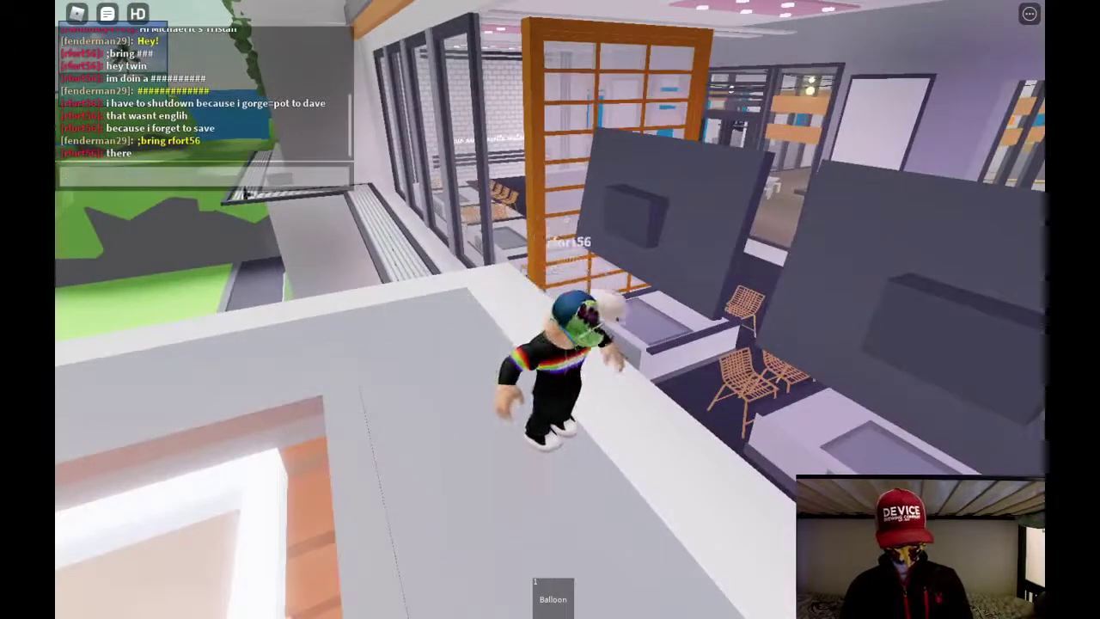
Shut down the game server with the ;shutdown command and leave the disconnected game
{"action": "key", "text": "slash"}
{"action": "type", "text": ";shutdown"}
{"action": "key", "text": "Return"}
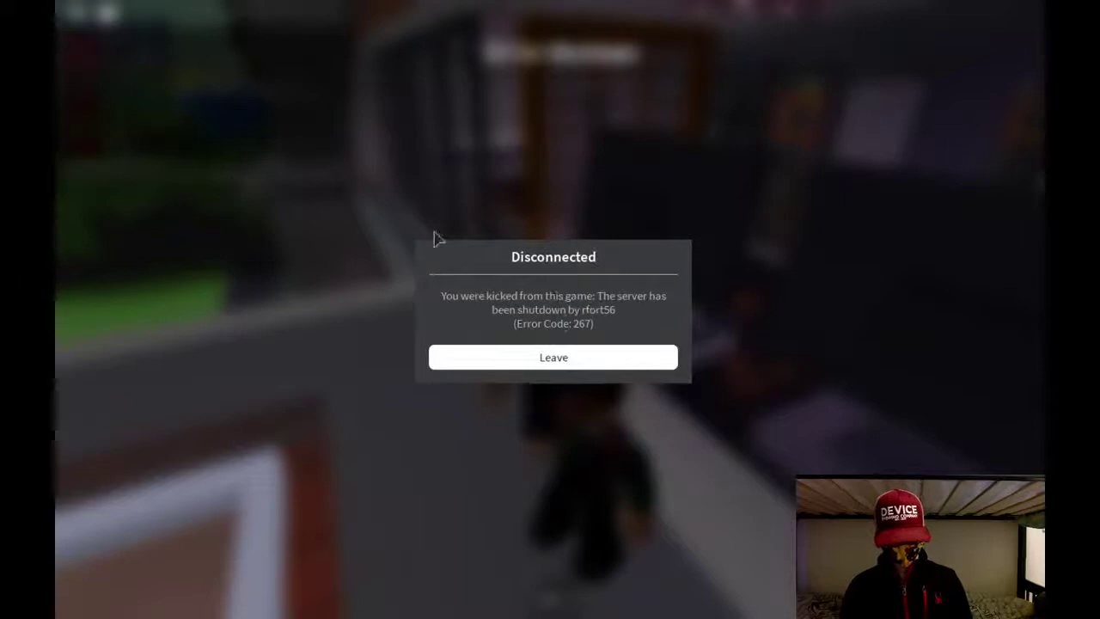
{"action": "left_click", "coordinate": [553, 356]}
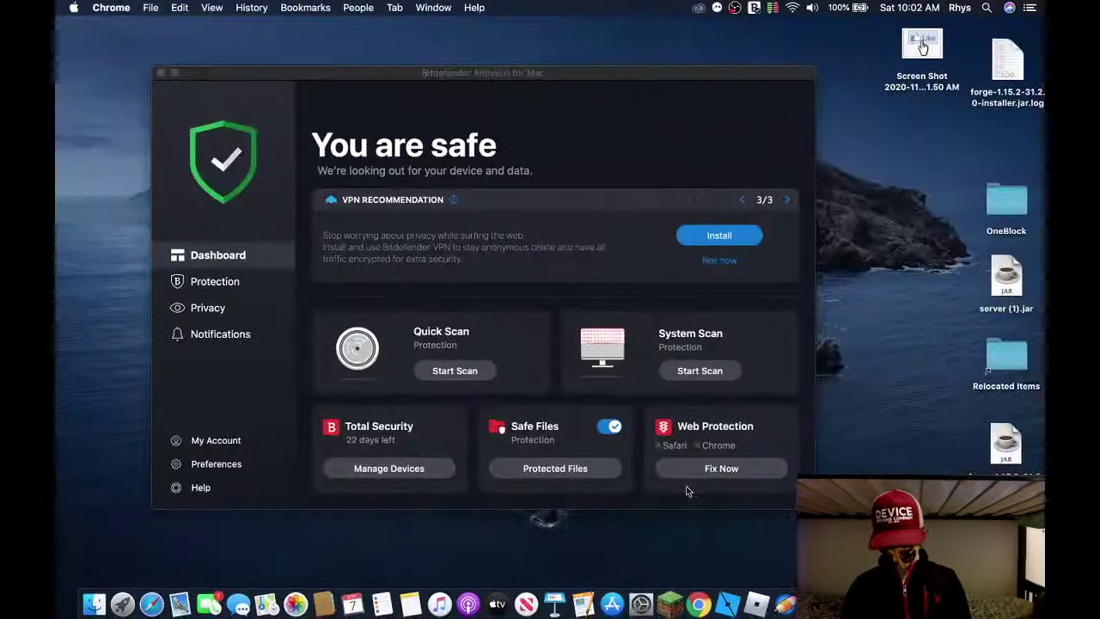
Switch to Roblox Studio, save the Mono bata place to Roblox and publish it
{"action": "key", "text": "ctrl+Right"}
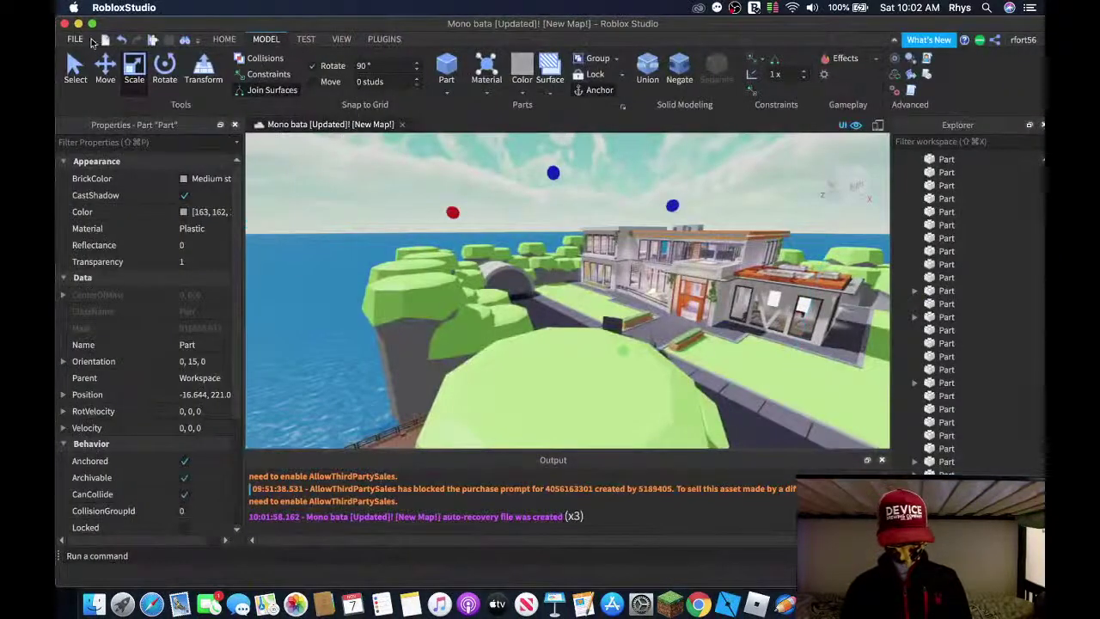
{"action": "left_click", "coordinate": [74, 39]}
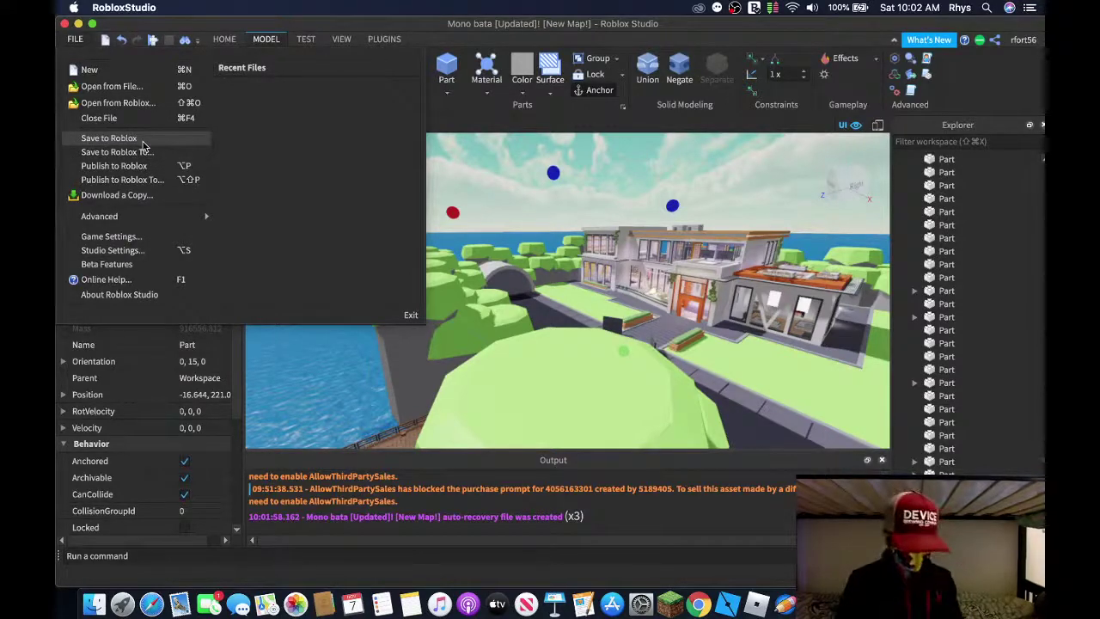
{"action": "left_click", "coordinate": [109, 138]}
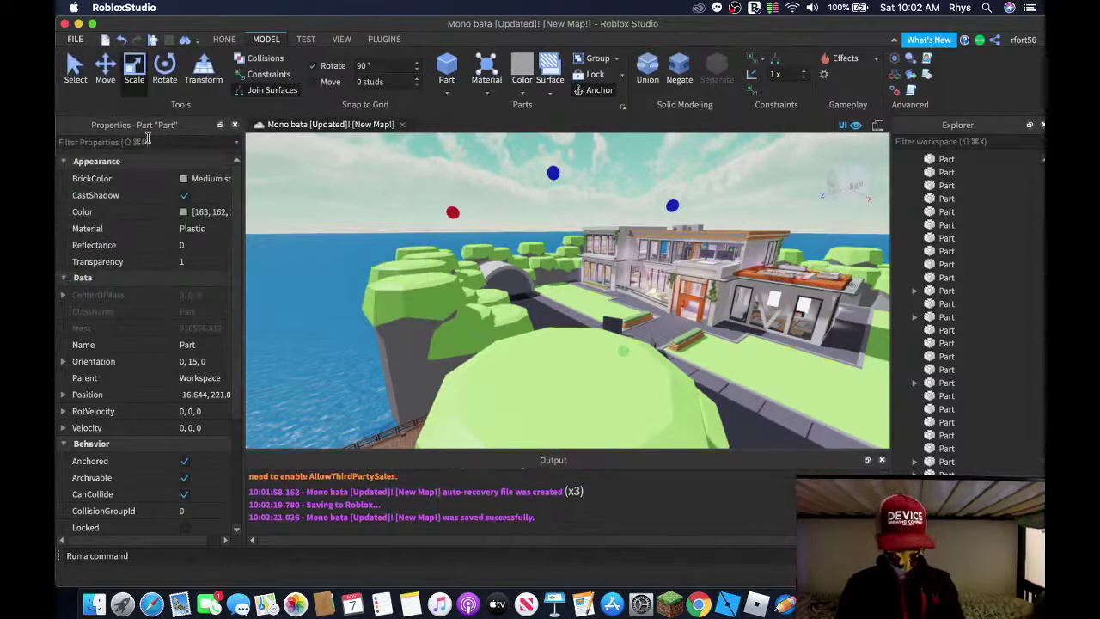
{"action": "left_click", "coordinate": [75, 38]}
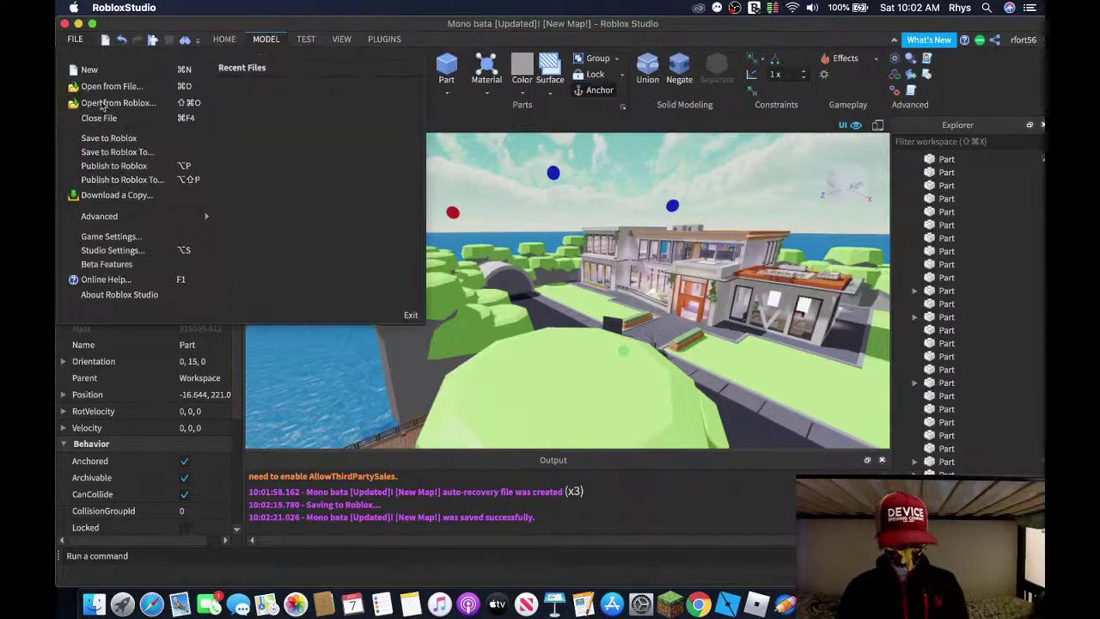
{"action": "left_click", "coordinate": [124, 167]}
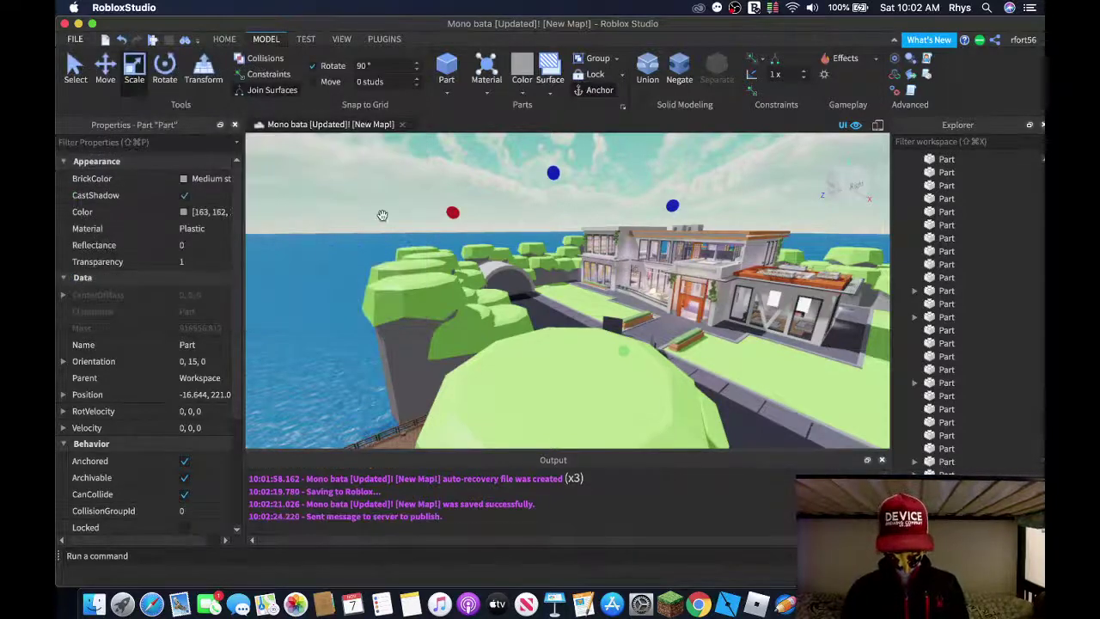
Switch to Chrome and launch the published Mono bata game from its Roblox page
{"action": "left_click", "coordinate": [699, 604]}
{"action": "left_click", "coordinate": [629, 368]}
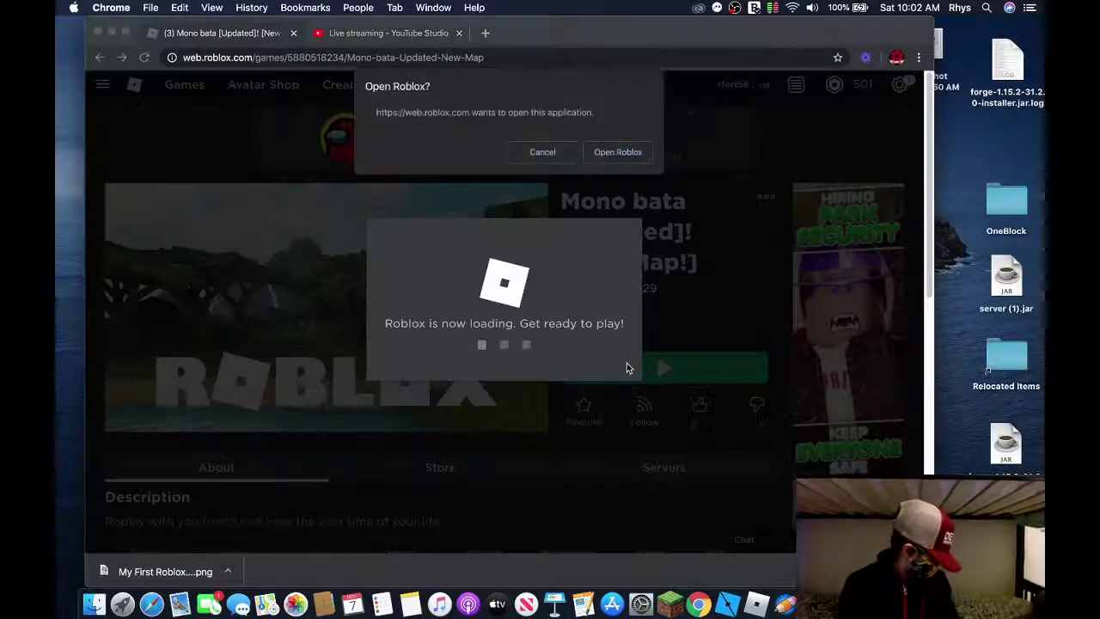
{"action": "left_click", "coordinate": [614, 155]}
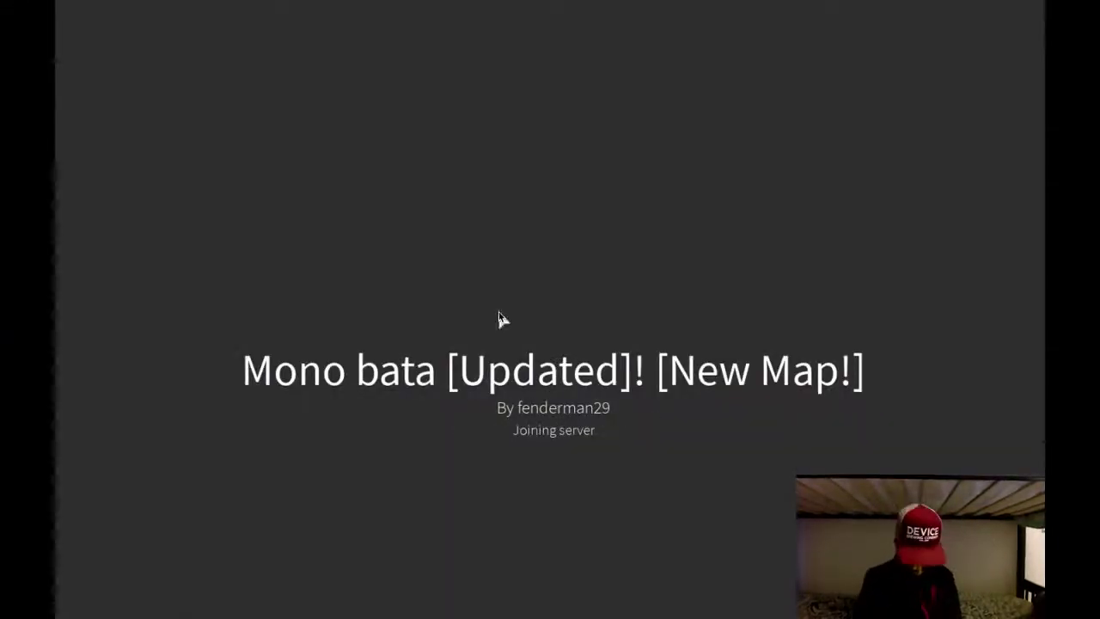
Hide the player list and the chat window and walk up the path between the planters
{"action": "left_click", "coordinate": [695, 353]}
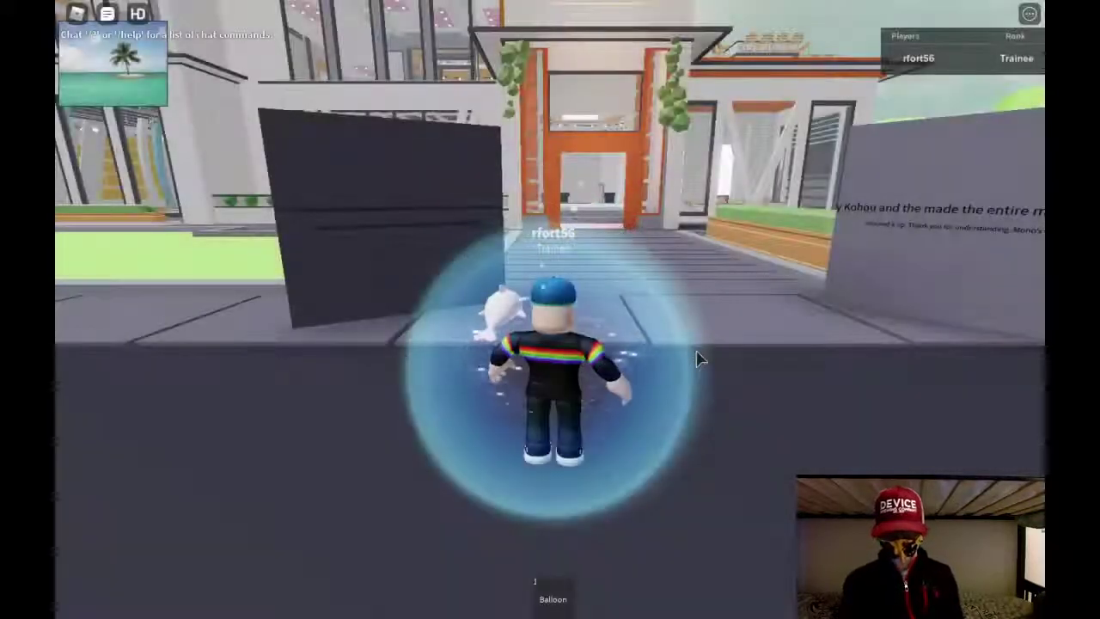
{"action": "key", "text": "w"}
{"action": "right_click_drag", "start_coordinate": [713, 290], "coordinate": [712, 289]}
{"action": "key", "text": "Tab"}
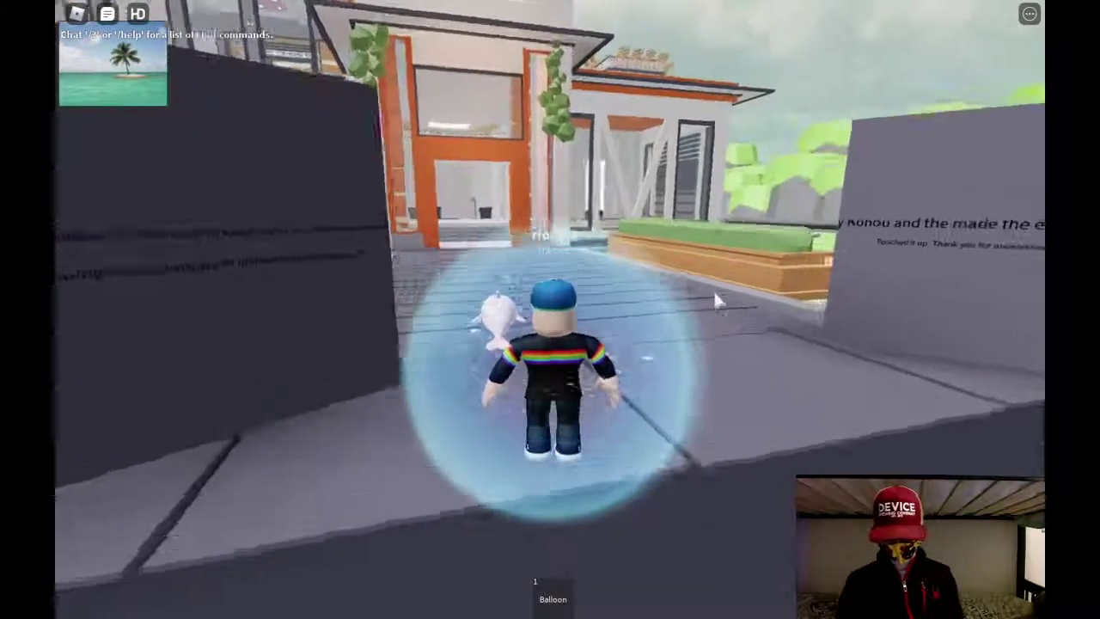
{"action": "key", "text": "s"}
{"action": "key", "text": "w"}
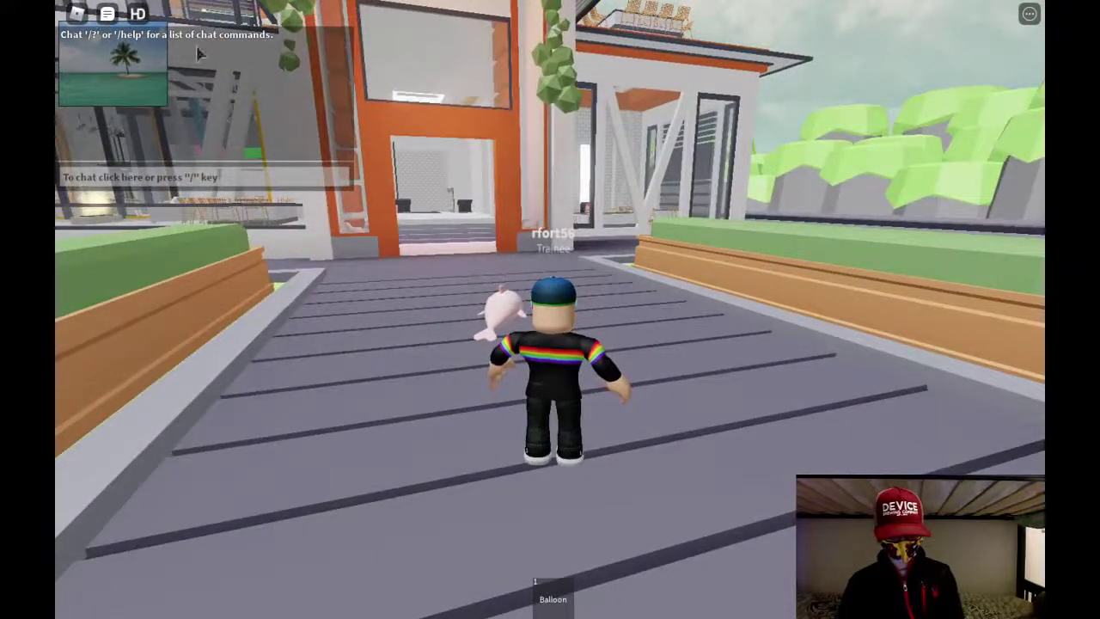
{"action": "left_click", "coordinate": [108, 11]}
{"action": "right_click_drag", "start_coordinate": [321, 170], "coordinate": [321, 170]}
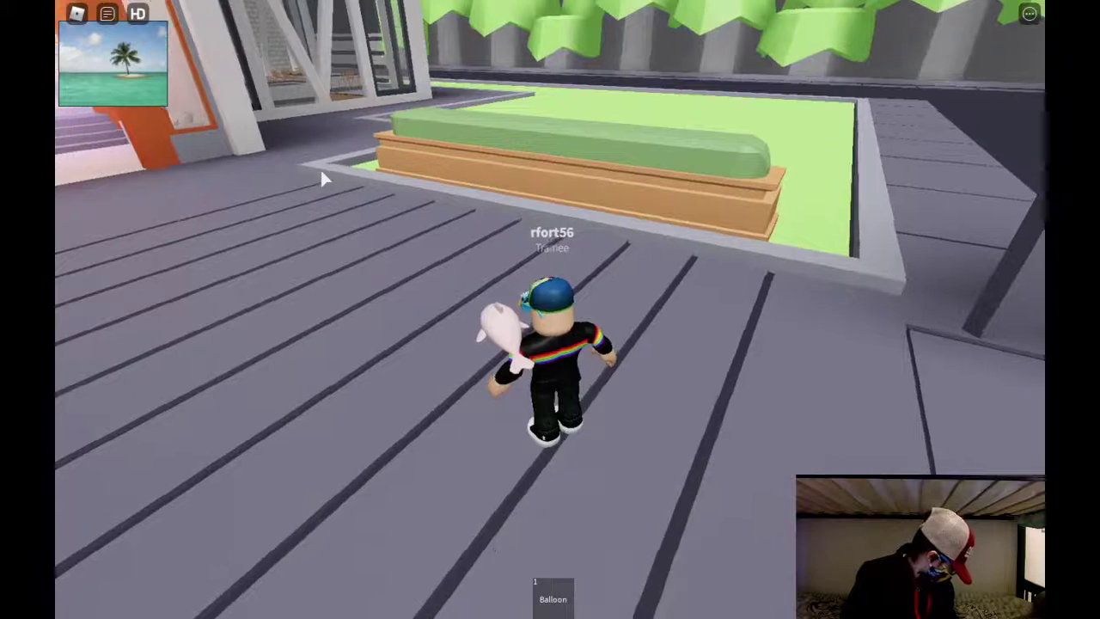
{"action": "key", "text": "a"}
{"action": "key", "text": "a"}
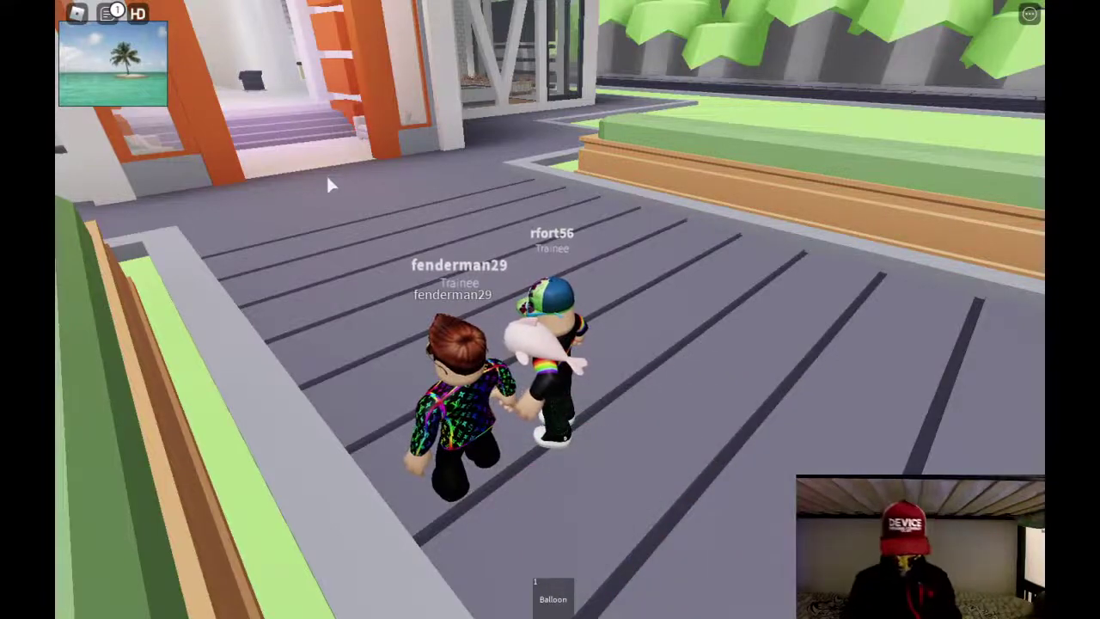
Walk to the restaurant's front doorway, reopen the chat window and start entering a chat command
{"action": "key", "text": "w"}
{"action": "right_click_drag", "start_coordinate": [343, 165], "coordinate": [343, 165]}
{"action": "key", "text": "w"}
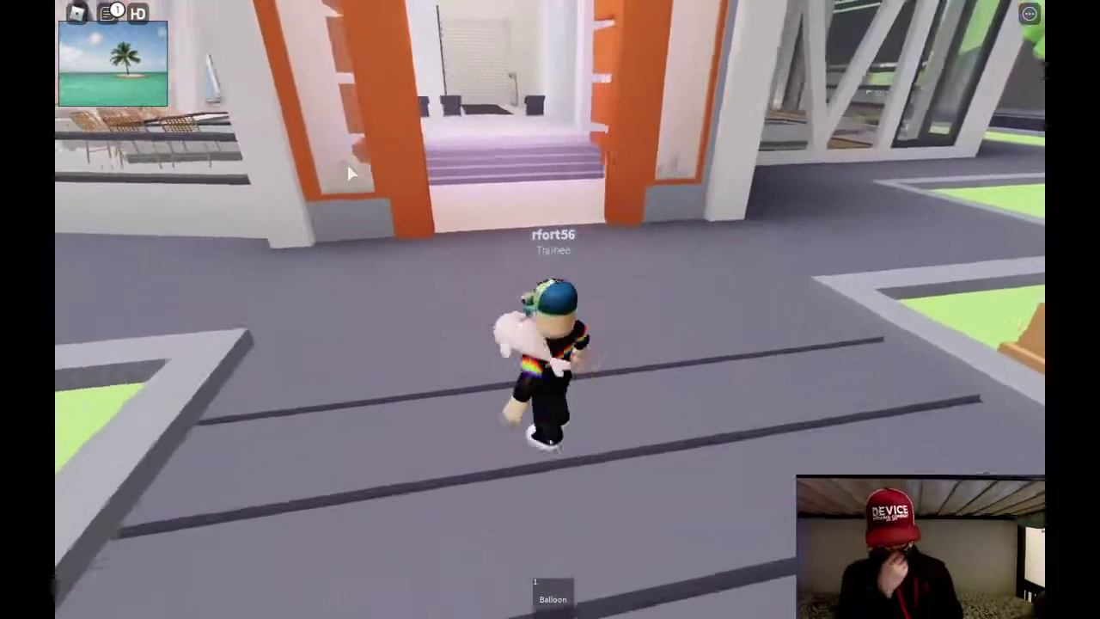
{"action": "key", "text": "w"}
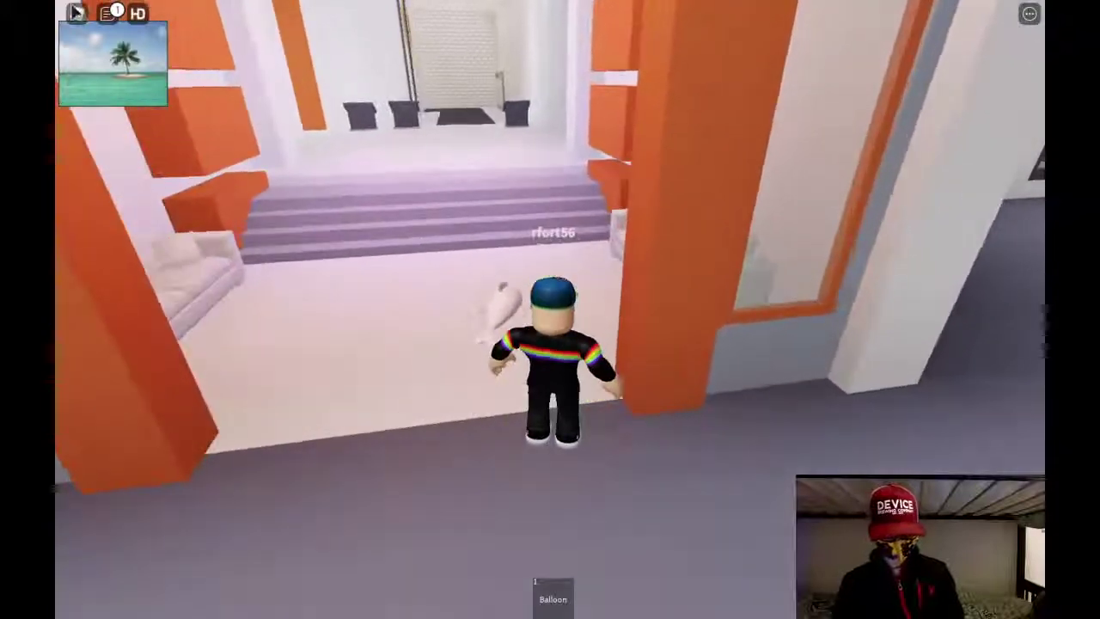
{"action": "left_click", "coordinate": [107, 14]}
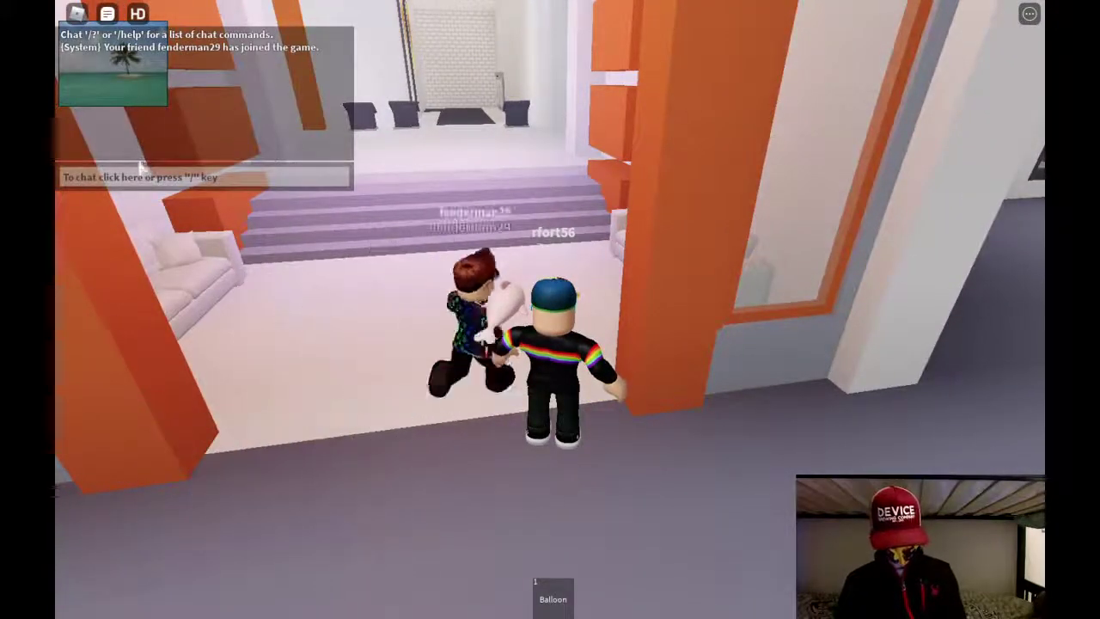
{"action": "scroll", "coordinate": [139, 166], "scroll_direction": "down", "scroll_amount": 2}
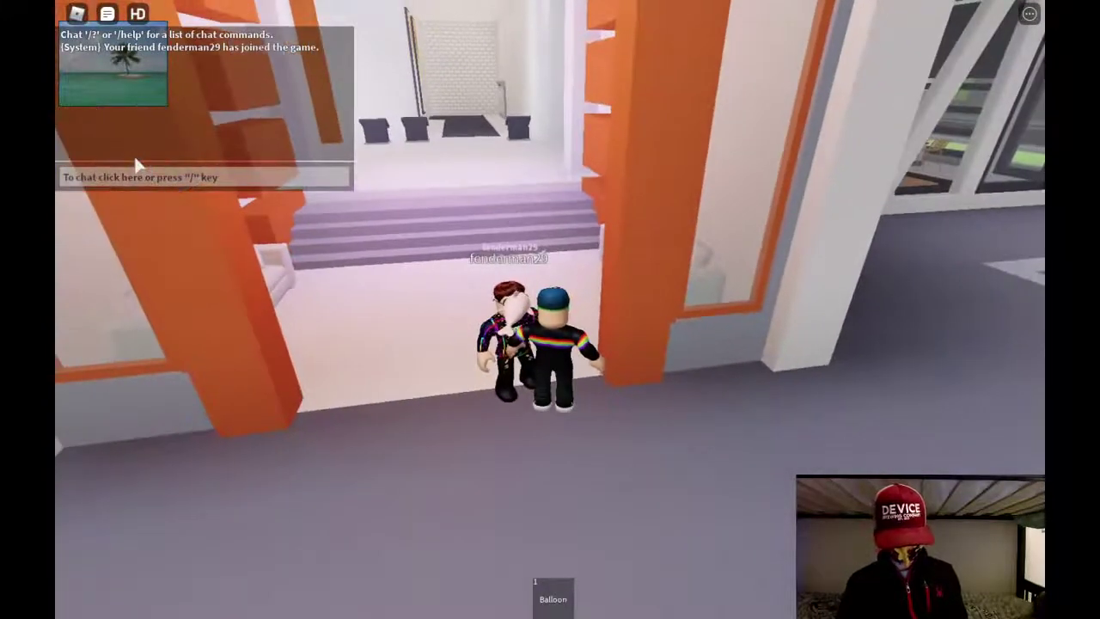
{"action": "key", "text": "s"}
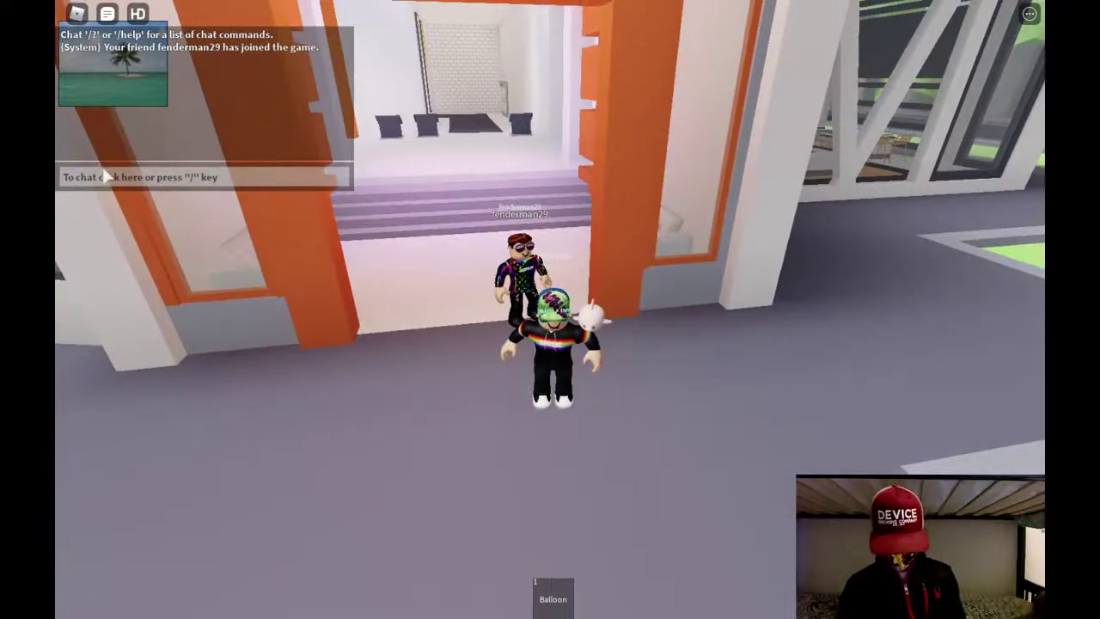
{"action": "key", "text": "semicolon"}
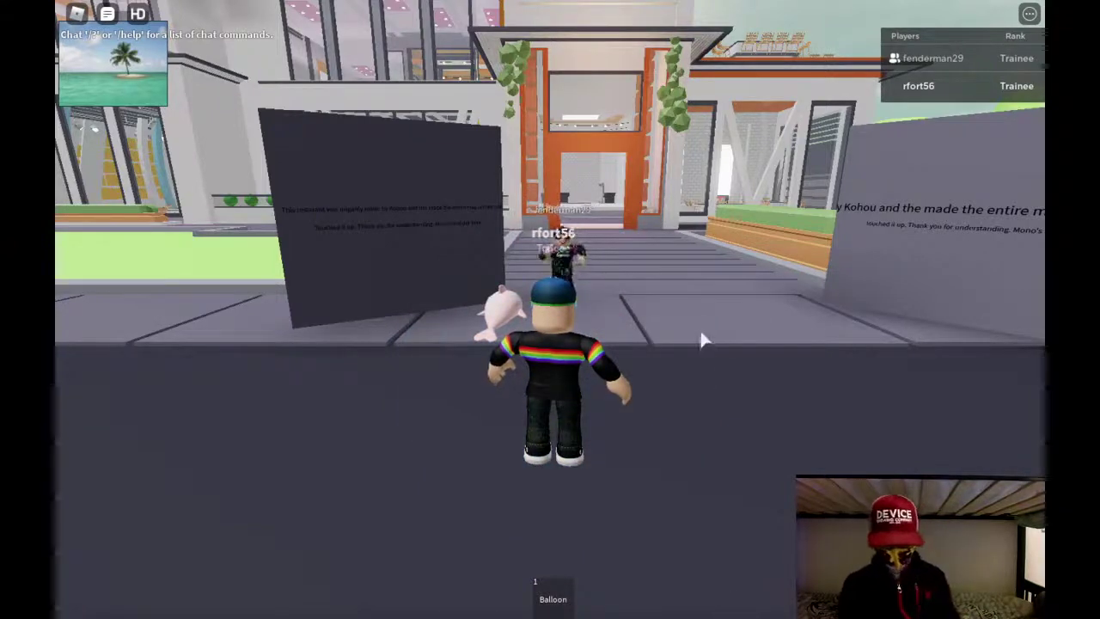
Walk up to the sign in front of the restaurant and run the ;noclip command in chat
{"action": "key", "text": "w"}
{"action": "mouse_move", "coordinate": [214, 118]}
{"action": "key", "text": "w"}
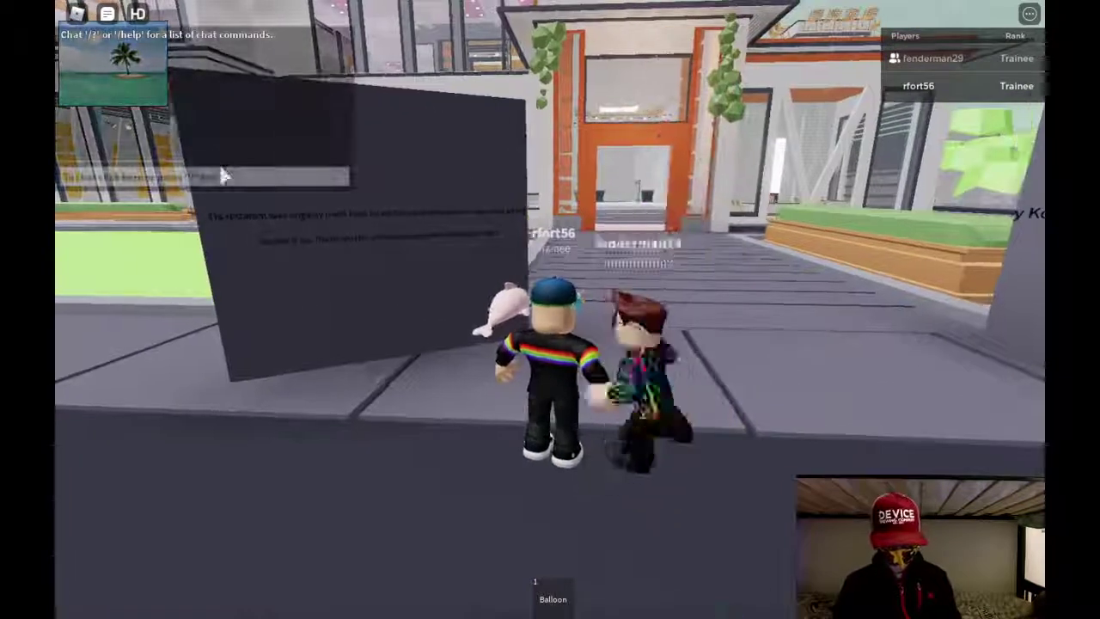
{"action": "type", "text": ";cmd"}
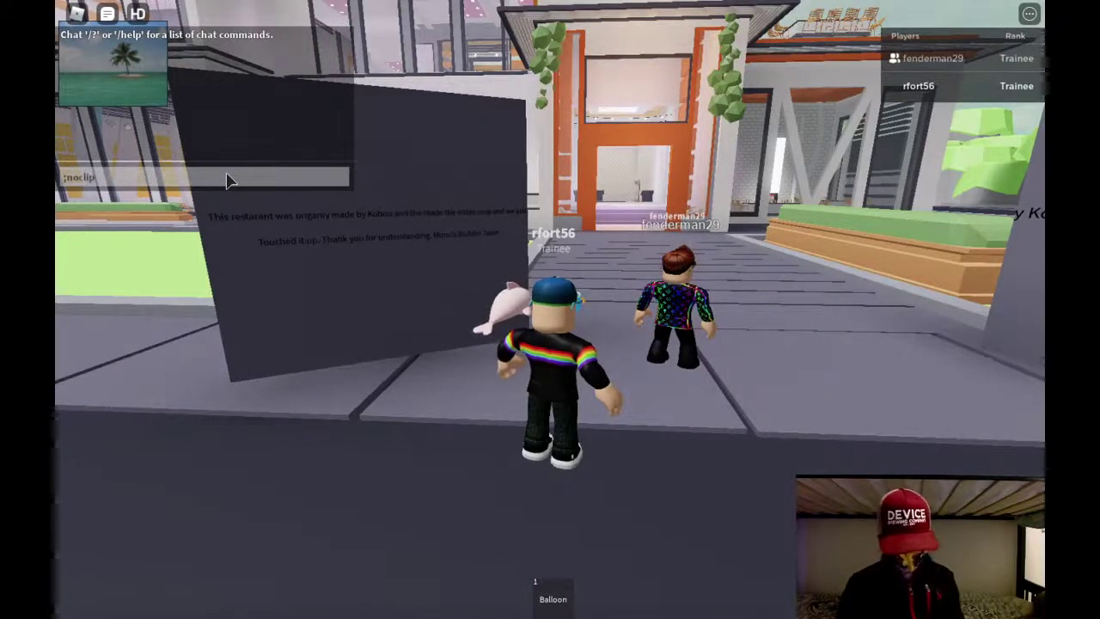
{"action": "key", "text": "Return"}
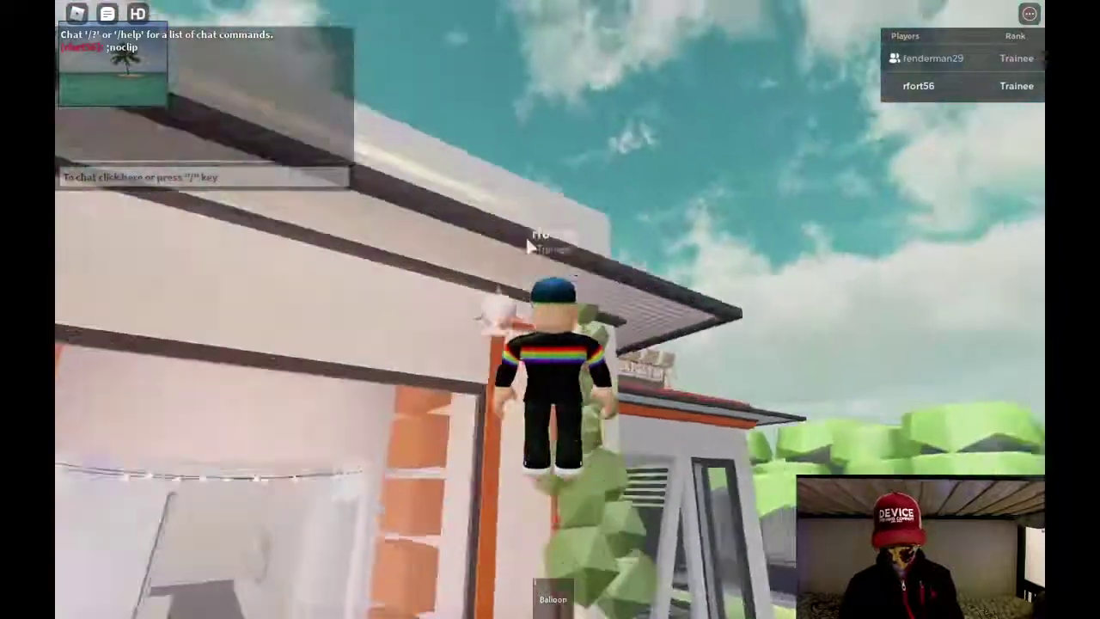
Fly through the wall into the upper dining room and summon the friend's character with the ;bring command
{"action": "key", "text": "w"}
{"action": "right_click_drag", "start_coordinate": [530, 247], "coordinate": [529, 247]}
{"action": "key", "text": "w"}
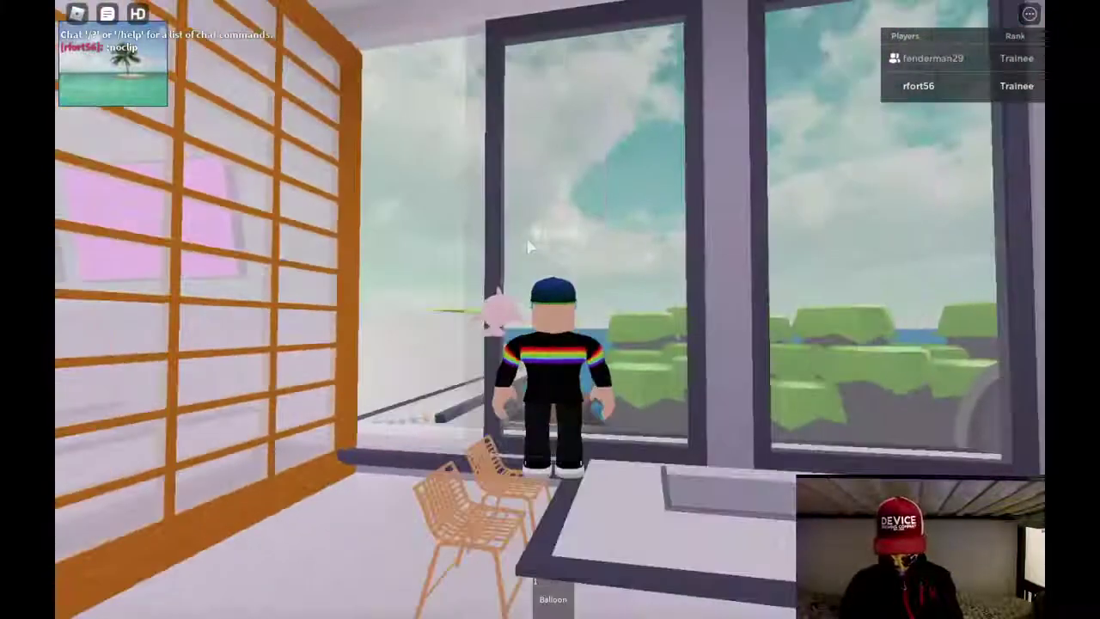
{"action": "key", "text": "s"}
{"action": "mouse_move", "coordinate": [166, 145]}
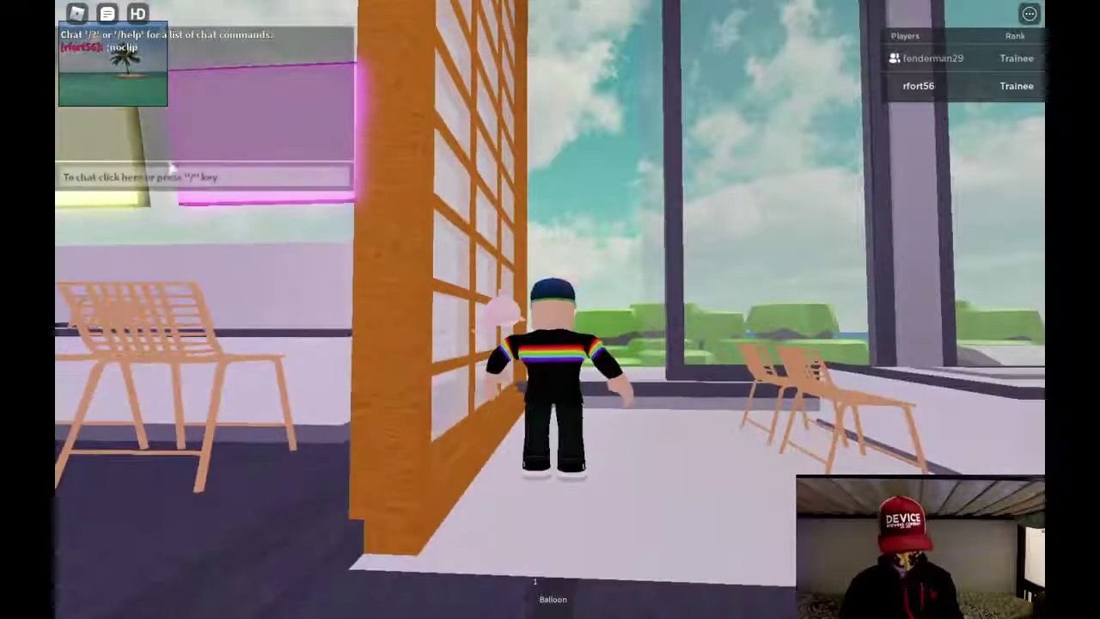
{"action": "left_click", "coordinate": [218, 170]}
{"action": "type", "text": ";bring fen"}
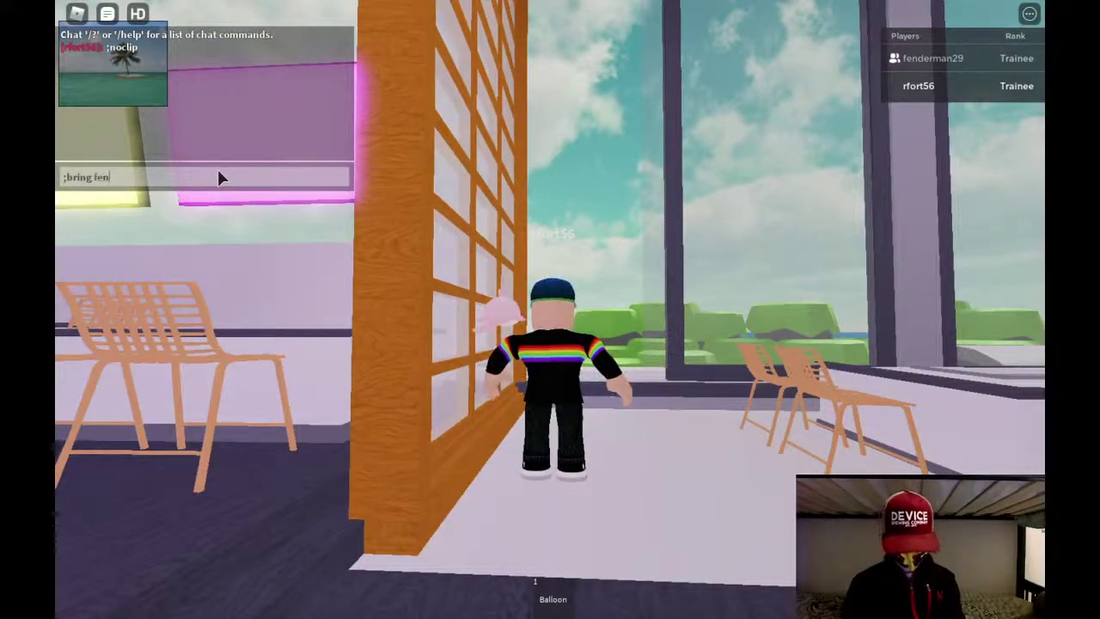
{"action": "key", "text": "Return"}
Go outside onto the slatted ledge above the entrance and look around the roof and front yard
{"action": "right_click_drag", "start_coordinate": [610, 233], "coordinate": [608, 234]}
{"action": "key", "text": "w"}
{"action": "key", "text": "w"}
{"action": "key", "text": "w"}
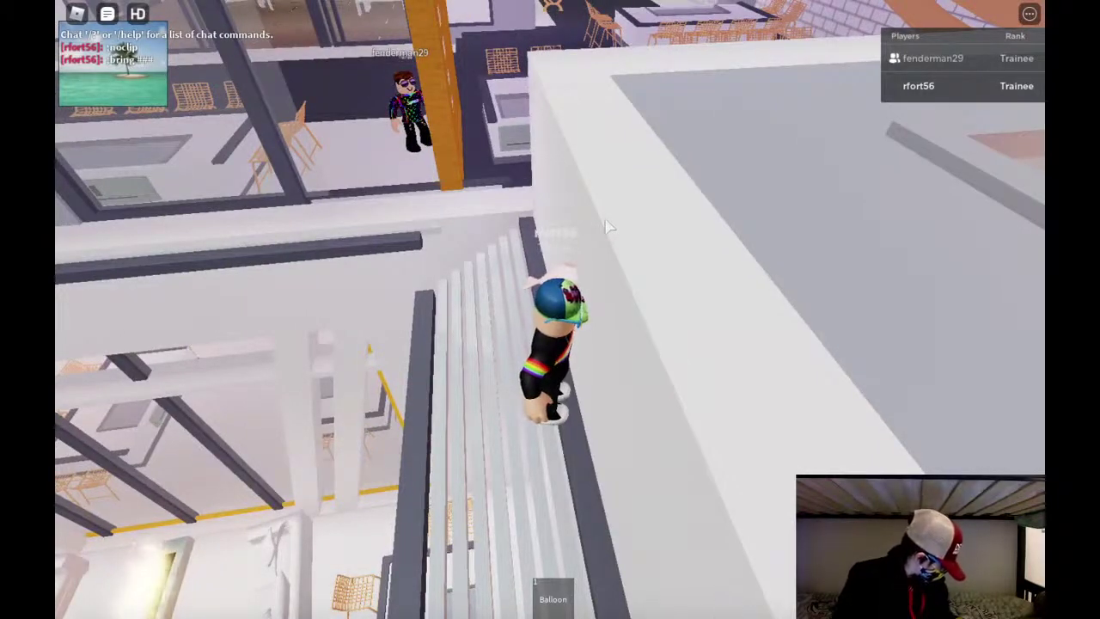
{"action": "key", "text": "a"}
{"action": "key", "text": "w"}
{"action": "key", "text": "space"}
{"action": "key", "text": "space"}
{"action": "key", "text": "s"}
{"action": "right_click_drag", "start_coordinate": [616, 230], "coordinate": [617, 230]}
{"action": "key", "text": "w"}
Send the chat message "follow"
{"action": "mouse_move", "coordinate": [213, 161]}
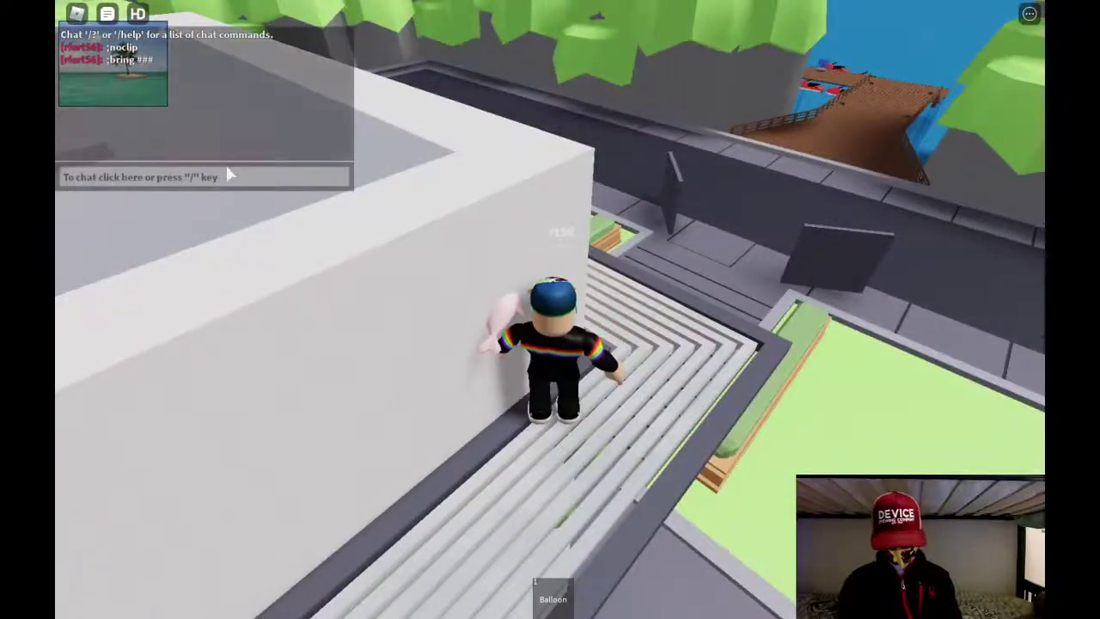
{"action": "scroll", "coordinate": [226, 166], "scroll_direction": "down", "scroll_amount": 3}
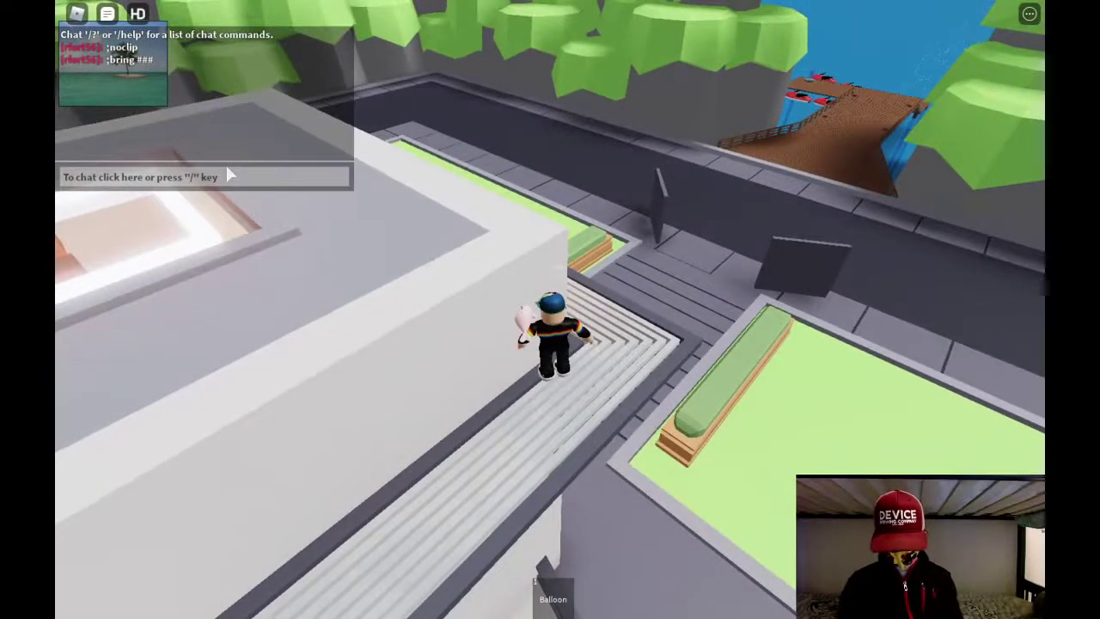
{"action": "left_click", "coordinate": [227, 171]}
{"action": "type", "text": "follow"}
{"action": "key", "text": "Return"}
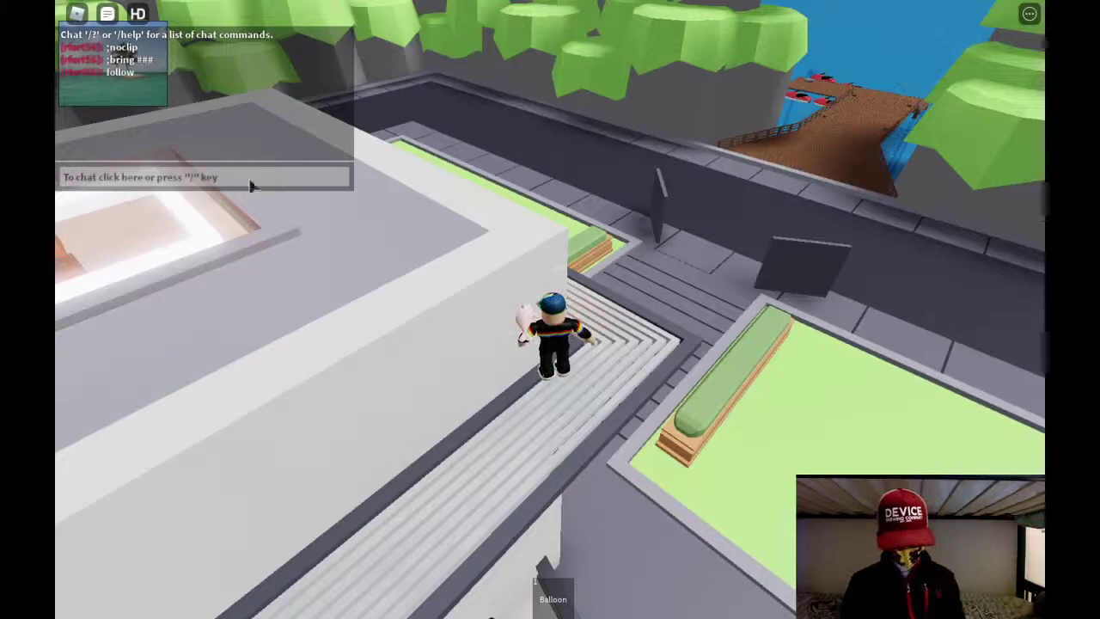
Jump across the skylight roof to the orange terrace and inspect its tables and chairs
{"action": "scroll", "coordinate": [334, 170], "scroll_direction": "up", "scroll_amount": 2}
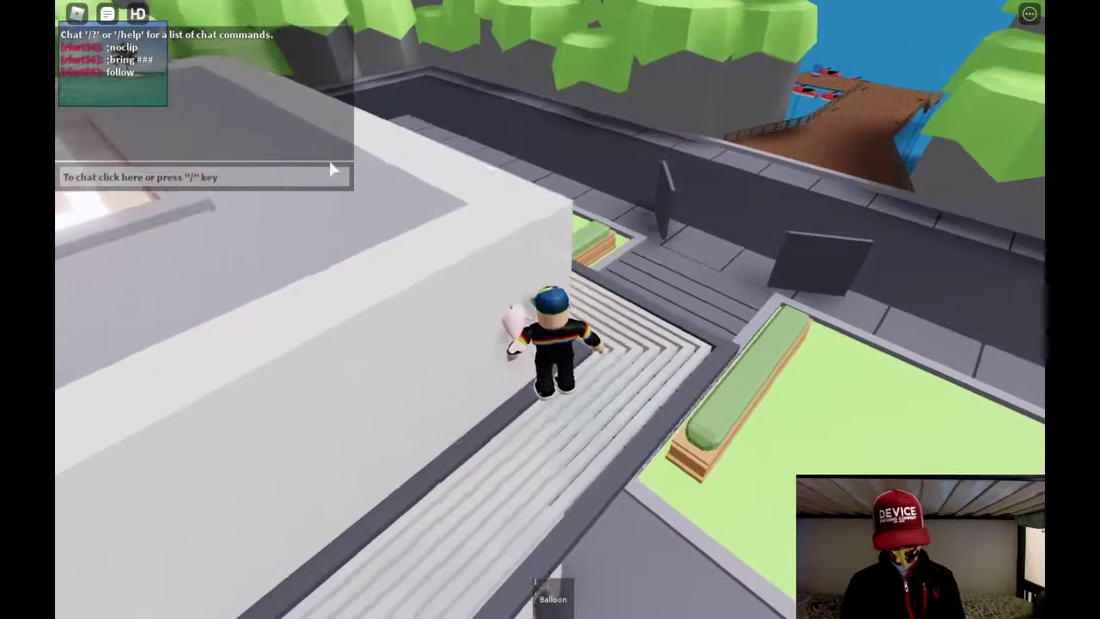
{"action": "scroll", "coordinate": [474, 188], "scroll_direction": "up", "scroll_amount": 3}
{"action": "right_click_drag", "start_coordinate": [472, 206], "coordinate": [472, 207]}
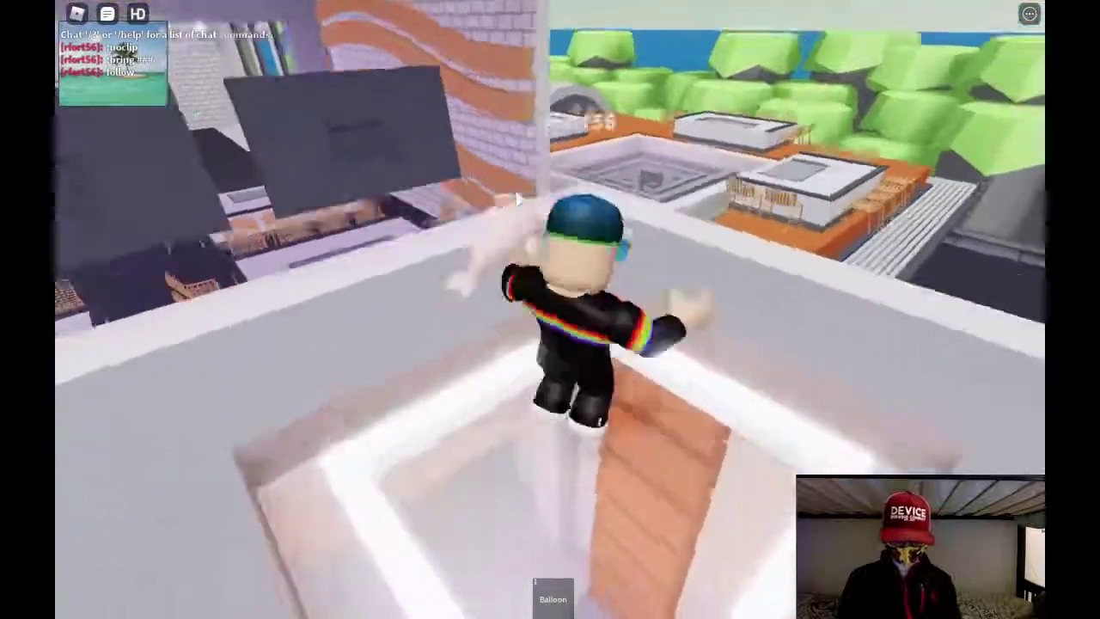
{"action": "key", "text": "w"}
{"action": "key", "text": "space"}
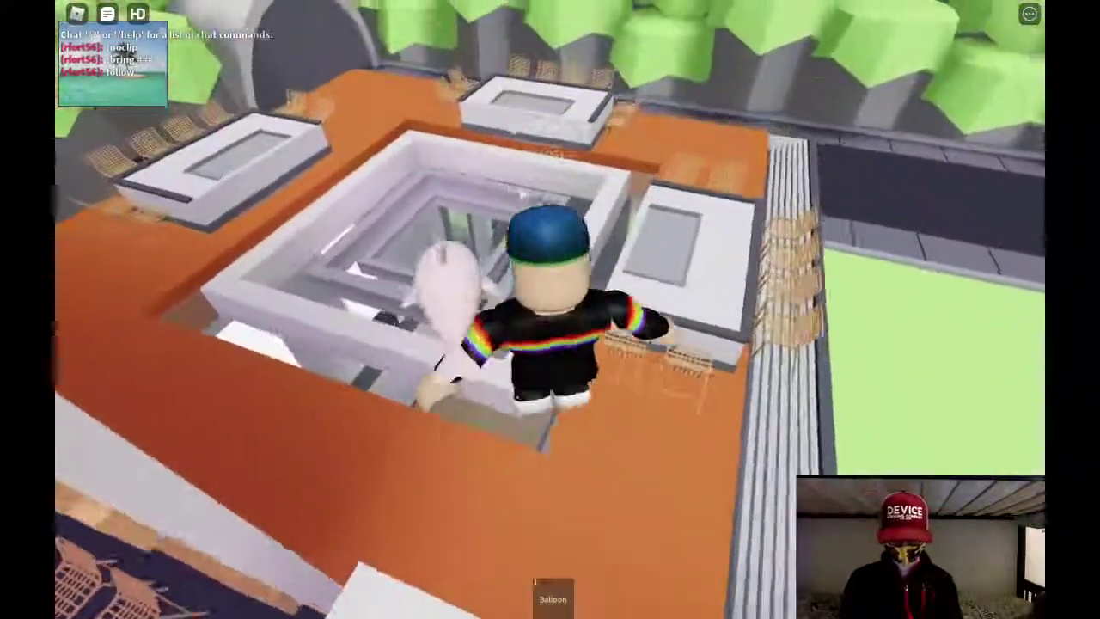
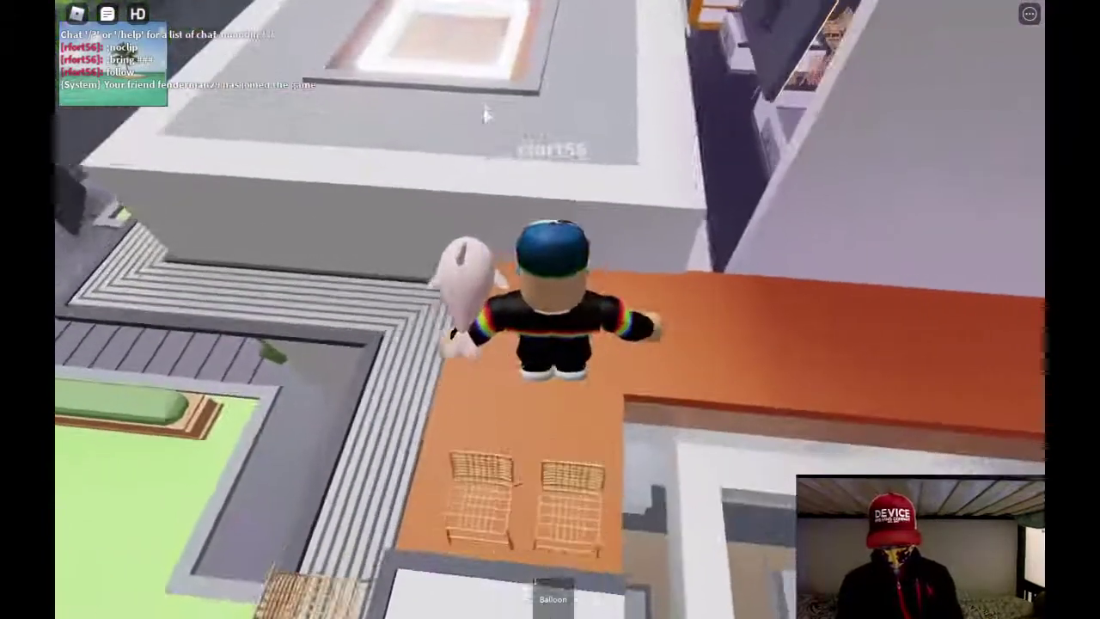
Check the player list in the game menu and return to the game
{"action": "key", "text": "Escape"}
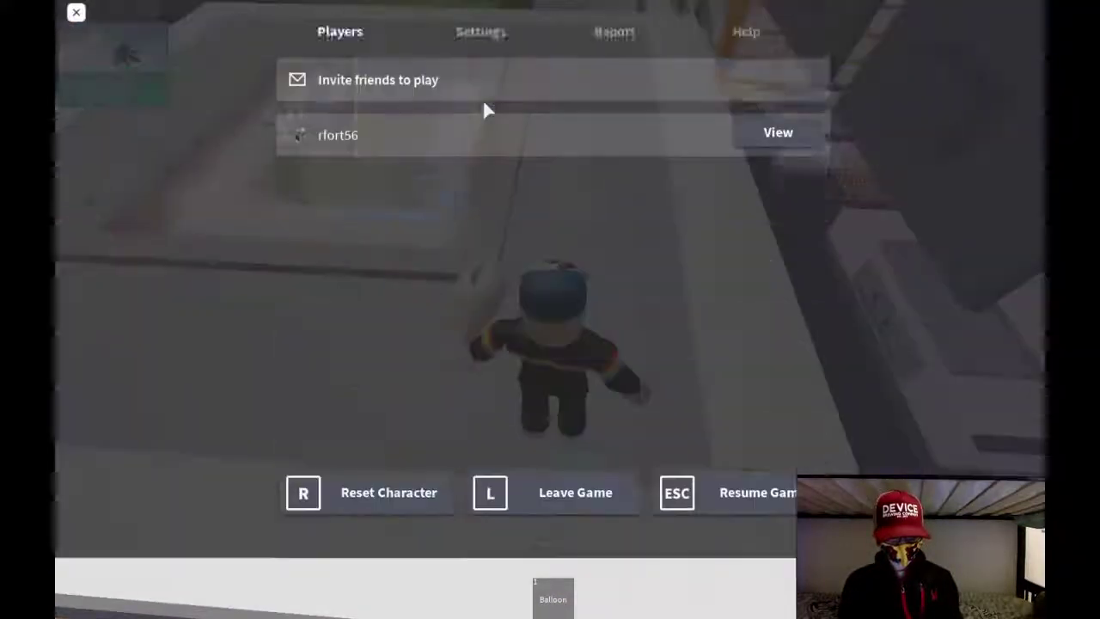
{"action": "key", "text": "Escape"}
{"action": "key", "text": "Escape"}
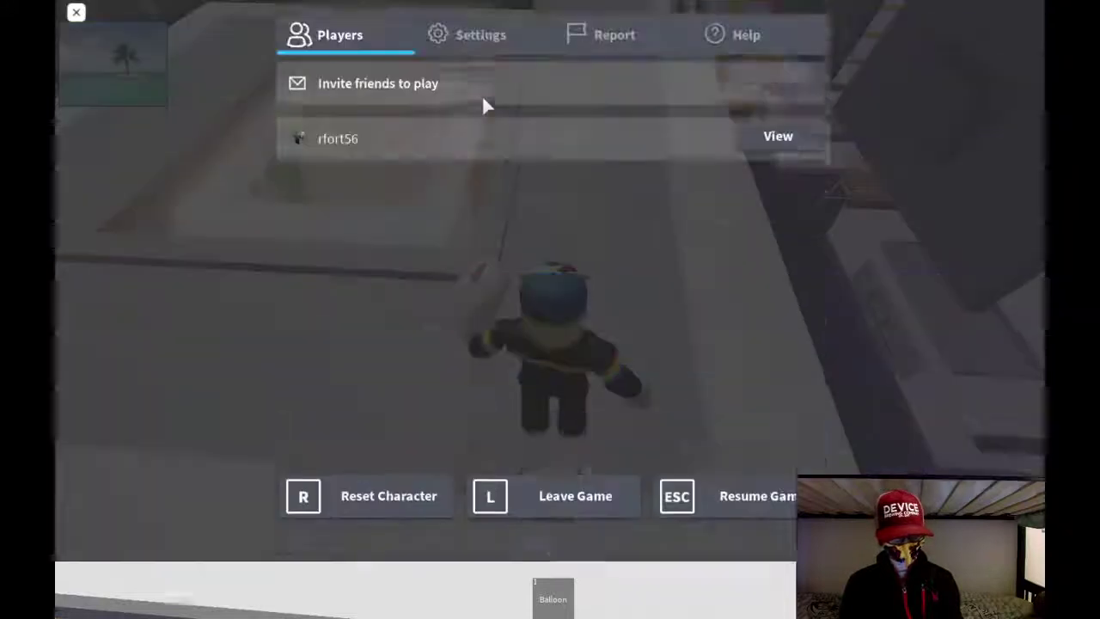
{"action": "key", "text": "Escape"}
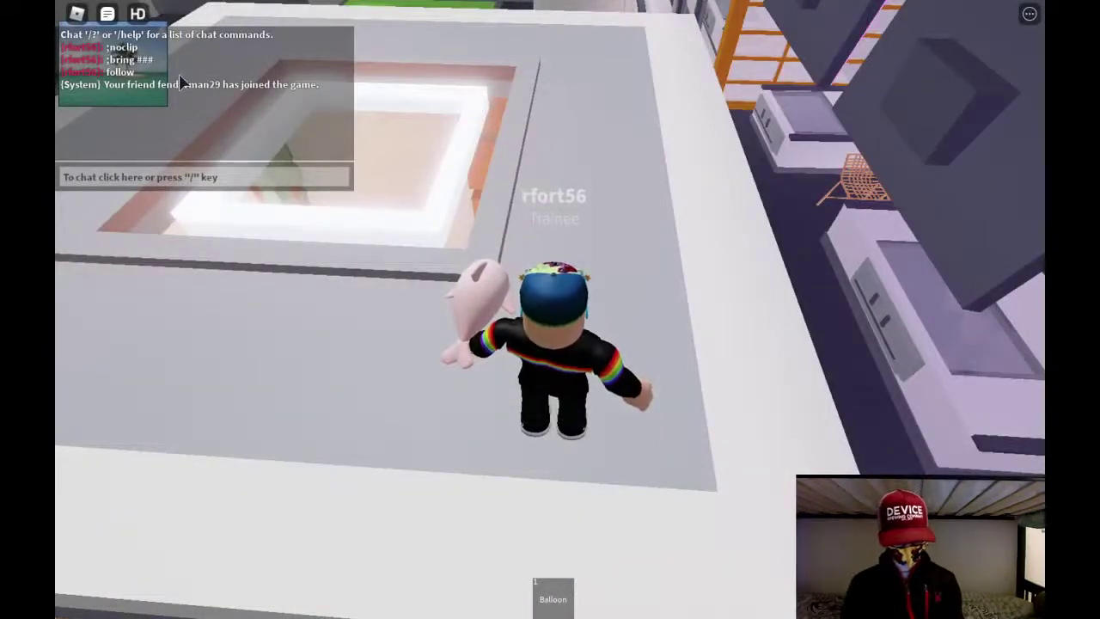
{"action": "right_click_drag", "start_coordinate": [186, 79], "coordinate": [529, 116]}
{"action": "key", "text": "Escape"}
{"action": "key", "text": "Escape"}
{"action": "key", "text": "Escape"}
{"action": "key", "text": "Escape"}
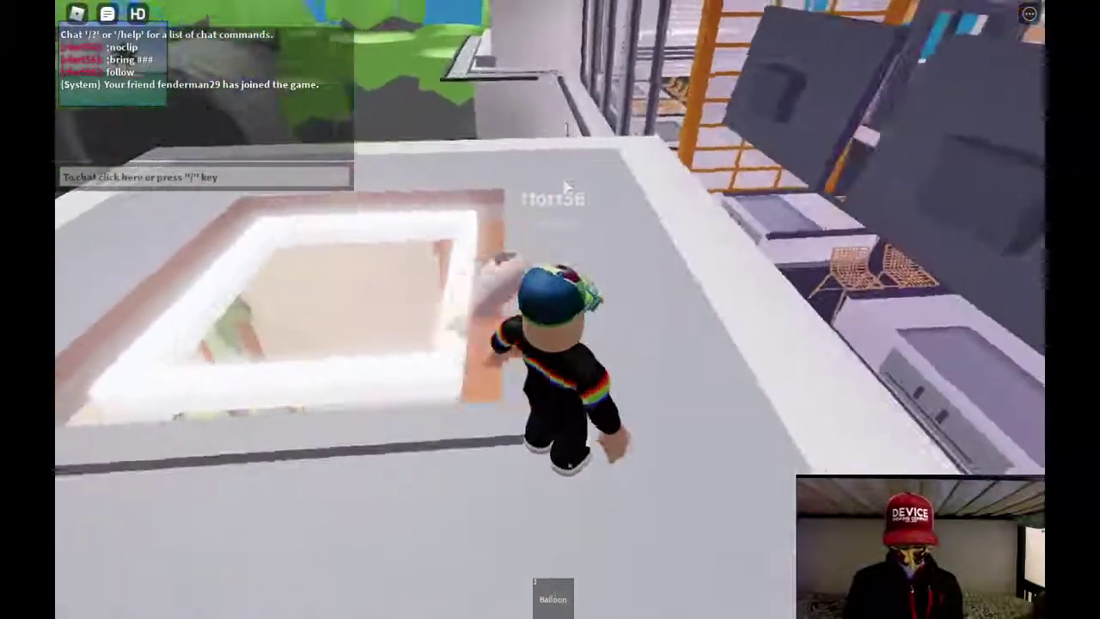
Walk along the skylight roof and teleport the friend over with the ;bring admin command
{"action": "key", "text": "w"}
{"action": "key", "text": "d"}
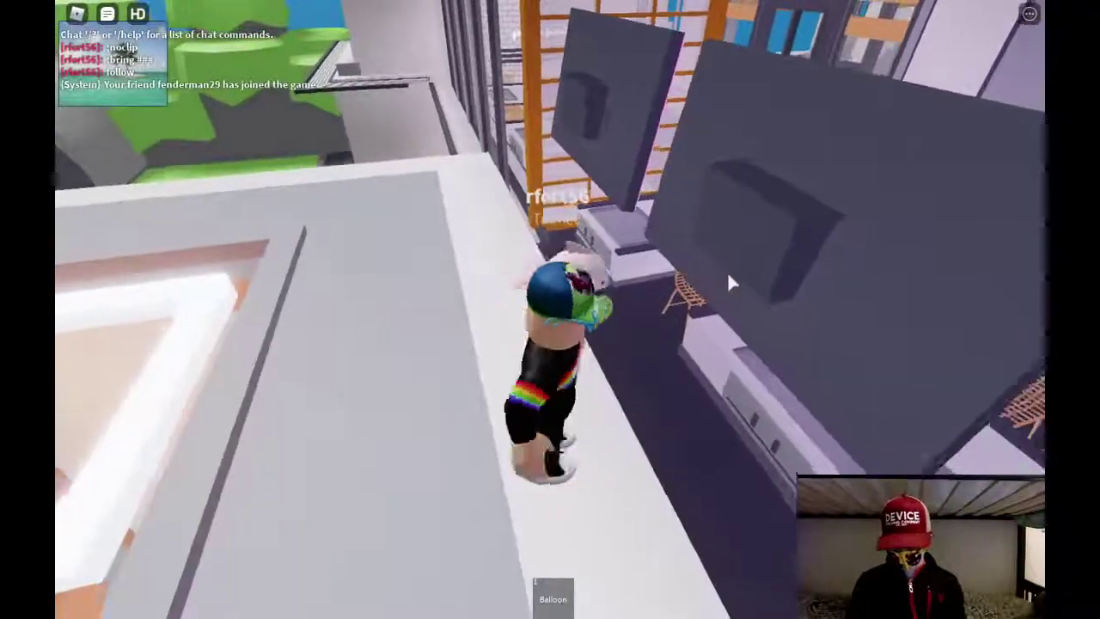
{"action": "key", "text": "a"}
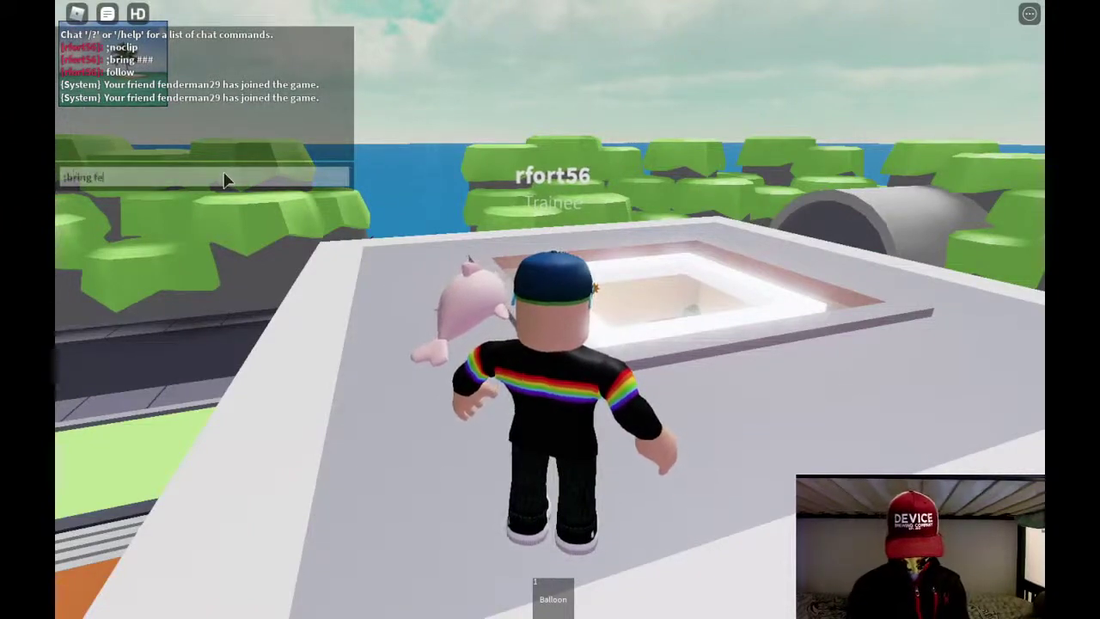
{"action": "key", "text": "Return"}
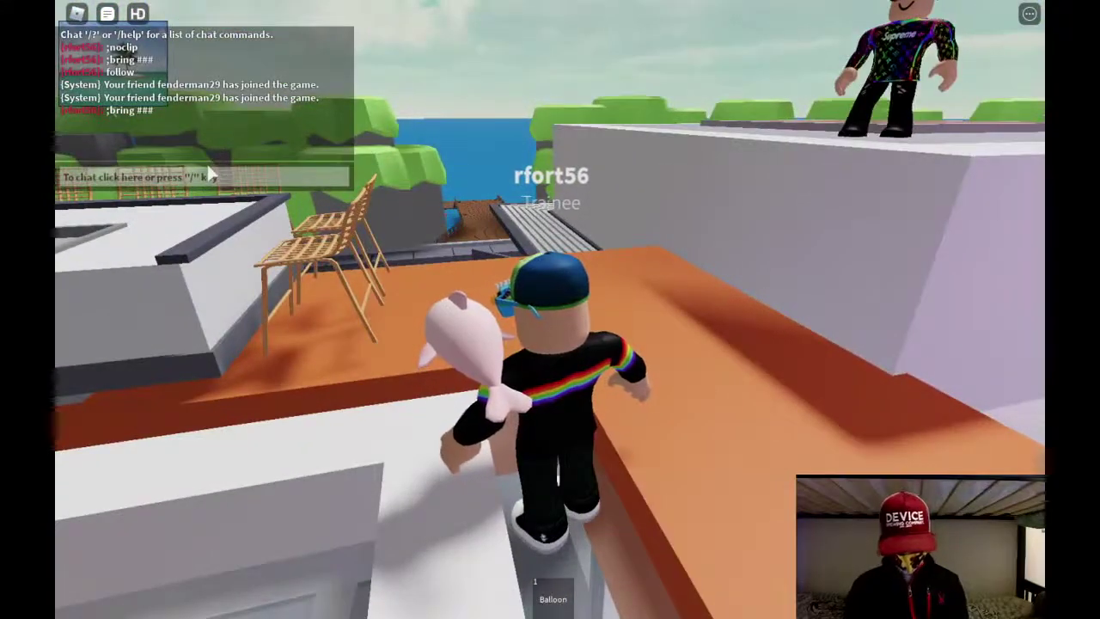
Send the chat messages "look" and "roof seating"
{"action": "type", "text": "look"}
{"action": "key", "text": "Return"}
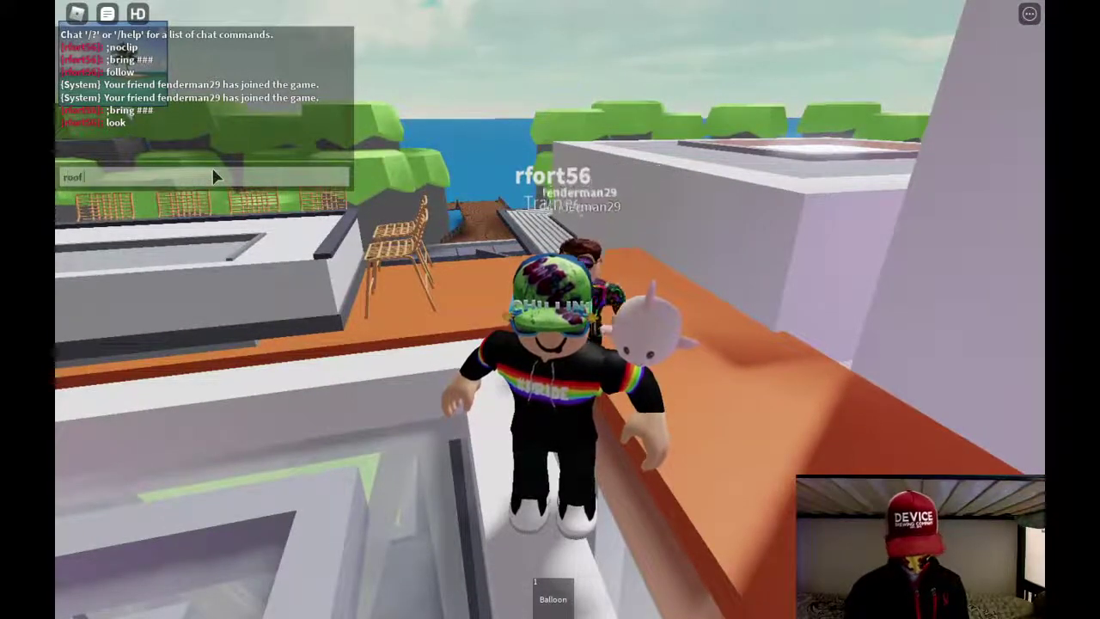
{"action": "type", "text": "roof seating"}
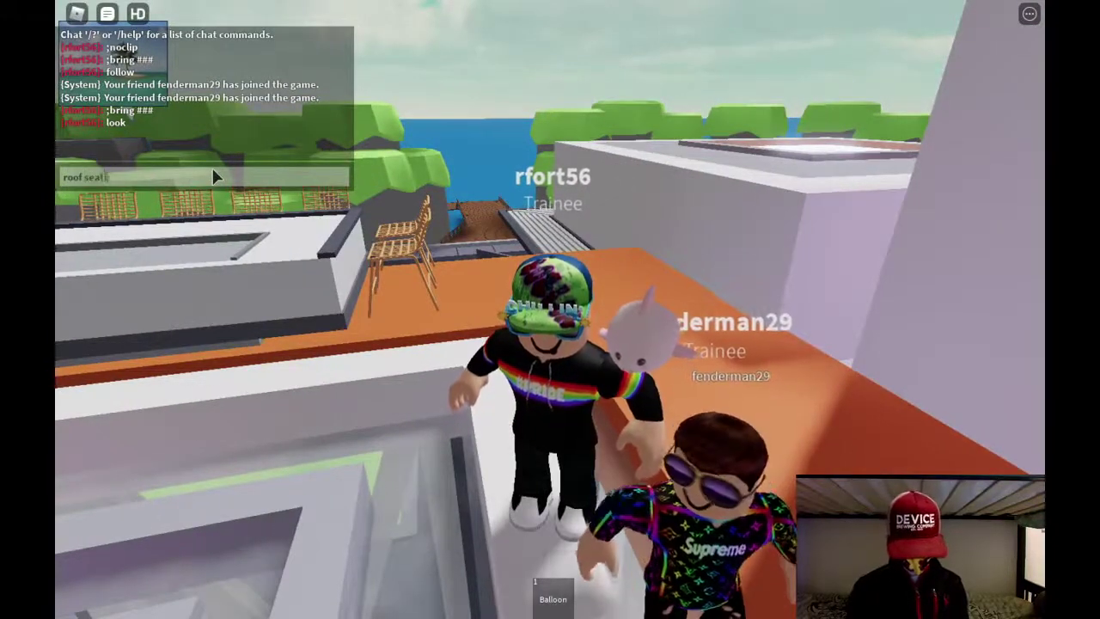
{"action": "key", "text": "Return"}
Move along the white roof ledge beside the orange terrace and look over the rooftop tables and chairs
{"action": "key", "text": "w"}
{"action": "key", "text": "space"}
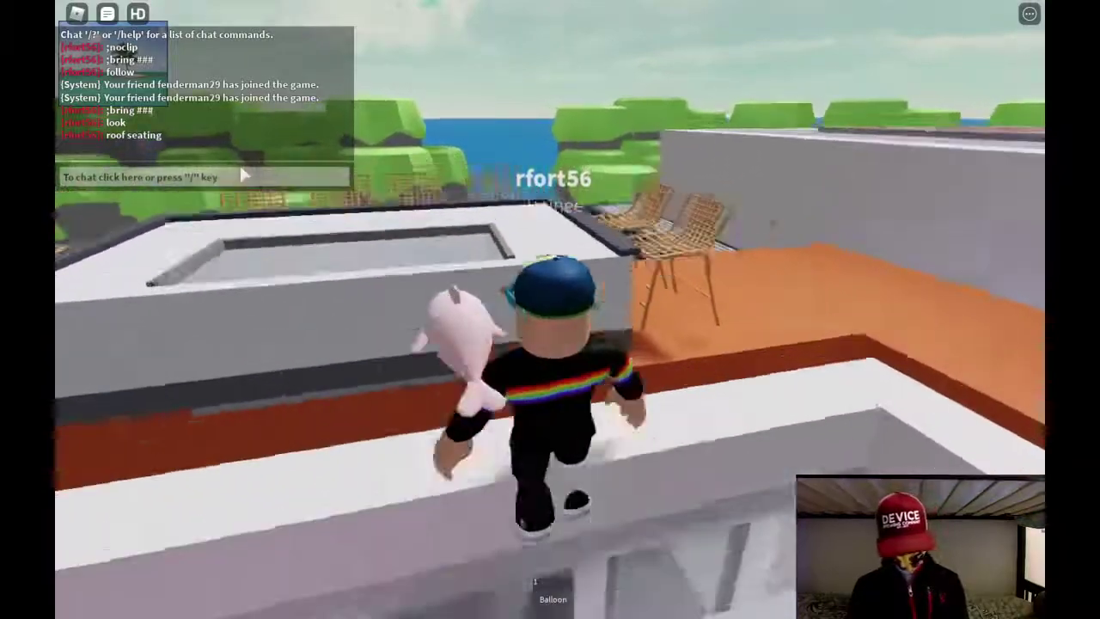
{"action": "key", "text": "w"}
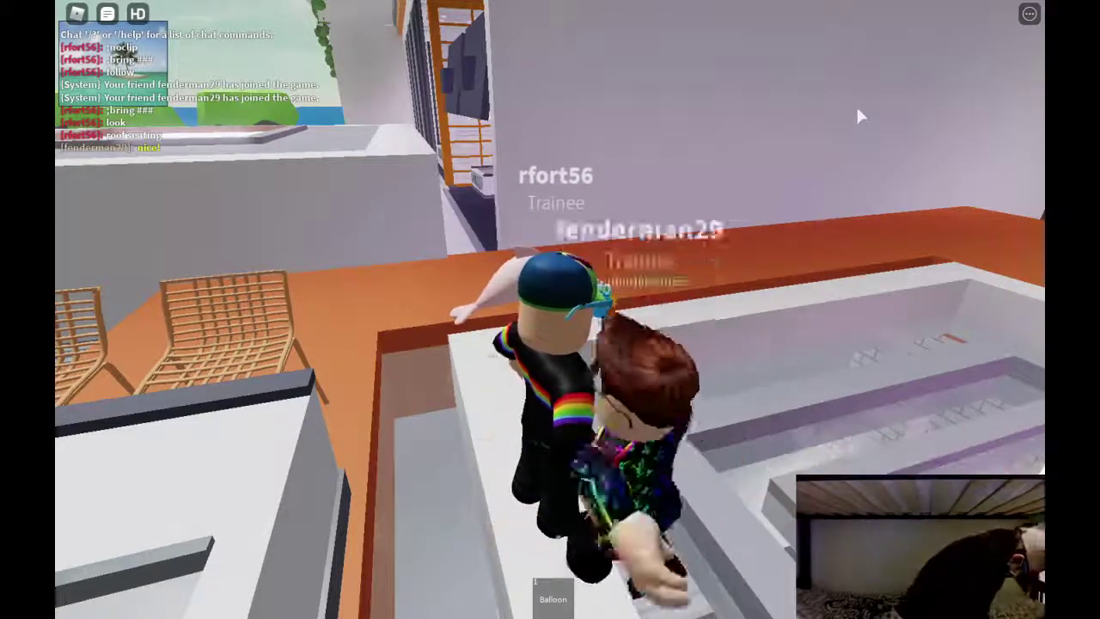
{"action": "right_click_drag", "start_coordinate": [928, 84], "coordinate": [913, 102]}
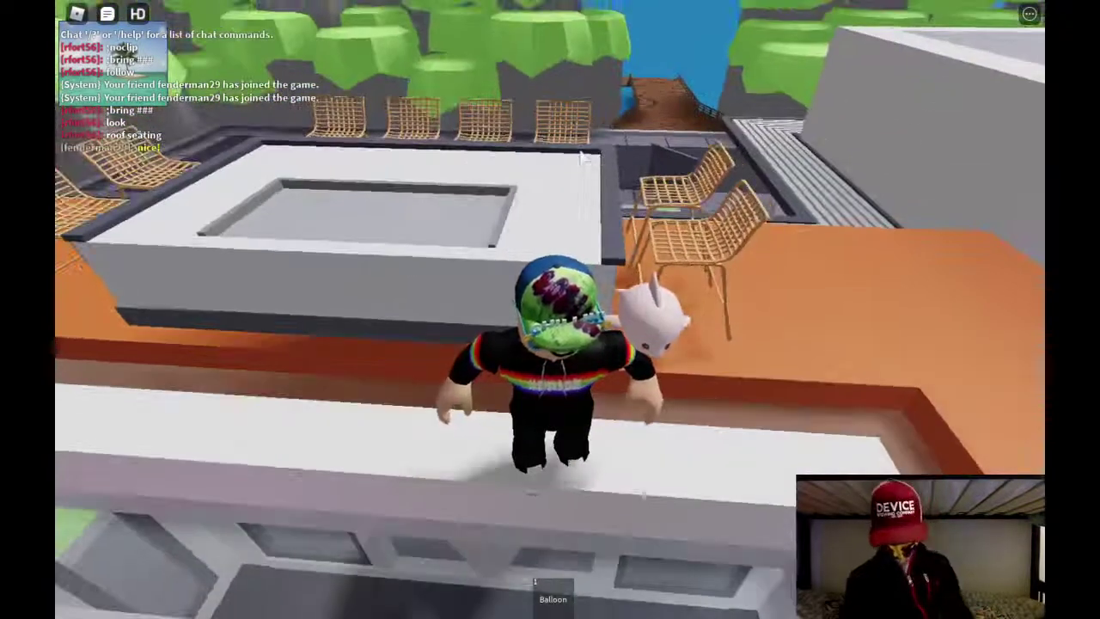
Send the chat messages "thx" and "imma play some minecraft now"
{"action": "type", "text": "x"}
{"action": "key", "text": "Return"}
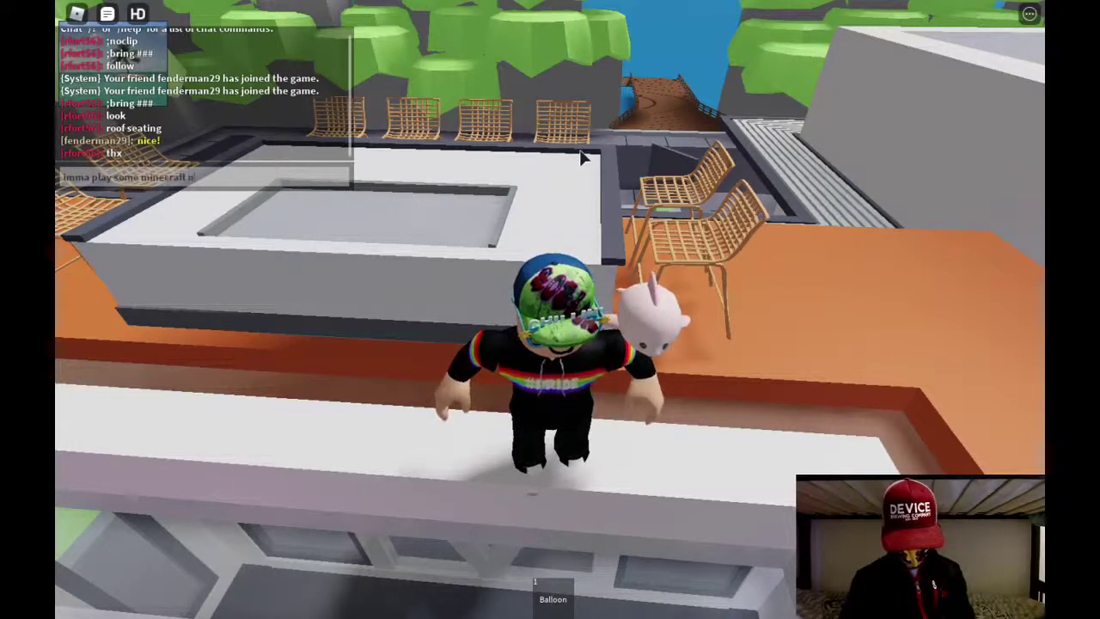
{"action": "type", "text": "w"}
{"action": "key", "text": "Return"}
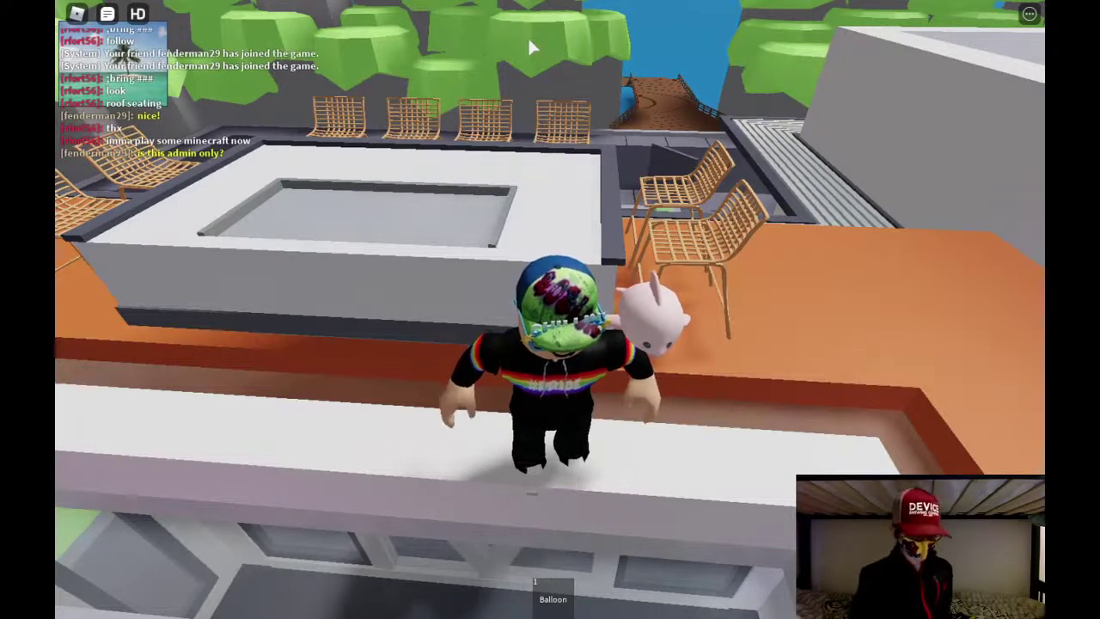
Answer the friend's admin-only question in chat with "no its open to the public"
{"action": "key", "text": "slash"}
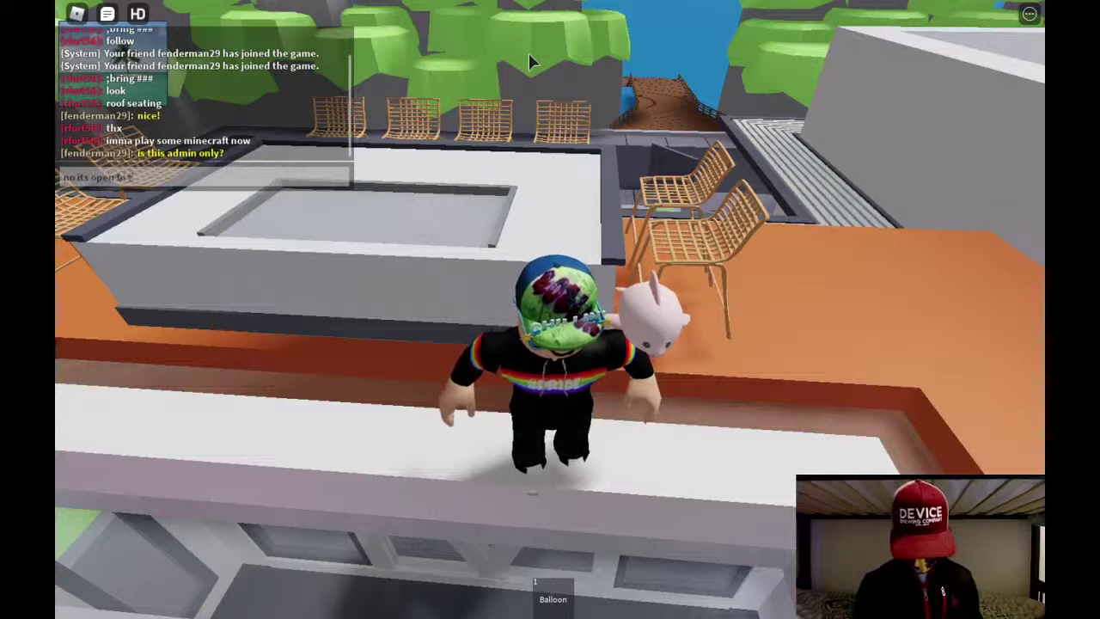
{"action": "type", "text": "no its open to the publ"}
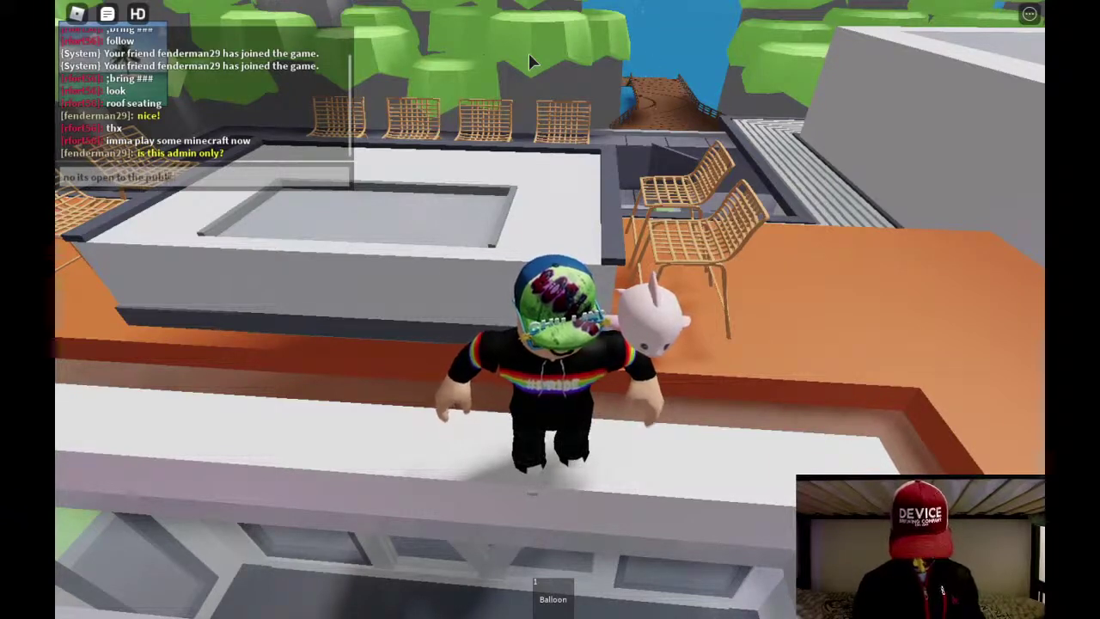
{"action": "type", "text": "ic"}
{"action": "key", "text": "Return"}
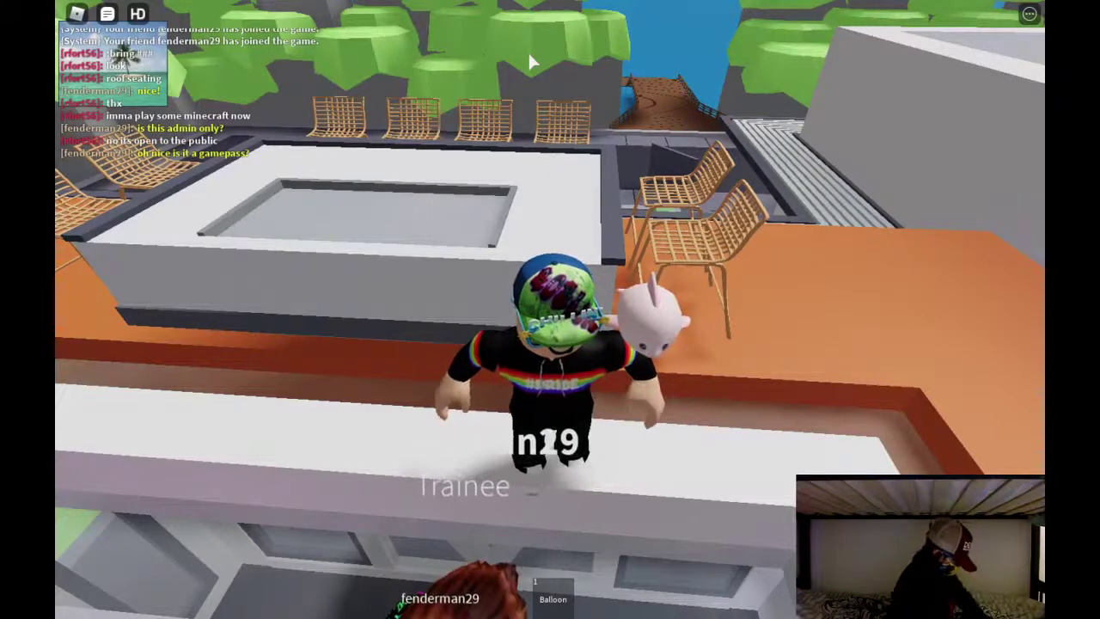
Answer the friend's gamepass question in chat with "no"
{"action": "right_click_drag", "start_coordinate": [562, 61], "coordinate": [587, 107]}
{"action": "key", "text": "slash"}
{"action": "type", "text": "no"}
{"action": "key", "text": "Return"}
Jump from the white ledge onto the large rooftop table surrounded by wicker chairs
{"action": "key", "text": "w"}
{"action": "right_click_drag", "start_coordinate": [589, 107], "coordinate": [623, 109]}
{"action": "key", "text": "space"}
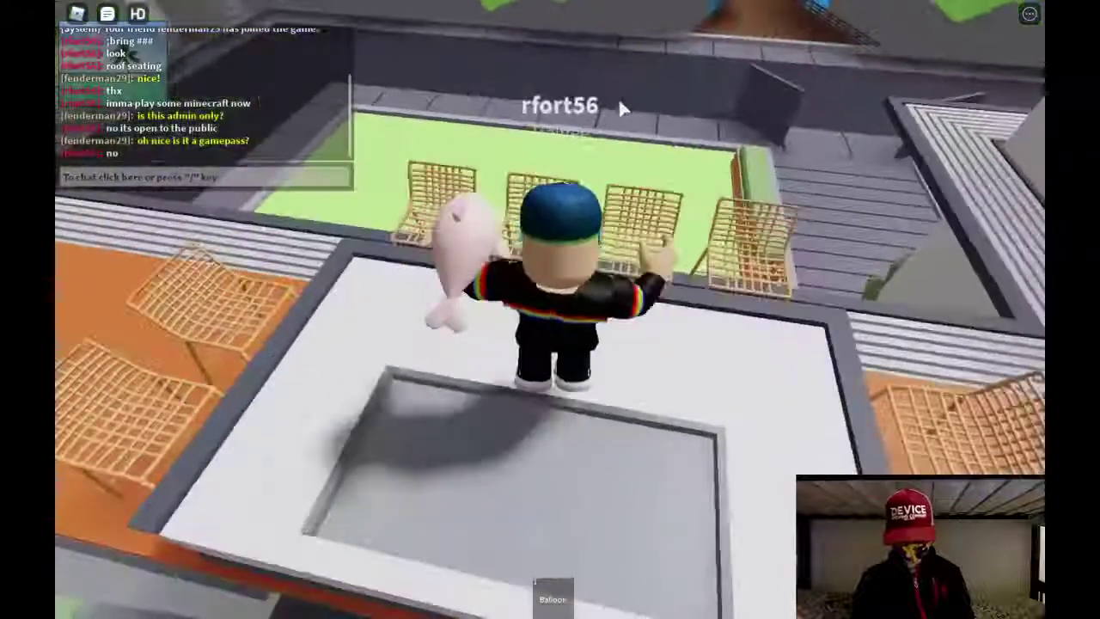
Send the chat message "not everything has to be a gamepass"
{"action": "key", "text": "slash"}
{"action": "key", "text": "slash"}
{"action": "type", "text": "not every hing has to be"}
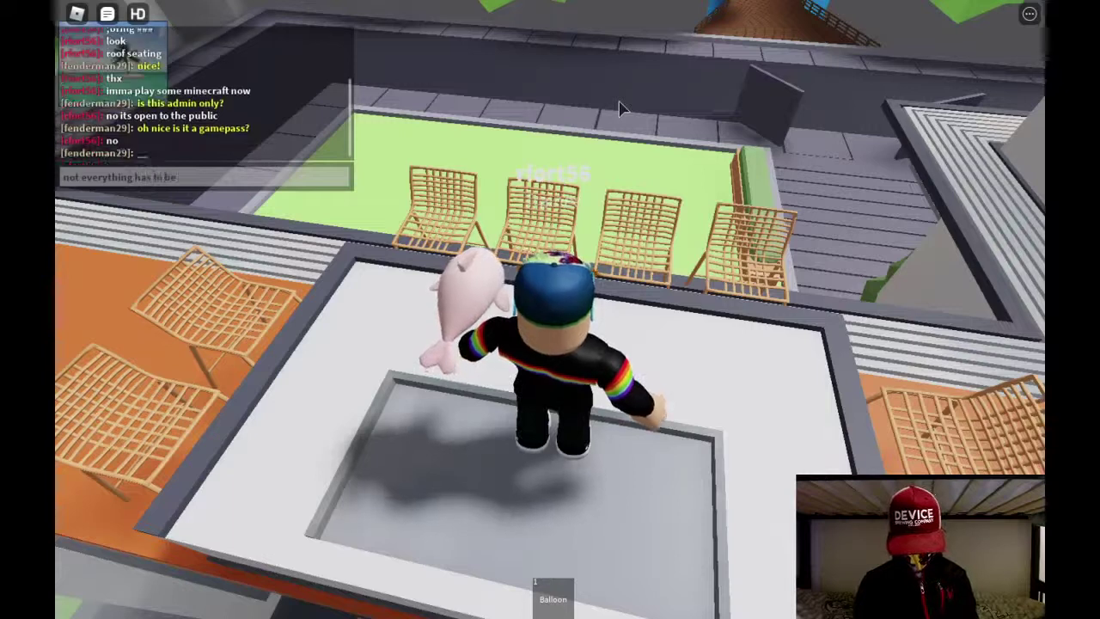
{"action": "type", "text": " a game"}
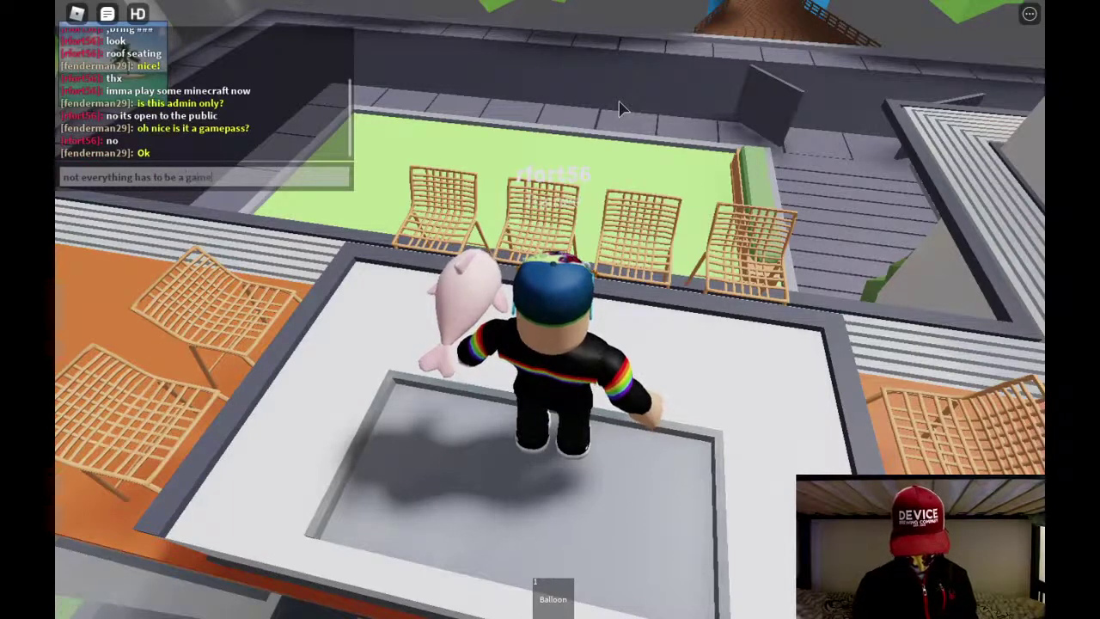
{"action": "type", "text": "pass"}
{"action": "key", "text": "Return"}
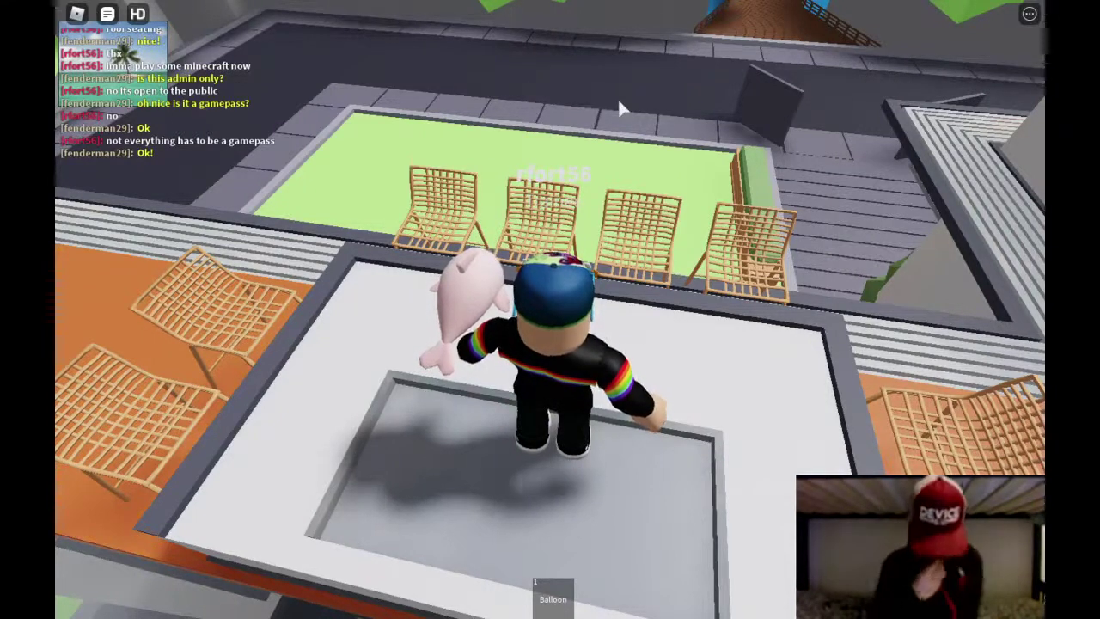
Look toward the friend on the terrace and send "bye just watch the livestream if u wanna watch me play minecraft" in chat
{"action": "right_click_drag", "start_coordinate": [619, 101], "coordinate": [619, 101]}
{"action": "key", "text": "slash"}
{"action": "type", "text": "bye"}
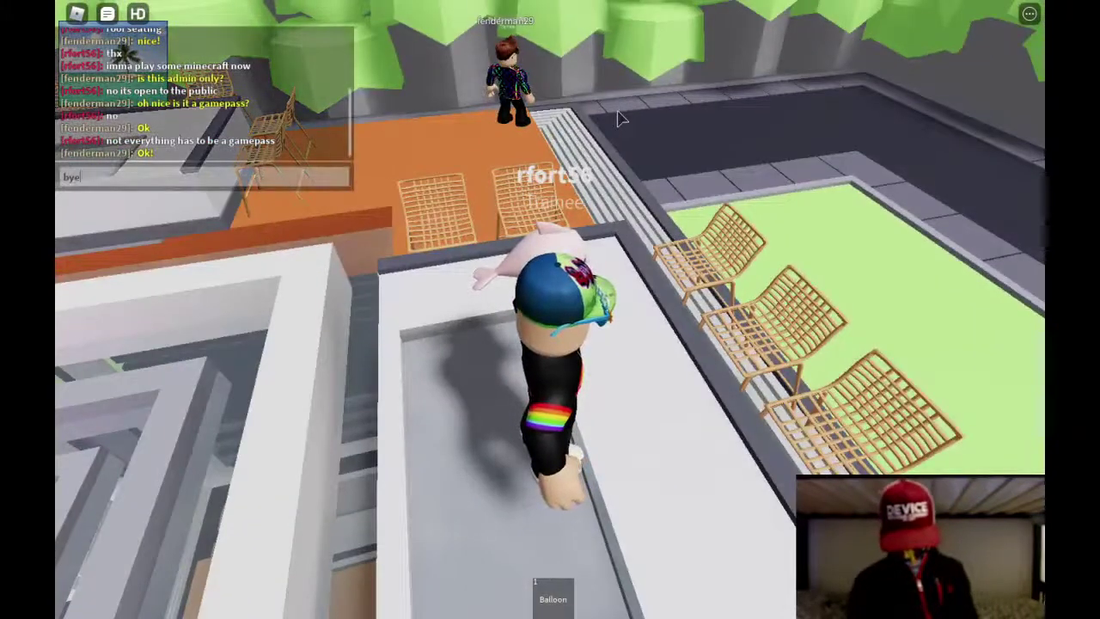
{"action": "type", "text": " just watch the livestream if"}
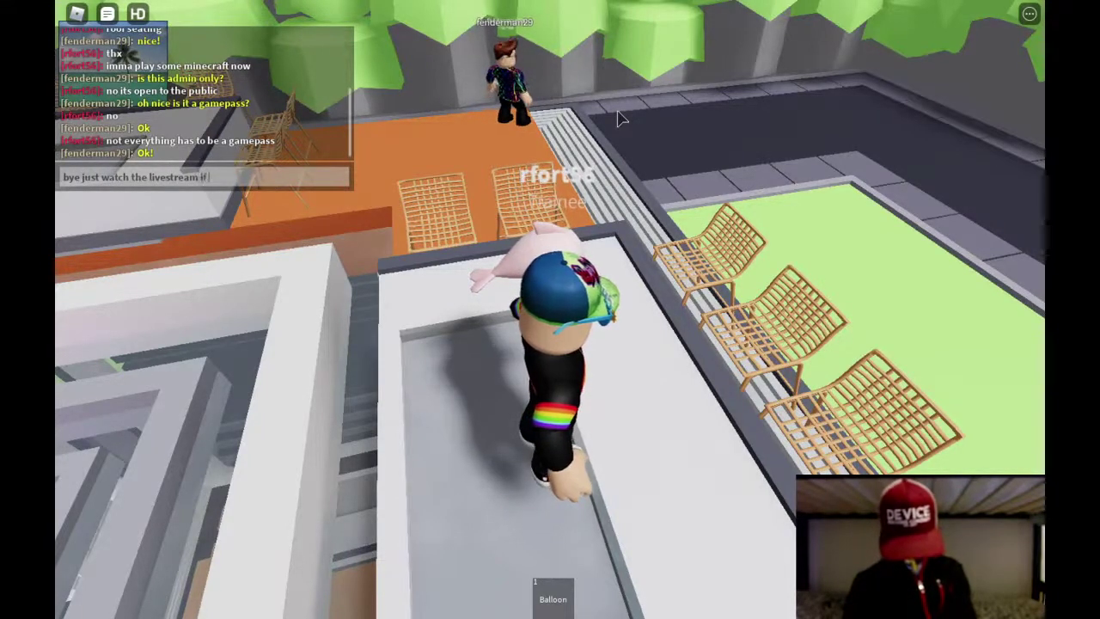
{"action": "type", "text": " u wanna"}
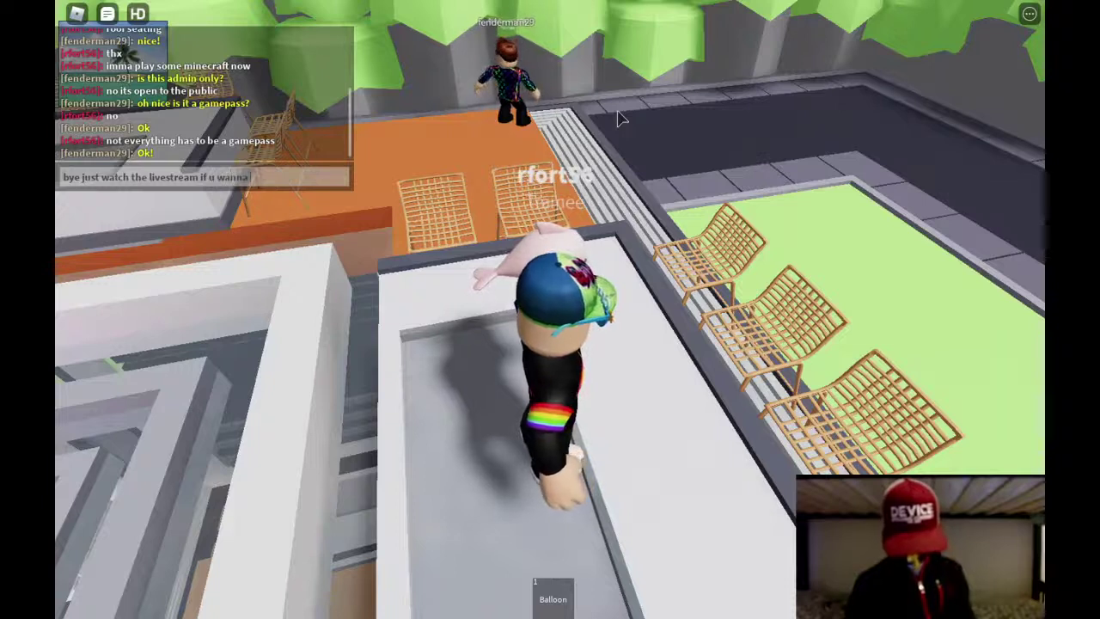
{"action": "type", "text": " watc"}
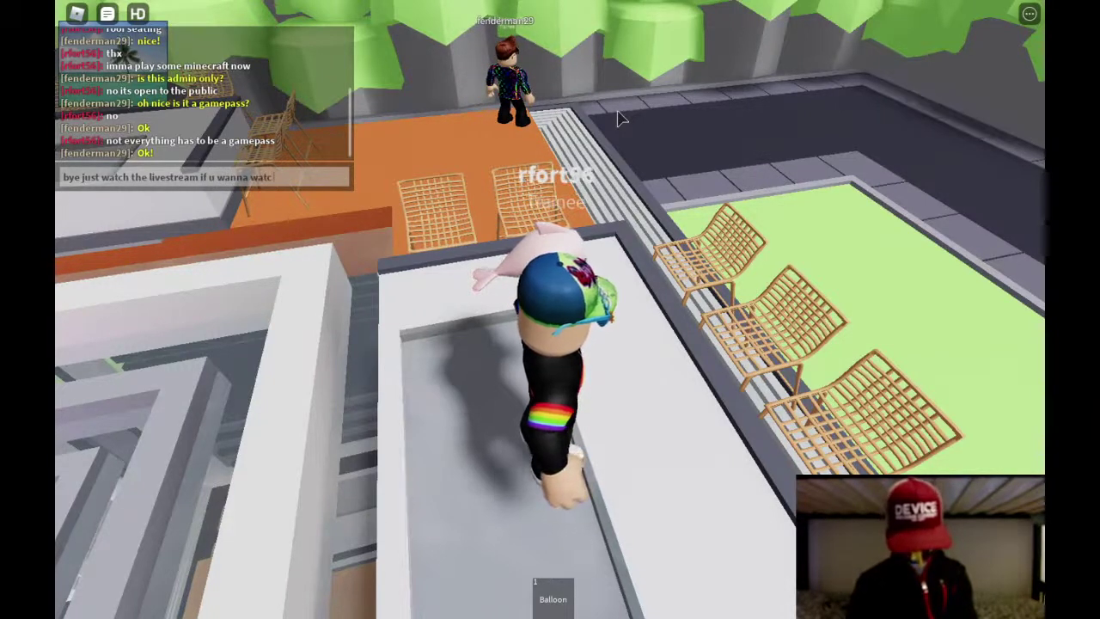
{"action": "type", "text": "h me"}
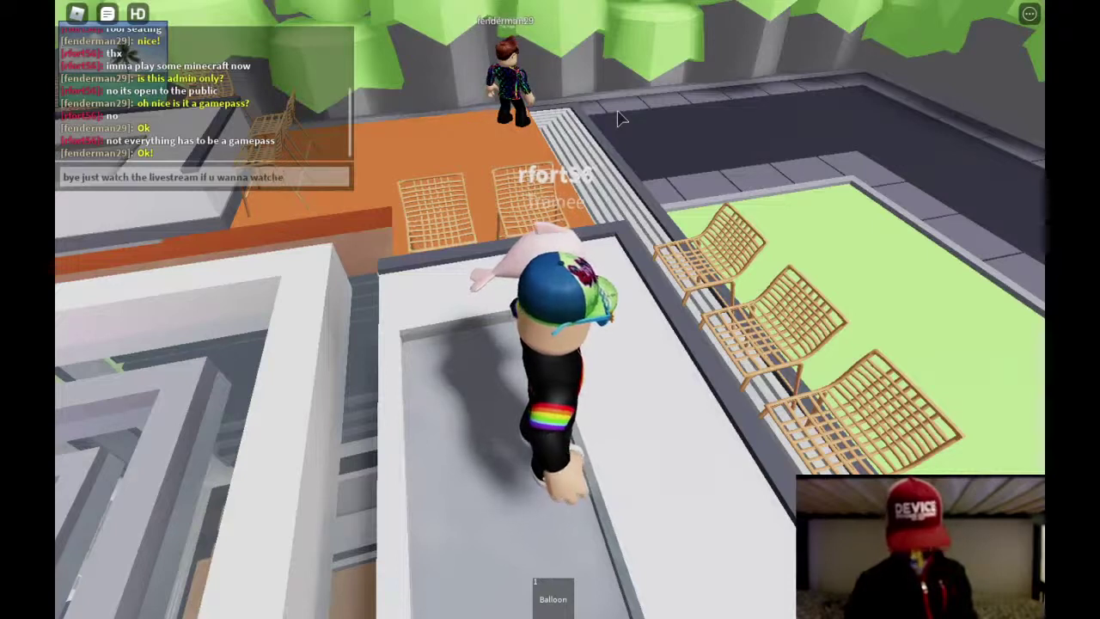
{"action": "type", "text": " play"}
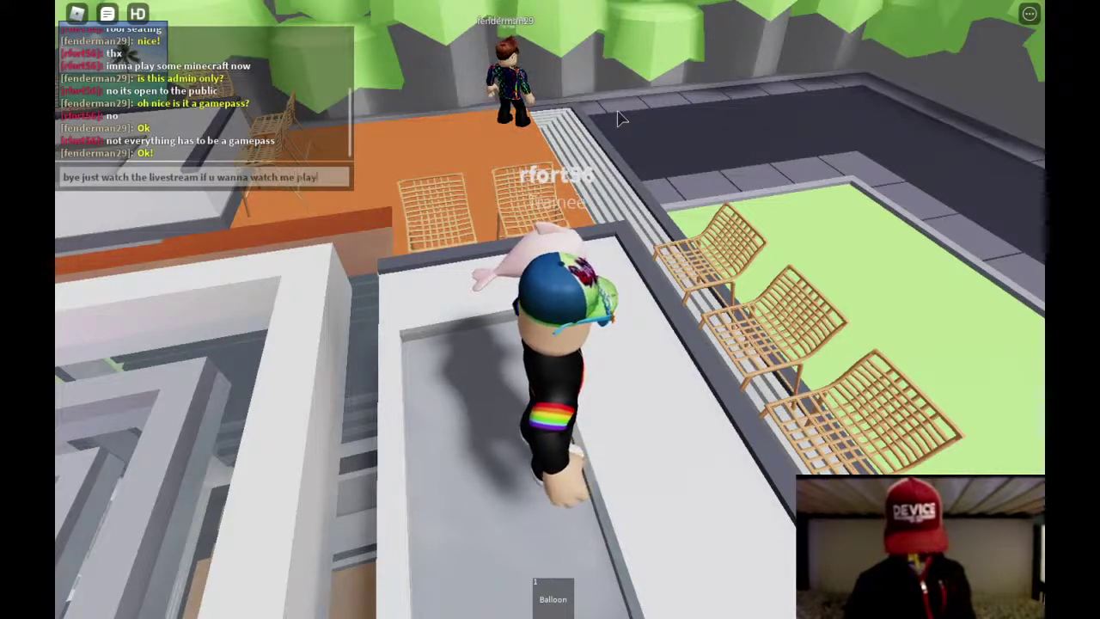
{"action": "type", "text": " minecraft"}
{"action": "key", "text": "Return"}
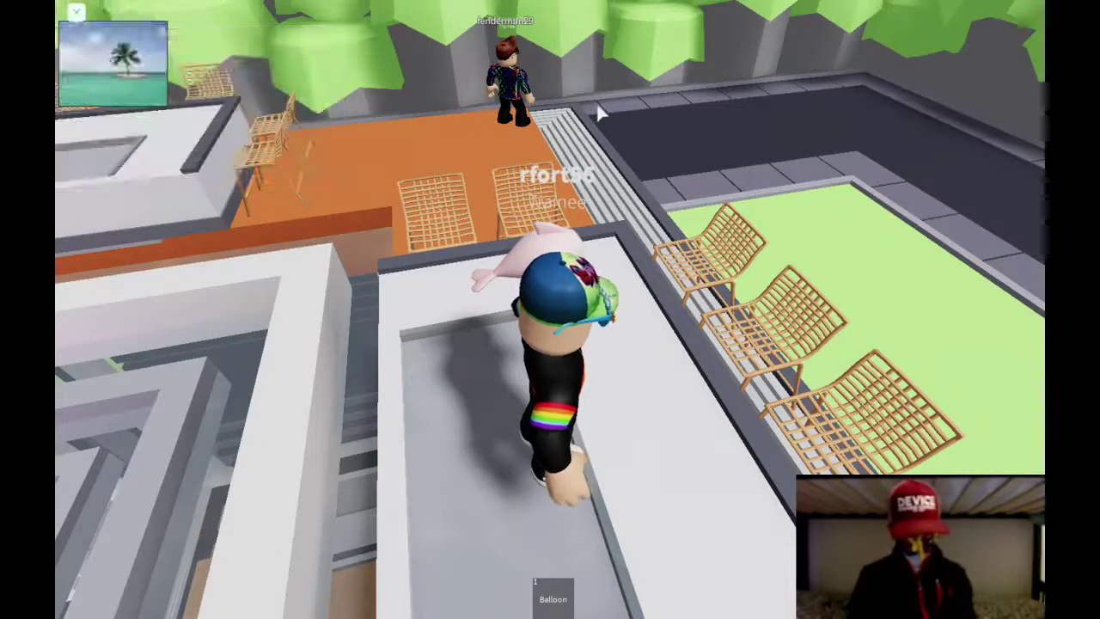
Leave the Roblox game and close Roblox Studio from its lost-connection dialog
{"action": "key", "text": "Escape"}
{"action": "key", "text": "l"}
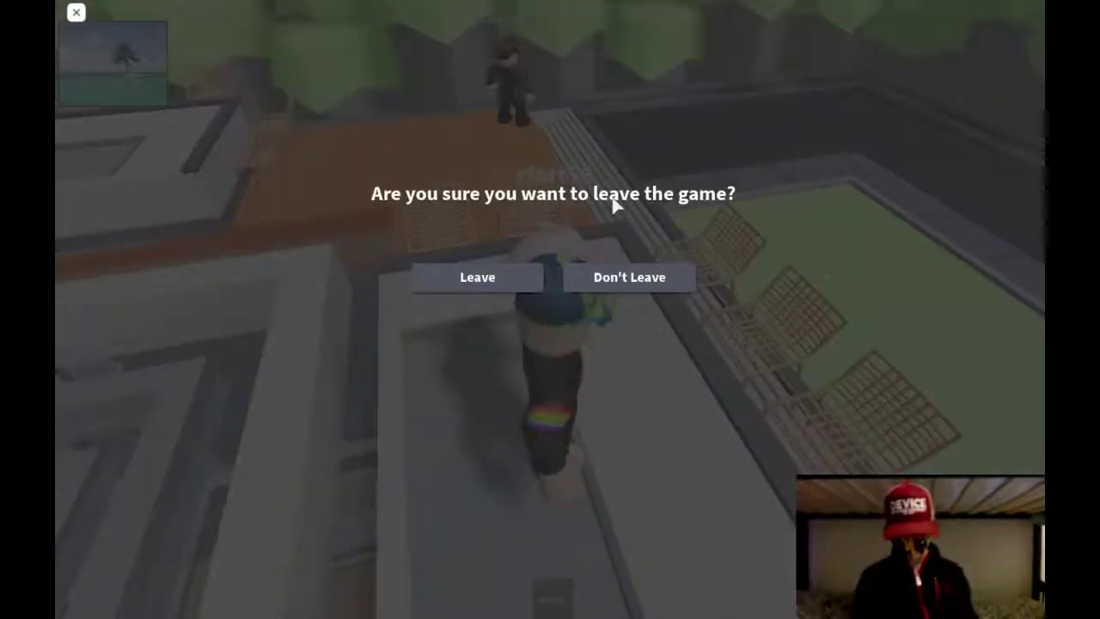
{"action": "key", "text": "Return"}
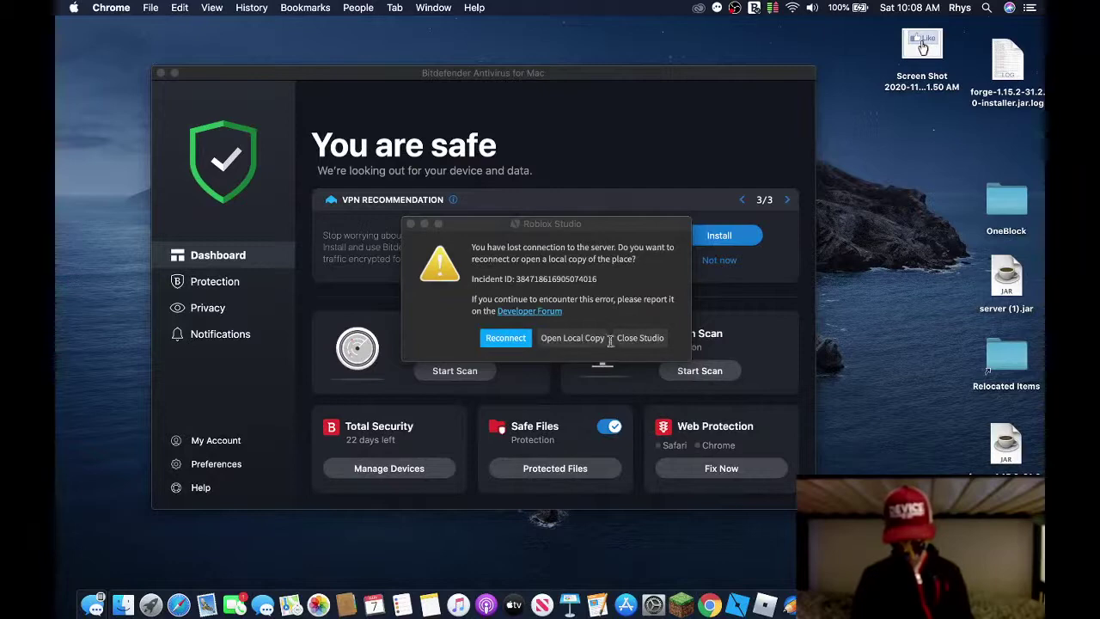
{"action": "left_click", "coordinate": [630, 337]}
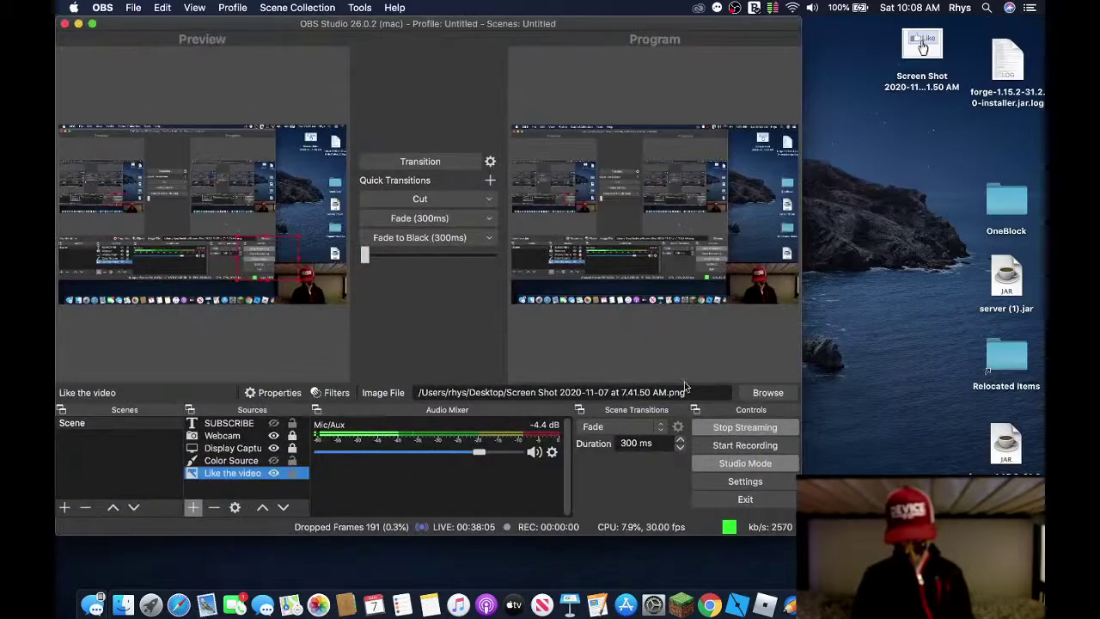
Switch to the Minecraft Launcher, include snapshots in the Java Edition installations, and launch the 20w45a snapshot
{"action": "left_click", "coordinate": [678, 607]}
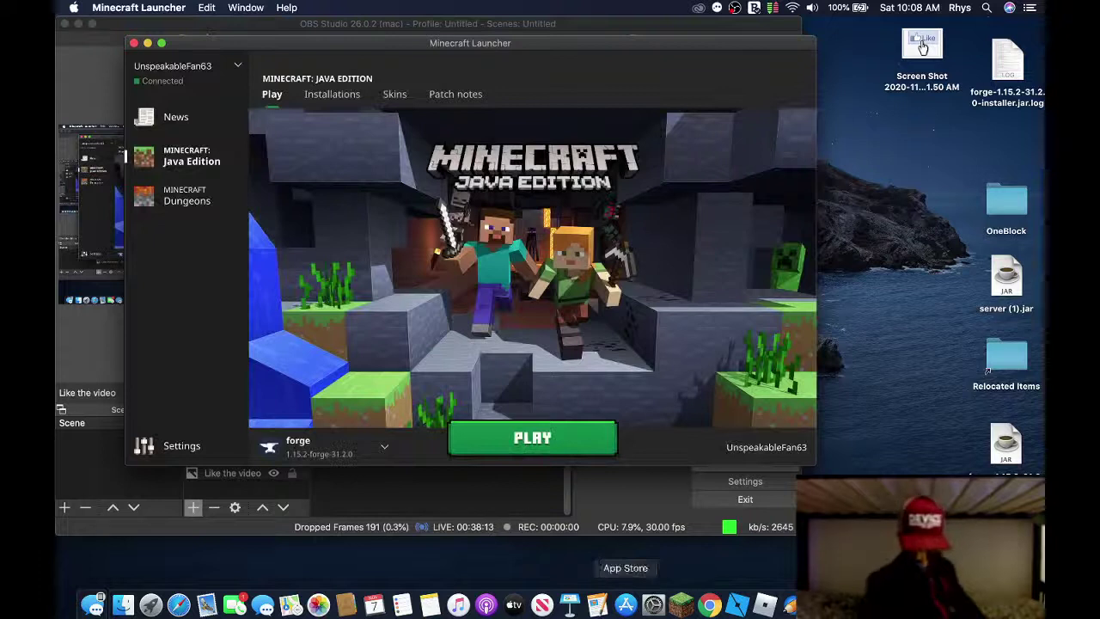
{"action": "left_click", "coordinate": [383, 443]}
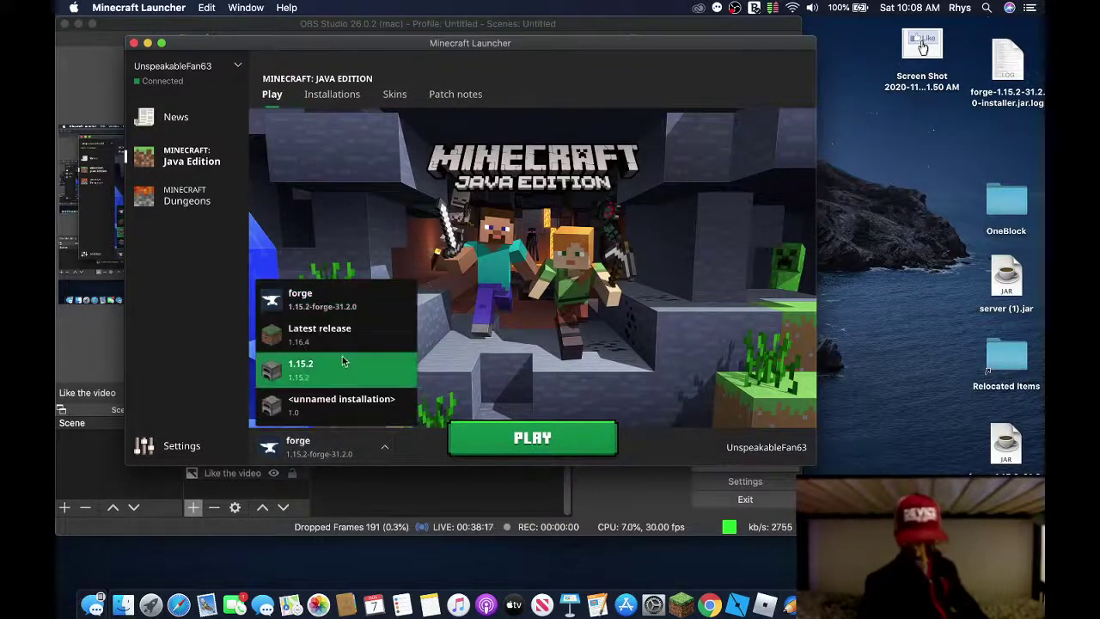
{"action": "left_click", "coordinate": [338, 110]}
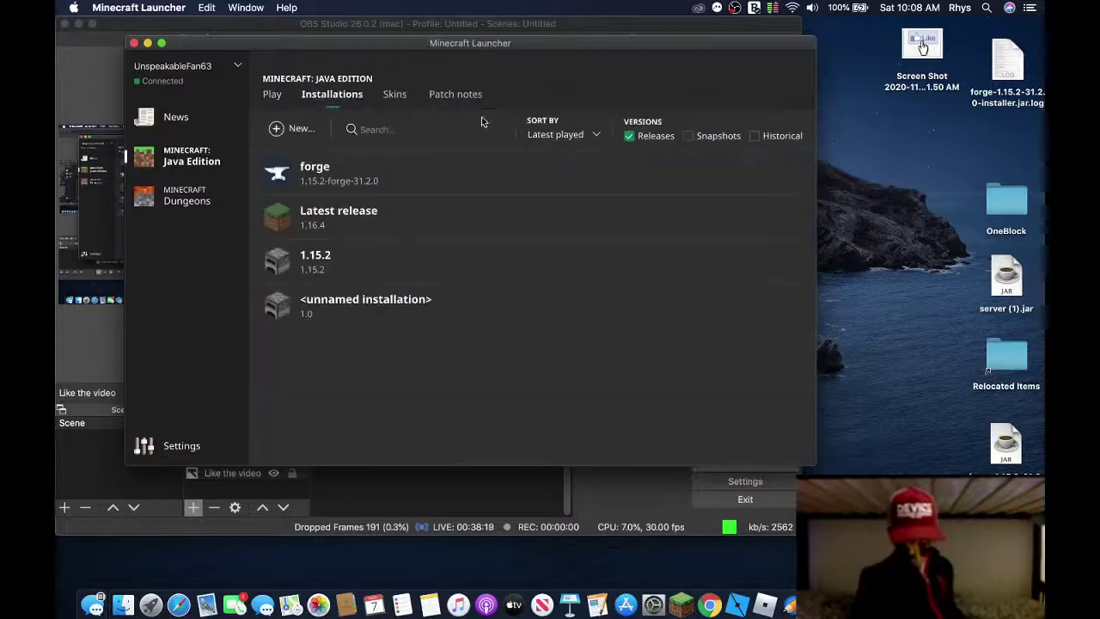
{"action": "left_click", "coordinate": [687, 137]}
{"action": "left_click", "coordinate": [739, 354]}
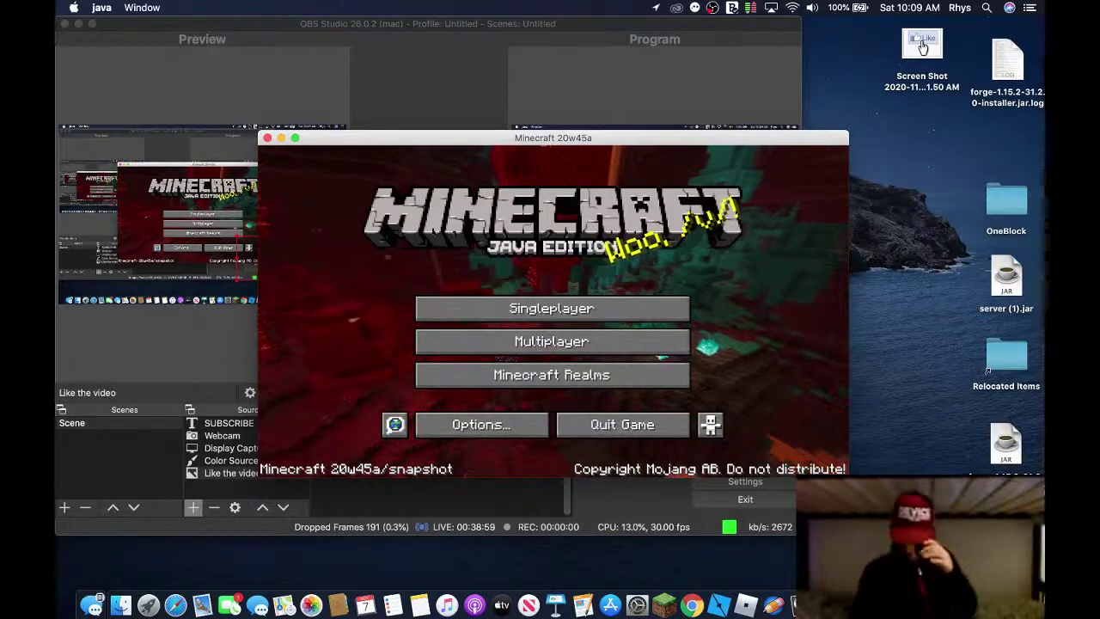
Make the game full screen and start creating a singleplayer world named "1/17"
{"action": "left_click", "coordinate": [295, 137]}
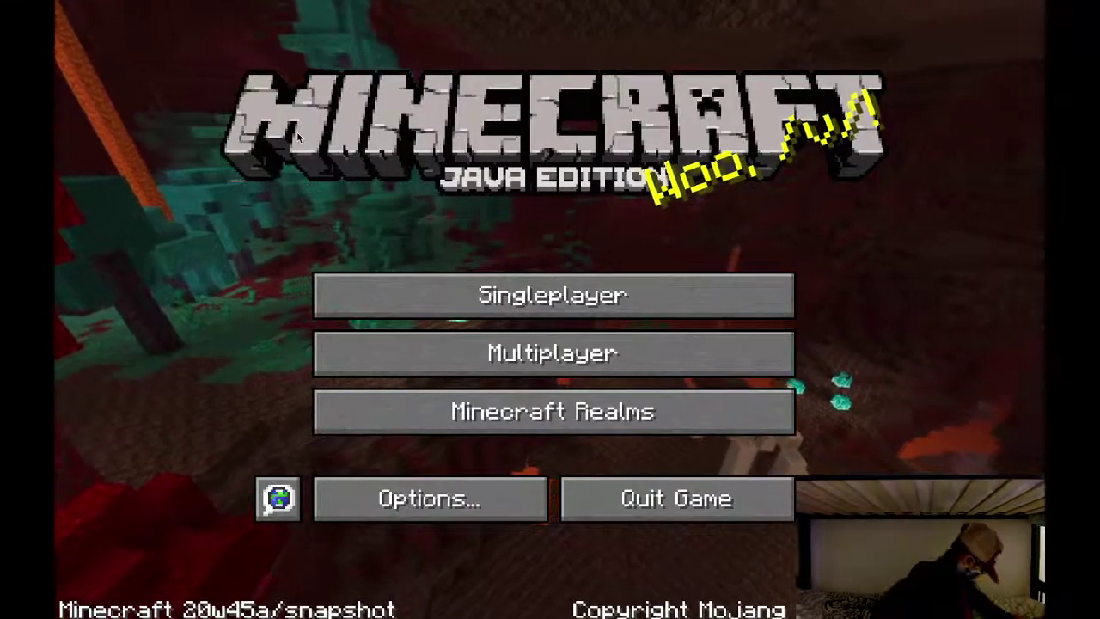
{"action": "left_click", "coordinate": [532, 296]}
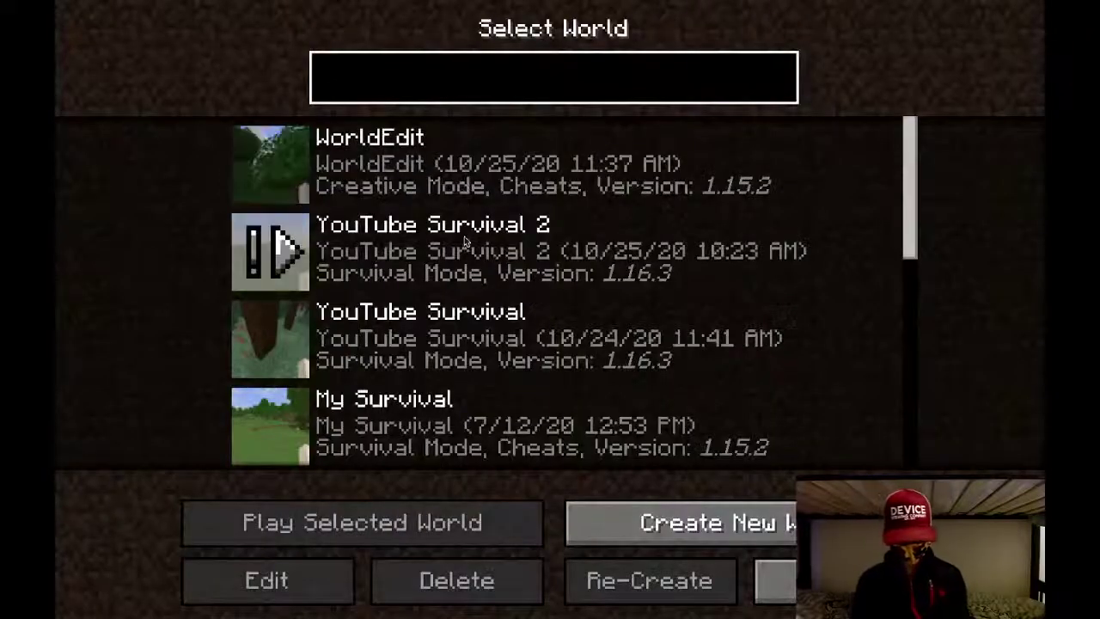
{"action": "left_click", "coordinate": [701, 526]}
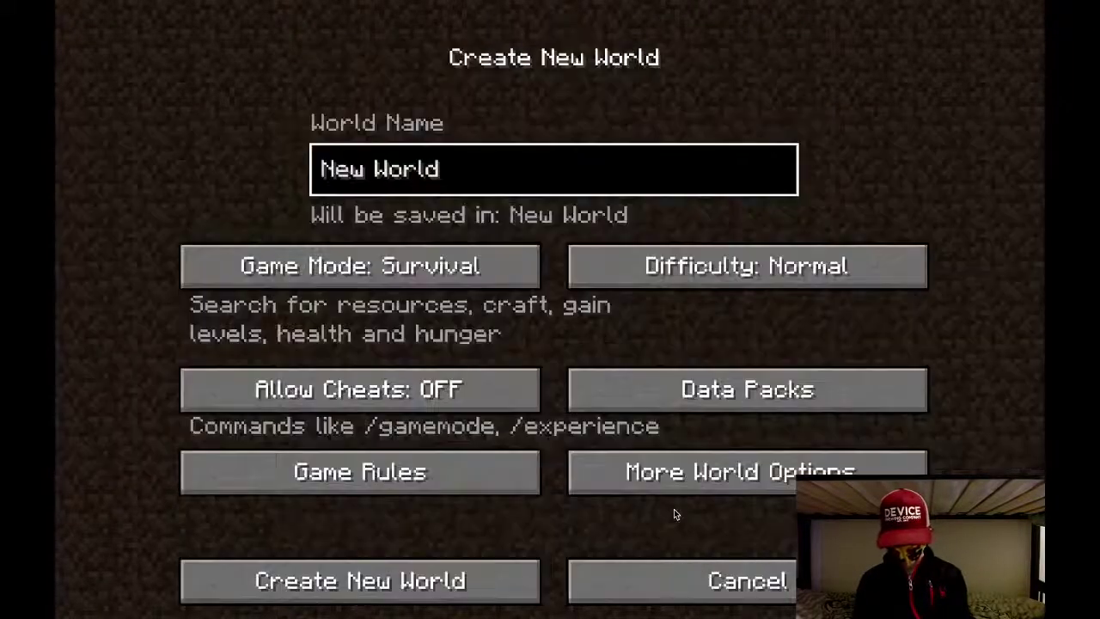
{"action": "key", "text": "BackSpace"}
{"action": "key", "text": "BackSpace"}
{"action": "type", "text": "1"}
Set the new world's game mode to Creative and its difficulty to Peaceful
{"action": "left_click", "coordinate": [491, 265]}
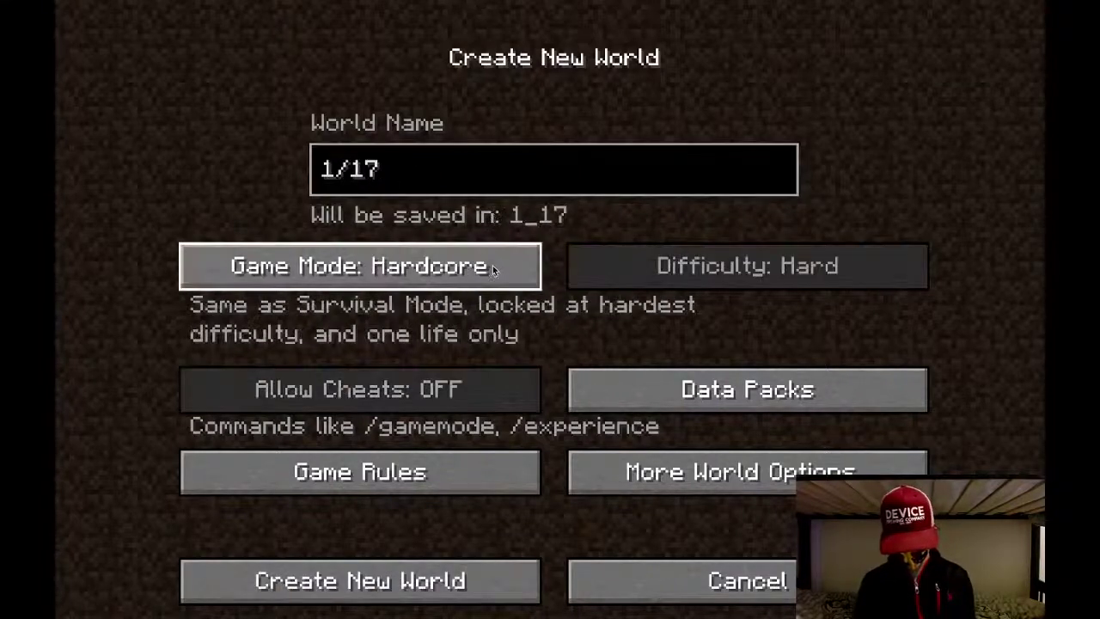
{"action": "left_click", "coordinate": [491, 266]}
{"action": "left_click", "coordinate": [663, 276]}
{"action": "left_click", "coordinate": [663, 276]}
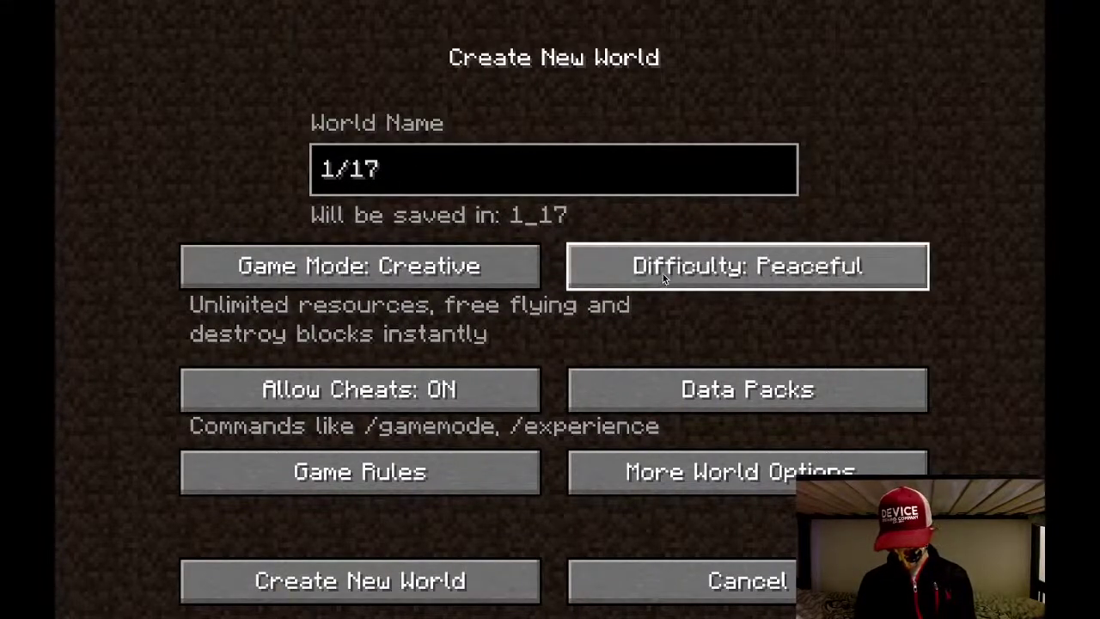
In the world's game rules, turn off drowning, fall and fire damage and turn on keeping inventory after death
{"action": "left_click", "coordinate": [442, 468]}
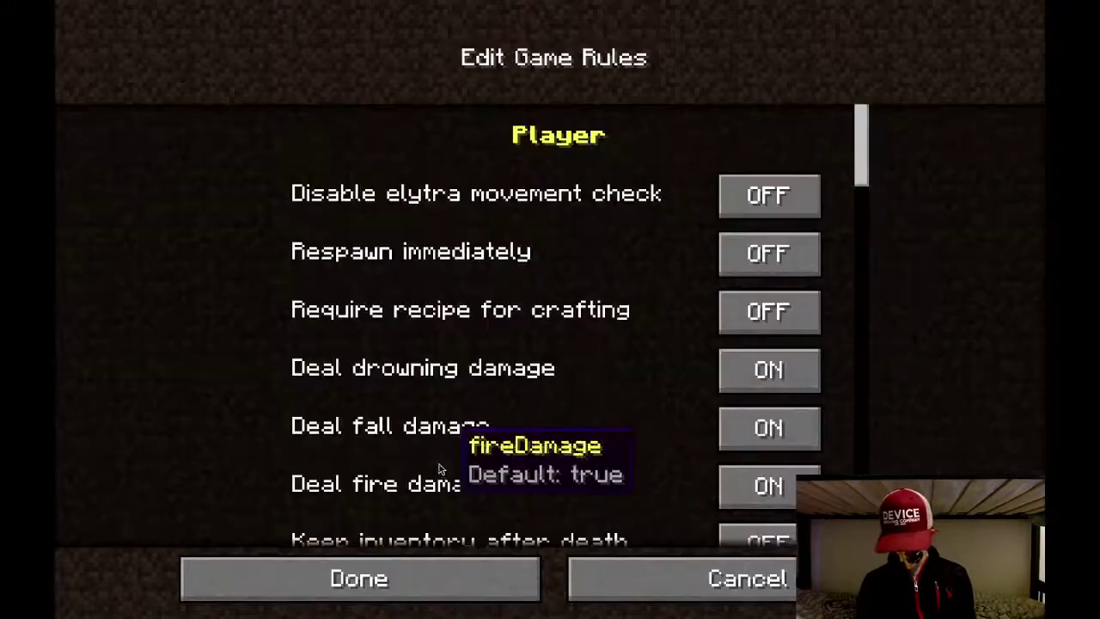
{"action": "scroll", "coordinate": [667, 284], "scroll_direction": "down", "scroll_amount": 1}
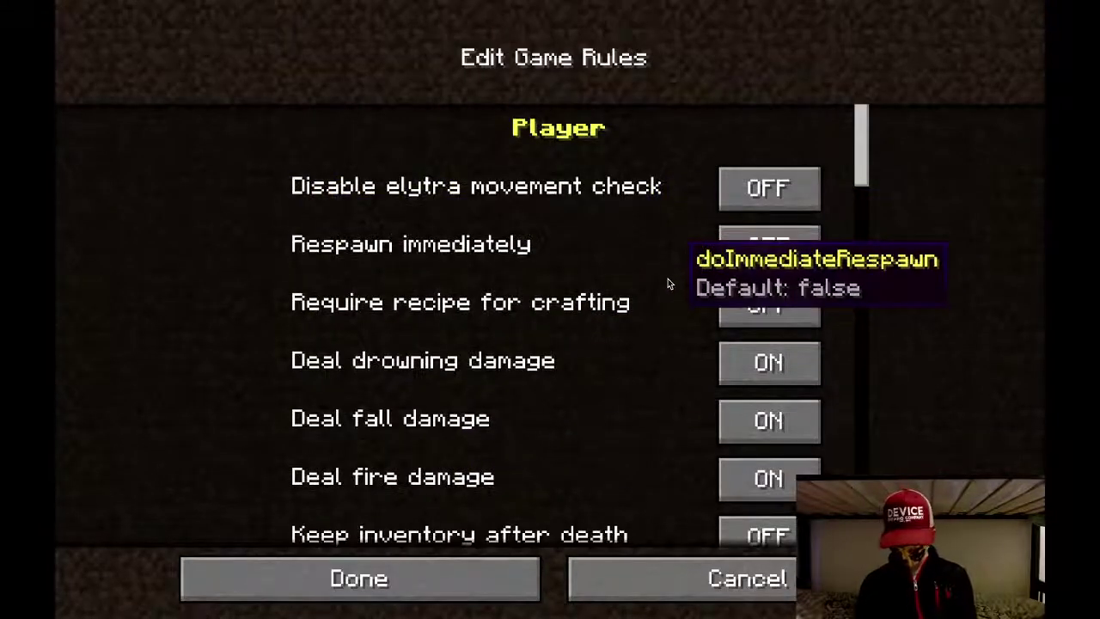
{"action": "scroll", "coordinate": [580, 524], "scroll_direction": "down", "scroll_amount": 3}
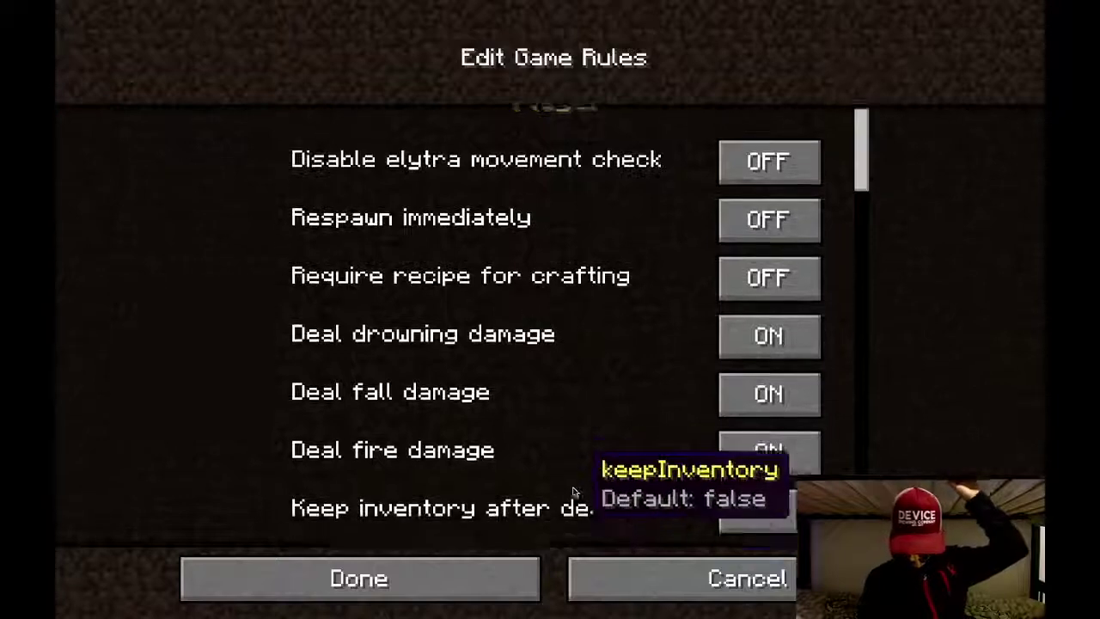
{"action": "left_click", "coordinate": [765, 296]}
{"action": "left_click", "coordinate": [760, 353]}
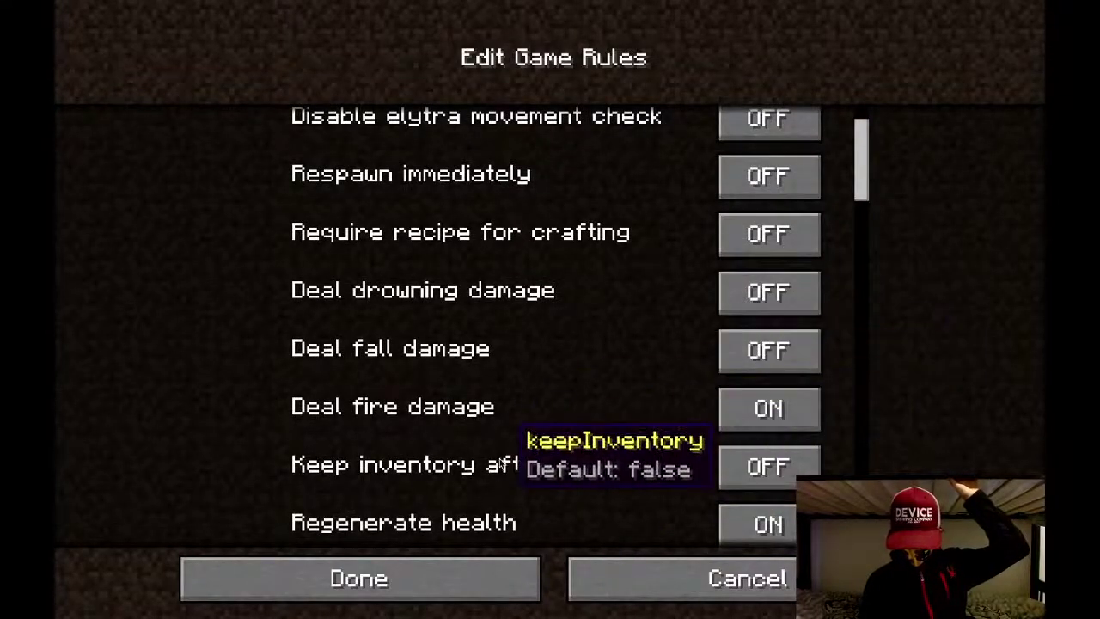
{"action": "scroll", "coordinate": [525, 434], "scroll_direction": "down", "scroll_amount": 2}
{"action": "left_click", "coordinate": [760, 396]}
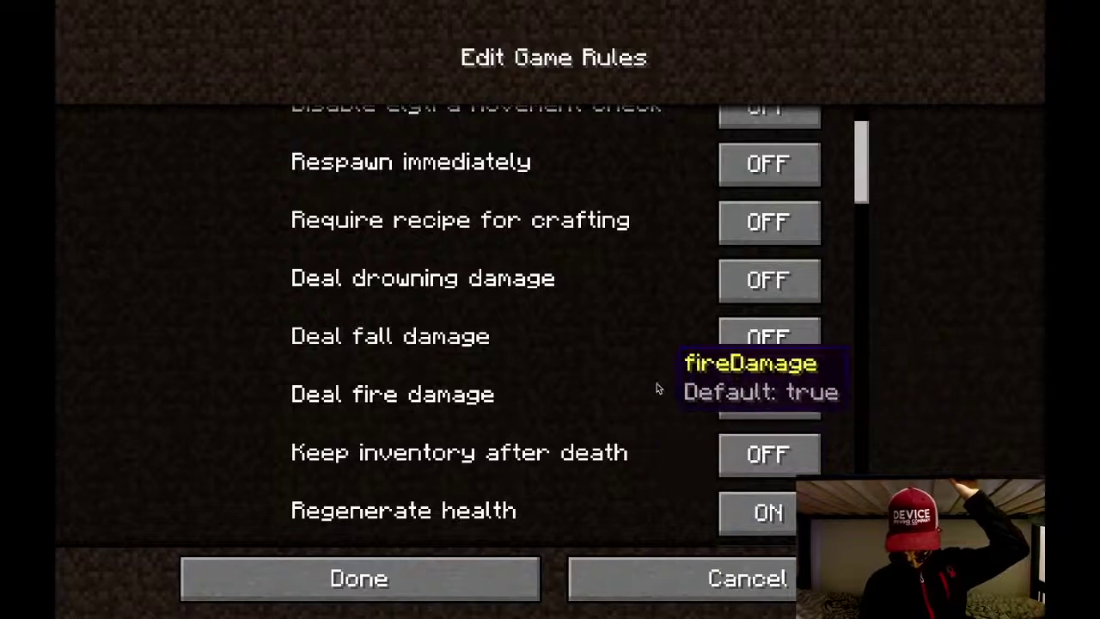
{"action": "left_click", "coordinate": [804, 447]}
{"action": "scroll", "coordinate": [589, 398], "scroll_direction": "down", "scroll_amount": 1}
{"action": "scroll", "coordinate": [590, 397], "scroll_direction": "down", "scroll_amount": 2}
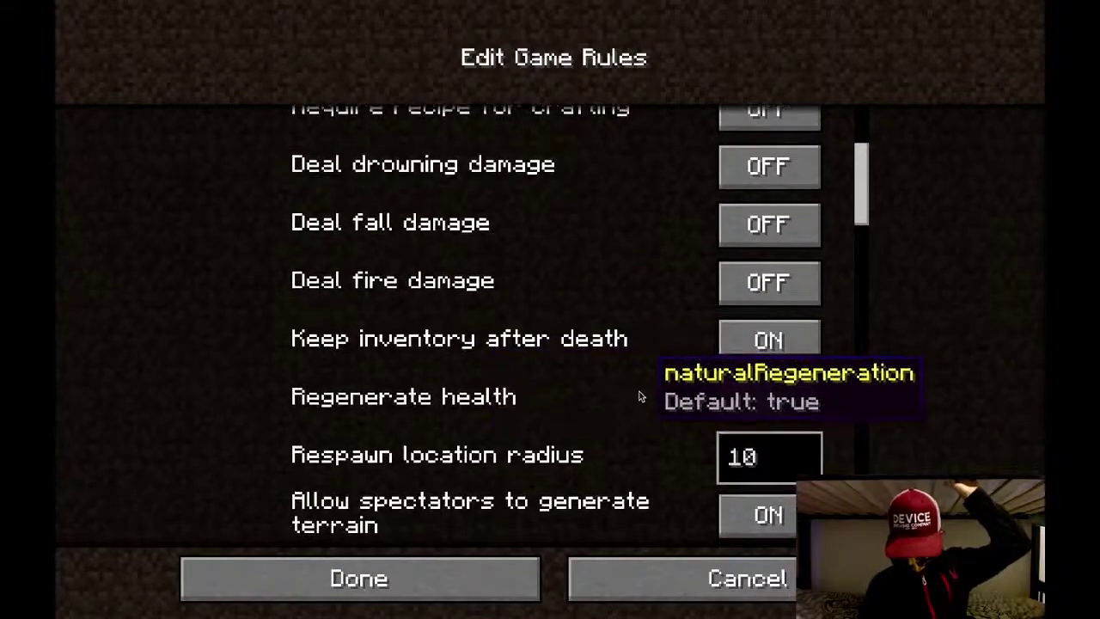
Turn on the Disable raids rule in the Mobs section of the game rules
{"action": "scroll", "coordinate": [640, 397], "scroll_direction": "down", "scroll_amount": 2}
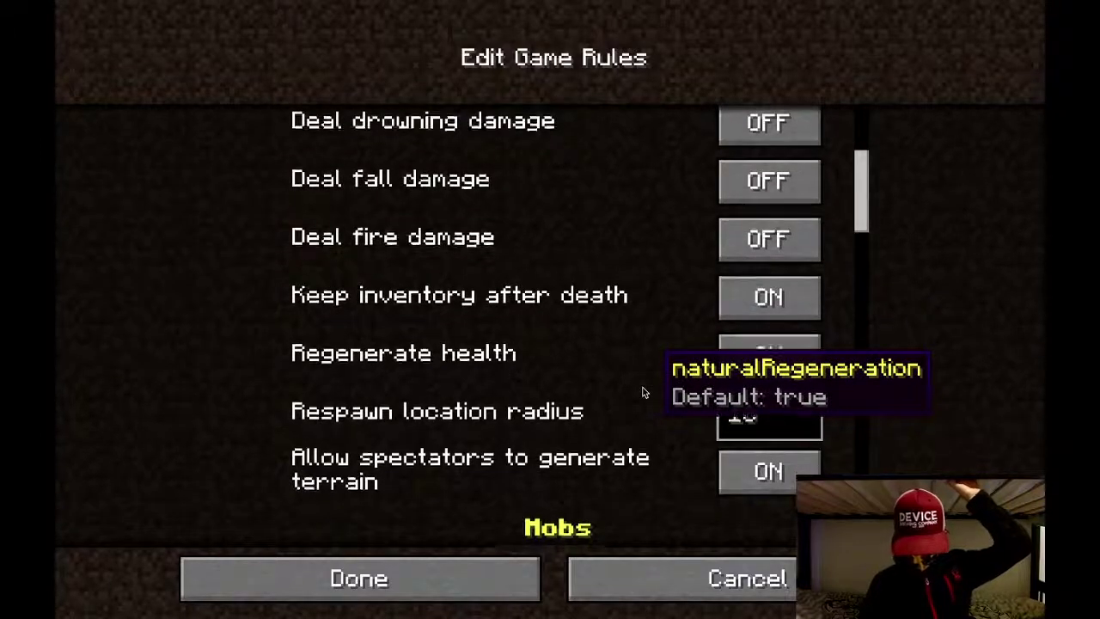
{"action": "scroll", "coordinate": [643, 393], "scroll_direction": "down", "scroll_amount": 5}
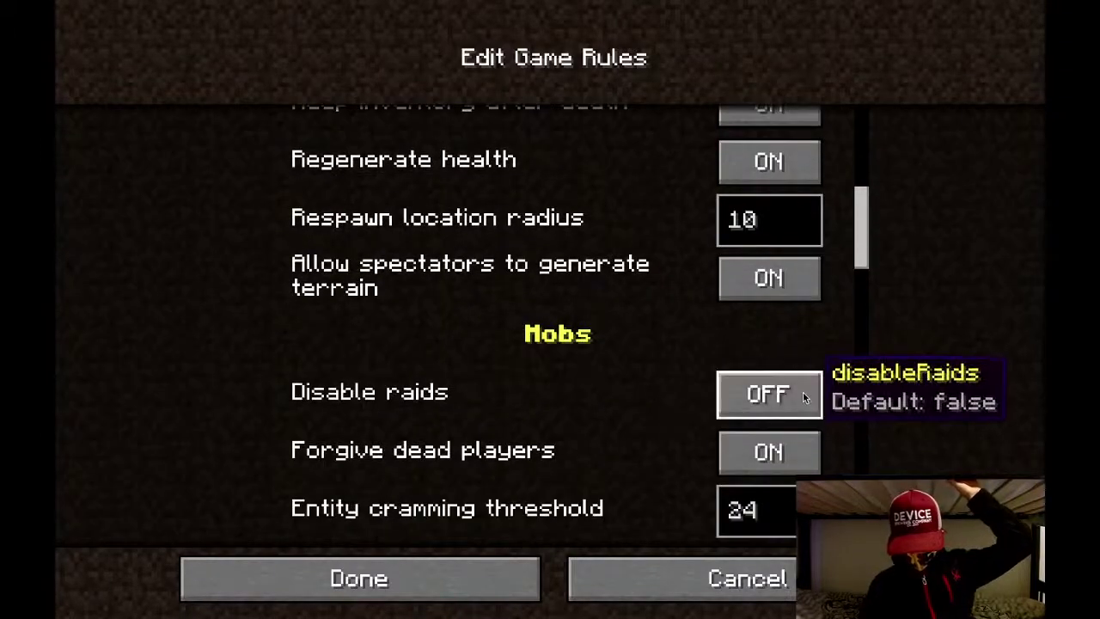
{"action": "left_click", "coordinate": [803, 391]}
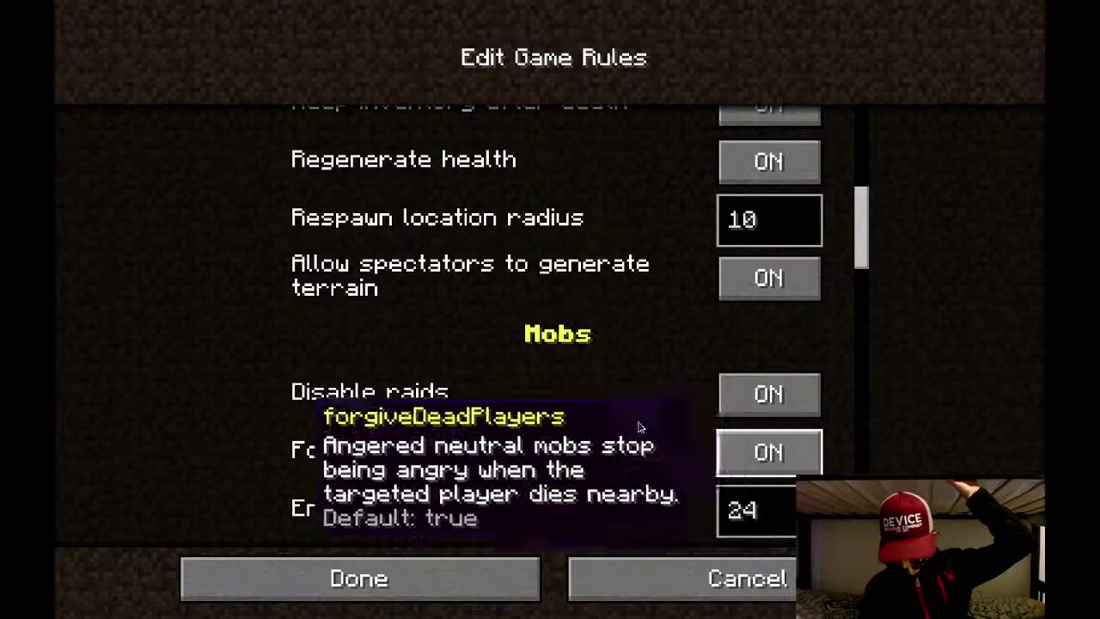
Set the Entity cramming threshold to 100 and switch off Allow destructive mob actions
{"action": "scroll", "coordinate": [748, 442], "scroll_direction": "down", "scroll_amount": 7}
{"action": "left_click", "coordinate": [766, 266]}
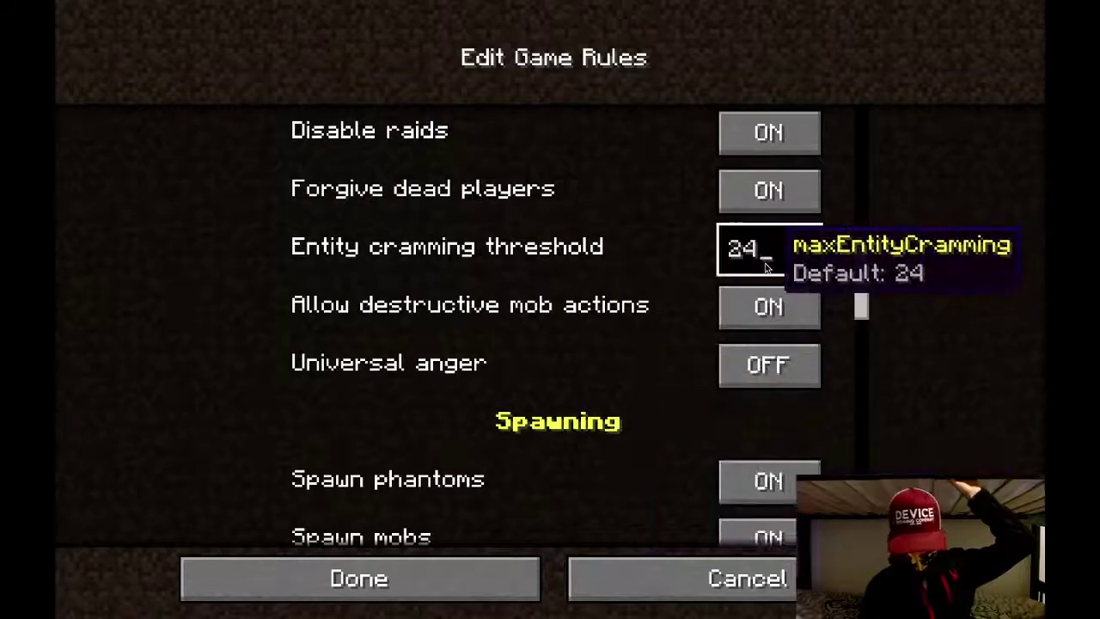
{"action": "key", "text": "BackSpace"}
{"action": "type", "text": "100"}
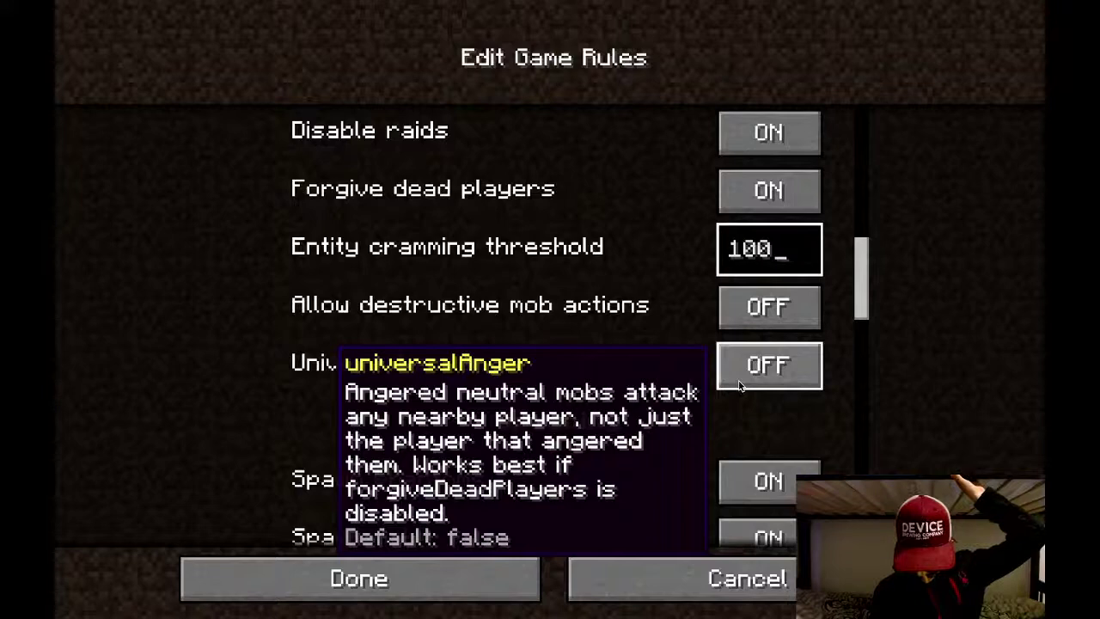
Switch off all four Spawning rules: phantoms, mobs, pillager patrols and wandering traders
{"action": "scroll", "coordinate": [735, 389], "scroll_direction": "down", "scroll_amount": 7}
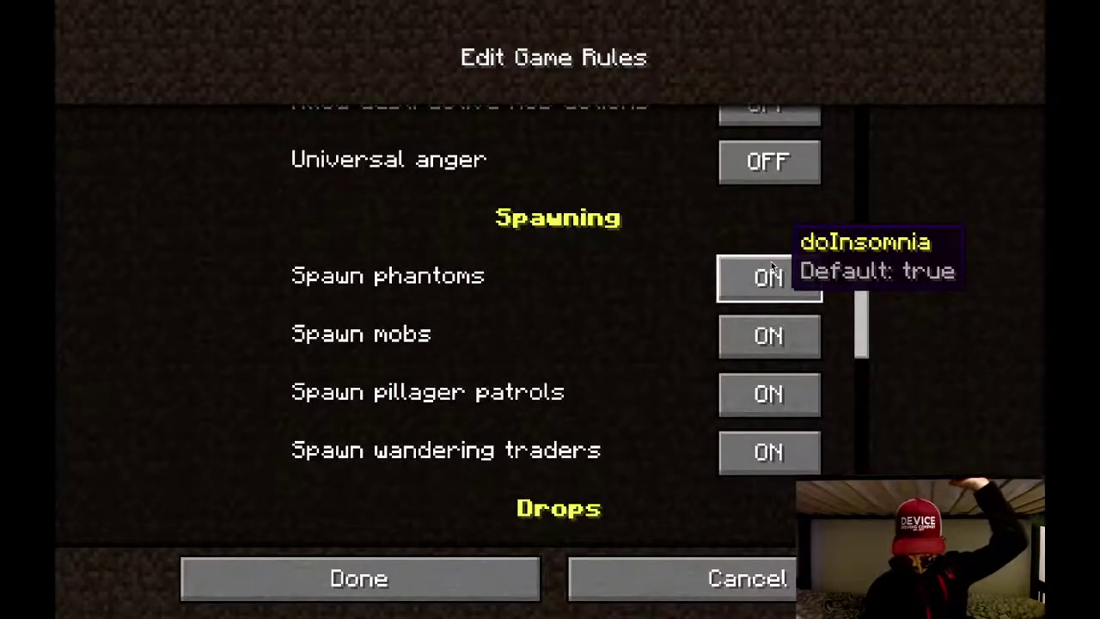
{"action": "left_click", "coordinate": [772, 273]}
{"action": "left_click", "coordinate": [773, 335]}
{"action": "left_click", "coordinate": [763, 404]}
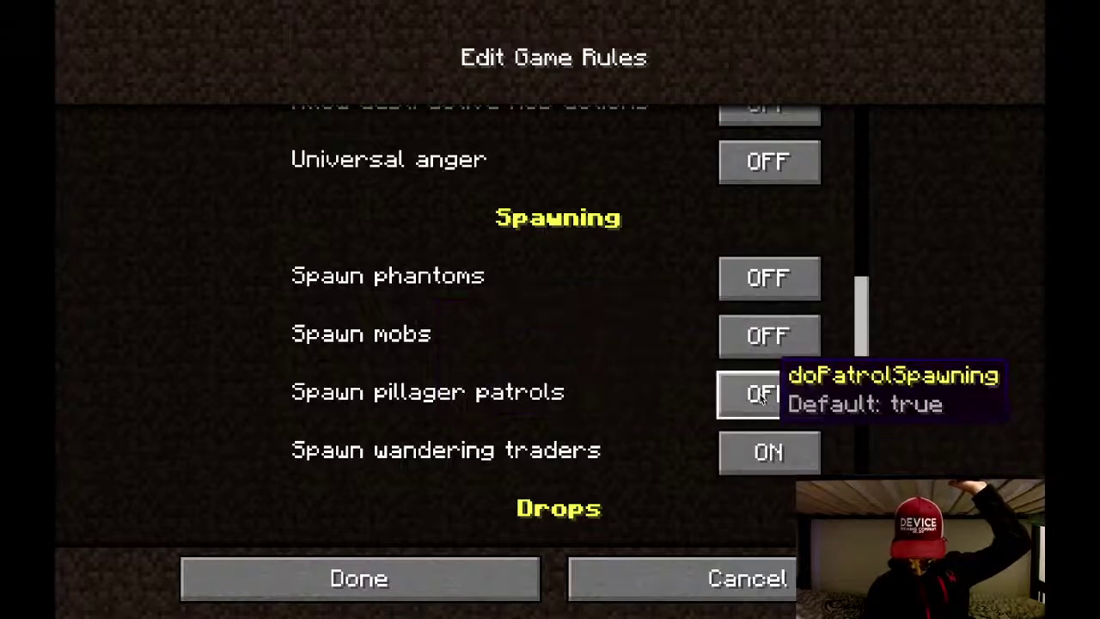
{"action": "scroll", "coordinate": [757, 459], "scroll_direction": "down", "scroll_amount": 5}
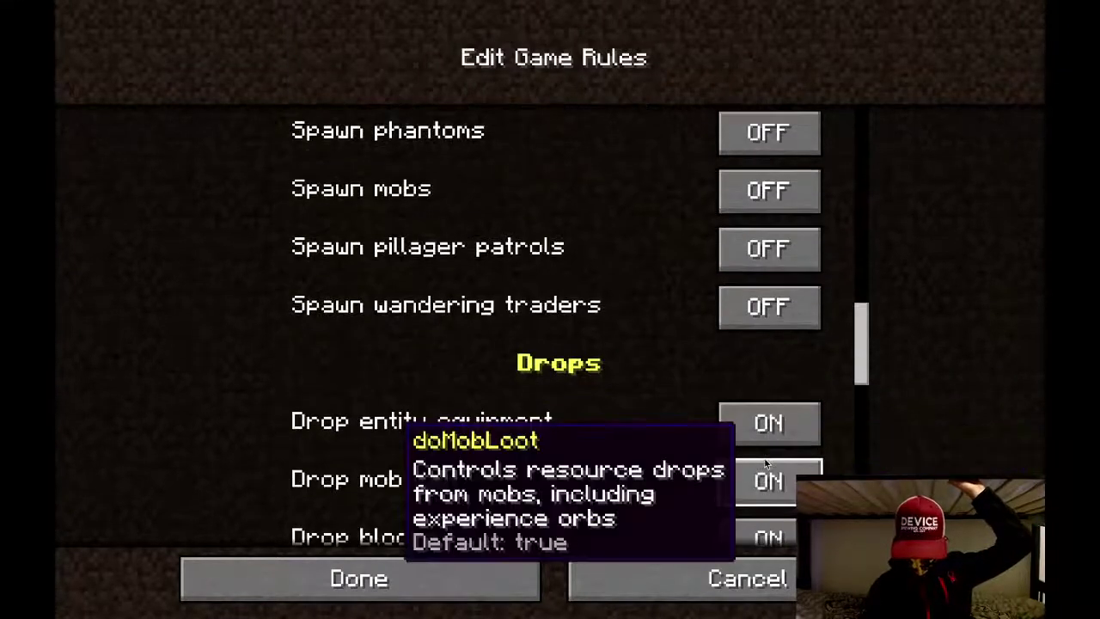
Switch off Advance time of day, Update fire and Update weather under World Updates
{"action": "scroll", "coordinate": [611, 443], "scroll_direction": "down", "scroll_amount": 2}
{"action": "scroll", "coordinate": [636, 435], "scroll_direction": "down", "scroll_amount": 2}
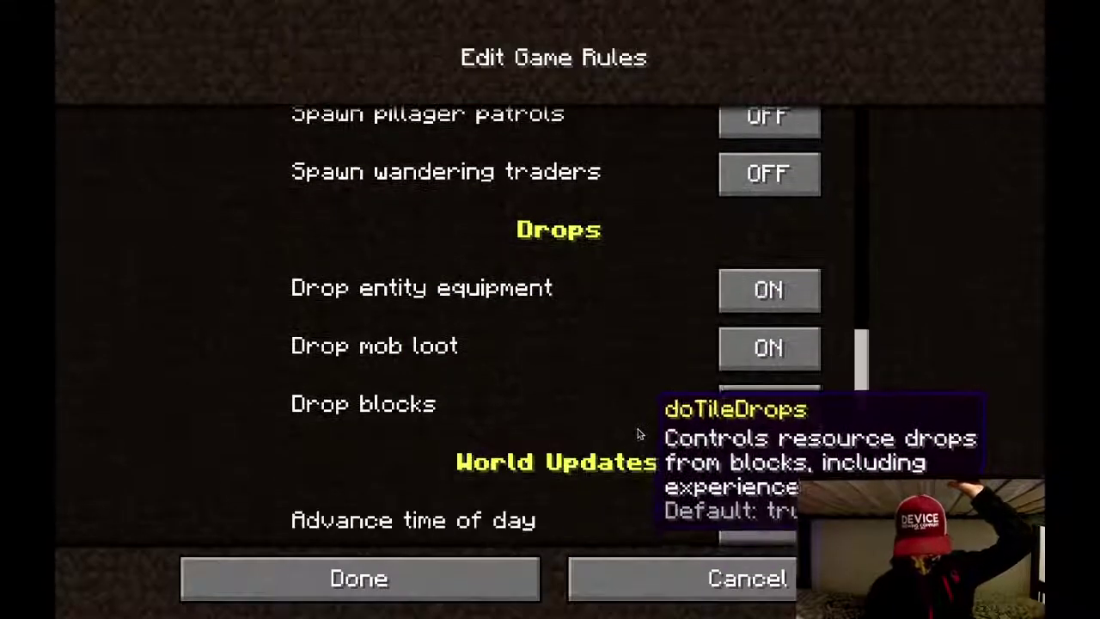
{"action": "scroll", "coordinate": [662, 423], "scroll_direction": "down", "scroll_amount": 2}
{"action": "scroll", "coordinate": [662, 416], "scroll_direction": "down", "scroll_amount": 2}
{"action": "left_click", "coordinate": [766, 406]}
{"action": "scroll", "coordinate": [687, 417], "scroll_direction": "down", "scroll_amount": 4}
{"action": "left_click", "coordinate": [751, 374]}
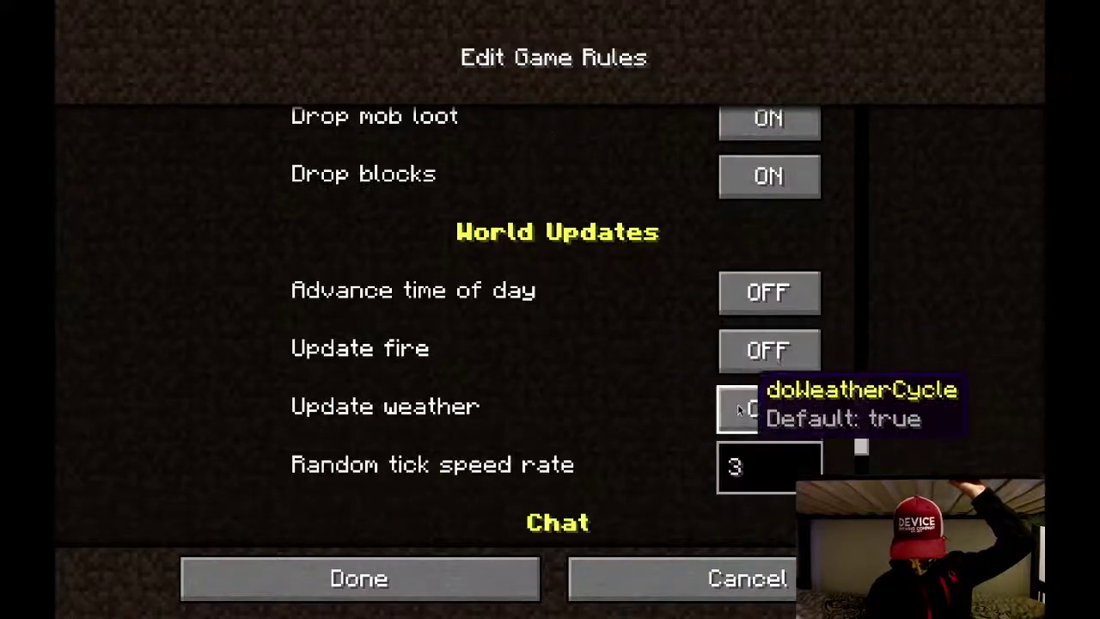
{"action": "left_click", "coordinate": [738, 408]}
Look over the Chat and Miscellaneous game rules and leave the editor without saving the edits
{"action": "scroll", "coordinate": [653, 430], "scroll_direction": "down", "scroll_amount": 10}
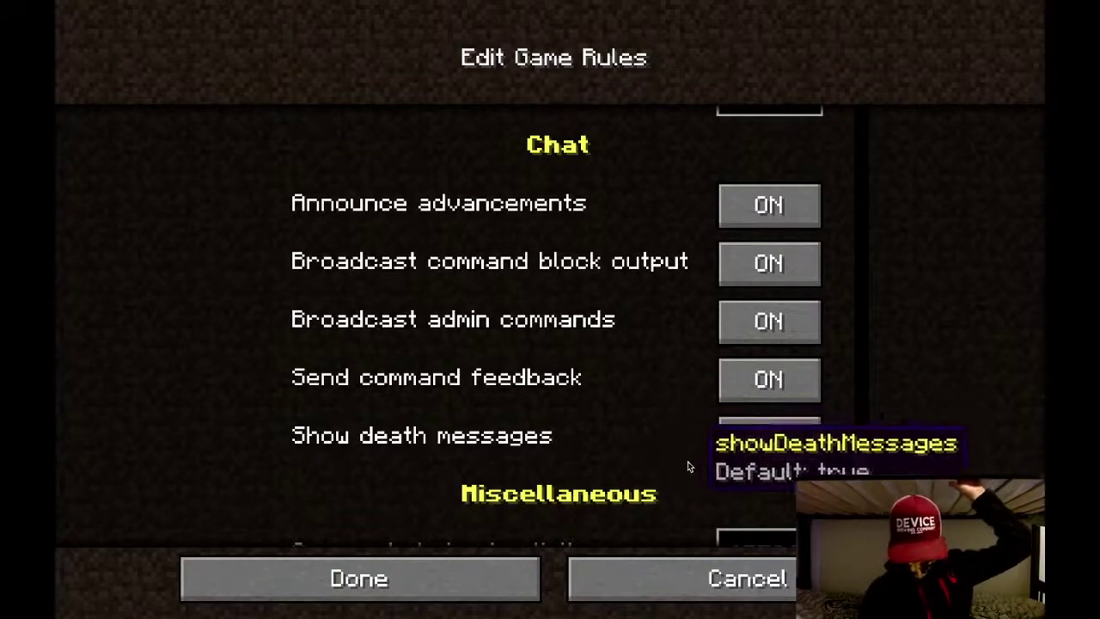
{"action": "scroll", "coordinate": [614, 470], "scroll_direction": "down", "scroll_amount": 3}
{"action": "scroll", "coordinate": [609, 467], "scroll_direction": "down", "scroll_amount": 1}
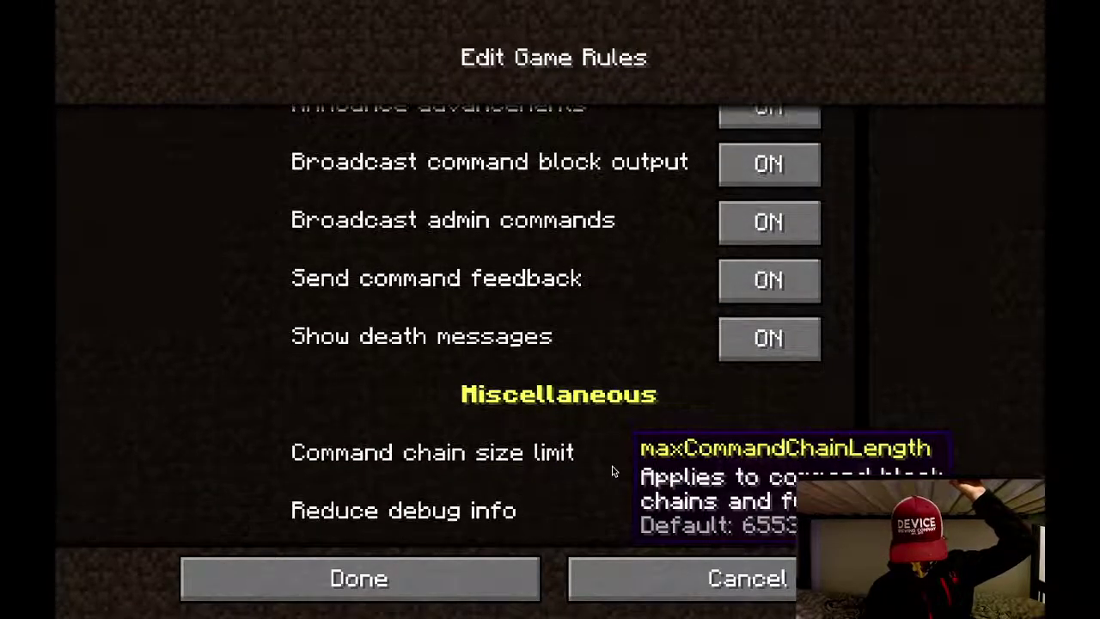
{"action": "left_click", "coordinate": [756, 591]}
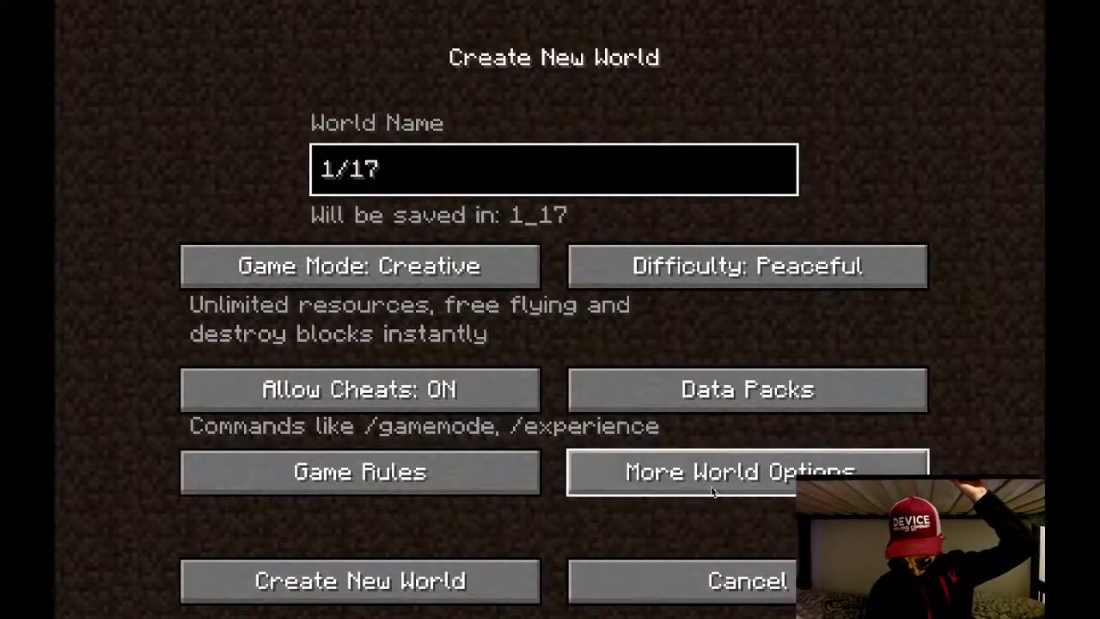
Check the additional world options and create the new world with the seed left blank
{"action": "left_click", "coordinate": [711, 491]}
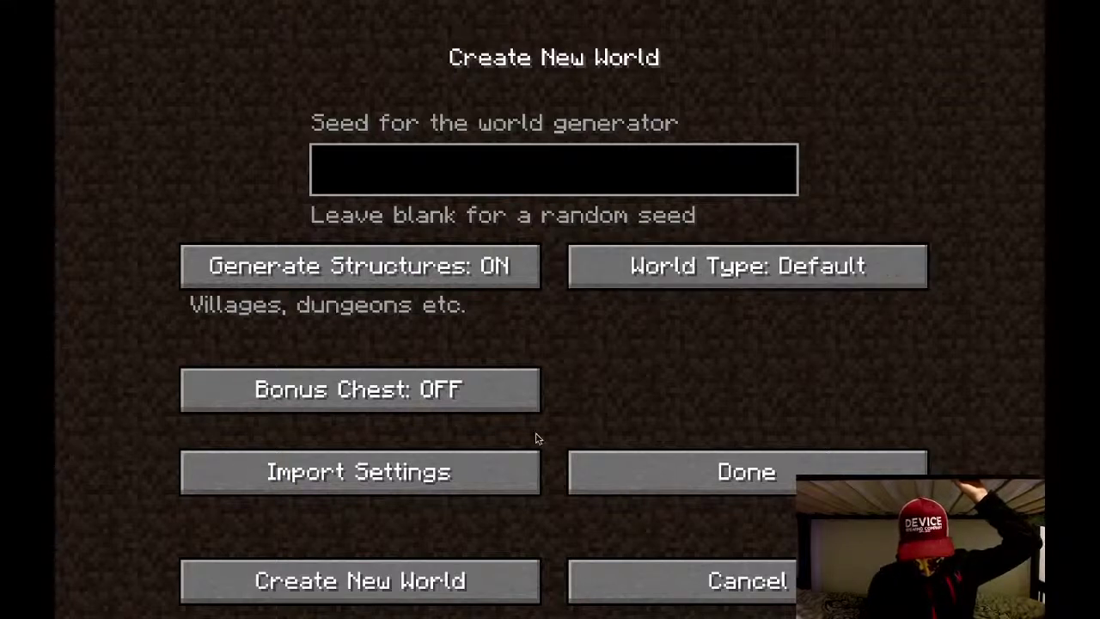
{"action": "left_click", "coordinate": [505, 572]}
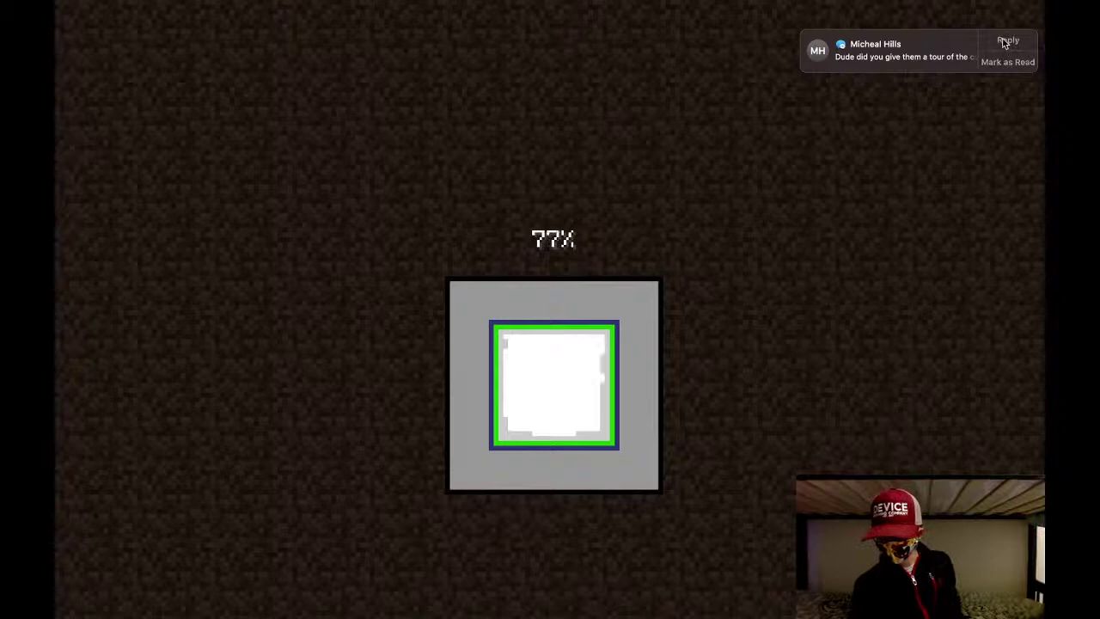
Reply "ye" to the incoming message about the cafe tour from its notification
{"action": "left_click", "coordinate": [1007, 42]}
{"action": "type", "text": "y"}
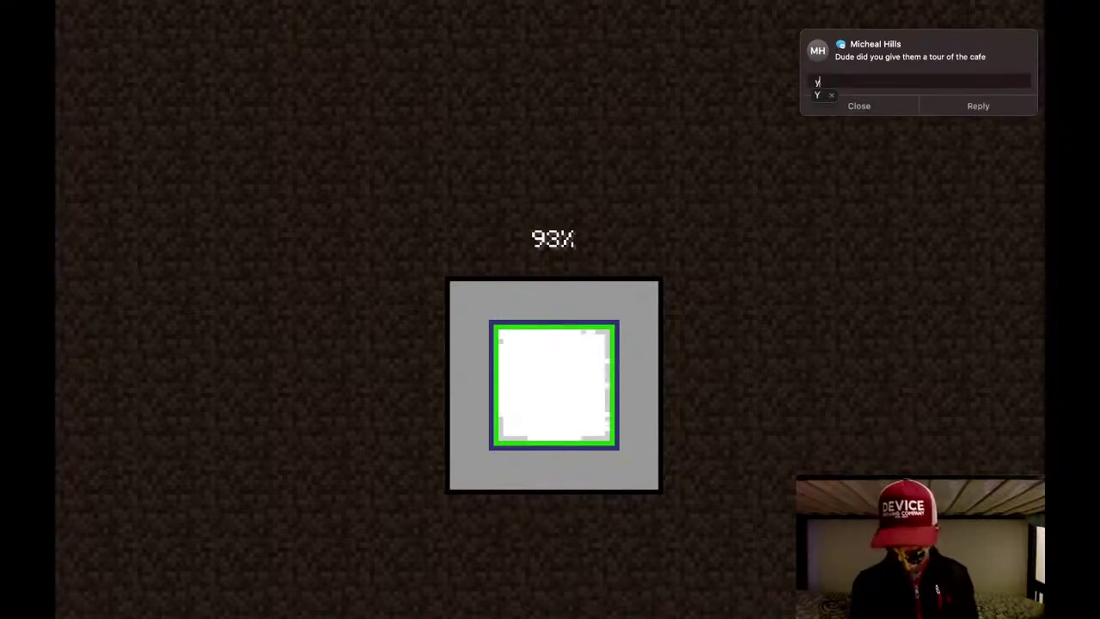
{"action": "type", "text": "e"}
{"action": "key", "text": "Return"}
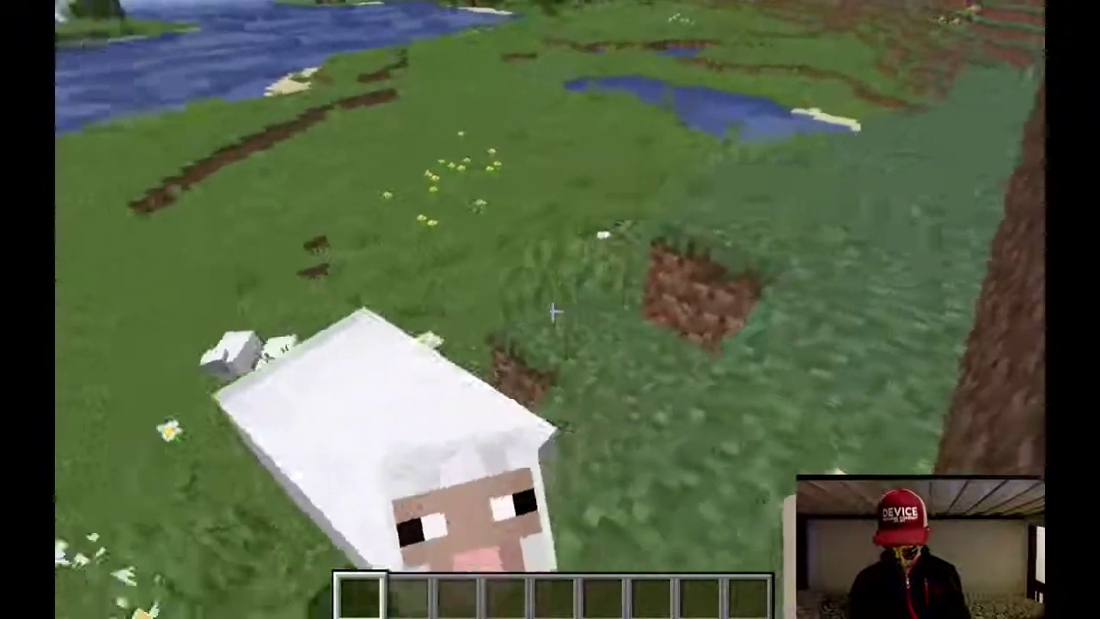
Fly up above the spawn meadow and move forward over the grass
{"action": "key", "text": "space"}
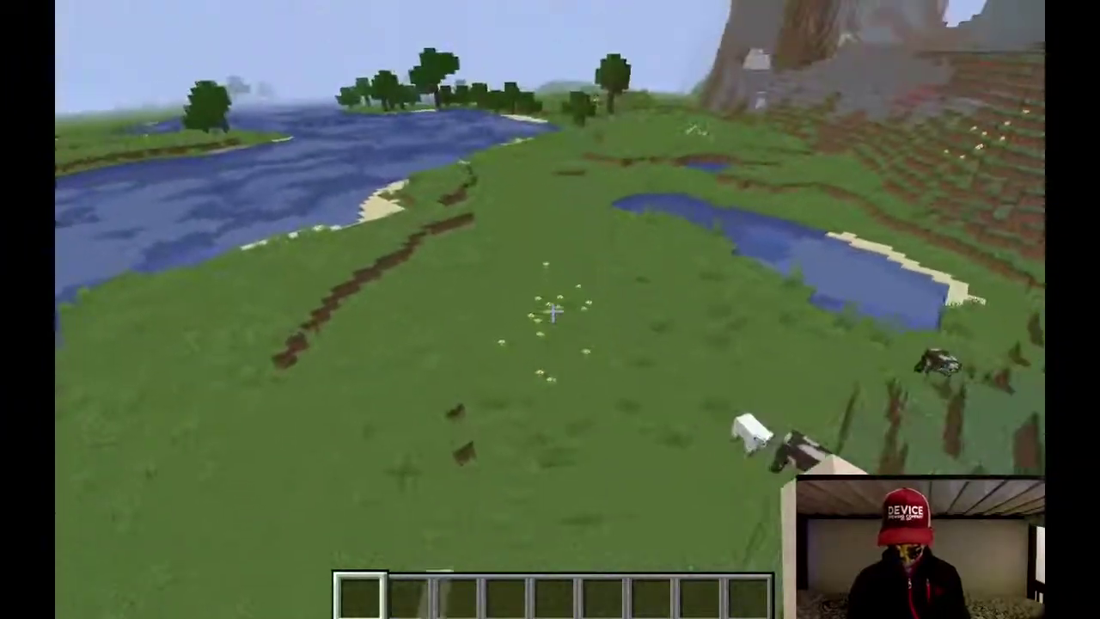
{"action": "key", "text": "w"}
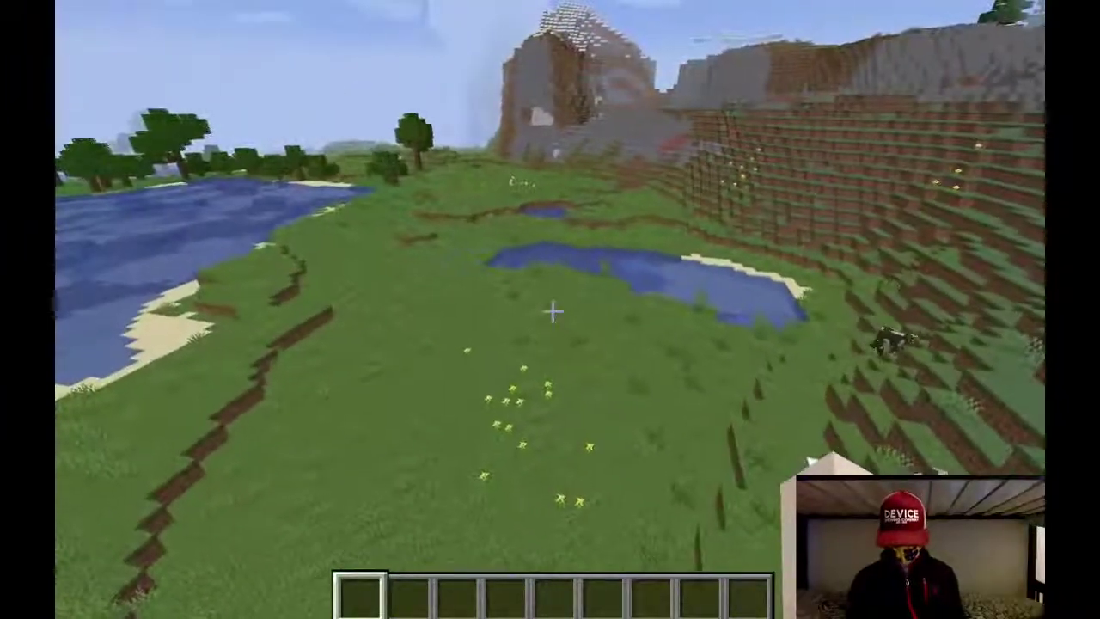
Open the creative inventory and browse the item search list and the Building Blocks category
{"action": "key", "text": "e"}
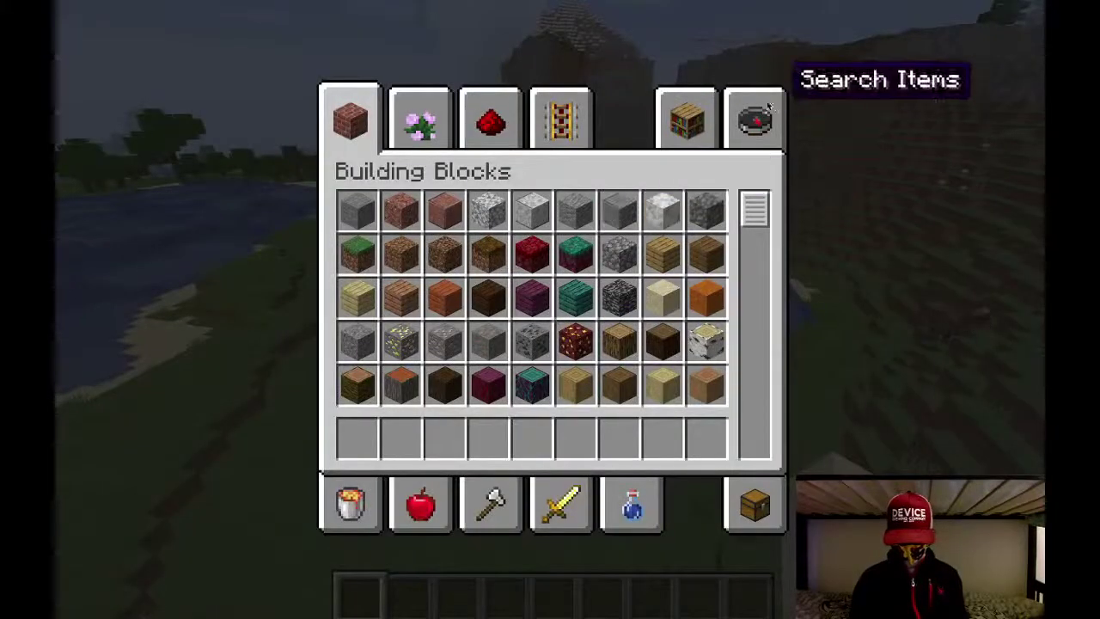
{"action": "left_click", "coordinate": [754, 119]}
{"action": "scroll", "coordinate": [620, 286], "scroll_direction": "down", "scroll_amount": 2}
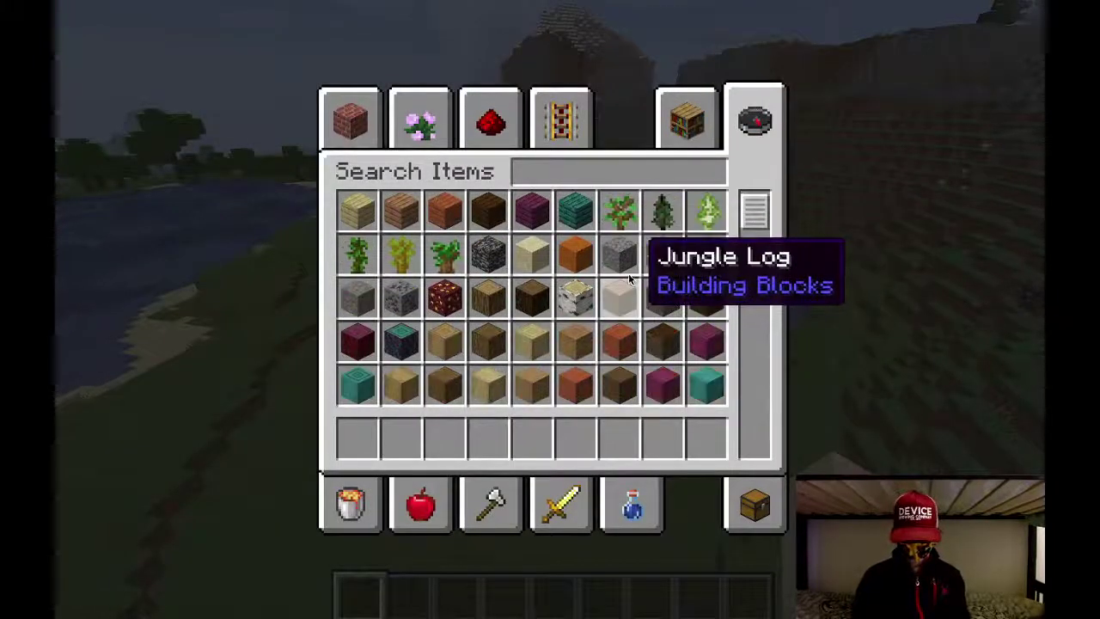
{"action": "scroll", "coordinate": [593, 269], "scroll_direction": "up", "scroll_amount": 2}
{"action": "left_click", "coordinate": [365, 117]}
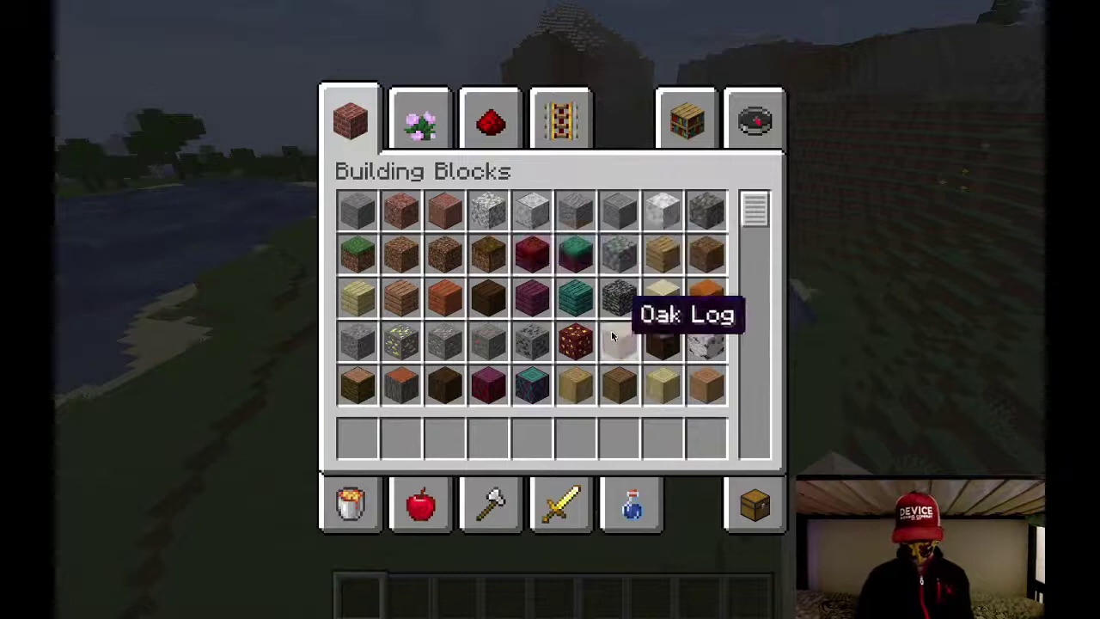
{"action": "scroll", "coordinate": [606, 311], "scroll_direction": "down", "scroll_amount": 6}
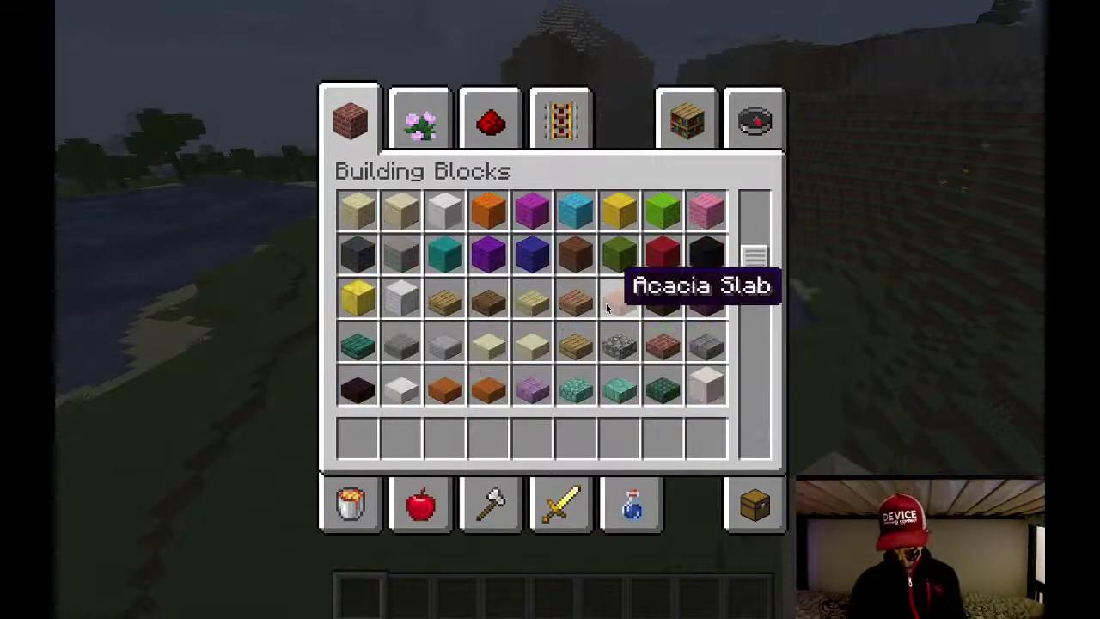
{"action": "scroll", "coordinate": [606, 308], "scroll_direction": "down", "scroll_amount": 1}
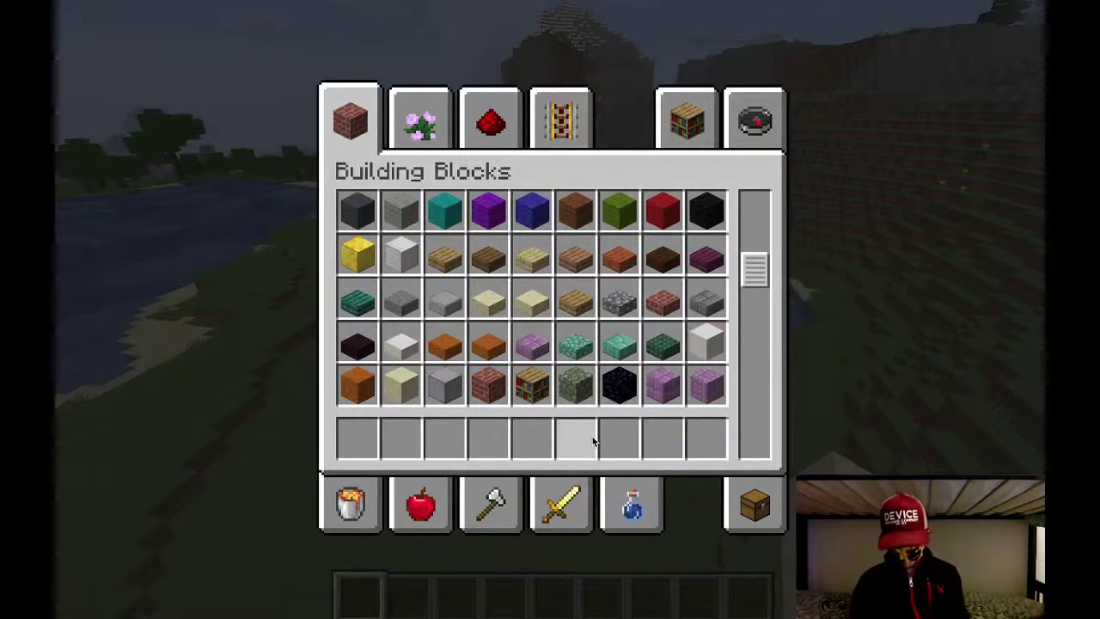
{"action": "scroll", "coordinate": [593, 322], "scroll_direction": "down", "scroll_amount": 1}
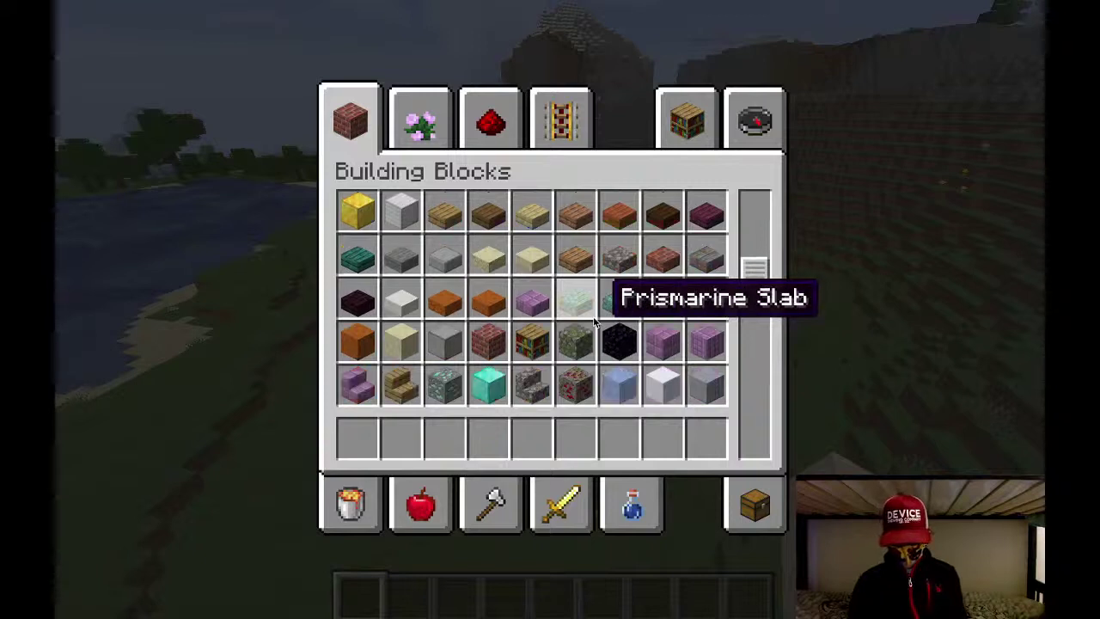
Answer the incoming message from its notification and mark the follow-up message as read
{"action": "left_click", "coordinate": [1020, 43]}
{"action": "key", "text": "Return"}
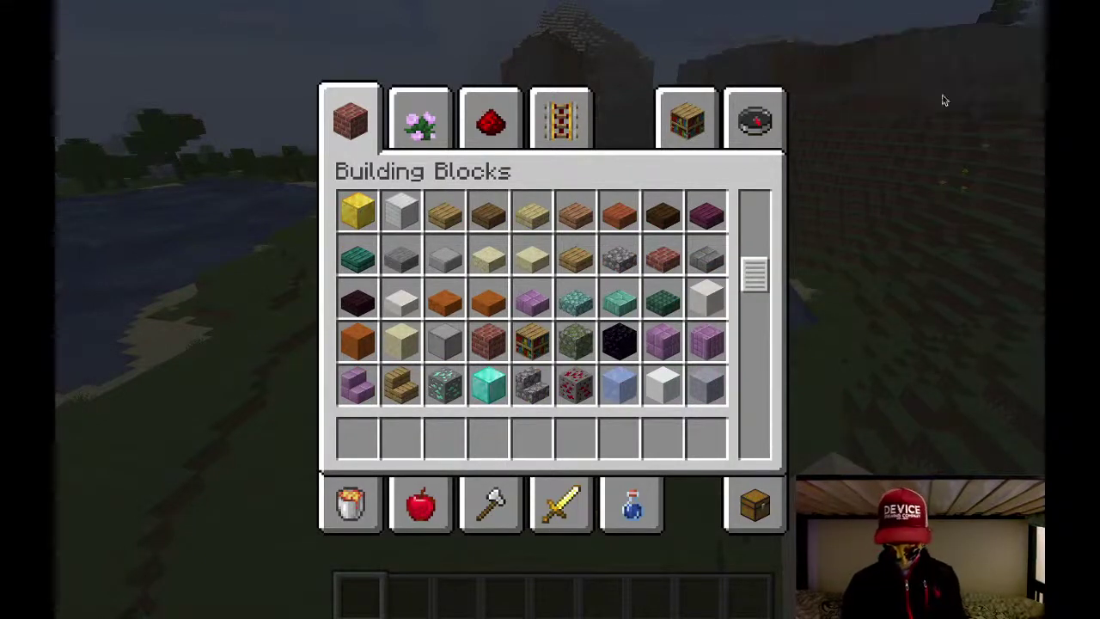
{"action": "scroll", "coordinate": [700, 318], "scroll_direction": "down", "scroll_amount": 2}
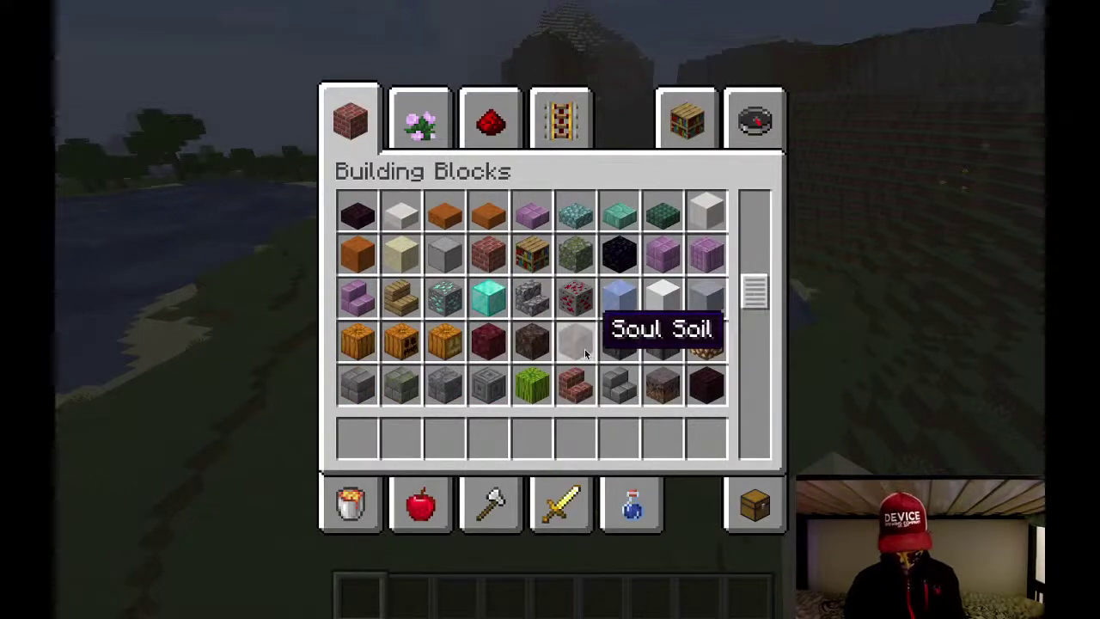
{"action": "scroll", "coordinate": [583, 346], "scroll_direction": "down", "scroll_amount": 1}
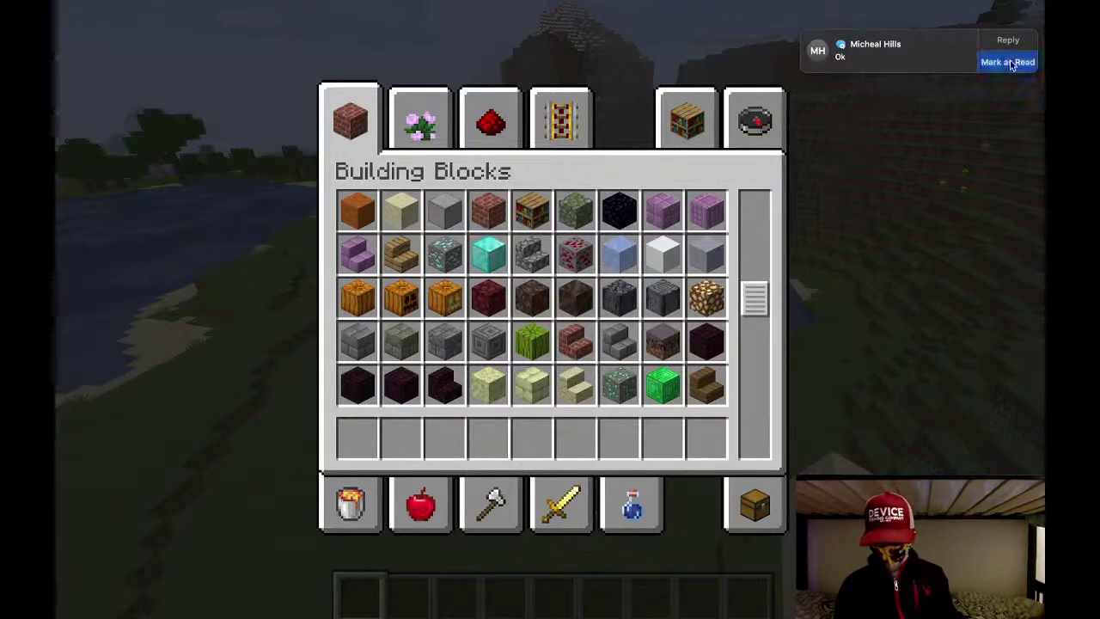
{"action": "left_click", "coordinate": [1011, 63]}
Fill the first three hotbar slots with the unweathered, Lightly Weathered and Semi-Weathered Copper Blocks from Building Blocks
{"action": "scroll", "coordinate": [602, 271], "scroll_direction": "down", "scroll_amount": 1}
{"action": "scroll", "coordinate": [590, 289], "scroll_direction": "down", "scroll_amount": 4}
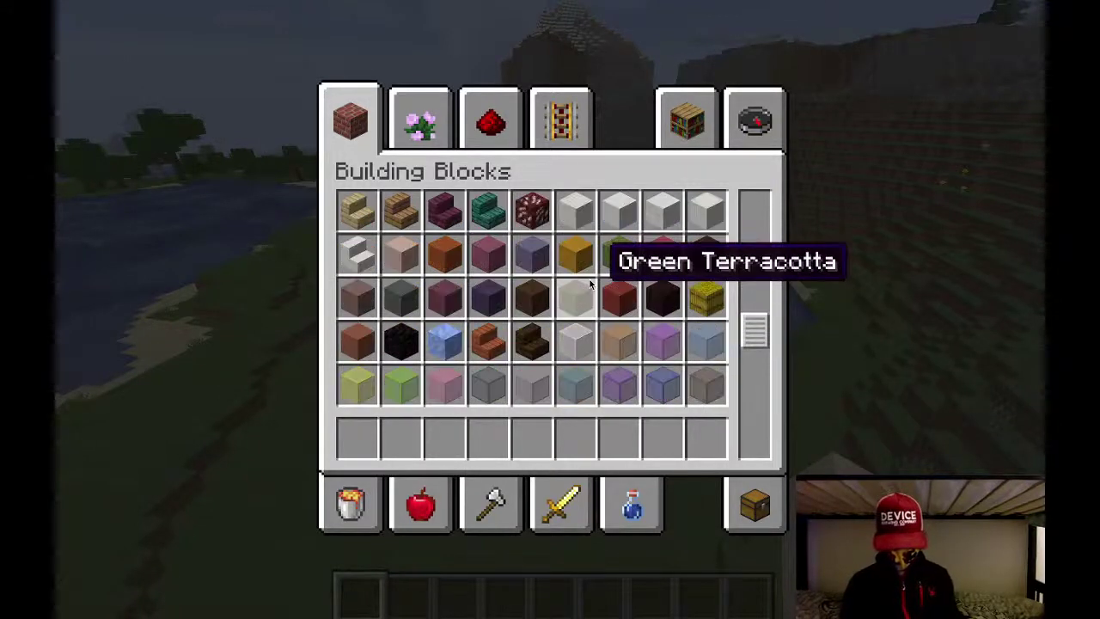
{"action": "scroll", "coordinate": [591, 281], "scroll_direction": "down", "scroll_amount": 2}
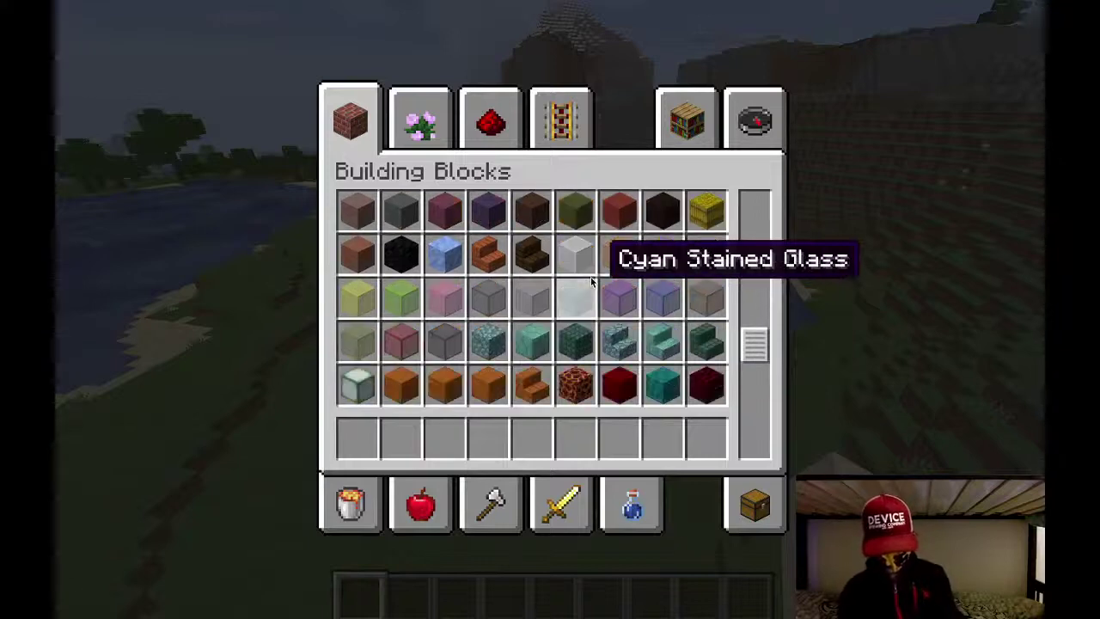
{"action": "scroll", "coordinate": [592, 282], "scroll_direction": "down", "scroll_amount": 6}
{"action": "scroll", "coordinate": [592, 281], "scroll_direction": "down", "scroll_amount": 1}
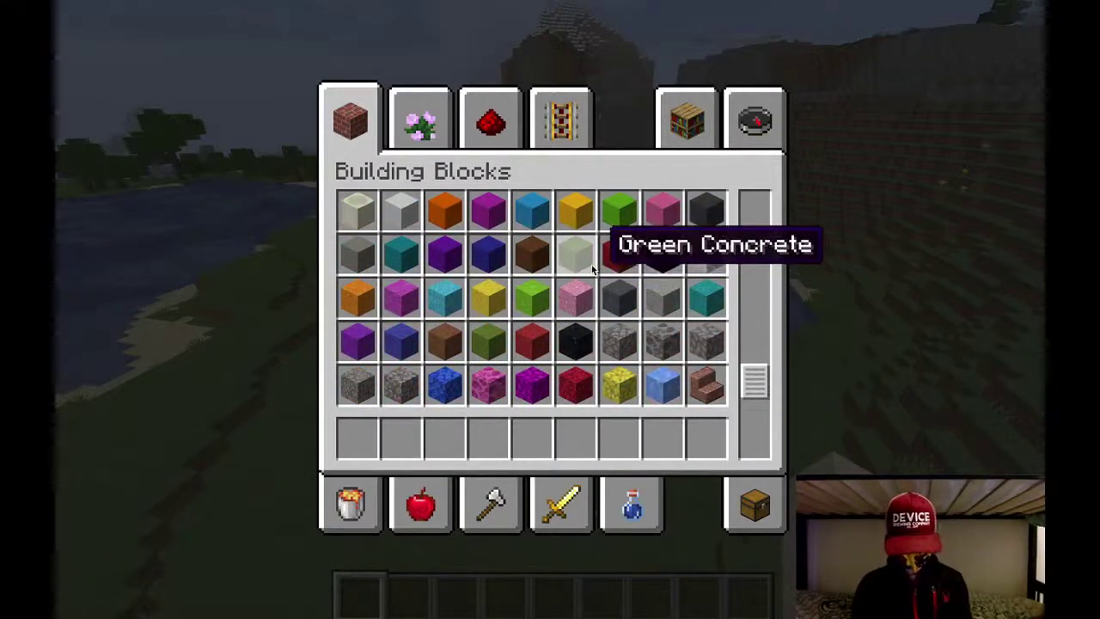
{"action": "scroll", "coordinate": [592, 269], "scroll_direction": "down", "scroll_amount": 2}
{"action": "scroll", "coordinate": [591, 269], "scroll_direction": "down", "scroll_amount": 5}
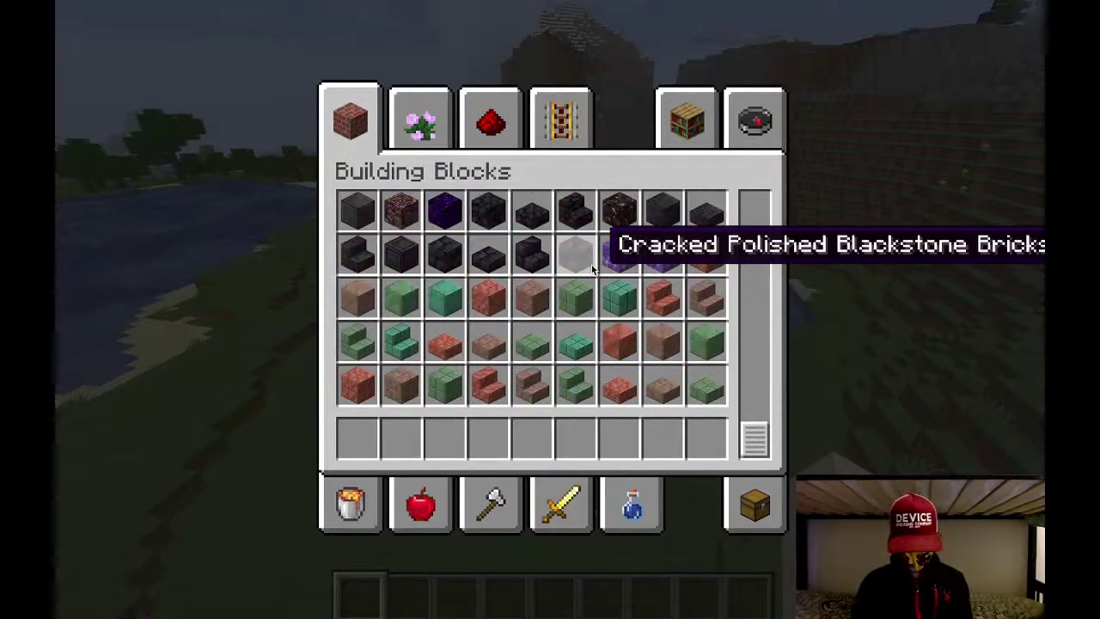
{"action": "left_click", "coordinate": [703, 250]}
{"action": "left_click", "coordinate": [352, 443]}
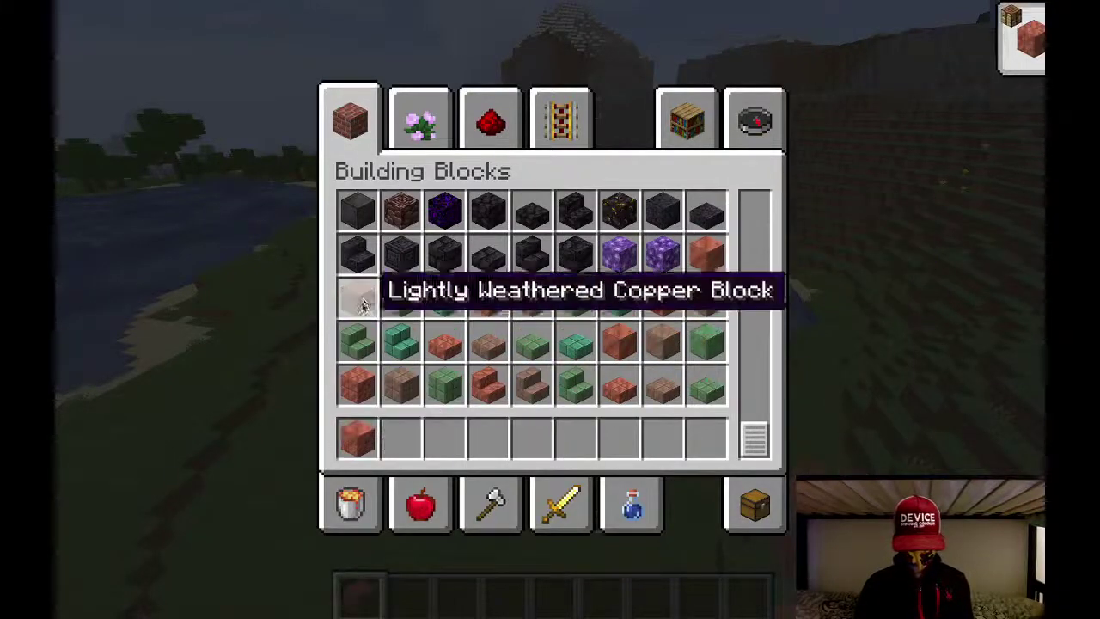
{"action": "left_click", "coordinate": [391, 442]}
{"action": "left_click", "coordinate": [400, 297]}
{"action": "left_click", "coordinate": [445, 439]}
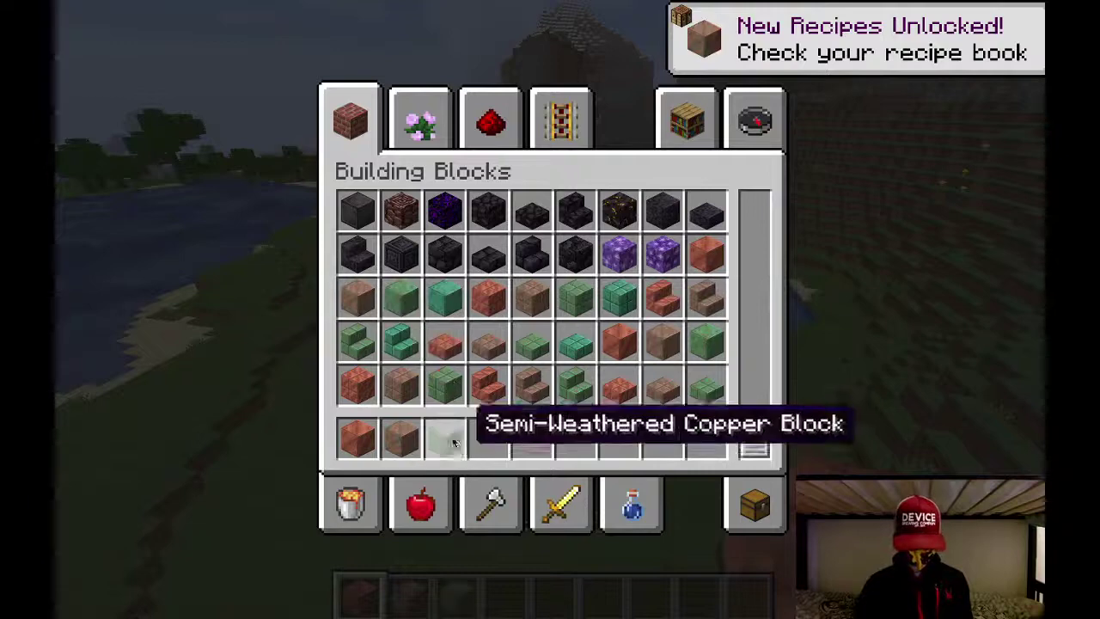
Fill the fourth and fifth hotbar slots with the Weathered Copper Block and the unweathered Cut Copper block
{"action": "left_click", "coordinate": [445, 297]}
{"action": "left_click", "coordinate": [488, 438]}
{"action": "left_click", "coordinate": [488, 293]}
{"action": "left_click", "coordinate": [532, 438]}
{"action": "left_click", "coordinate": [532, 296]}
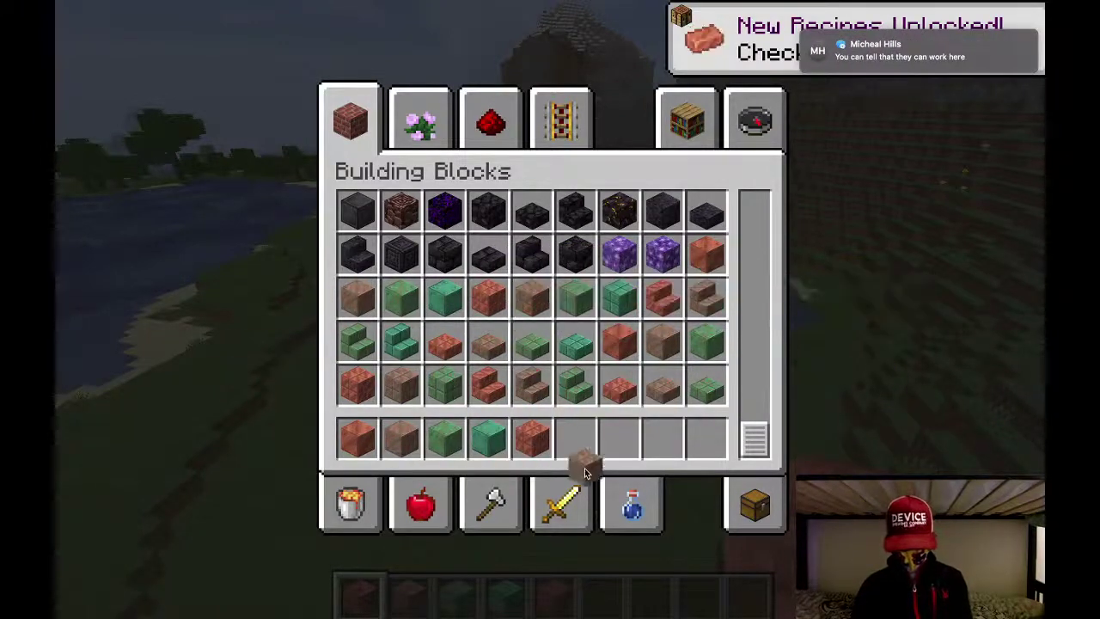
{"action": "left_click", "coordinate": [574, 437]}
{"action": "left_click", "coordinate": [579, 435]}
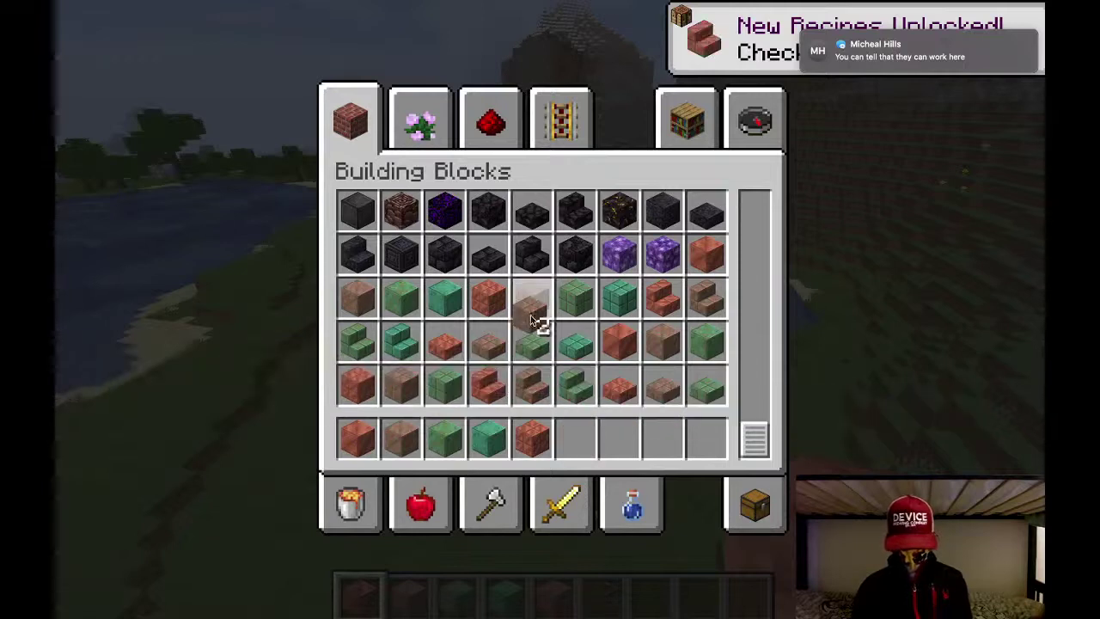
{"action": "left_click", "coordinate": [530, 344]}
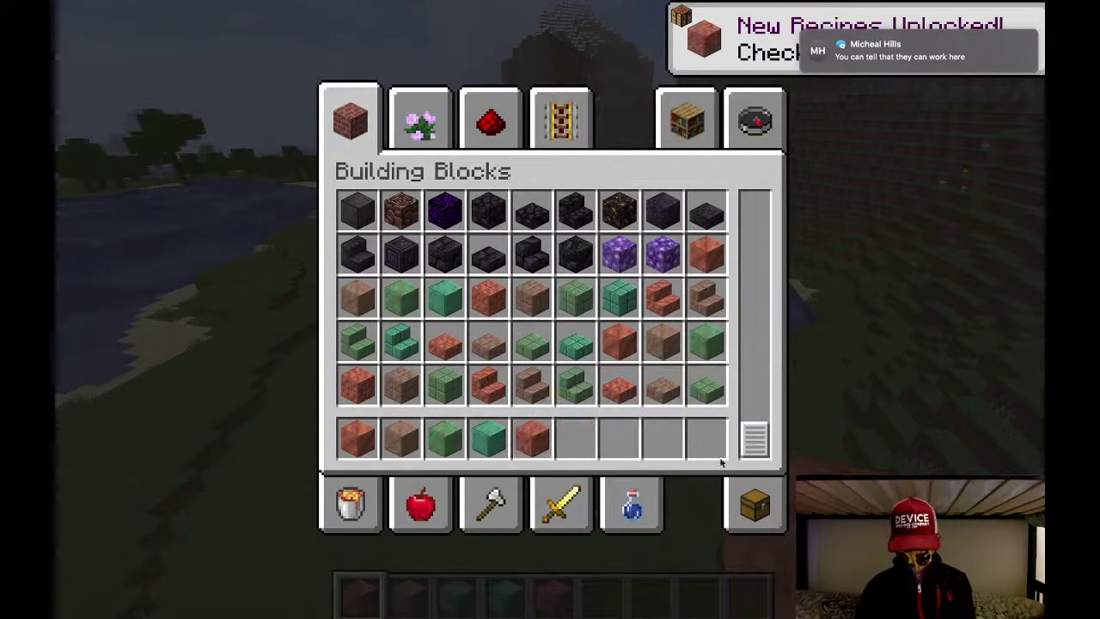
Add the waxed unweathered copper block and the unweathered Cut Copper Slab to hotbar slots six and seven, and close the inventory
{"action": "left_click", "coordinate": [625, 354]}
{"action": "left_click", "coordinate": [581, 433]}
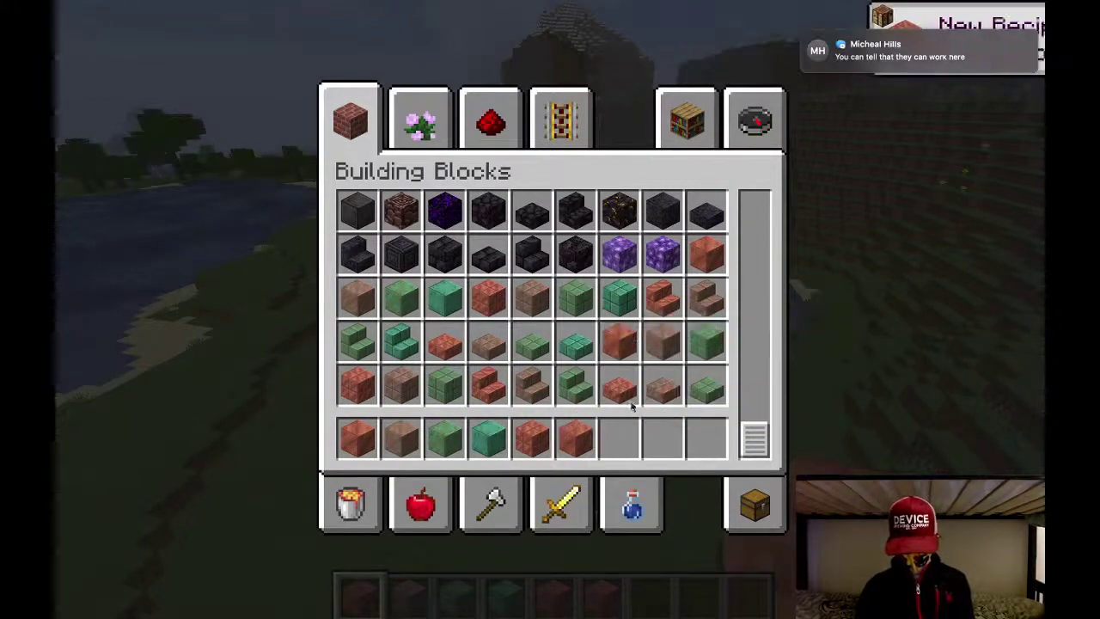
{"action": "left_click", "coordinate": [656, 359]}
{"action": "scroll", "coordinate": [511, 394], "scroll_direction": "up", "scroll_amount": 1}
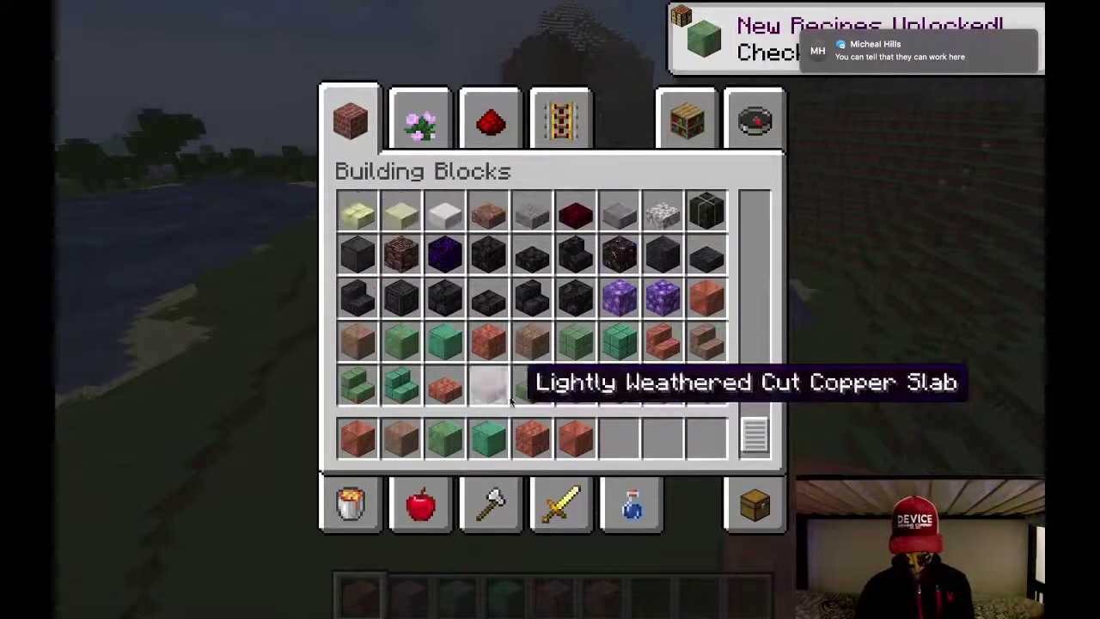
{"action": "scroll", "coordinate": [515, 395], "scroll_direction": "down", "scroll_amount": 1}
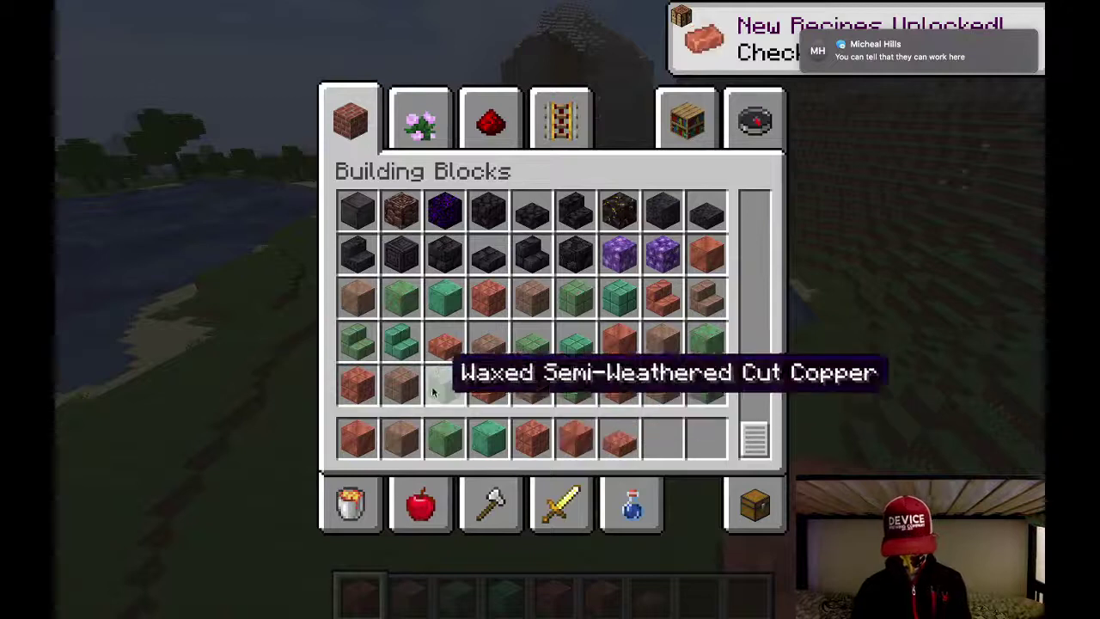
{"action": "left_click", "coordinate": [447, 342]}
{"action": "left_click", "coordinate": [679, 442]}
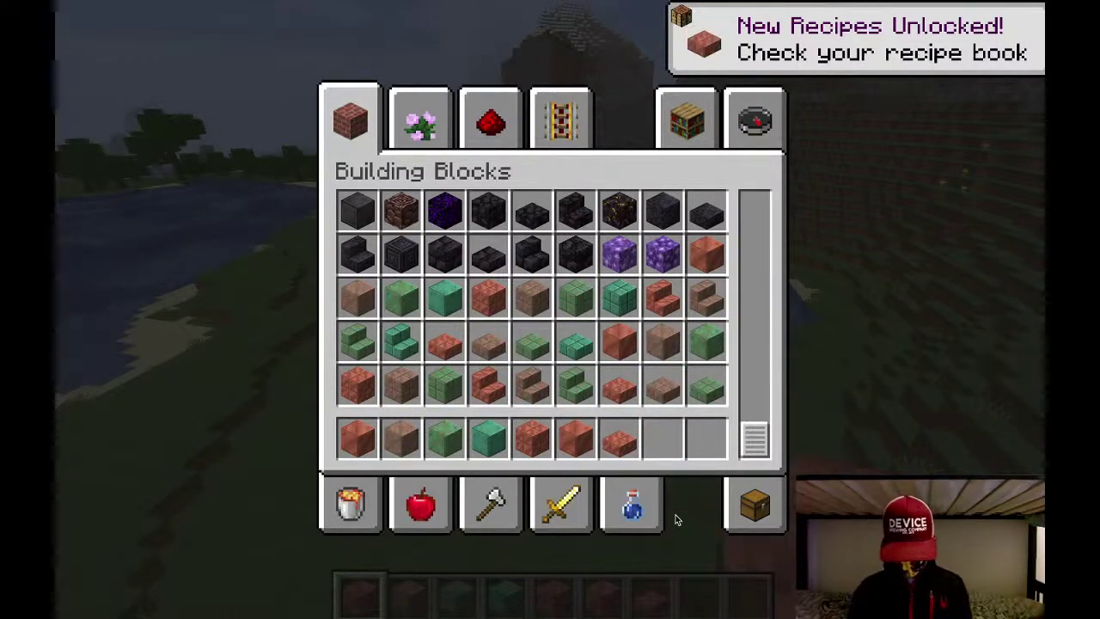
{"action": "key", "text": "e"}
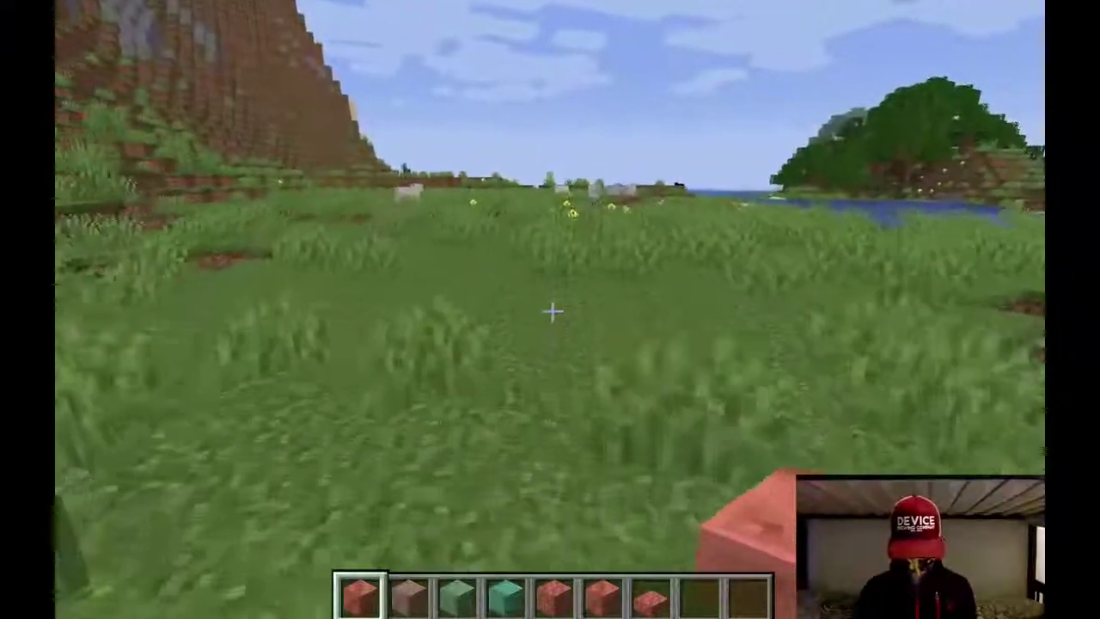
Place a row of three unweathered copper blocks on the grass and put Weathered Copper Blocks on top of them
{"action": "key", "text": "e"}
{"action": "key", "text": "e"}
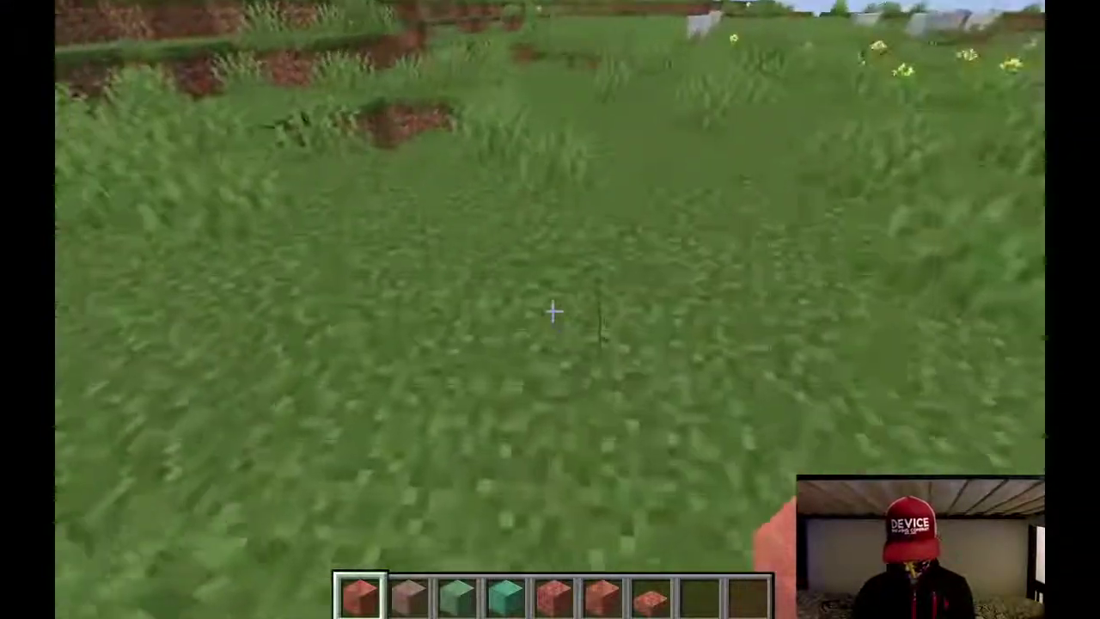
{"action": "right_click", "coordinate": [552, 312]}
{"action": "right_click", "coordinate": [553, 312]}
{"action": "right_click", "coordinate": [553, 312]}
{"action": "key", "text": "3"}
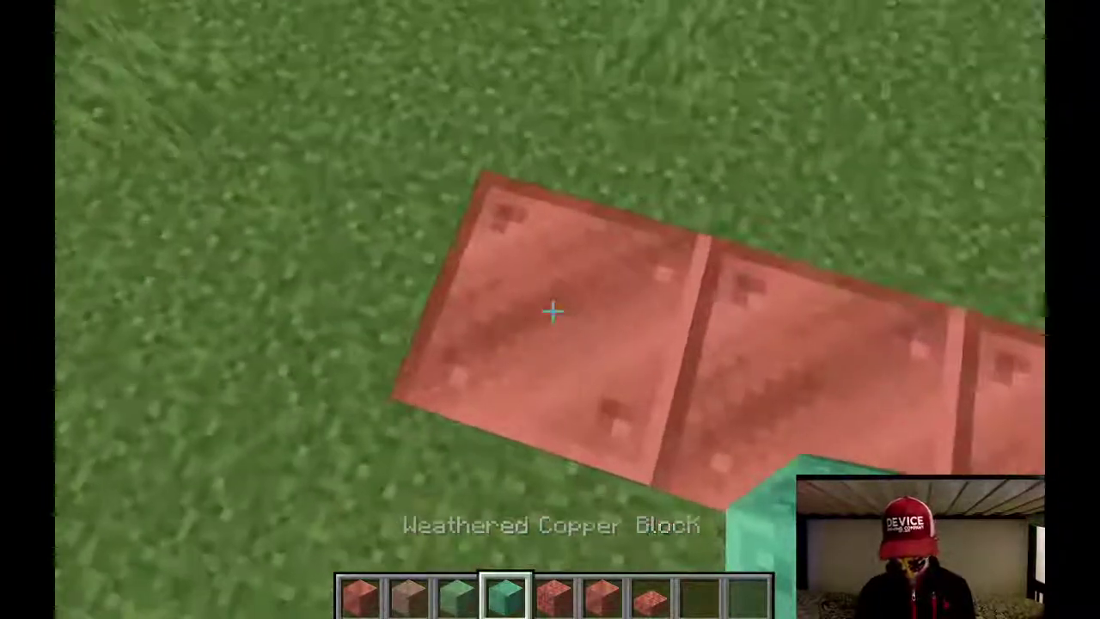
{"action": "right_click", "coordinate": [553, 312]}
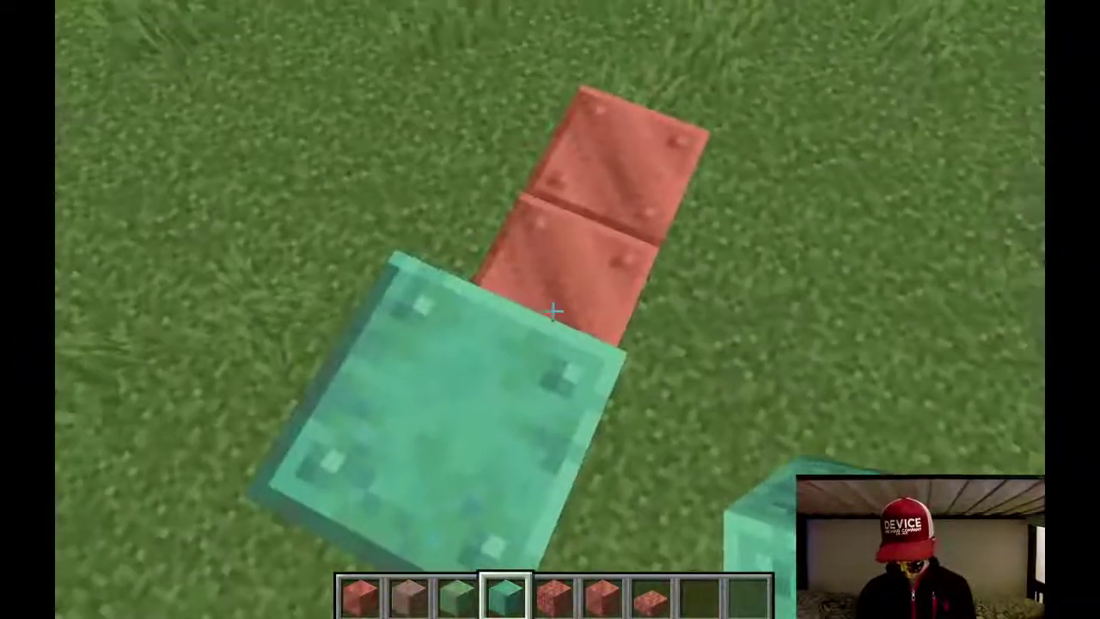
{"action": "right_click", "coordinate": [552, 312]}
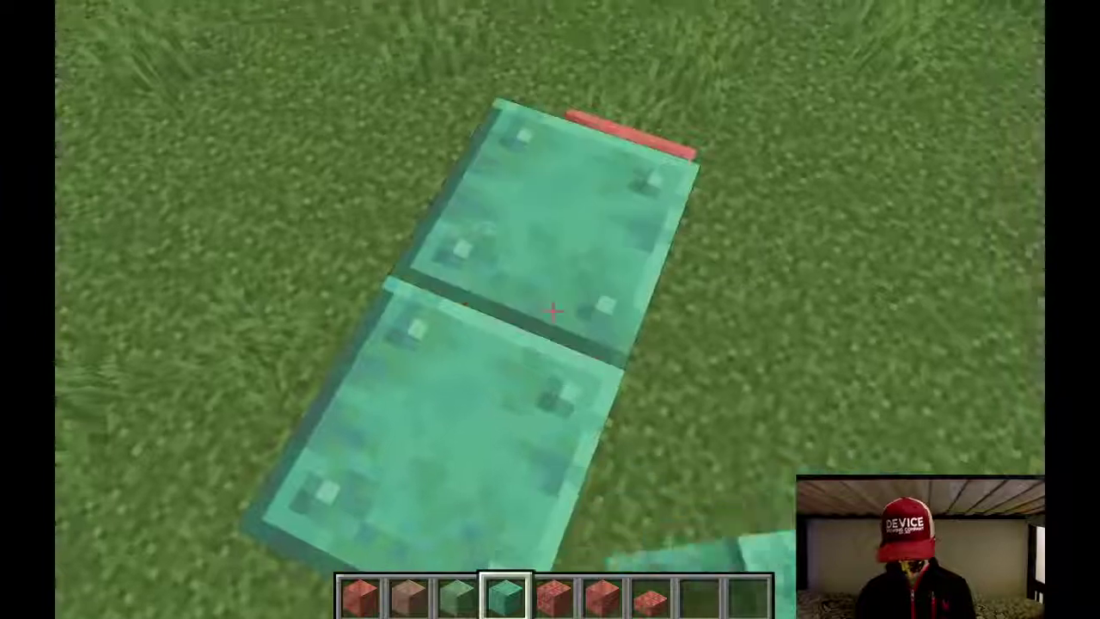
Check the music and sound volume options, and return to the game
{"action": "key", "text": "Escape"}
{"action": "left_click", "coordinate": [537, 360]}
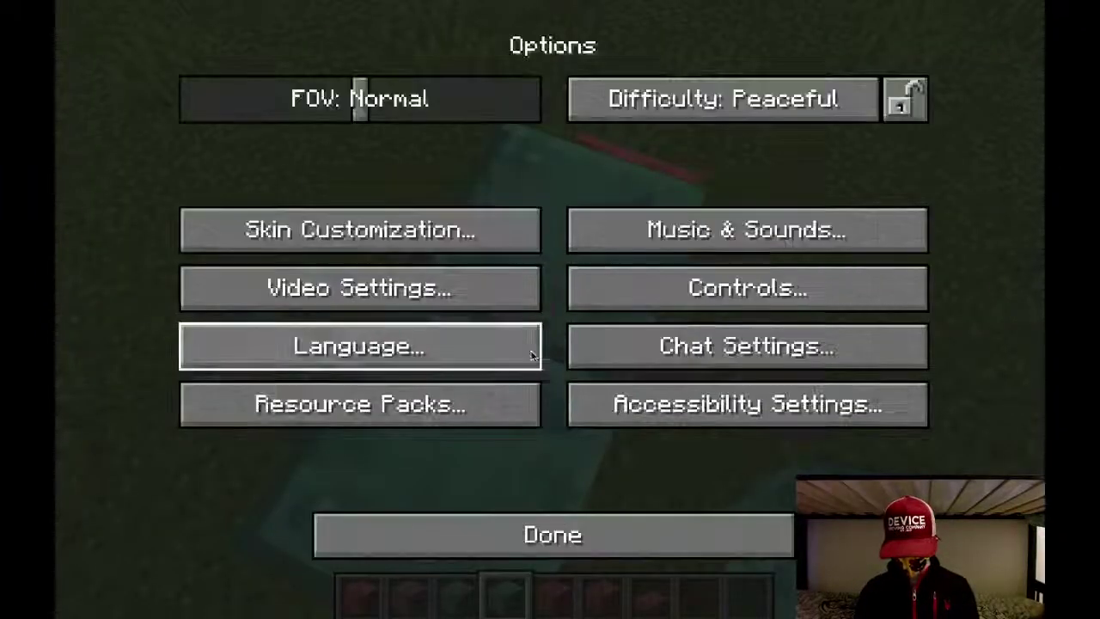
{"action": "left_click", "coordinate": [681, 227]}
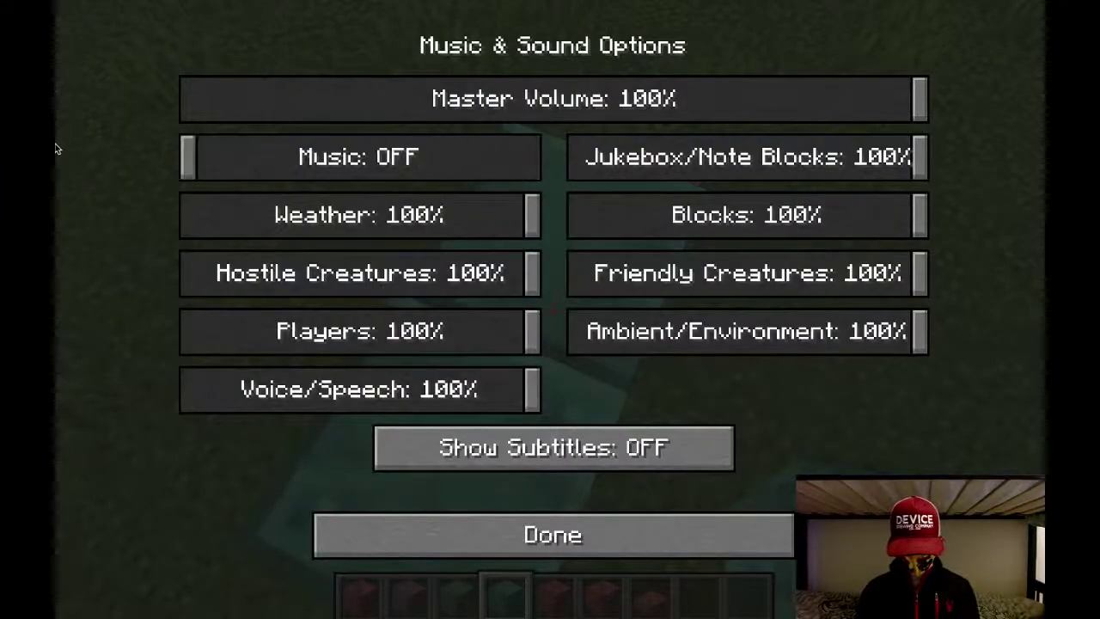
{"action": "key", "text": "Escape"}
{"action": "key", "text": "Escape"}
{"action": "key", "text": "Escape"}
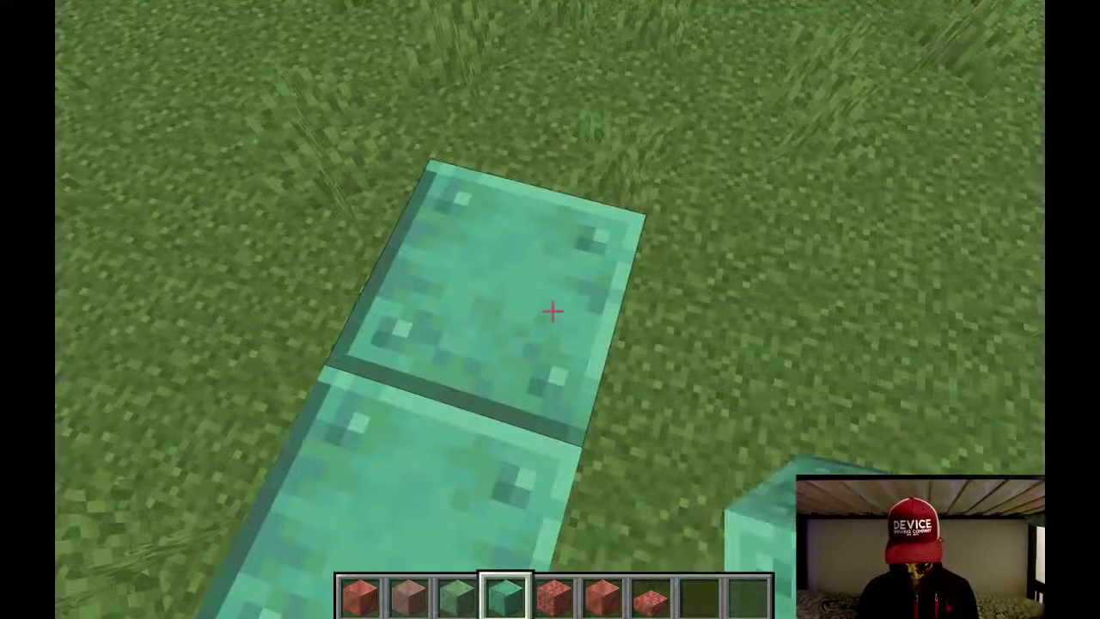
Search the creative inventory for "am" and add Budding Amethyst to the eighth hotbar slot
{"action": "key", "text": "e"}
{"action": "scroll", "coordinate": [506, 305], "scroll_direction": "down", "scroll_amount": 3}
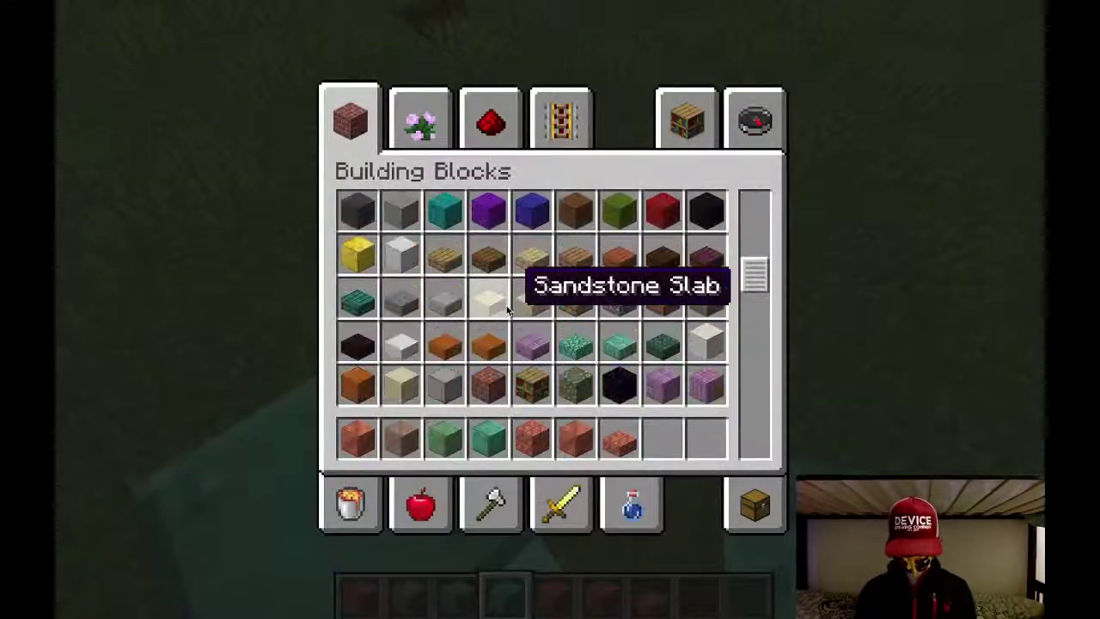
{"action": "scroll", "coordinate": [507, 305], "scroll_direction": "up", "scroll_amount": 3}
{"action": "left_click", "coordinate": [748, 121]}
{"action": "type", "text": "a"}
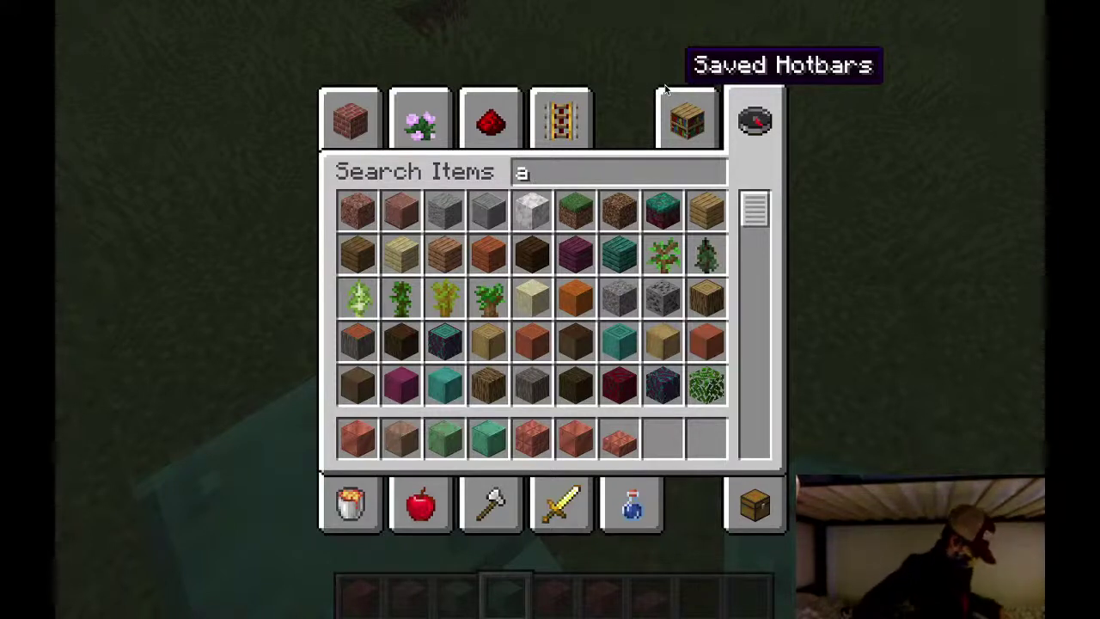
{"action": "type", "text": "m"}
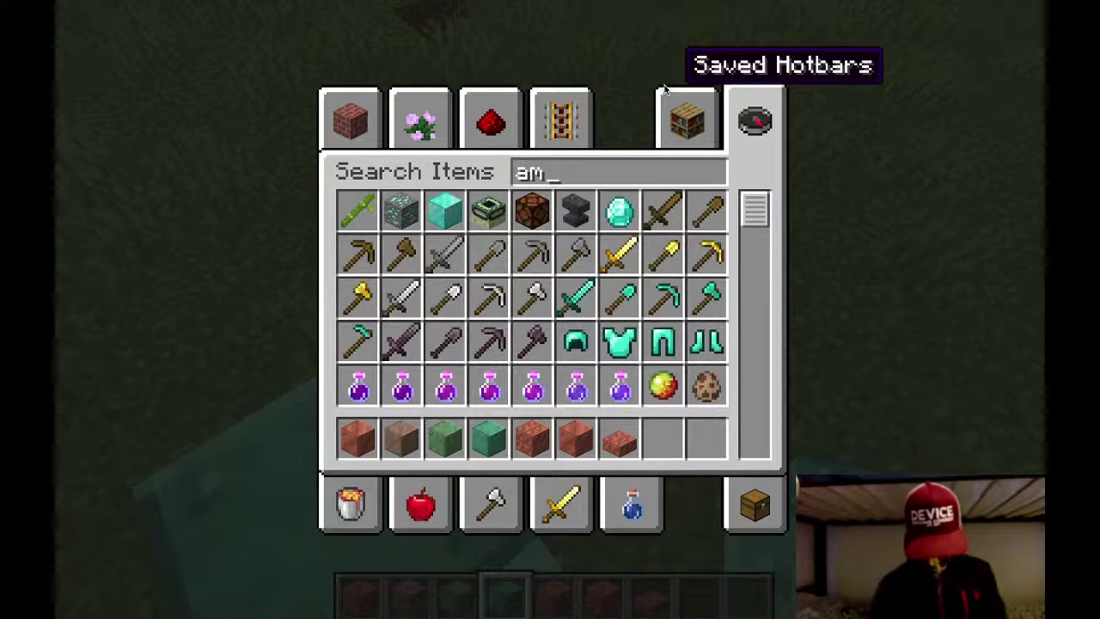
{"action": "scroll", "coordinate": [614, 284], "scroll_direction": "down", "scroll_amount": 5}
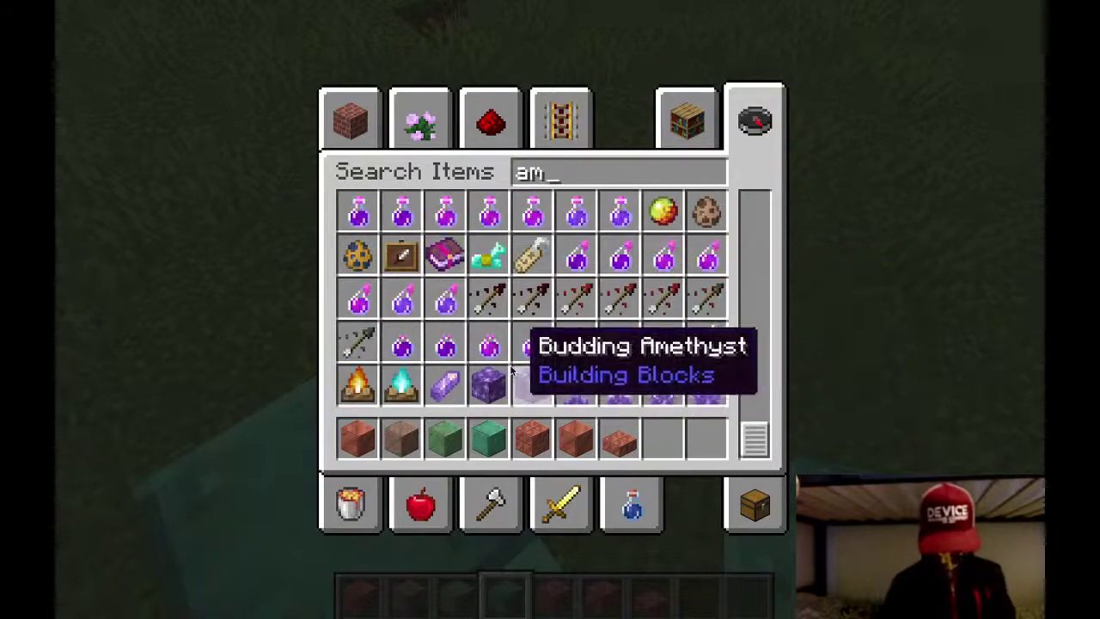
{"action": "left_click", "coordinate": [516, 378]}
{"action": "left_click", "coordinate": [660, 440]}
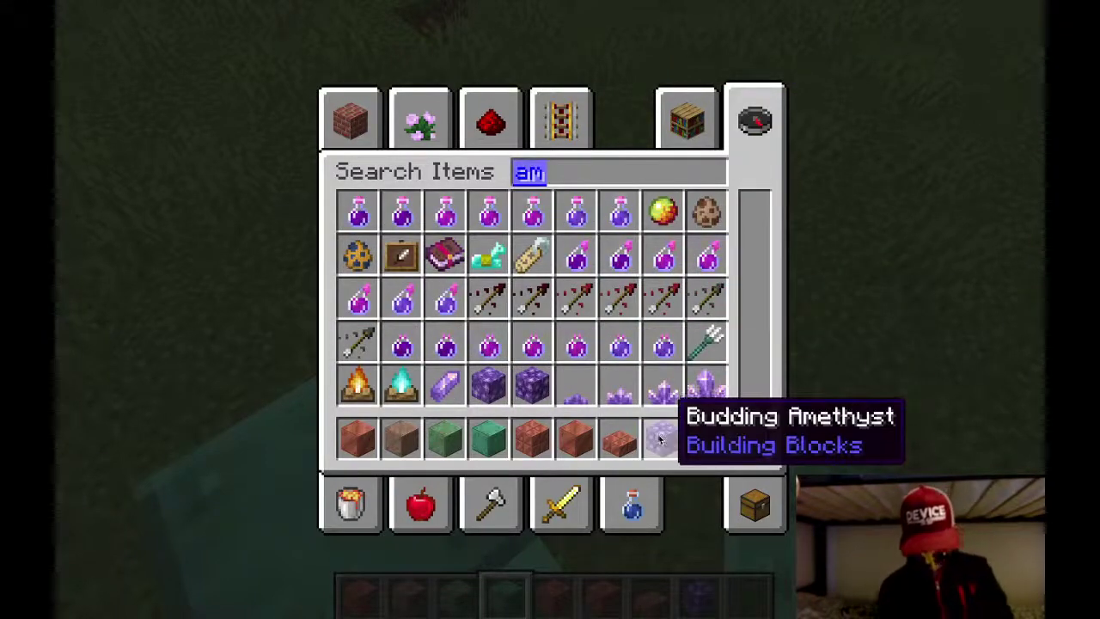
{"action": "key", "text": "Escape"}
Place several Budding Amethyst blocks on the grass beside the copper blocks
{"action": "key", "text": "8"}
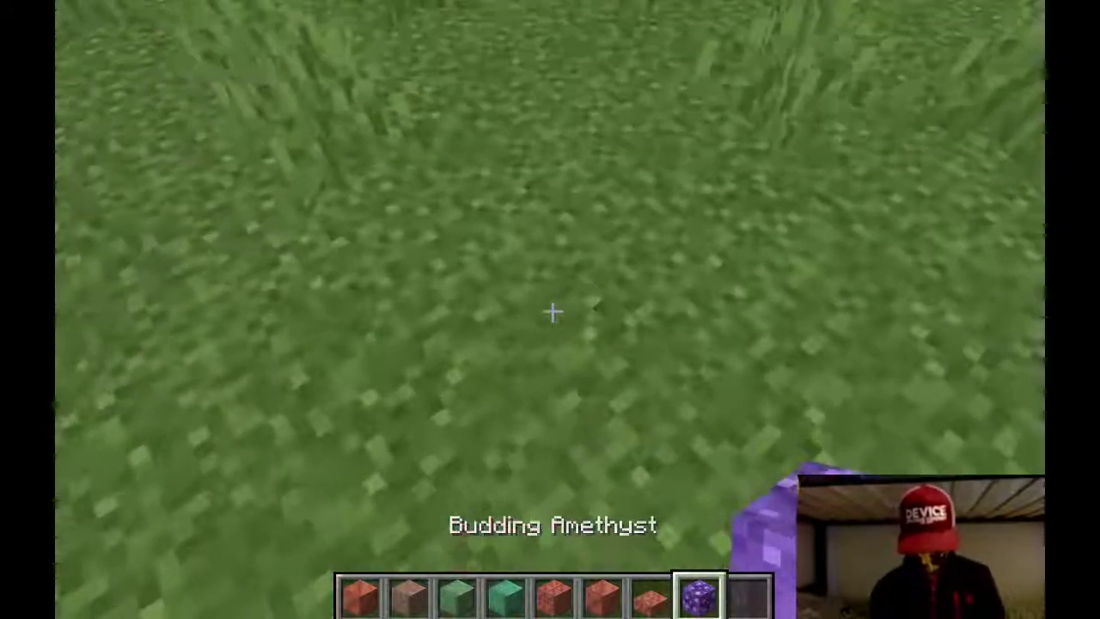
{"action": "right_click", "coordinate": [553, 312]}
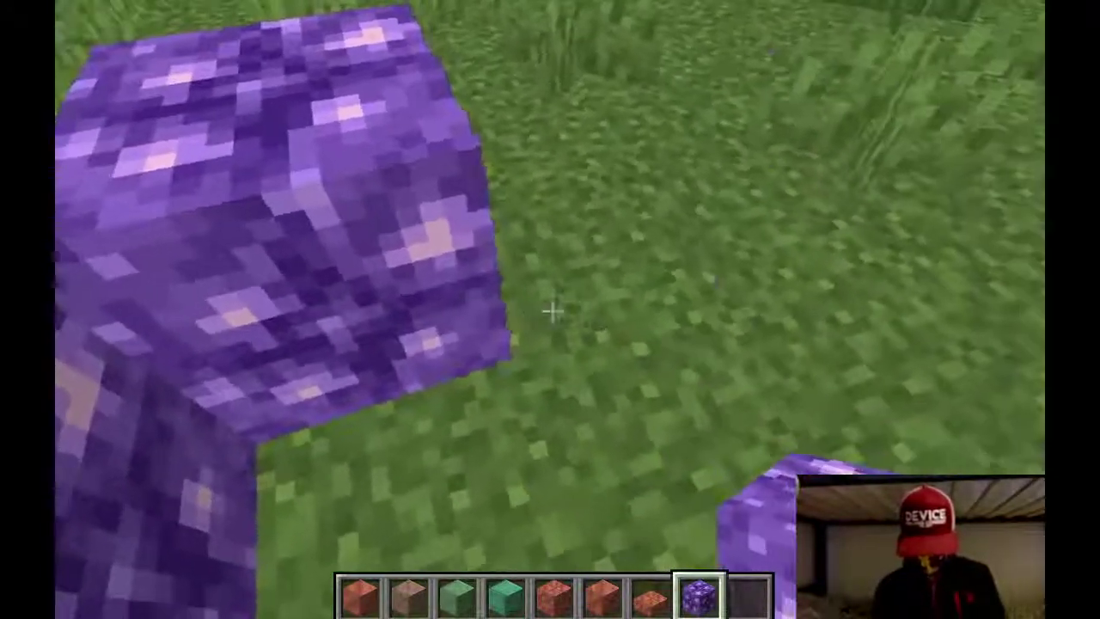
{"action": "right_click", "coordinate": [553, 311]}
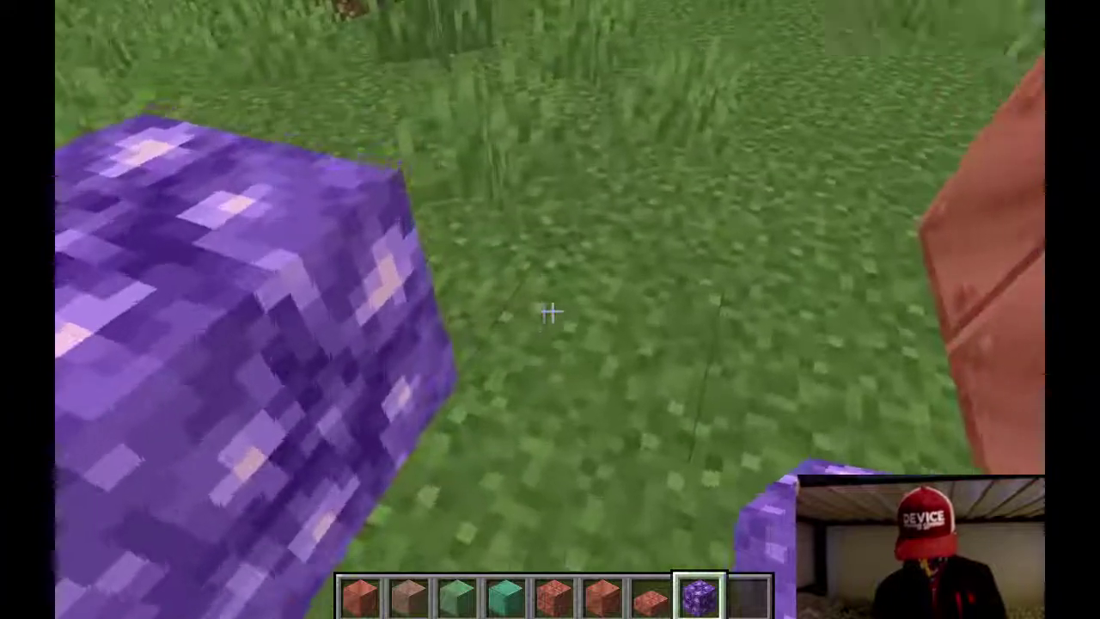
{"action": "right_click", "coordinate": [553, 311]}
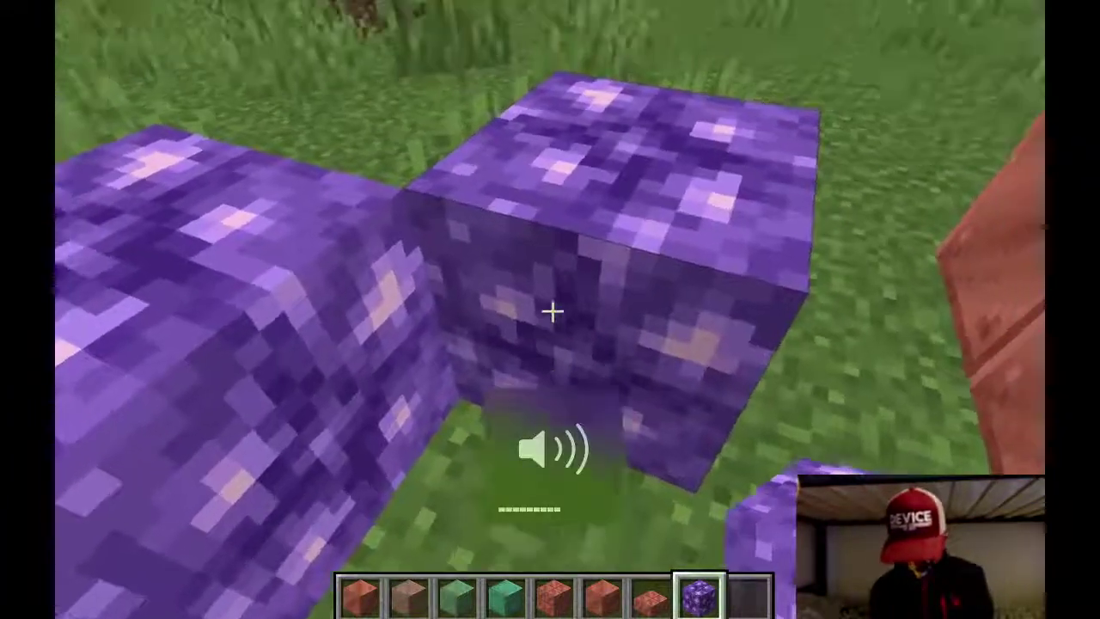
{"action": "right_click", "coordinate": [553, 312]}
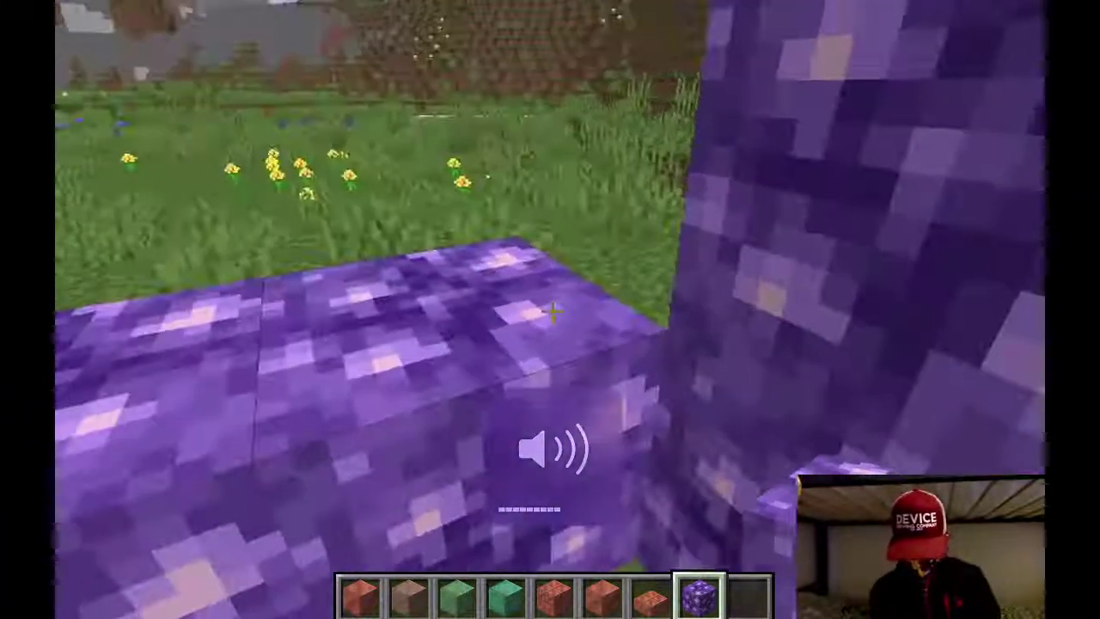
{"action": "right_click", "coordinate": [553, 311]}
Break some of the placed Budding Amethyst blocks and try placing one again
{"action": "left_click", "coordinate": [553, 311]}
{"action": "left_click", "coordinate": [553, 312]}
{"action": "left_click", "coordinate": [552, 311]}
{"action": "left_click", "coordinate": [553, 312]}
{"action": "left_click", "coordinate": [553, 312]}
{"action": "right_click", "coordinate": [553, 311]}
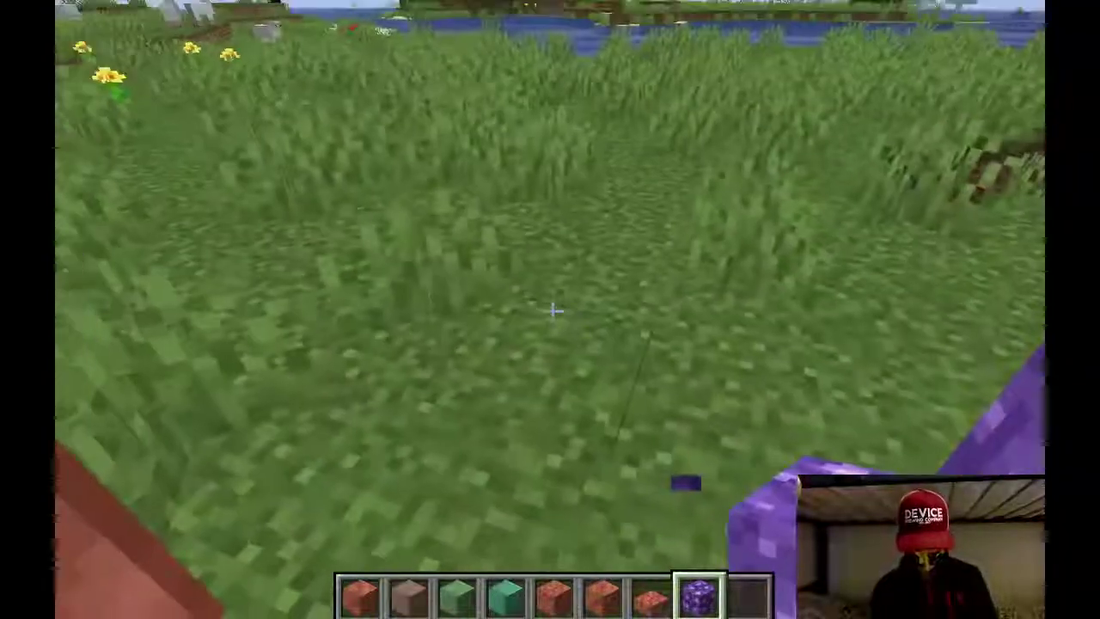
Browse the Decoration Blocks and Redstone categories of the creative inventory, dismissing the message notifications
{"action": "key", "text": "e"}
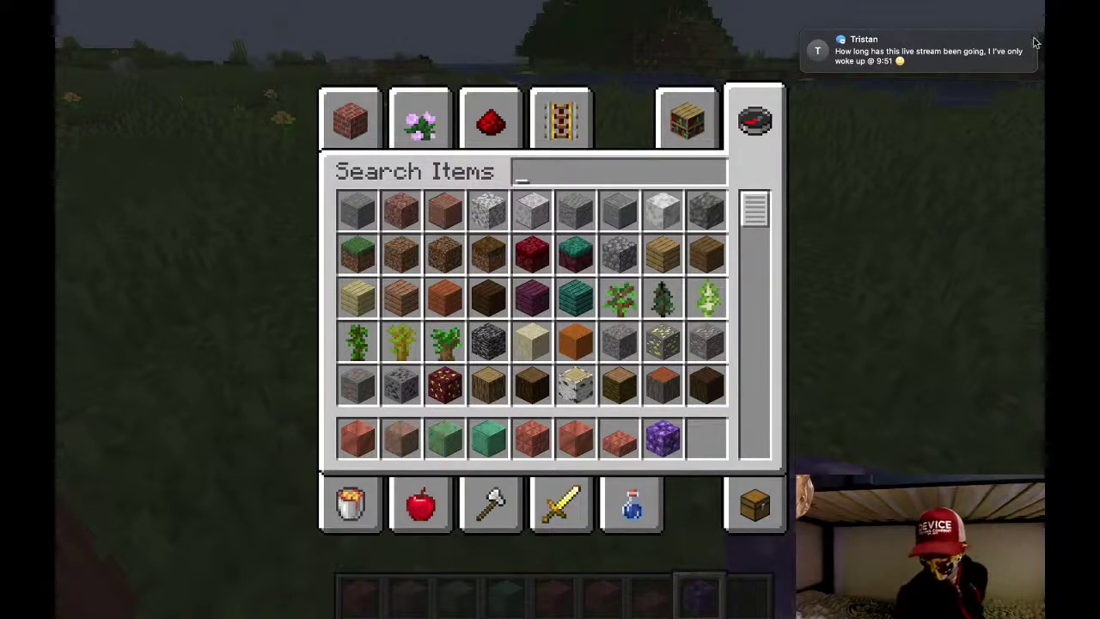
{"action": "left_click", "coordinate": [1008, 67]}
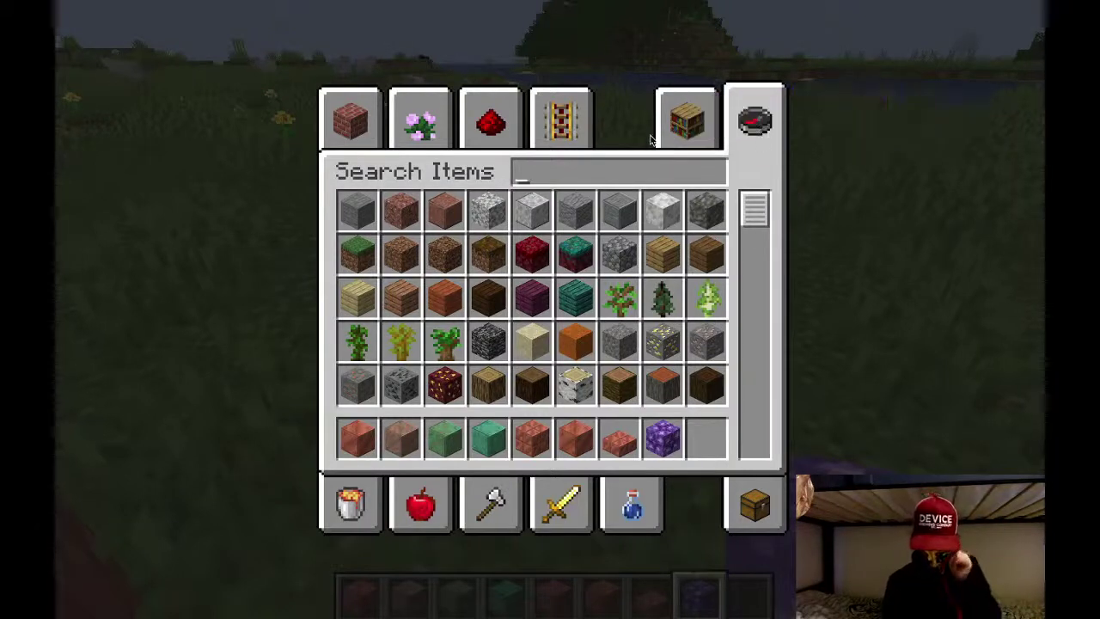
{"action": "left_click", "coordinate": [417, 122]}
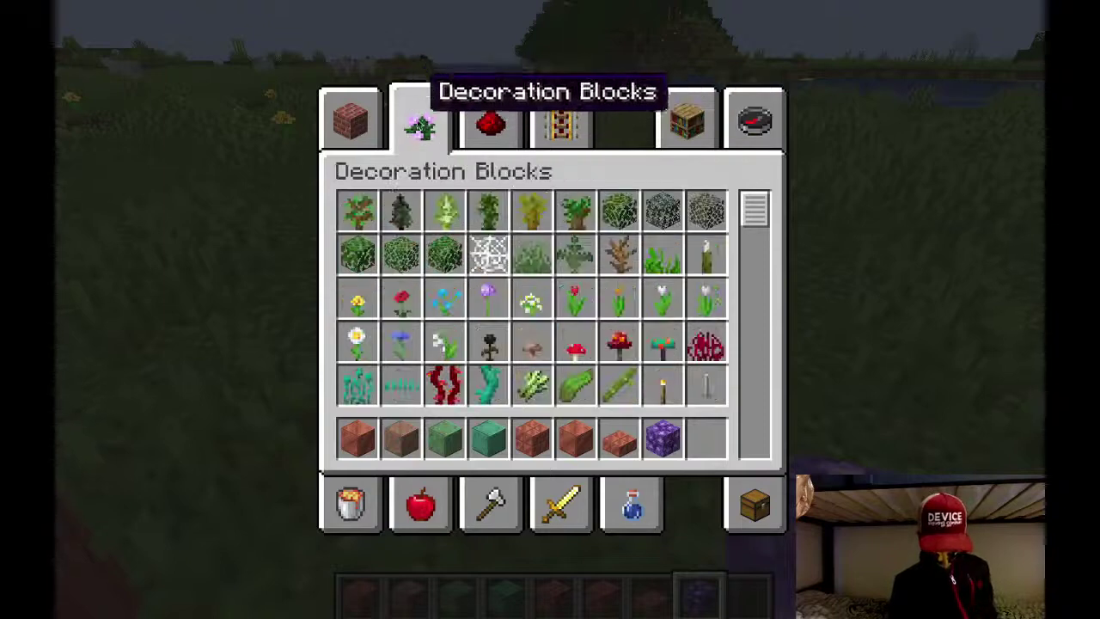
{"action": "scroll", "coordinate": [612, 293], "scroll_direction": "down", "scroll_amount": 5}
{"action": "scroll", "coordinate": [614, 294], "scroll_direction": "up", "scroll_amount": 5}
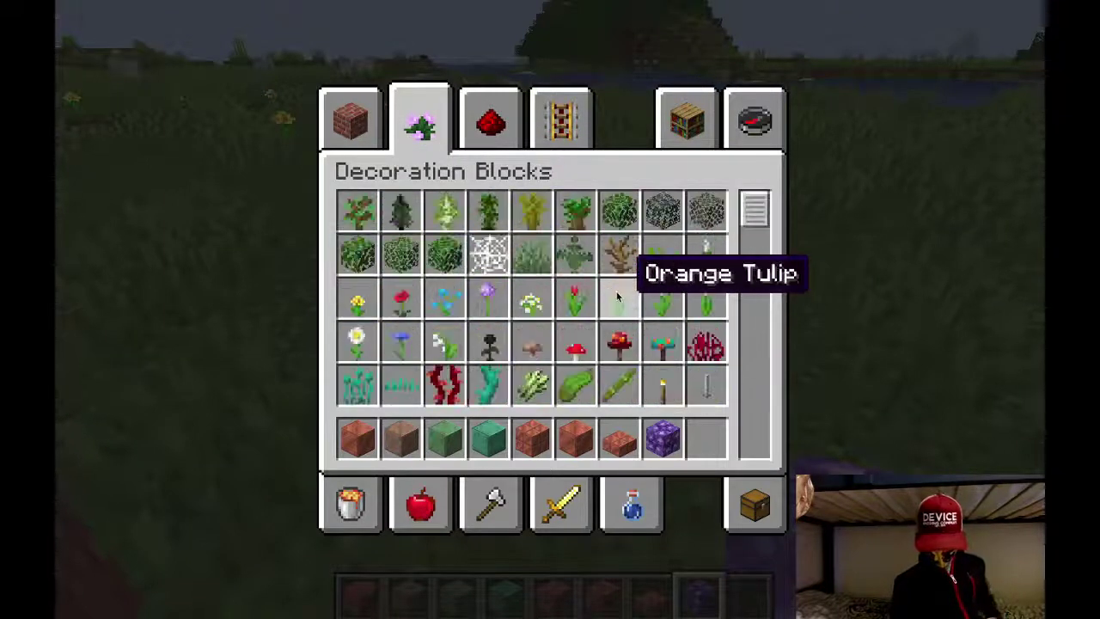
{"action": "scroll", "coordinate": [636, 391], "scroll_direction": "down", "scroll_amount": 10}
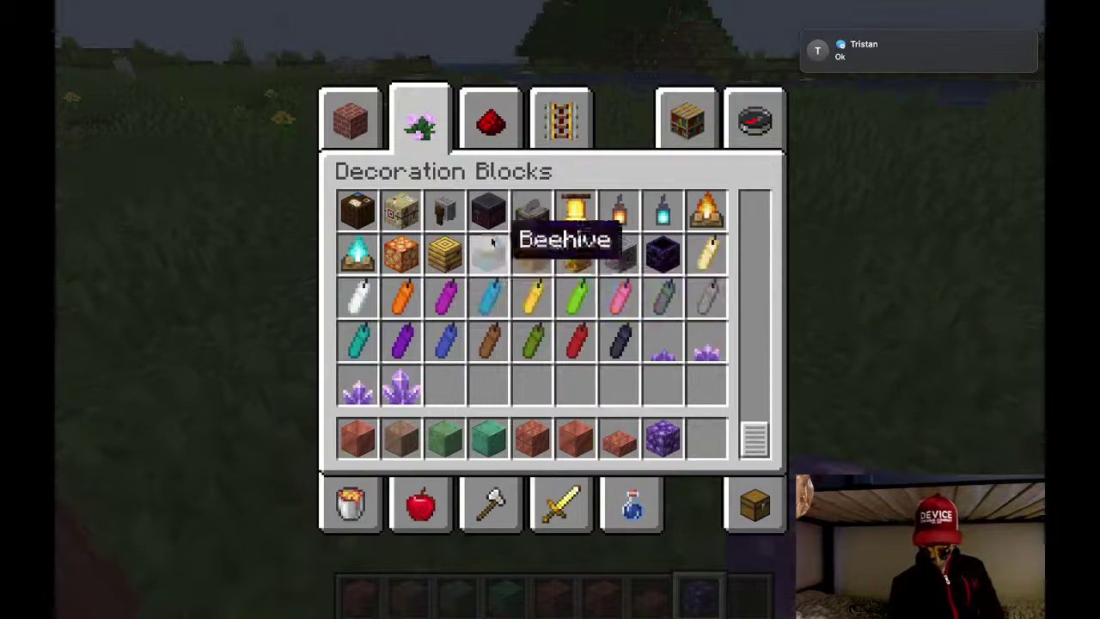
{"action": "left_click", "coordinate": [491, 121]}
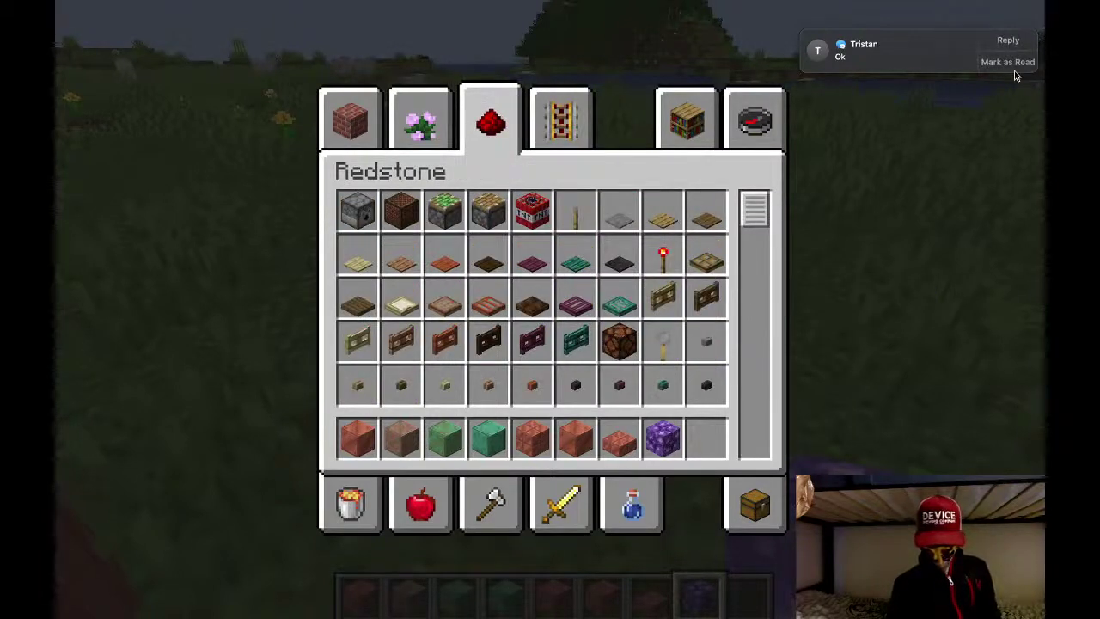
{"action": "left_click", "coordinate": [1011, 69]}
{"action": "scroll", "coordinate": [593, 284], "scroll_direction": "down", "scroll_amount": 5}
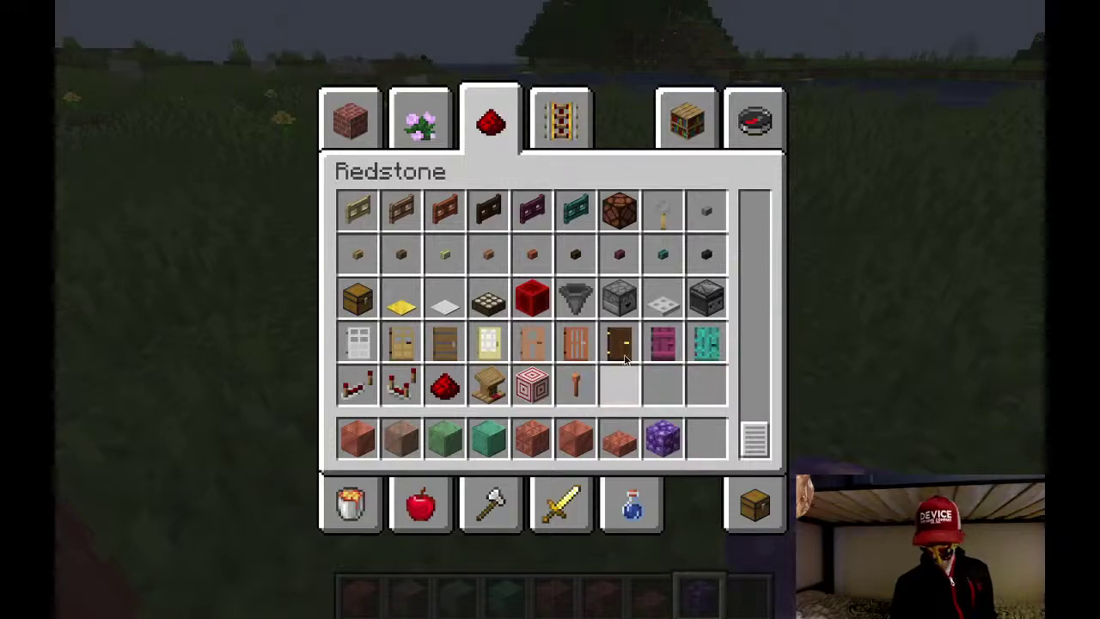
Look through the Transportation, Miscellaneous and Foodstuffs categories of the creative inventory
{"action": "left_click", "coordinate": [561, 117]}
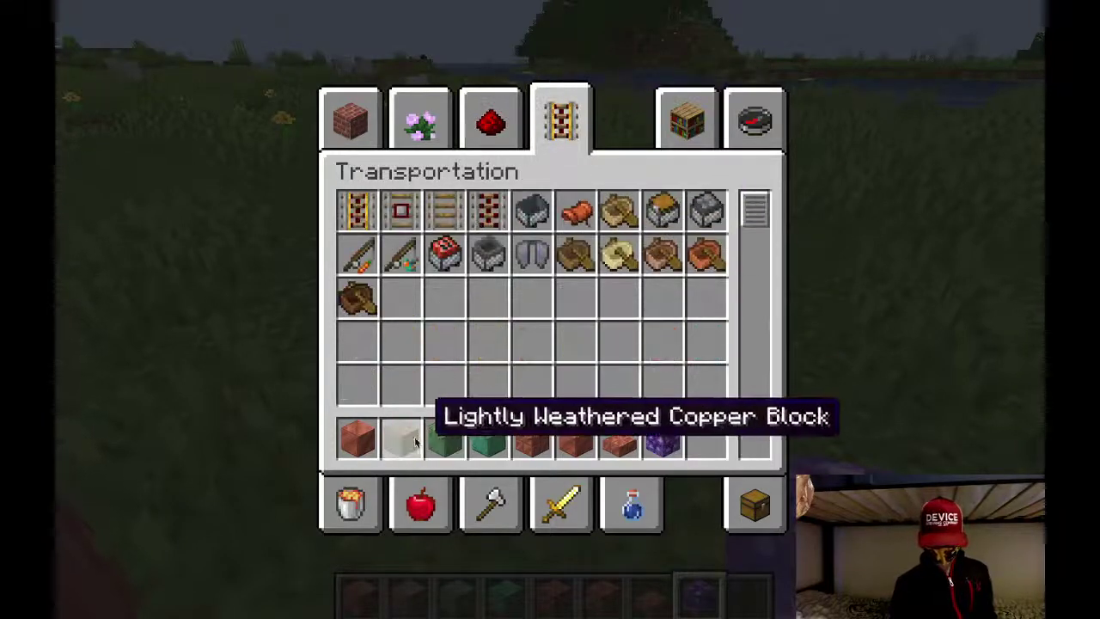
{"action": "left_click", "coordinate": [348, 502]}
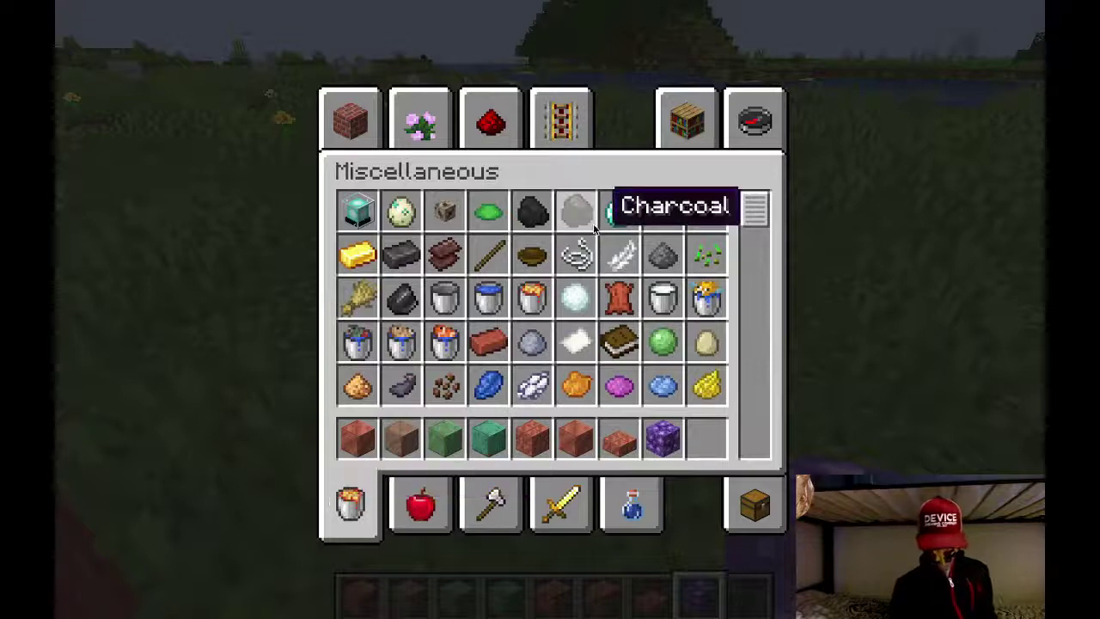
{"action": "scroll", "coordinate": [593, 223], "scroll_direction": "down", "scroll_amount": 8}
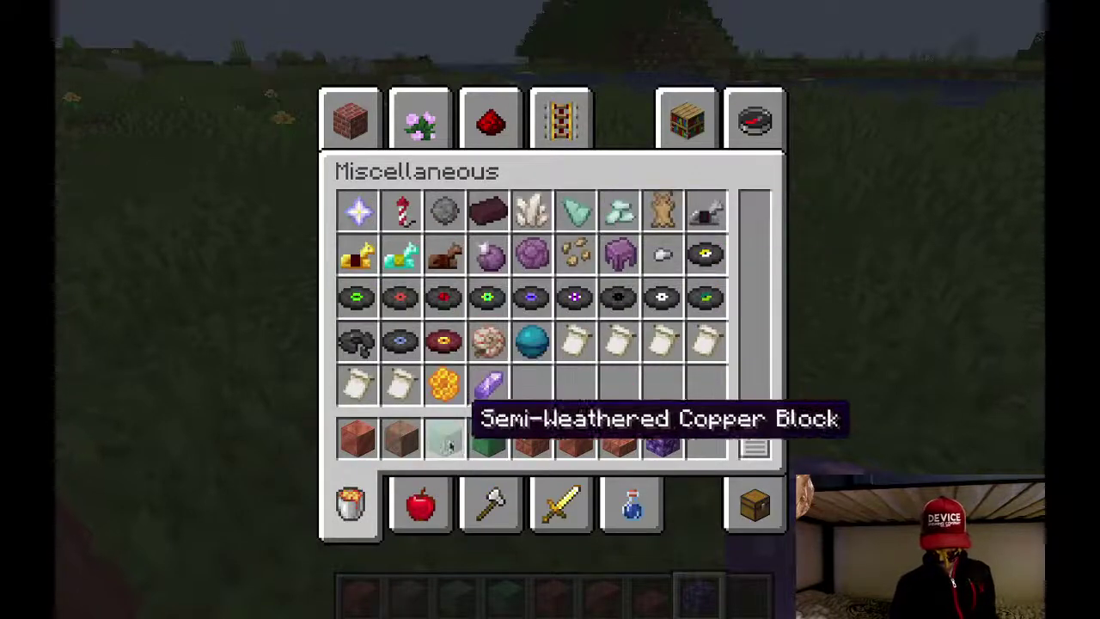
{"action": "left_click", "coordinate": [420, 507]}
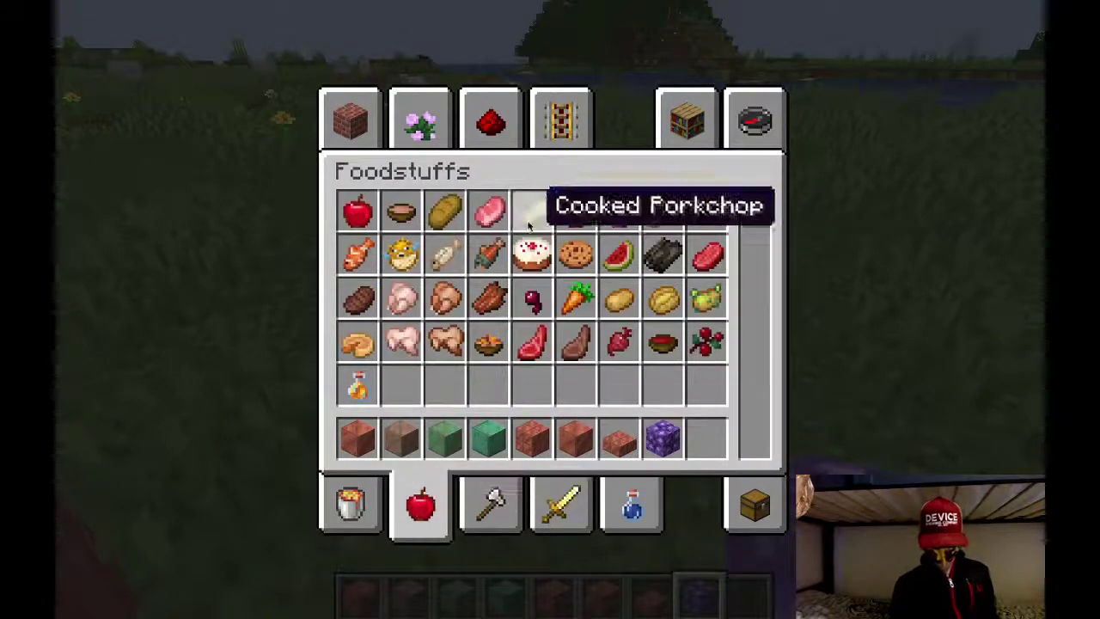
Add the spyglass from the Tools category to the ninth hotbar slot and hold it in the game
{"action": "left_click", "coordinate": [495, 519]}
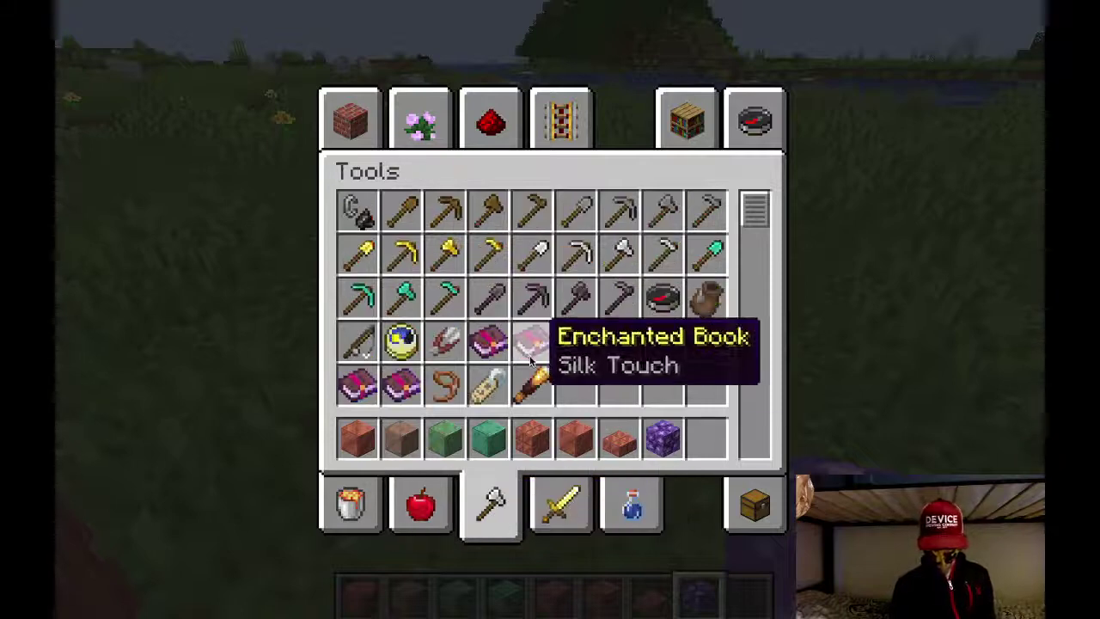
{"action": "left_click", "coordinate": [532, 386]}
{"action": "left_click", "coordinate": [703, 440]}
{"action": "key", "text": "e"}
{"action": "key", "text": "9"}
Look through the spyglass at the landscape across the water
{"action": "right_click", "coordinate": [552, 311]}
{"action": "right_click", "coordinate": [552, 311]}
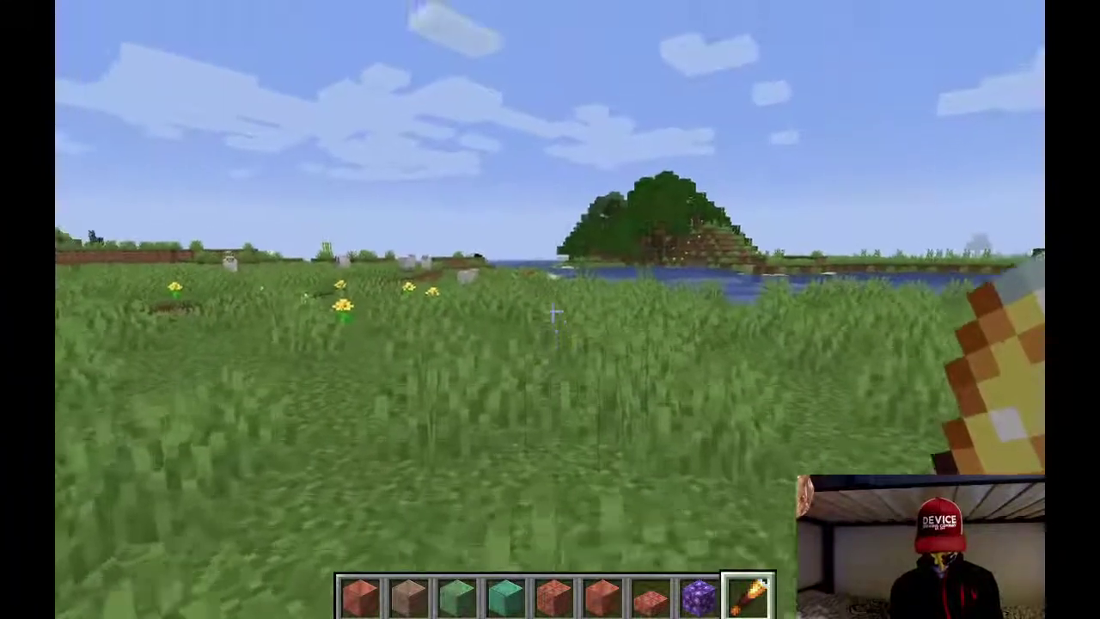
{"action": "right_click", "coordinate": [552, 312]}
Turn on Show Subtitles in the accessibility settings and return to the game
{"action": "key", "text": "Escape"}
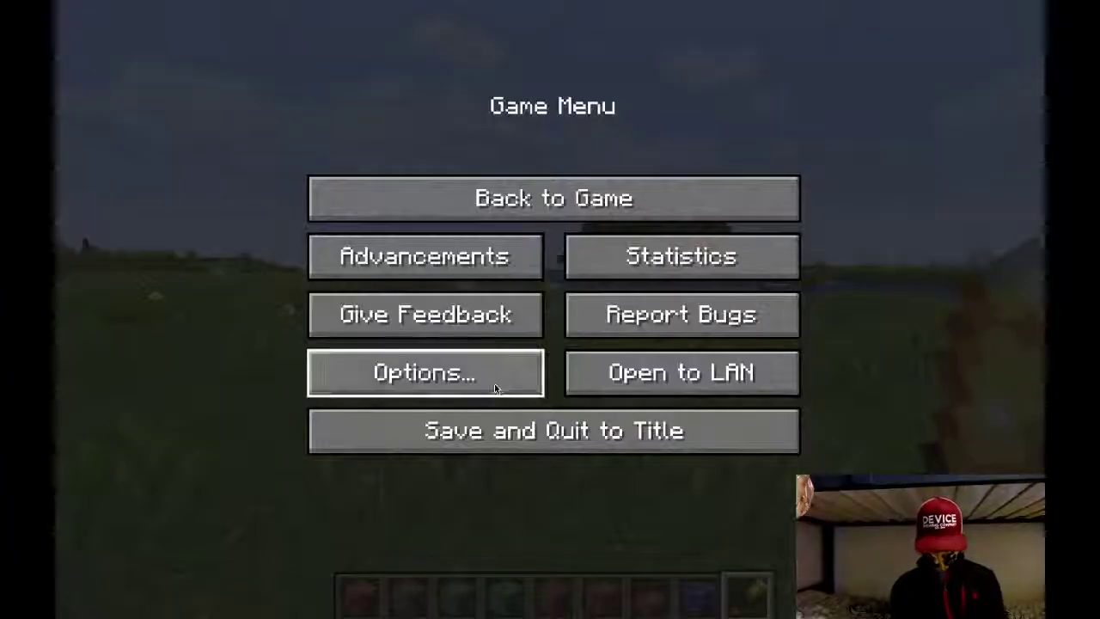
{"action": "left_click", "coordinate": [496, 382]}
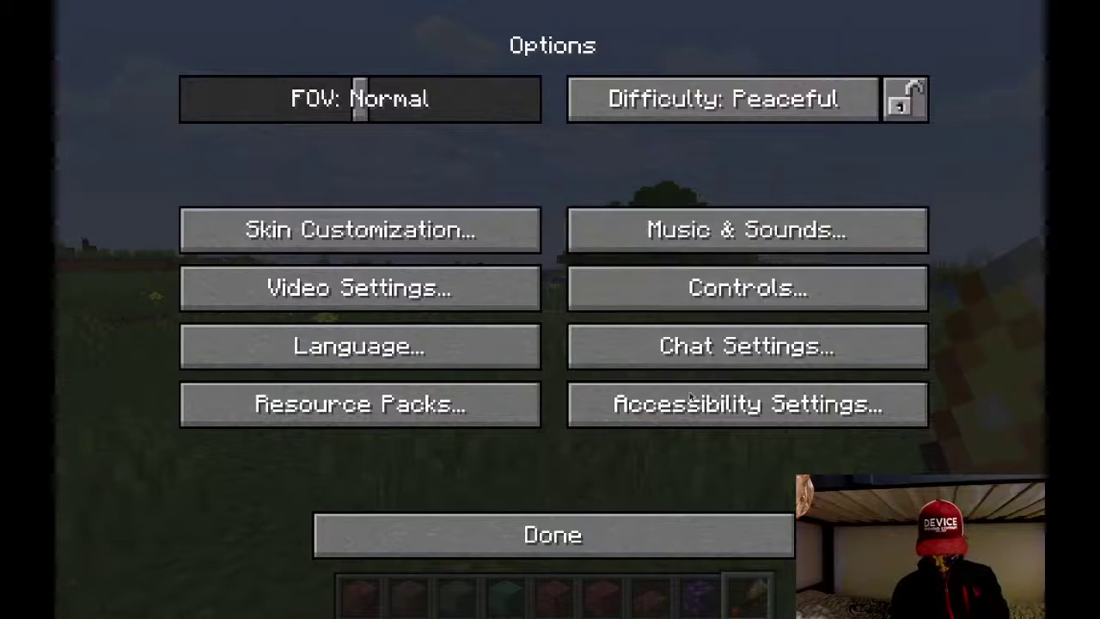
{"action": "left_click", "coordinate": [687, 388]}
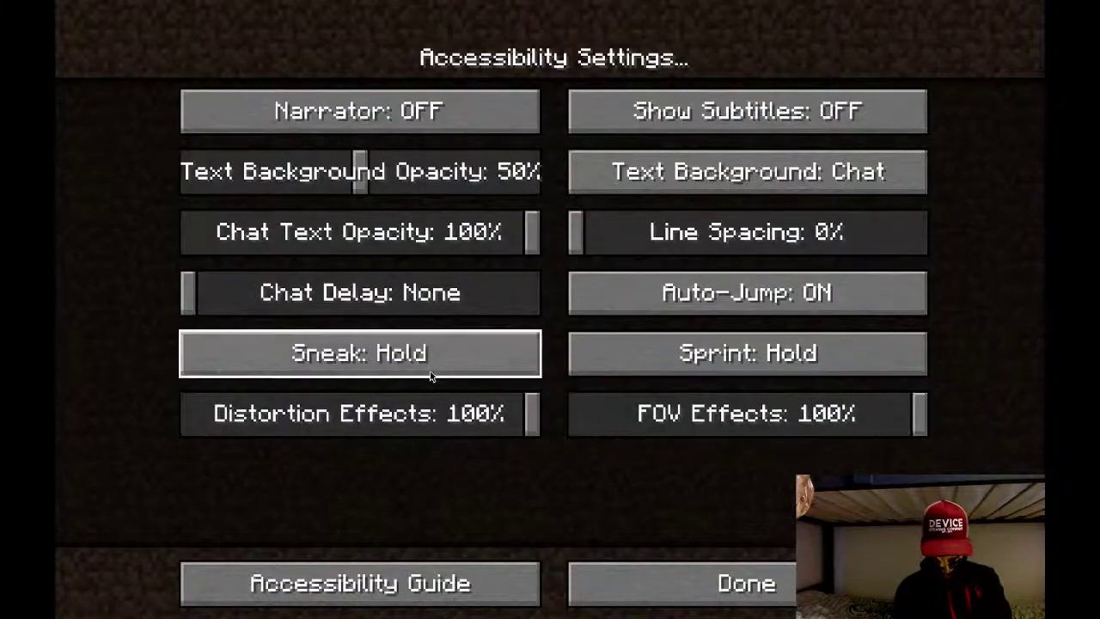
{"action": "left_click", "coordinate": [613, 110]}
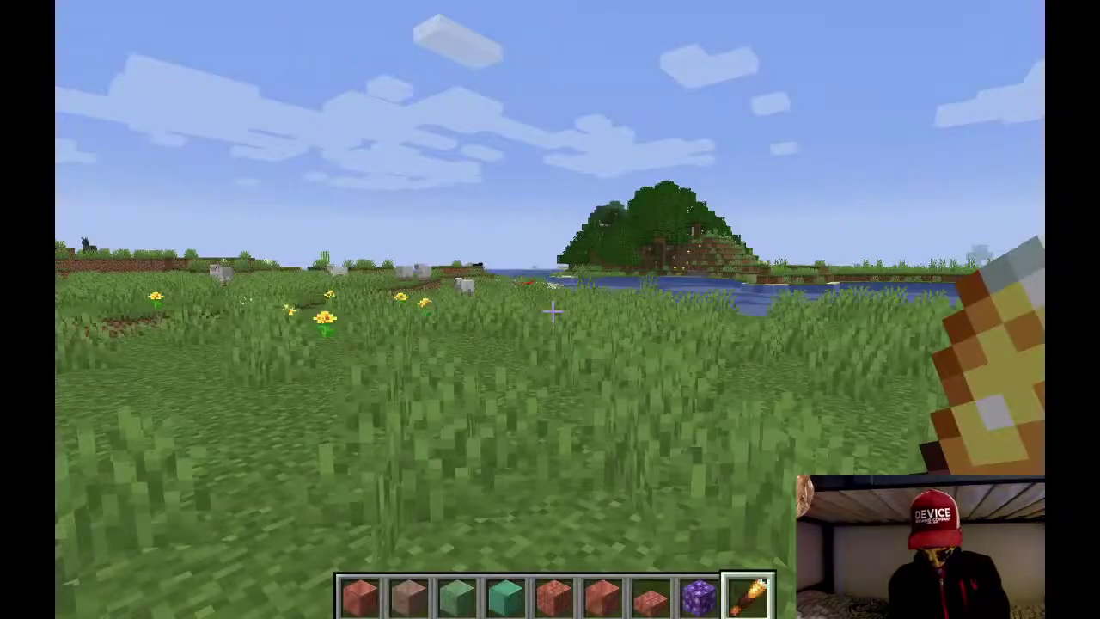
Use the spyglass and show the character from behind and from the front, and return to the first-person view
{"action": "right_click_drag", "start_coordinate": [552, 312], "coordinate": [552, 312]}
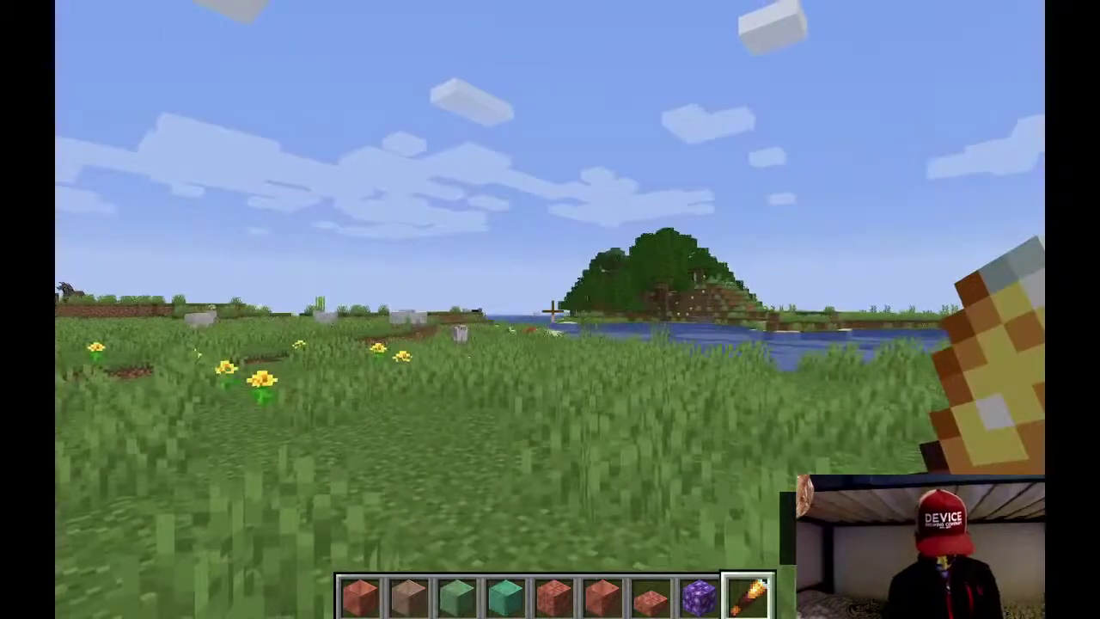
{"action": "key", "text": "F5"}
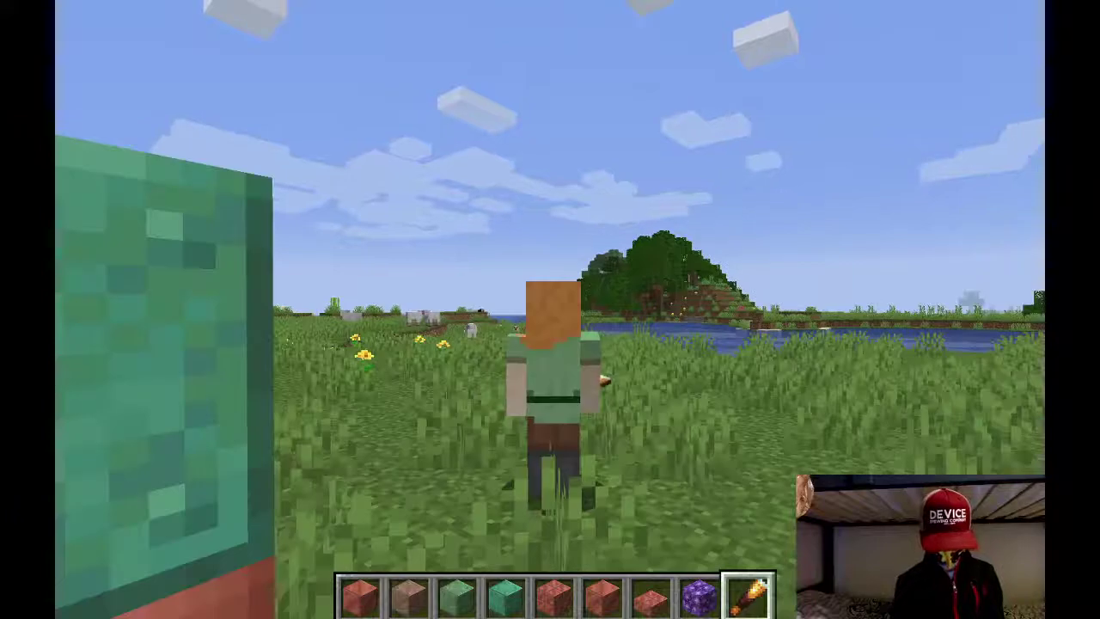
{"action": "key", "text": "F5"}
{"action": "right_click_drag", "start_coordinate": [552, 311], "coordinate": [551, 311]}
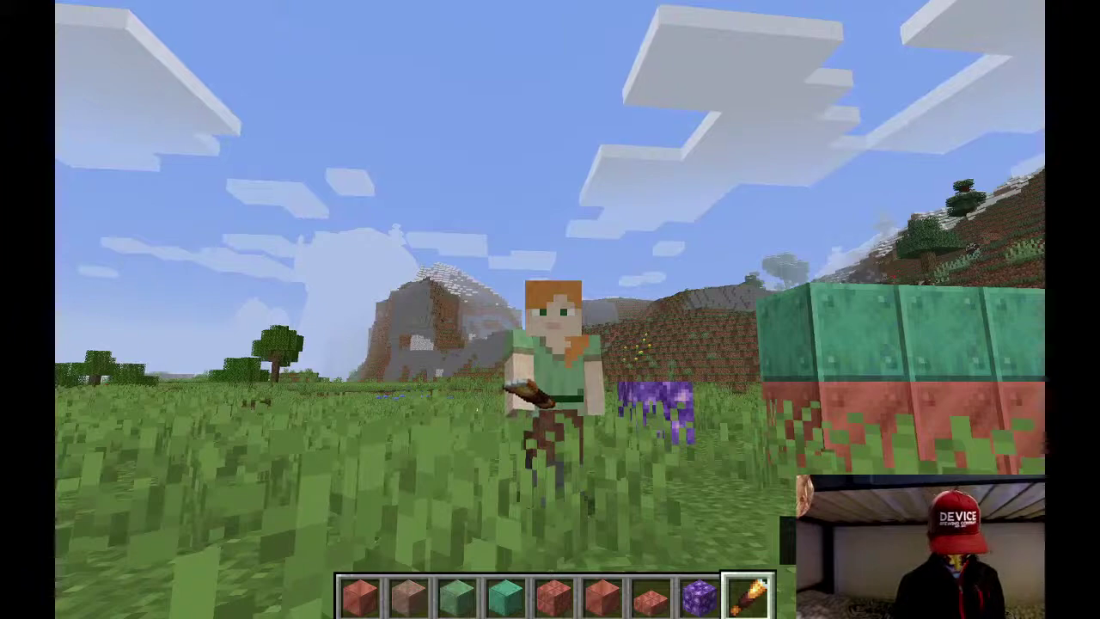
{"action": "key", "text": "F5"}
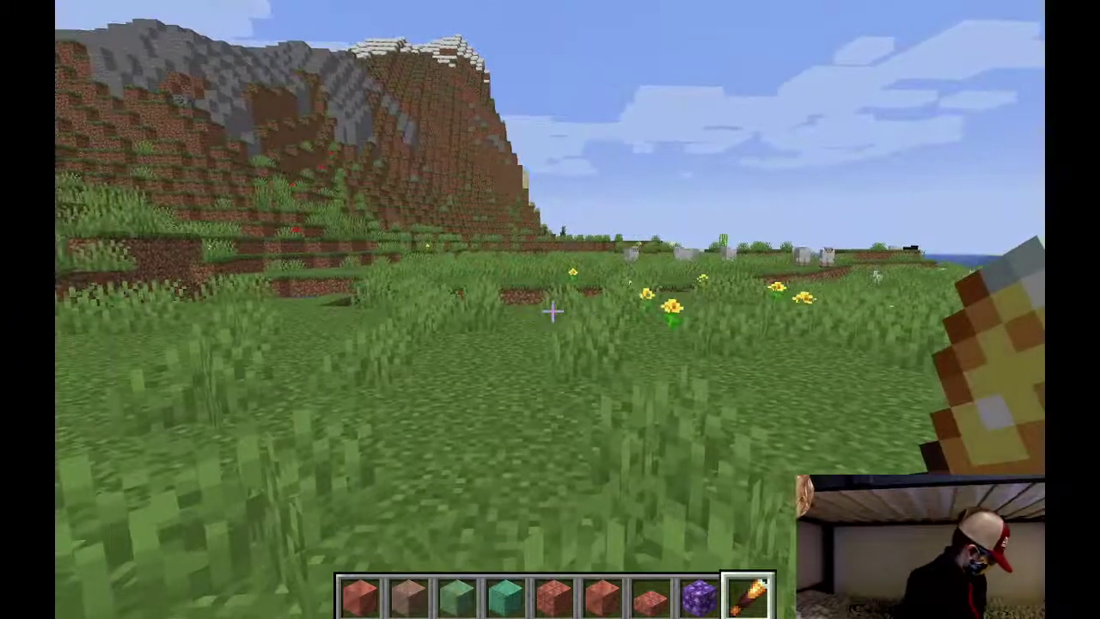
Move over the meadow toward the sheep and look at the surroundings through the spyglass
{"action": "right_click_drag", "start_coordinate": [552, 311], "coordinate": [552, 311]}
{"action": "key", "text": "w"}
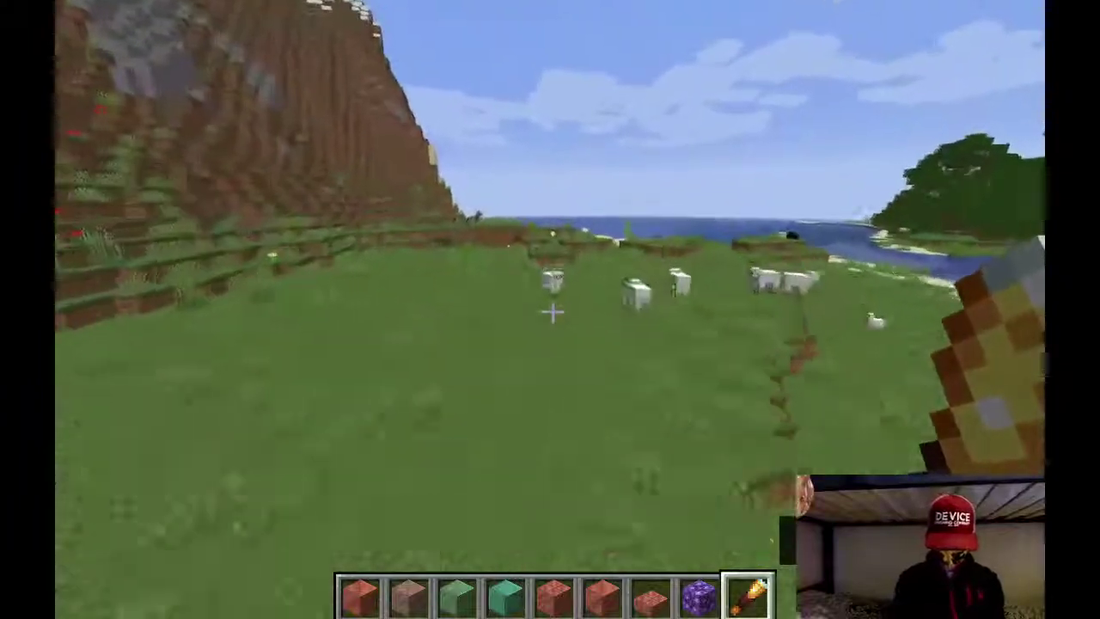
{"action": "right_click_drag", "start_coordinate": [552, 311], "coordinate": [552, 311]}
Look through the Combat and Brewing categories of the creative inventory
{"action": "key", "text": "e"}
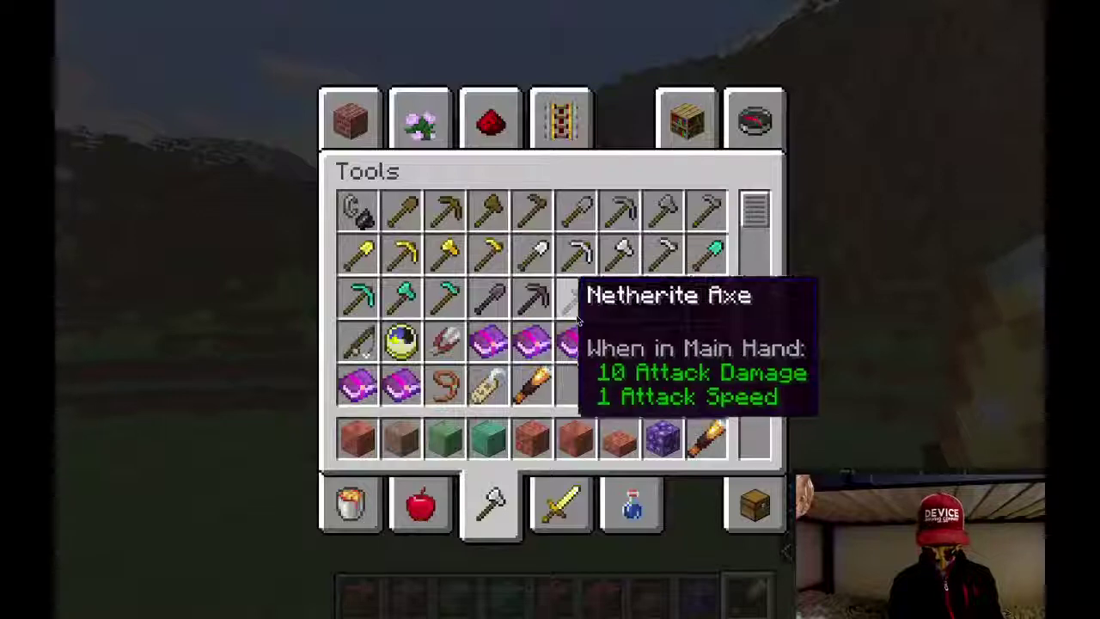
{"action": "key", "text": "e"}
{"action": "key", "text": "e"}
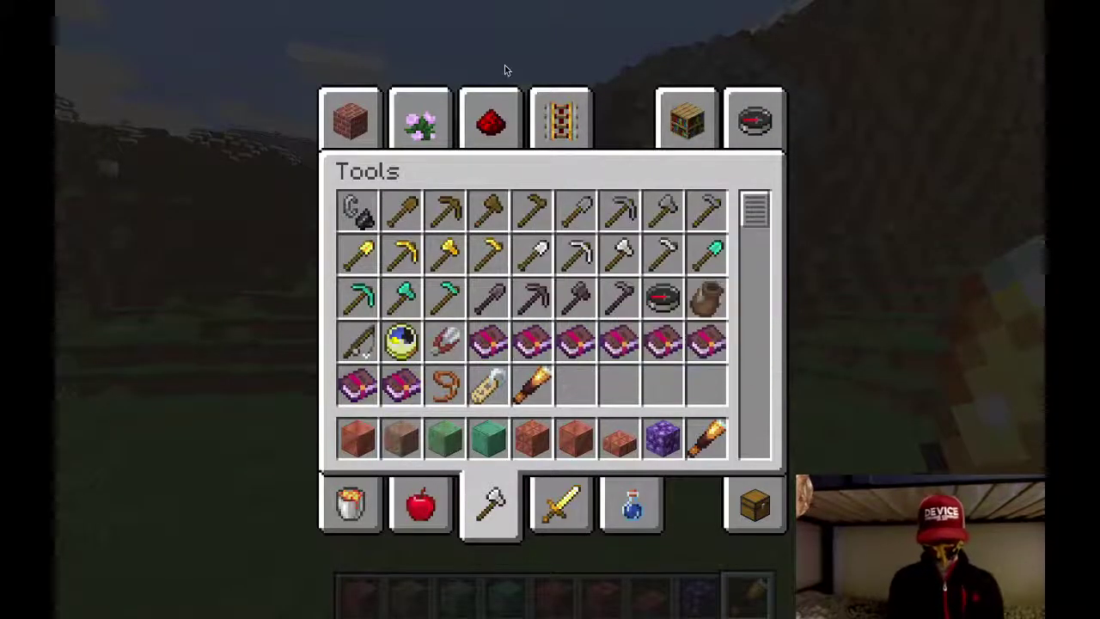
{"action": "left_click", "coordinate": [571, 506]}
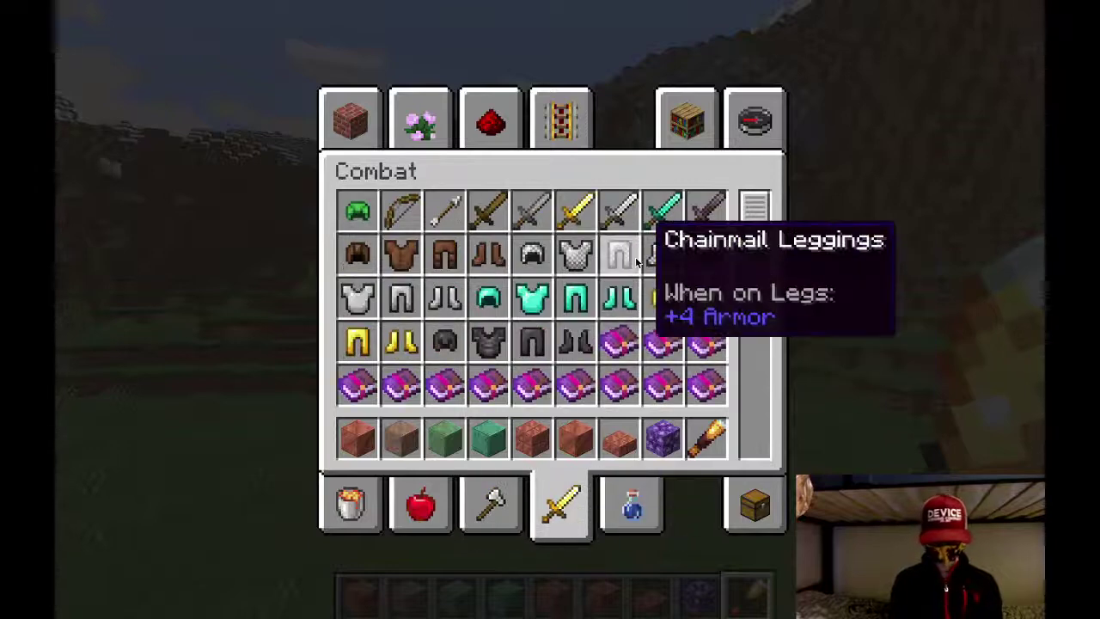
{"action": "scroll", "coordinate": [634, 258], "scroll_direction": "down", "scroll_amount": 10}
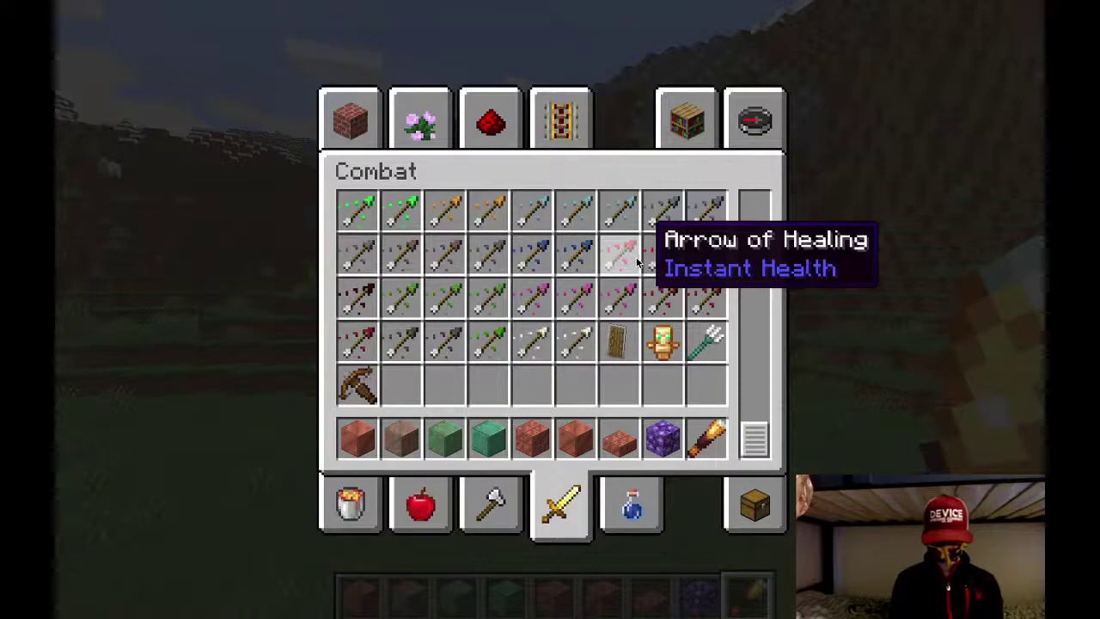
{"action": "left_click", "coordinate": [633, 505]}
{"action": "scroll", "coordinate": [628, 299], "scroll_direction": "down", "scroll_amount": 10}
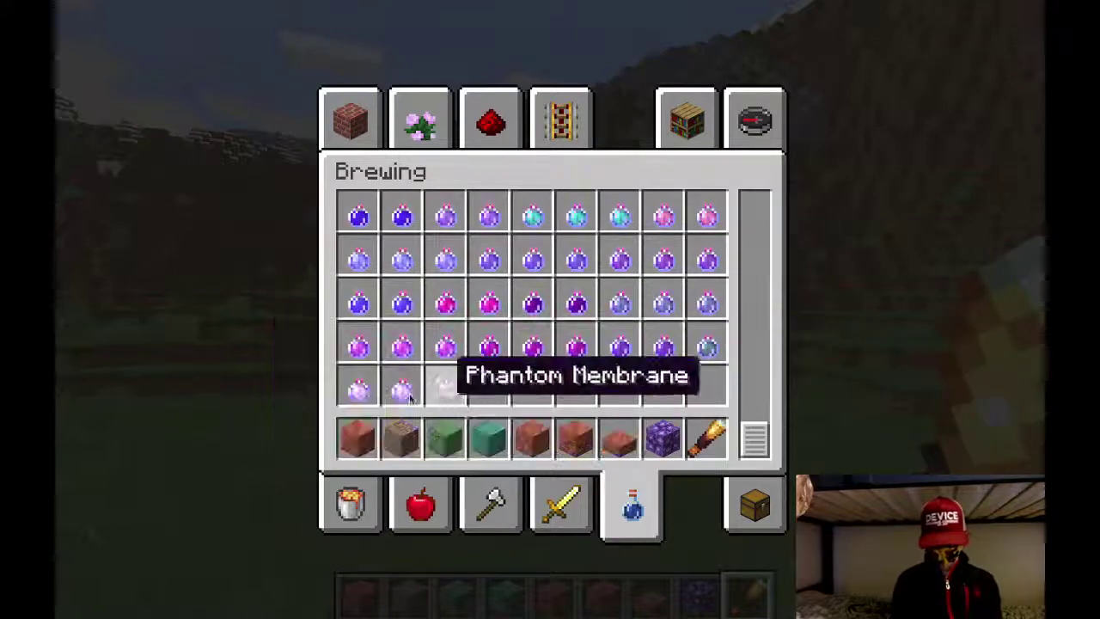
{"action": "scroll", "coordinate": [687, 394], "scroll_direction": "up", "scroll_amount": 10}
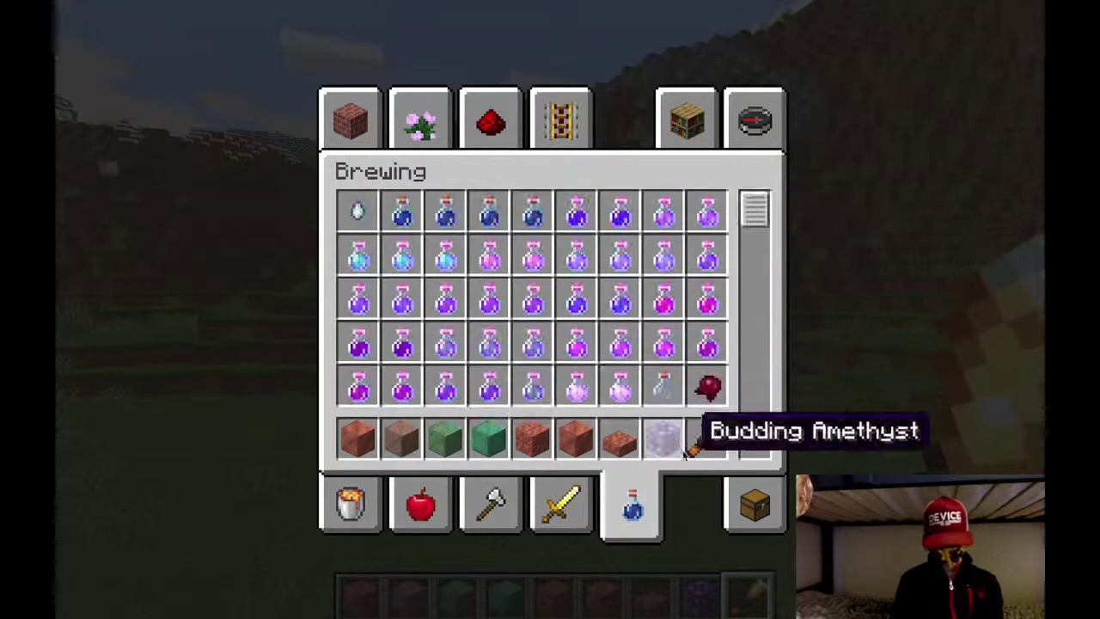
Clear all items from the character's inventory and hotbar at once
{"action": "left_click", "coordinate": [752, 506]}
{"action": "left_click", "coordinate": [753, 114]}
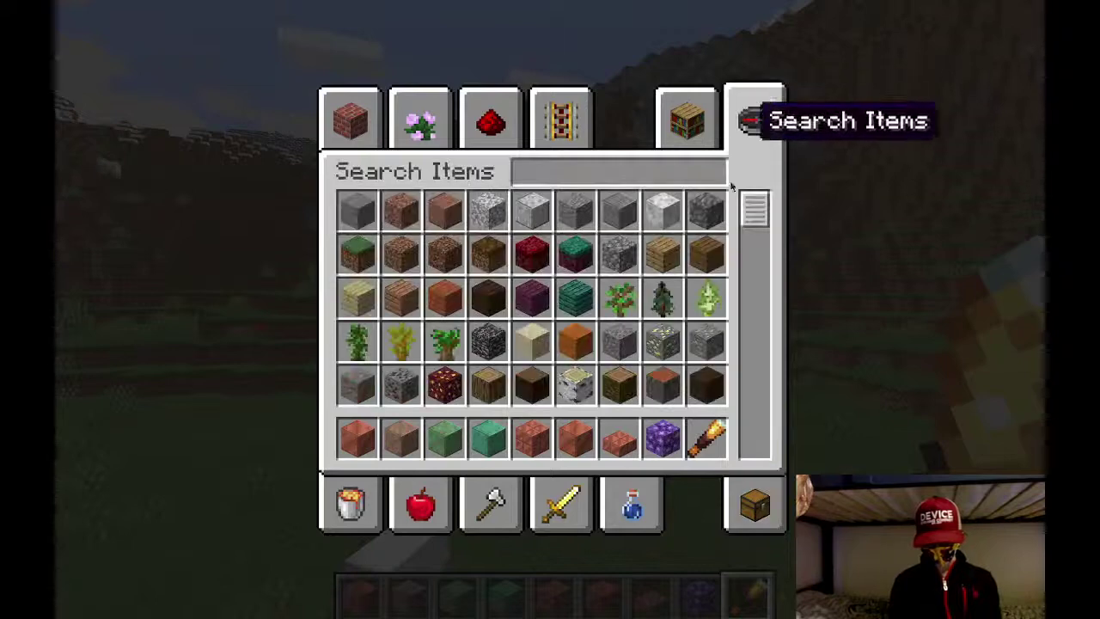
{"action": "left_click", "coordinate": [755, 477]}
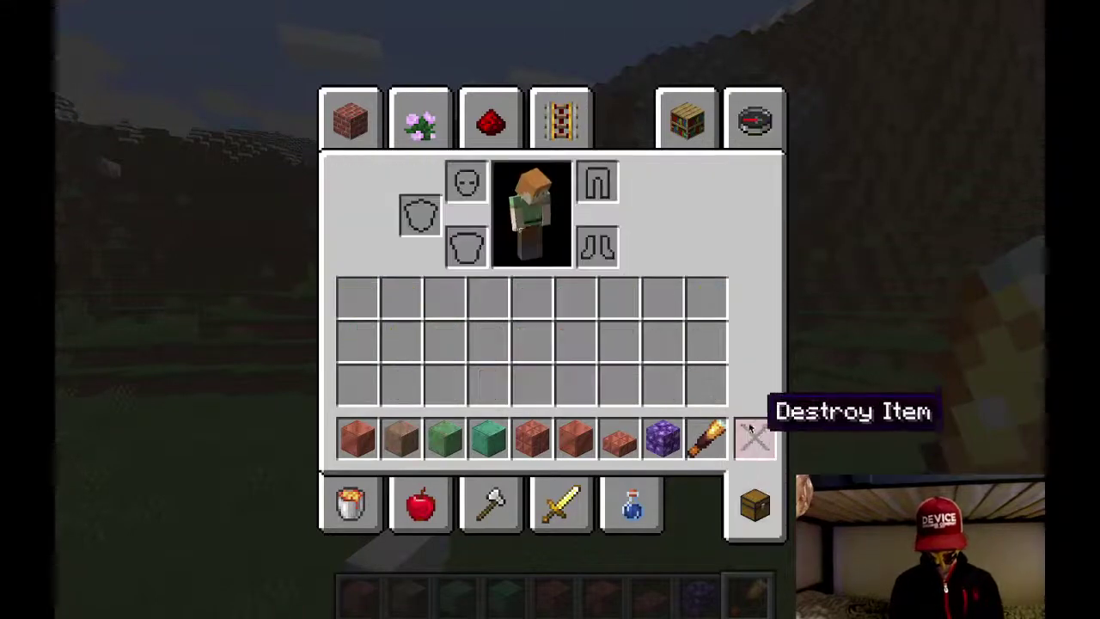
{"action": "left_click", "coordinate": [755, 436], "text": "shift"}
Look through the Building Blocks, Decoration Blocks and Redstone categories of the creative inventory
{"action": "left_click", "coordinate": [352, 121]}
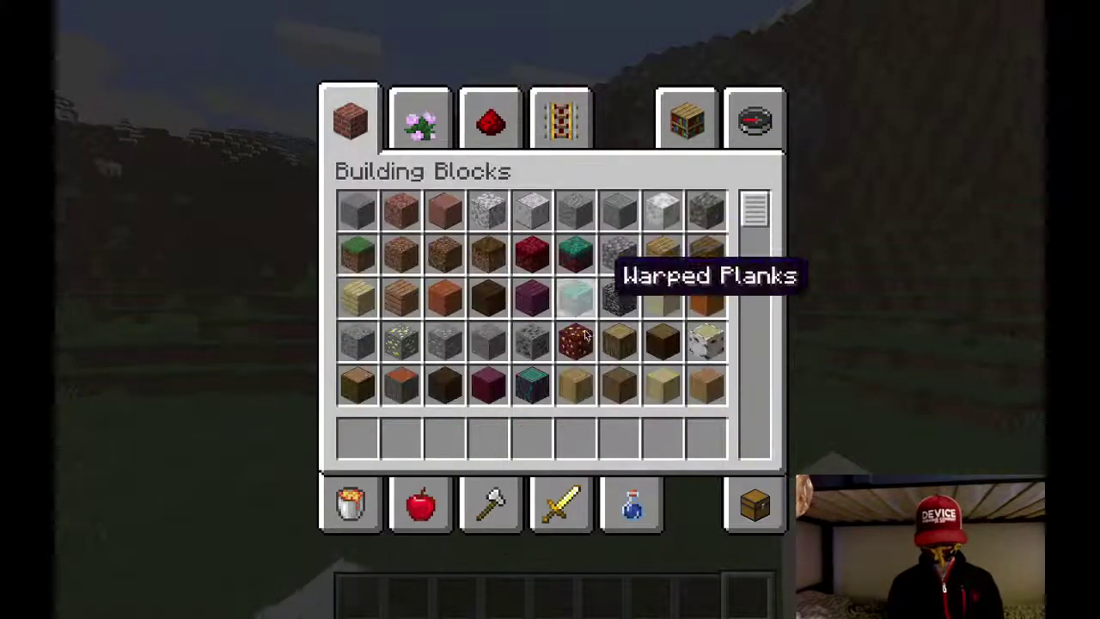
{"action": "scroll", "coordinate": [570, 340], "scroll_direction": "down", "scroll_amount": 20}
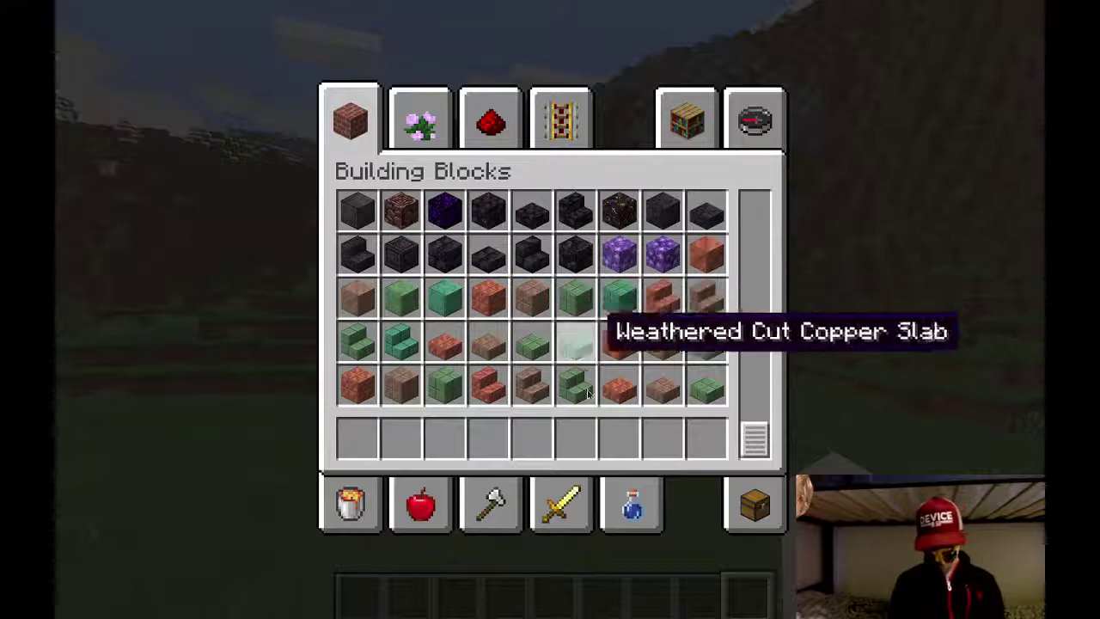
{"action": "scroll", "coordinate": [578, 393], "scroll_direction": "up", "scroll_amount": 1}
{"action": "scroll", "coordinate": [580, 387], "scroll_direction": "up", "scroll_amount": 19}
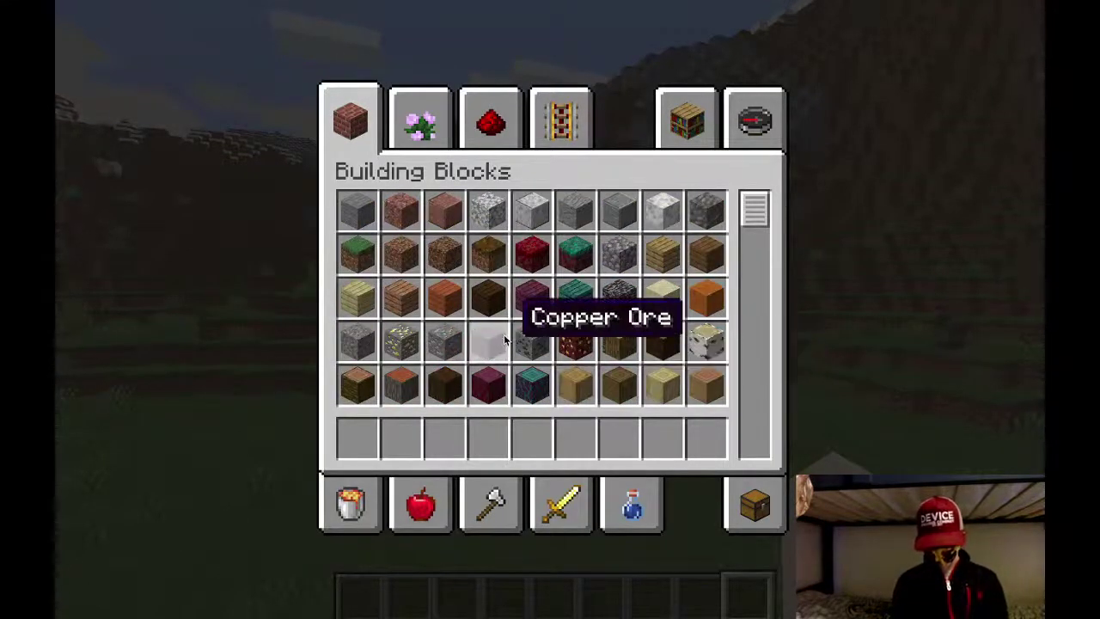
{"action": "left_click", "coordinate": [420, 120]}
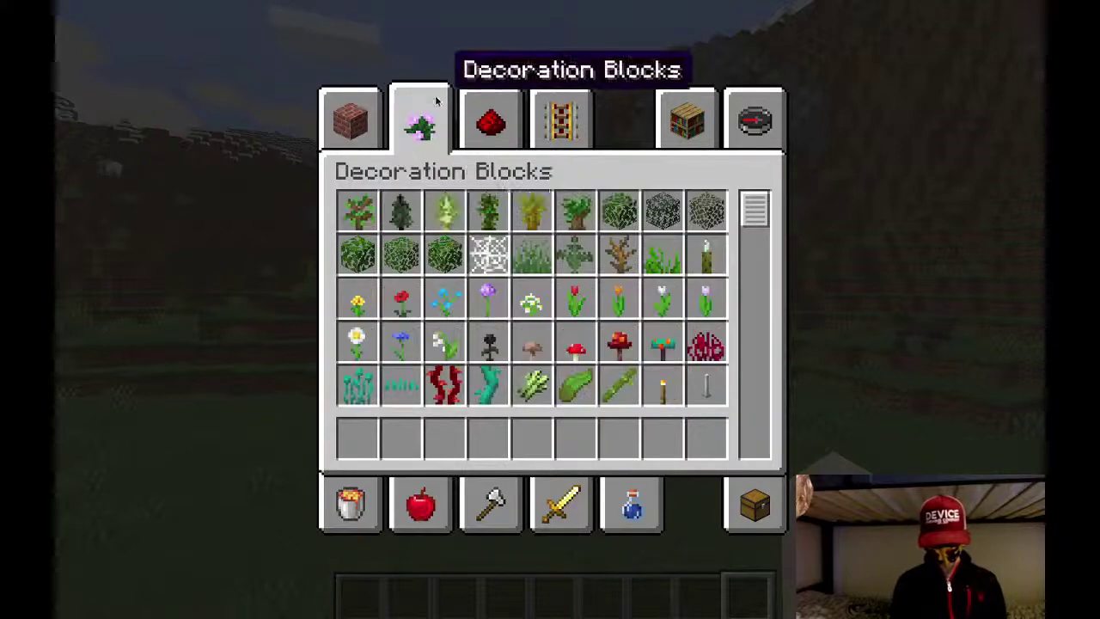
{"action": "left_click", "coordinate": [491, 120]}
Search the creative items for "spawn" and look through the mob spawn eggs, dismissing the incoming message notification
{"action": "left_click", "coordinate": [738, 112]}
{"action": "type", "text": "spawn"}
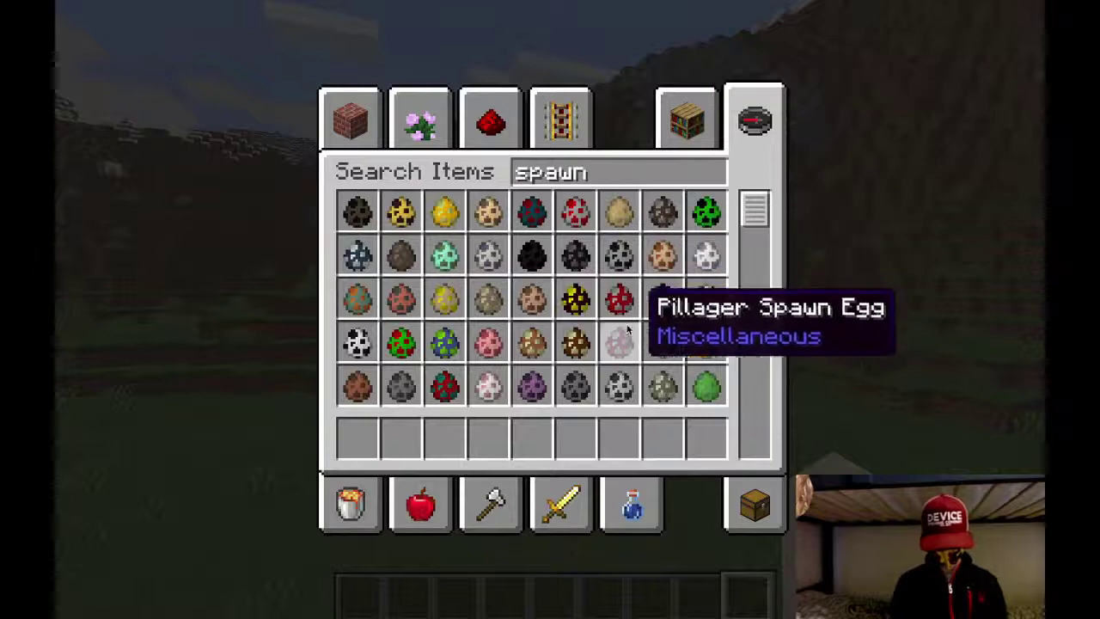
{"action": "scroll", "coordinate": [621, 320], "scroll_direction": "down", "scroll_amount": 1}
{"action": "scroll", "coordinate": [622, 320], "scroll_direction": "down", "scroll_amount": 2}
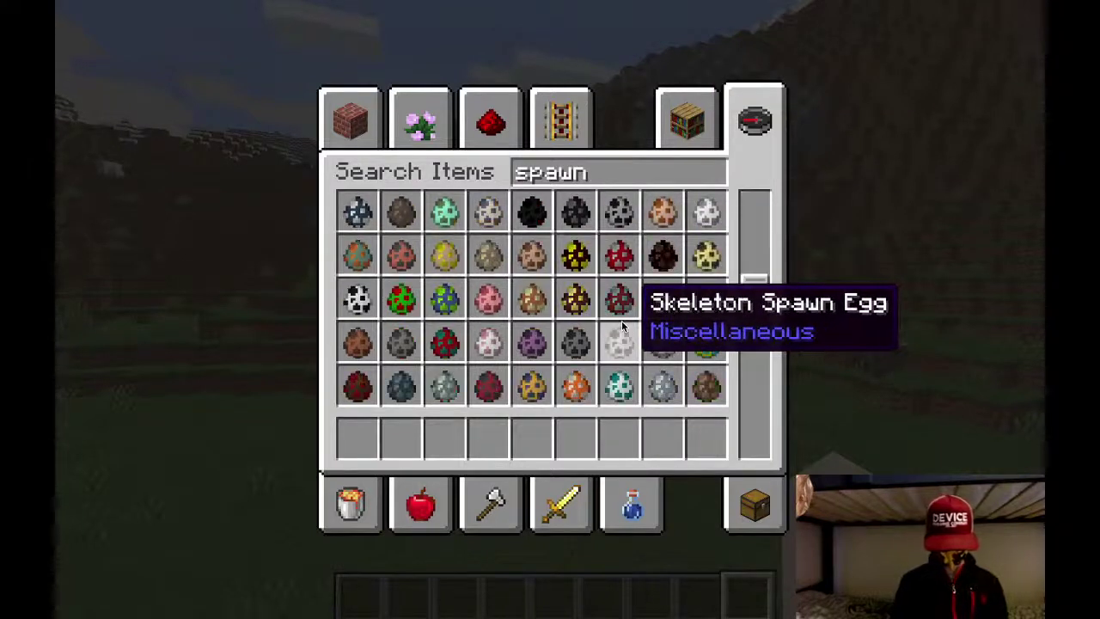
{"action": "scroll", "coordinate": [640, 334], "scroll_direction": "down", "scroll_amount": 1}
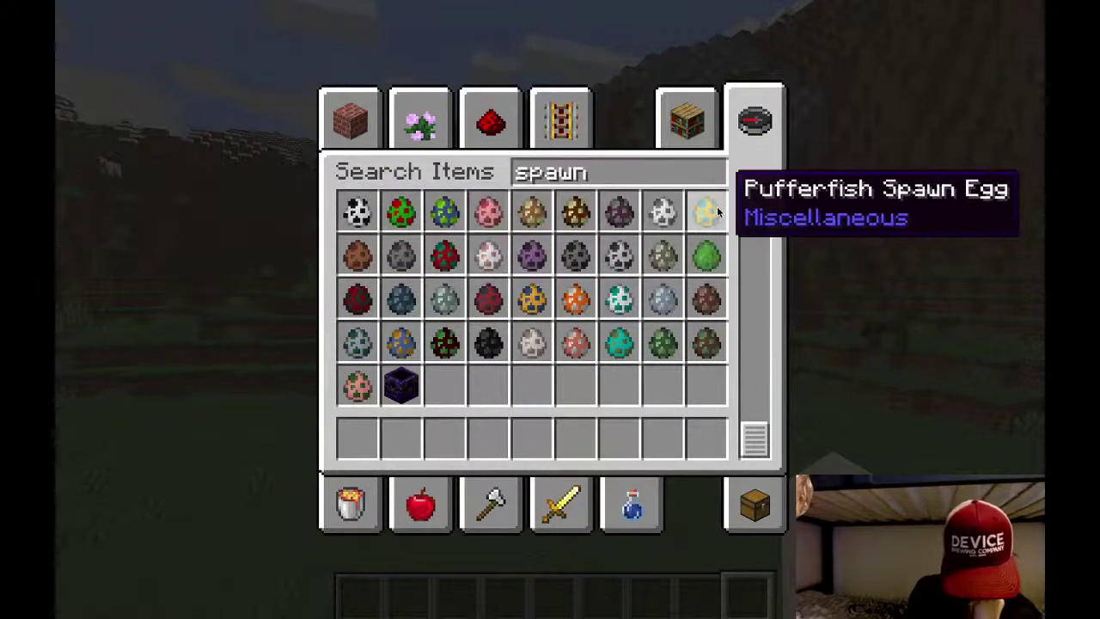
{"action": "scroll", "coordinate": [717, 211], "scroll_direction": "up", "scroll_amount": 3}
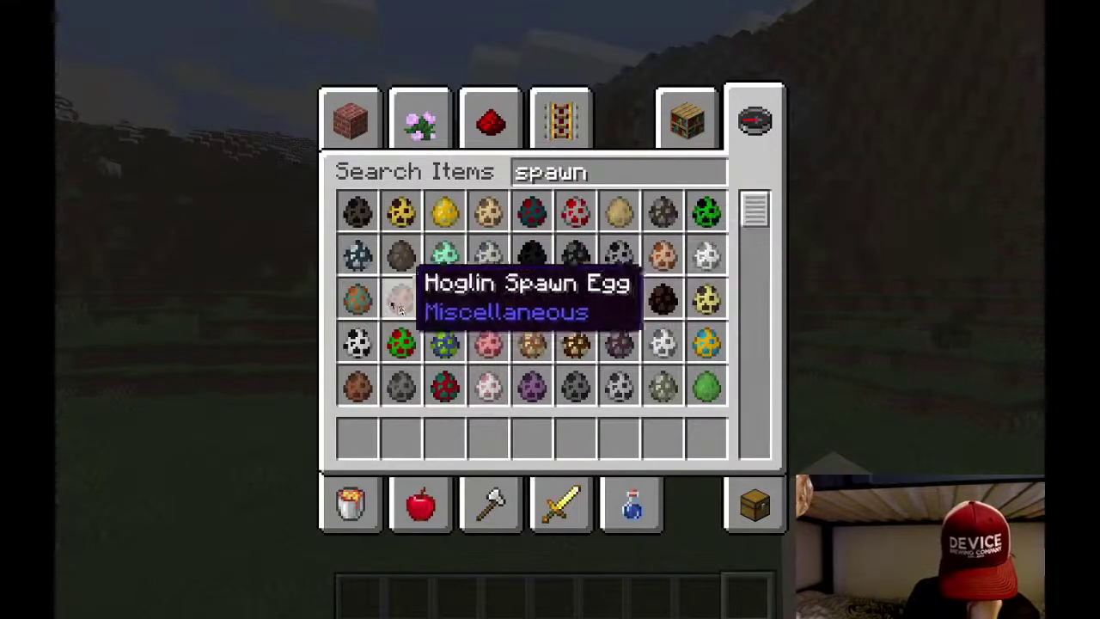
{"action": "mouse_move", "coordinate": [1043, 39]}
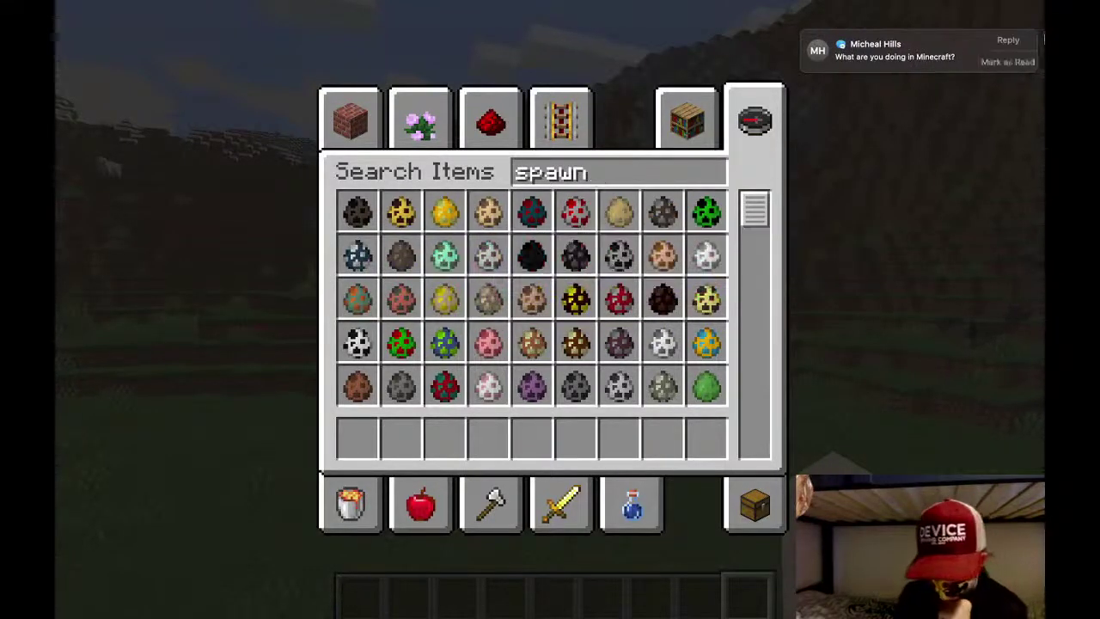
{"action": "left_click", "coordinate": [1005, 64]}
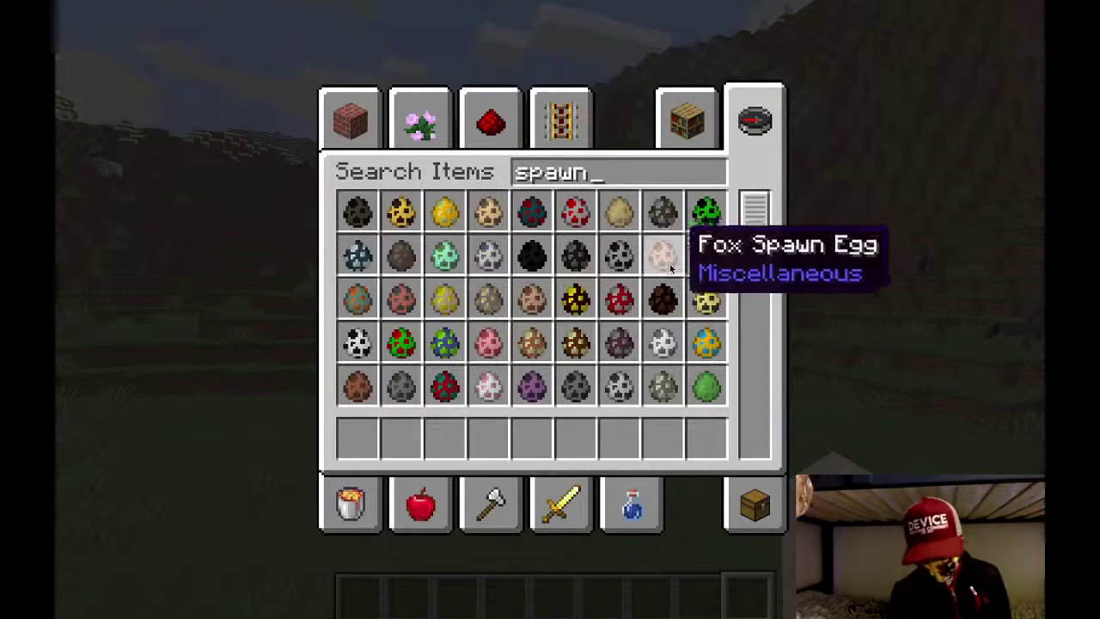
{"action": "scroll", "coordinate": [700, 209], "scroll_direction": "down", "scroll_amount": 3}
{"action": "scroll", "coordinate": [563, 241], "scroll_direction": "up", "scroll_amount": 3}
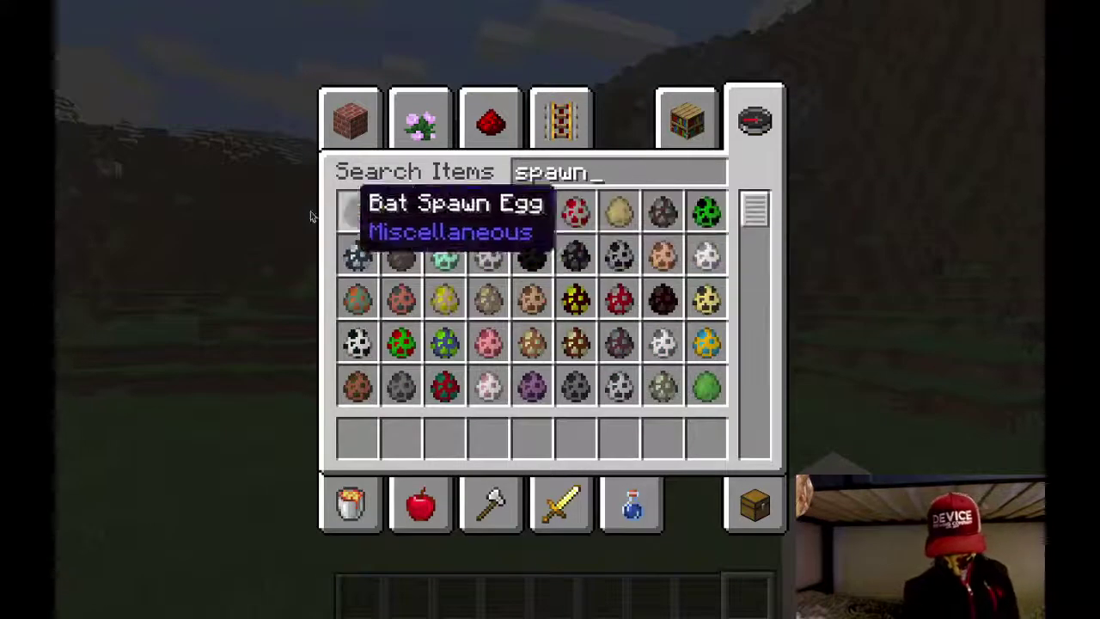
Clear the item search, look through the full item list, dismiss the message notification and close the inventory
{"action": "key", "text": "BackSpace"}
{"action": "key", "text": "BackSpace"}
{"action": "key", "text": "BackSpace"}
{"action": "key", "text": "BackSpace"}
{"action": "key", "text": "BackSpace"}
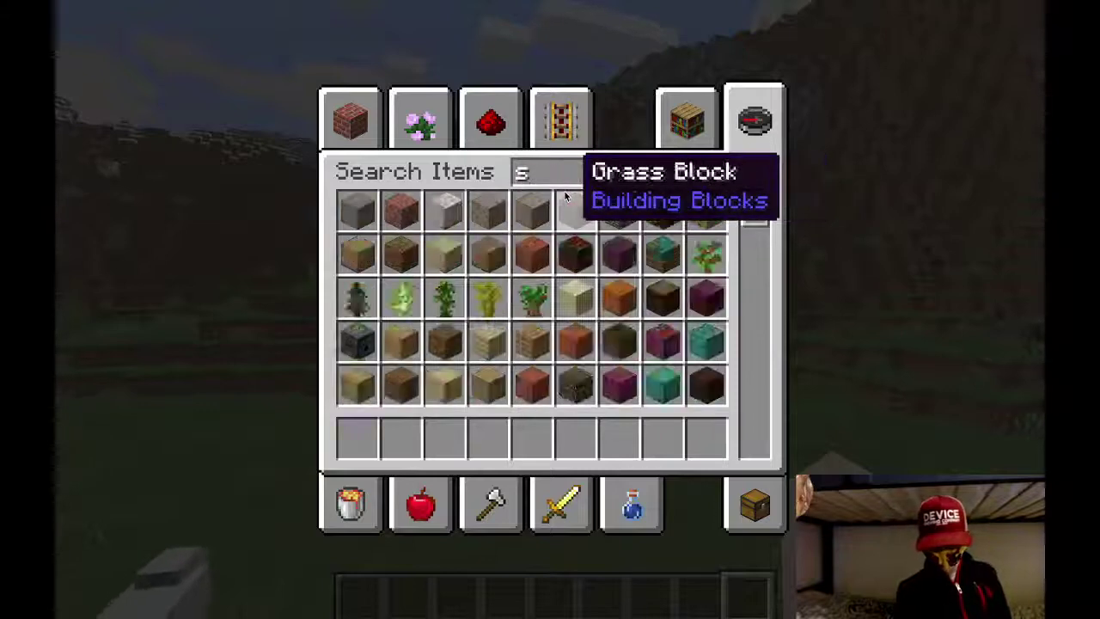
{"action": "scroll", "coordinate": [580, 249], "scroll_direction": "down", "scroll_amount": 10}
{"action": "scroll", "coordinate": [593, 241], "scroll_direction": "down", "scroll_amount": 10}
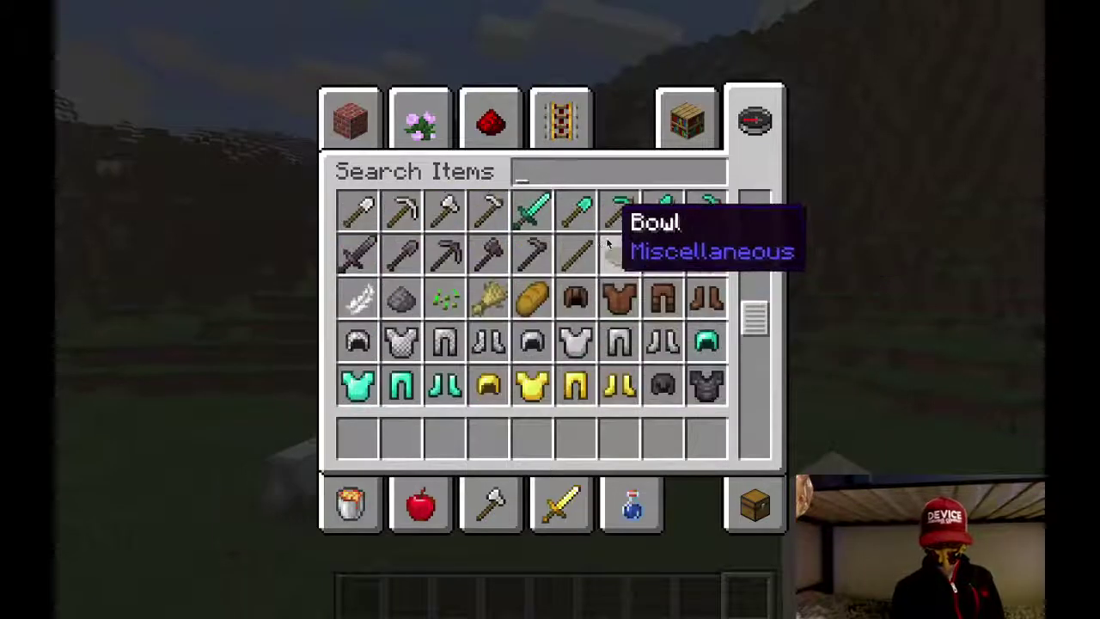
{"action": "scroll", "coordinate": [622, 269], "scroll_direction": "down", "scroll_amount": 3}
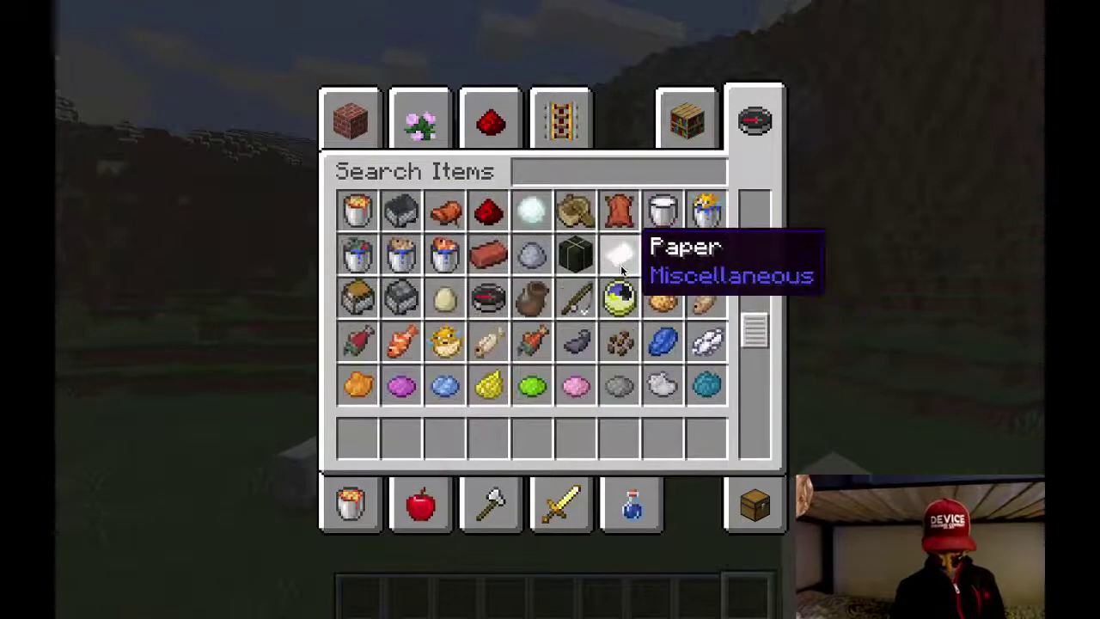
{"action": "scroll", "coordinate": [622, 269], "scroll_direction": "up", "scroll_amount": 9}
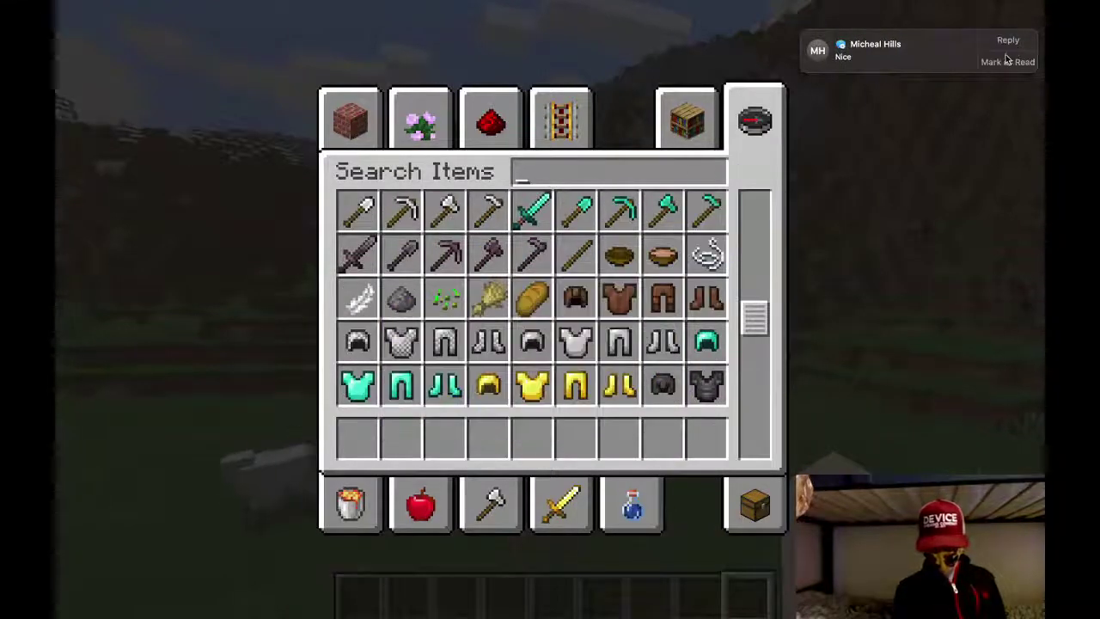
{"action": "left_click", "coordinate": [1009, 60]}
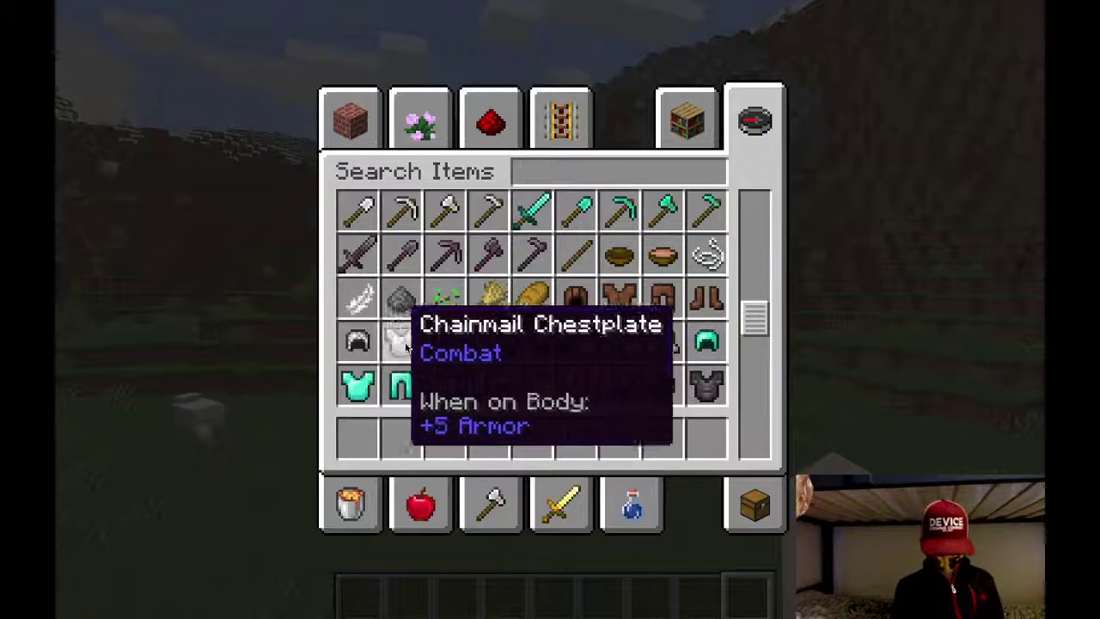
{"action": "key", "text": "Escape"}
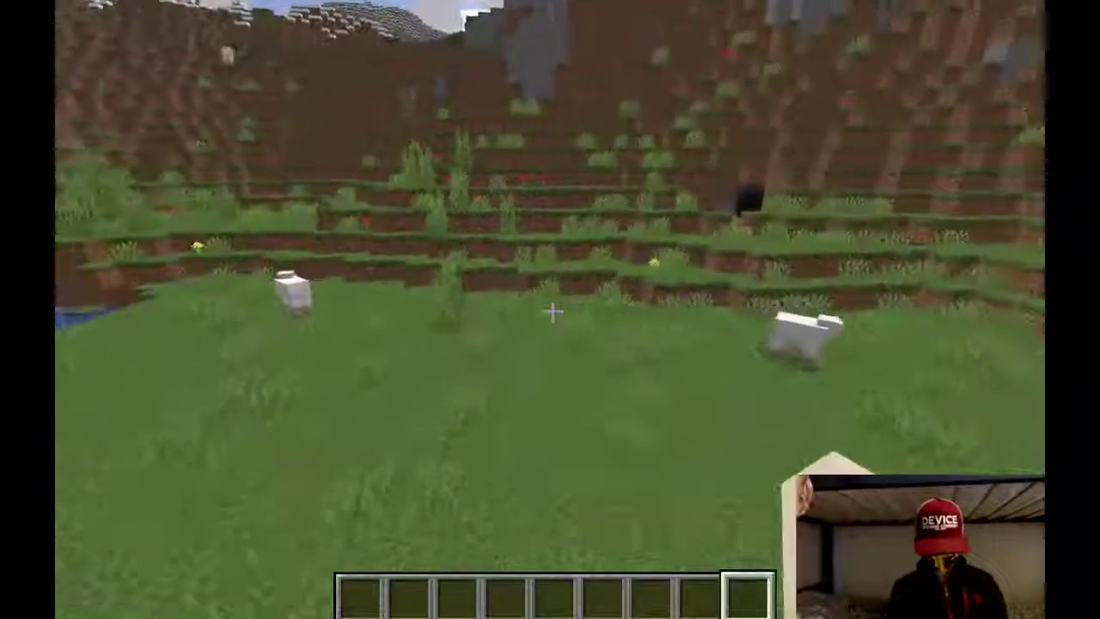
Cross the meadow to the opening in the hillside and go deep into the dark cave
{"action": "key", "text": "w"}
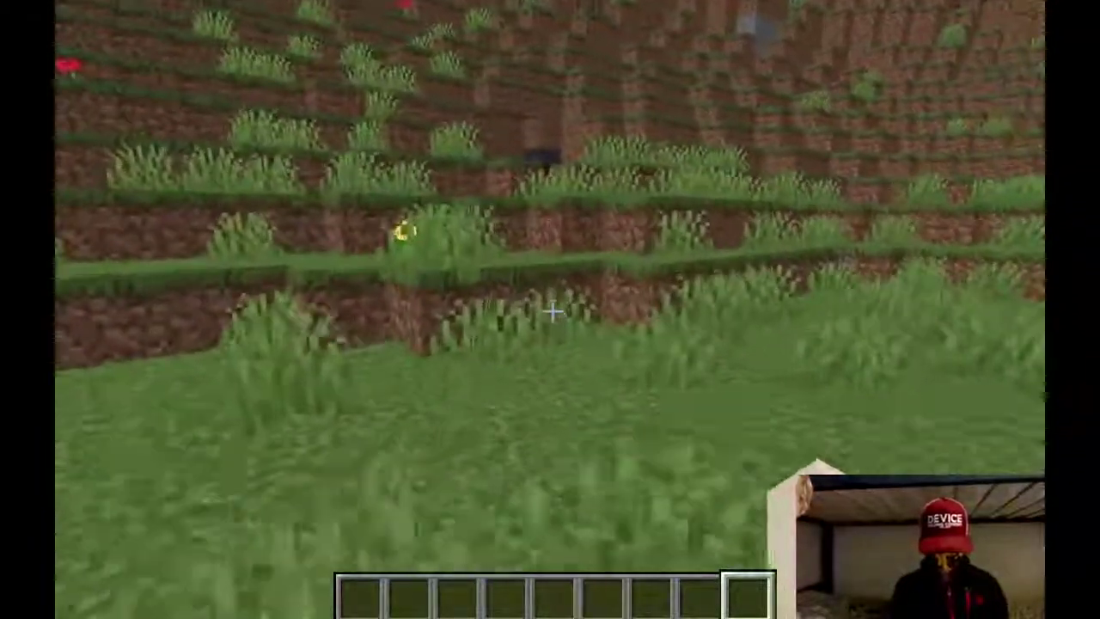
{"action": "key", "text": "space"}
{"action": "key", "text": "w"}
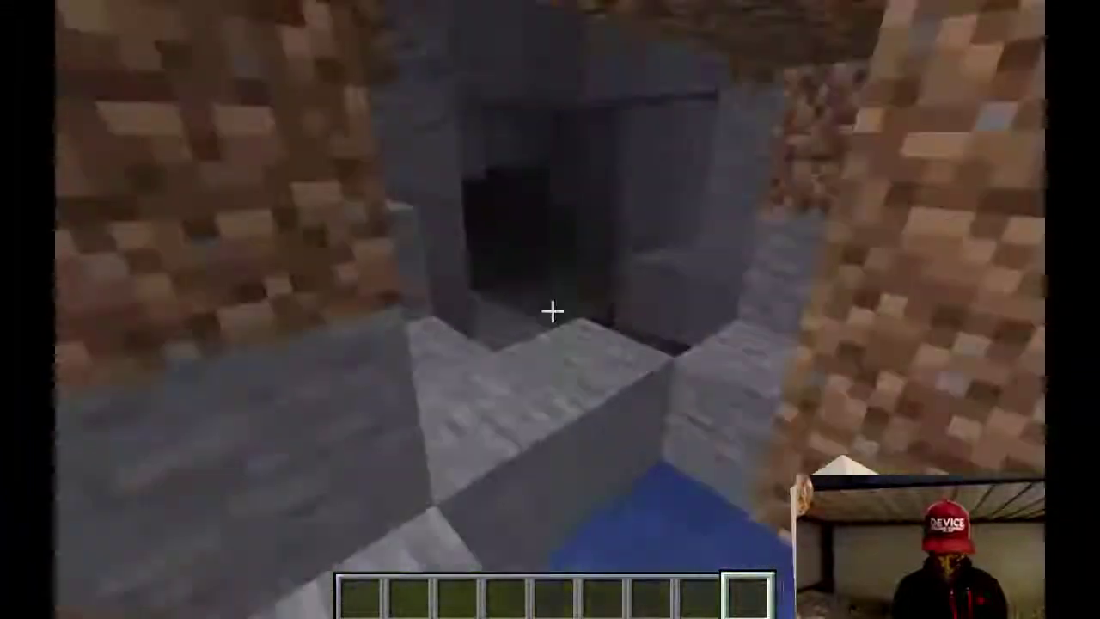
{"action": "key", "text": "w"}
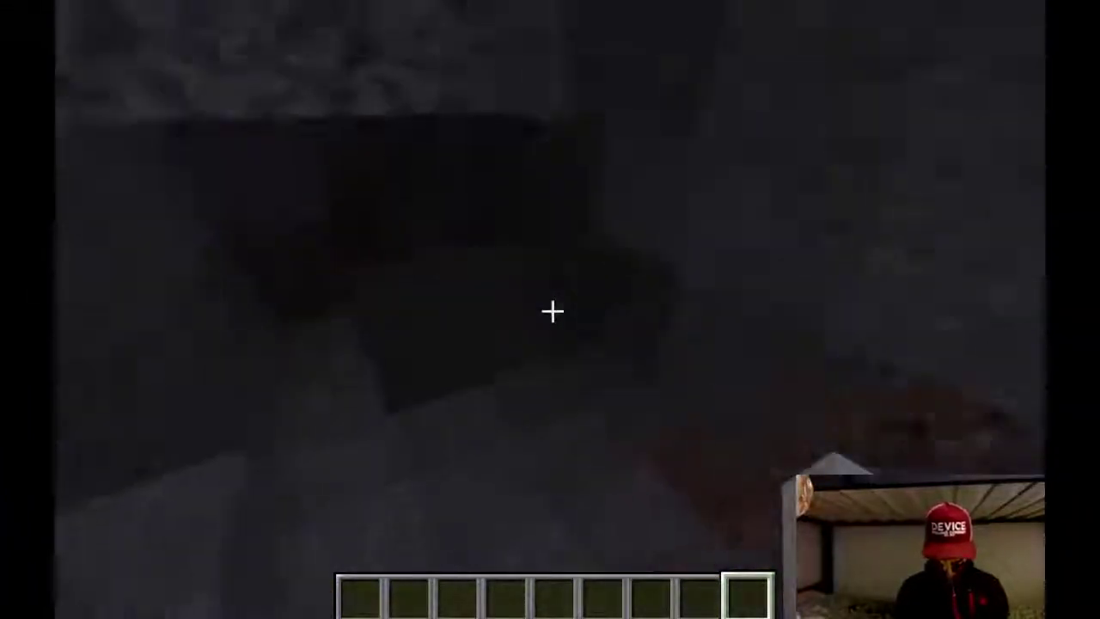
{"action": "key", "text": "w"}
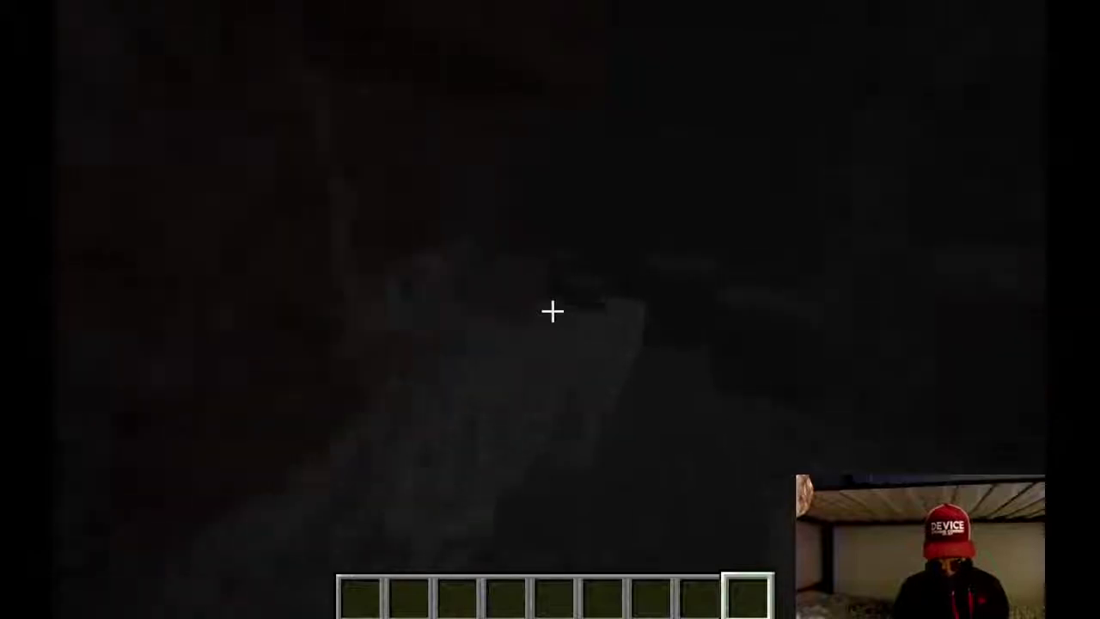
{"action": "key", "text": "w"}
Look through the Foodstuffs and Miscellaneous categories of the creative inventory
{"action": "key", "text": "e"}
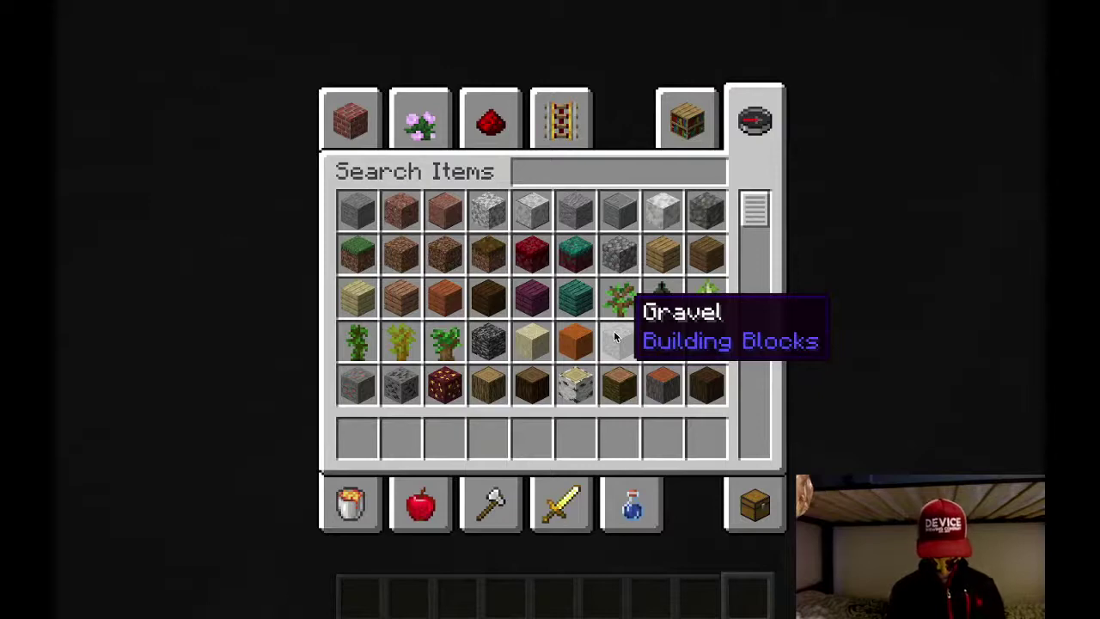
{"action": "left_click", "coordinate": [421, 504]}
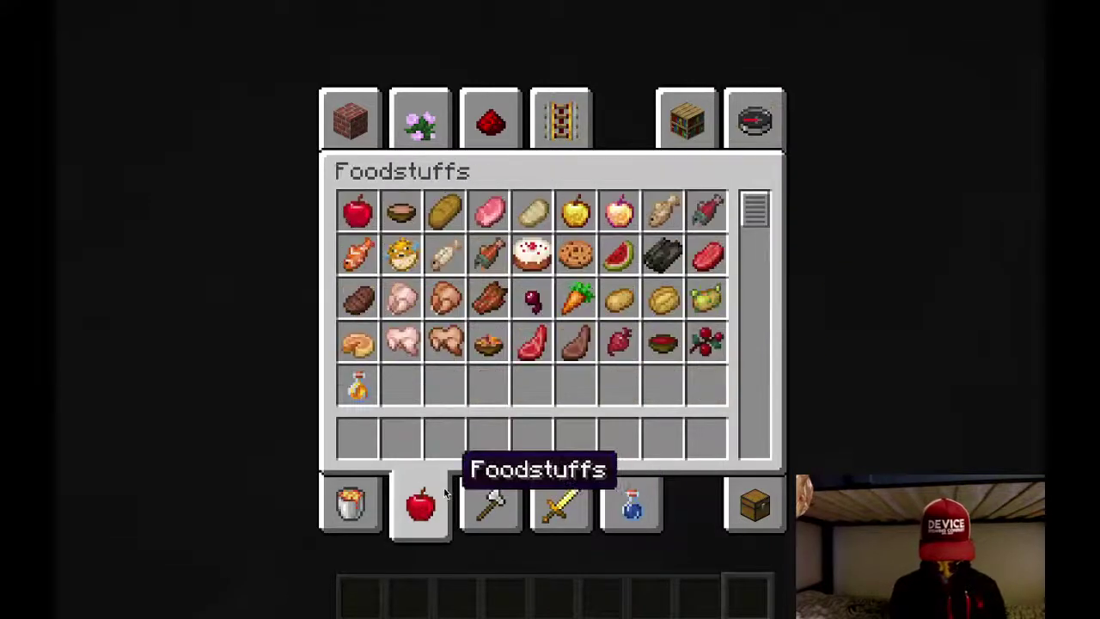
{"action": "left_click", "coordinate": [351, 504]}
{"action": "scroll", "coordinate": [503, 308], "scroll_direction": "down", "scroll_amount": 5}
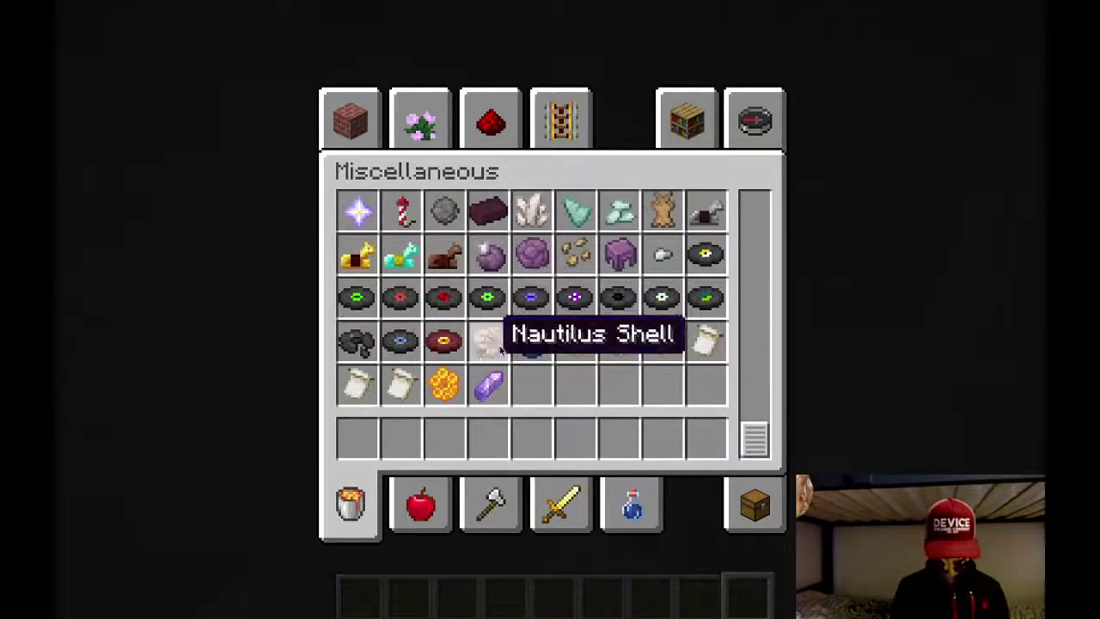
{"action": "left_click", "coordinate": [349, 116]}
Add a red, a white and a plain candle to the hotbar and place the red and plain ones on the cave floor
{"action": "left_click", "coordinate": [420, 116]}
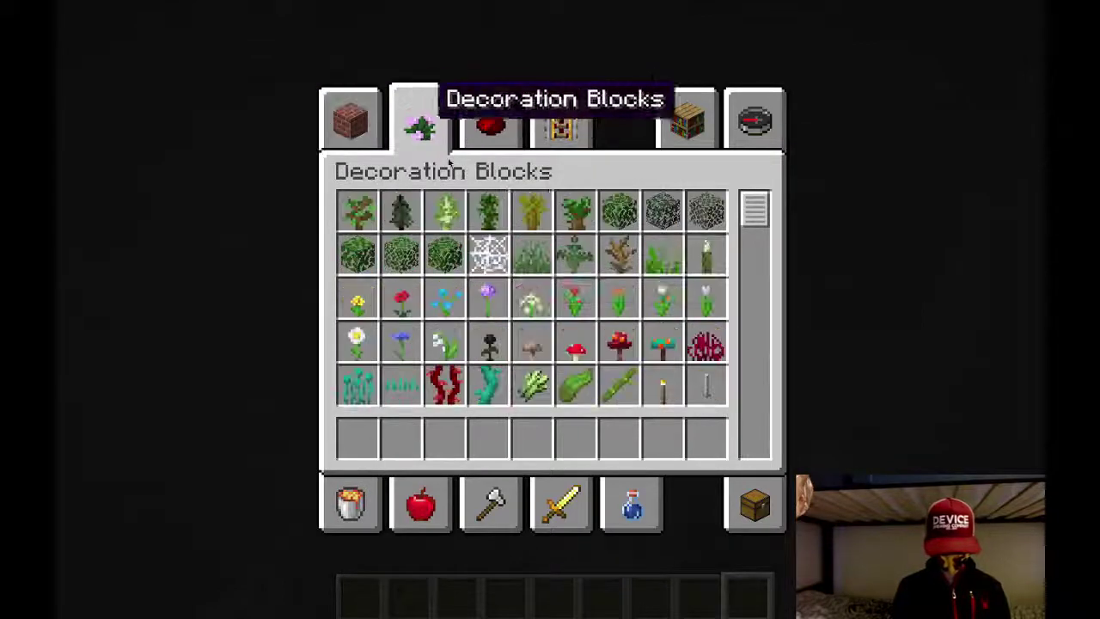
{"action": "scroll", "coordinate": [554, 316], "scroll_direction": "down", "scroll_amount": 12}
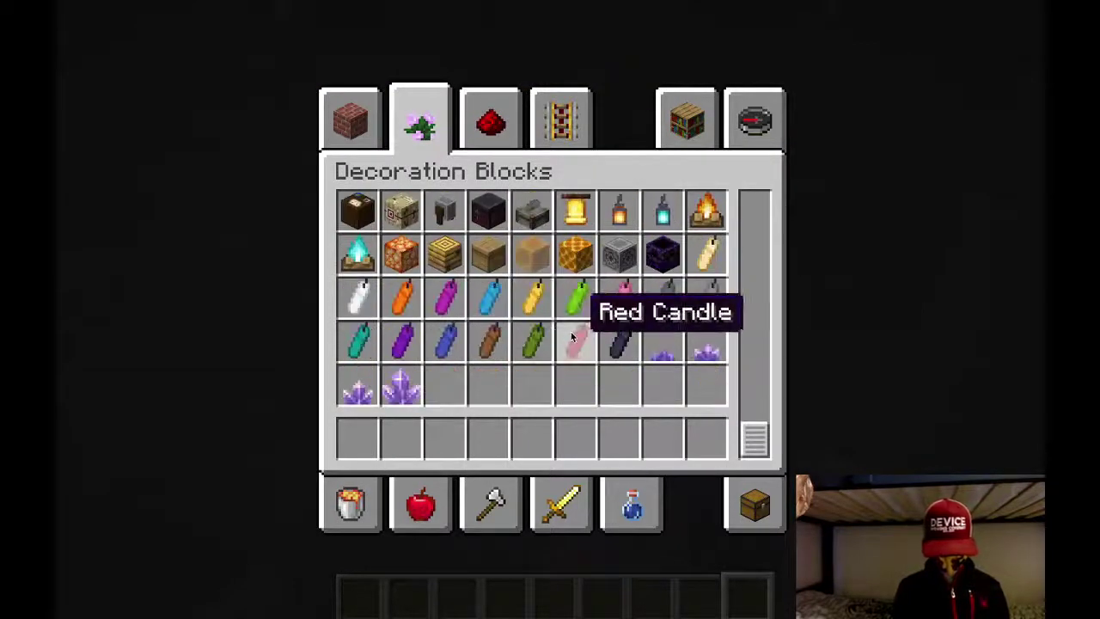
{"action": "left_click", "coordinate": [574, 341]}
{"action": "left_click", "coordinate": [356, 429]}
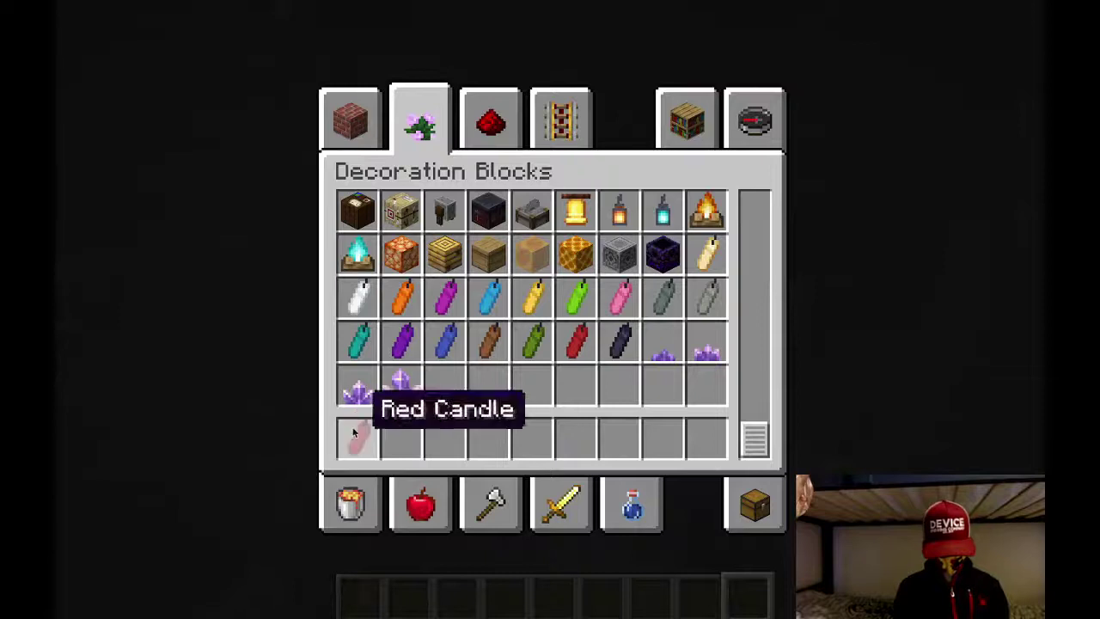
{"action": "left_click", "coordinate": [401, 437]}
{"action": "left_click", "coordinate": [707, 254]}
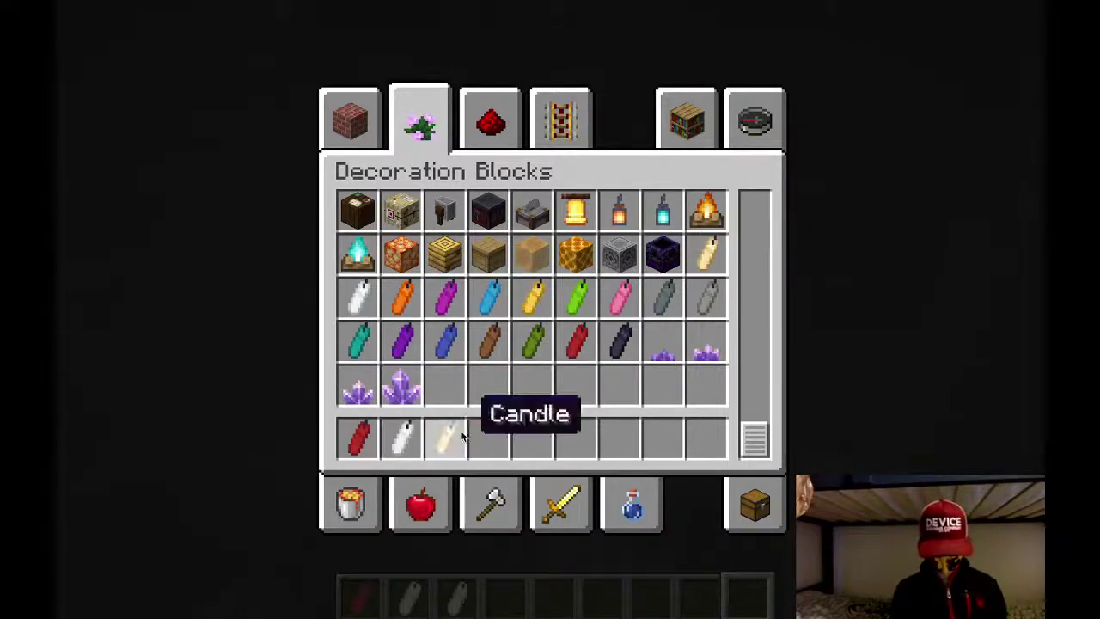
{"action": "key", "text": "e"}
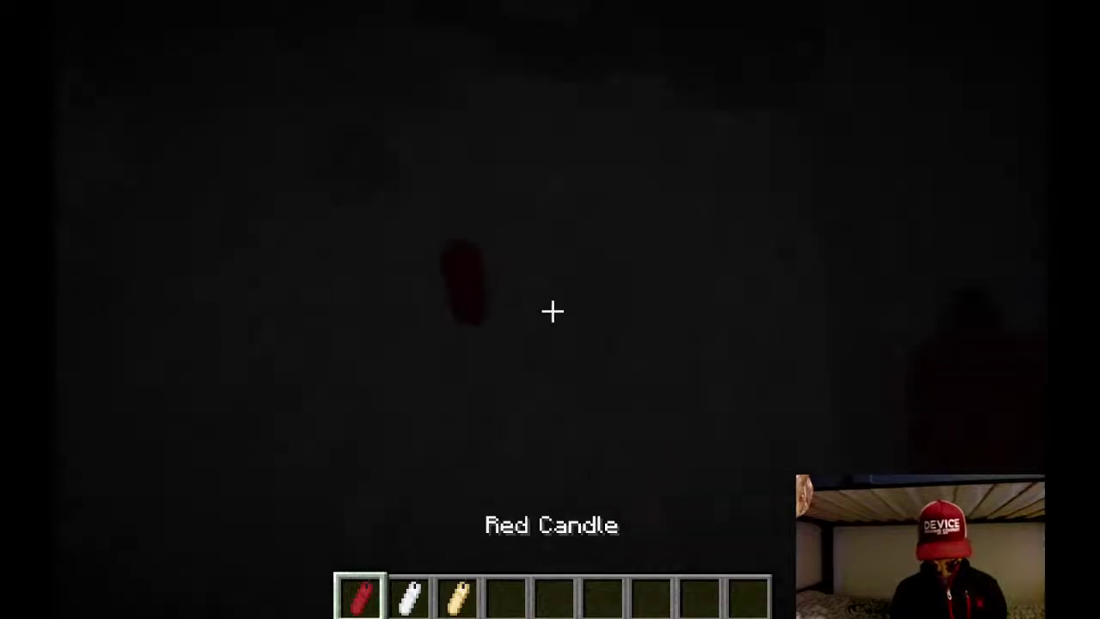
{"action": "key", "text": "3"}
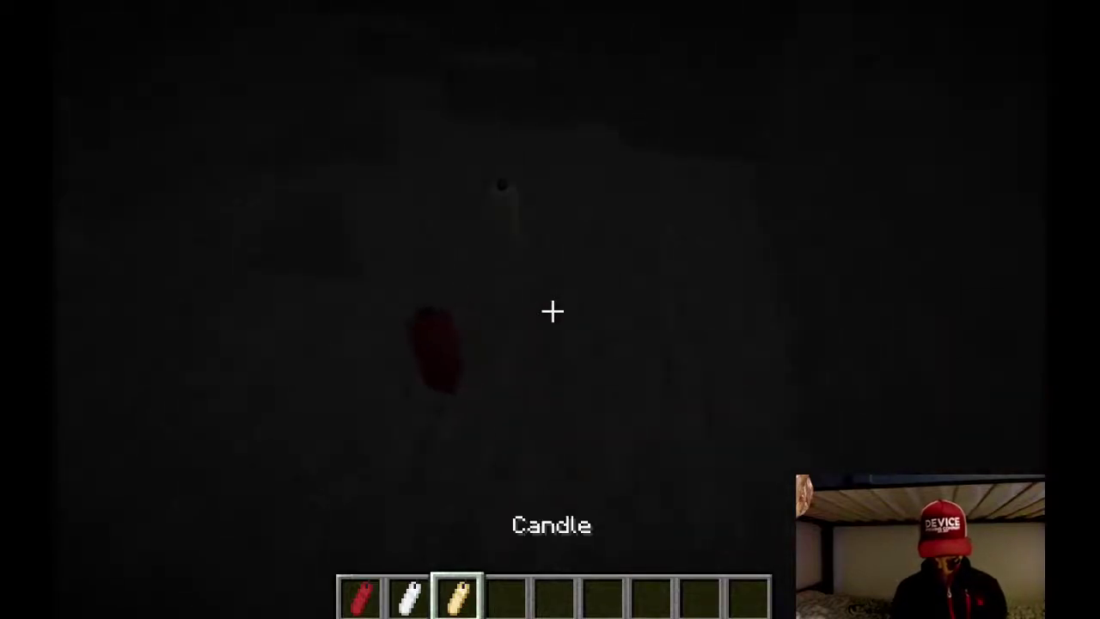
Search the creative items for "fli" and add Flint and Steel to the fourth hotbar slot
{"action": "key", "text": "e"}
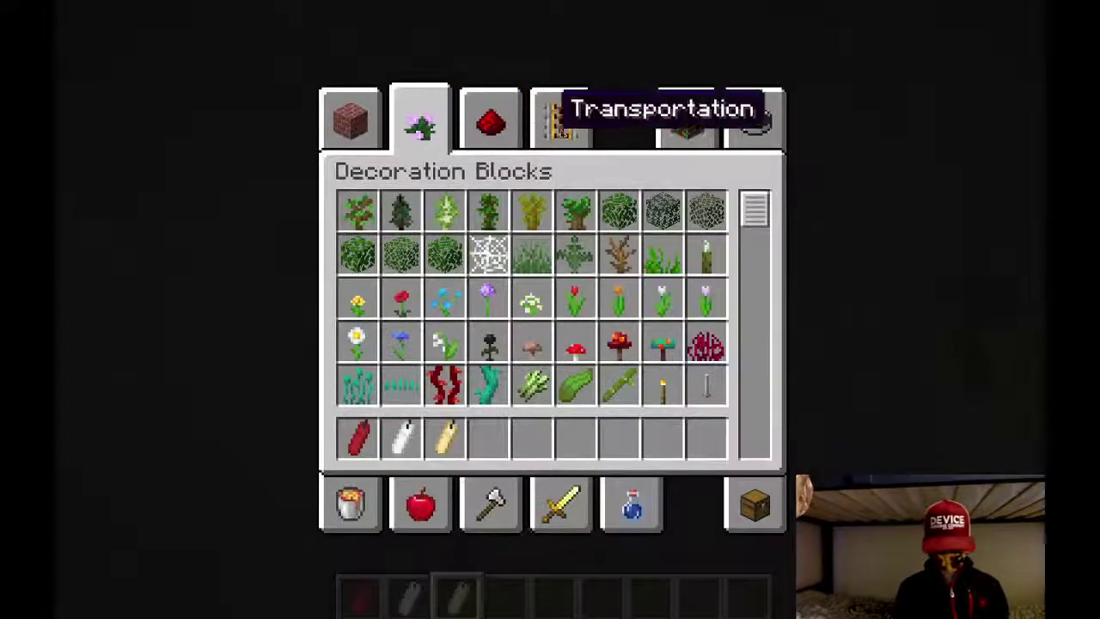
{"action": "left_click", "coordinate": [753, 124]}
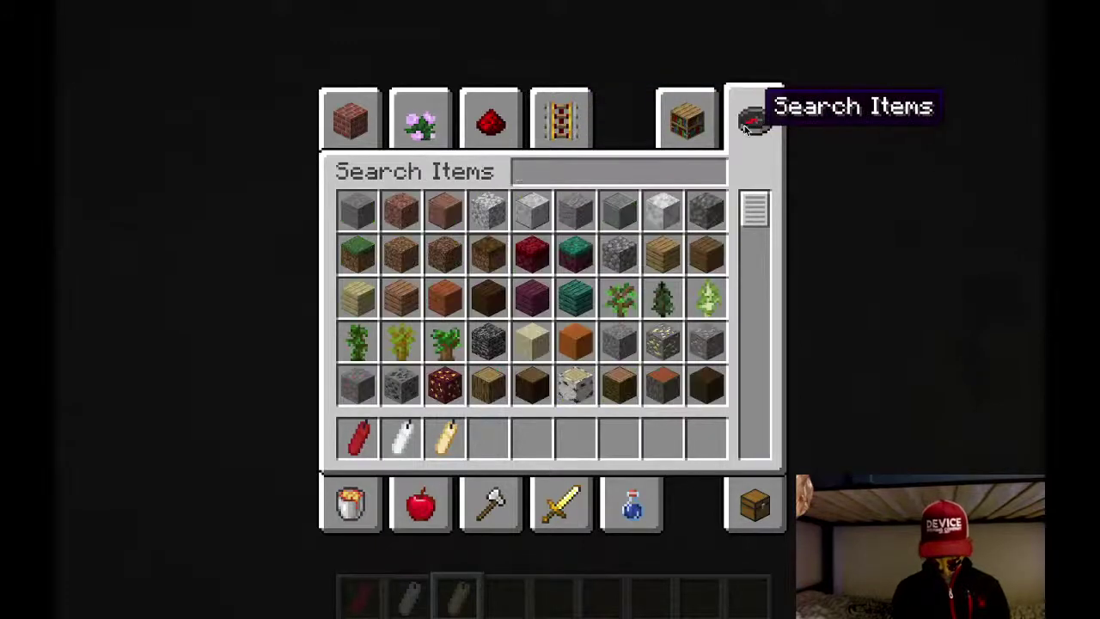
{"action": "type", "text": "fli"}
{"action": "left_click", "coordinate": [351, 215]}
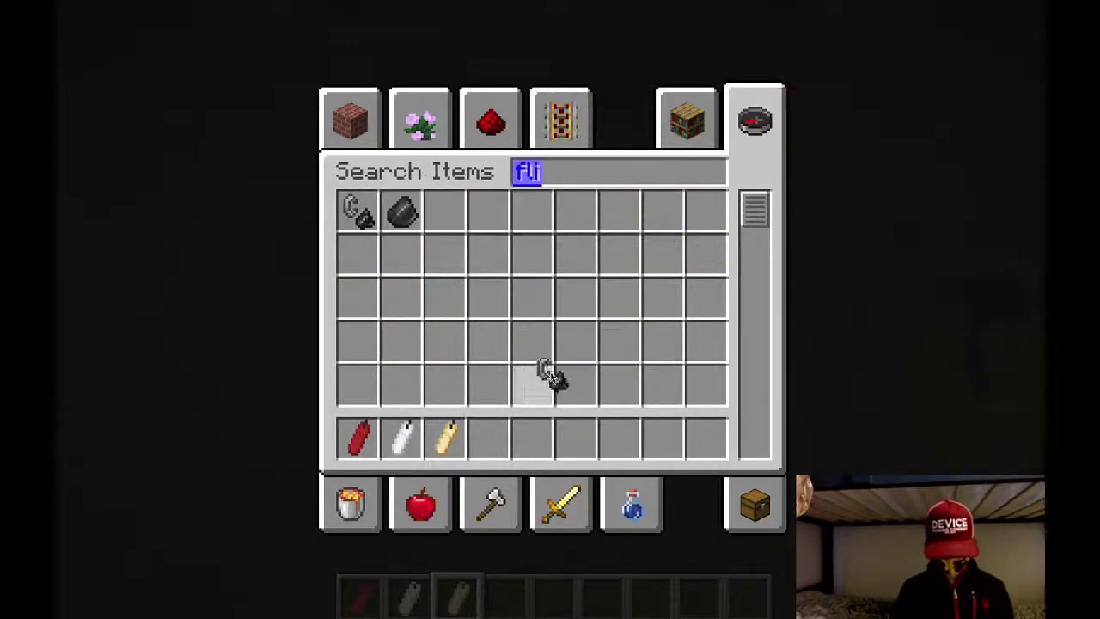
{"action": "left_click", "coordinate": [501, 430]}
{"action": "type", "text": "ew"}
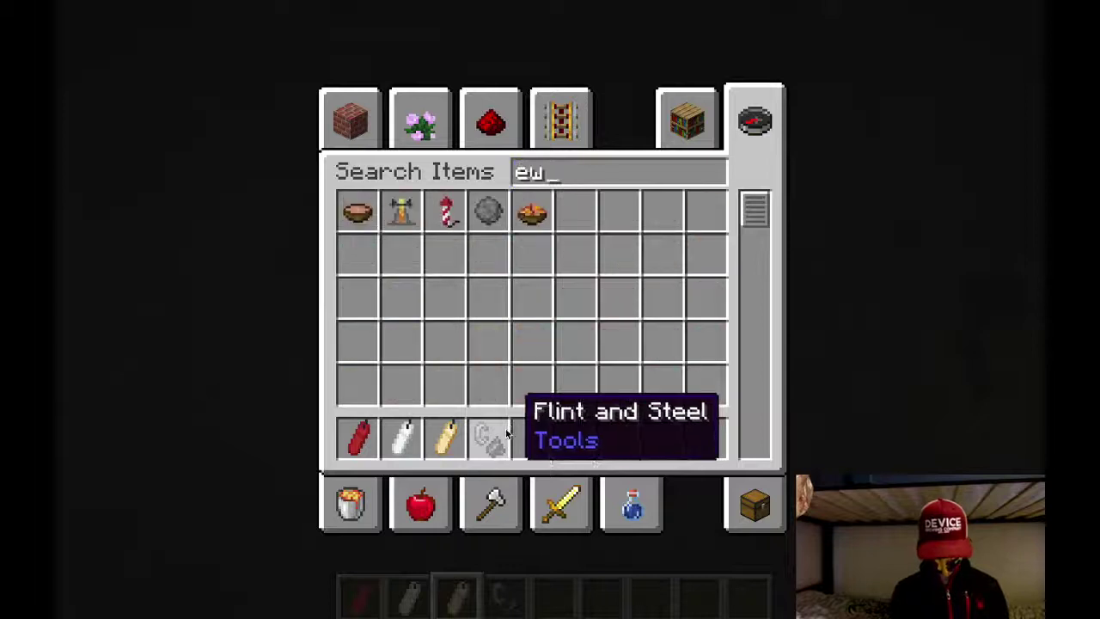
{"action": "key", "text": "Escape"}
Light the red candle on the cave floor with the Flint and Steel
{"action": "key", "text": "4"}
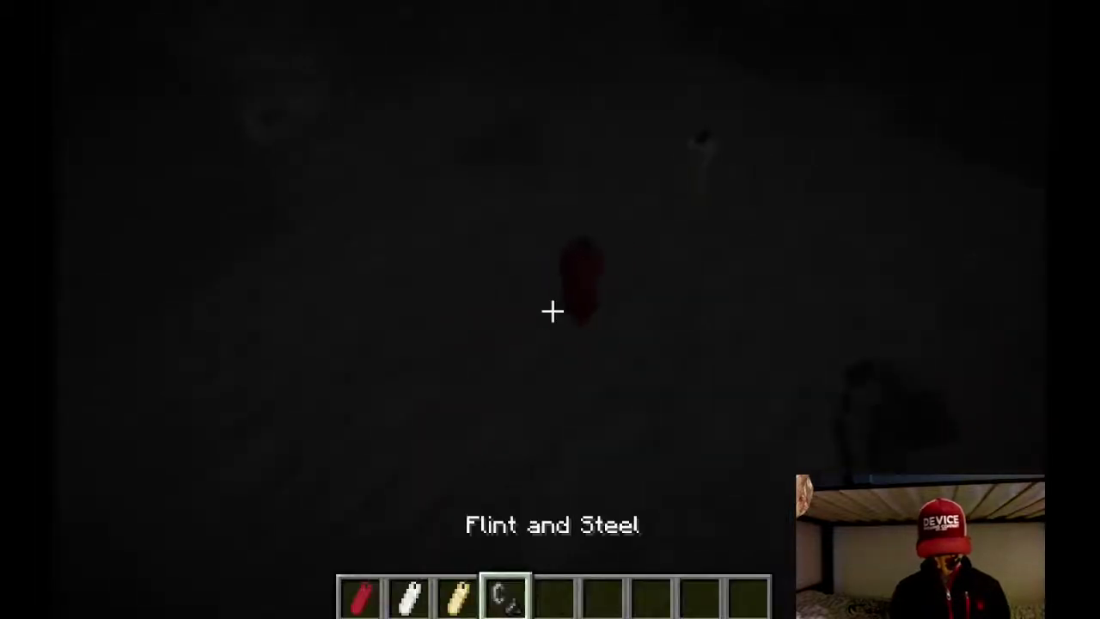
{"action": "right_click", "coordinate": [552, 311]}
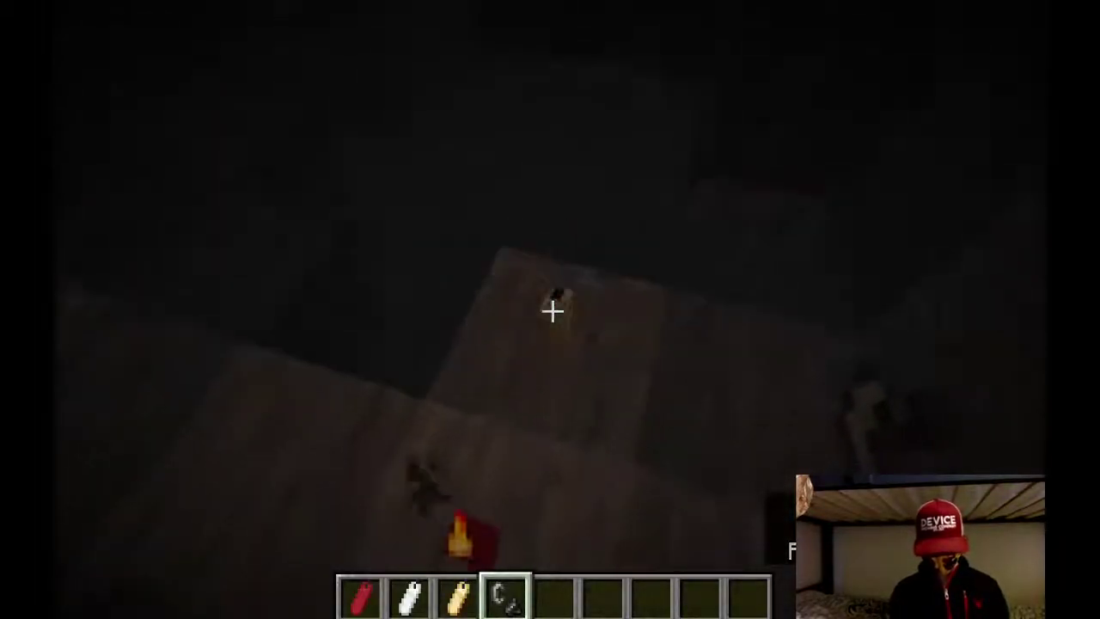
{"action": "key", "text": "3"}
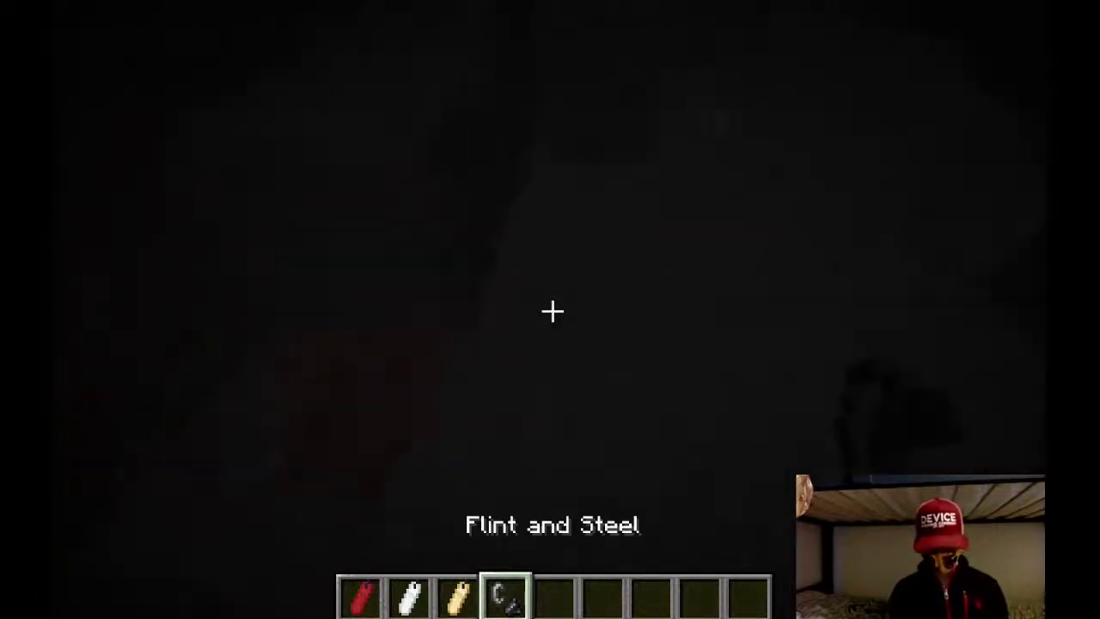
{"action": "right_click", "coordinate": [552, 311]}
Search the creative items for "tor" and add a Soul Torch to the fifth hotbar slot
{"action": "type", "text": "e"}
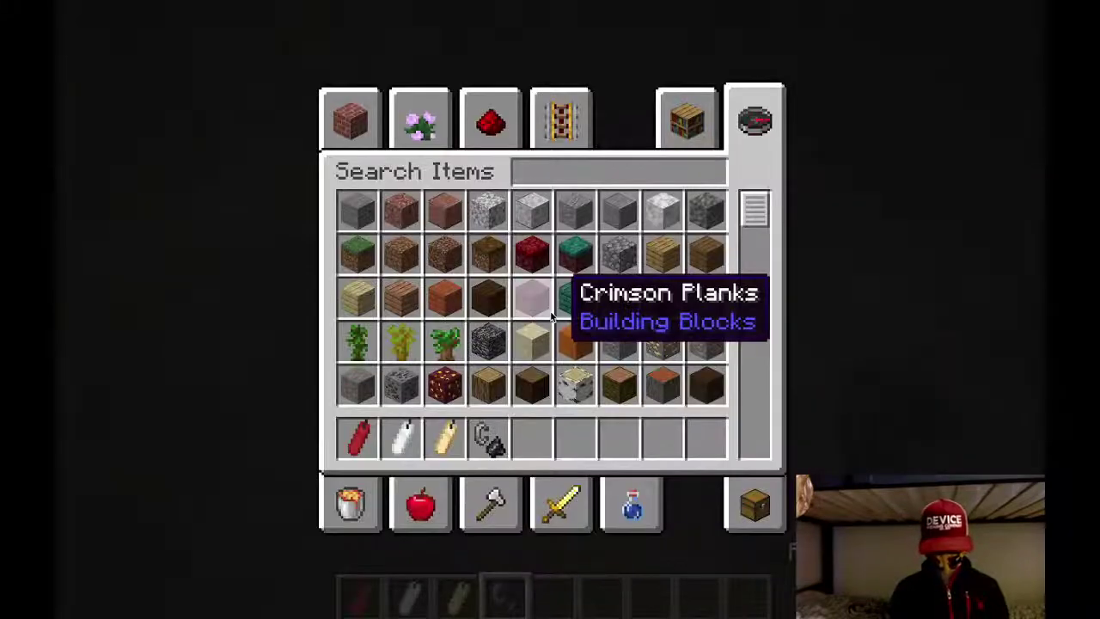
{"action": "type", "text": "torh"}
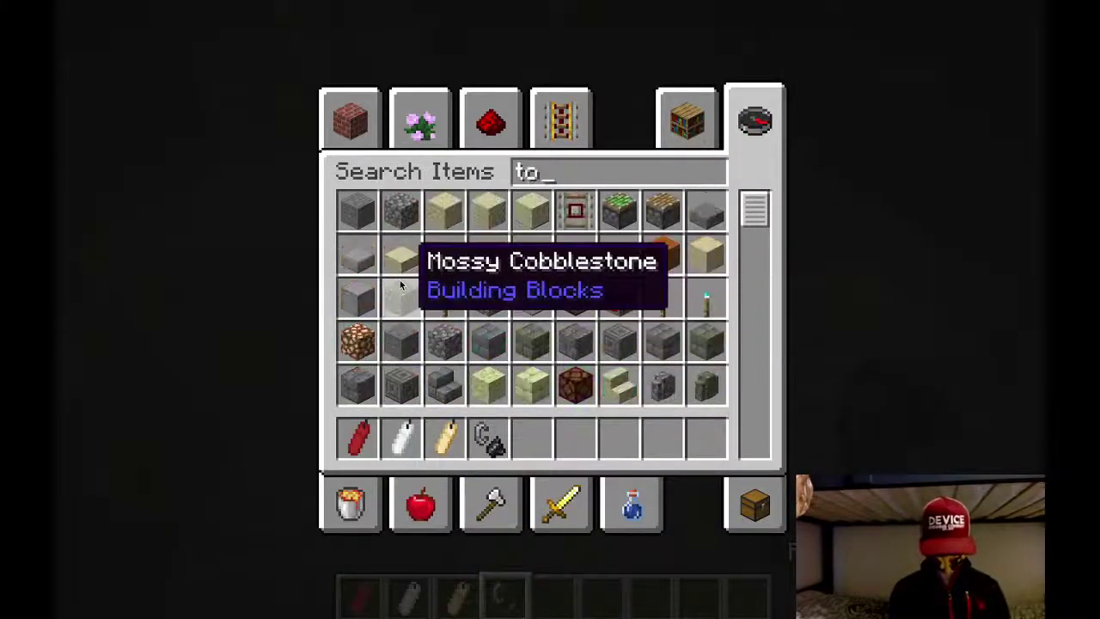
{"action": "key", "text": "BackSpace"}
{"action": "key", "text": "BackSpace"}
{"action": "type", "text": "ch"}
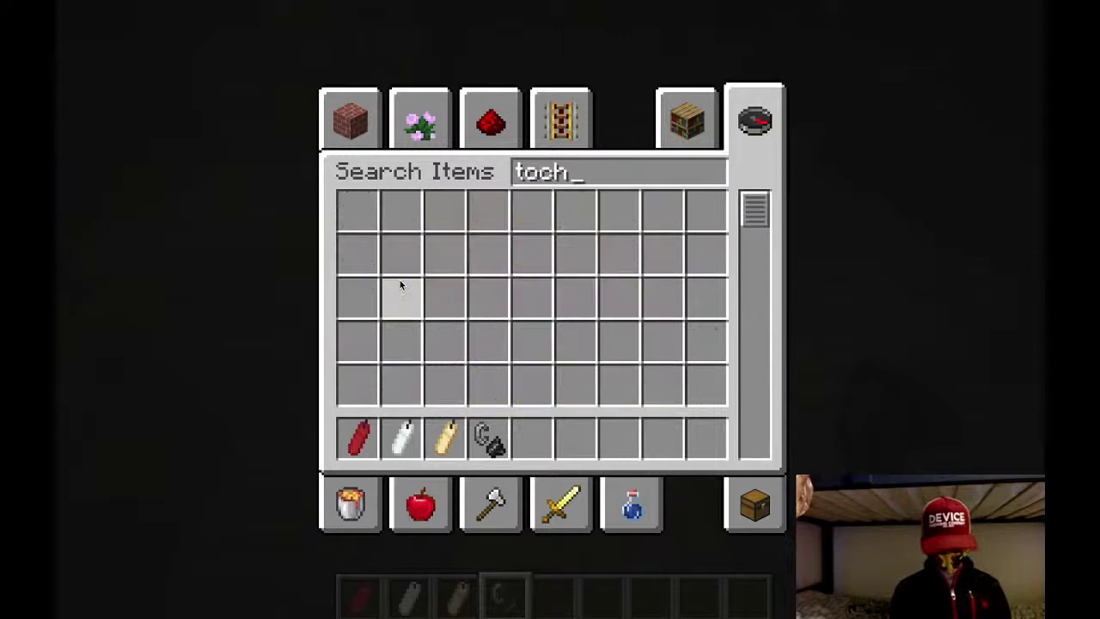
{"action": "key", "text": "BackSpace"}
{"action": "key", "text": "BackSpace"}
{"action": "type", "text": "r"}
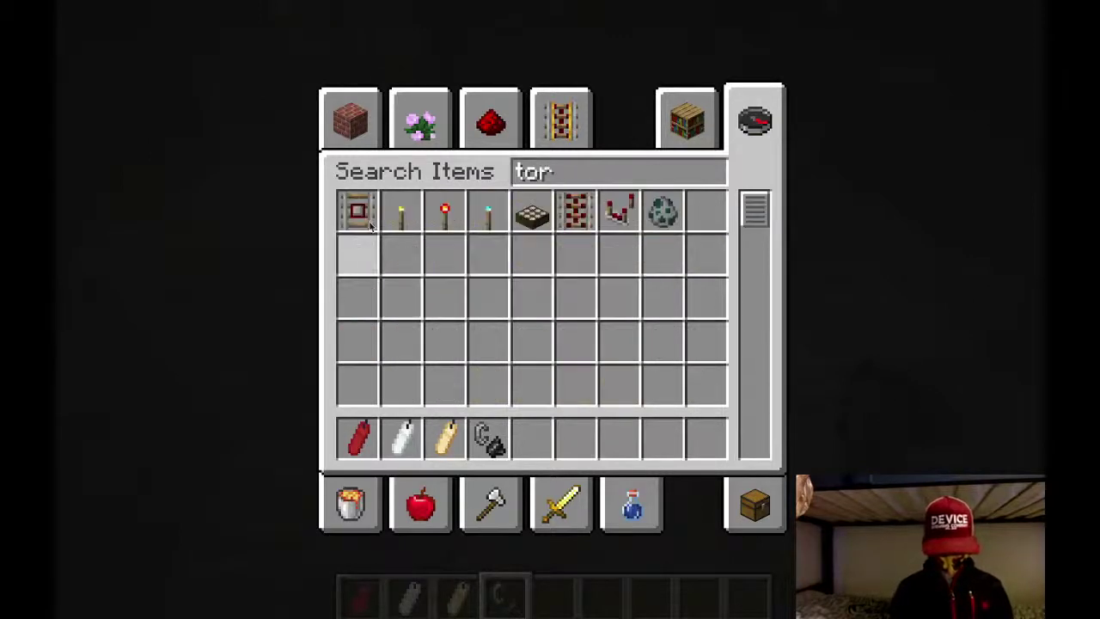
{"action": "left_click", "coordinate": [487, 213]}
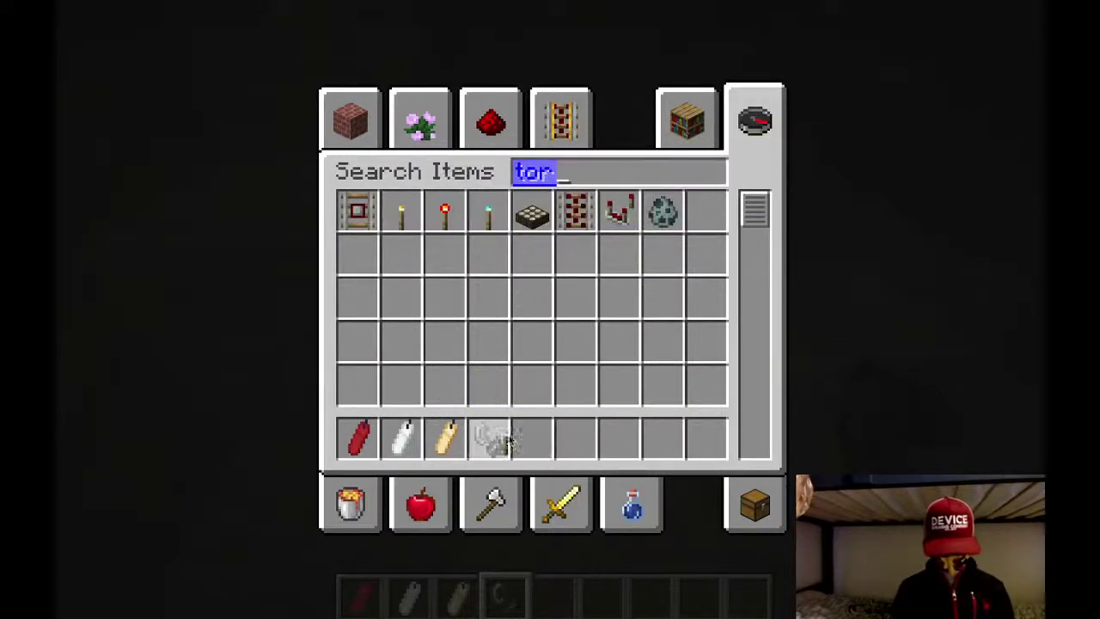
{"action": "left_click", "coordinate": [529, 430]}
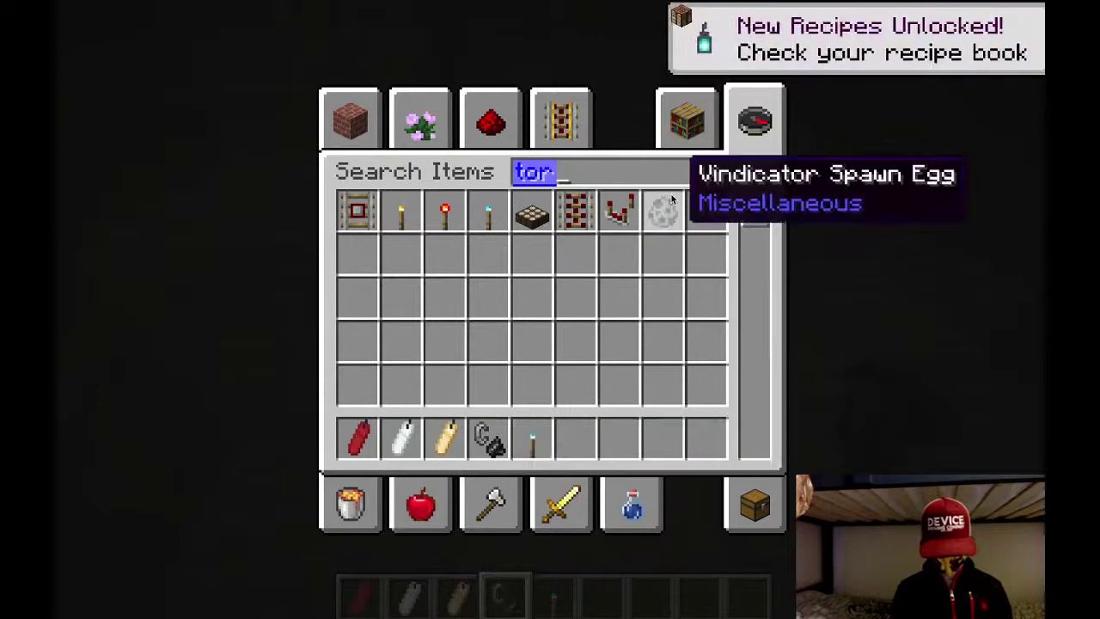
{"action": "type", "text": "ew"}
{"action": "key", "text": "Escape"}
Place Soul Torches in the dark cave passage and walk on deeper into the cave
{"action": "key", "text": "5"}
{"action": "right_click", "coordinate": [552, 311]}
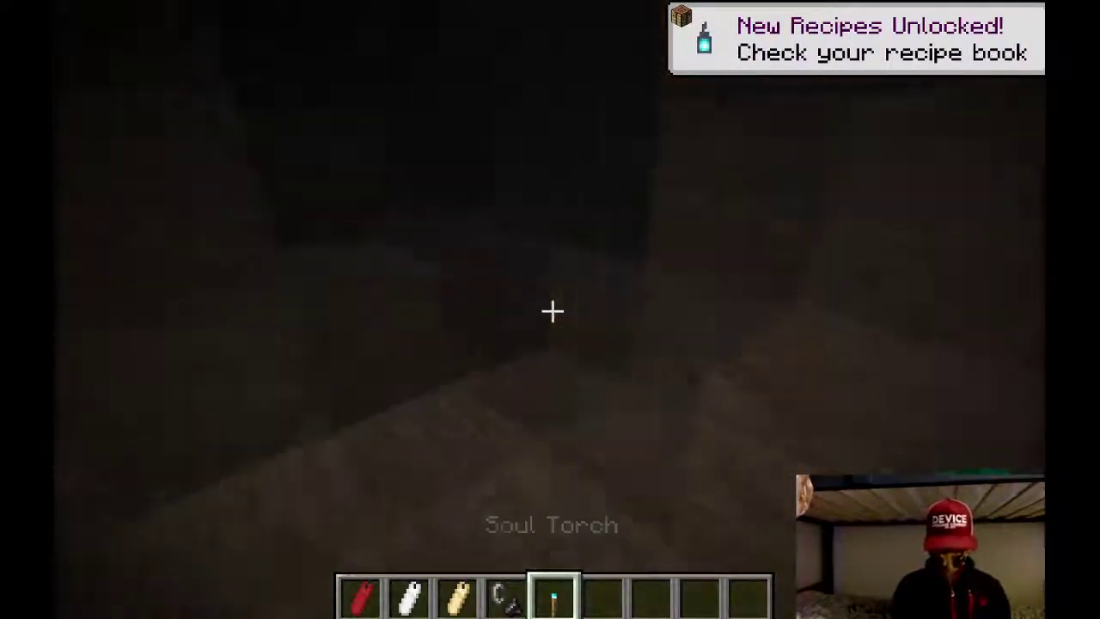
{"action": "right_click", "coordinate": [553, 311]}
{"action": "key", "text": "w"}
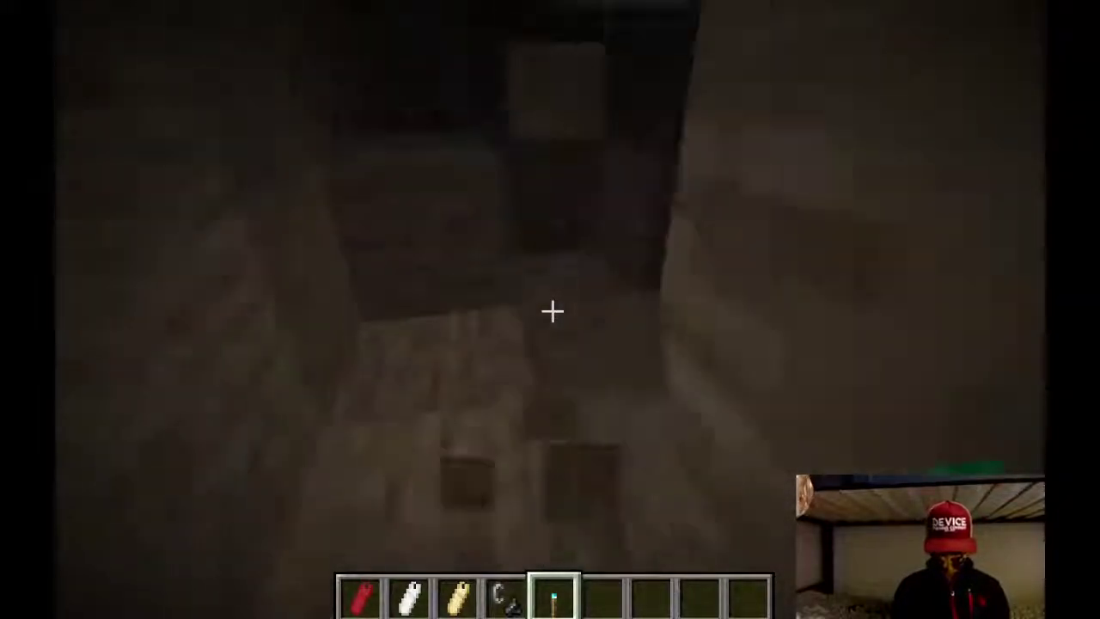
{"action": "right_click", "coordinate": [552, 311]}
{"action": "key", "text": "w"}
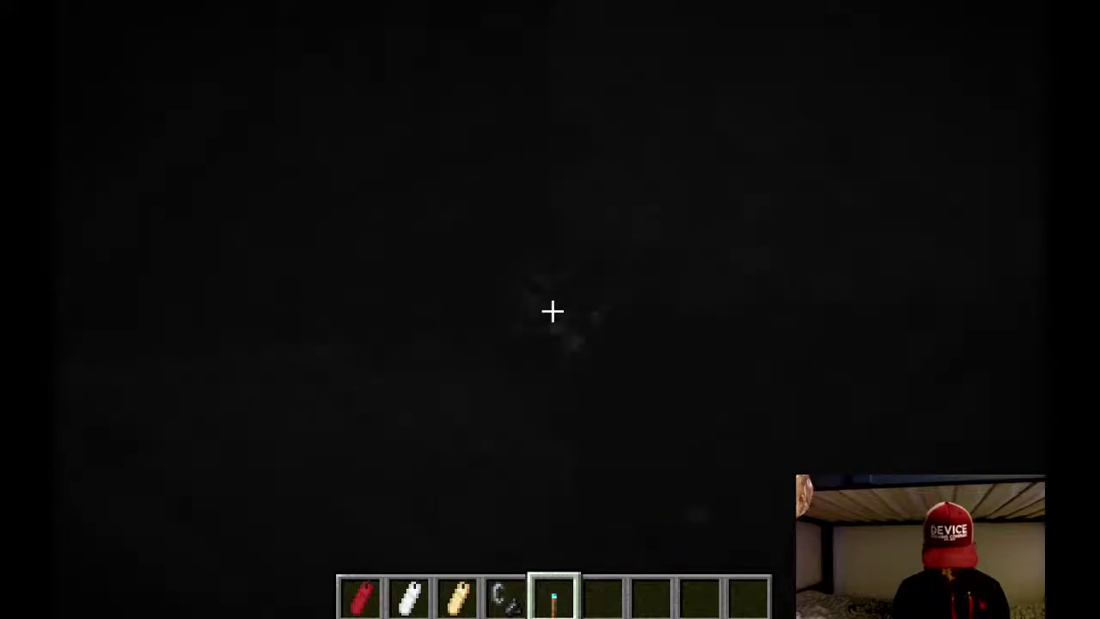
{"action": "key", "text": "w"}
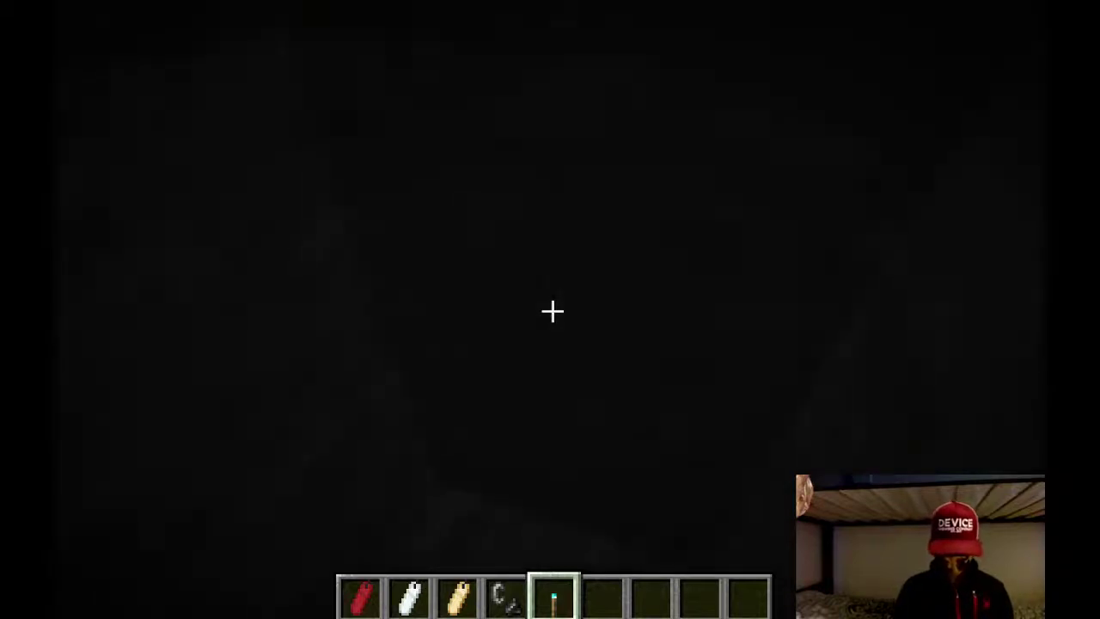
{"action": "key", "text": "w"}
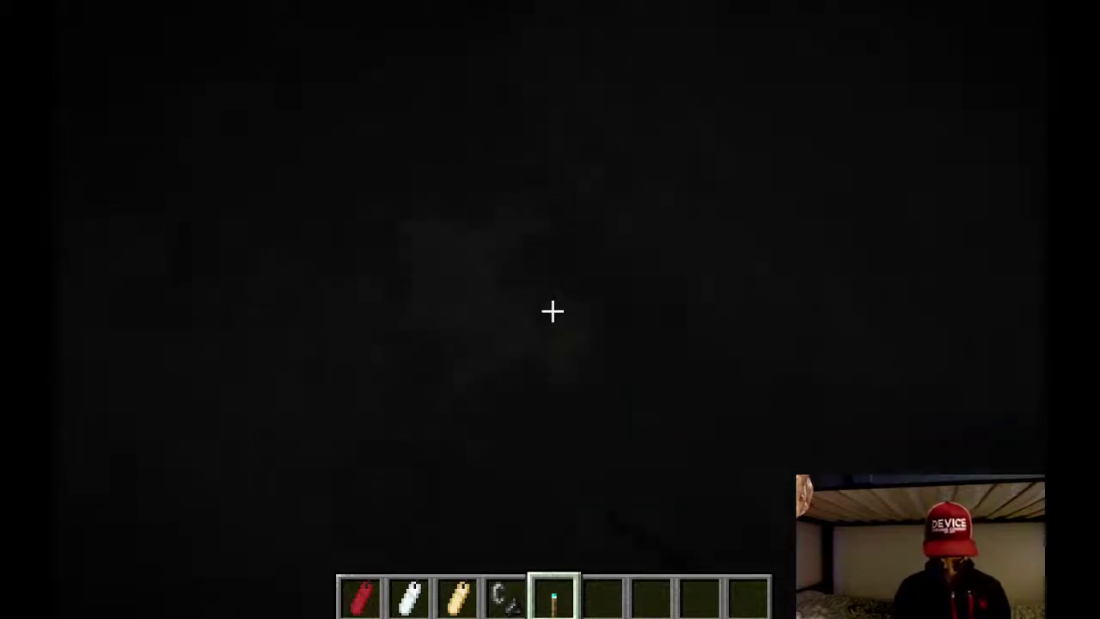
Search the creative items for "co" and add Copper Ore to the sixth hotbar slot
{"action": "type", "text": "e"}
{"action": "type", "text": "co"}
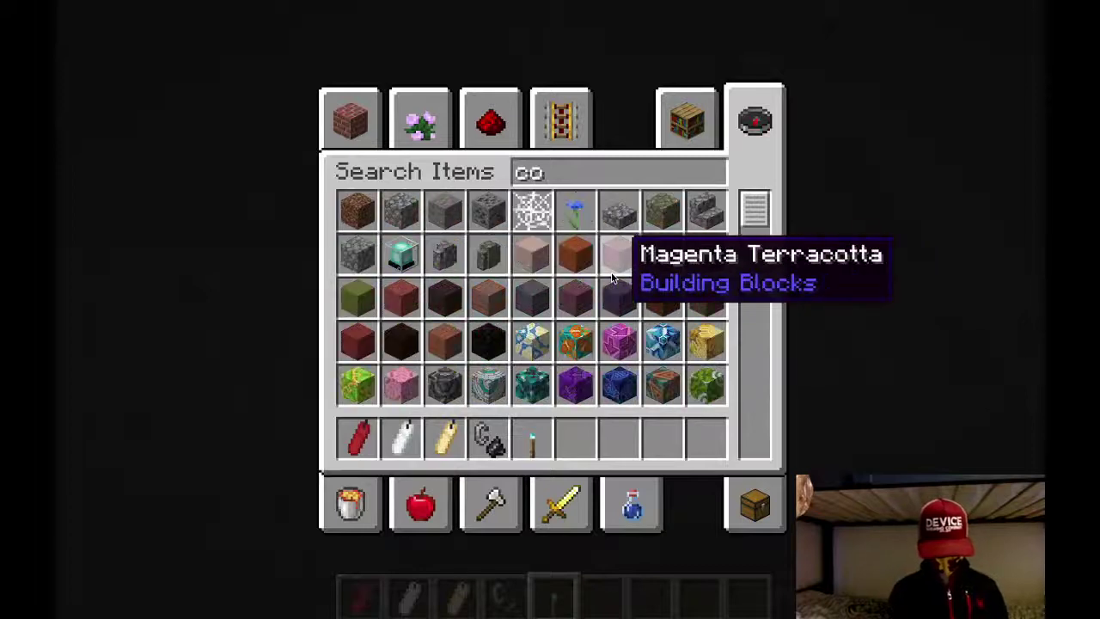
{"action": "left_click", "coordinate": [444, 199]}
{"action": "left_click", "coordinate": [580, 435]}
{"action": "type", "text": "ew"}
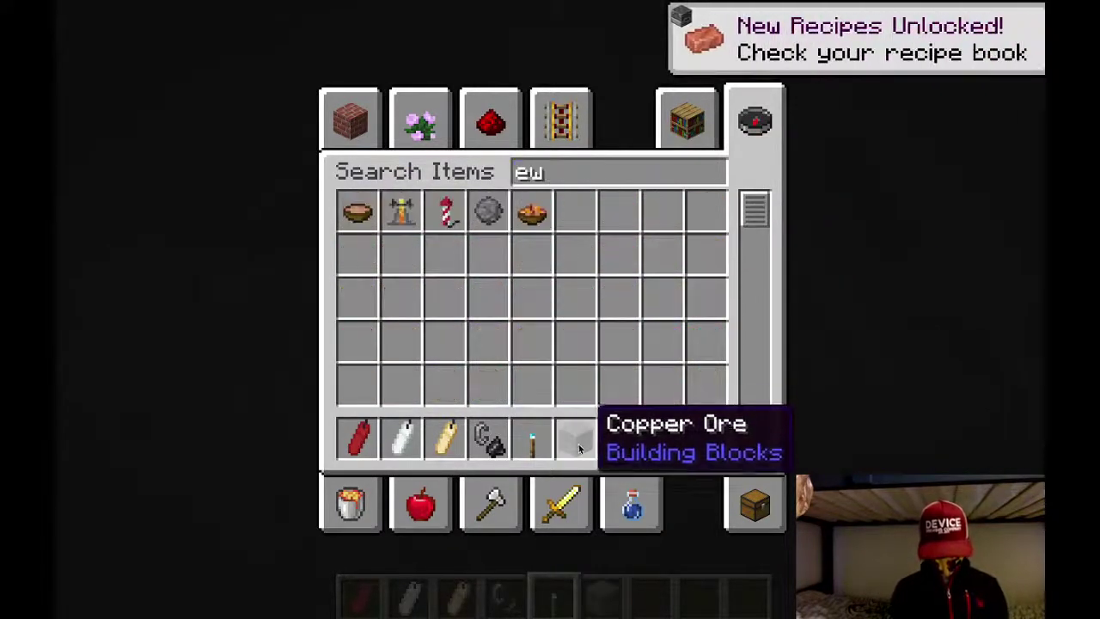
{"action": "key", "text": "Escape"}
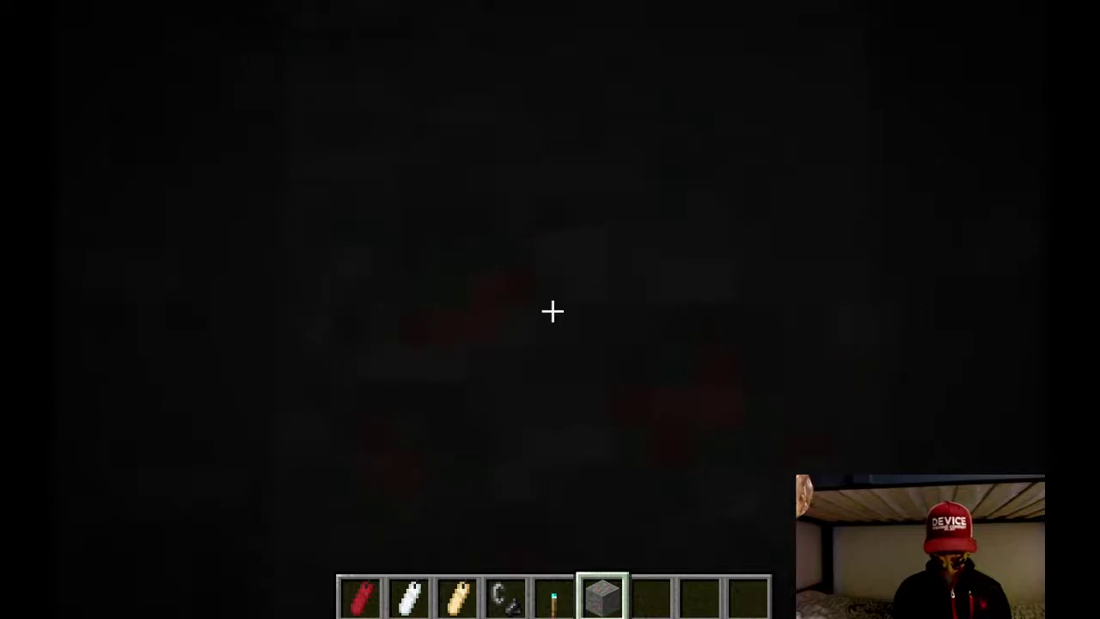
Raise the display brightness and light the dark part of the cave with a Soul Torch
{"action": "key", "text": "XF86MonBrightnessUp"}
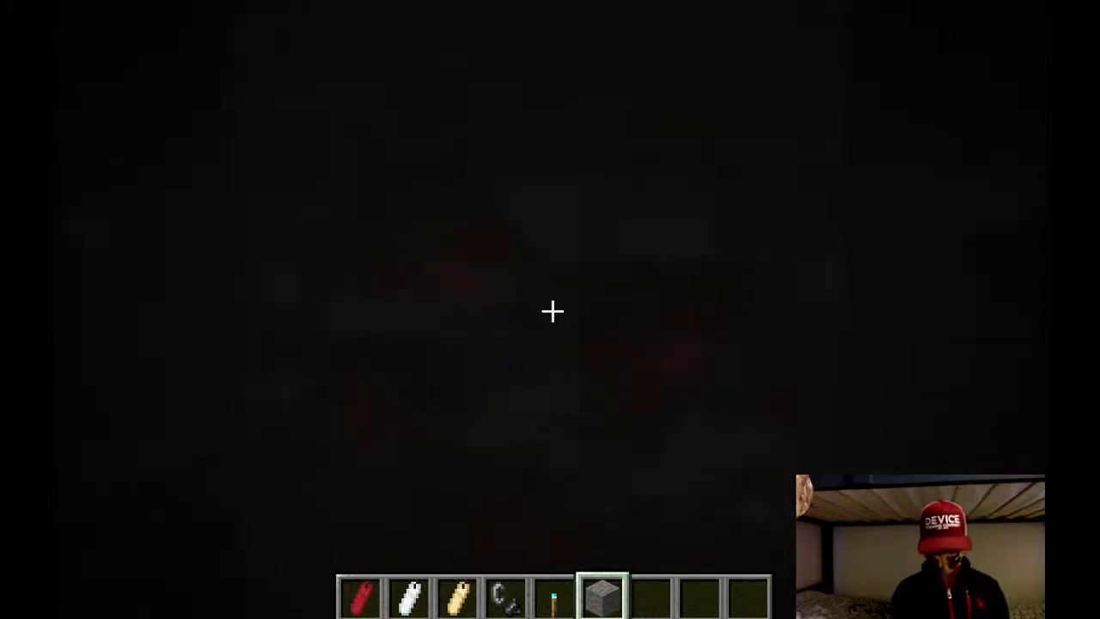
{"action": "key", "text": "XF86MonBrightnessUp"}
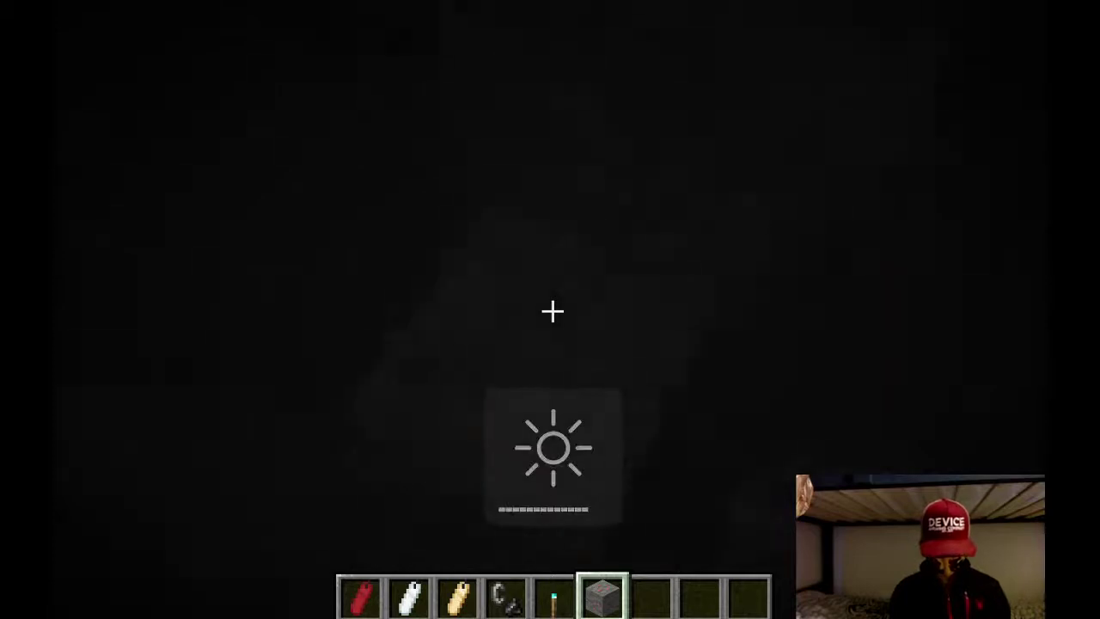
{"action": "scroll", "coordinate": [551, 311], "scroll_direction": "up", "scroll_amount": 2}
{"action": "scroll", "coordinate": [552, 311], "scroll_direction": "down", "scroll_amount": 1}
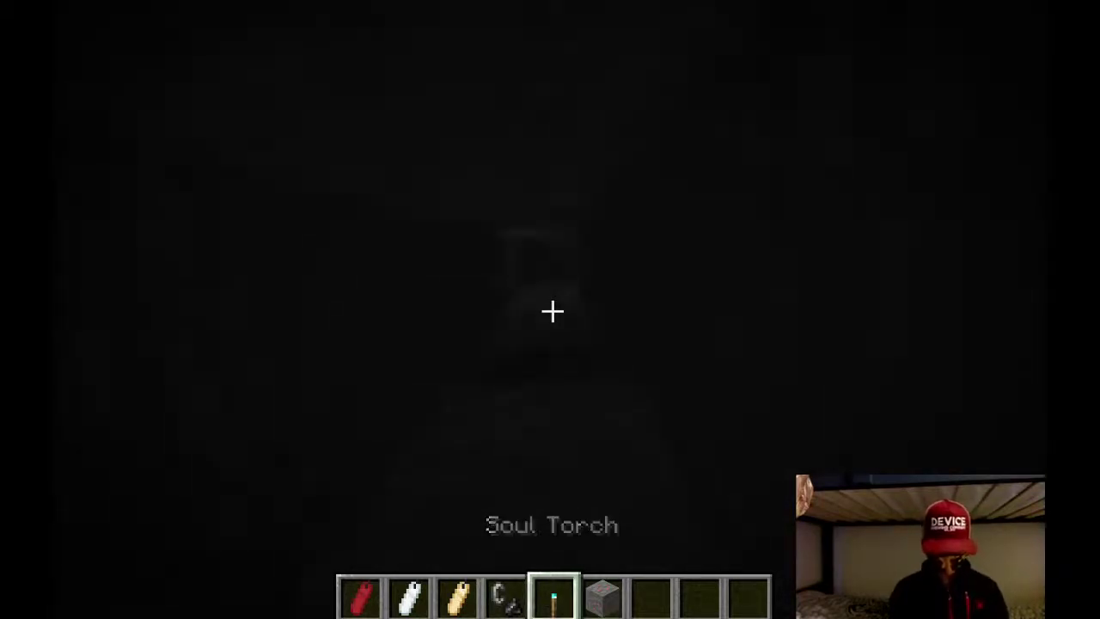
{"action": "key", "text": "w"}
{"action": "left_click", "coordinate": [553, 311]}
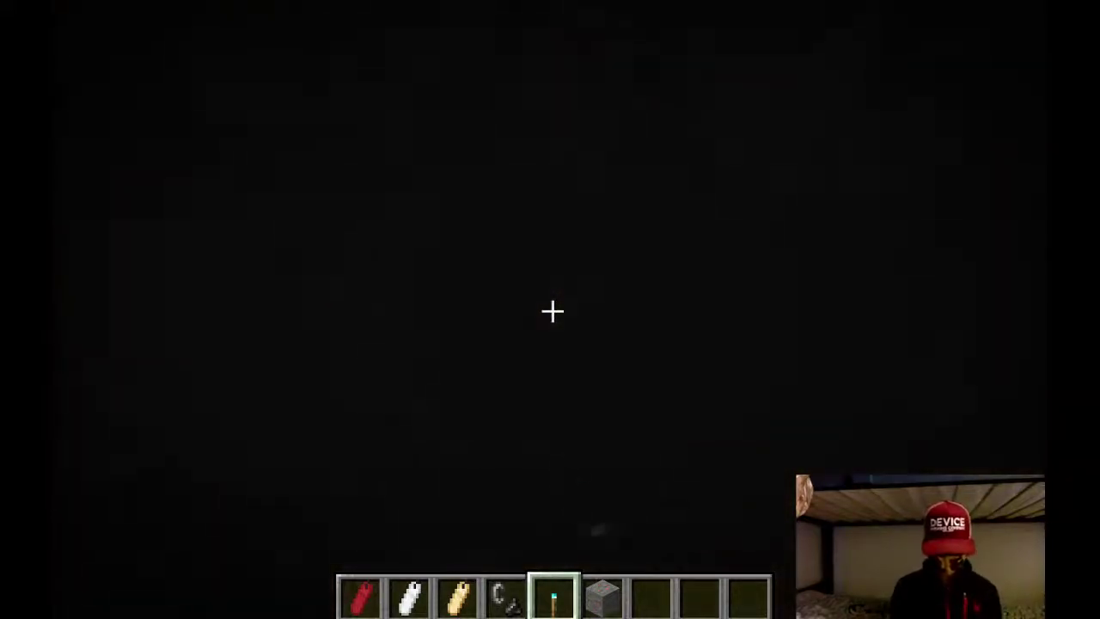
{"action": "right_click", "coordinate": [553, 311]}
{"action": "left_click", "coordinate": [552, 311]}
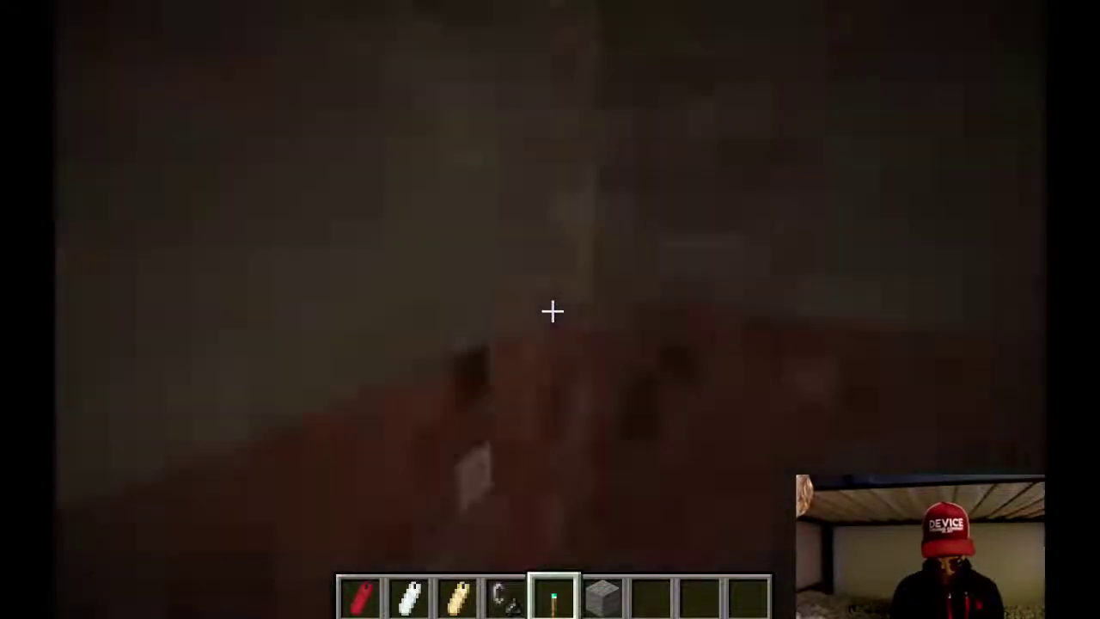
Switch the game mode to spectator with the /gamemode command
{"action": "key", "text": "slash"}
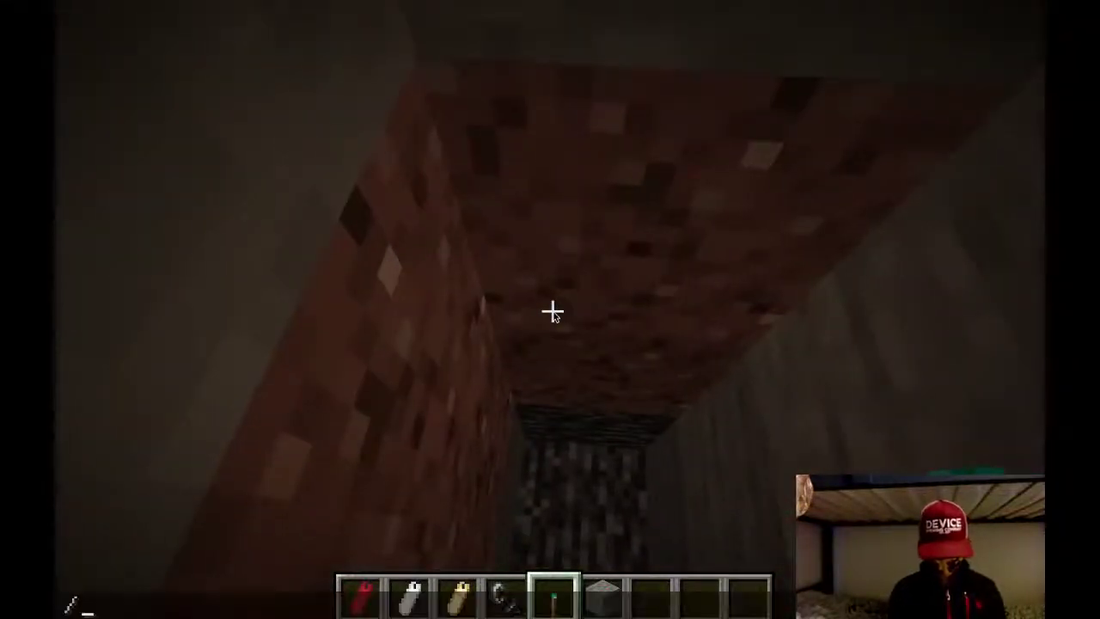
{"action": "type", "text": "ga"}
{"action": "type", "text": " sp"}
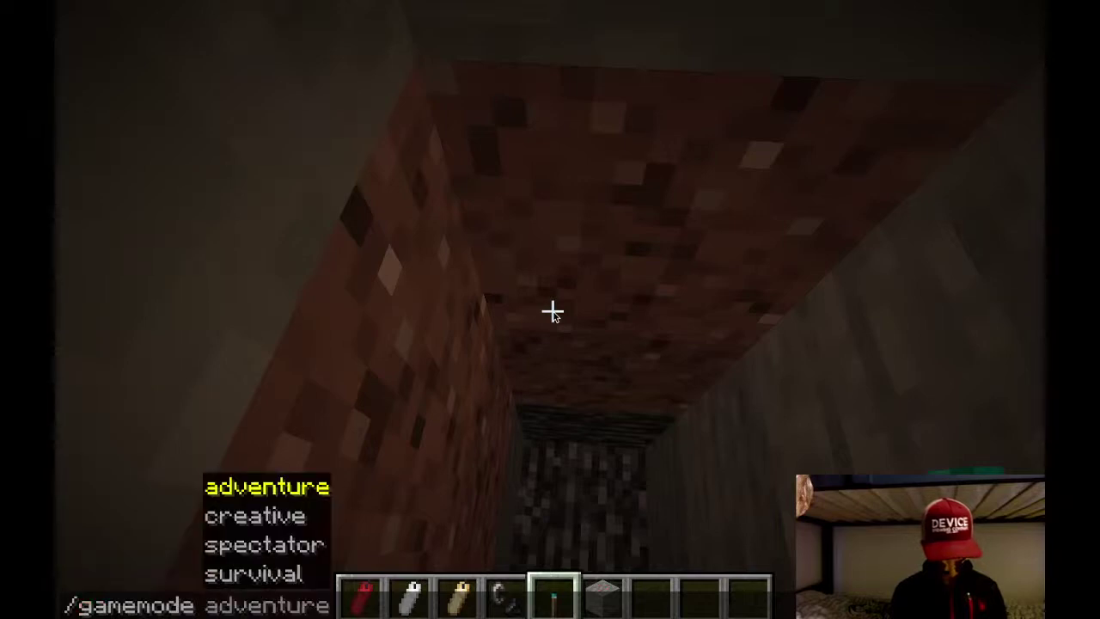
{"action": "key", "text": "Tab"}
{"action": "key", "text": "Return"}
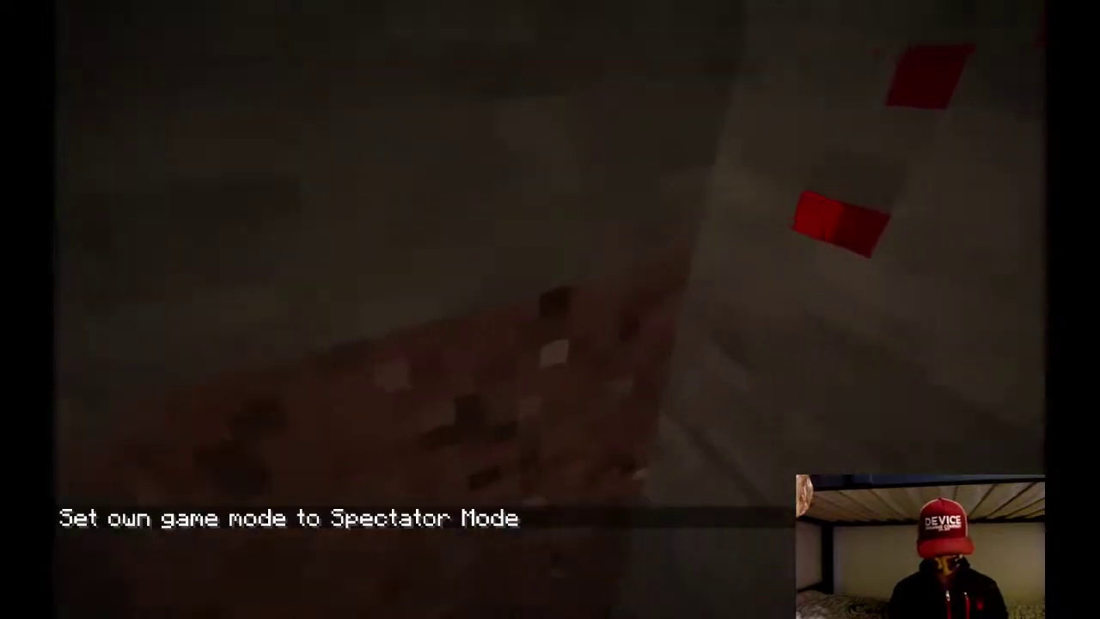
Fly through the rock in spectator mode and examine the underground caves and lava lakes
{"action": "key", "text": "s"}
{"action": "key", "text": "w"}
{"action": "key", "text": "w"}
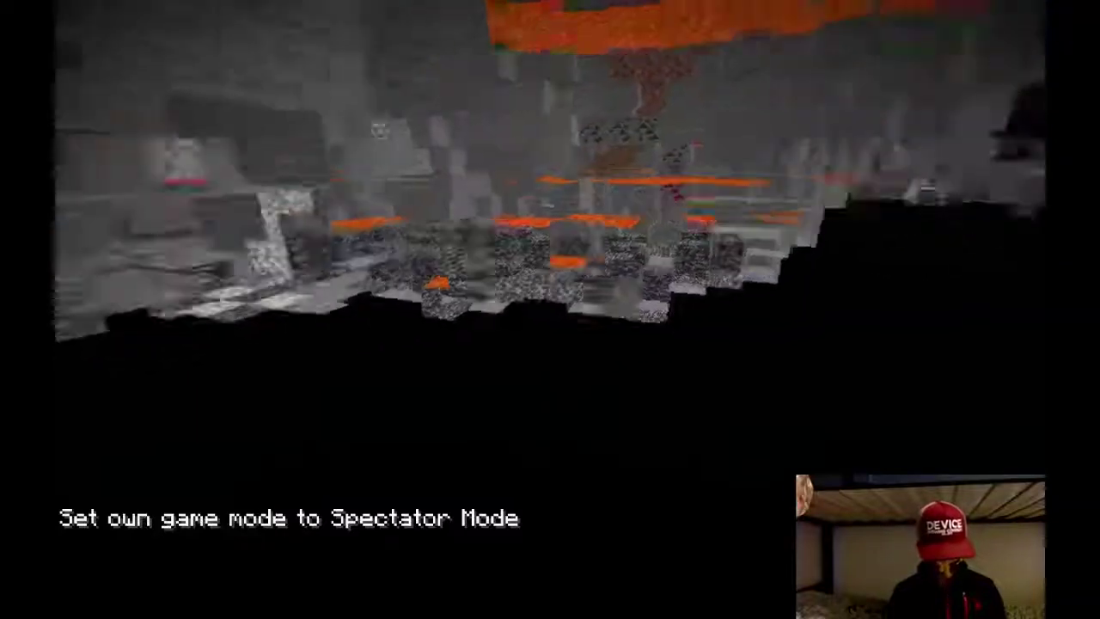
{"action": "key", "text": "w"}
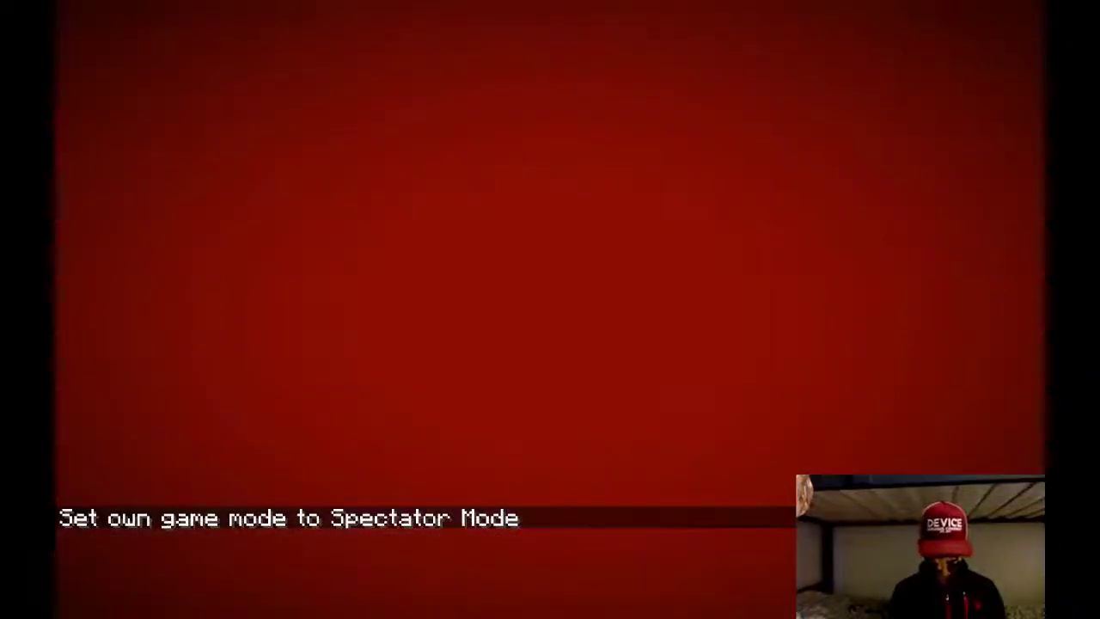
{"action": "key", "text": "space"}
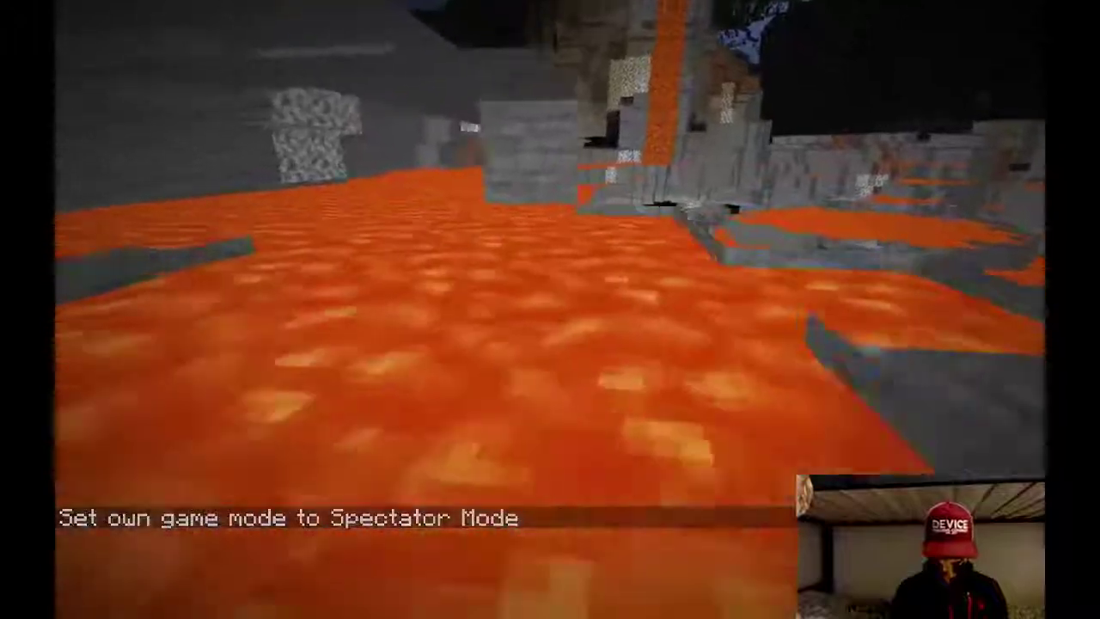
{"action": "key", "text": "w"}
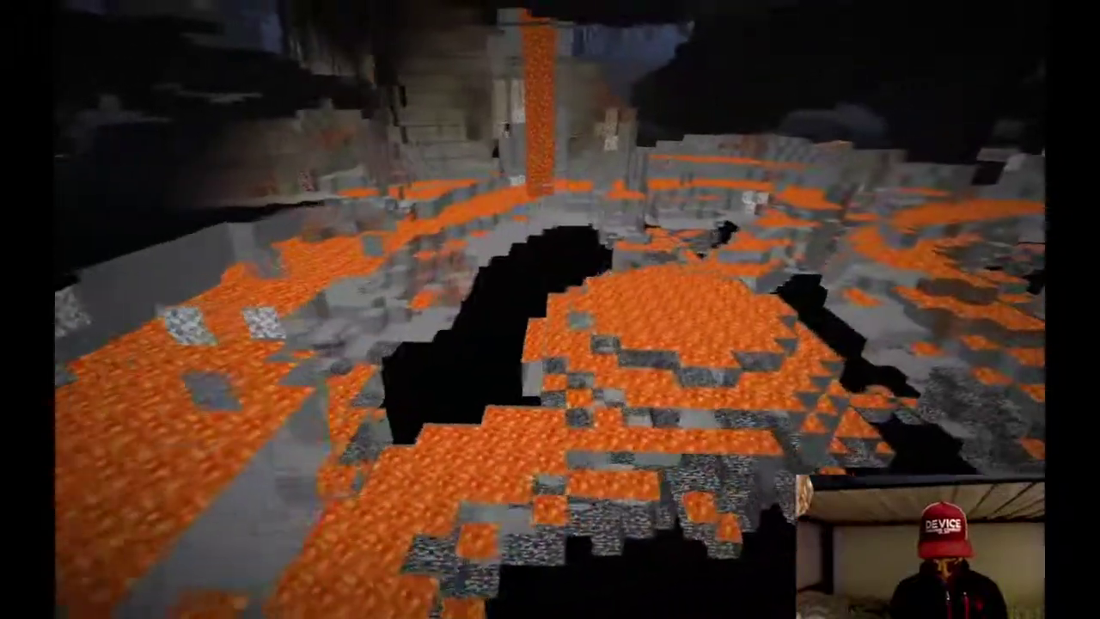
{"action": "key", "text": "w"}
{"action": "key", "text": "w"}
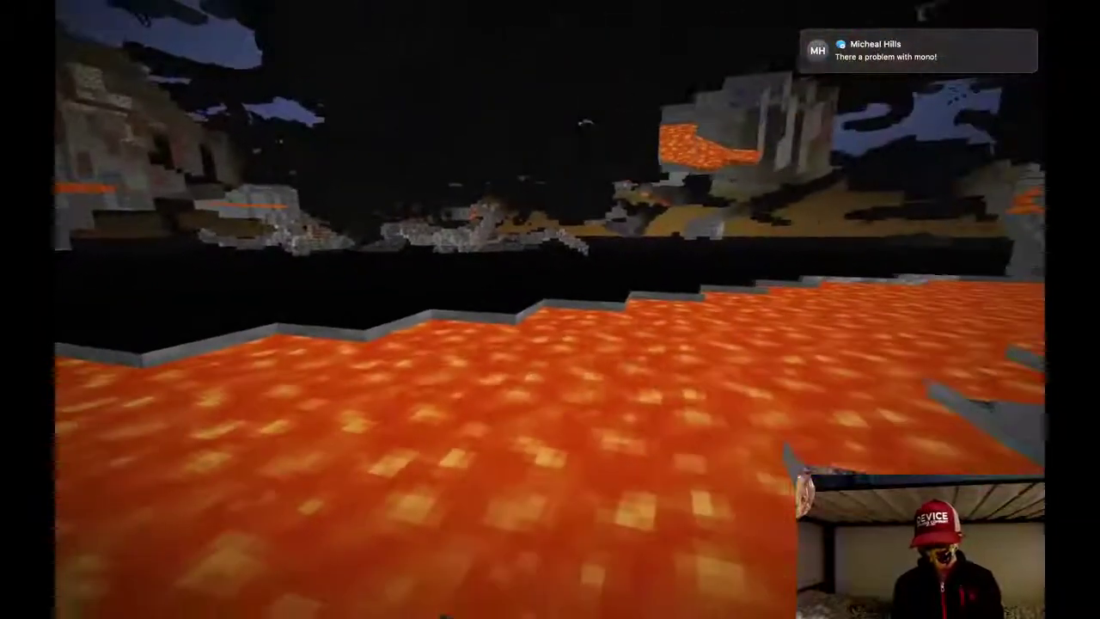
Free the cursor by opening the chat, dismiss the message notification and return to the game
{"action": "key", "text": "t"}
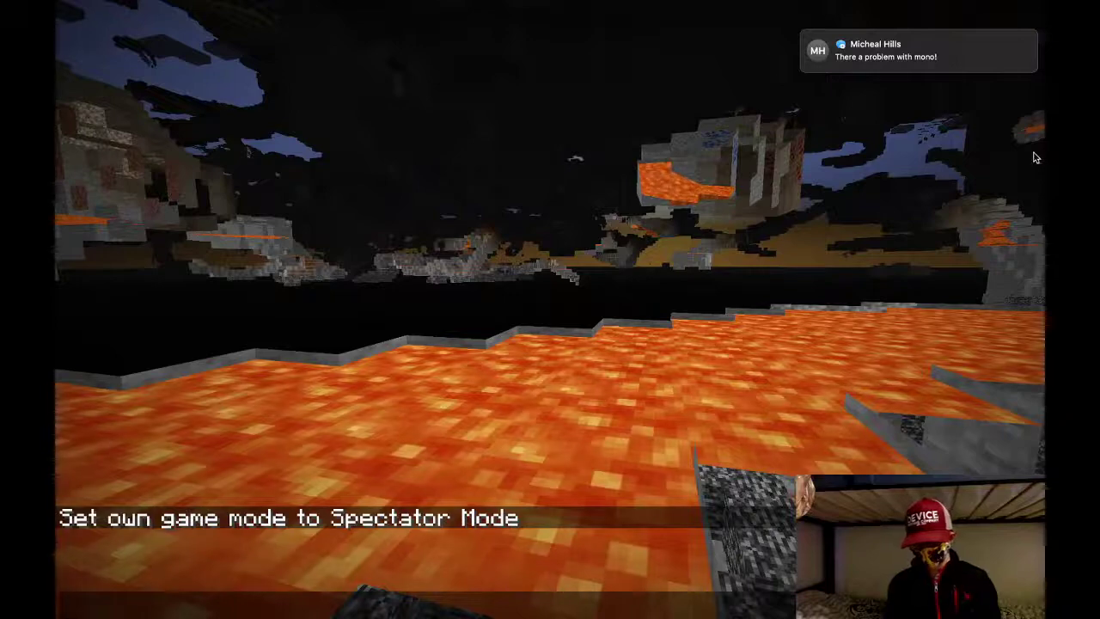
{"action": "left_click", "coordinate": [1009, 62]}
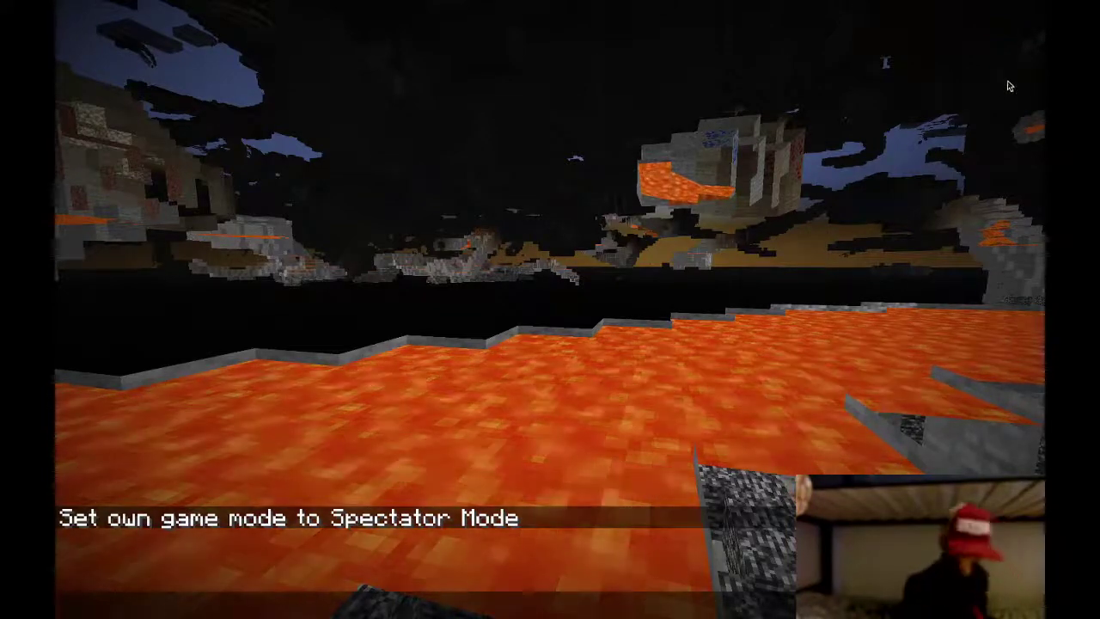
{"action": "key", "text": "Escape"}
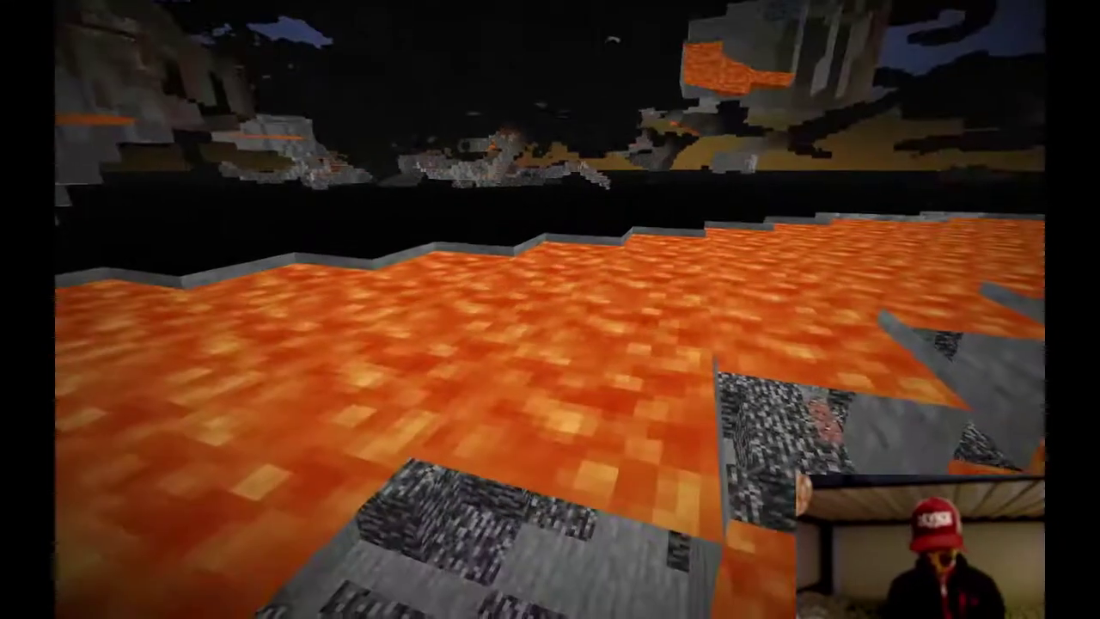
Save the world, quit to the title screen and leave the game
{"action": "key", "text": "Escape"}
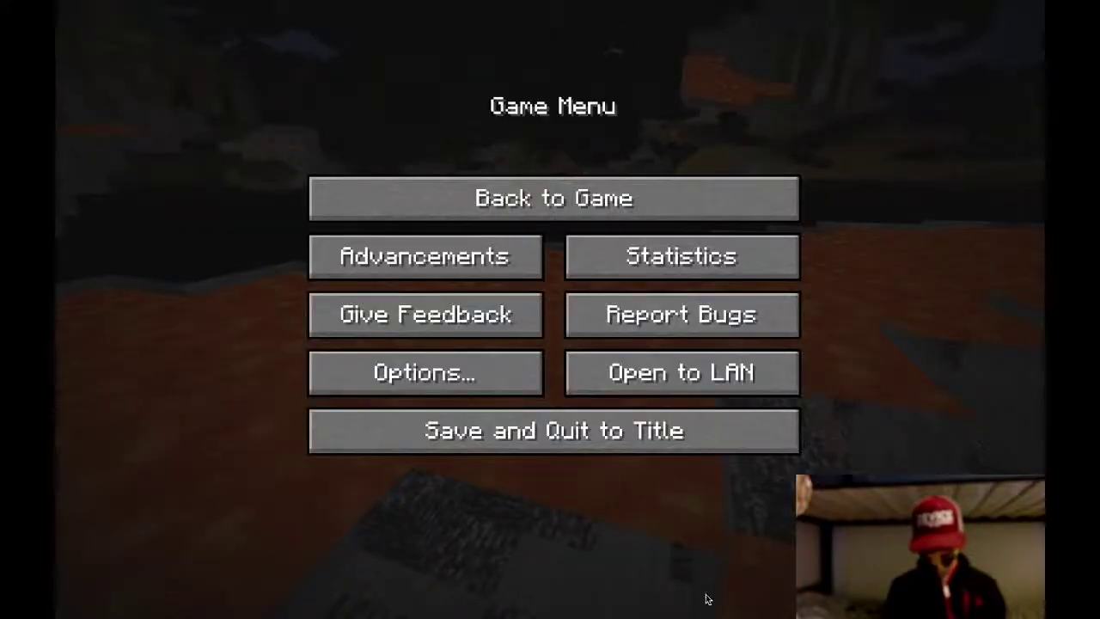
{"action": "left_click", "coordinate": [685, 444]}
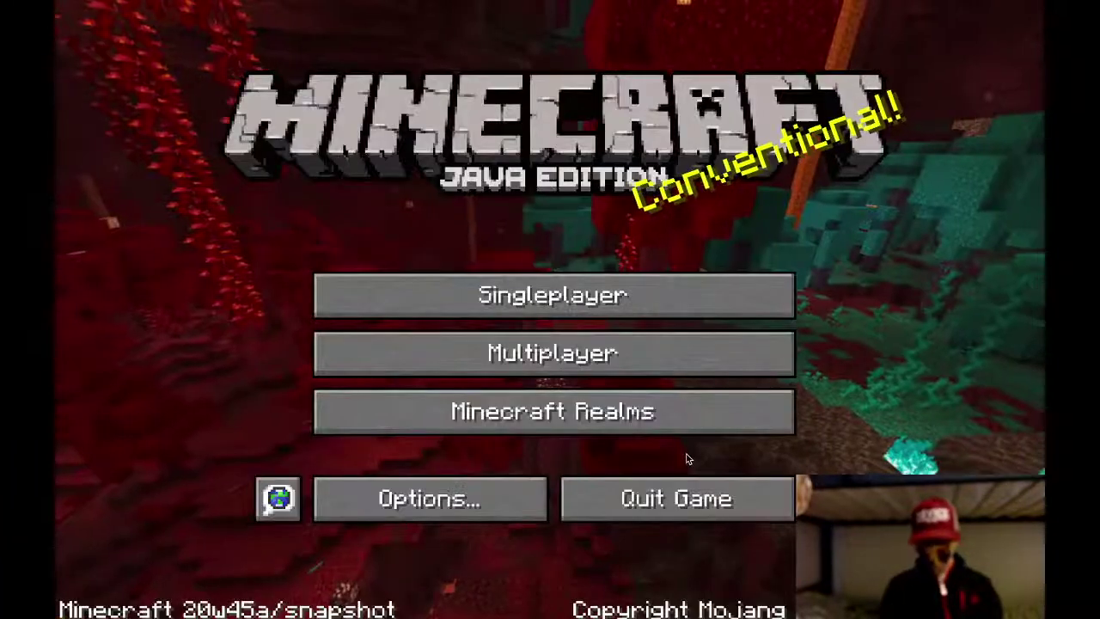
{"action": "left_click", "coordinate": [670, 352]}
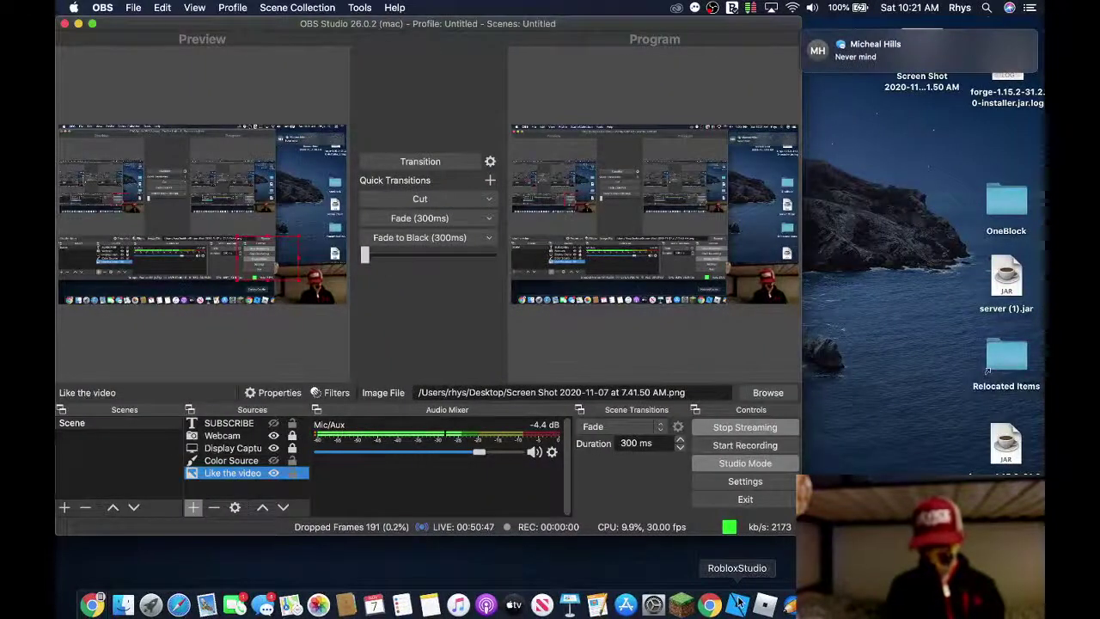
Switch to Roblox Studio and ignore the auto-recovered file
{"action": "left_click", "coordinate": [738, 604]}
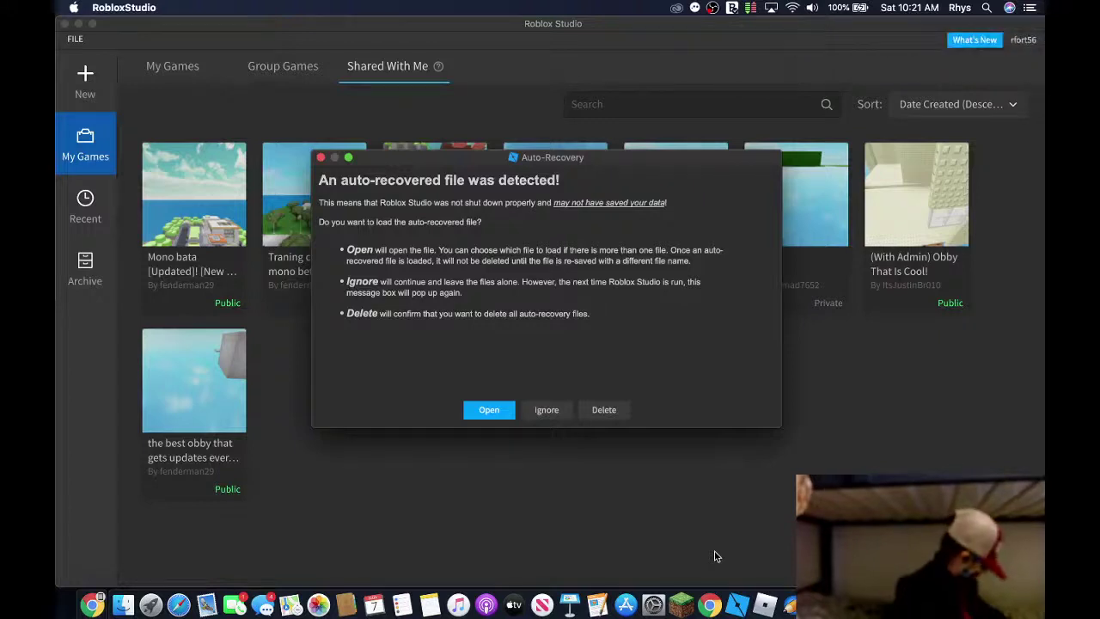
{"action": "left_click", "coordinate": [557, 410]}
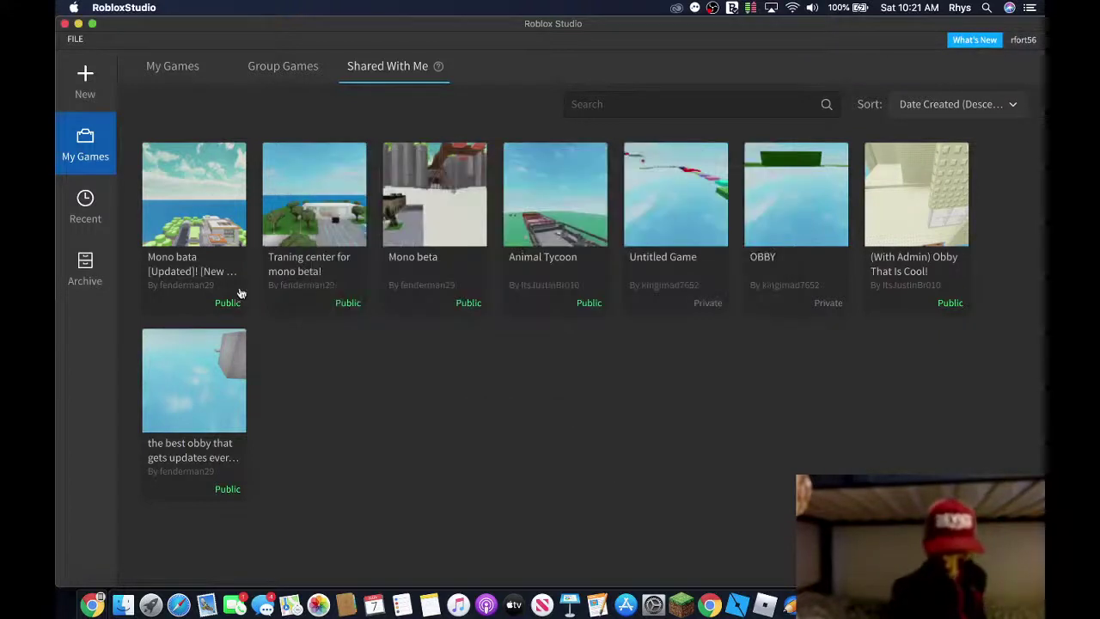
Open the shared game Mono bata [Updated]! [New Map!] and fly the camera to the house terrace
{"action": "left_click", "coordinate": [226, 238]}
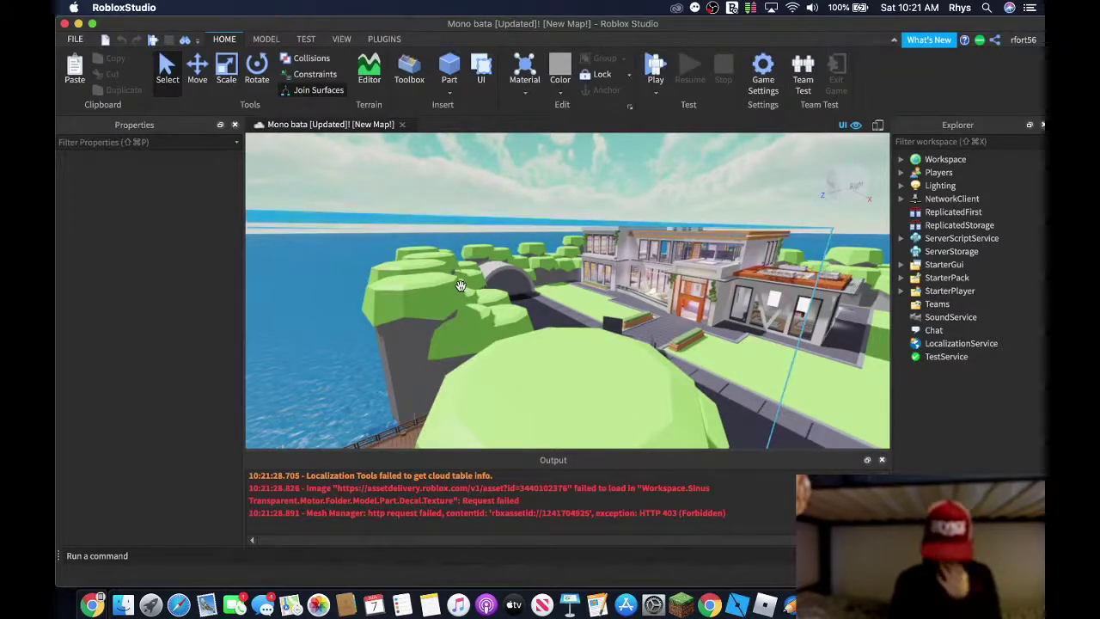
{"action": "right_click_drag", "start_coordinate": [461, 286], "coordinate": [465, 291]}
{"action": "key", "text": "w"}
{"action": "key", "text": "w"}
{"action": "key", "text": "w"}
{"action": "key", "text": "w"}
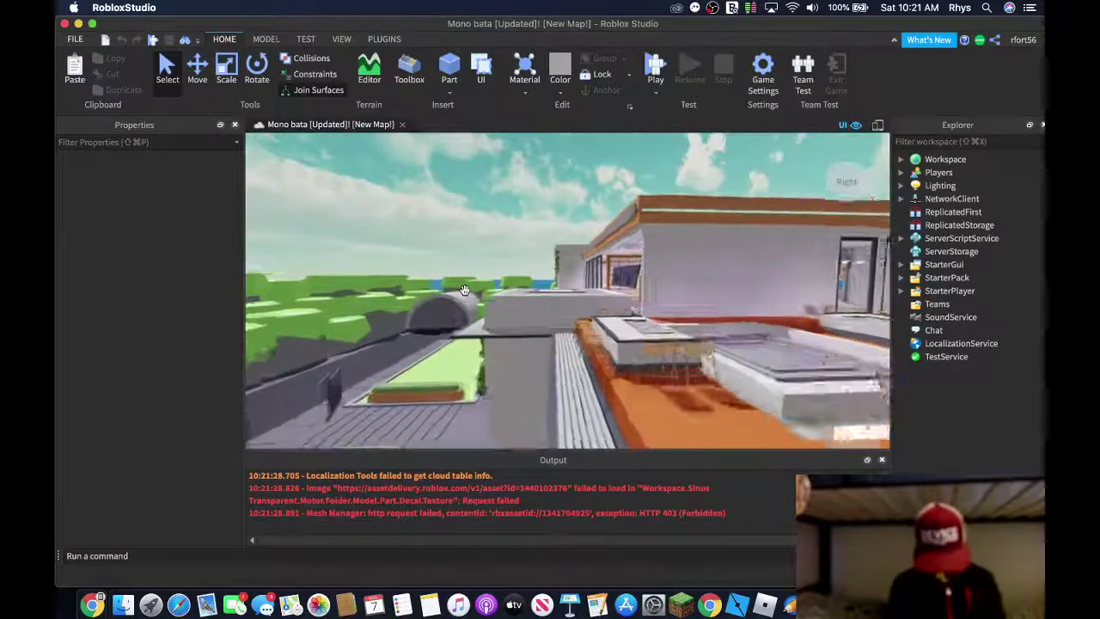
Select the outdoor table-and-chairs model on the orange terrace and examine it and the building up close
{"action": "left_click", "coordinate": [583, 339]}
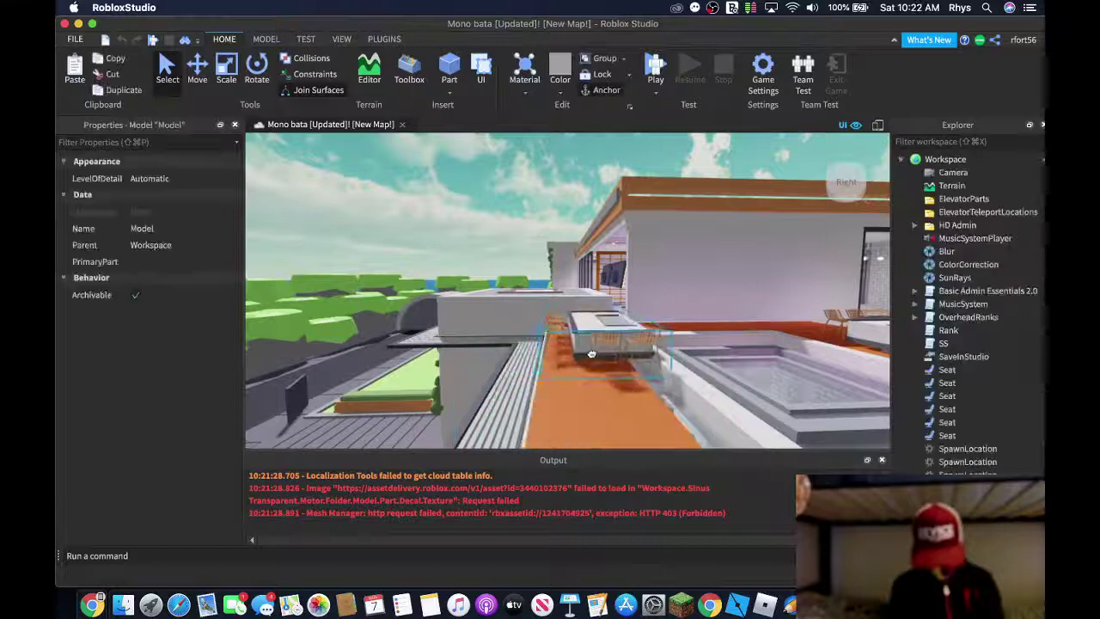
{"action": "scroll", "coordinate": [593, 339], "scroll_direction": "down", "scroll_amount": 5}
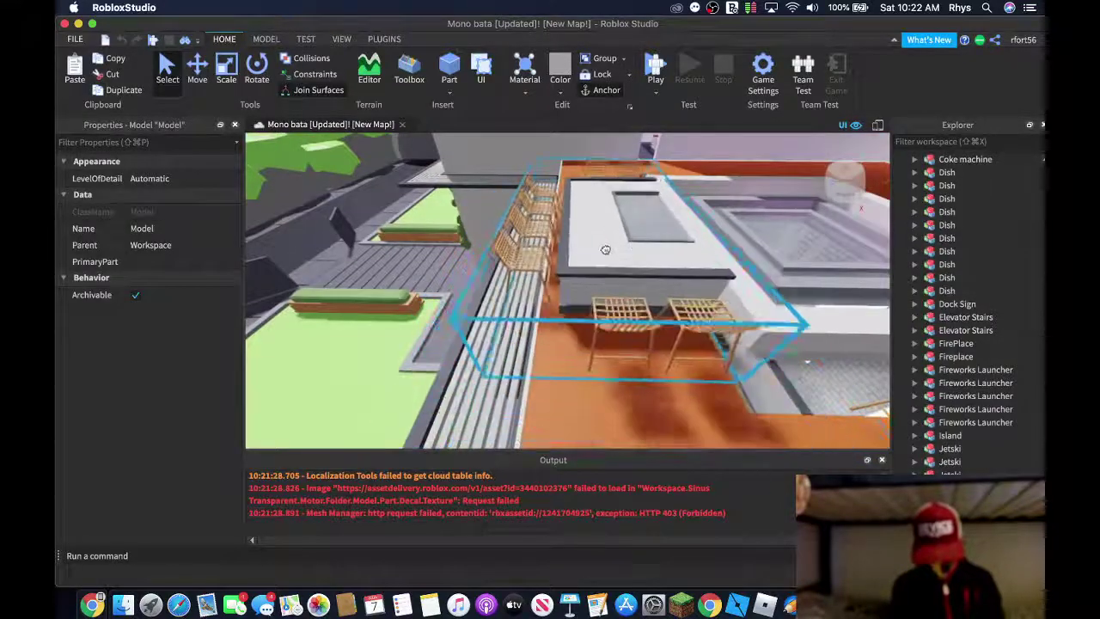
{"action": "key", "text": "w"}
{"action": "right_click_drag", "start_coordinate": [622, 243], "coordinate": [584, 238]}
{"action": "key", "text": "w"}
Use the Move tool to select the long trim model on the building and shift it slightly along its blue axis
{"action": "left_click", "coordinate": [204, 79]}
{"action": "left_click", "coordinate": [601, 220]}
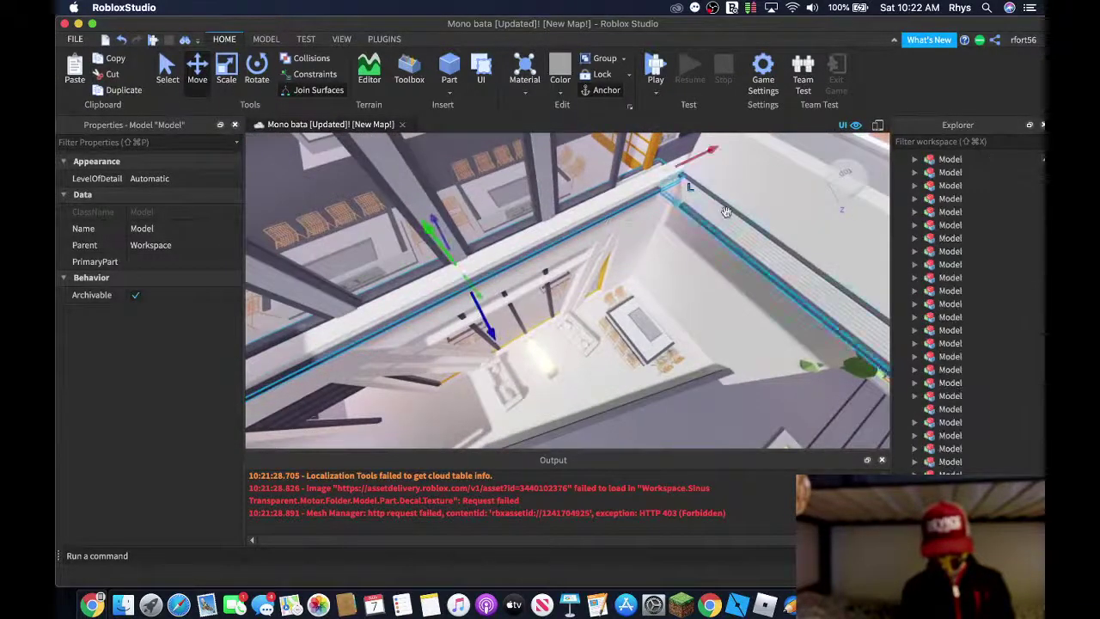
{"action": "mouse_move", "coordinate": [498, 342]}
{"action": "left_mouse_down"}
{"action": "mouse_move", "coordinate": [514, 362]}
{"action": "mouse_move", "coordinate": [507, 352]}
{"action": "left_mouse_up"}
{"action": "key", "text": "w"}
{"action": "key", "text": "w"}
{"action": "right_click_drag", "start_coordinate": [533, 338], "coordinate": [493, 214]}
{"action": "key", "text": "s"}
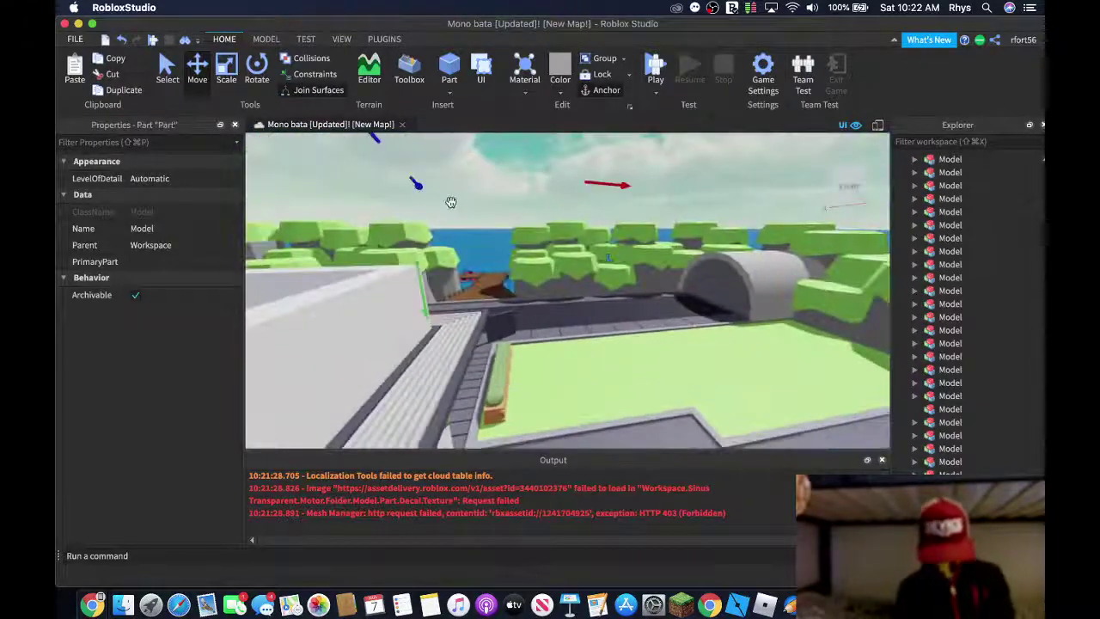
Save the game to Roblox and publish it to Roblox
{"action": "left_click", "coordinate": [75, 39]}
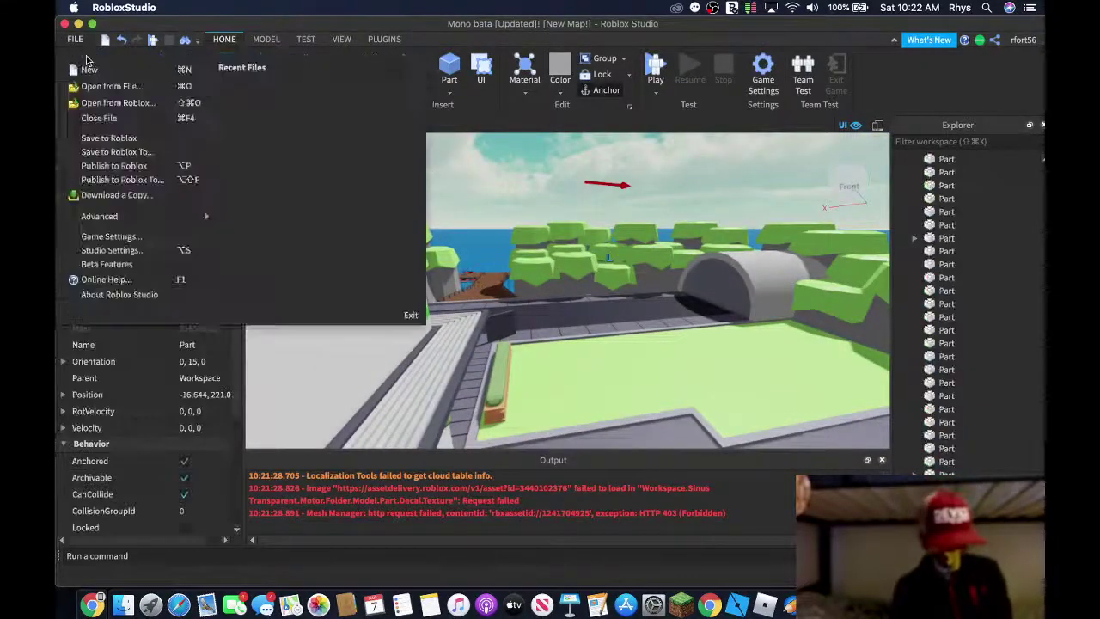
{"action": "left_click", "coordinate": [108, 137]}
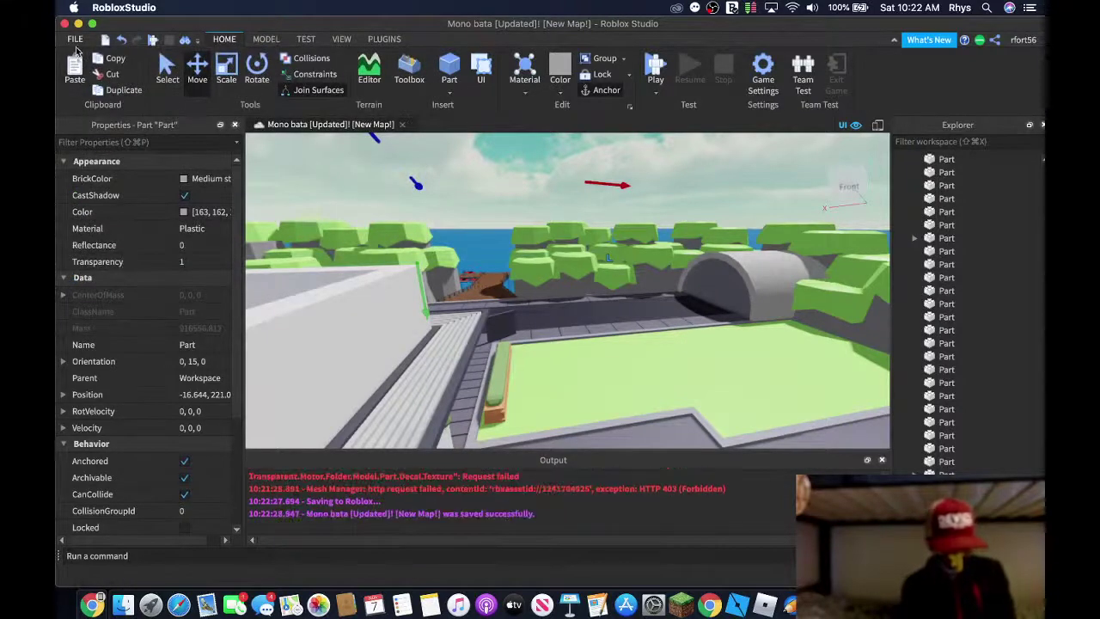
{"action": "left_click", "coordinate": [75, 42]}
{"action": "left_click", "coordinate": [154, 165]}
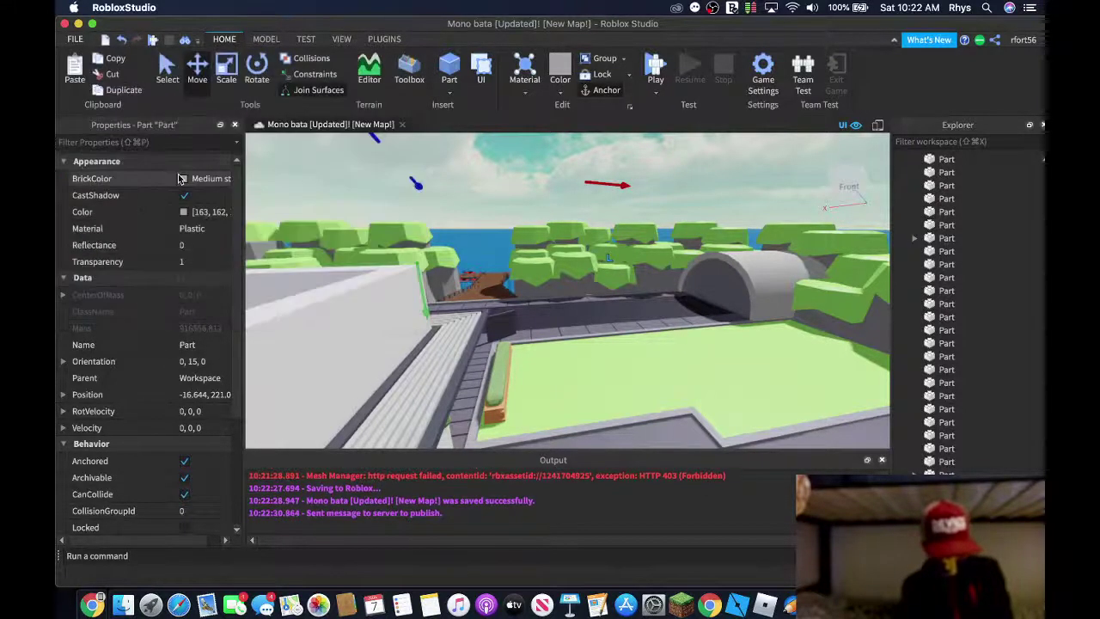
Fly into the building and view the "your new favorite restaurant" sign on the brick wall
{"action": "right_click_drag", "start_coordinate": [502, 221], "coordinate": [526, 234]}
{"action": "key", "text": "w"}
{"action": "key", "text": "w"}
{"action": "key", "text": "w"}
{"action": "key", "text": "s"}
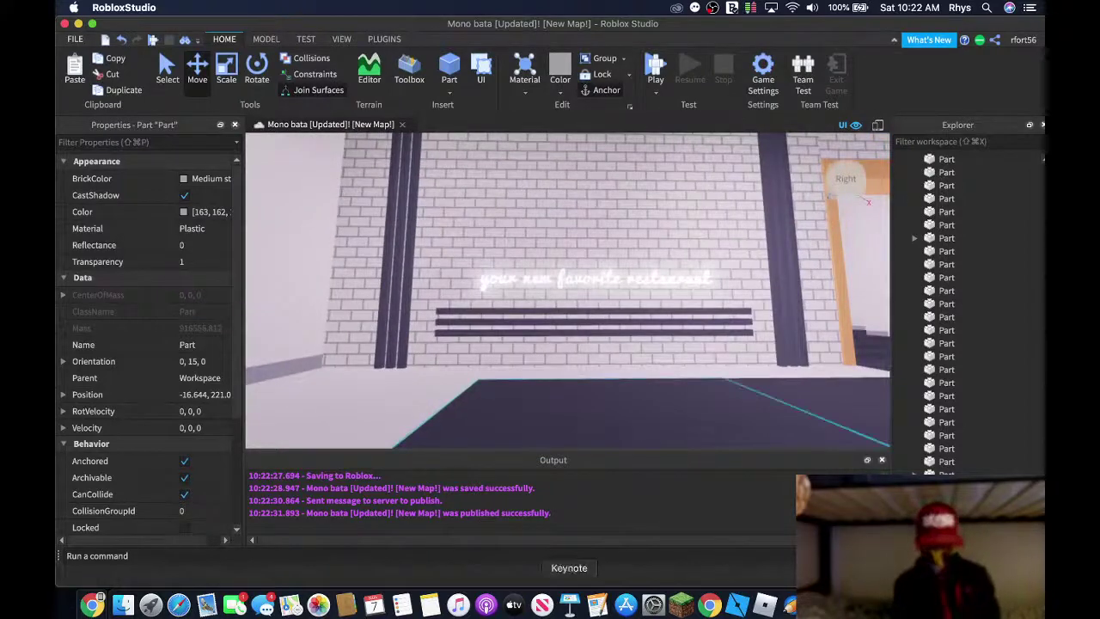
Switch to Chrome and search Google in a new tab for "how to make 3d text in roblox studio"
{"action": "left_click", "coordinate": [709, 605]}
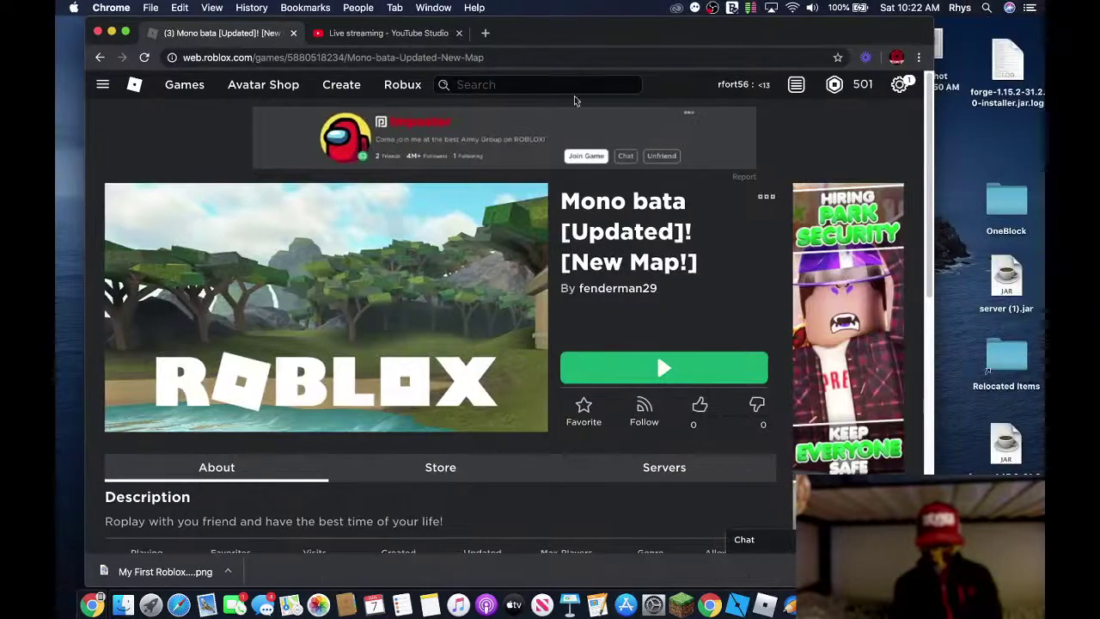
{"action": "left_click", "coordinate": [485, 33]}
{"action": "type", "text": "how o"}
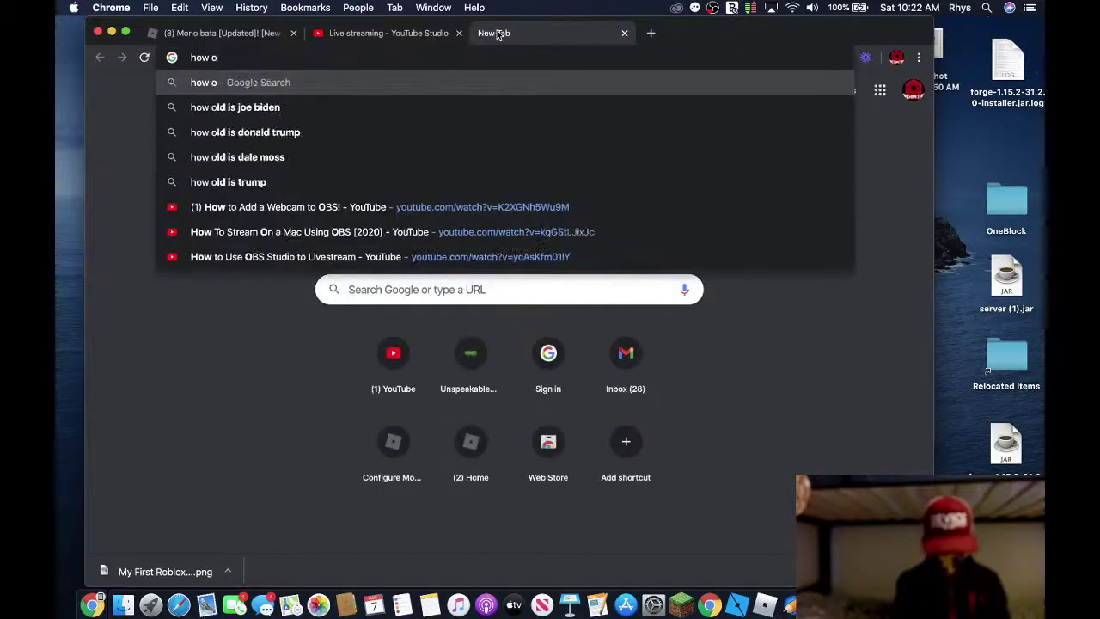
{"action": "key", "text": "BackSpace"}
{"action": "type", "text": "to m"}
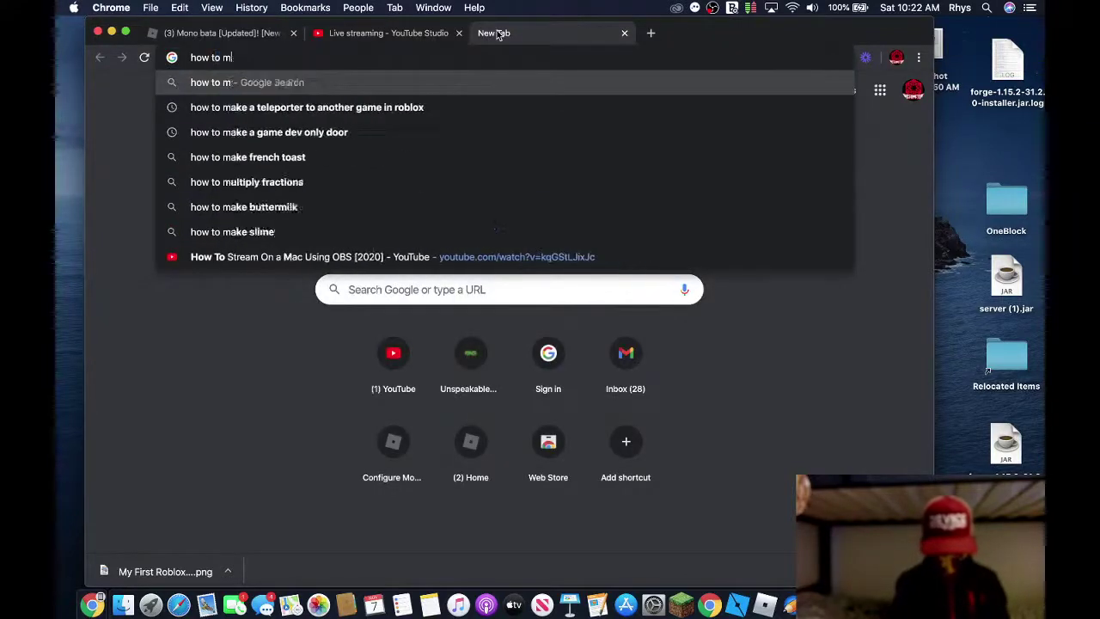
{"action": "type", "text": "ake 3d "}
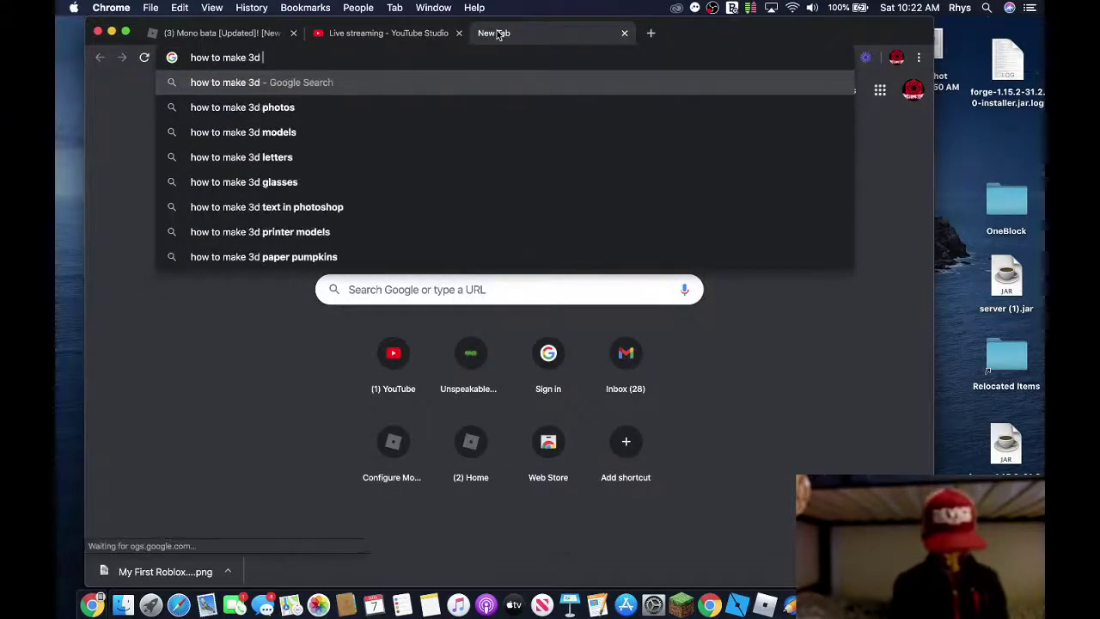
{"action": "type", "text": "text "}
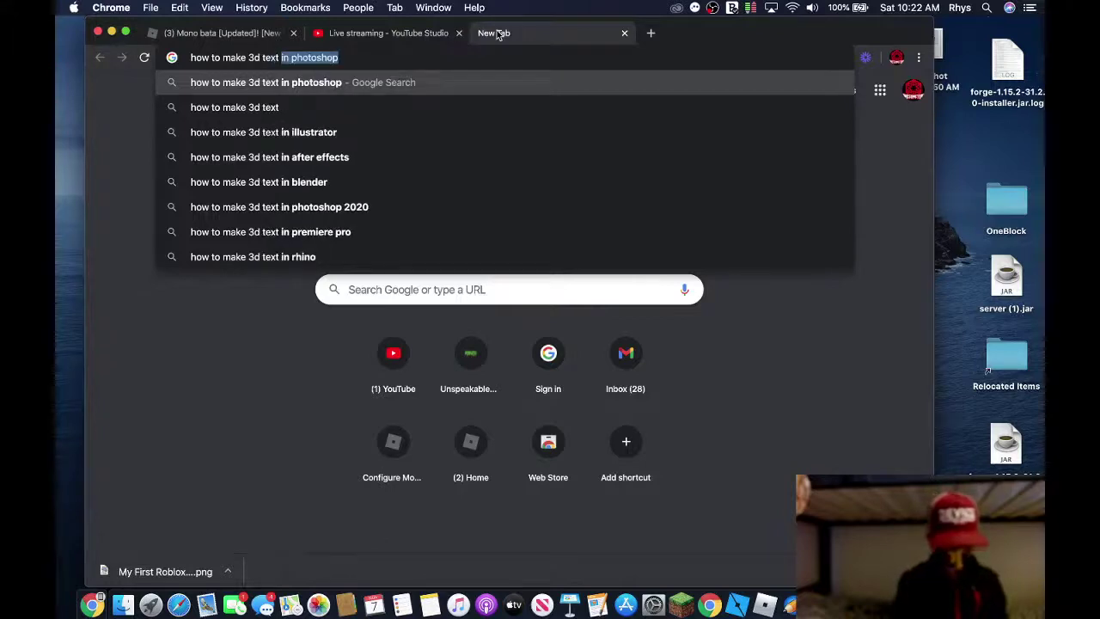
{"action": "type", "text": "in roblox"}
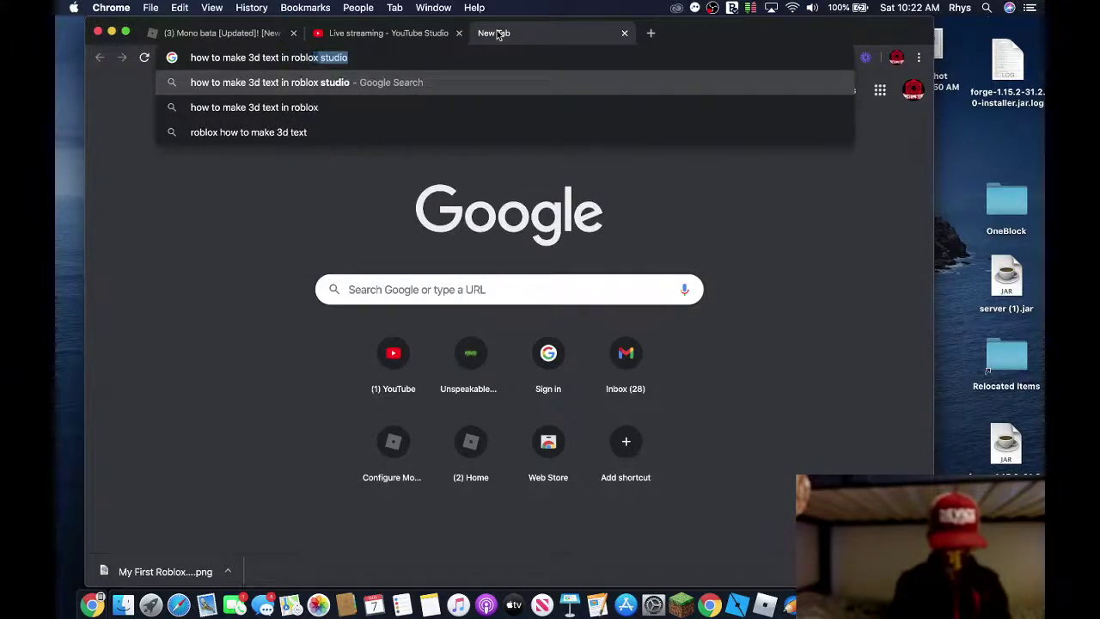
{"action": "key", "text": "Return"}
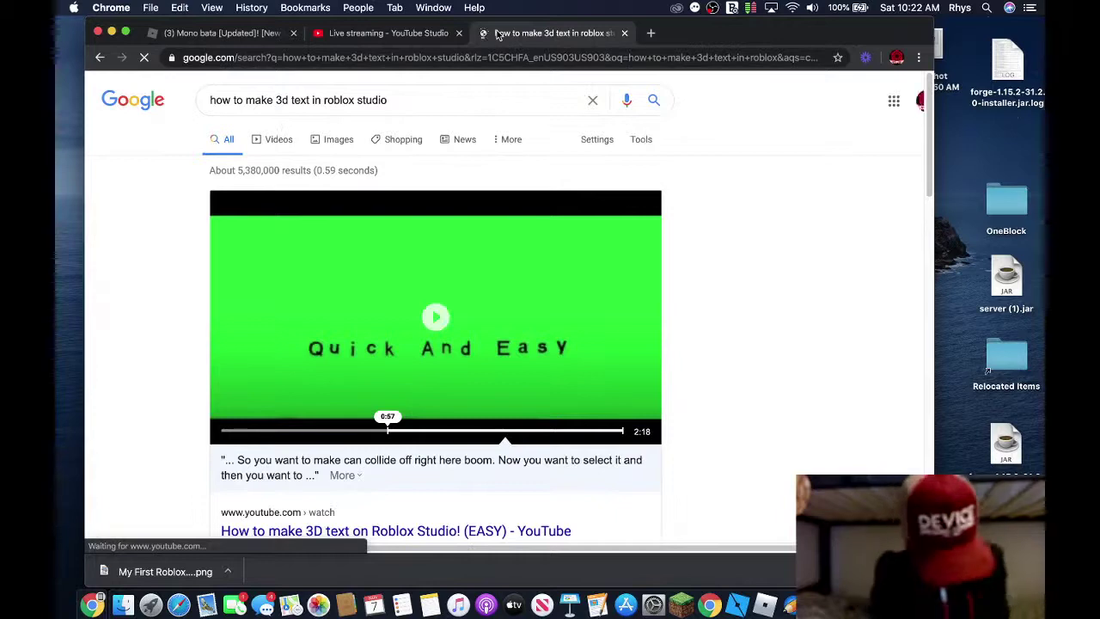
Watch the suggested clip "How to make 3D text on Roblox Studio! (EASY)", pause it and open the video on YouTube
{"action": "left_click", "coordinate": [474, 342]}
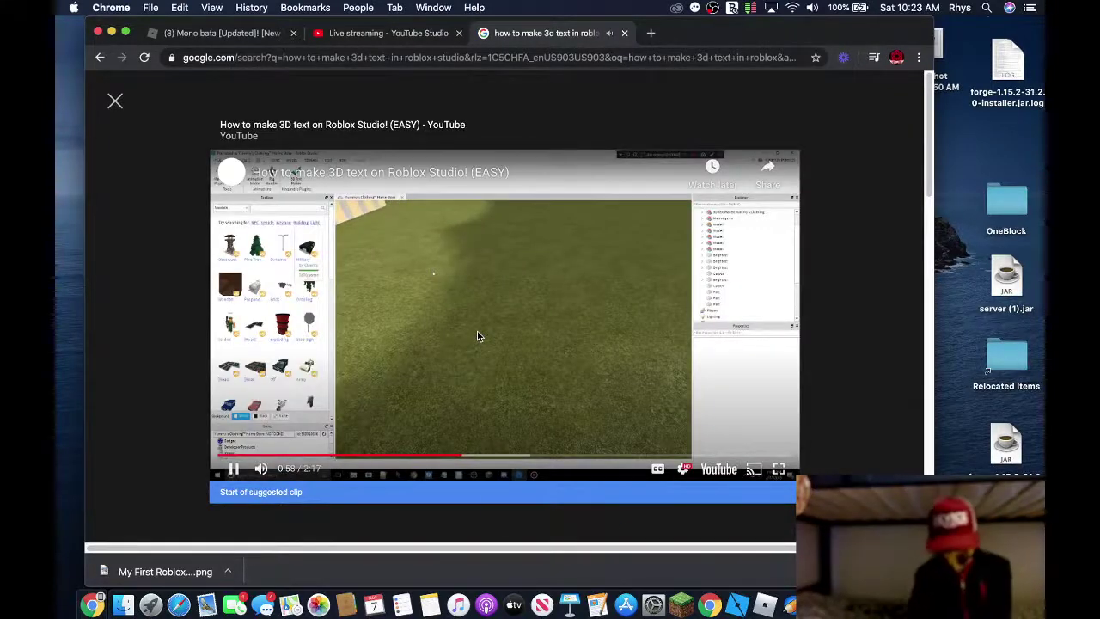
{"action": "key", "text": "F12"}
{"action": "key", "text": "F12"}
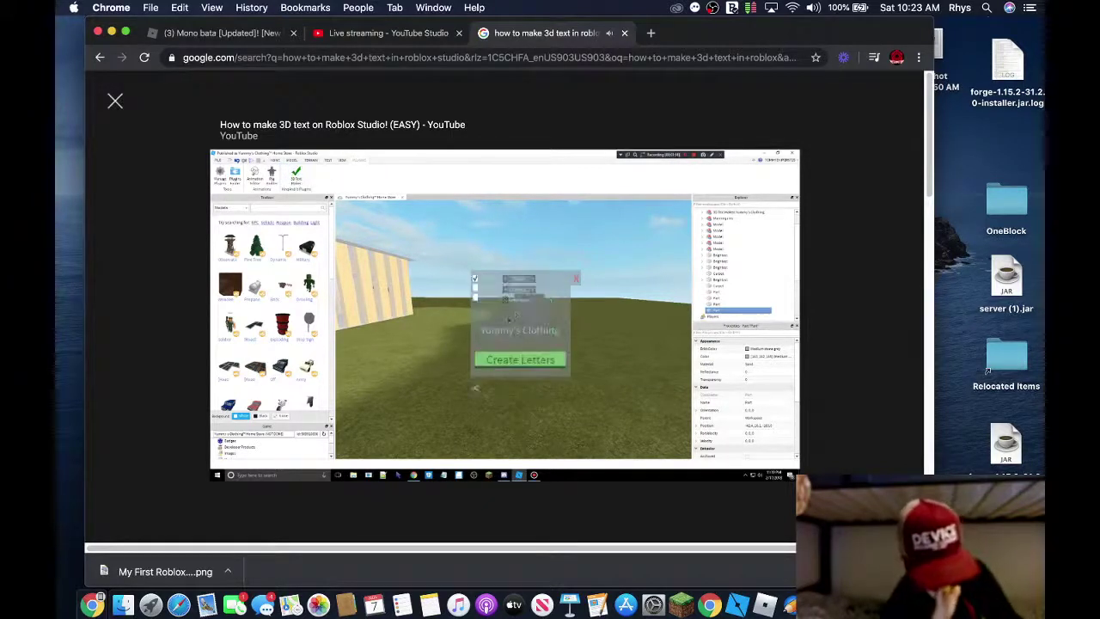
{"action": "key", "text": "space"}
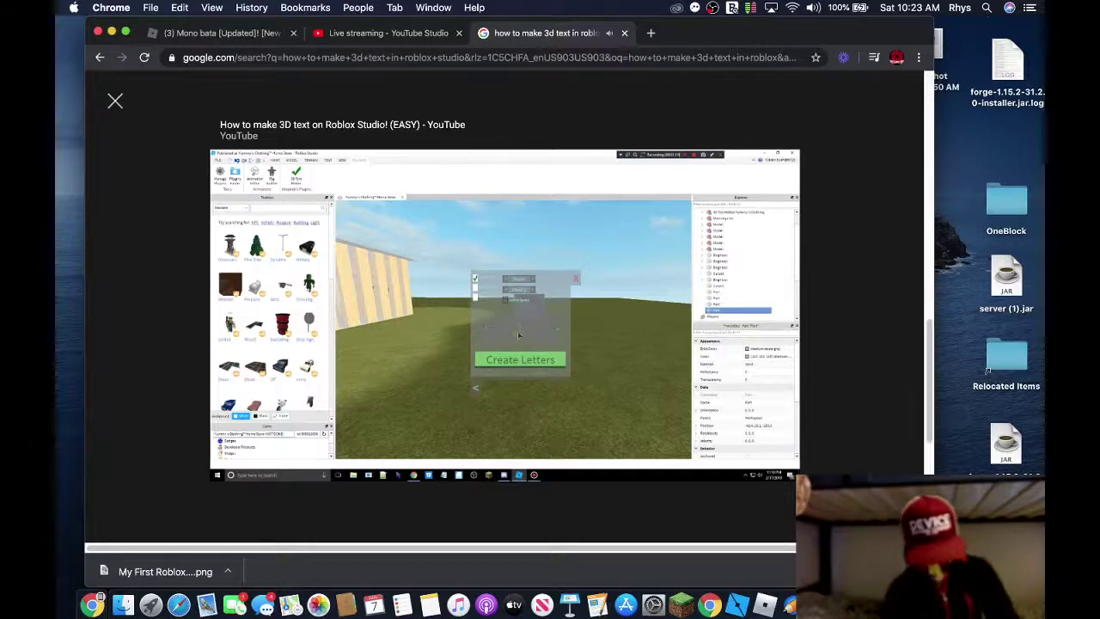
{"action": "left_click", "coordinate": [225, 478]}
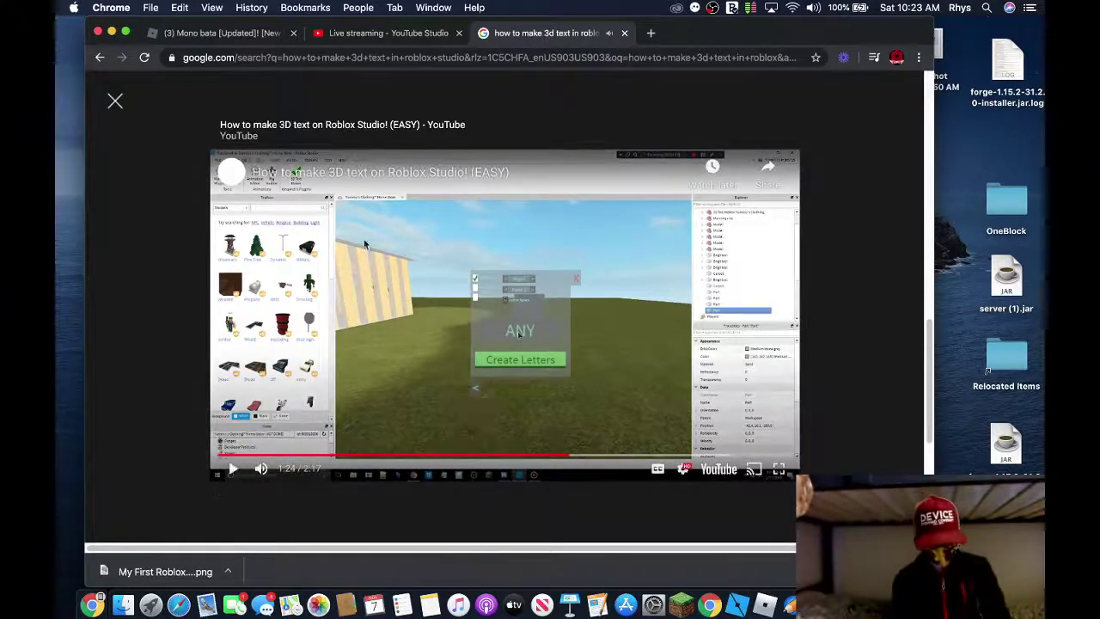
{"action": "left_click", "coordinate": [719, 468]}
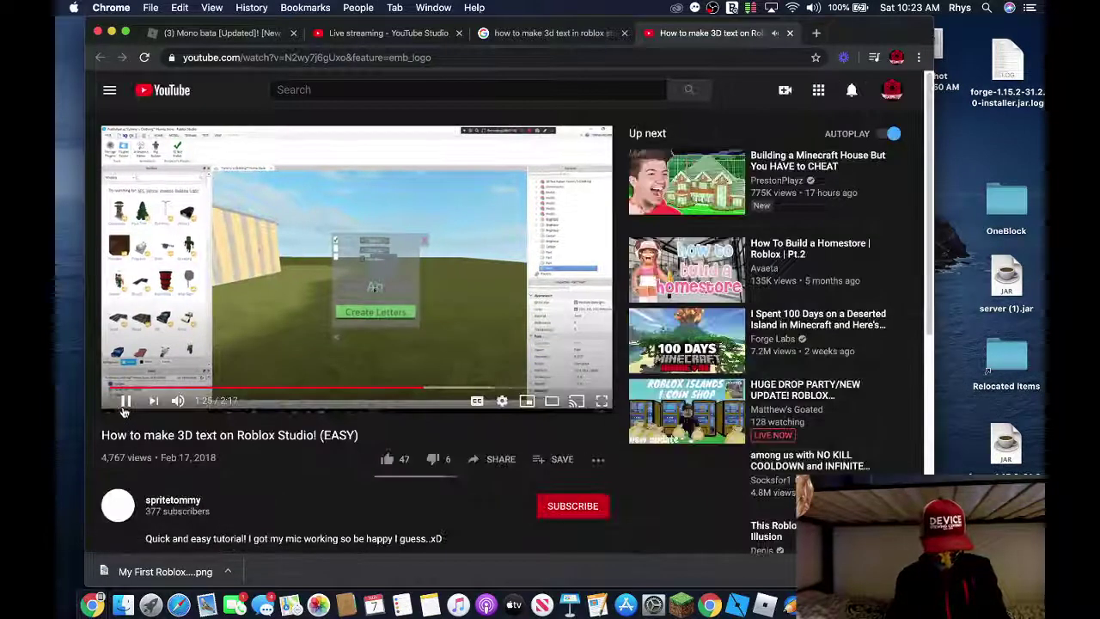
Pause the video and read its full description for a link to the 3D text tool, then collapse it
{"action": "scroll", "coordinate": [313, 510], "scroll_direction": "down", "scroll_amount": 2}
{"action": "scroll", "coordinate": [314, 510], "scroll_direction": "down", "scroll_amount": 2}
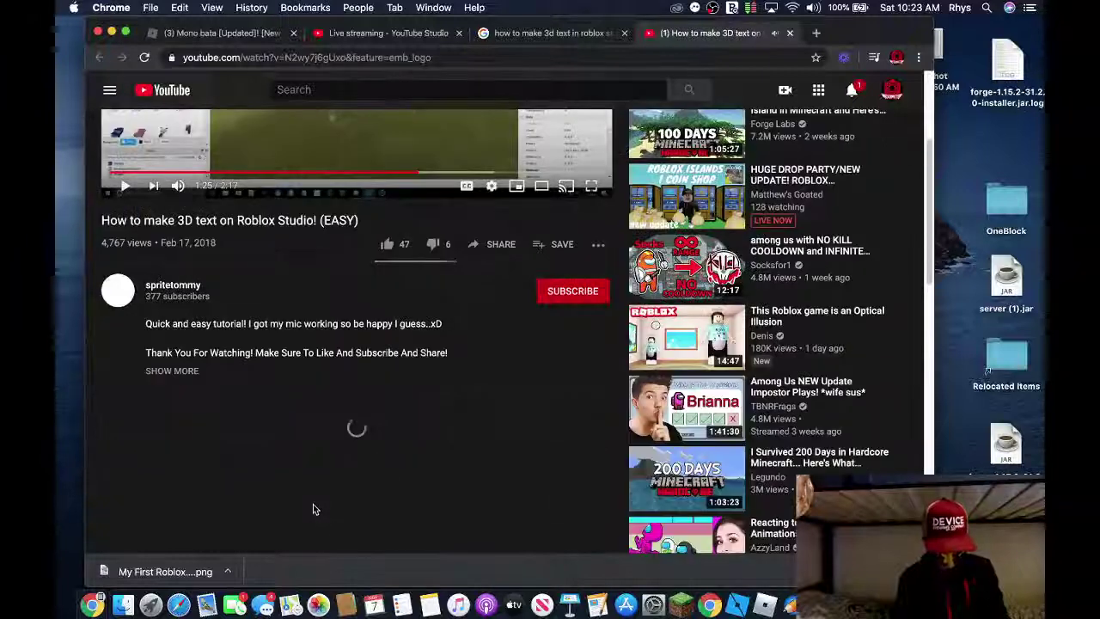
{"action": "left_click", "coordinate": [174, 372]}
{"action": "scroll", "coordinate": [318, 445], "scroll_direction": "down", "scroll_amount": 3}
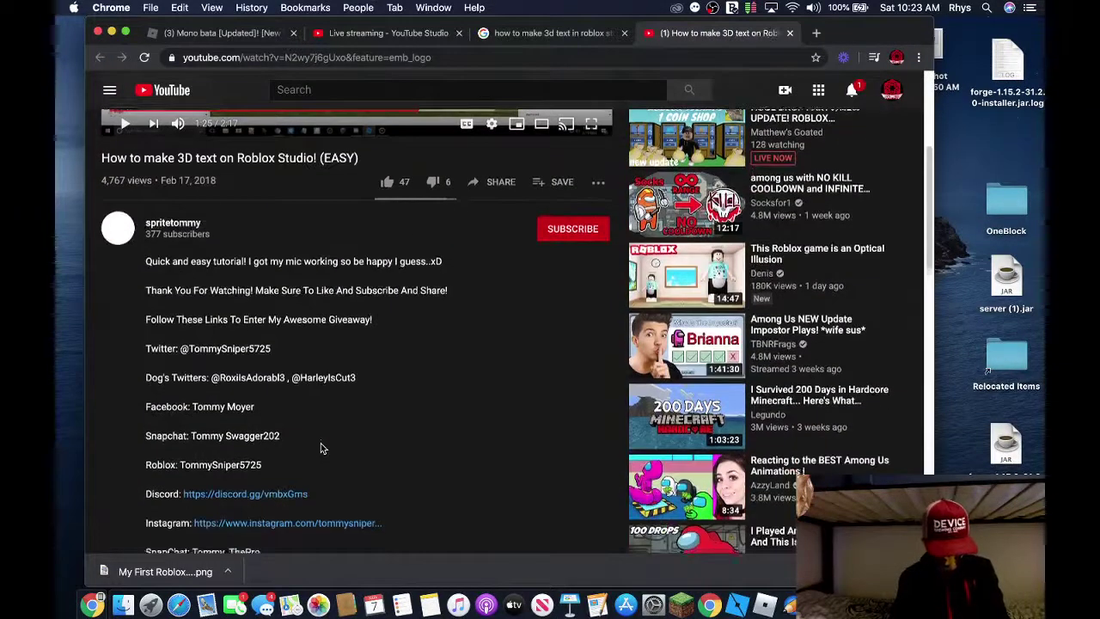
{"action": "scroll", "coordinate": [320, 448], "scroll_direction": "down", "scroll_amount": 1}
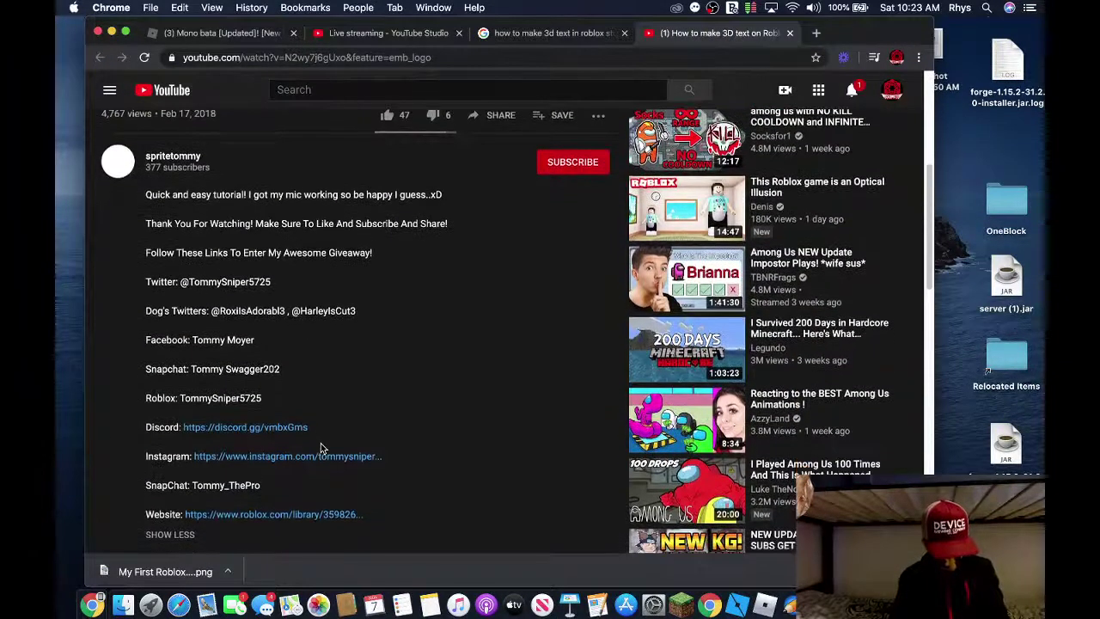
{"action": "scroll", "coordinate": [321, 448], "scroll_direction": "down", "scroll_amount": 1}
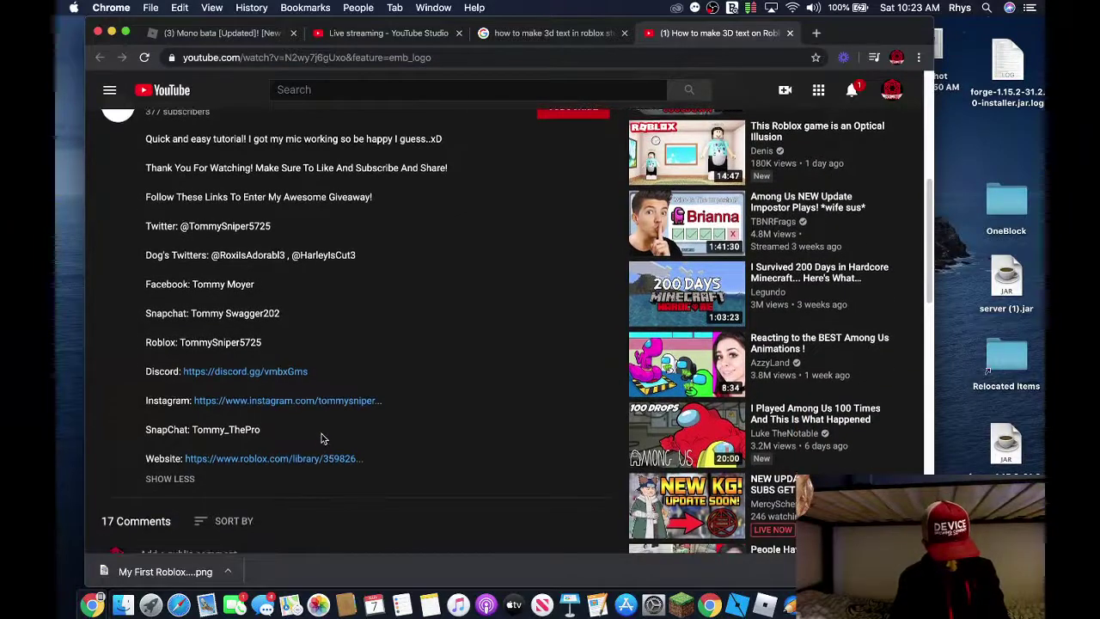
{"action": "left_click", "coordinate": [170, 479]}
{"action": "scroll", "coordinate": [224, 468], "scroll_direction": "up", "scroll_amount": 8}
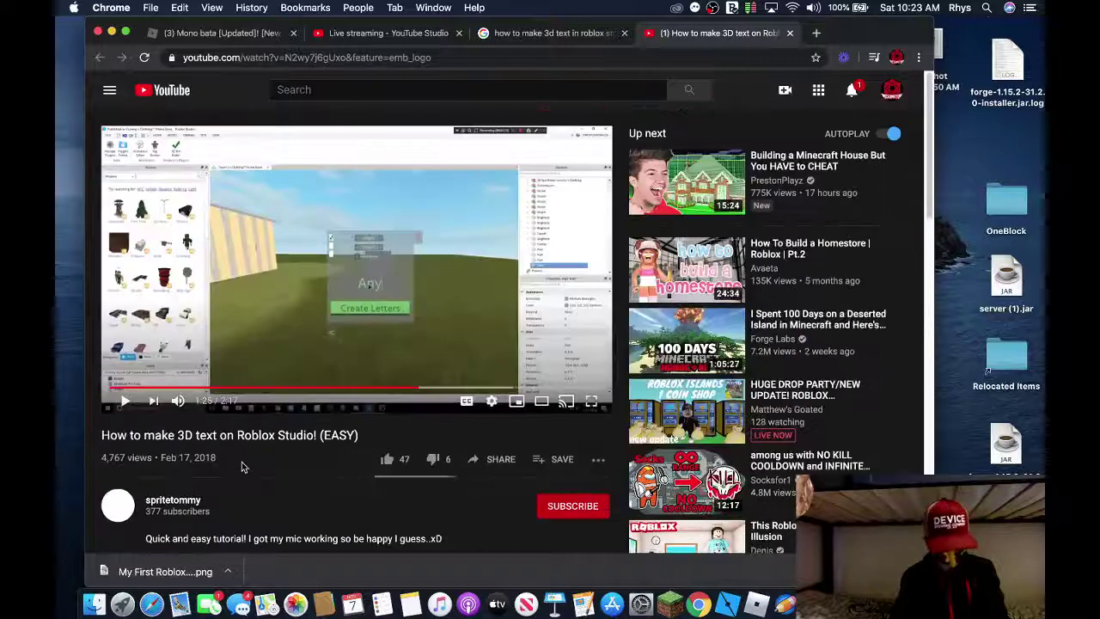
Open the Roblox website in a new tab using the suggested Configure Model page
{"action": "left_click", "coordinate": [817, 33]}
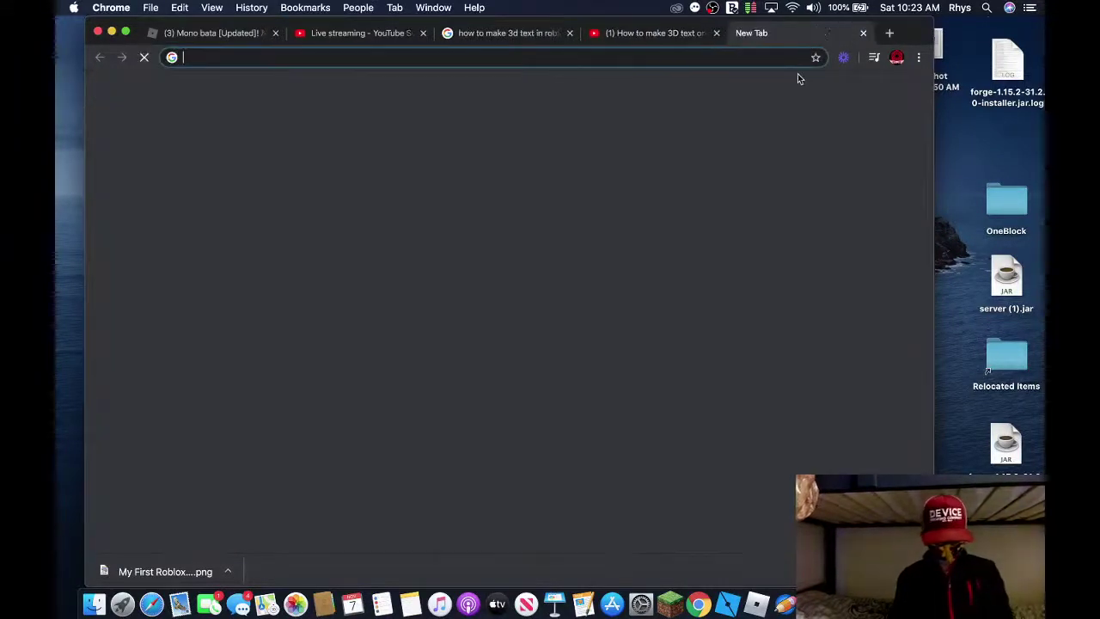
{"action": "type", "text": "ro"}
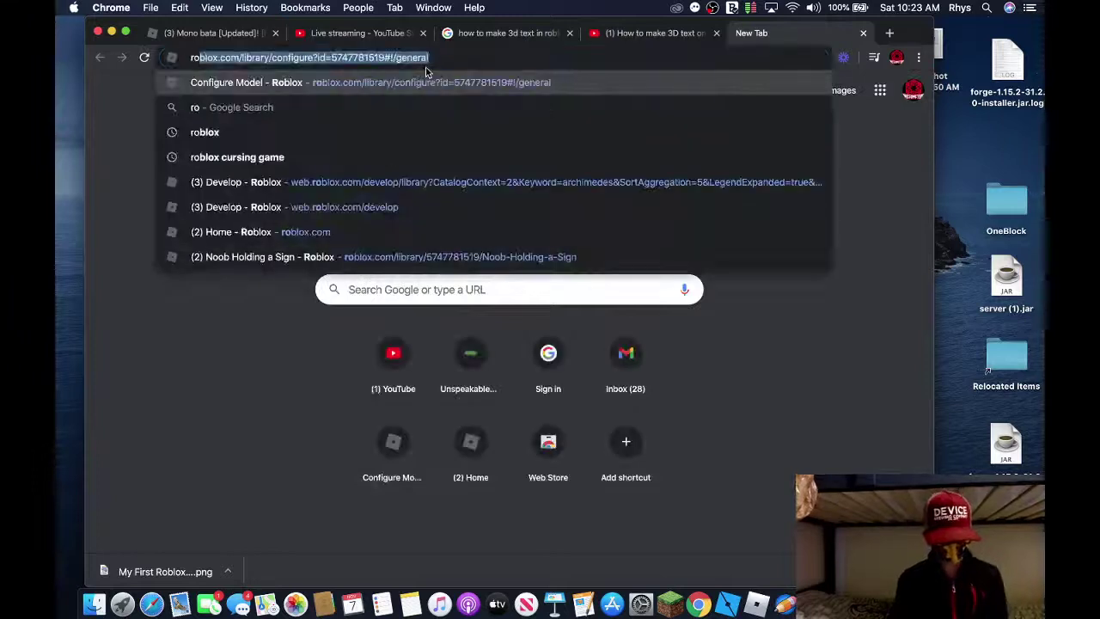
{"action": "key", "text": "Return"}
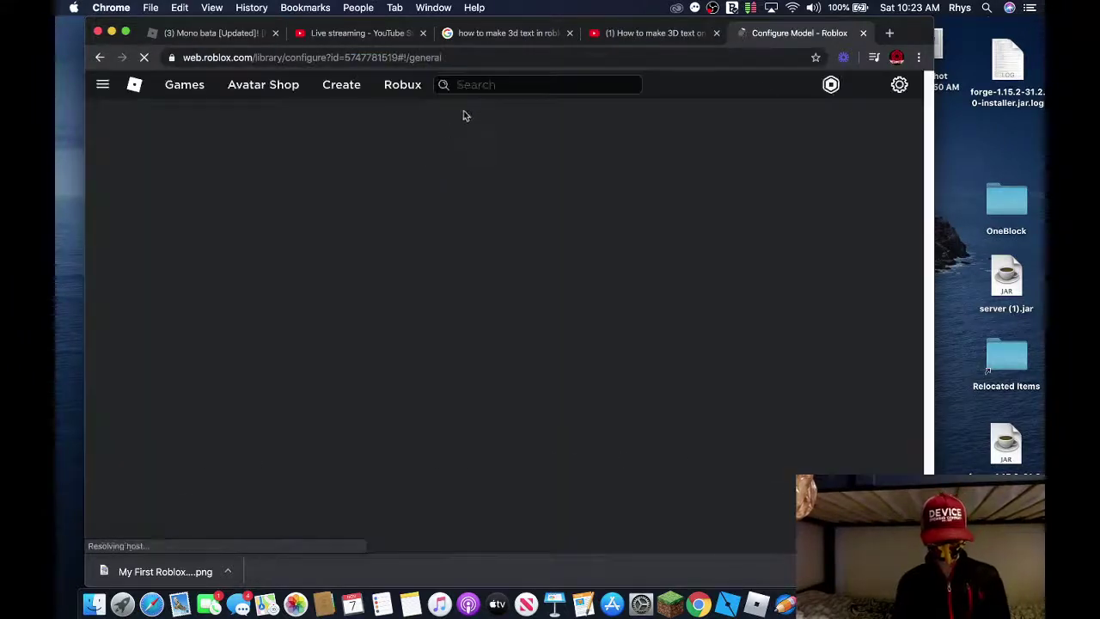
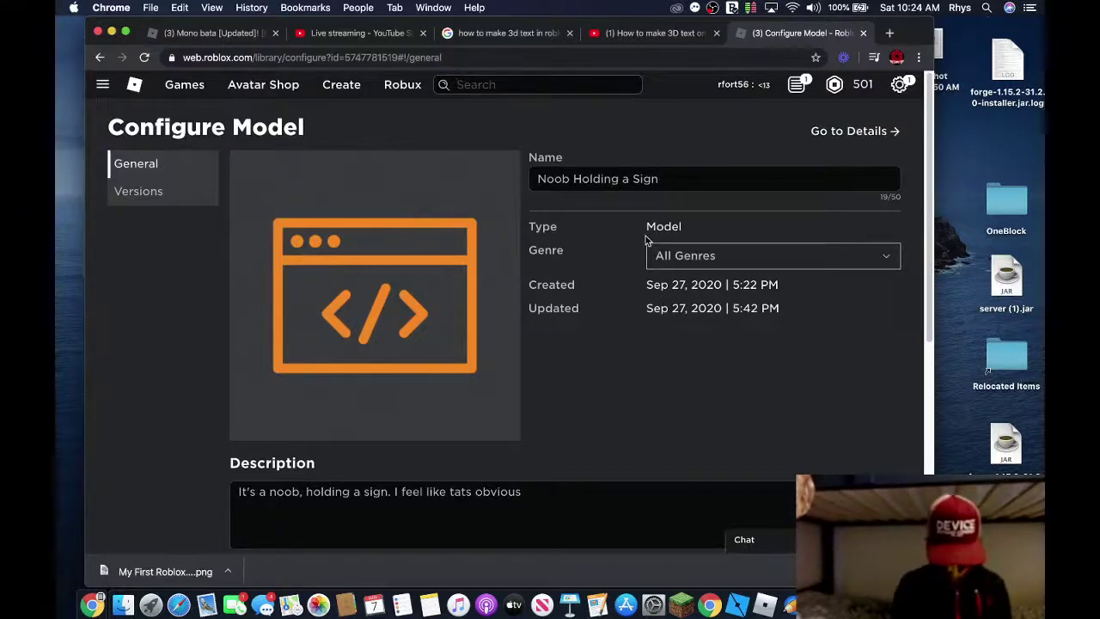
Search the Roblox site's players for "3d text"
{"action": "type", "text": "3d te"}
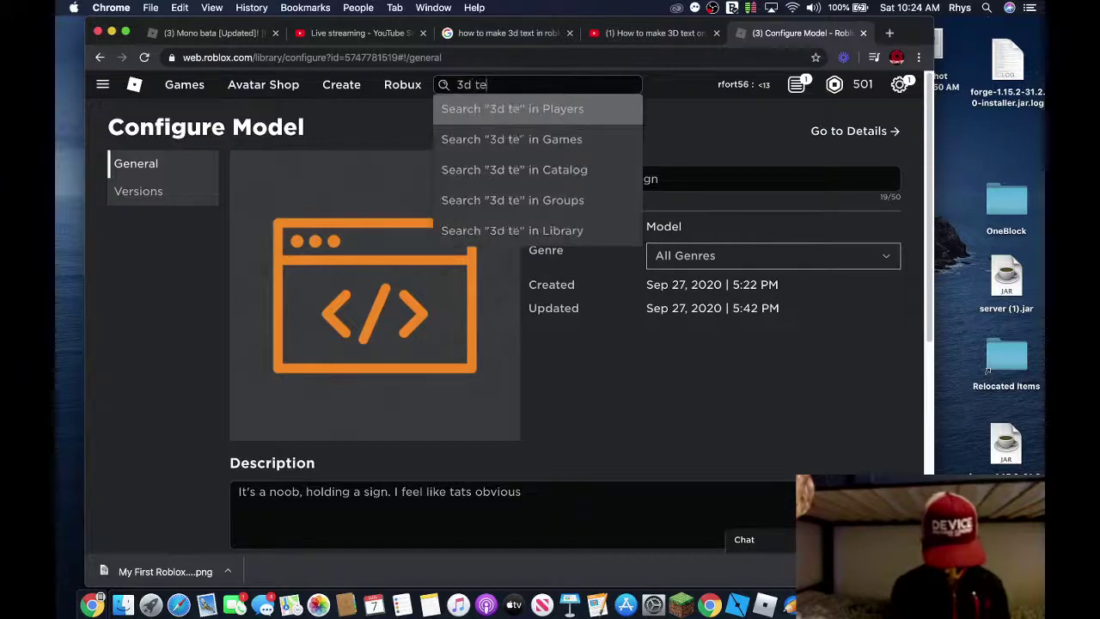
{"action": "type", "text": "x"}
{"action": "type", "text": "t"}
{"action": "key", "text": "Return"}
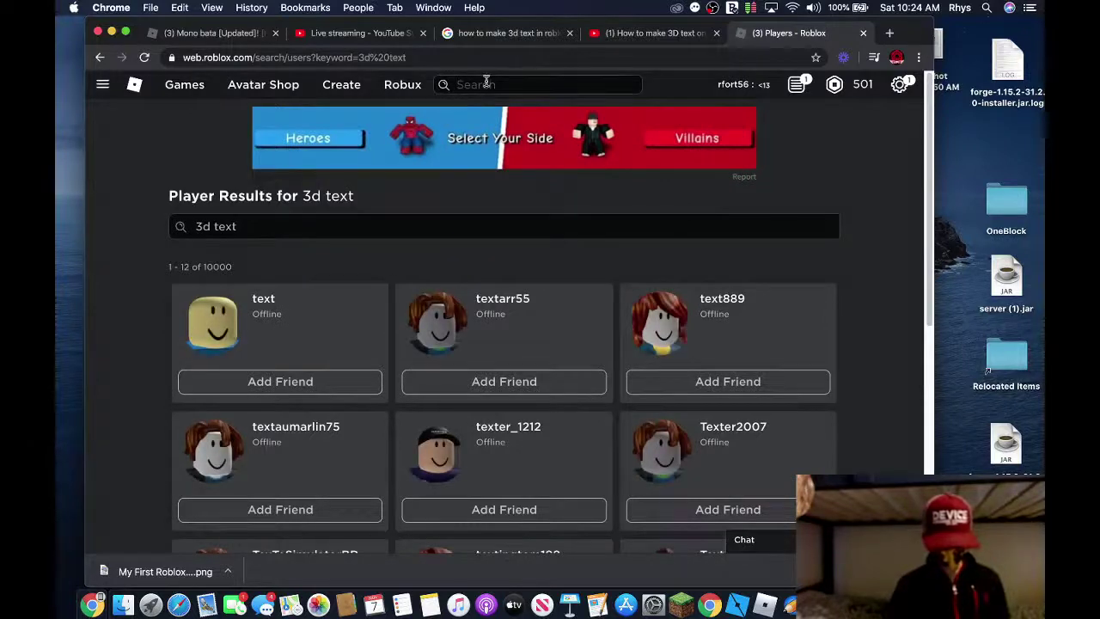
Search the Roblox library for "3d text"
{"action": "type", "text": "3d"}
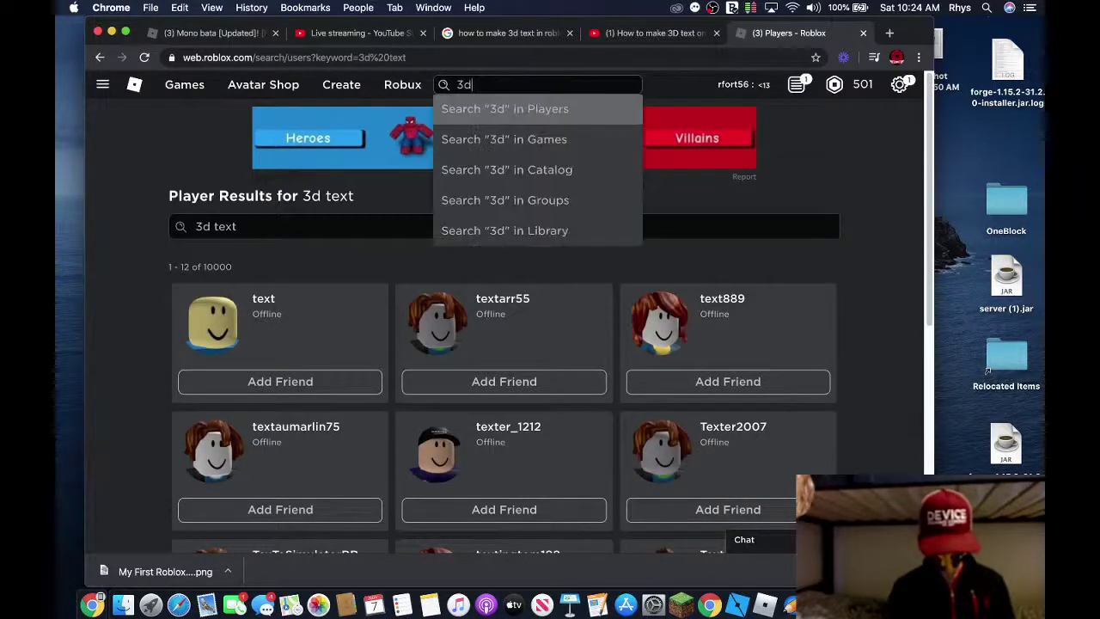
{"action": "type", "text": " trzt"}
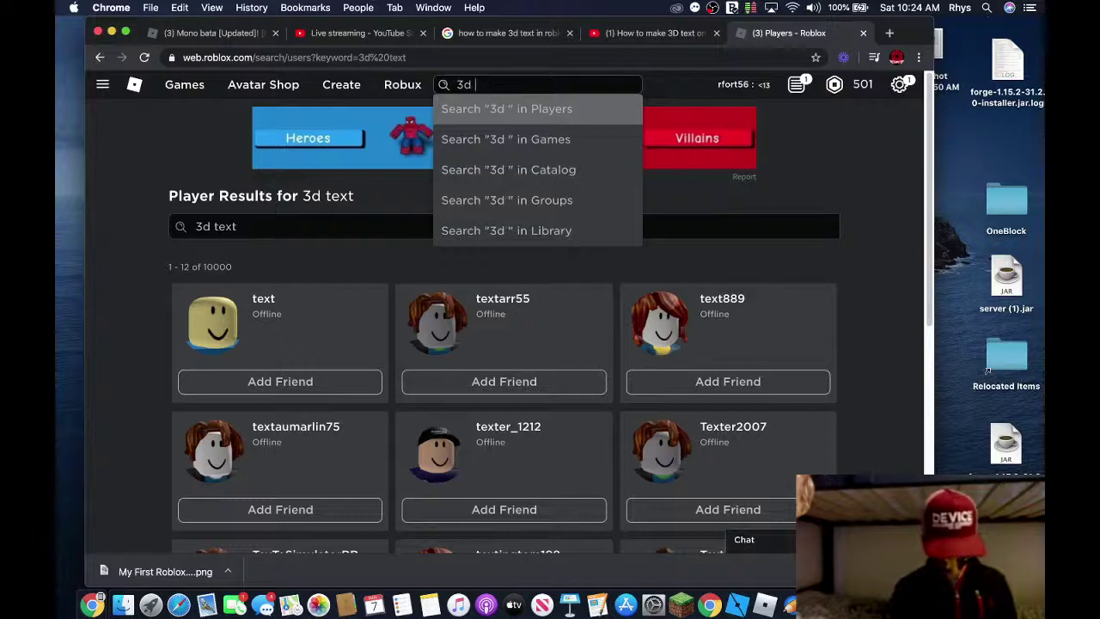
{"action": "key", "text": "BackSpace"}
{"action": "key", "text": "BackSpace"}
{"action": "key", "text": "BackSpace"}
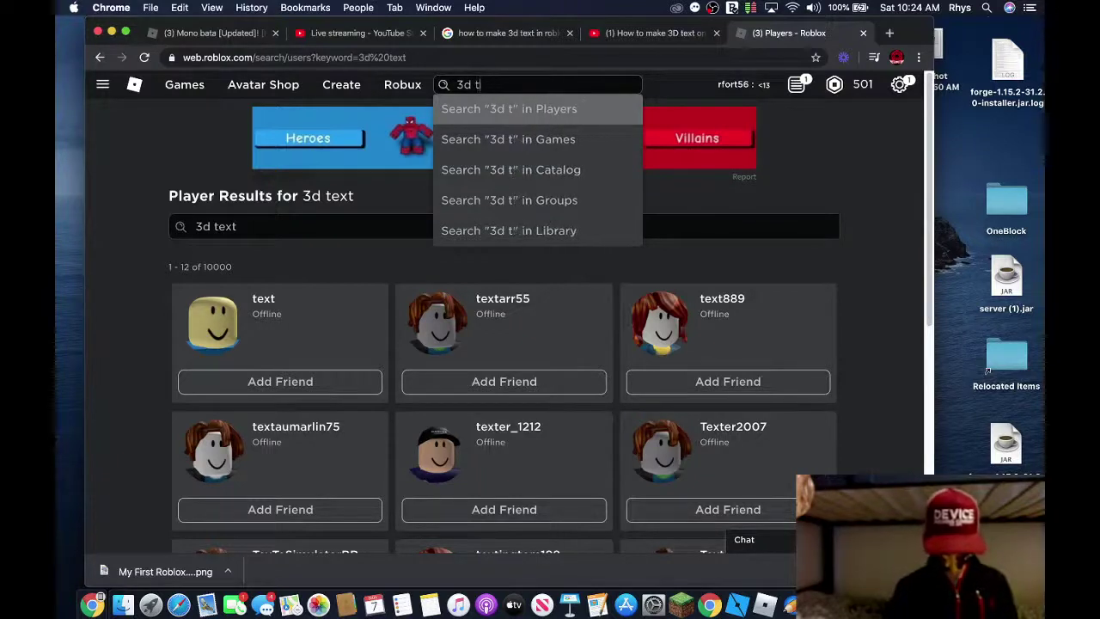
{"action": "type", "text": "ext"}
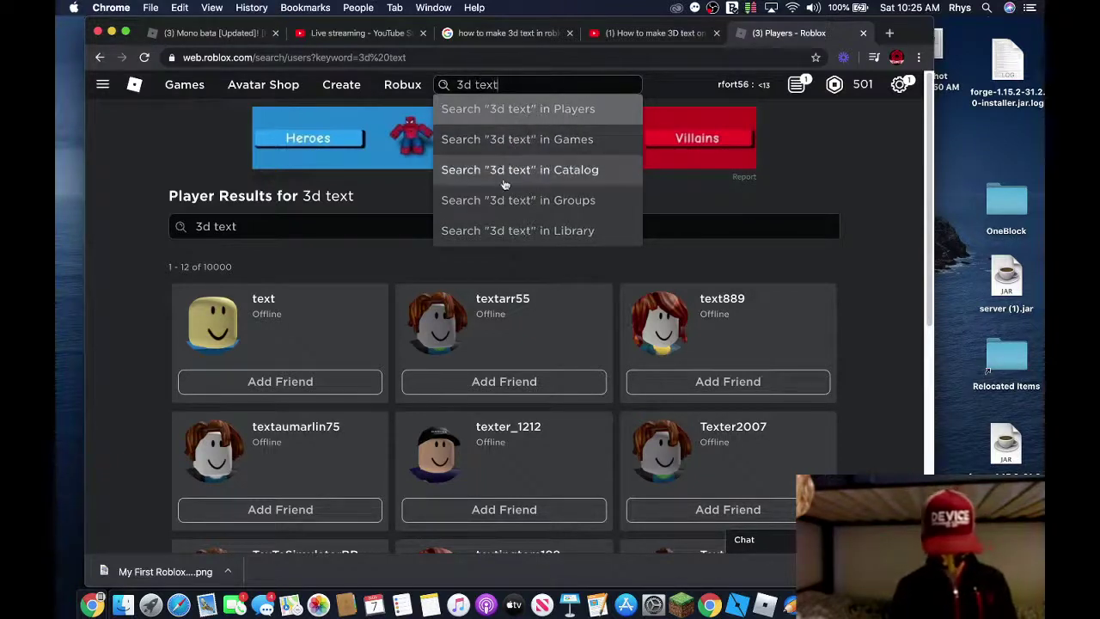
{"action": "left_click", "coordinate": [517, 232]}
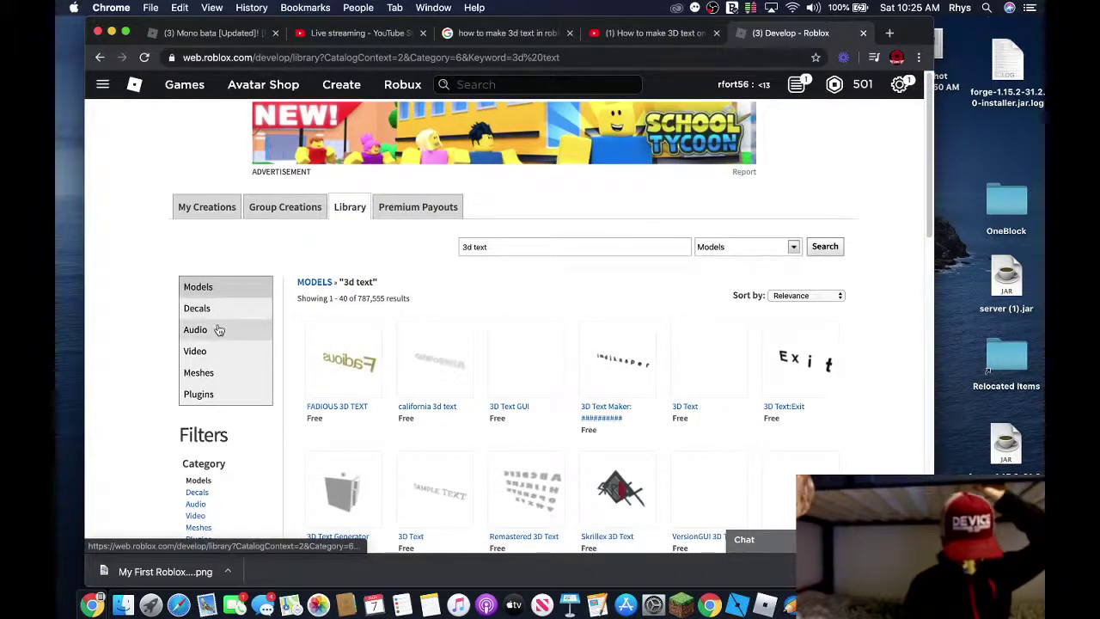
Limit the library to plugins and search them for "3d text"
{"action": "left_click", "coordinate": [210, 401]}
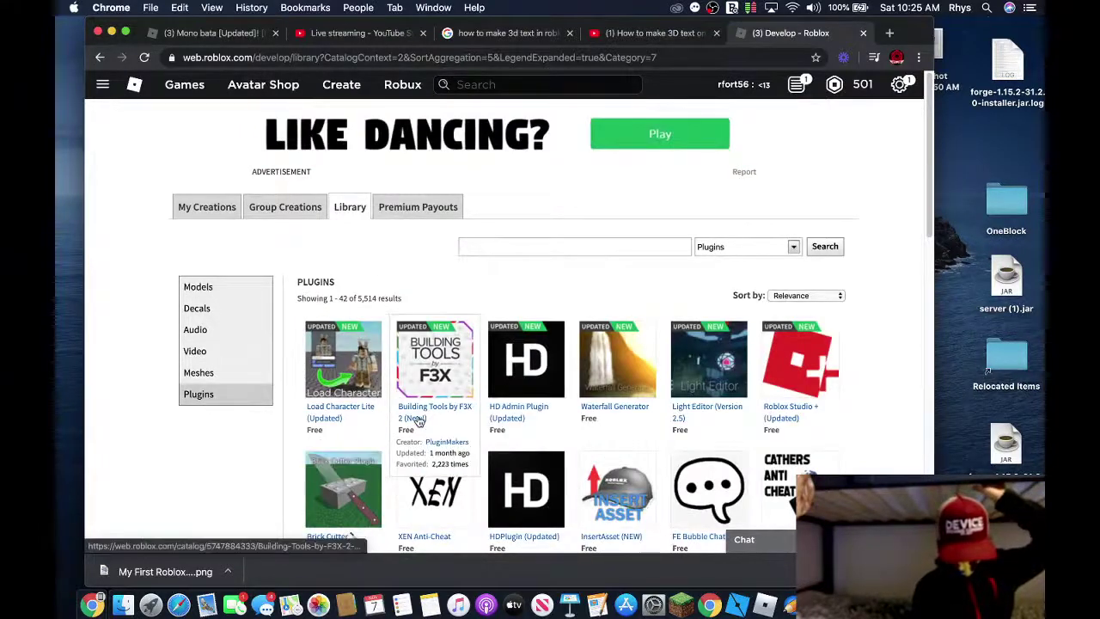
{"action": "scroll", "coordinate": [419, 417], "scroll_direction": "down", "scroll_amount": 1}
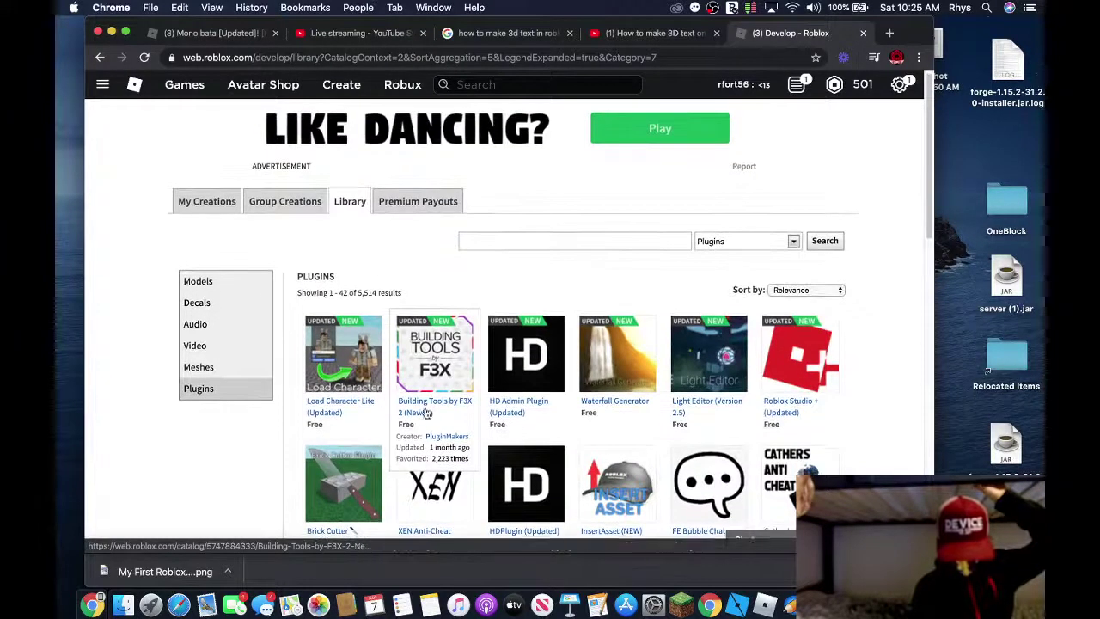
{"action": "left_click", "coordinate": [520, 240]}
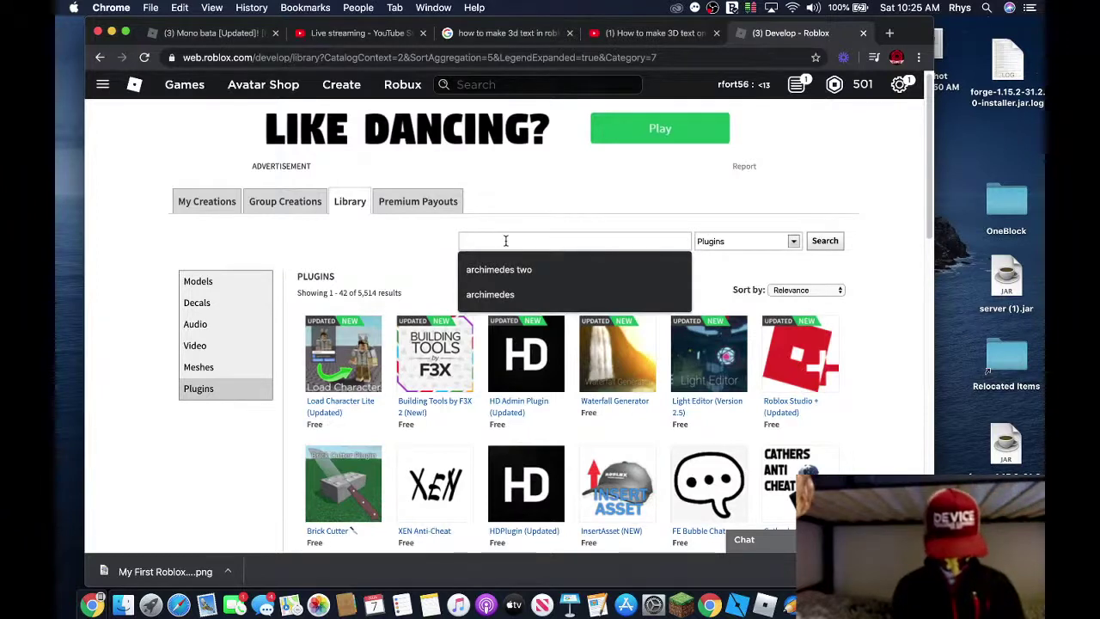
{"action": "type", "text": "3d text"}
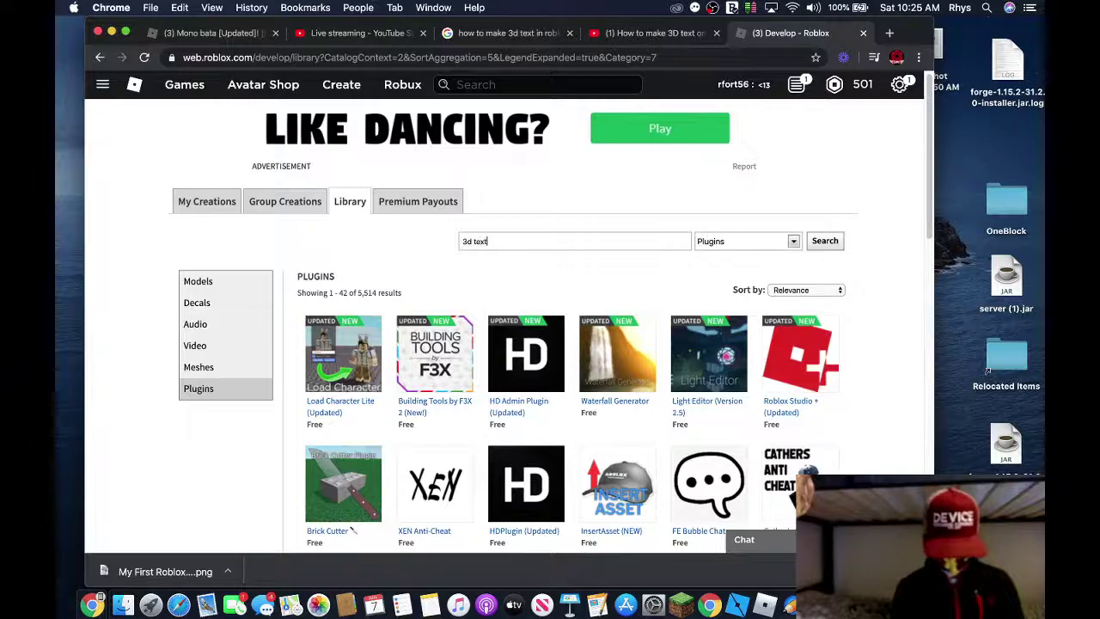
{"action": "key", "text": "Return"}
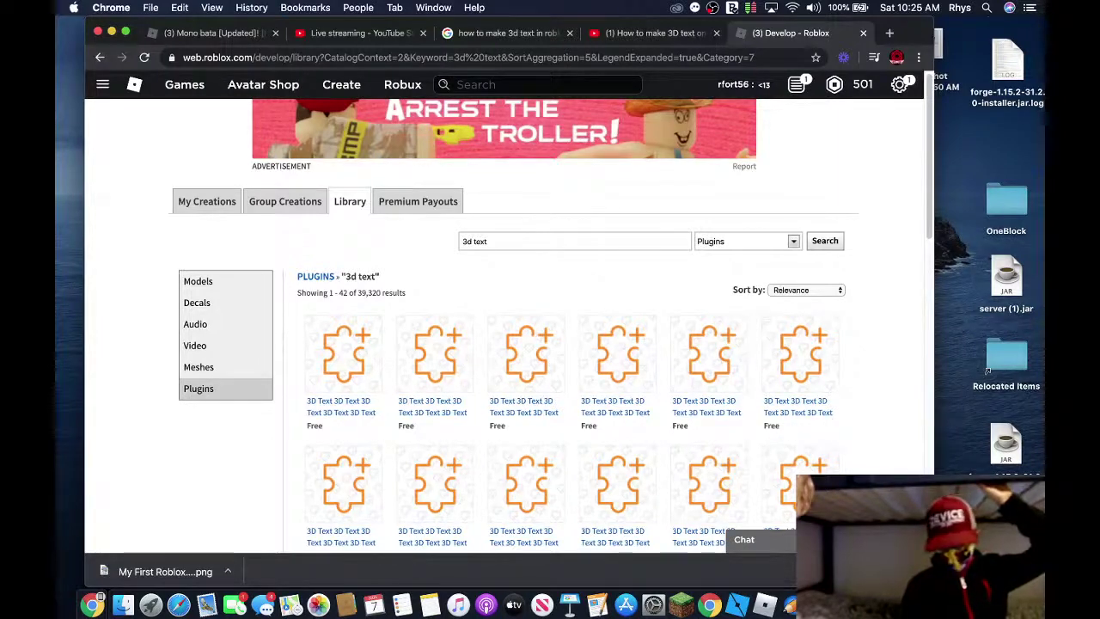
Search the library's plugins for "3d text maker" and mark the incoming message notifications as read
{"action": "left_click", "coordinate": [693, 35]}
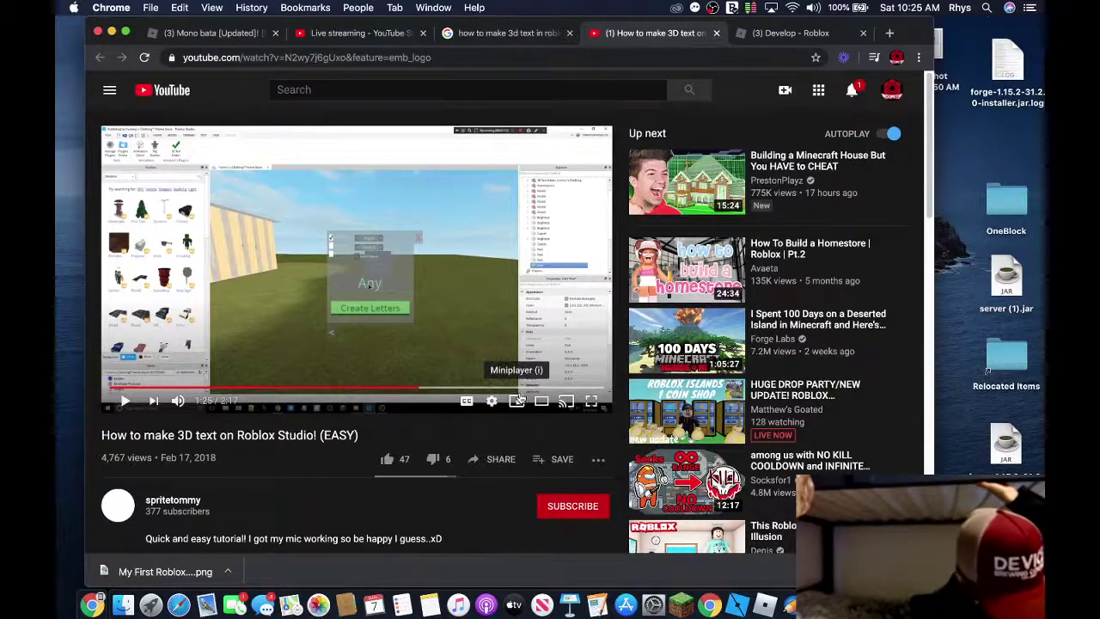
{"action": "left_click", "coordinate": [752, 36]}
{"action": "mouse_move", "coordinate": [1005, 47]}
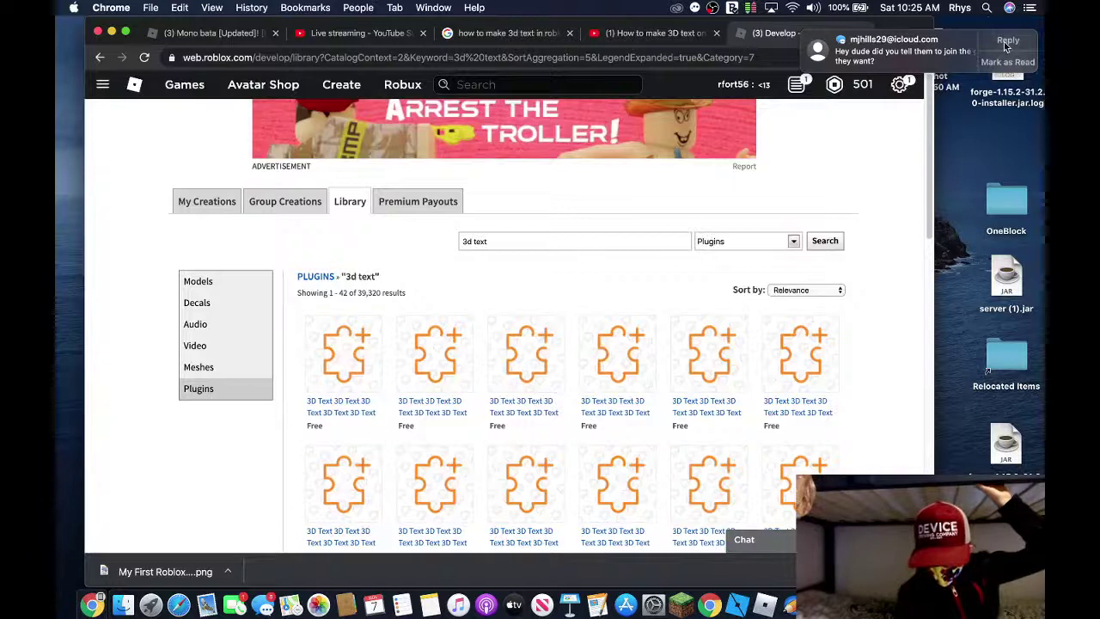
{"action": "left_click", "coordinate": [1020, 61]}
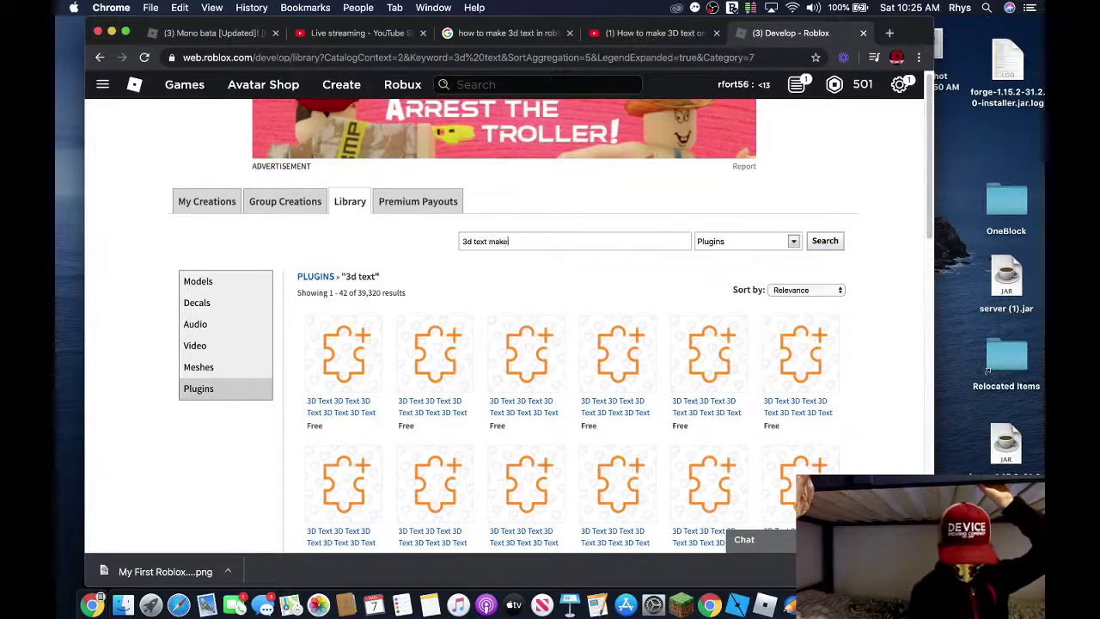
{"action": "key", "text": "Return"}
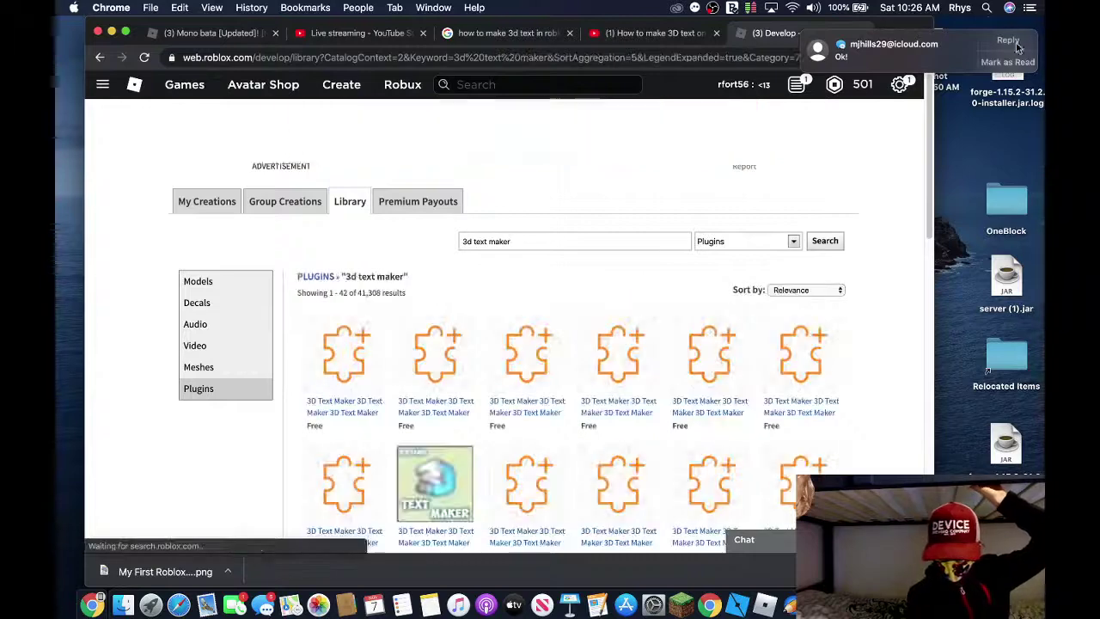
{"action": "left_click", "coordinate": [1007, 64]}
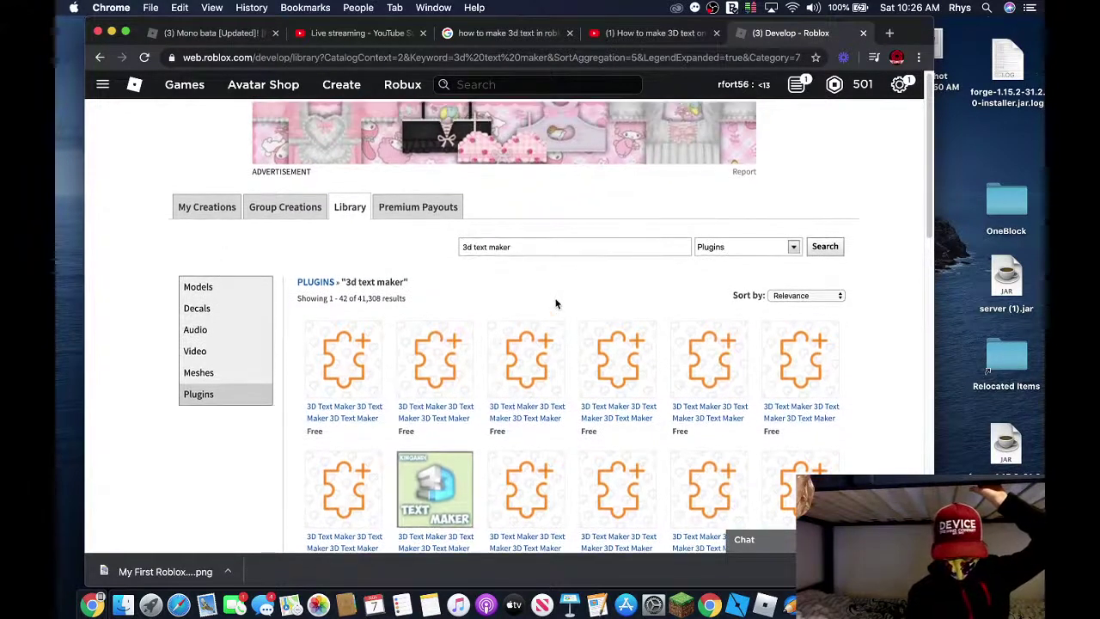
Look over the Mono bata game page's details and its list of management options
{"action": "left_click", "coordinate": [258, 32]}
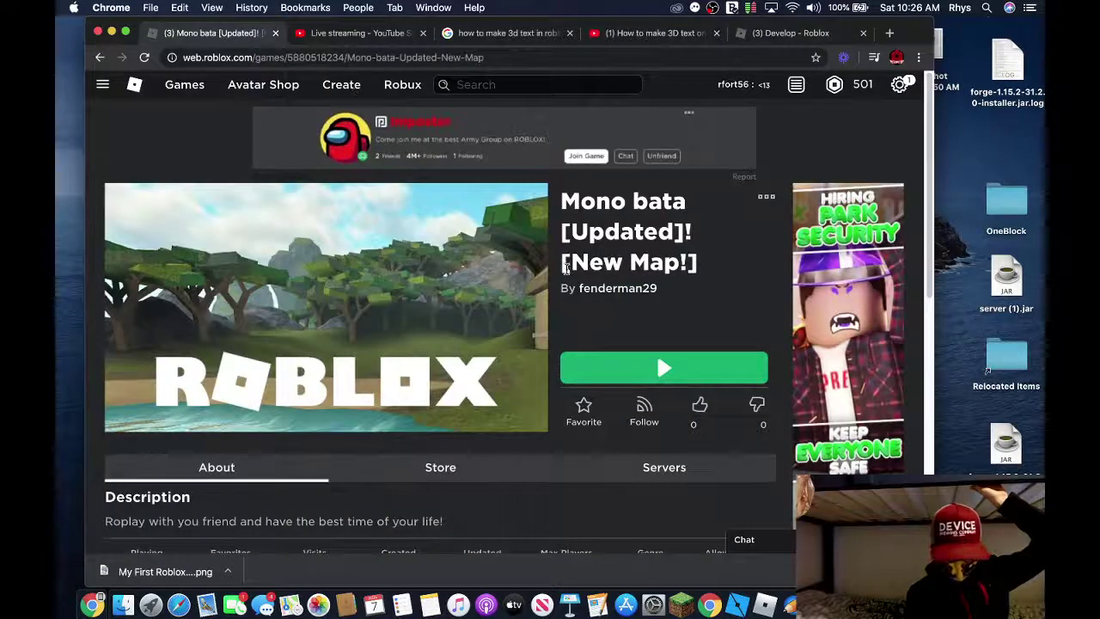
{"action": "scroll", "coordinate": [566, 269], "scroll_direction": "down", "scroll_amount": 5}
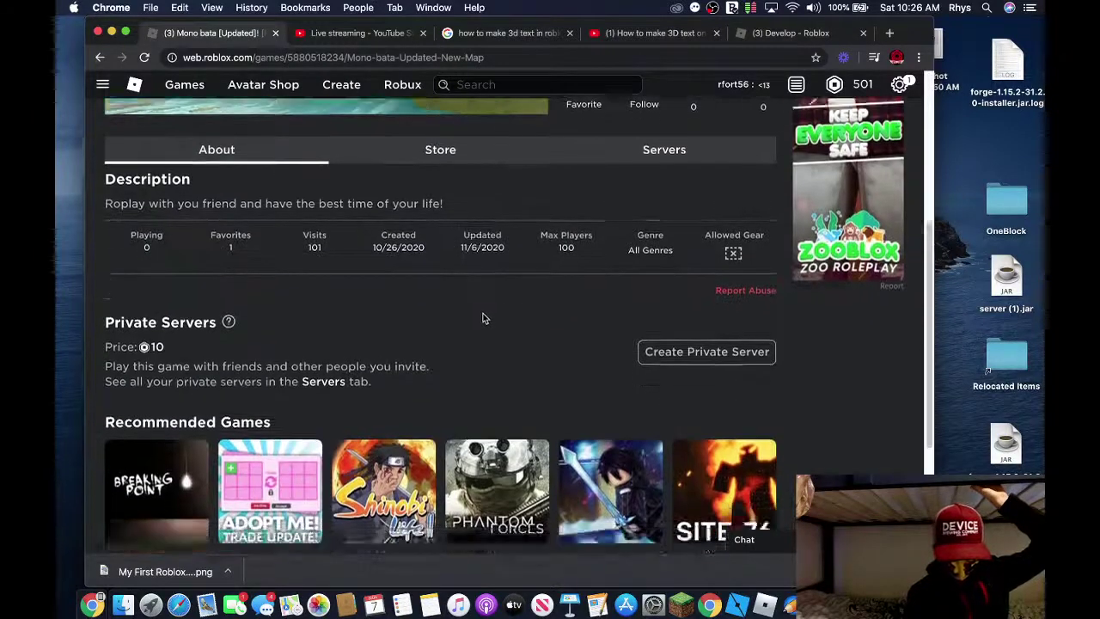
{"action": "scroll", "coordinate": [485, 310], "scroll_direction": "up", "scroll_amount": 5}
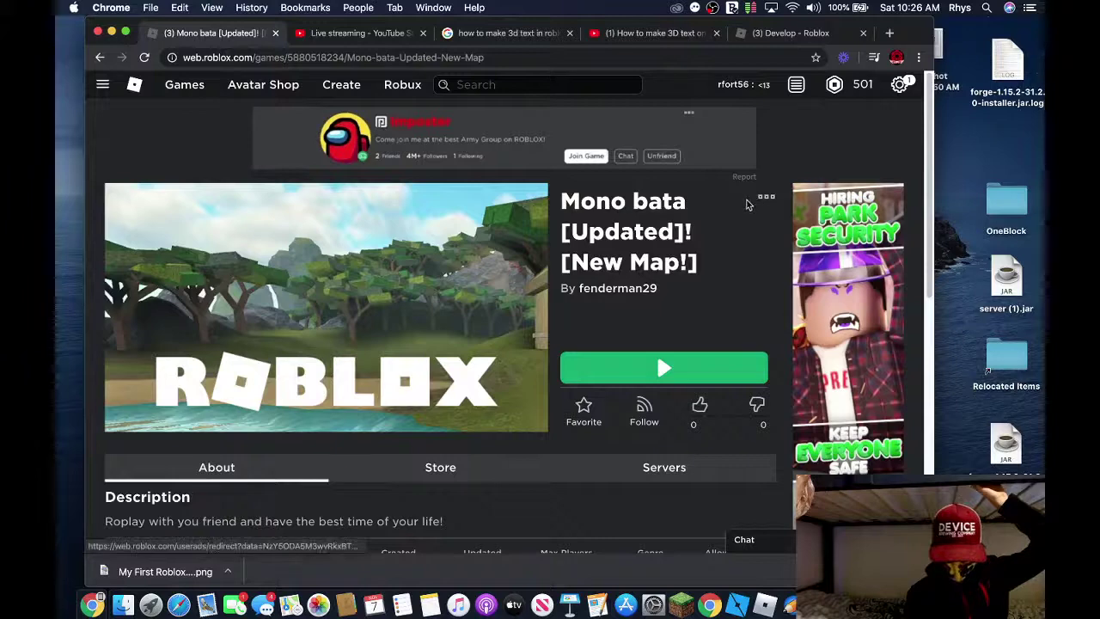
{"action": "left_click", "coordinate": [766, 197]}
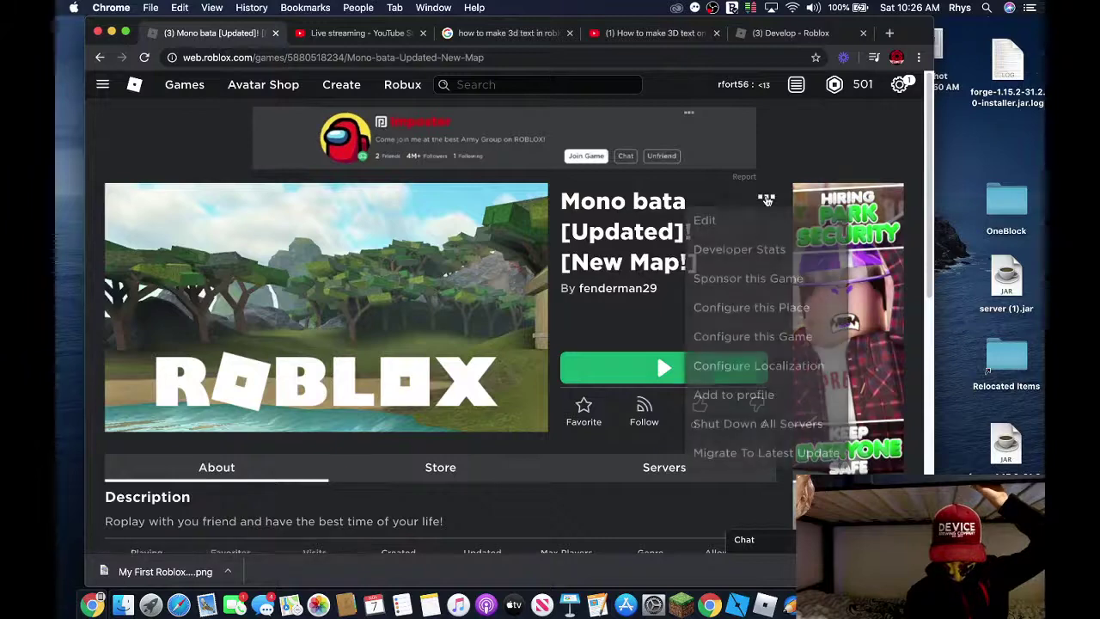
{"action": "left_click", "coordinate": [709, 191]}
{"action": "scroll", "coordinate": [683, 308], "scroll_direction": "down", "scroll_amount": 2}
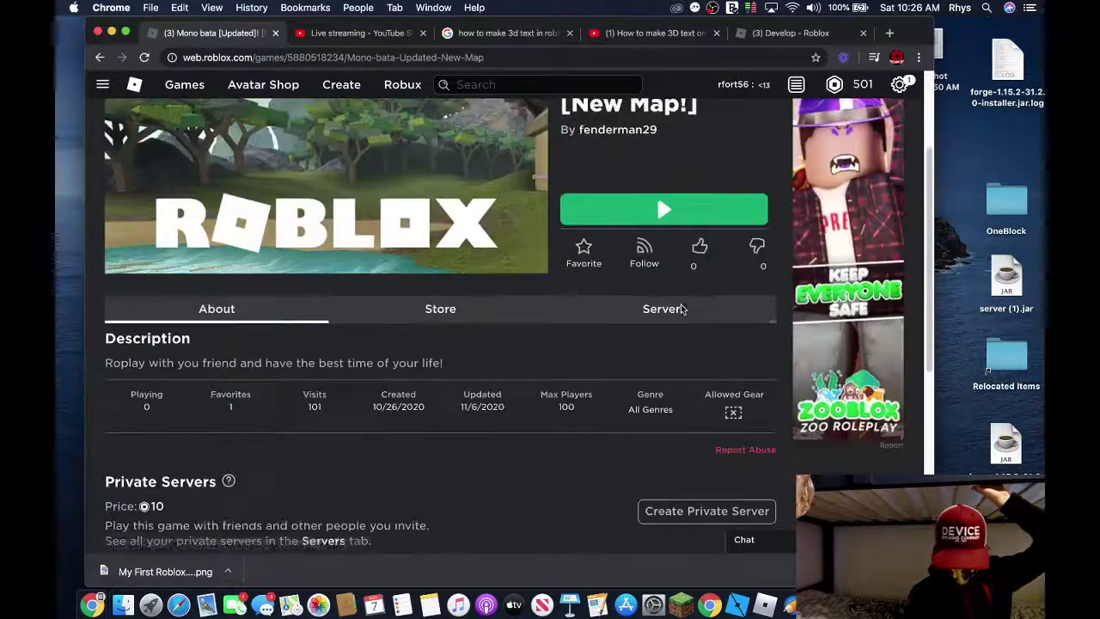
Try to give the Mono bata game a thumbs-up, and cancel the email verification request
{"action": "left_click", "coordinate": [699, 247]}
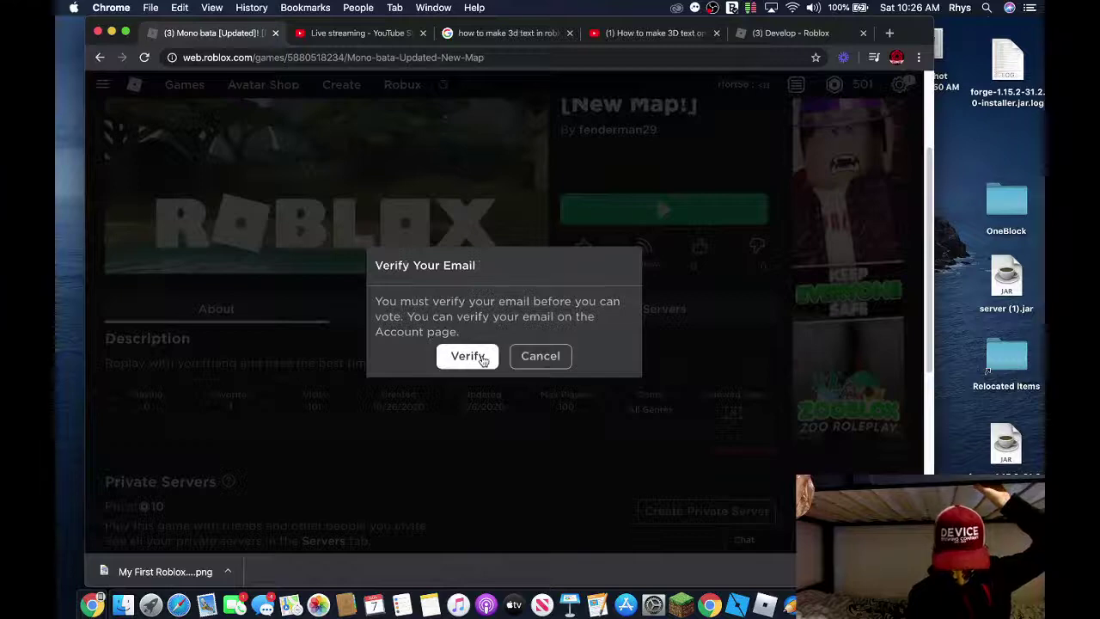
{"action": "left_click", "coordinate": [538, 357]}
{"action": "scroll", "coordinate": [584, 322], "scroll_direction": "down", "scroll_amount": 2}
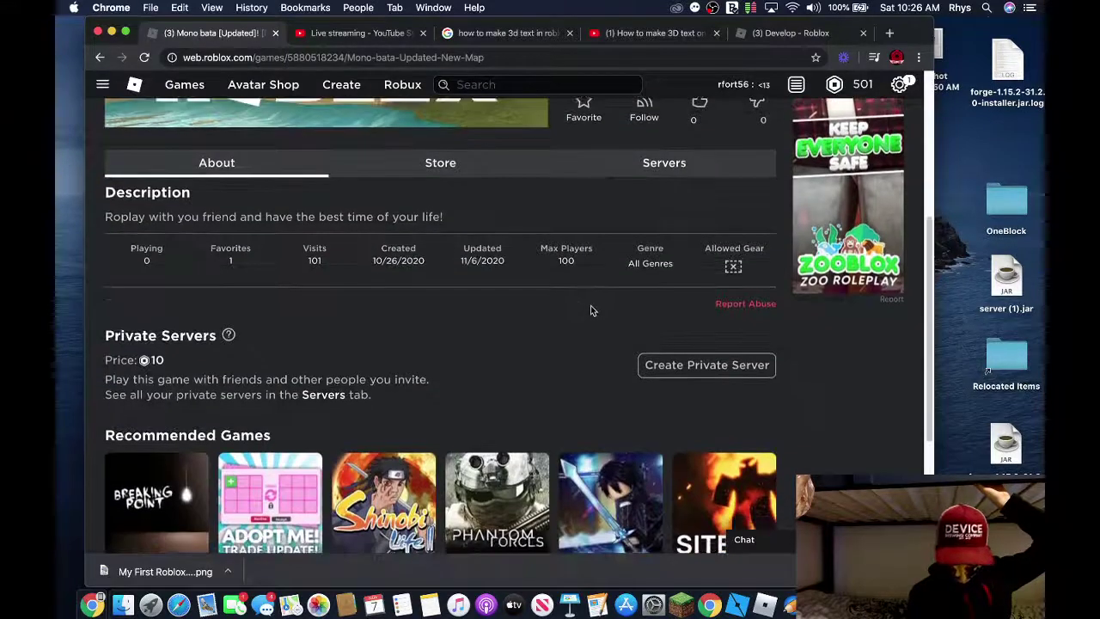
{"action": "scroll", "coordinate": [584, 311], "scroll_direction": "up", "scroll_amount": 4}
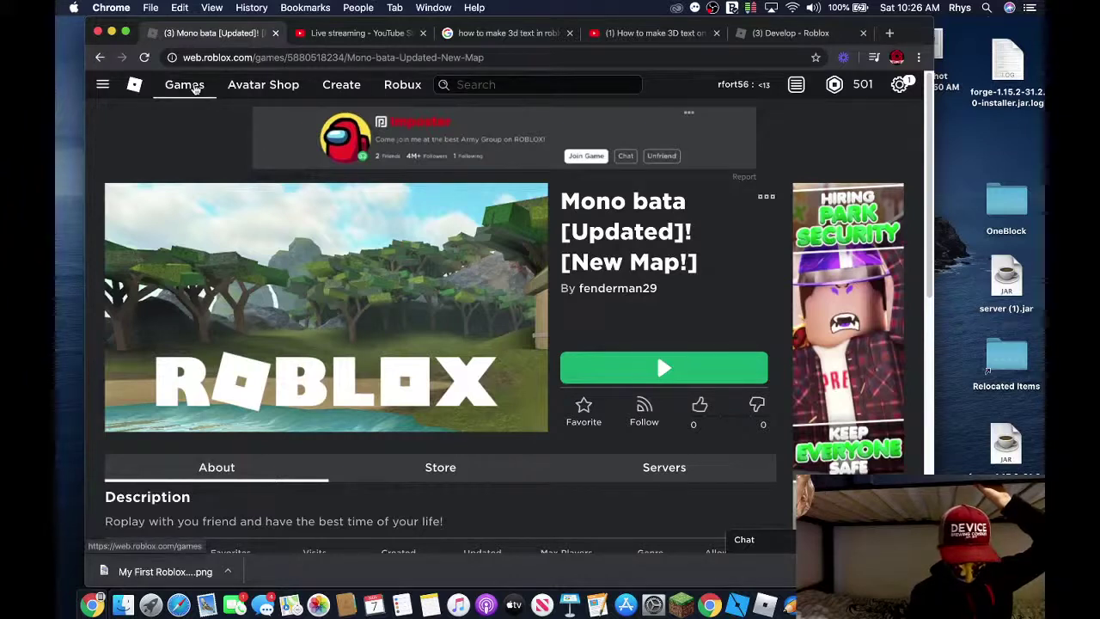
Show the full Roblox friends list and open the profile of the Mono bata game's creator
{"action": "left_click", "coordinate": [189, 86]}
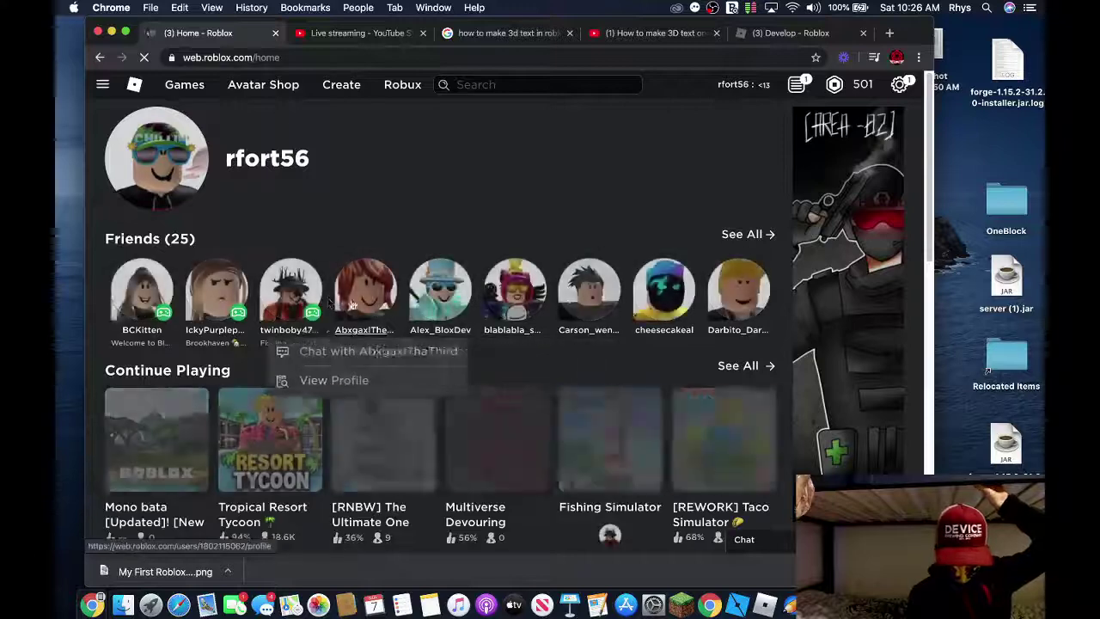
{"action": "mouse_move", "coordinate": [688, 263]}
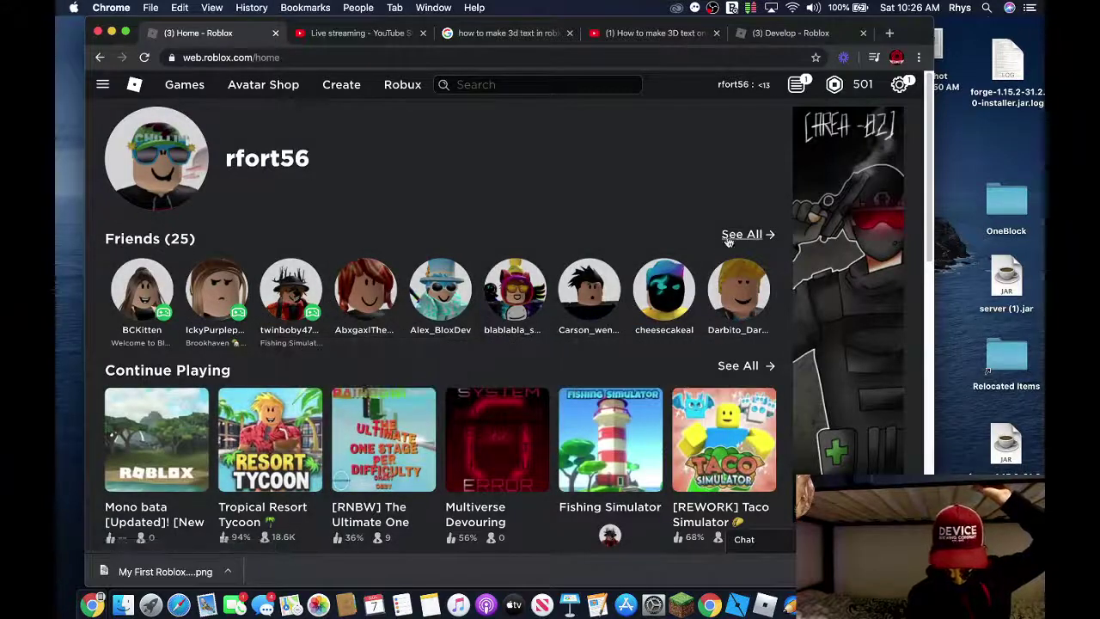
{"action": "left_click", "coordinate": [745, 234]}
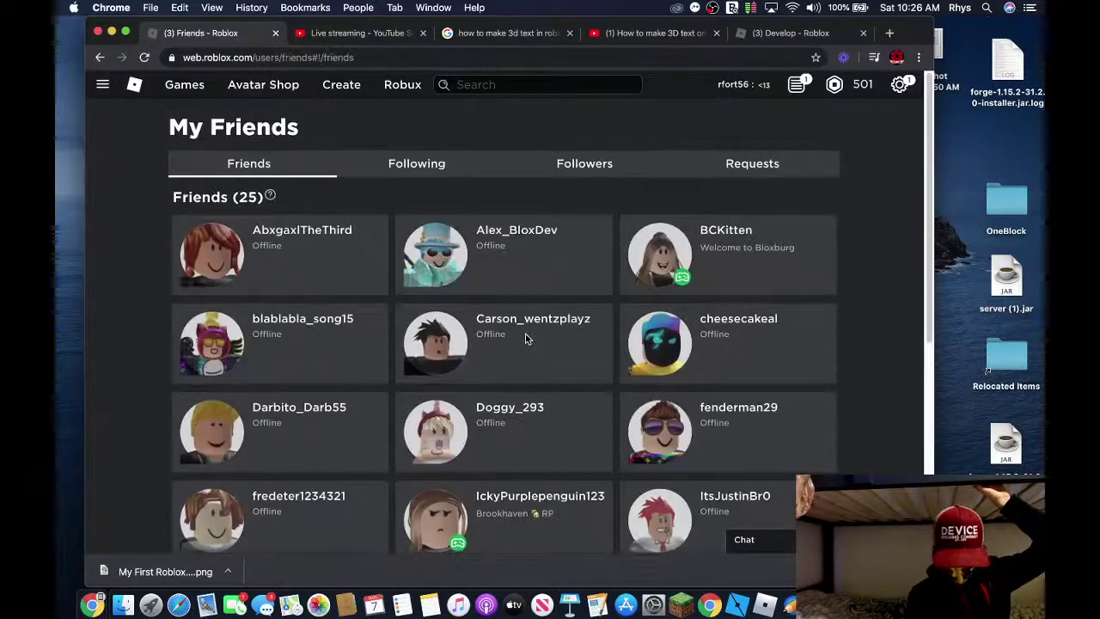
{"action": "scroll", "coordinate": [527, 339], "scroll_direction": "down", "scroll_amount": 1}
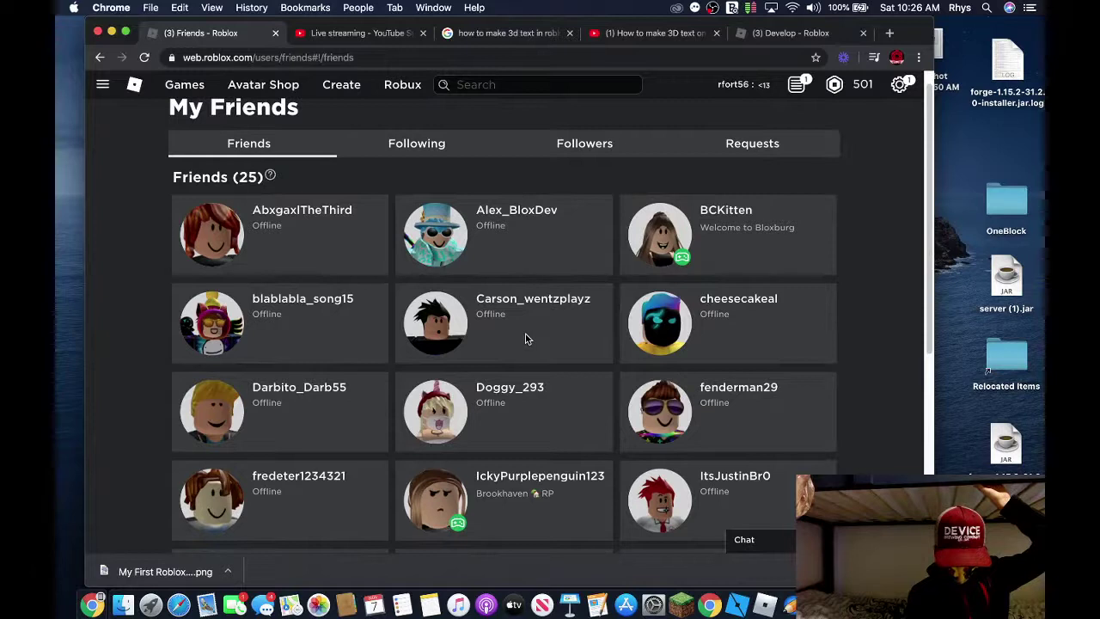
{"action": "left_click", "coordinate": [719, 400]}
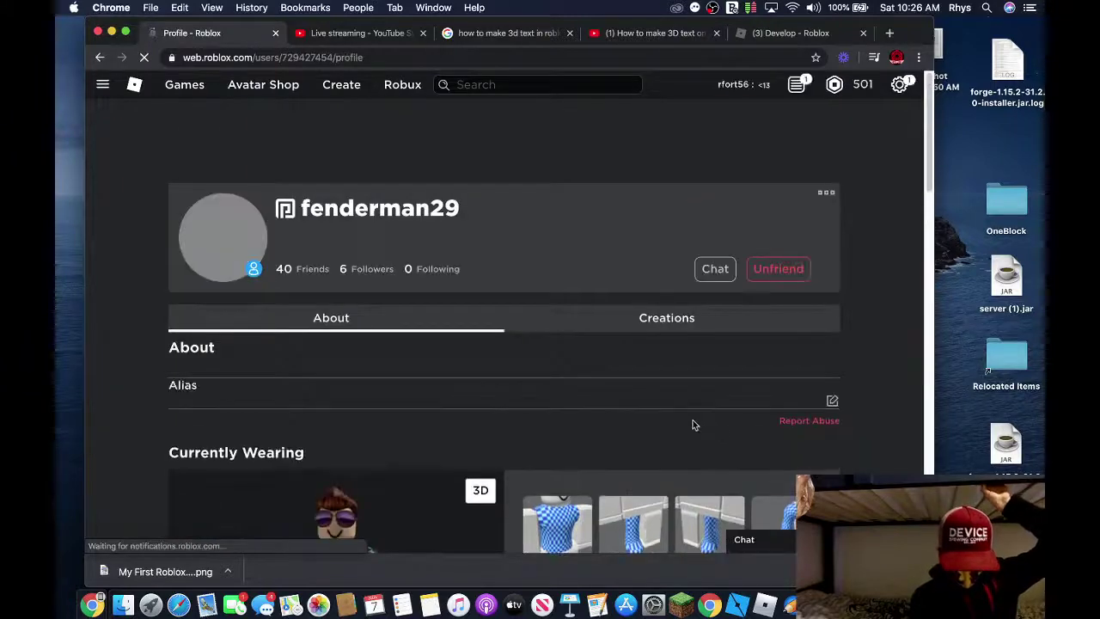
Find the Mono Bata [New Map] group on the creator's profile and open its page
{"action": "scroll", "coordinate": [693, 422], "scroll_direction": "down", "scroll_amount": 3}
{"action": "scroll", "coordinate": [693, 422], "scroll_direction": "up", "scroll_amount": 1}
{"action": "scroll", "coordinate": [693, 422], "scroll_direction": "down", "scroll_amount": 1}
{"action": "scroll", "coordinate": [696, 418], "scroll_direction": "down", "scroll_amount": 7}
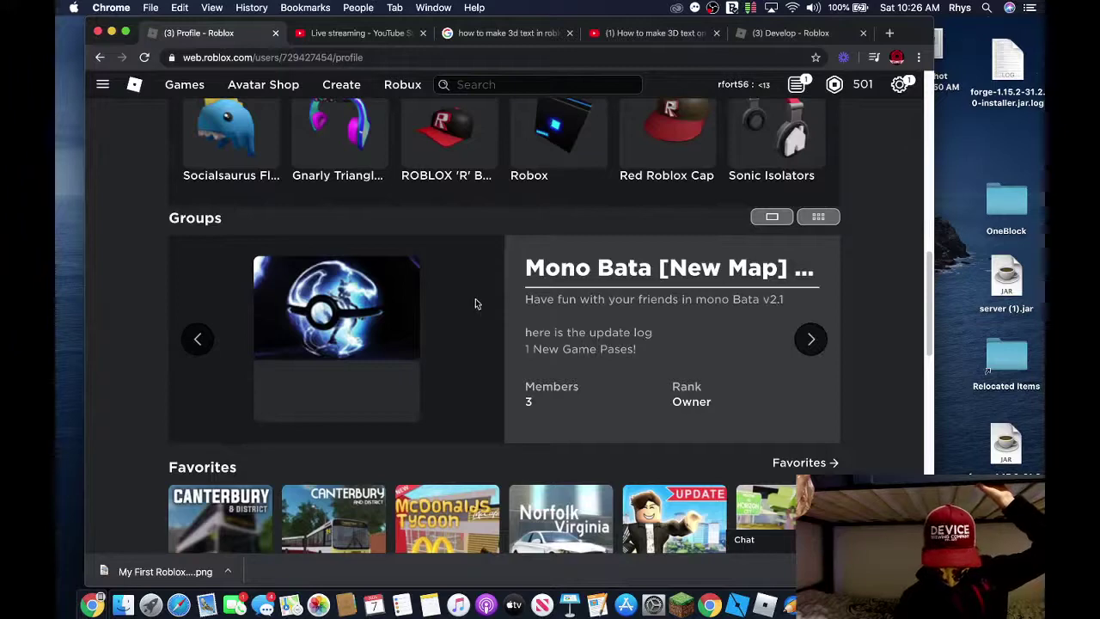
{"action": "left_click", "coordinate": [397, 309]}
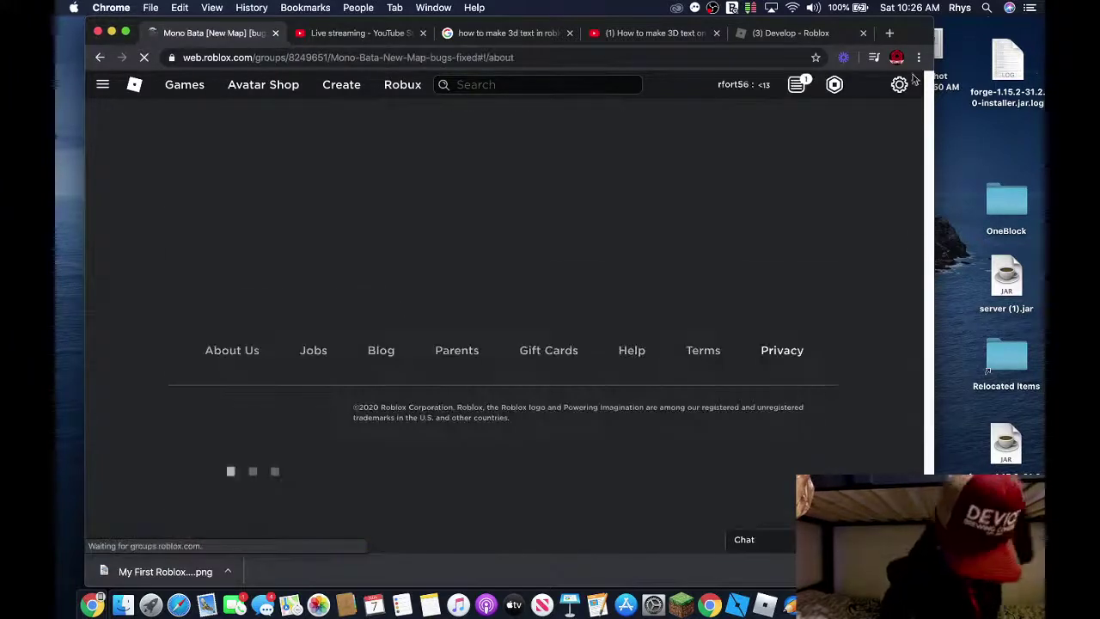
Copy the Mono Bata group page's link, post it in the YouTube Studio live chat, and return to the Roblox plugin results
{"action": "left_click", "coordinate": [554, 61]}
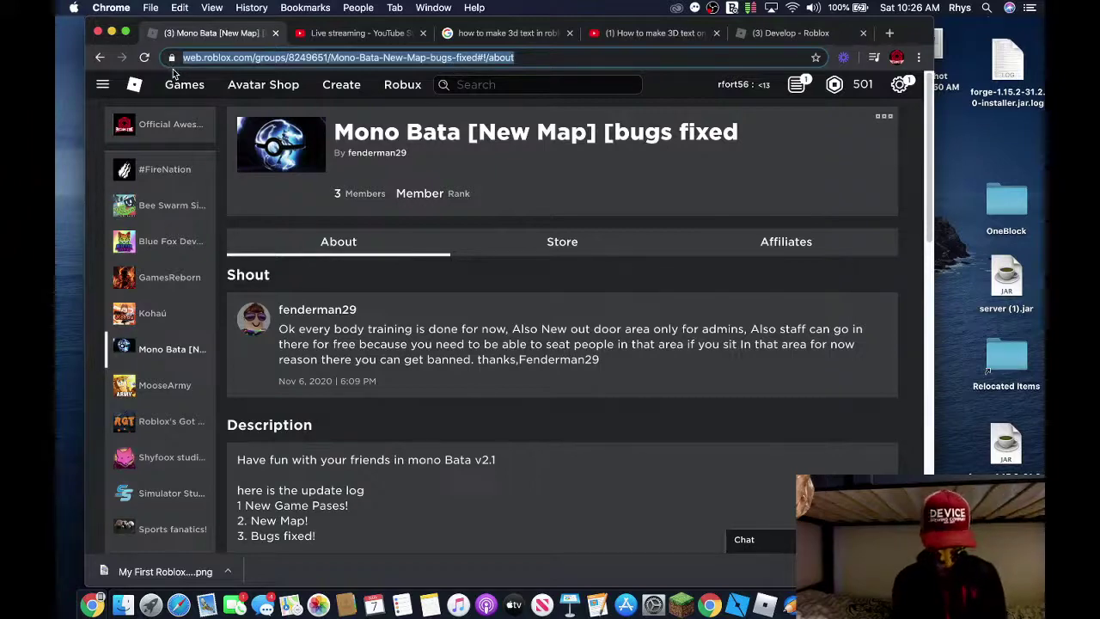
{"action": "left_click", "coordinate": [694, 32]}
{"action": "left_click", "coordinate": [378, 33]}
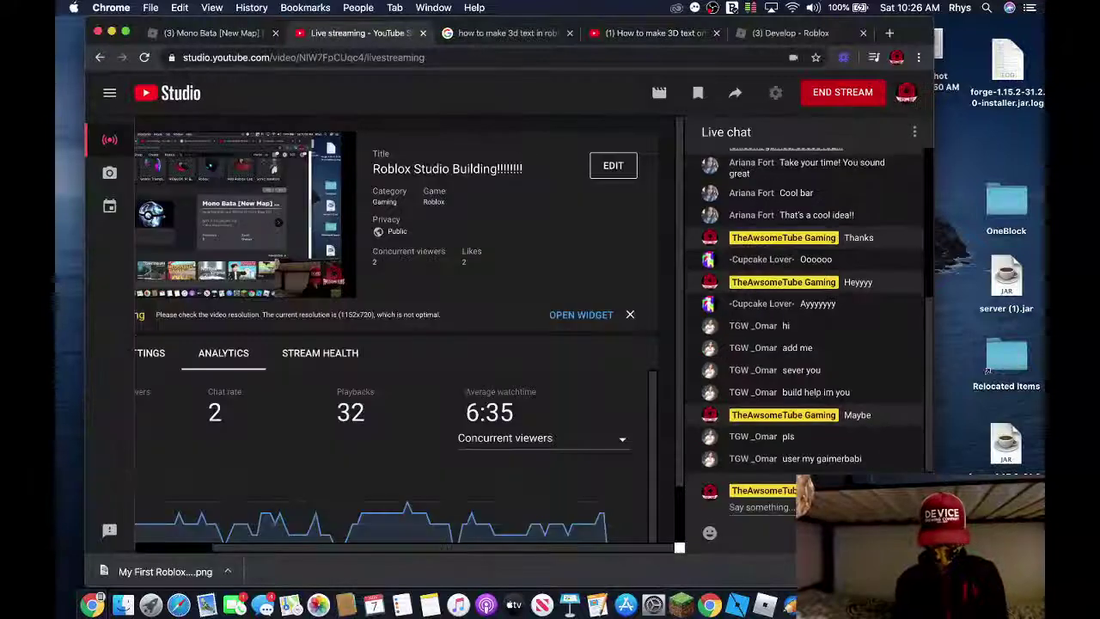
{"action": "key", "text": "super+v"}
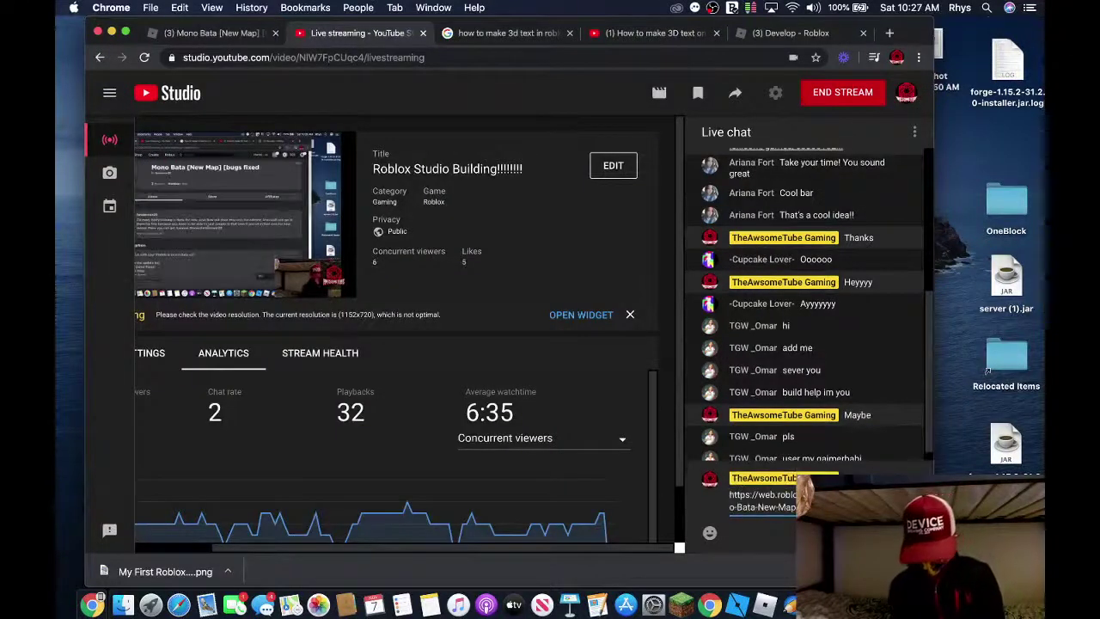
{"action": "key", "text": "Return"}
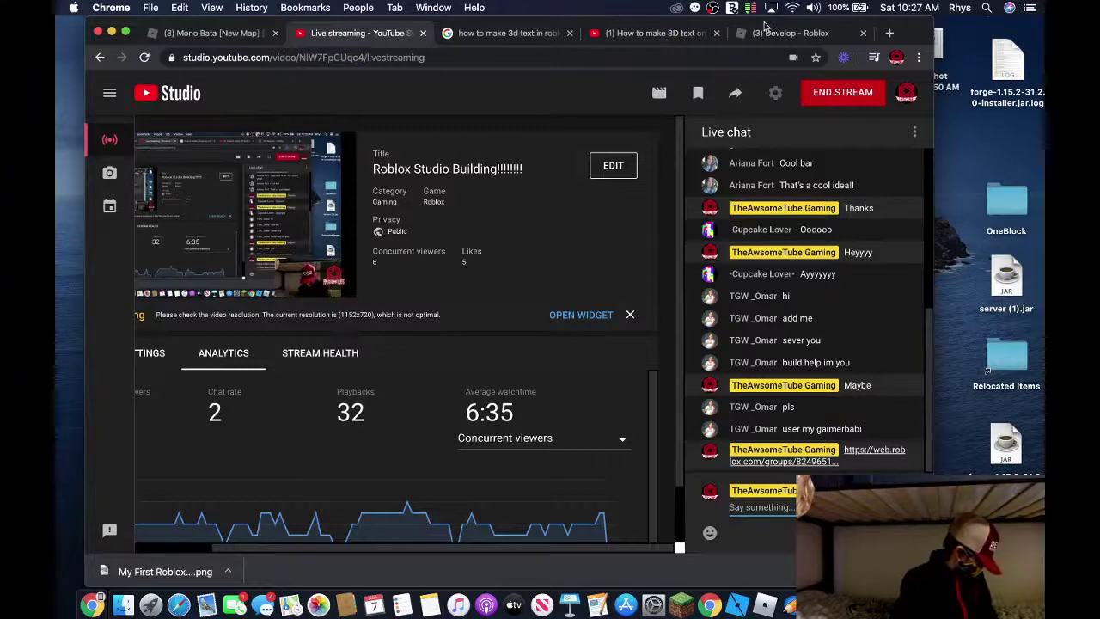
{"action": "left_click", "coordinate": [793, 36]}
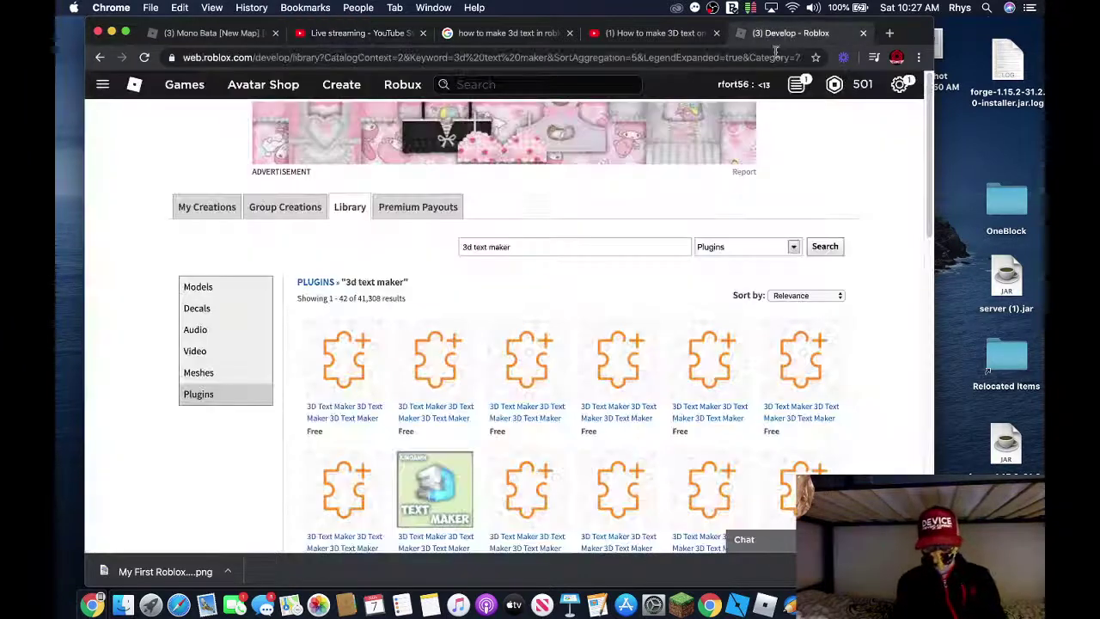
Mark the incoming message notification as read and look over the 3D text maker plugin results
{"action": "mouse_move", "coordinate": [847, 59]}
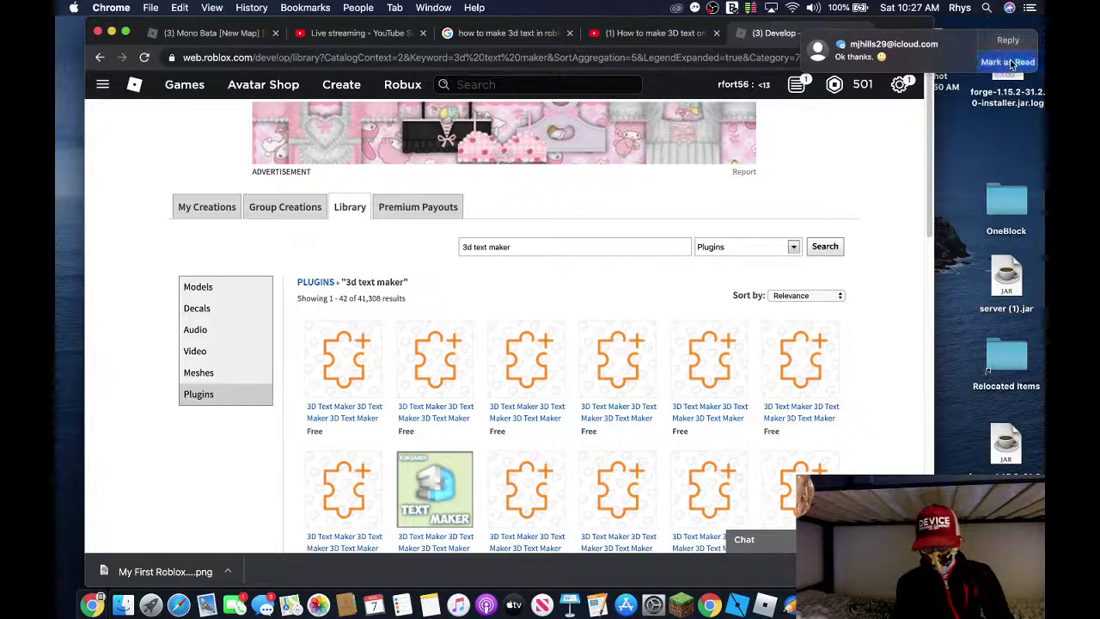
{"action": "left_click", "coordinate": [1012, 62]}
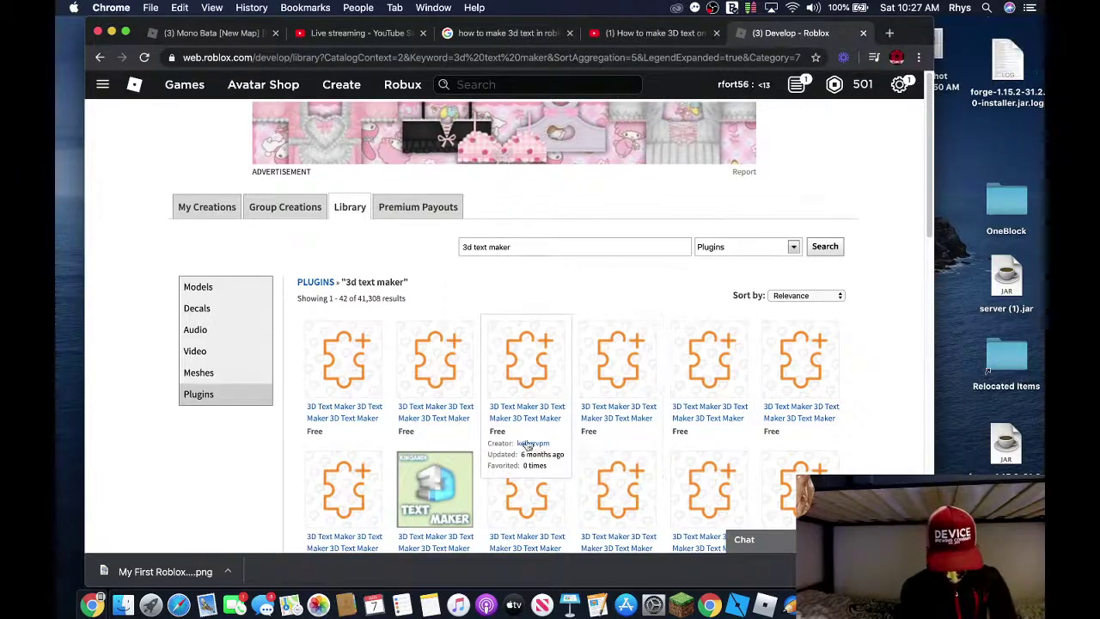
{"action": "scroll", "coordinate": [460, 464], "scroll_direction": "down", "scroll_amount": 2}
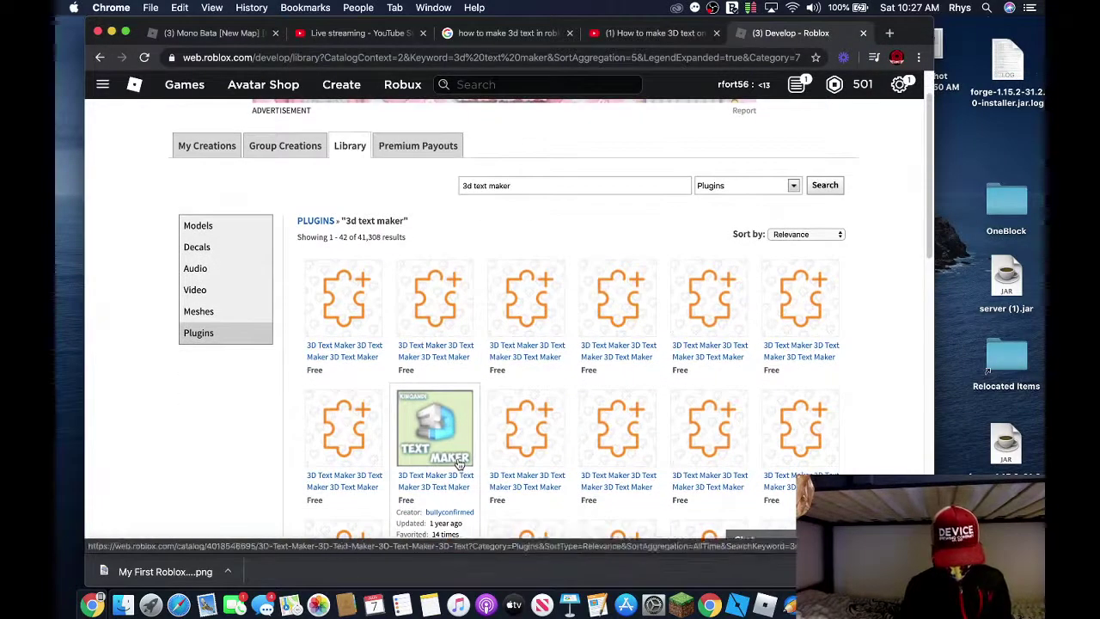
{"action": "scroll", "coordinate": [460, 465], "scroll_direction": "up", "scroll_amount": 2}
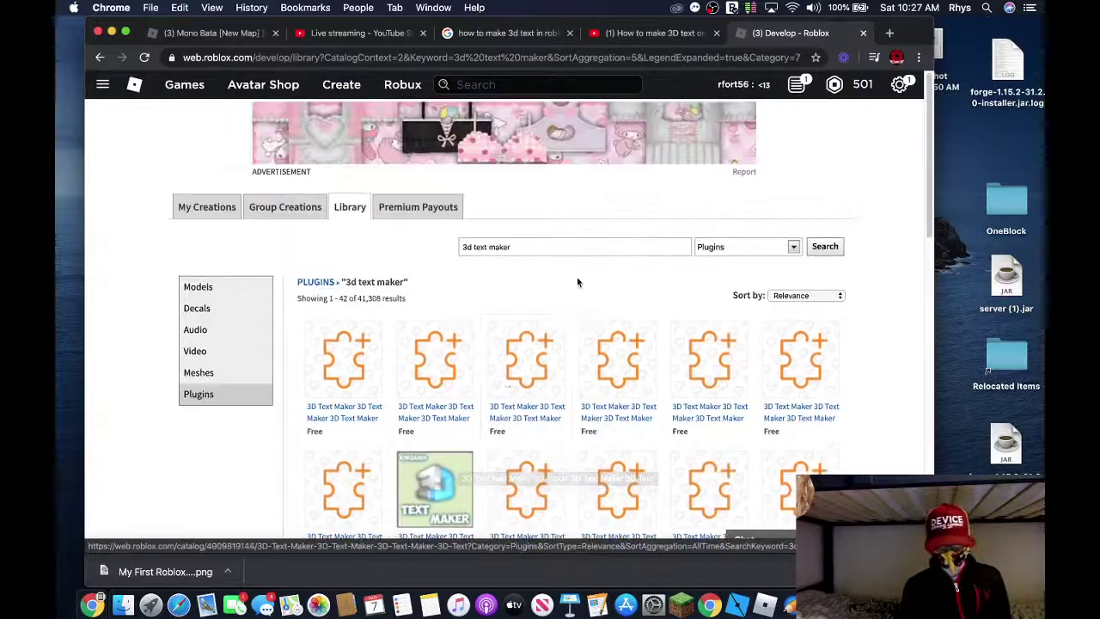
Play a few more seconds of the 3D text tutorial on YouTube and check the plugin author's name in full screen
{"action": "left_click", "coordinate": [645, 32]}
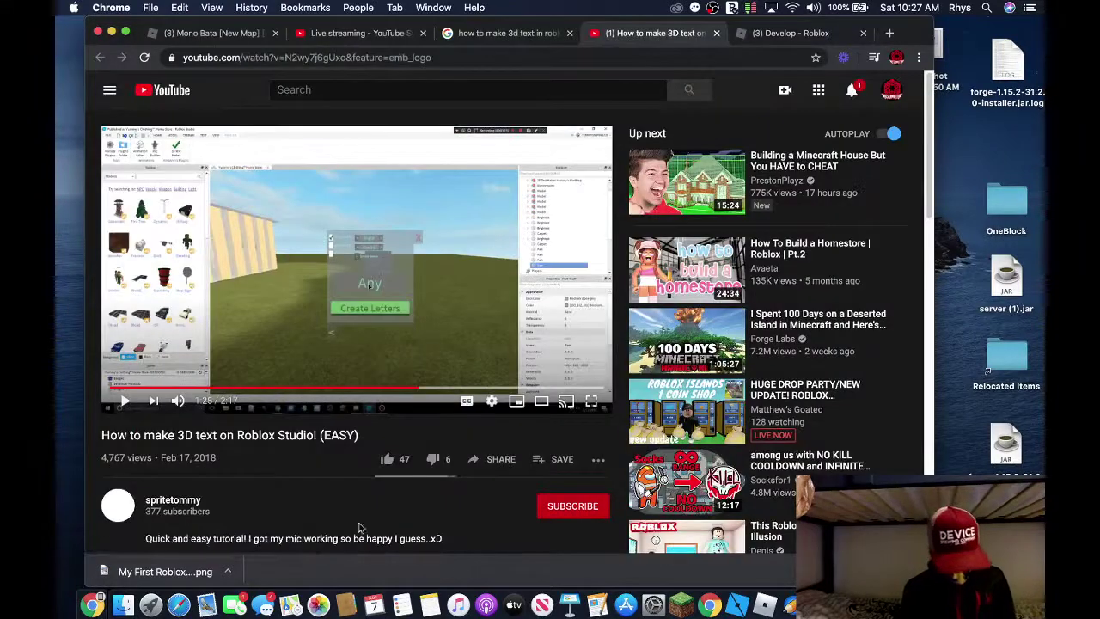
{"action": "key", "text": "space"}
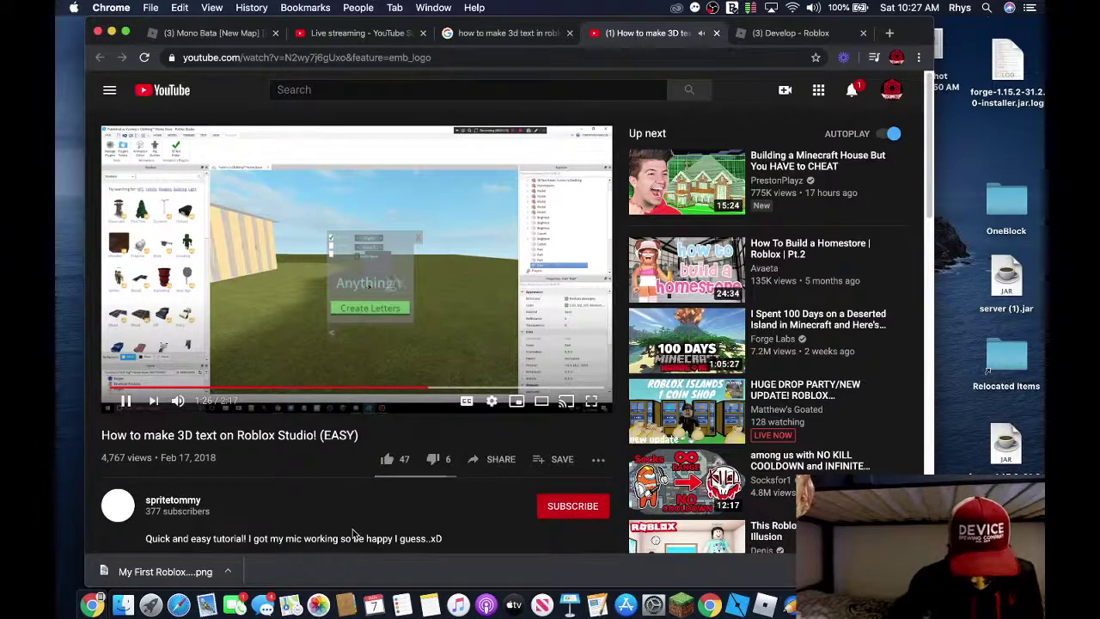
{"action": "key", "text": "space"}
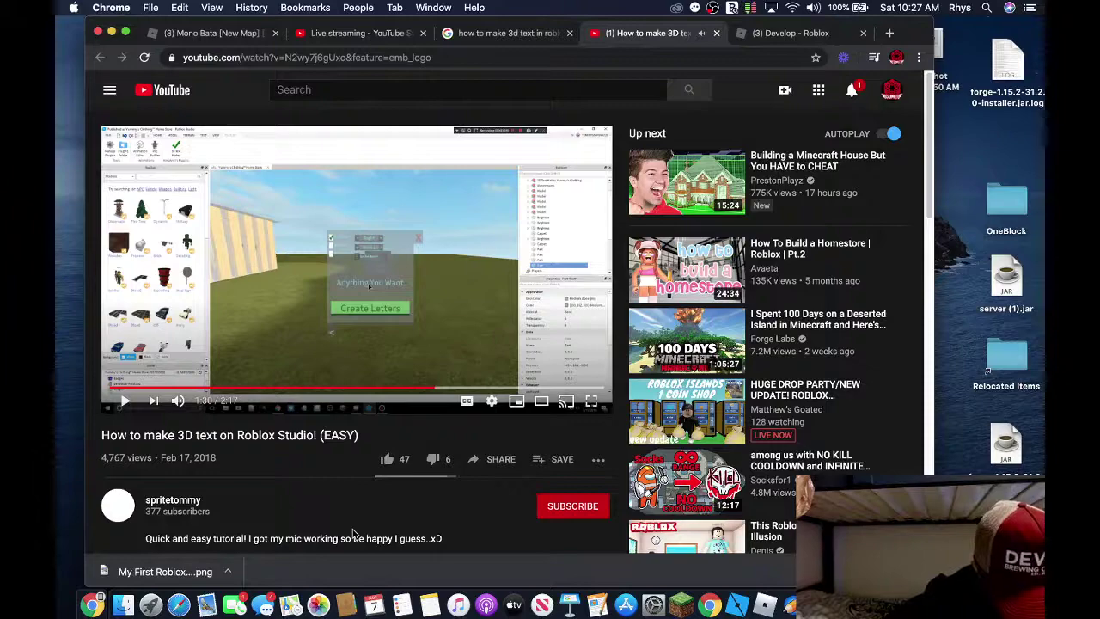
{"action": "left_click", "coordinate": [591, 401]}
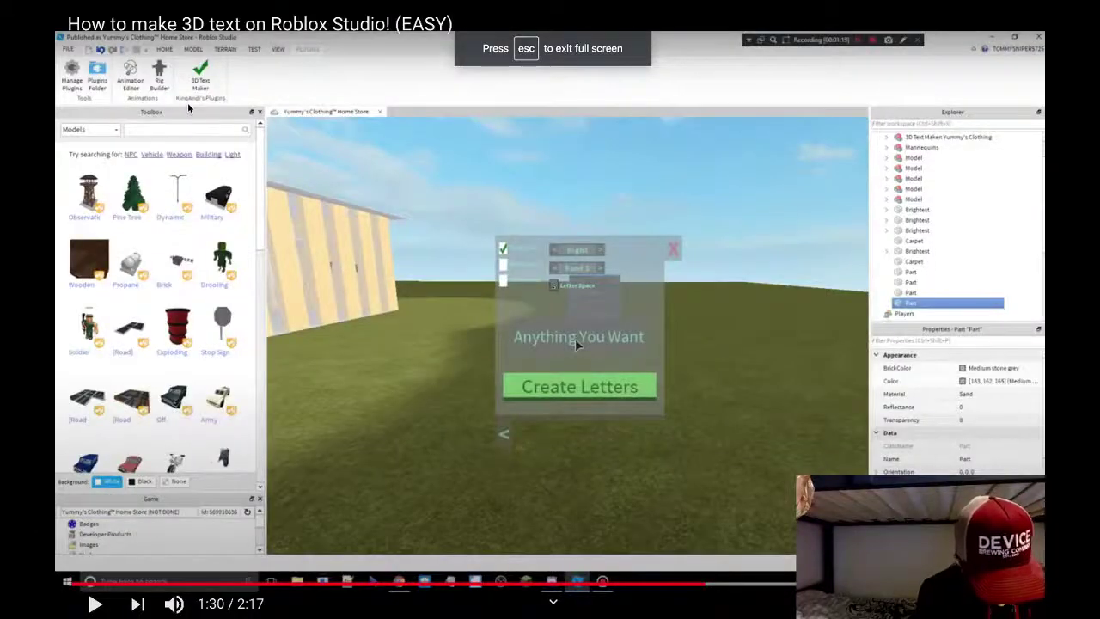
{"action": "key", "text": "Escape"}
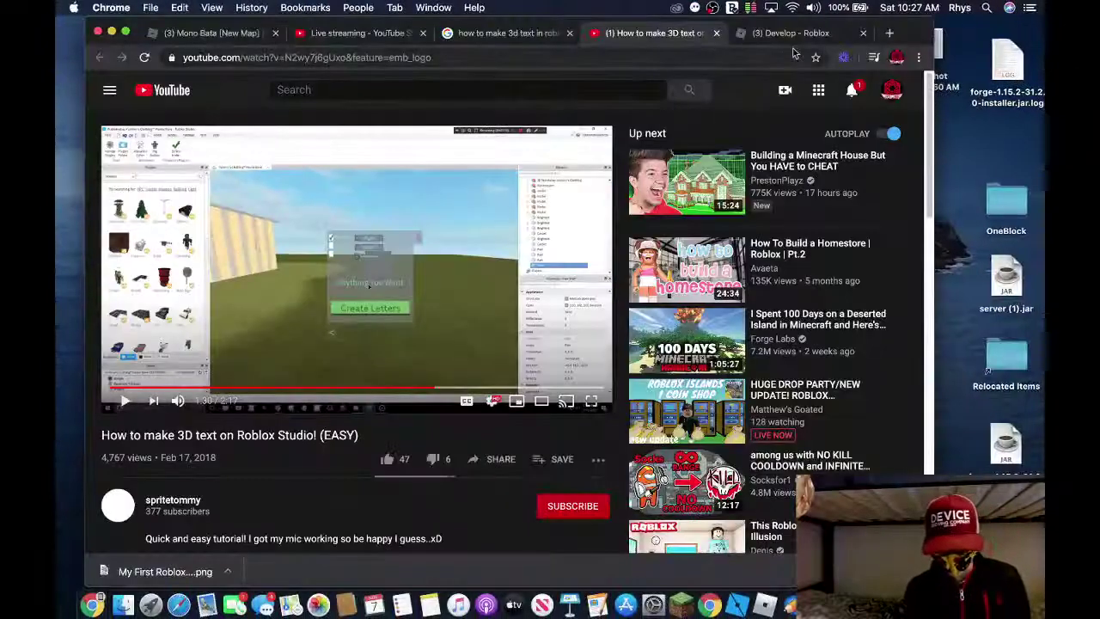
Search the Roblox plugin library for "kingQandi's plugins"
{"action": "left_click", "coordinate": [786, 33]}
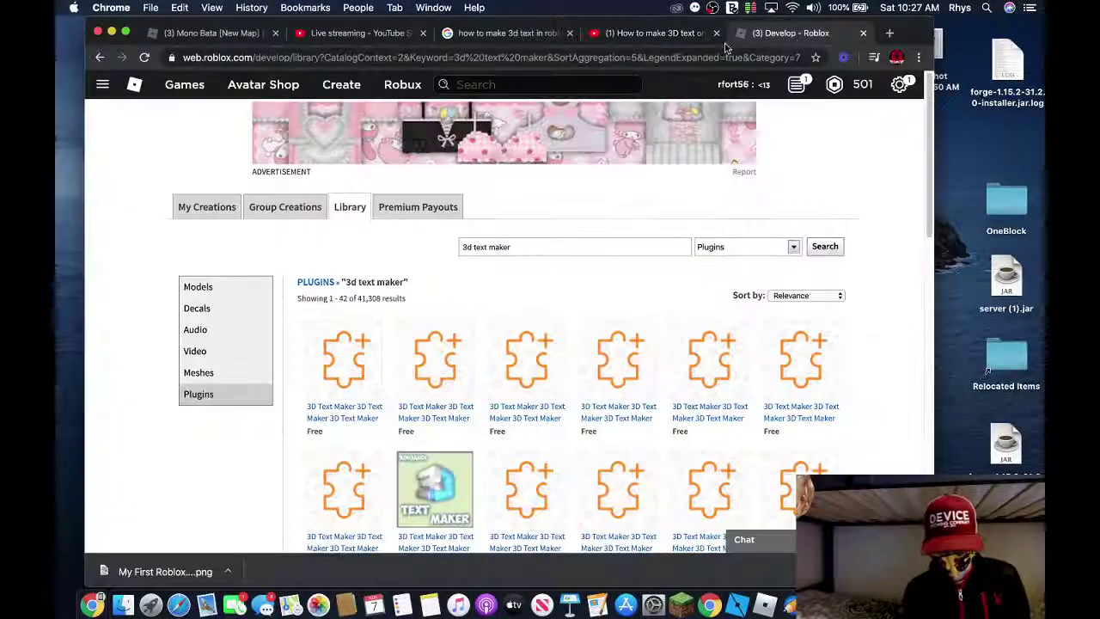
{"action": "left_click_drag", "start_coordinate": [576, 244], "coordinate": [419, 240]}
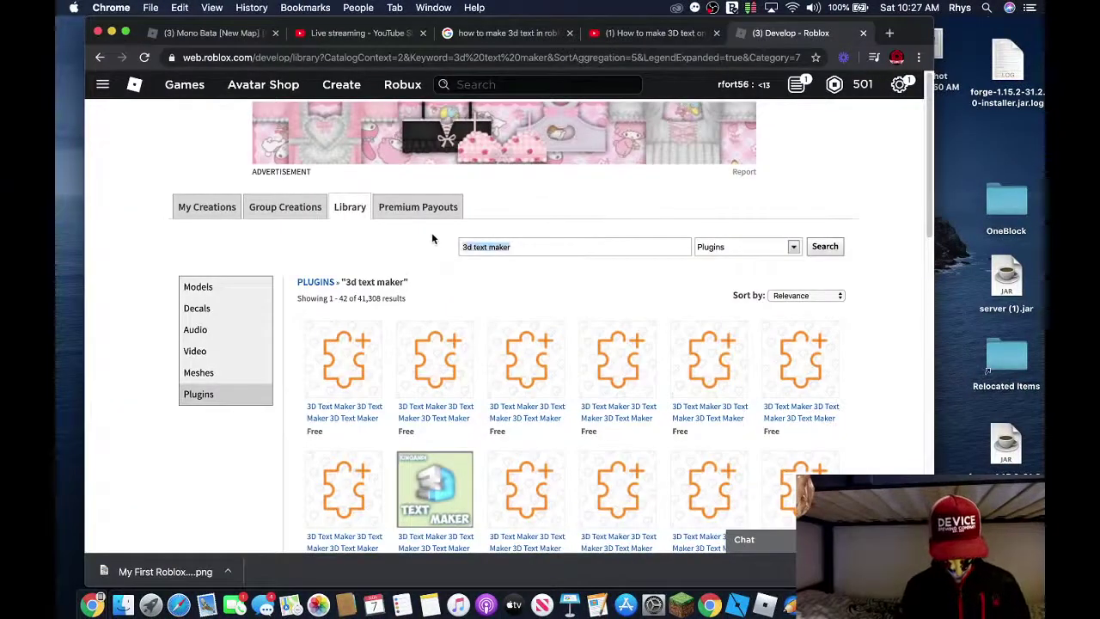
{"action": "type", "text": "kingQandi's"}
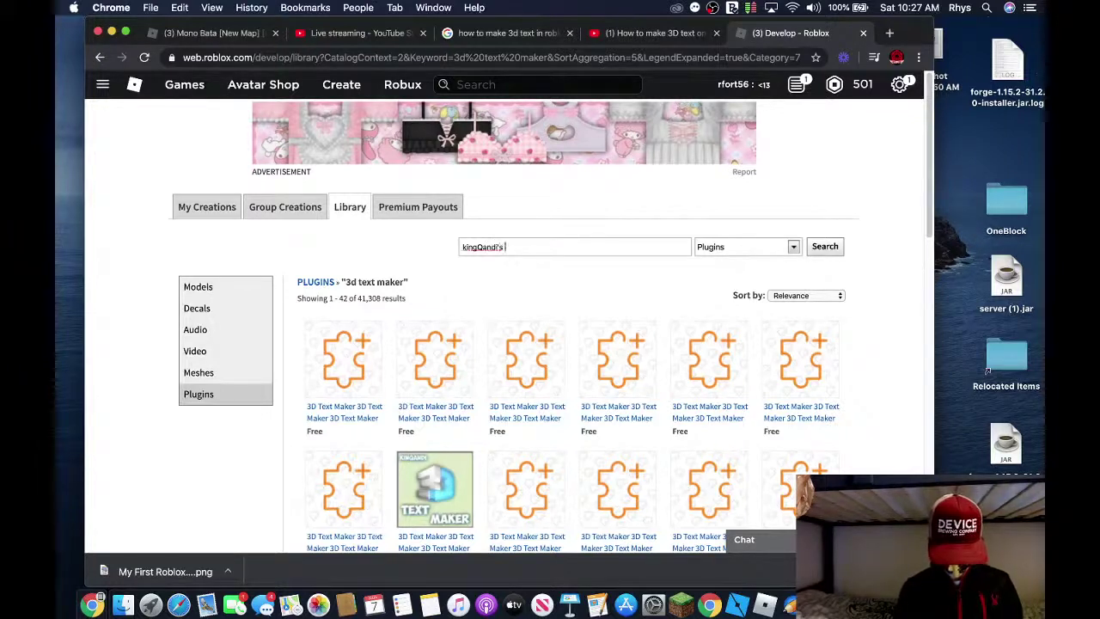
{"action": "type", "text": "ins"}
{"action": "key", "text": "Return"}
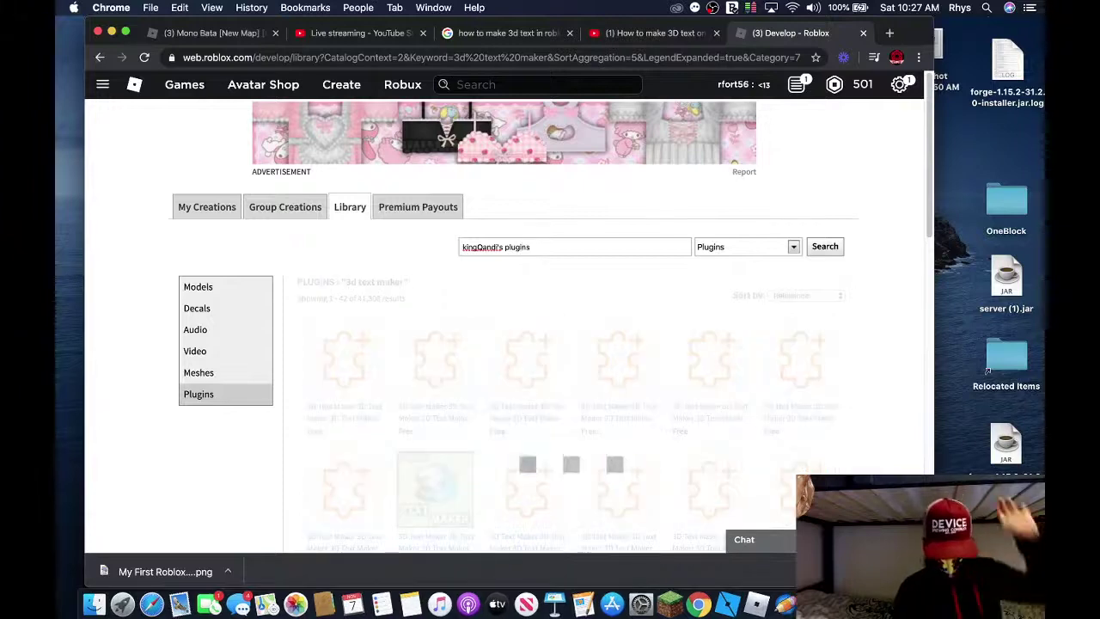
{"action": "left_click", "coordinate": [454, 252]}
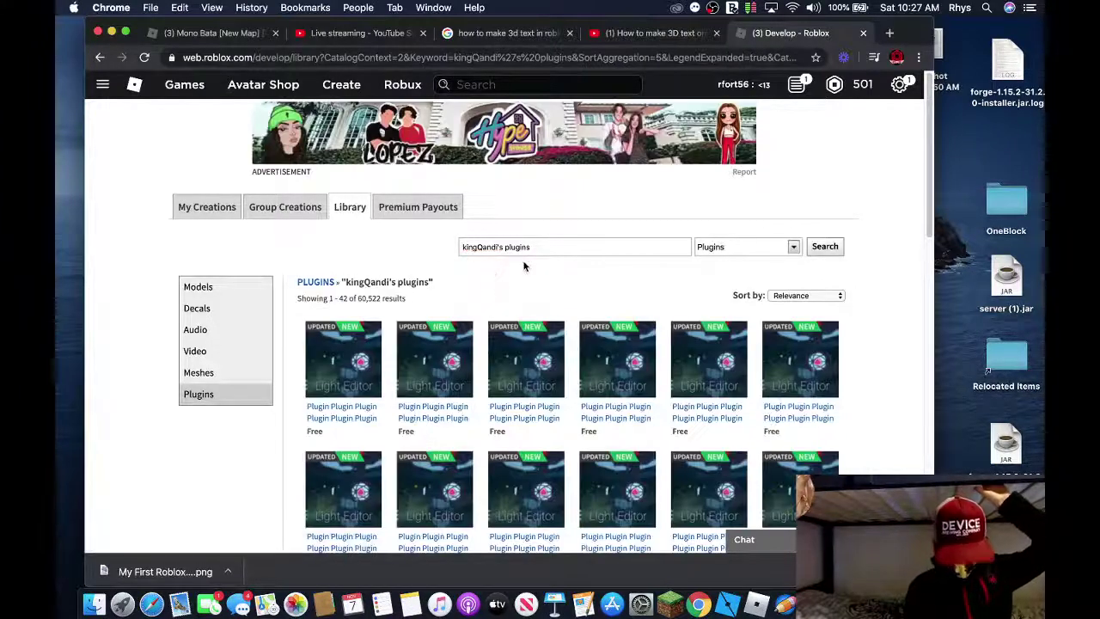
Recheck the plugin author's name in the full-screen tutorial, return to the plugin results, and mark the new message notification as read
{"action": "left_click", "coordinate": [644, 33]}
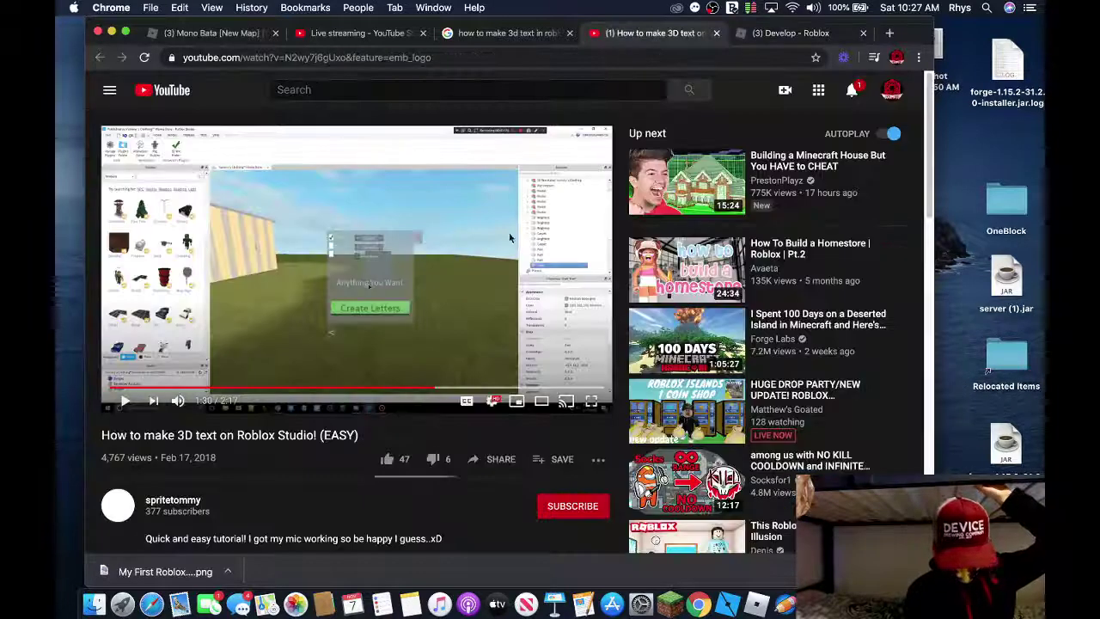
{"action": "left_click", "coordinate": [591, 400]}
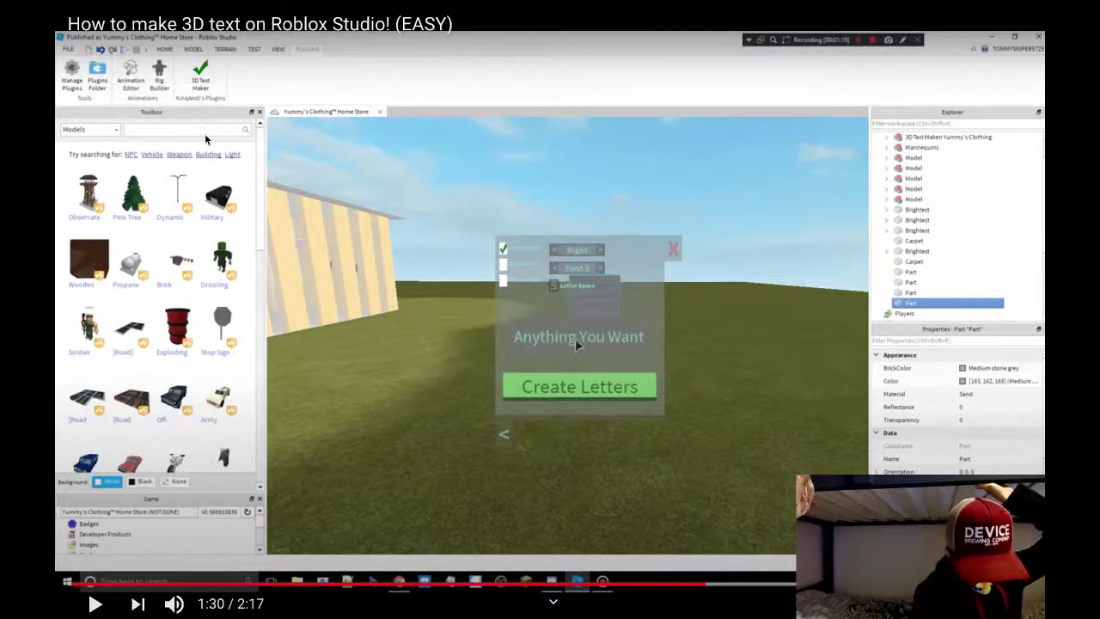
{"action": "key", "text": "Escape"}
{"action": "left_click", "coordinate": [757, 33]}
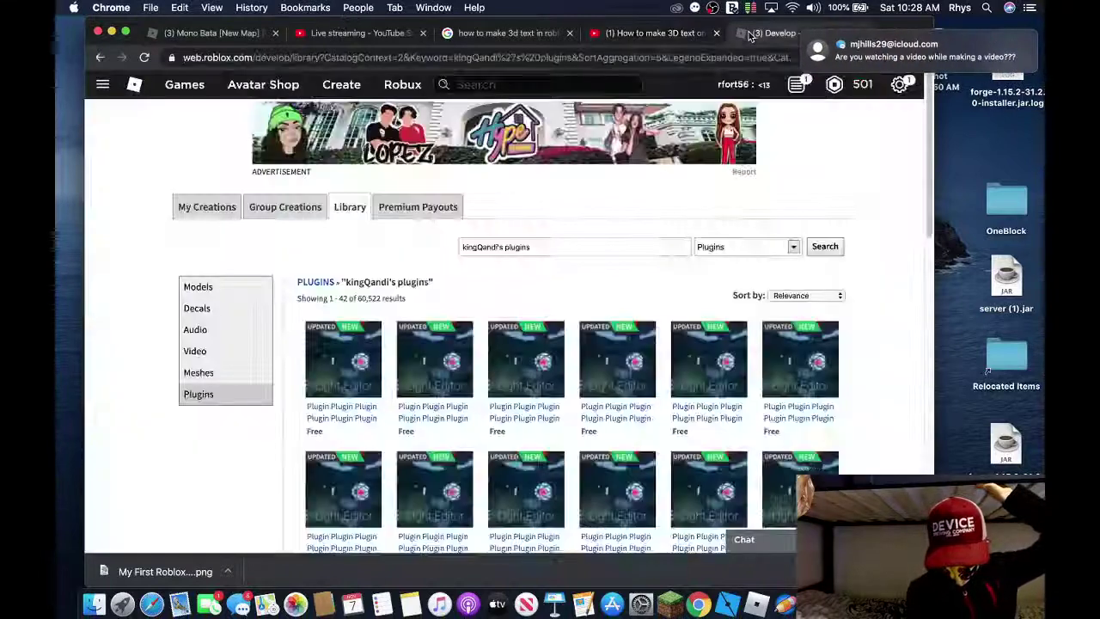
{"action": "left_click", "coordinate": [1008, 61]}
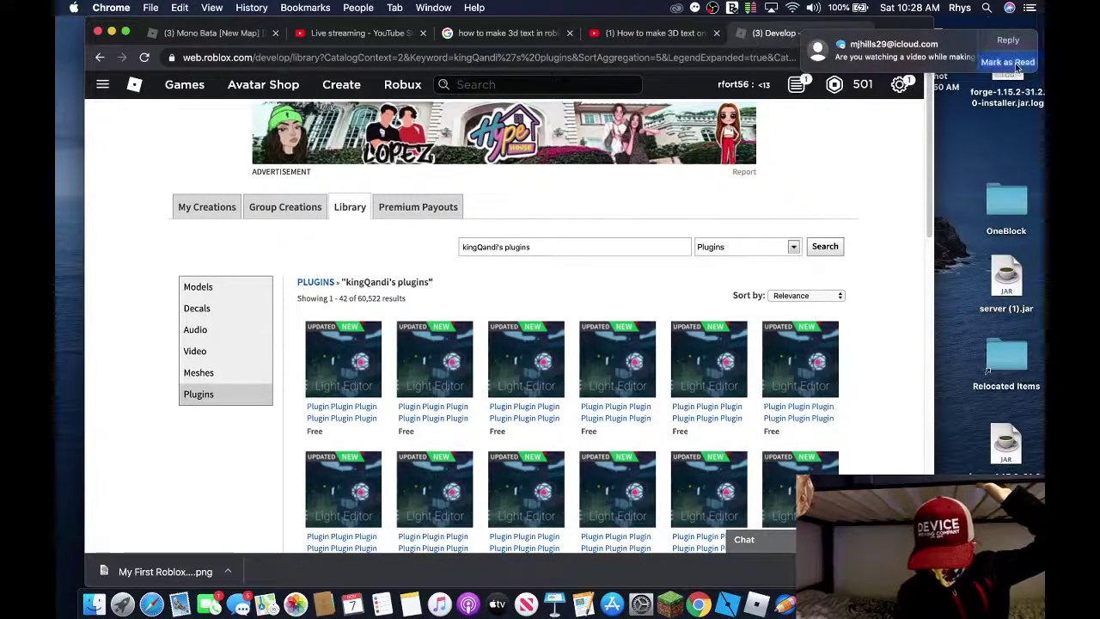
Correct the plugin library search to "kingAndi's plugins" and repeat it as "kinqAndi's plugins"
{"action": "left_click", "coordinate": [477, 250]}
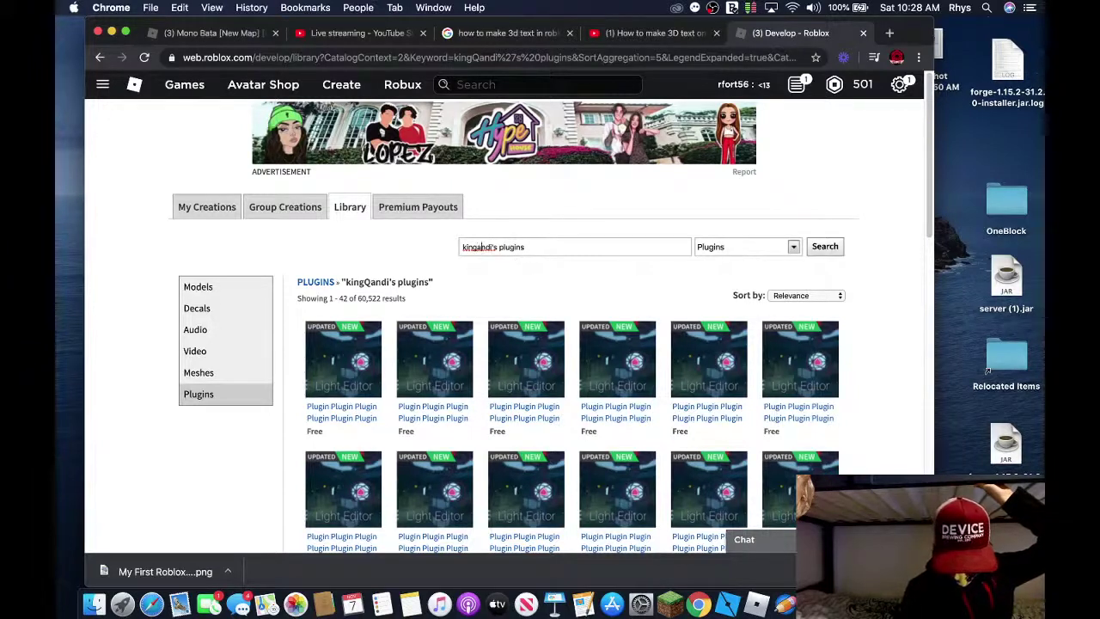
{"action": "key", "text": "BackSpace"}
{"action": "type", "text": "A"}
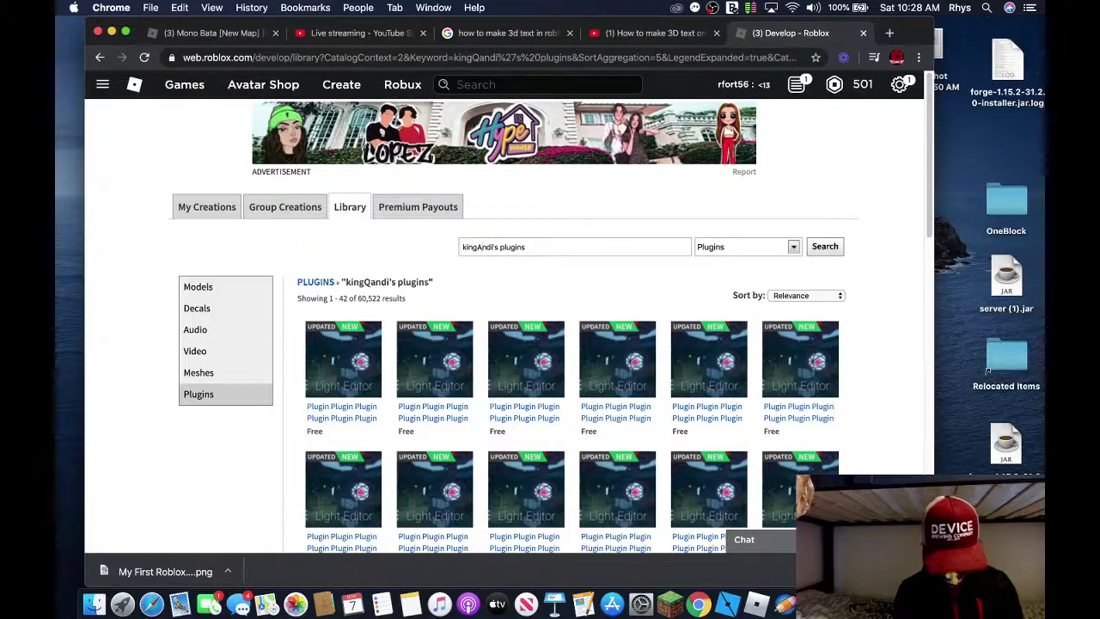
{"action": "key", "text": "Return"}
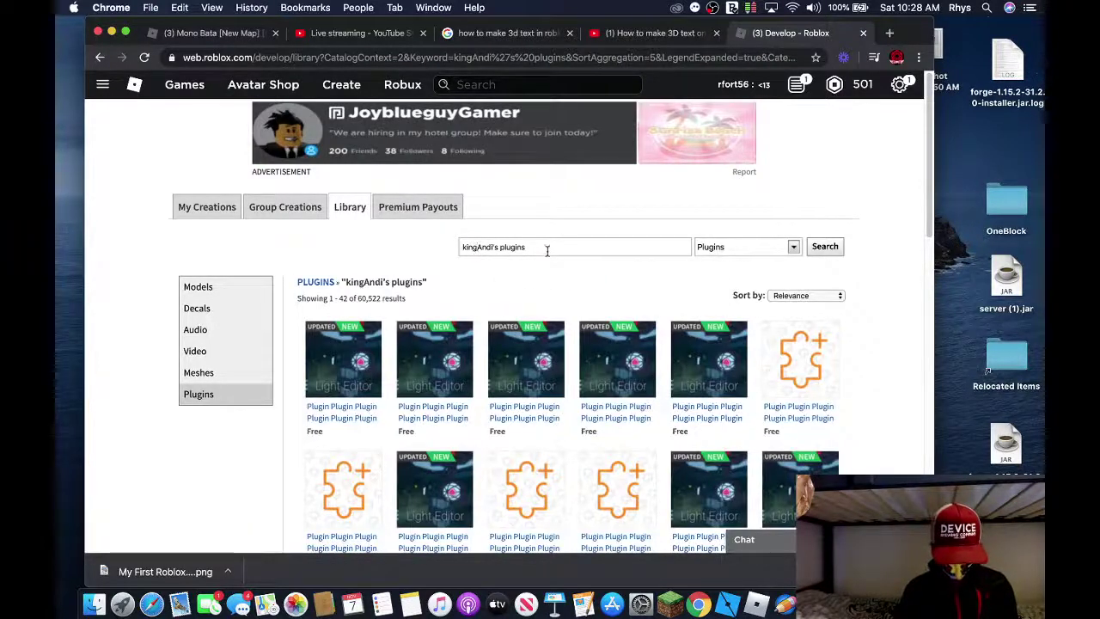
{"action": "key", "text": "Return"}
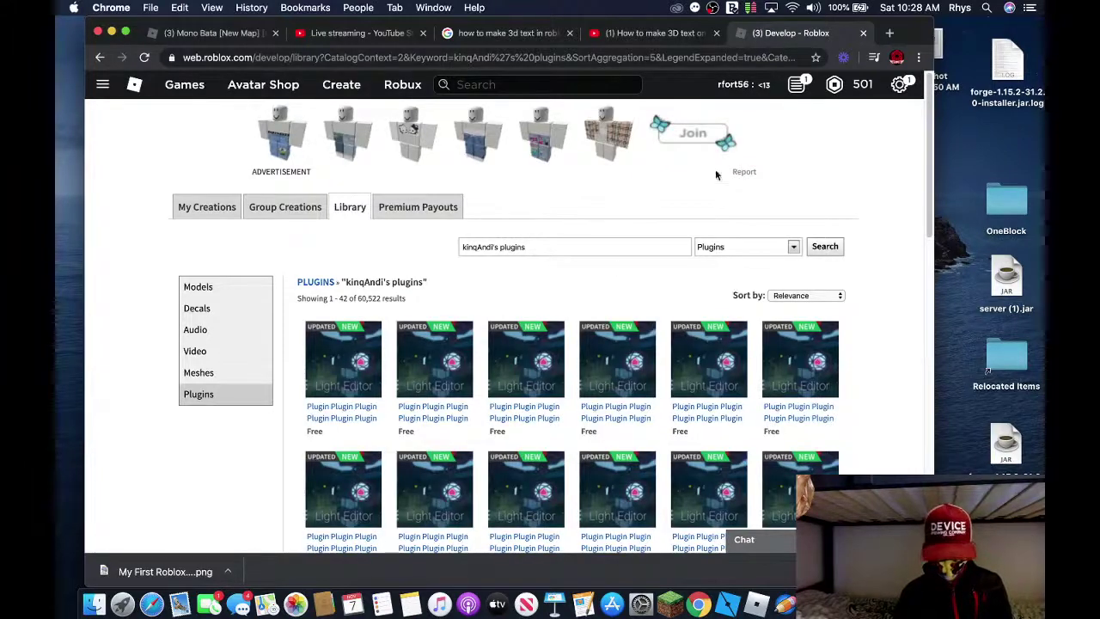
Examine the spelling of the plugin group's name under 3D Text Maker in the full-screen tutorial video
{"action": "left_click", "coordinate": [676, 33]}
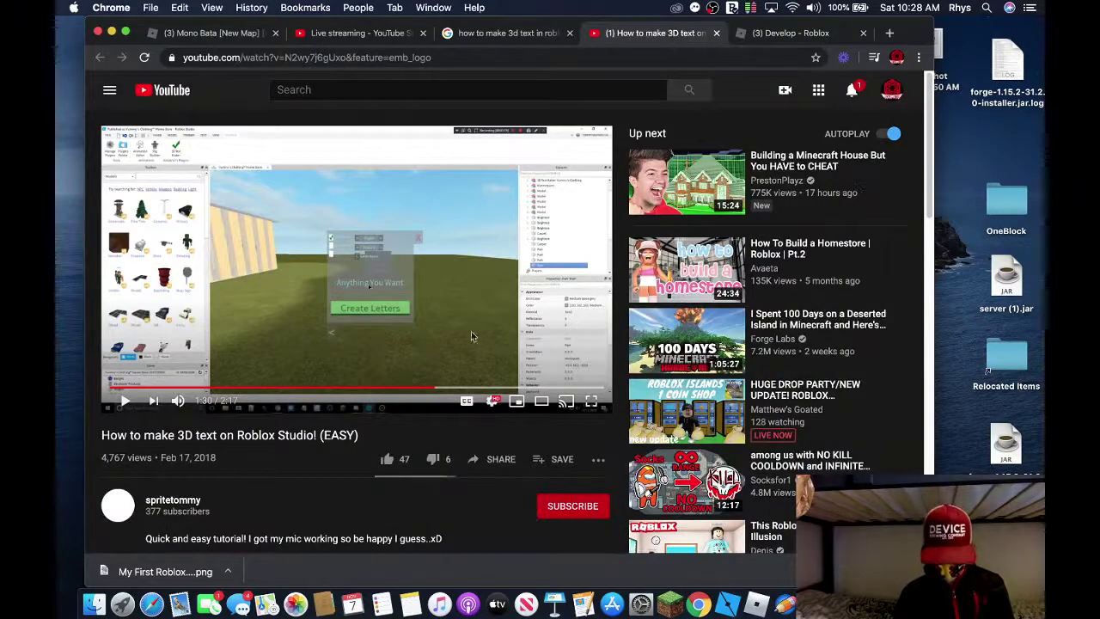
{"action": "left_click", "coordinate": [591, 400]}
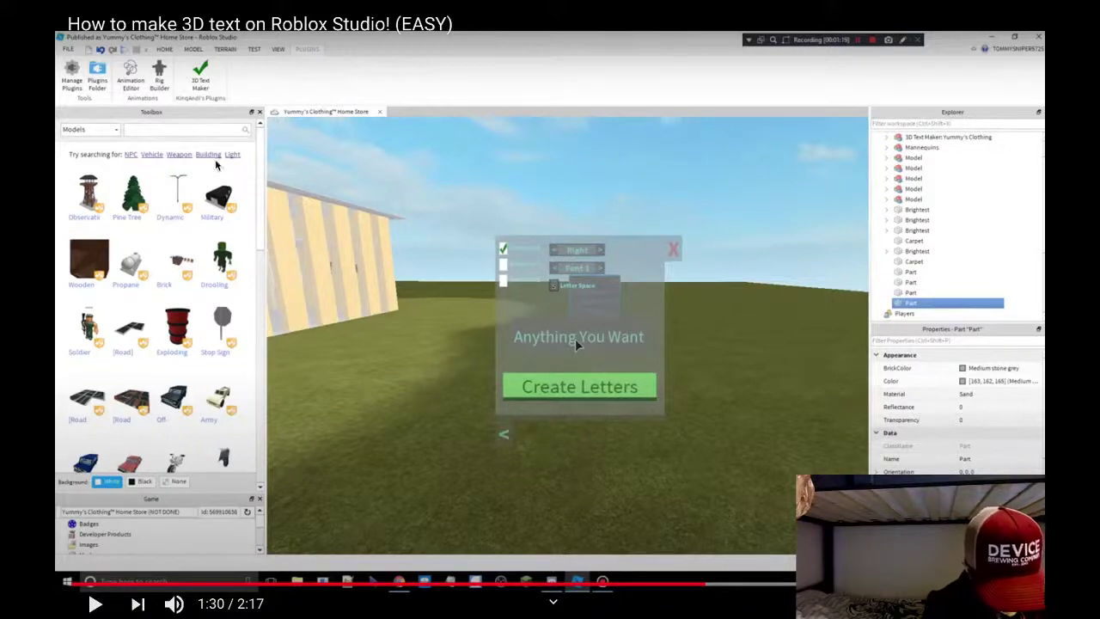
{"action": "scroll", "coordinate": [211, 104], "scroll_direction": "down", "scroll_amount": 1}
{"action": "scroll", "coordinate": [212, 104], "scroll_direction": "up", "scroll_amount": 1}
{"action": "scroll", "coordinate": [219, 105], "scroll_direction": "down", "scroll_amount": 1}
{"action": "scroll", "coordinate": [221, 105], "scroll_direction": "up", "scroll_amount": 1}
{"action": "scroll", "coordinate": [221, 106], "scroll_direction": "down", "scroll_amount": 1}
{"action": "scroll", "coordinate": [221, 106], "scroll_direction": "up", "scroll_amount": 1}
{"action": "scroll", "coordinate": [550, 309], "scroll_direction": "down", "scroll_amount": 1}
{"action": "scroll", "coordinate": [550, 310], "scroll_direction": "up", "scroll_amount": 1}
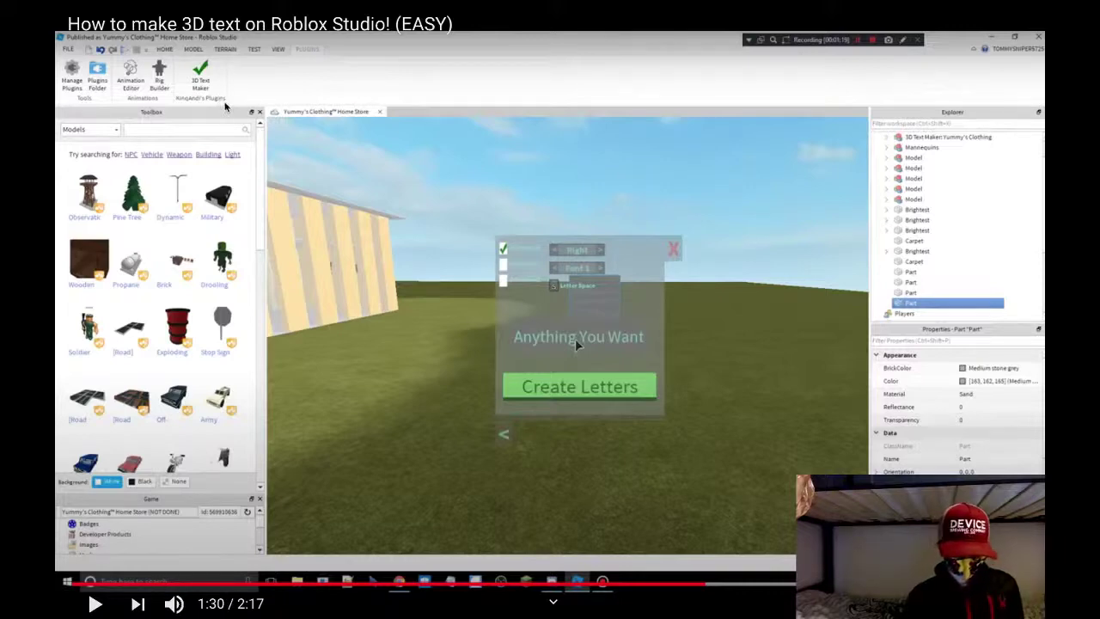
{"action": "scroll", "coordinate": [225, 104], "scroll_direction": "down", "scroll_amount": 1}
{"action": "scroll", "coordinate": [228, 104], "scroll_direction": "up", "scroll_amount": 1}
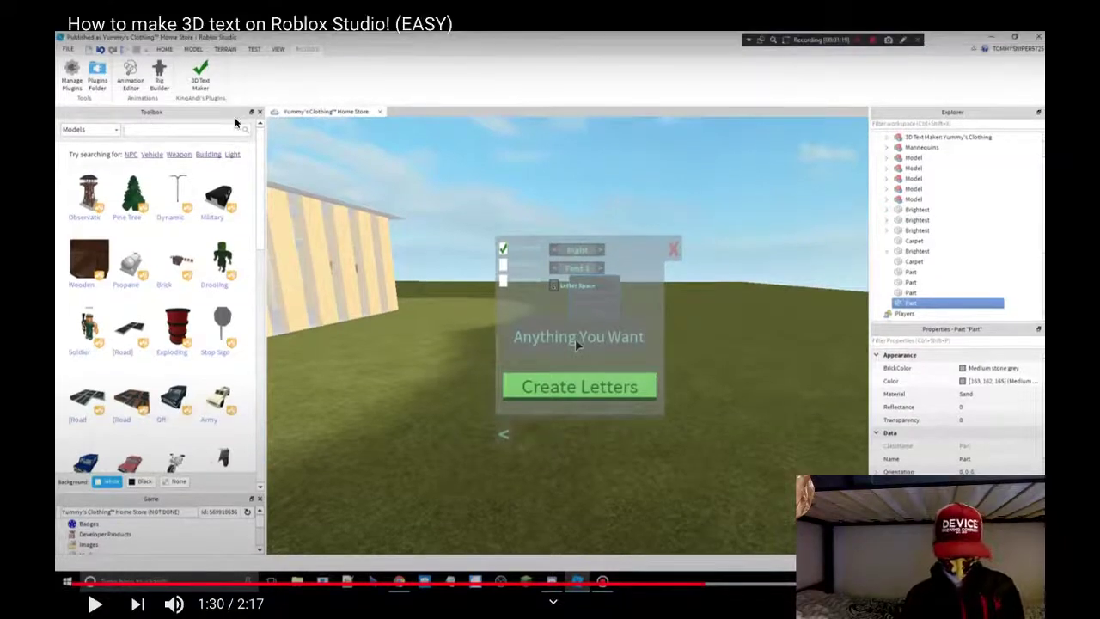
{"action": "key", "text": "Escape"}
Check the YouTube notifications and close their list
{"action": "scroll", "coordinate": [518, 165], "scroll_direction": "down", "scroll_amount": 2}
{"action": "scroll", "coordinate": [518, 165], "scroll_direction": "up", "scroll_amount": 2}
{"action": "scroll", "coordinate": [533, 172], "scroll_direction": "down", "scroll_amount": 2}
{"action": "scroll", "coordinate": [544, 178], "scroll_direction": "up", "scroll_amount": 2}
{"action": "scroll", "coordinate": [544, 177], "scroll_direction": "down", "scroll_amount": 2}
{"action": "scroll", "coordinate": [544, 178], "scroll_direction": "up", "scroll_amount": 2}
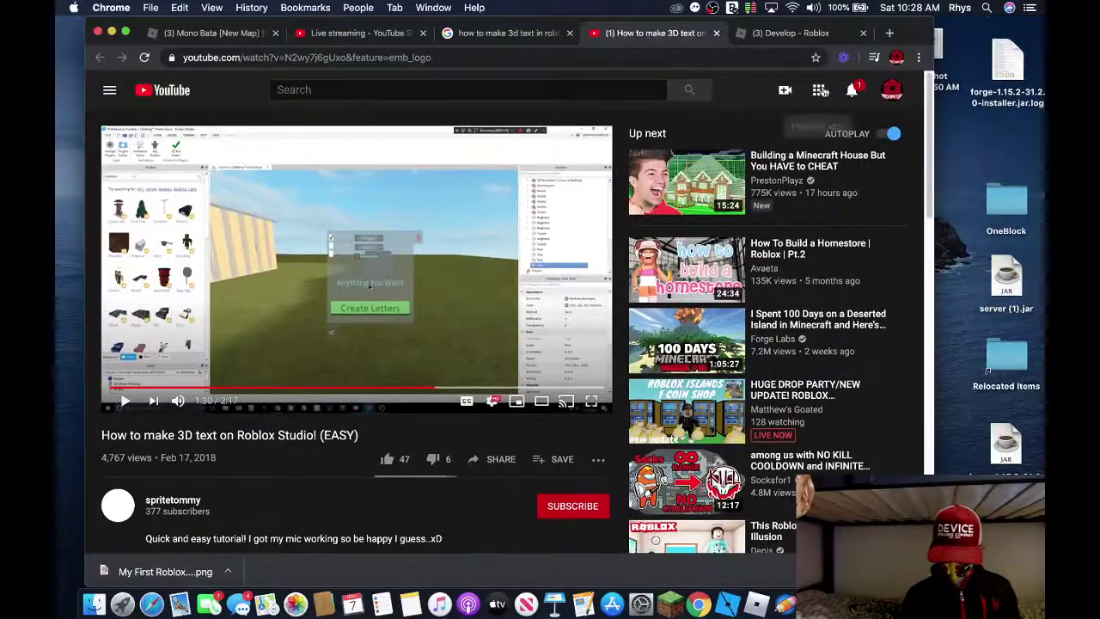
{"action": "left_click", "coordinate": [848, 91]}
{"action": "left_click", "coordinate": [851, 90]}
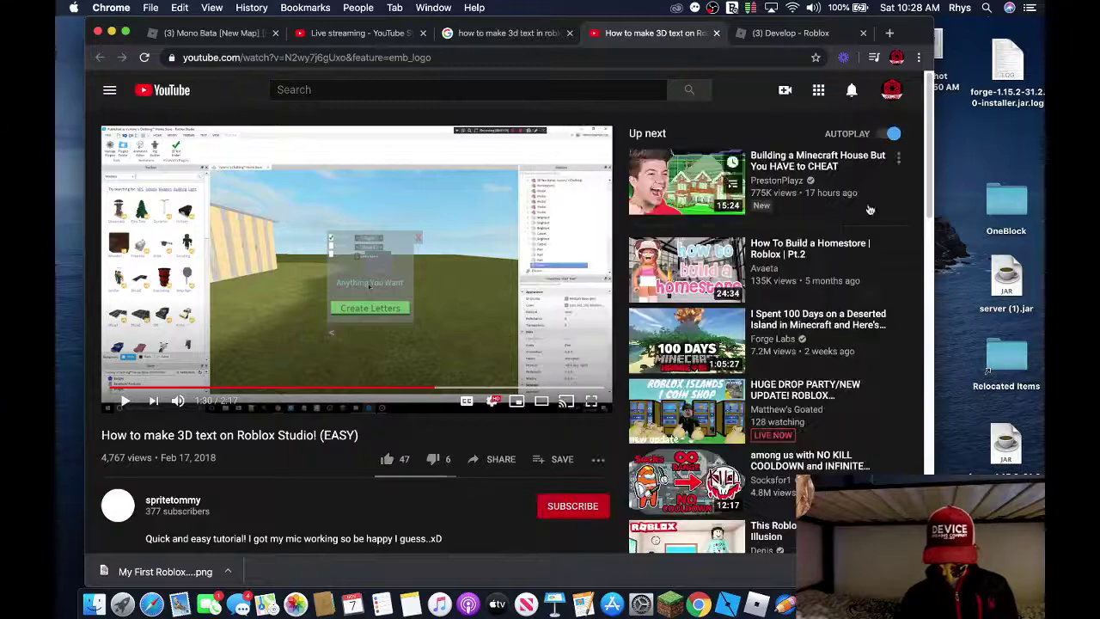
Switch to Roblox Studio and examine the interior and front exterior of the Mono bata building
{"action": "left_click", "coordinate": [728, 601]}
{"action": "right_click_drag", "start_coordinate": [651, 420], "coordinate": [651, 425]}
{"action": "key", "text": "w"}
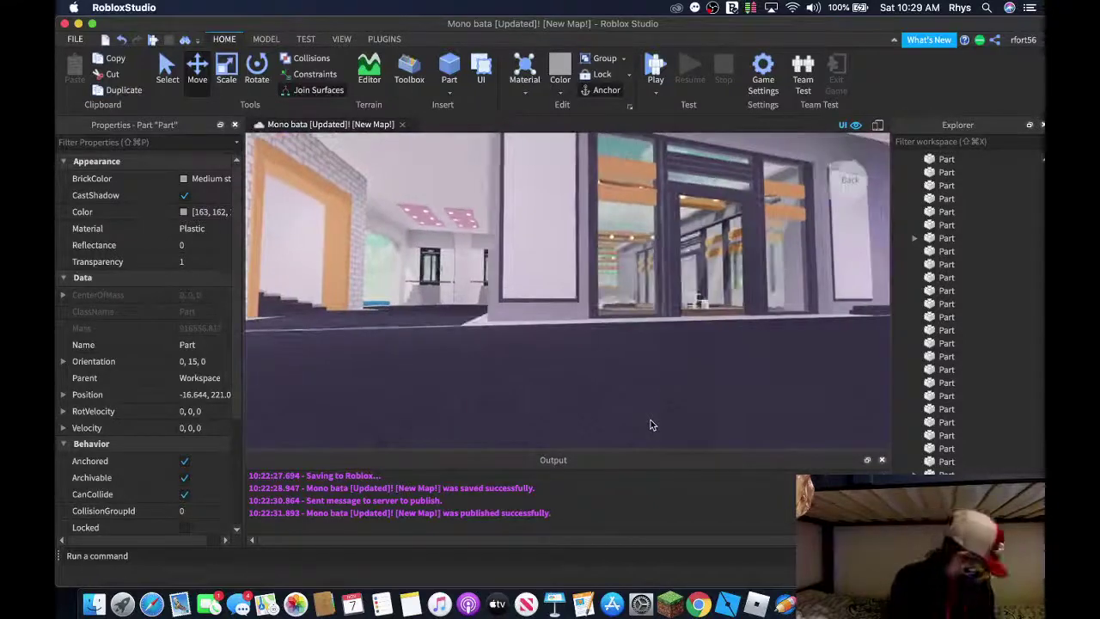
{"action": "key", "text": "s"}
{"action": "key", "text": "w"}
{"action": "right_click_drag", "start_coordinate": [650, 420], "coordinate": [652, 419]}
{"action": "middle_click_drag", "start_coordinate": [652, 419], "coordinate": [649, 446]}
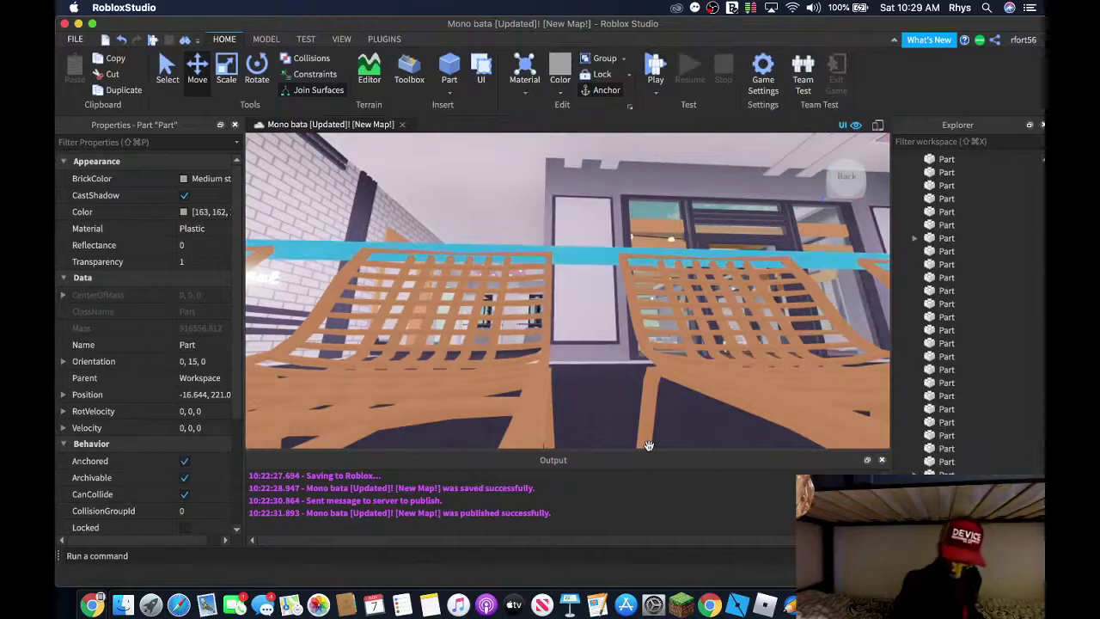
{"action": "right_click_drag", "start_coordinate": [648, 445], "coordinate": [645, 437]}
{"action": "key", "text": "w"}
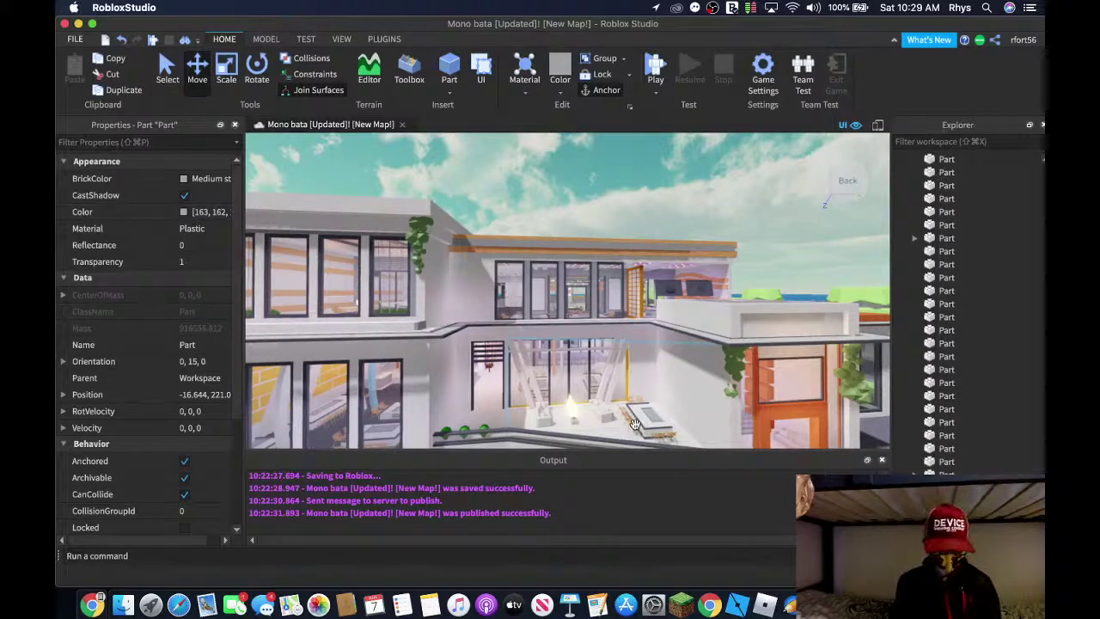
Show the Team Create window, open the game's permissions settings from it, and close both again
{"action": "left_click", "coordinate": [341, 40]}
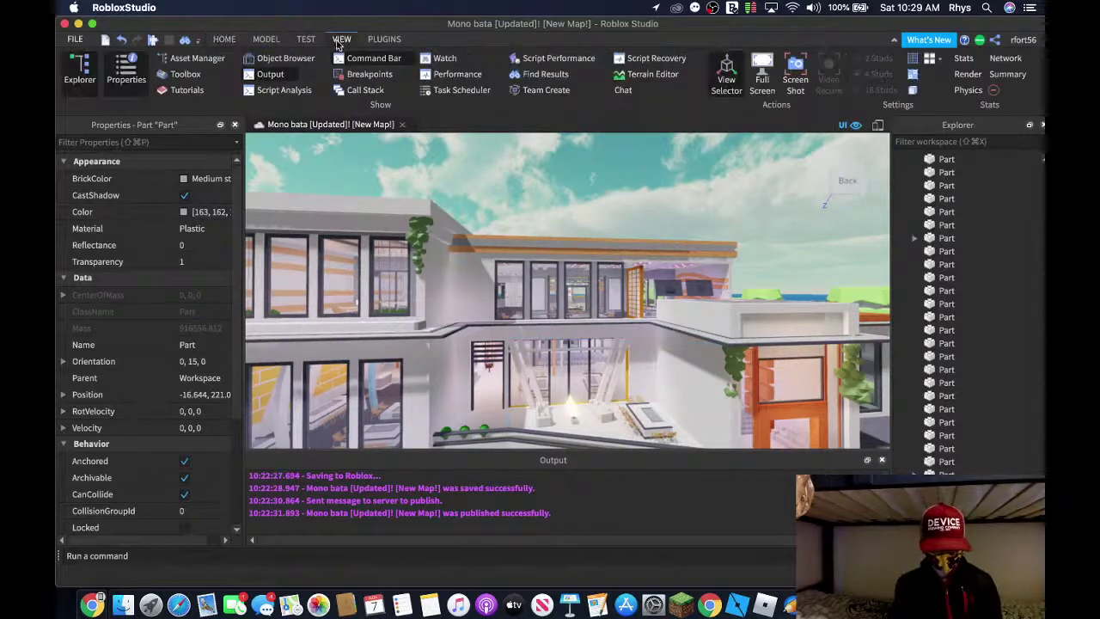
{"action": "left_click", "coordinate": [542, 93]}
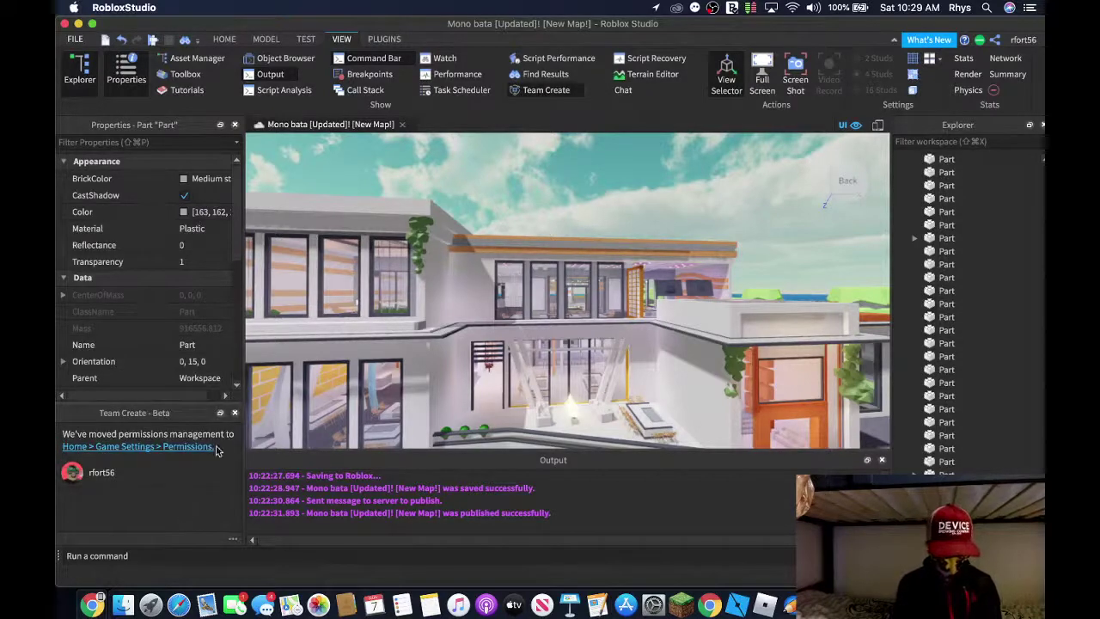
{"action": "left_click", "coordinate": [183, 447]}
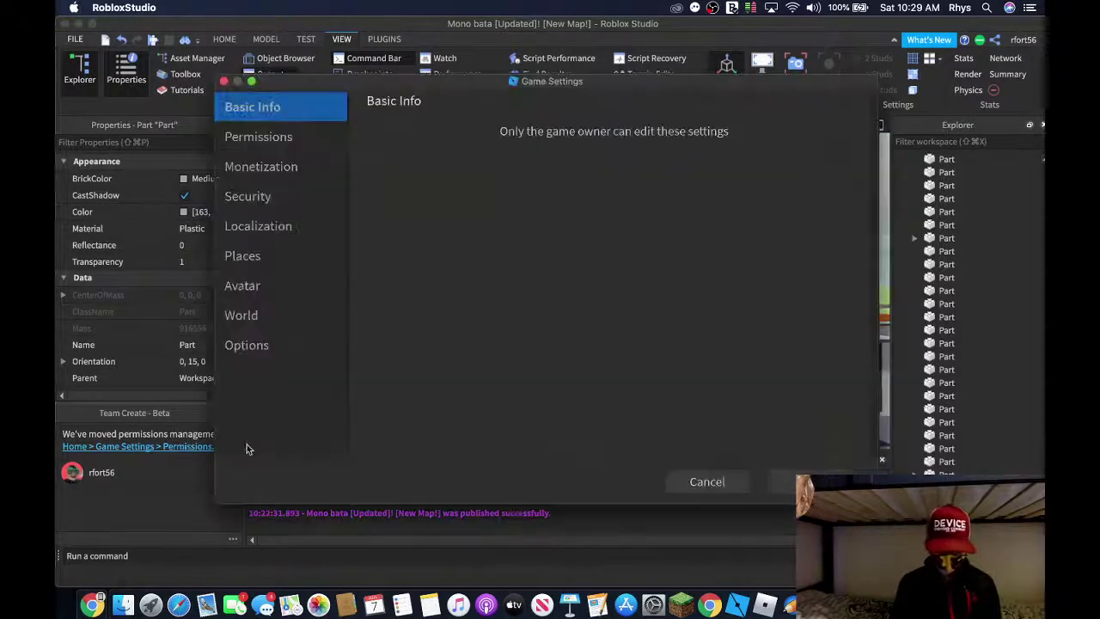
{"action": "left_click", "coordinate": [703, 487]}
{"action": "left_click", "coordinate": [567, 91]}
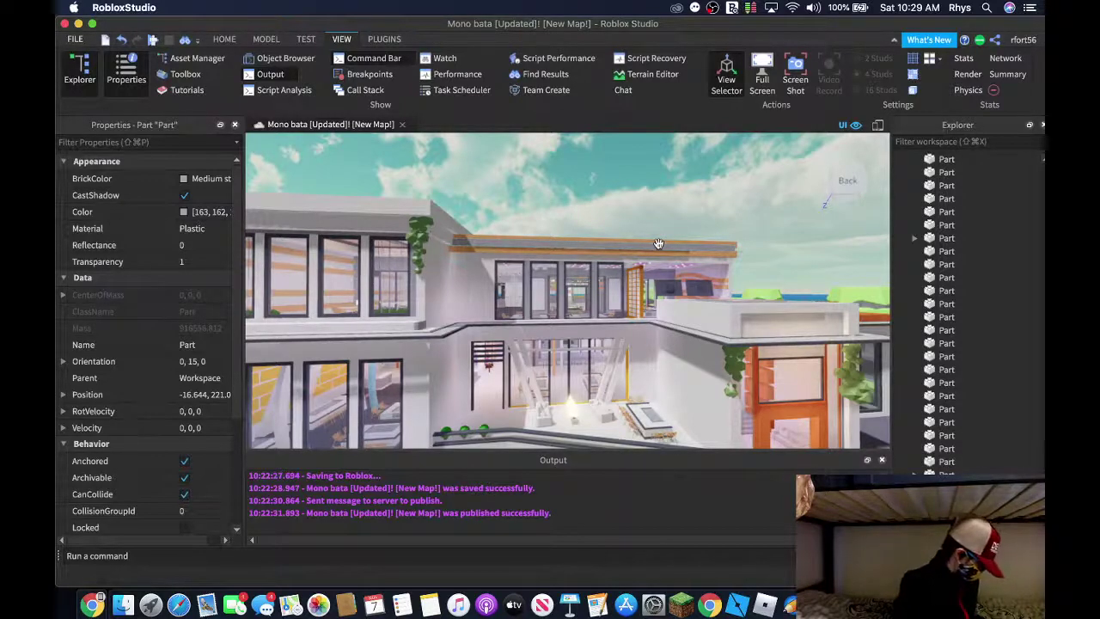
Examine the exterior and rooftop seating of the Mono bata building and dismiss the incoming message notification
{"action": "right_click_drag", "start_coordinate": [653, 240], "coordinate": [625, 249]}
{"action": "left_click", "coordinate": [603, 221]}
{"action": "key", "text": "w"}
{"action": "key", "text": "w"}
{"action": "key", "text": "w"}
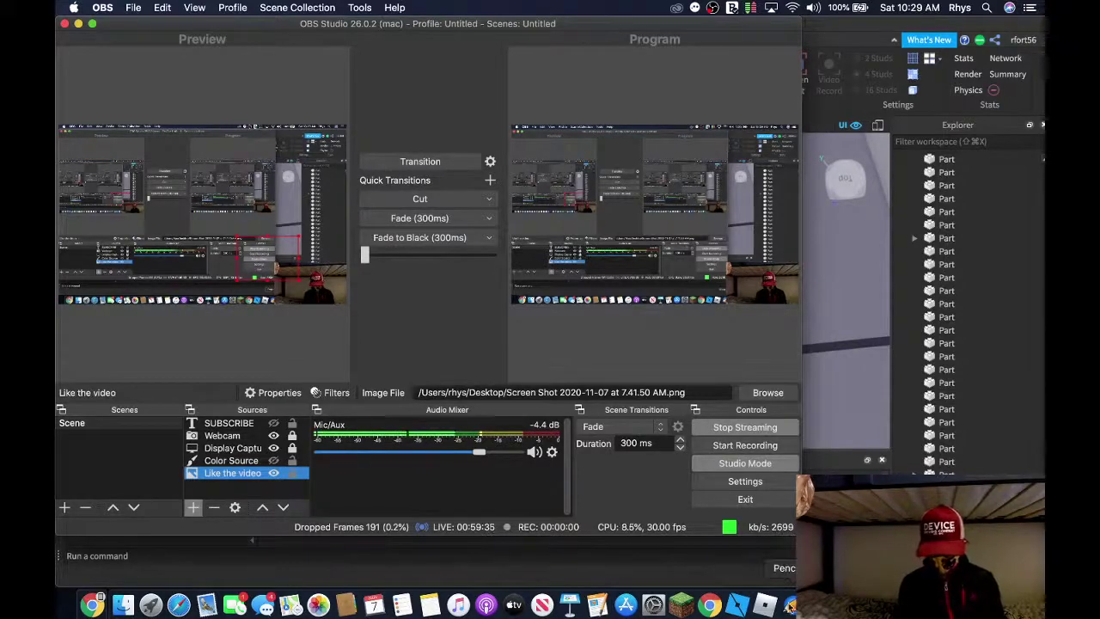
{"action": "left_click", "coordinate": [744, 607]}
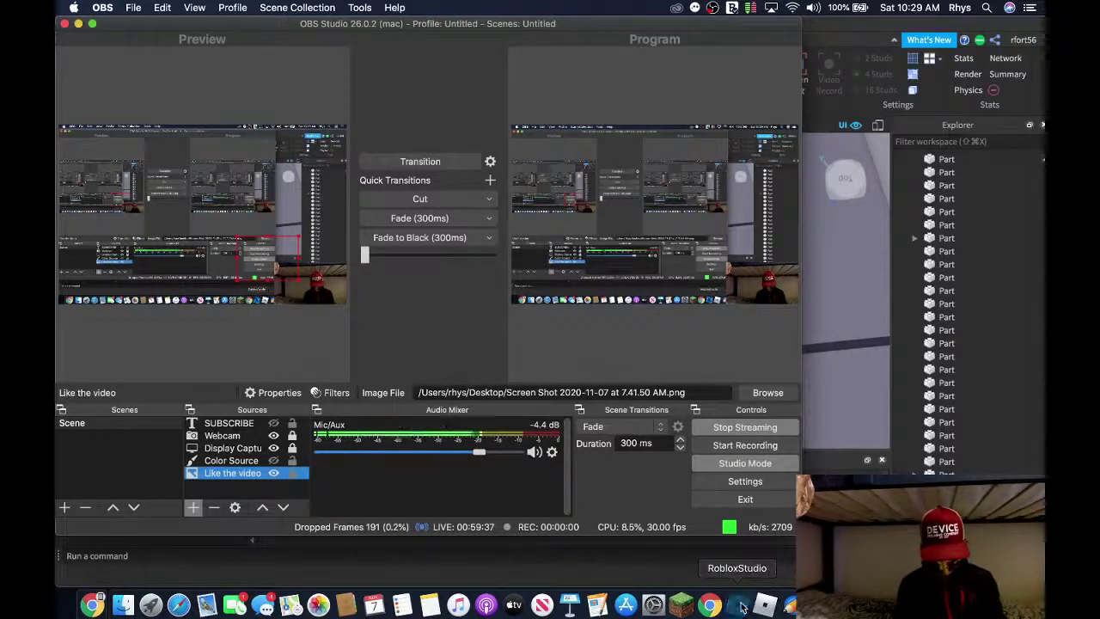
{"action": "key", "text": "w"}
{"action": "right_click_drag", "start_coordinate": [658, 397], "coordinate": [683, 401]}
{"action": "key", "text": "w"}
{"action": "scroll", "coordinate": [681, 401], "scroll_direction": "down", "scroll_amount": 10}
{"action": "key", "text": "w"}
{"action": "key", "text": "w"}
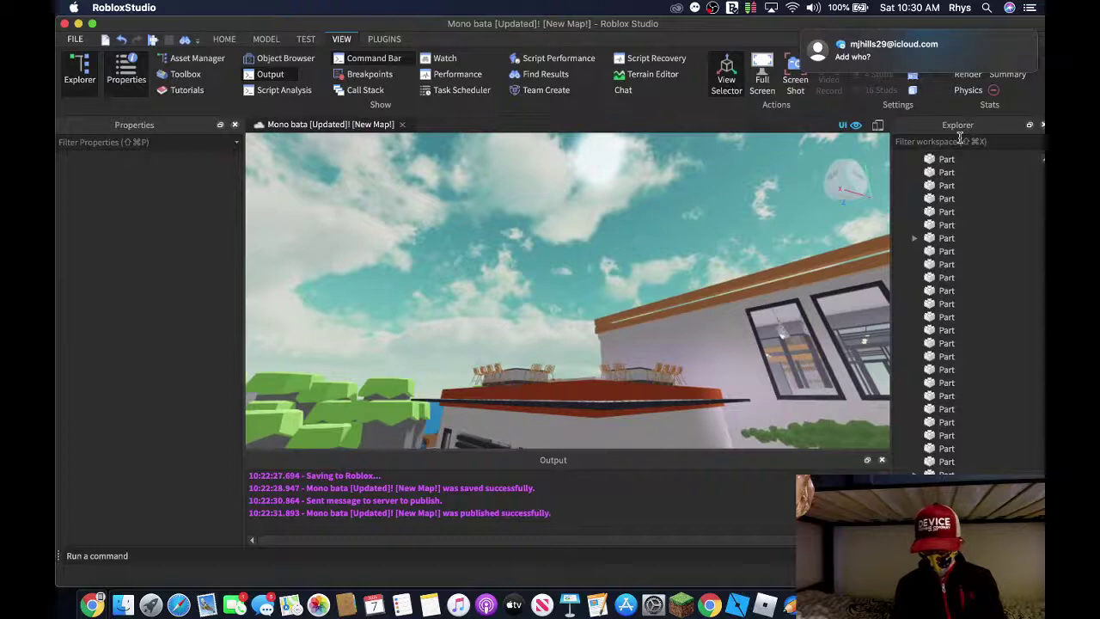
{"action": "left_click", "coordinate": [1024, 66]}
{"action": "left_click", "coordinate": [1023, 65]}
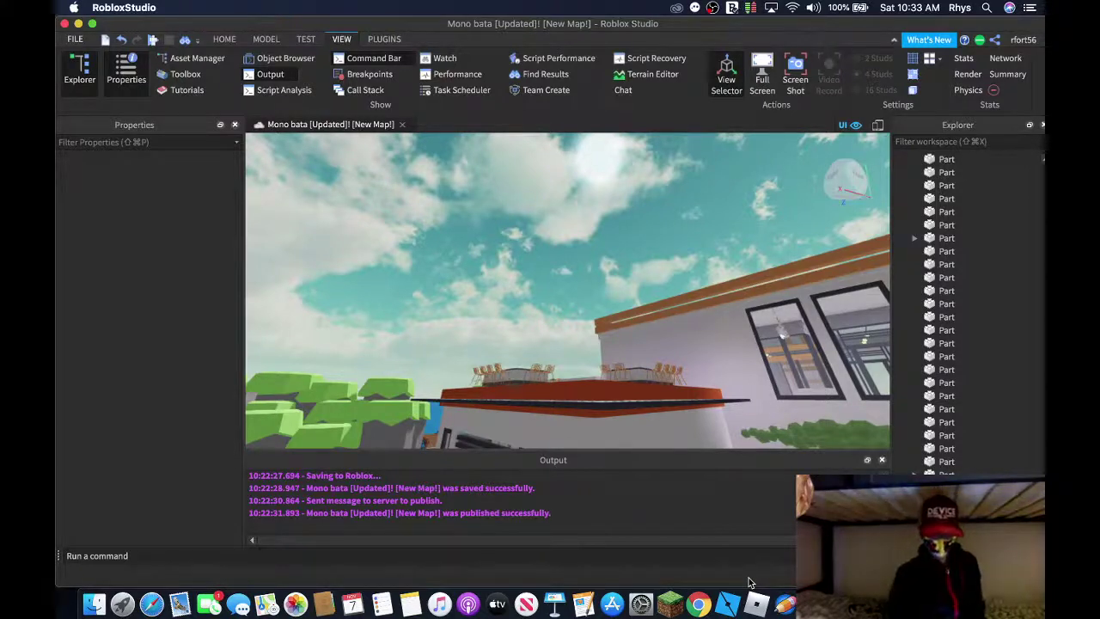
Check the stream in OBS, then switch to Chrome and look through the plugin results in the Roblox library
{"action": "left_click", "coordinate": [814, 604]}
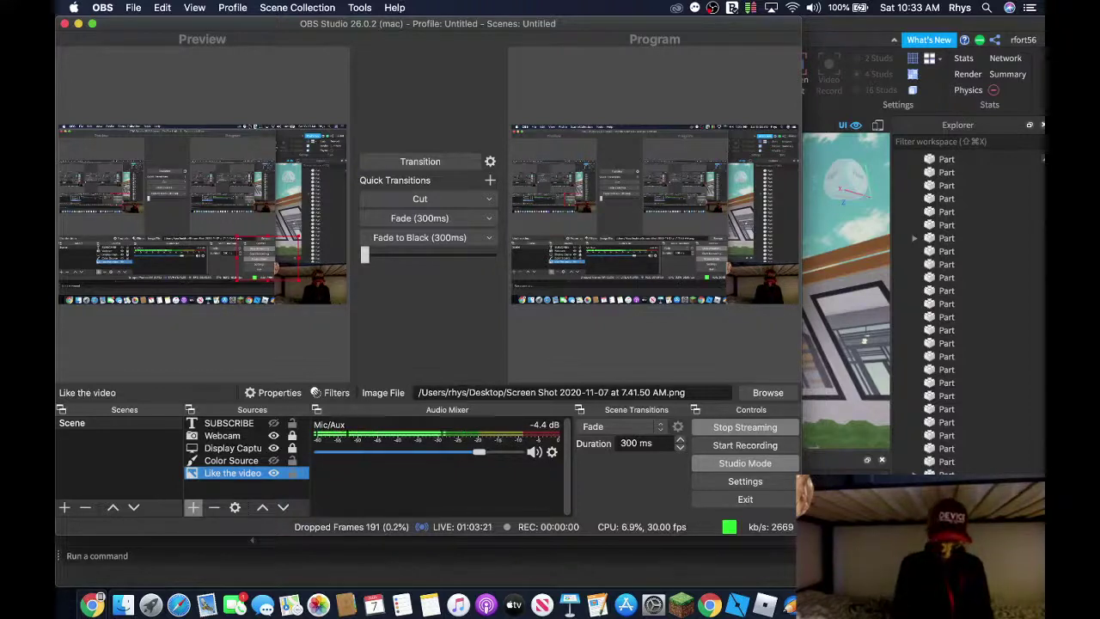
{"action": "left_click", "coordinate": [710, 605]}
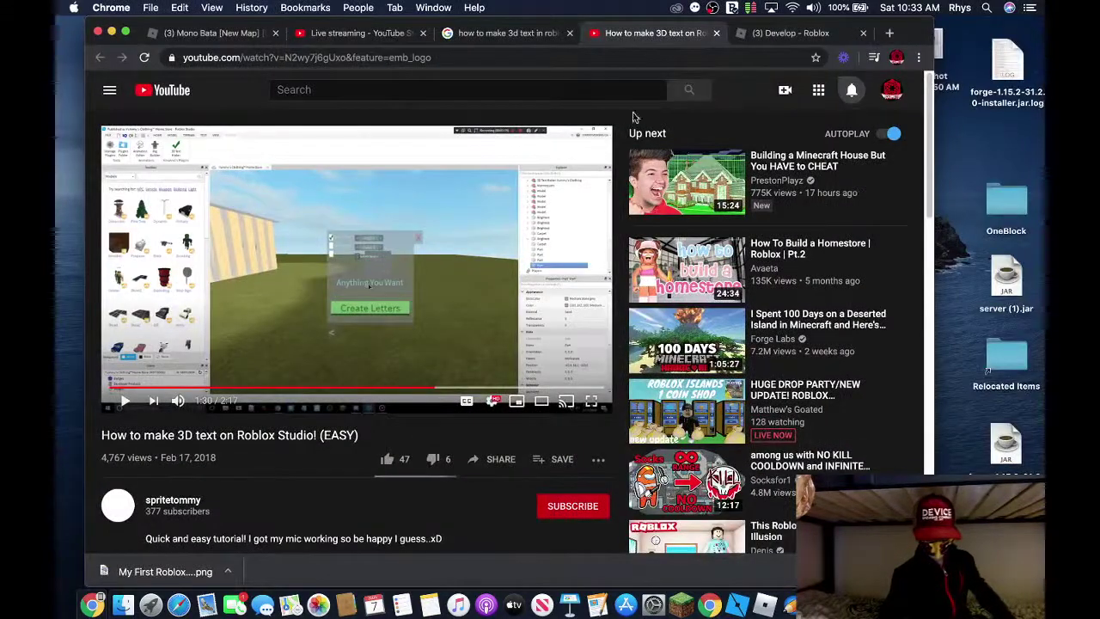
{"action": "left_click", "coordinate": [763, 35]}
{"action": "scroll", "coordinate": [393, 204], "scroll_direction": "down", "scroll_amount": 7}
{"action": "scroll", "coordinate": [398, 197], "scroll_direction": "up", "scroll_amount": 7}
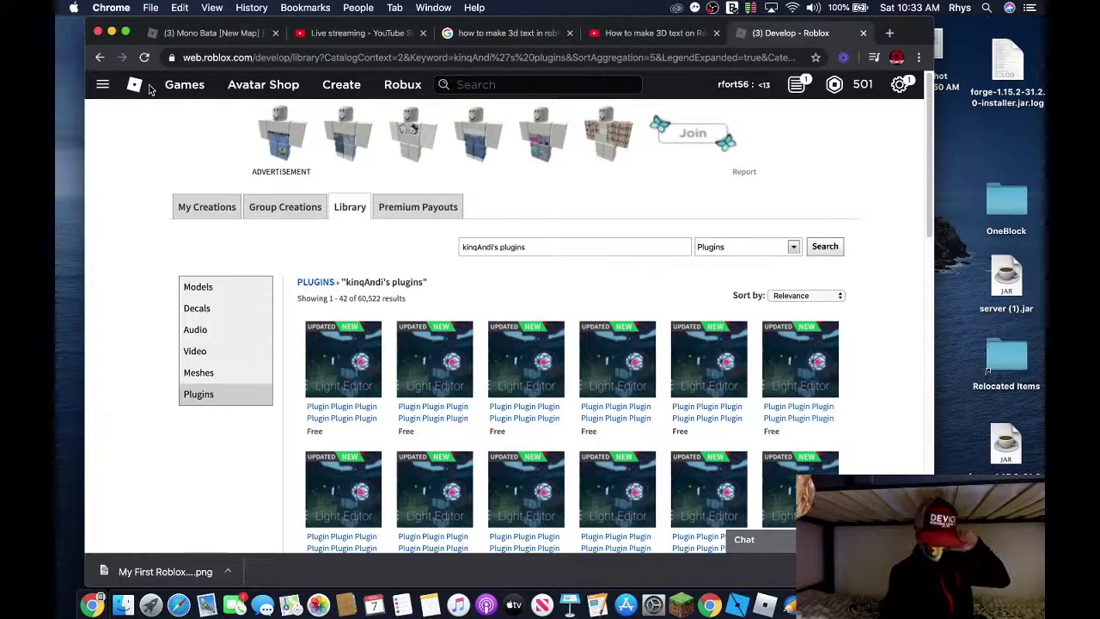
Open the group owner's profile from the Roblox home page's friends and go to the Mono Bata [New Map] group page
{"action": "left_click", "coordinate": [133, 87]}
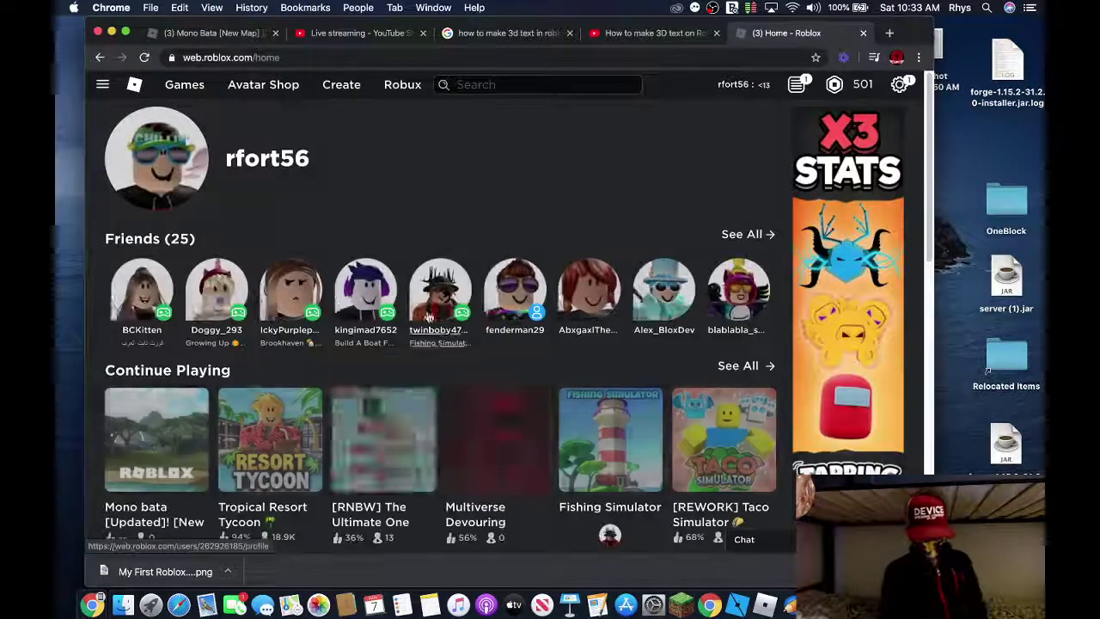
{"action": "mouse_move", "coordinate": [508, 325]}
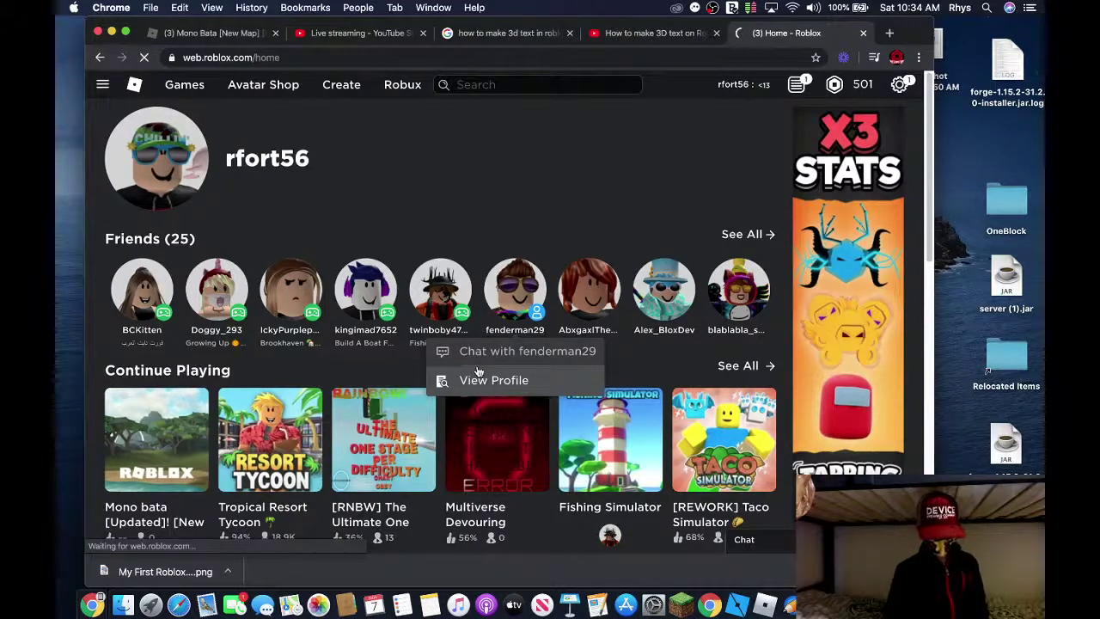
{"action": "left_click", "coordinate": [502, 380]}
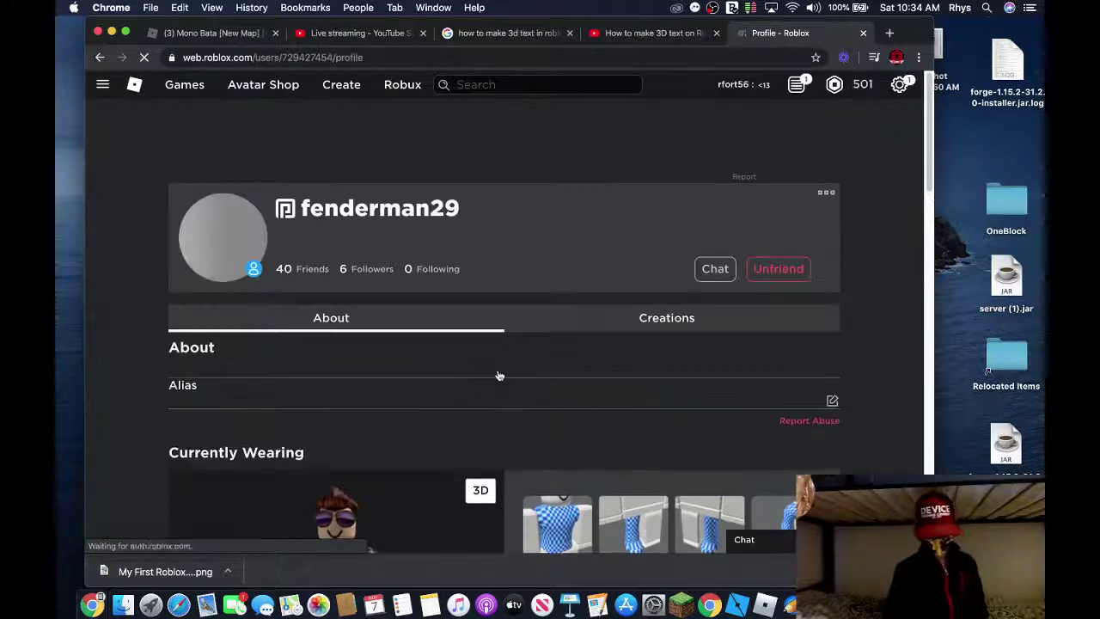
{"action": "scroll", "coordinate": [498, 373], "scroll_direction": "down", "scroll_amount": 10}
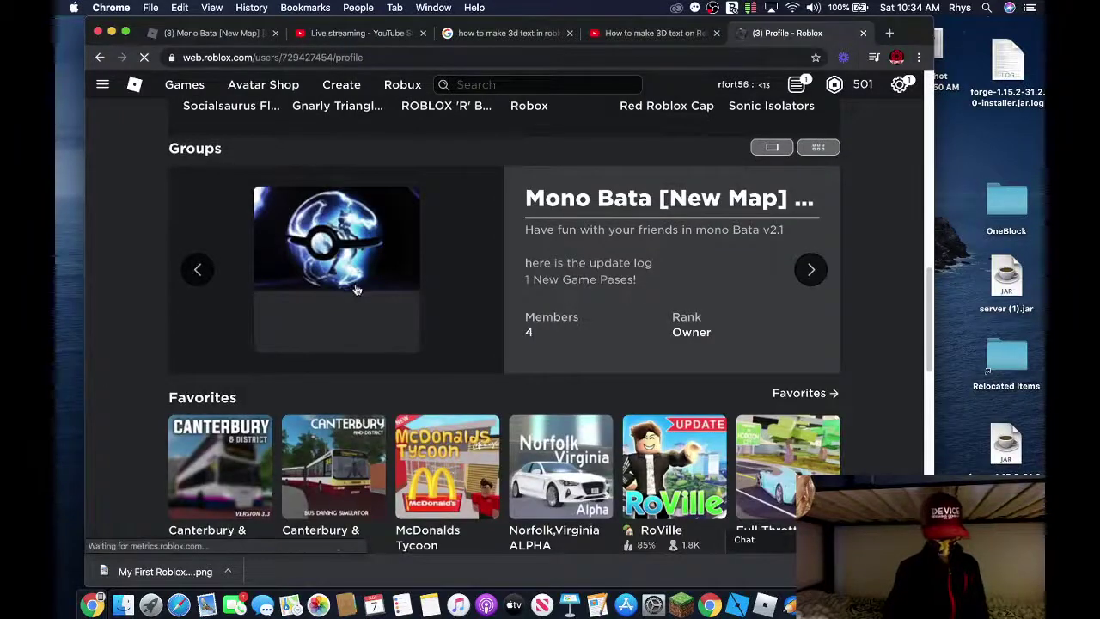
{"action": "left_click", "coordinate": [351, 285]}
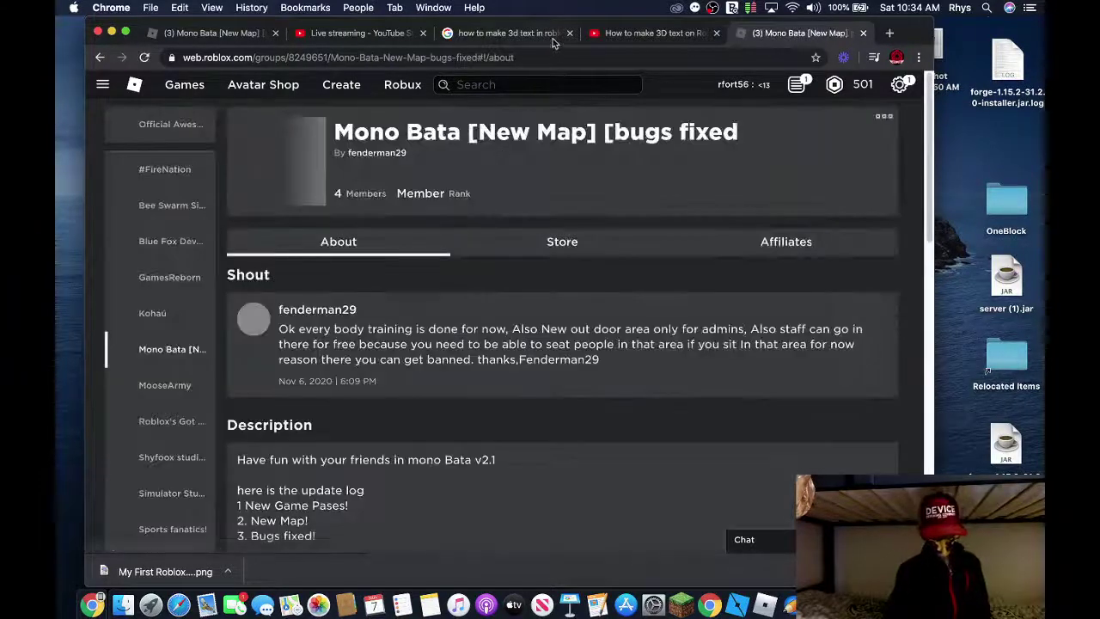
Copy the Mono Bata group page's web address and post it in the YouTube live chat
{"action": "left_click", "coordinate": [206, 57]}
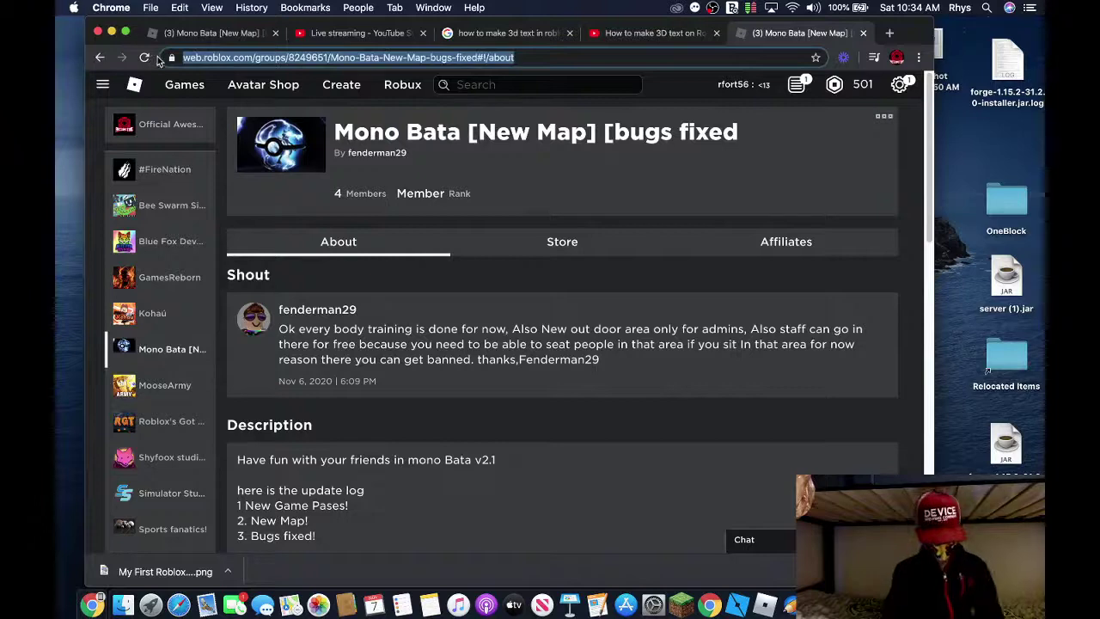
{"action": "left_click", "coordinate": [490, 33]}
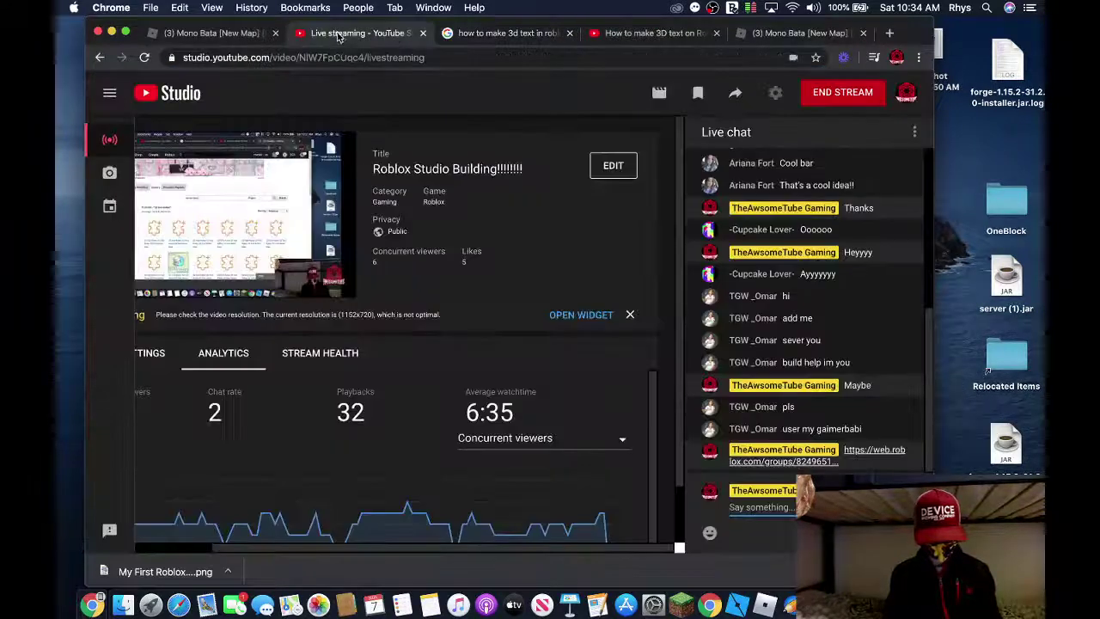
{"action": "left_click", "coordinate": [352, 33]}
{"action": "type", "text": "https://web.roblox.com/groups/8249651/Mono-Bata-New-Map"}
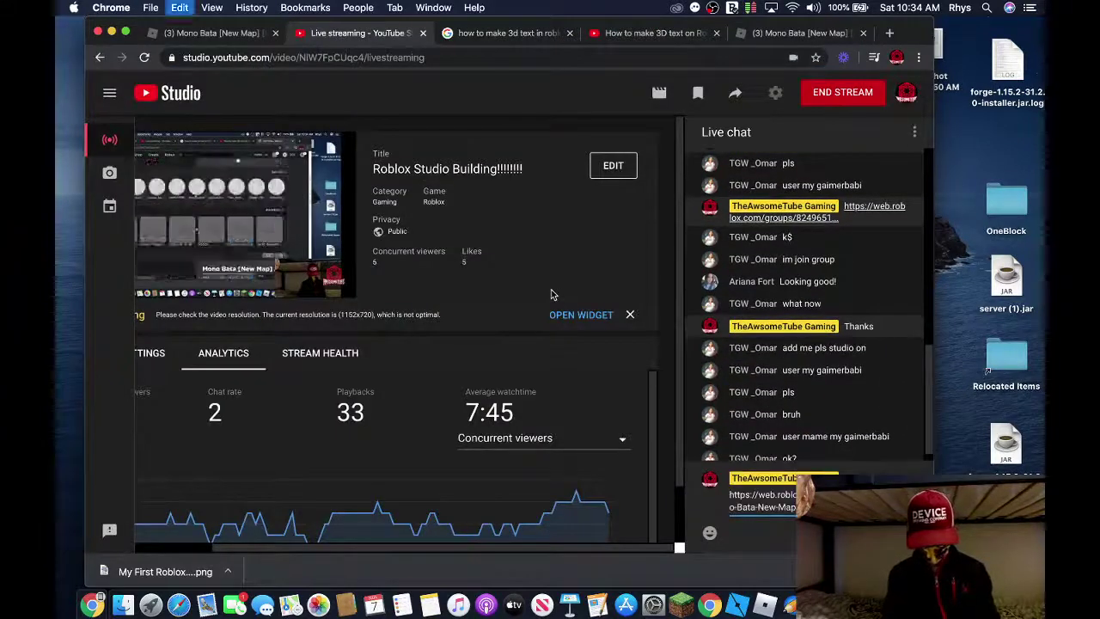
{"action": "key", "text": "Return"}
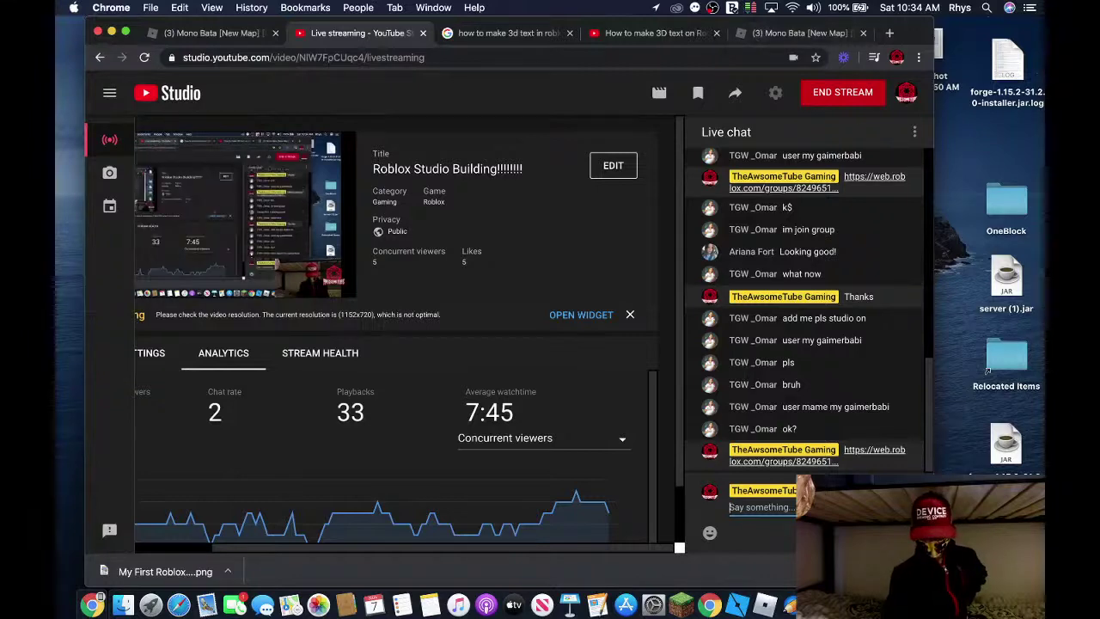
Switch to Roblox Studio and reconnect to the Mono bata game after the lost server connection
{"action": "left_click", "coordinate": [736, 605]}
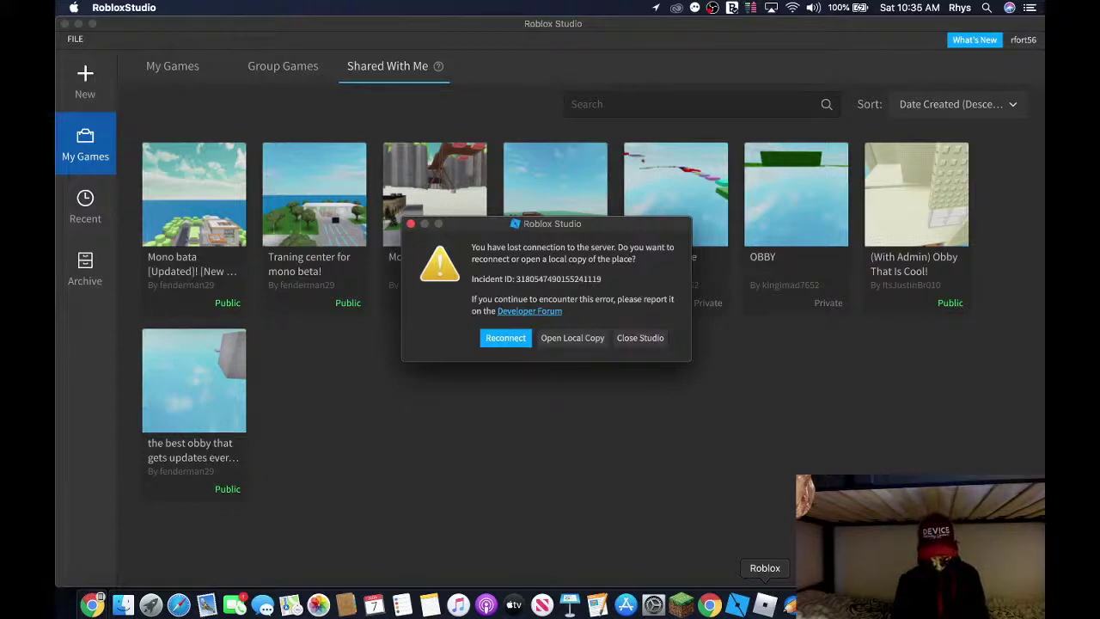
{"action": "left_click", "coordinate": [507, 338]}
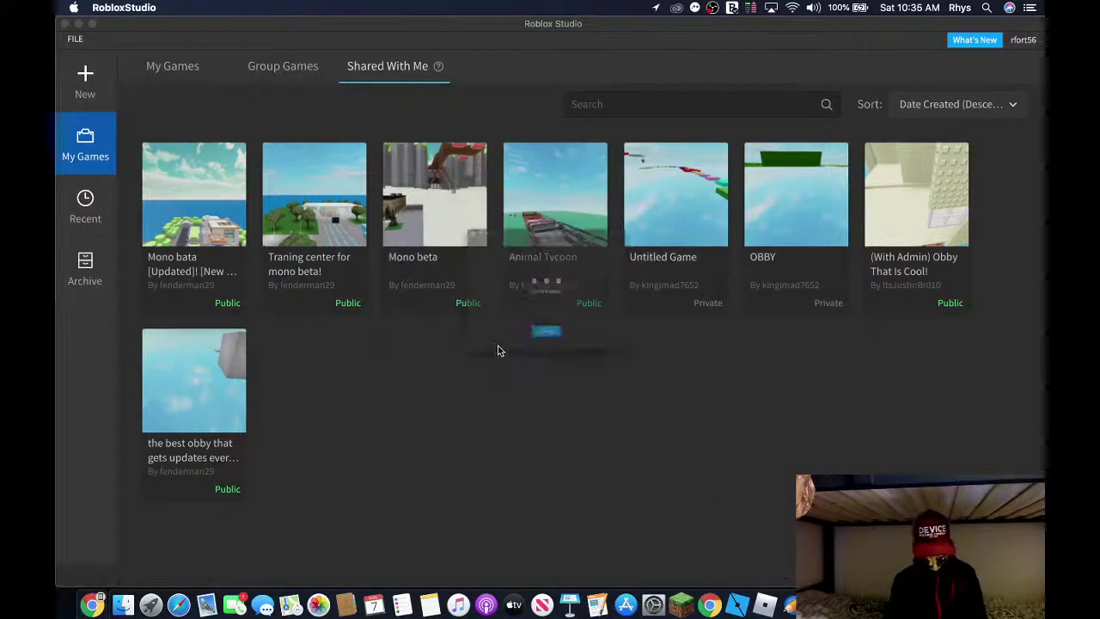
{"action": "left_click", "coordinate": [526, 360]}
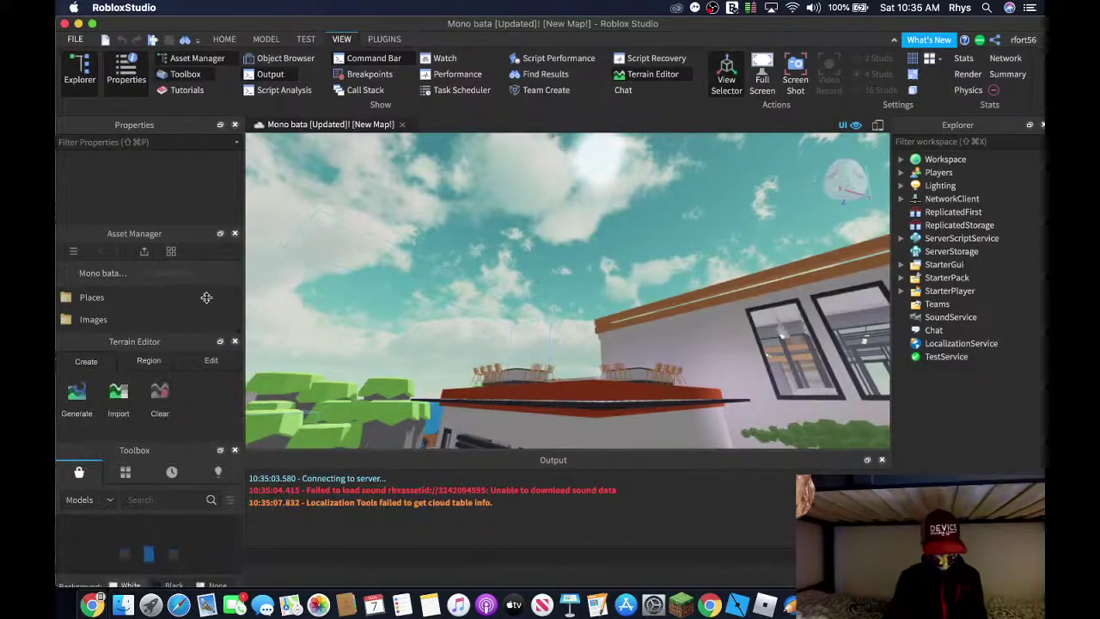
Close the Terrain Editor, Asset Manager and Toolbox windows
{"action": "left_click", "coordinate": [235, 342]}
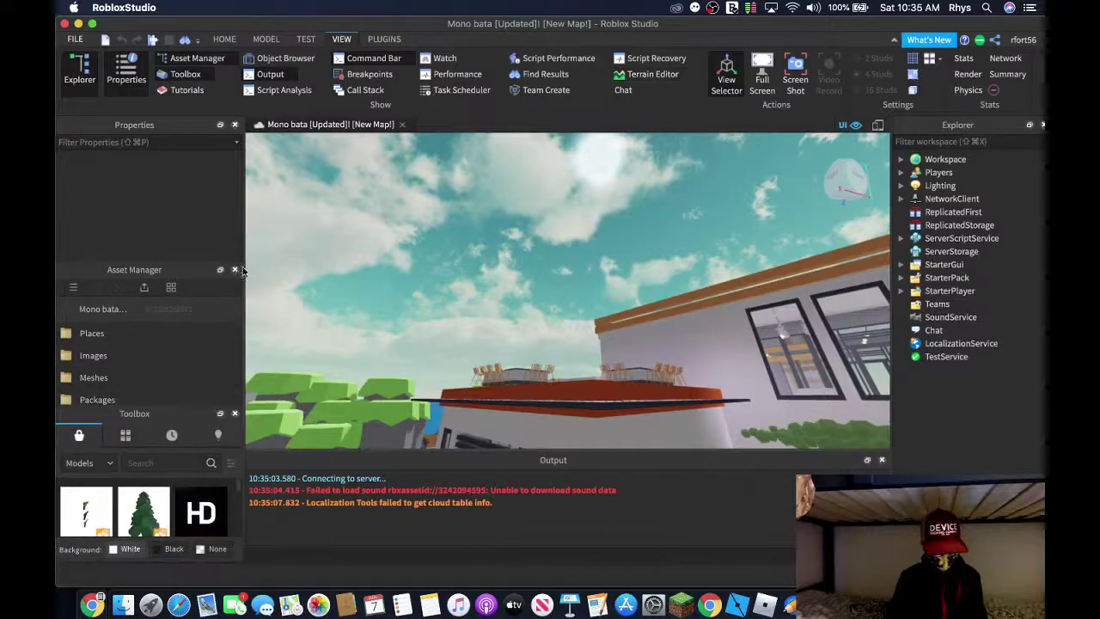
{"action": "left_click", "coordinate": [235, 272]}
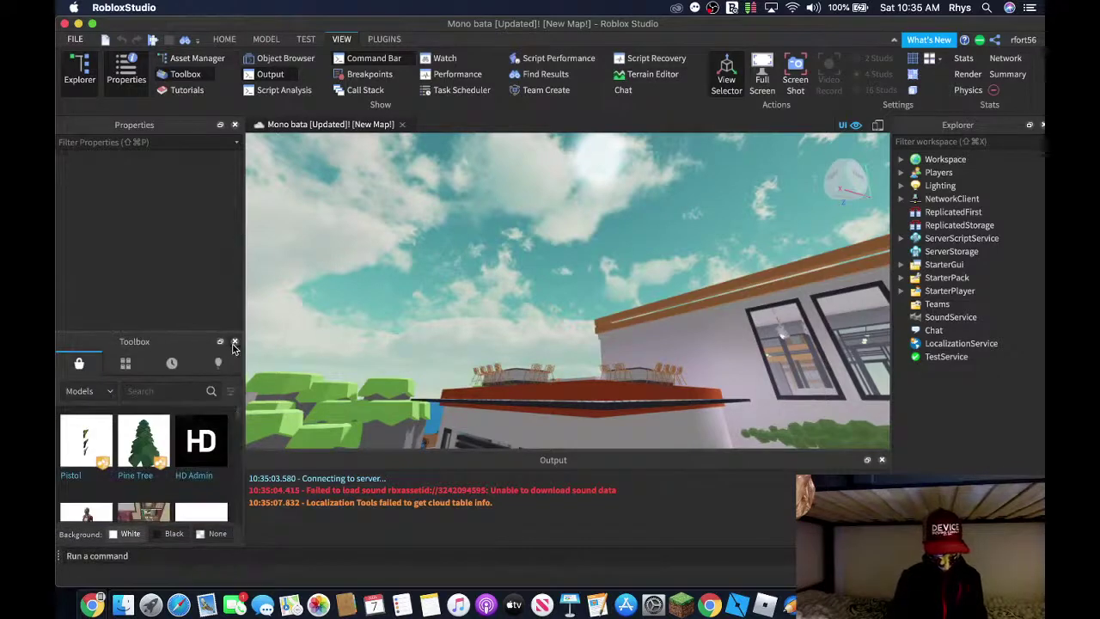
{"action": "left_click", "coordinate": [233, 345]}
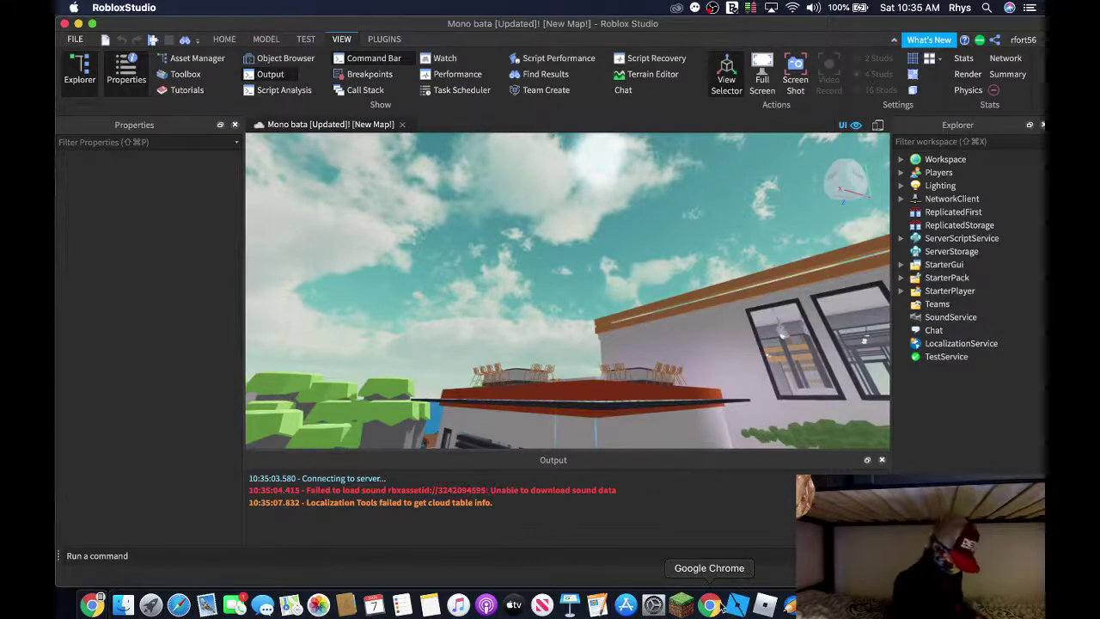
Check the YouTube live chat in Chrome and the stream in OBS, and return to Roblox Studio
{"action": "left_click", "coordinate": [710, 606]}
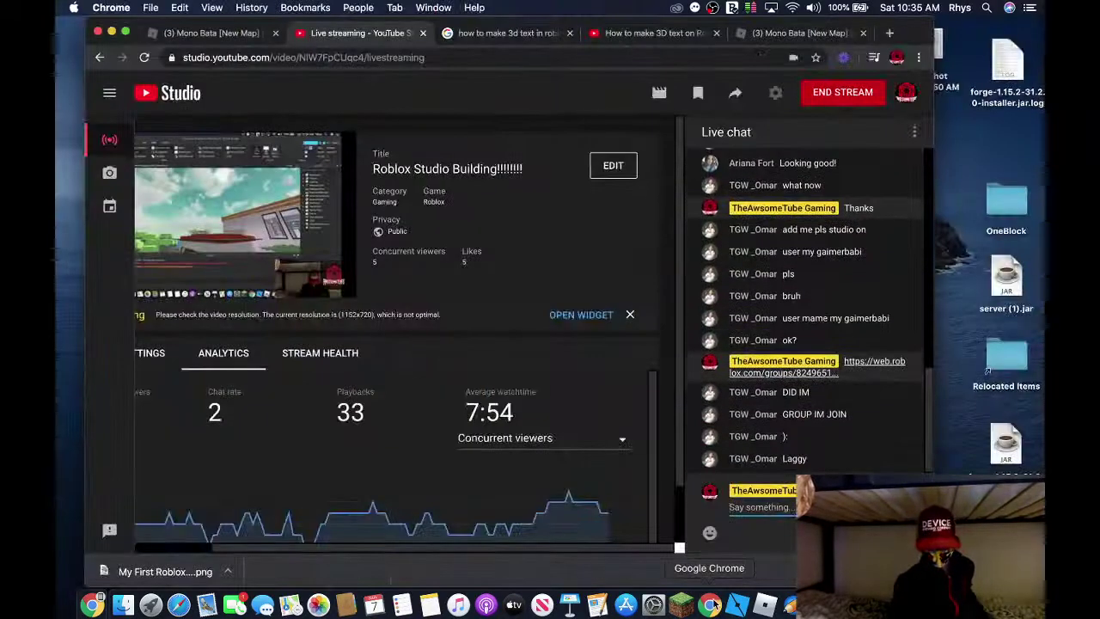
{"action": "left_click", "coordinate": [774, 512]}
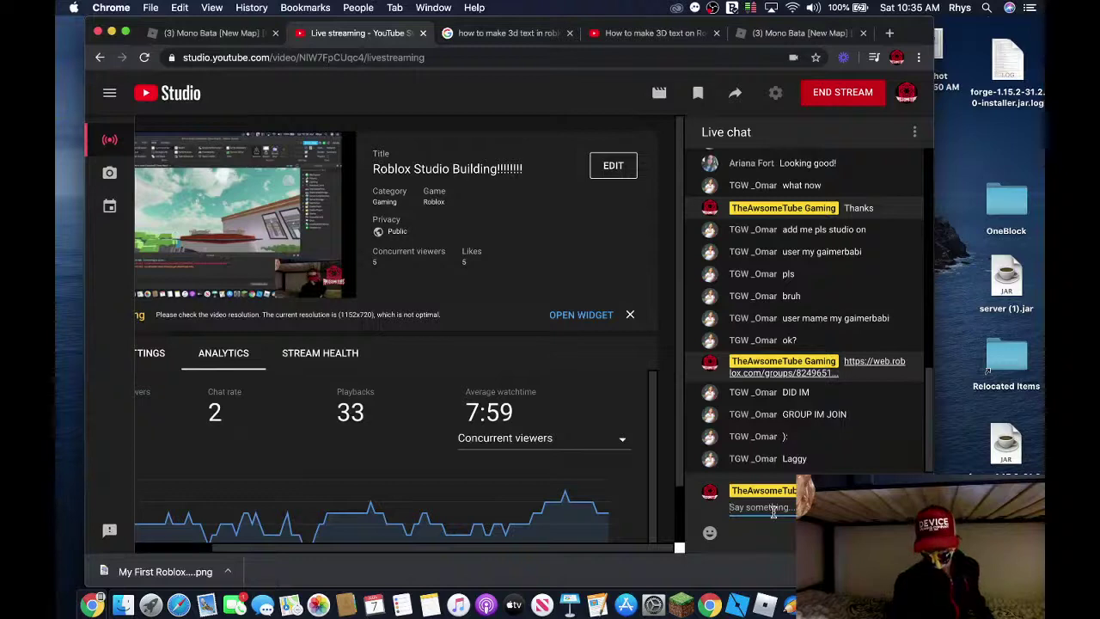
{"action": "key", "text": "ctrl+Left"}
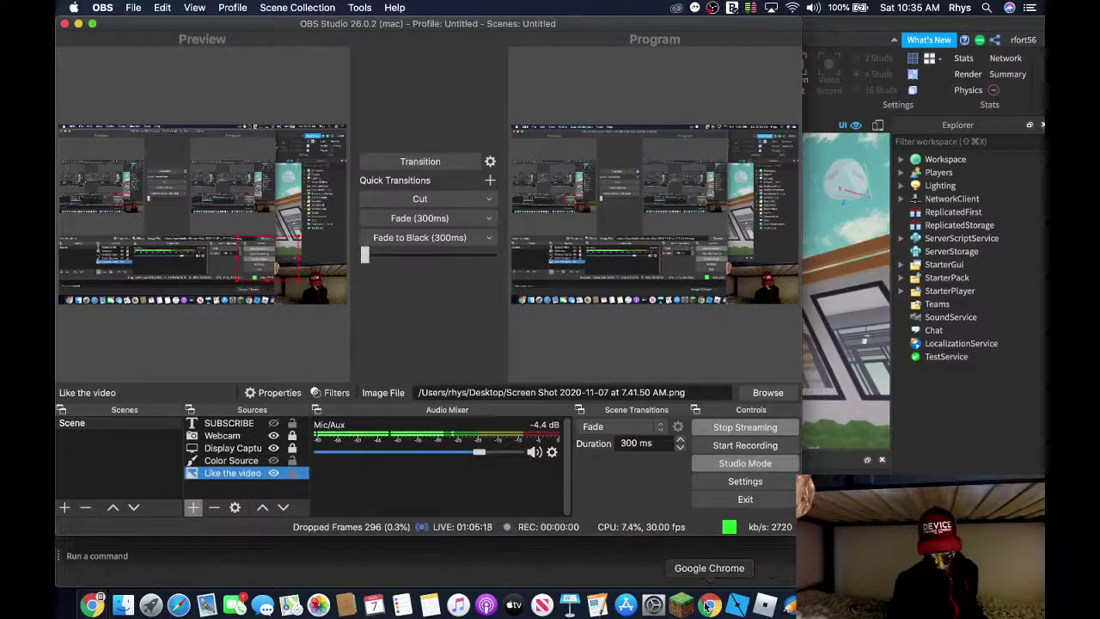
{"action": "key", "text": "ctrl+Right"}
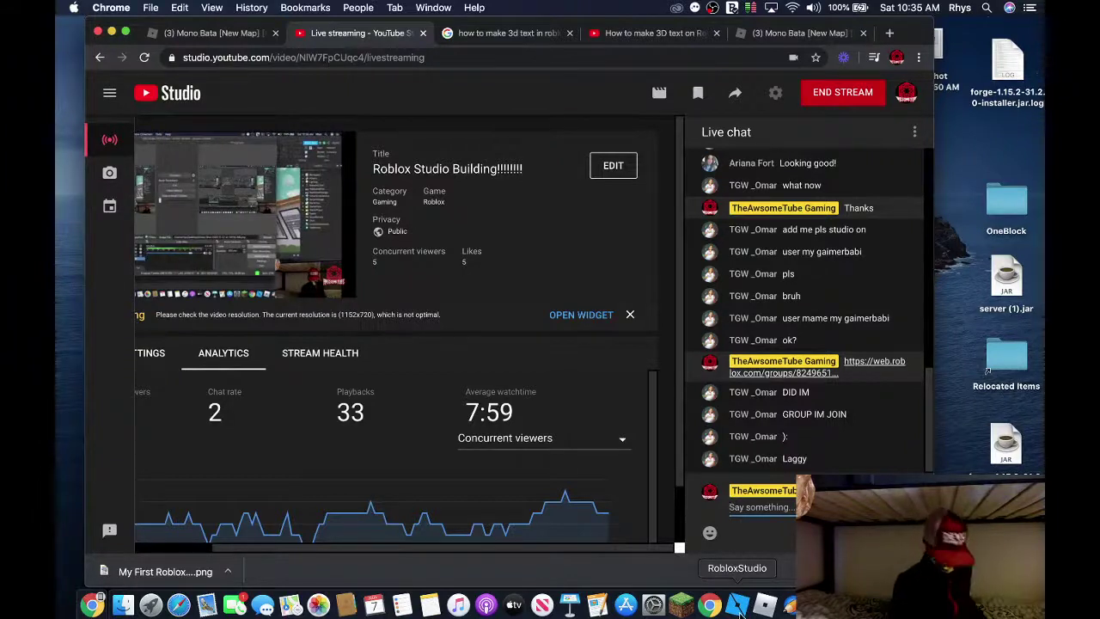
{"action": "left_click", "coordinate": [742, 609]}
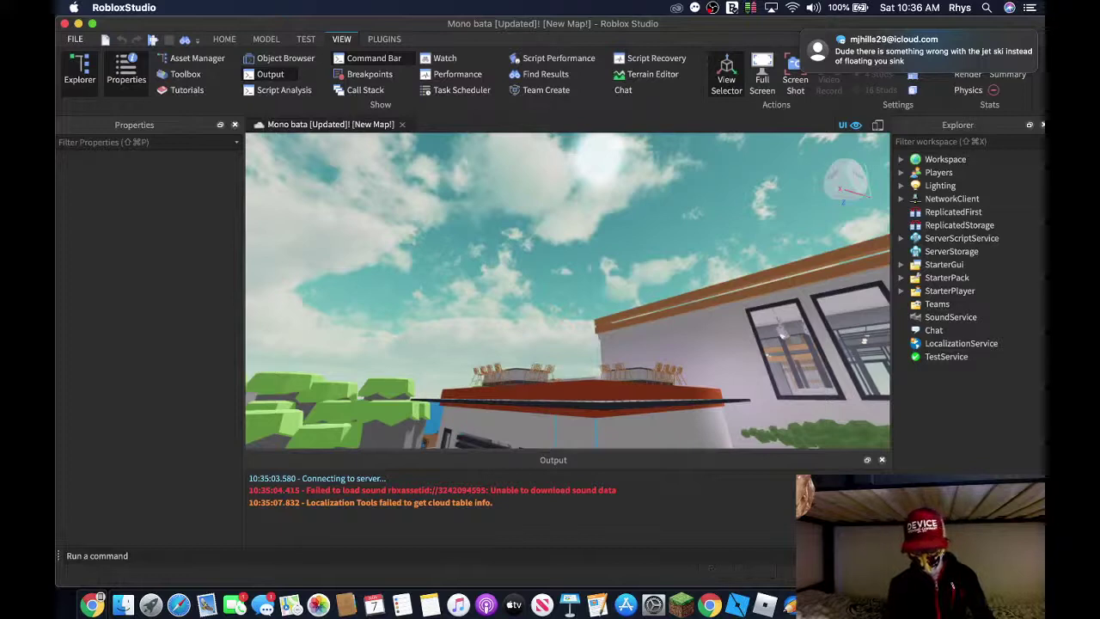
Dismiss the message notification and start a Play Here test on the dock beside the two red jet skis
{"action": "left_click", "coordinate": [1016, 63]}
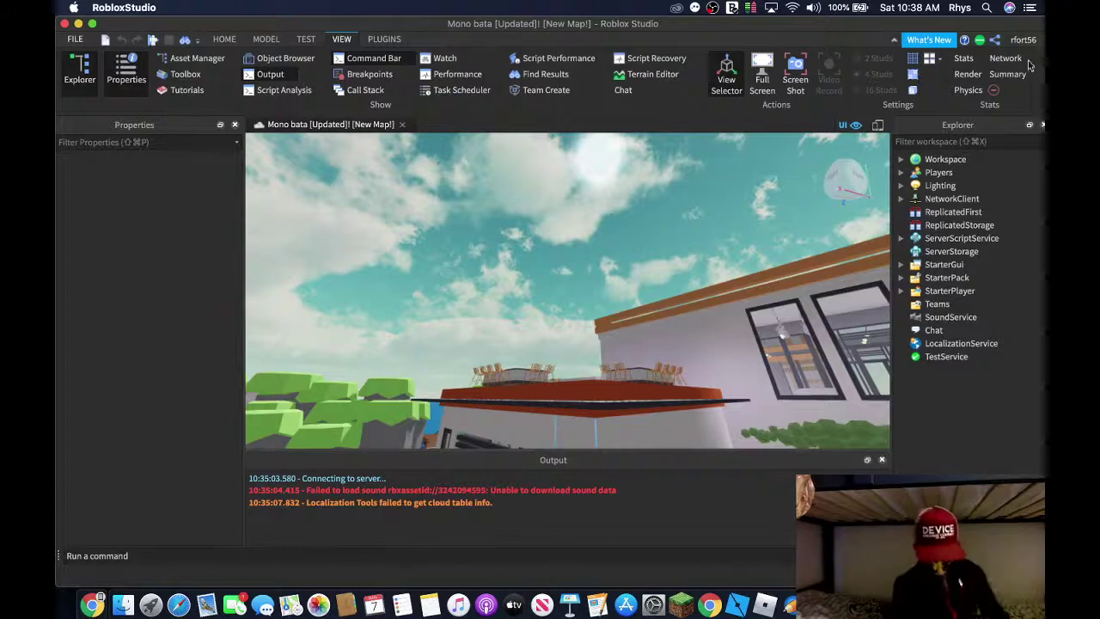
{"action": "right_click_drag", "start_coordinate": [771, 263], "coordinate": [813, 254]}
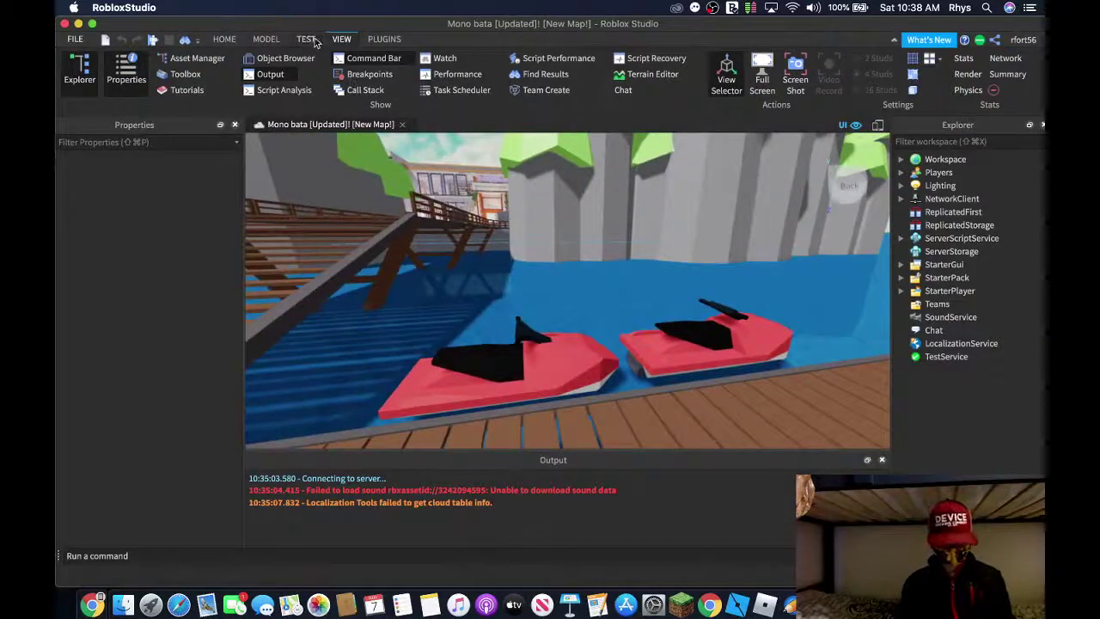
{"action": "left_click", "coordinate": [306, 38]}
{"action": "left_click", "coordinate": [80, 90]}
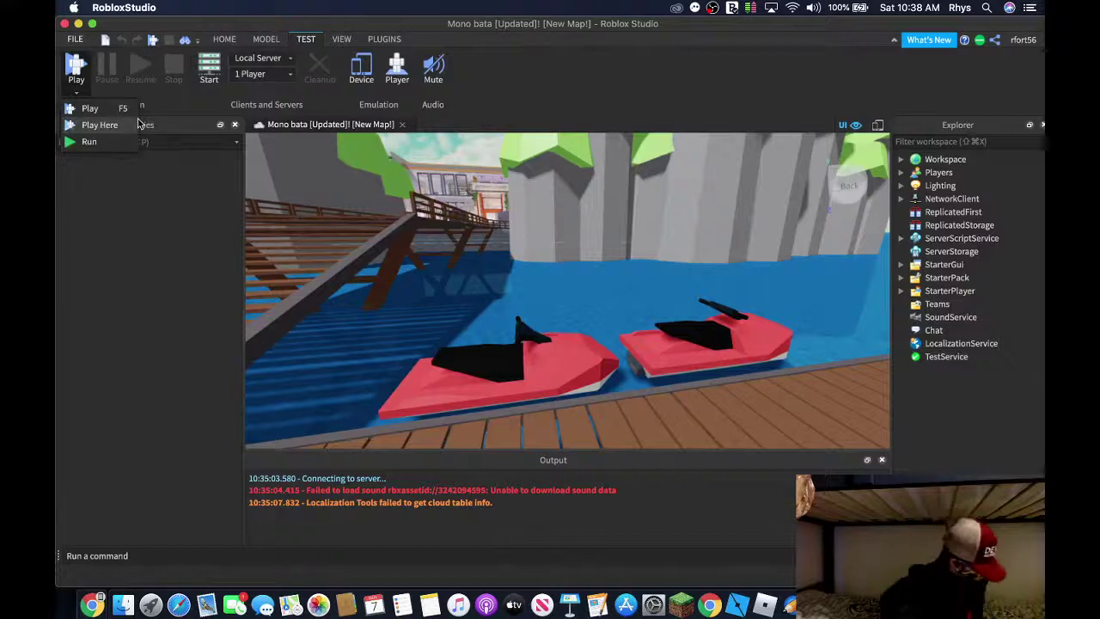
{"action": "left_click", "coordinate": [138, 125]}
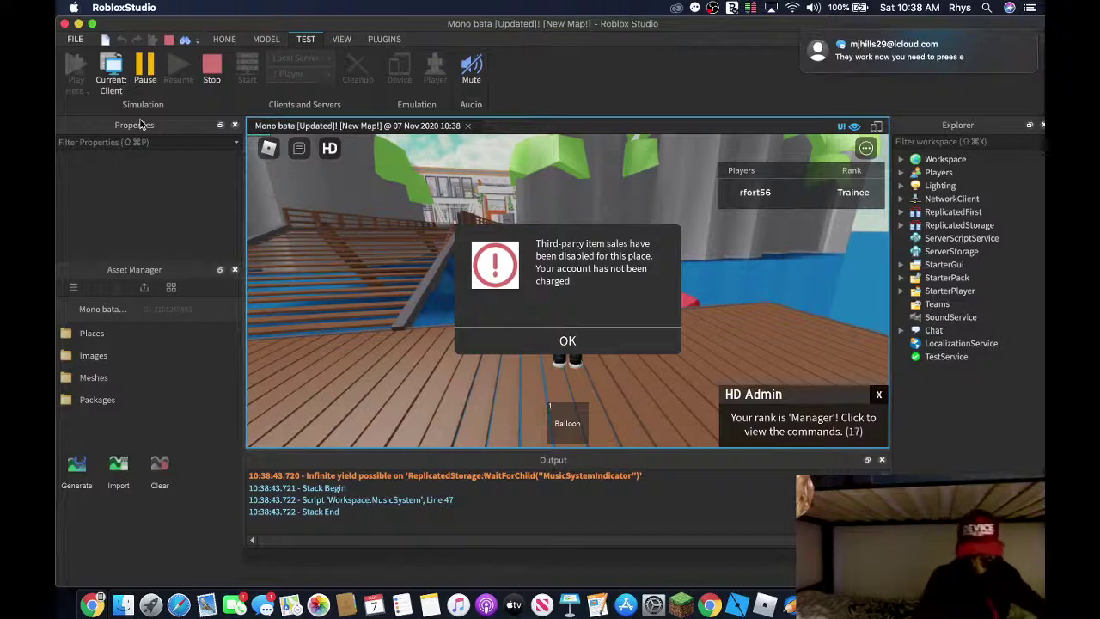
Dismiss the third-party sales warning and the HD Admin notice, and board a red jet ski with the character
{"action": "mouse_move", "coordinate": [937, 41]}
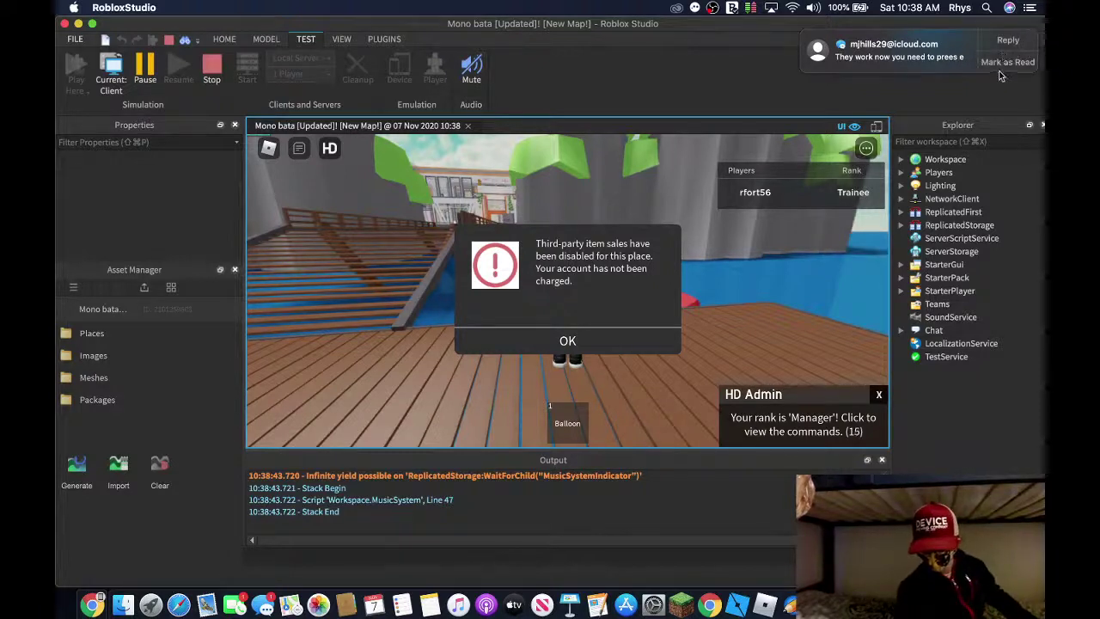
{"action": "left_click", "coordinate": [567, 342]}
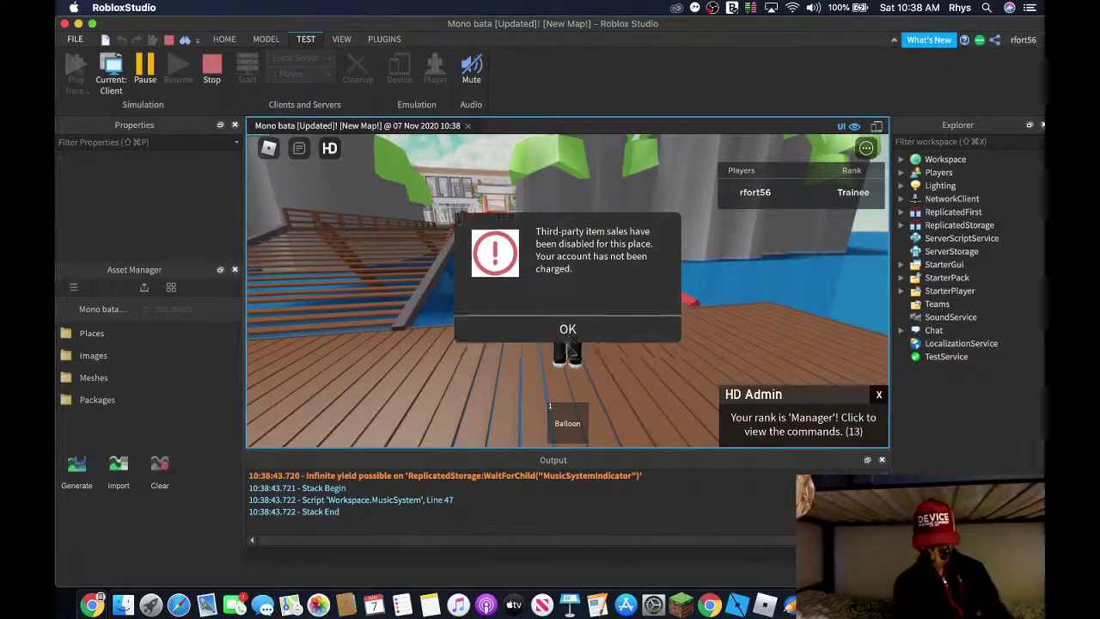
{"action": "key", "text": "w"}
{"action": "right_click_drag", "start_coordinate": [636, 268], "coordinate": [636, 268]}
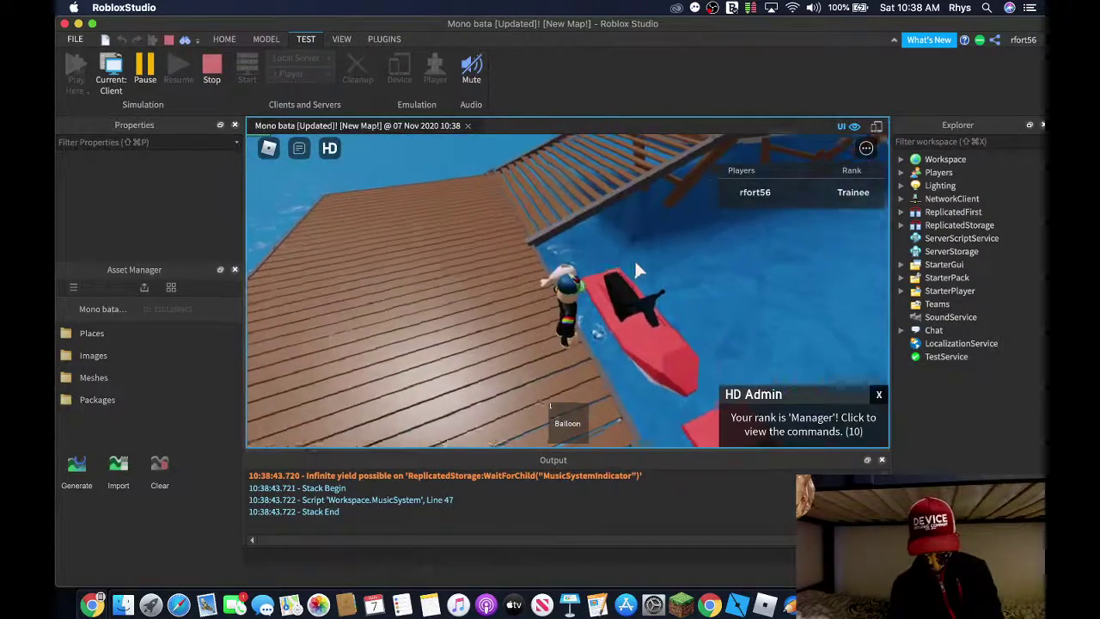
{"action": "left_click", "coordinate": [873, 396]}
{"action": "key", "text": "w"}
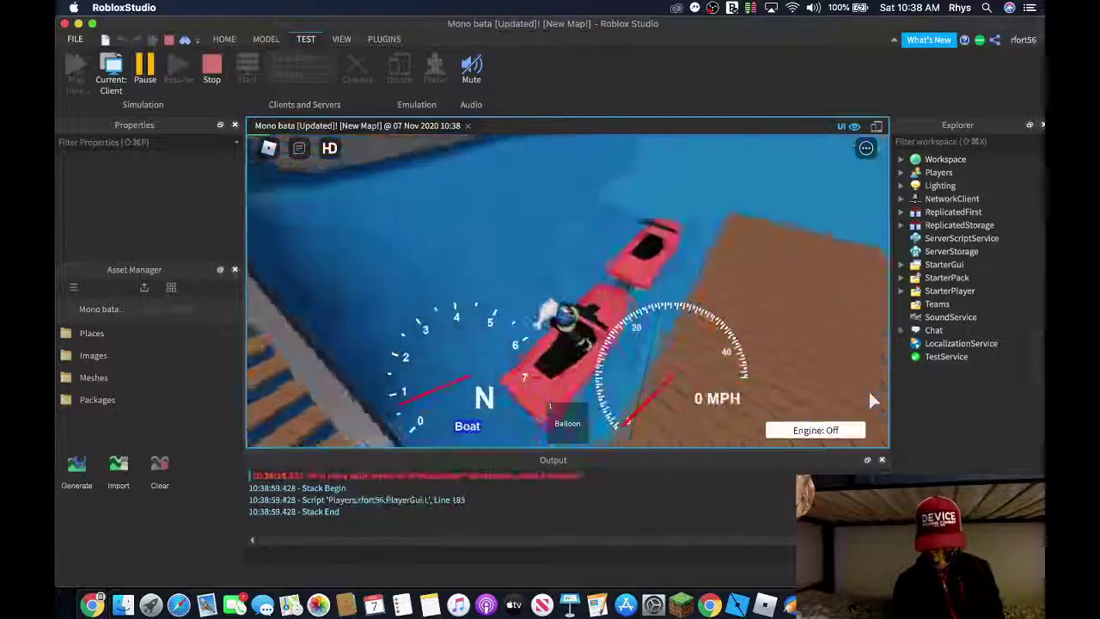
Drive the red jet ski away from the dock across open water towards the island, dismissing the third-party sales warning on the way
{"action": "key", "text": "w"}
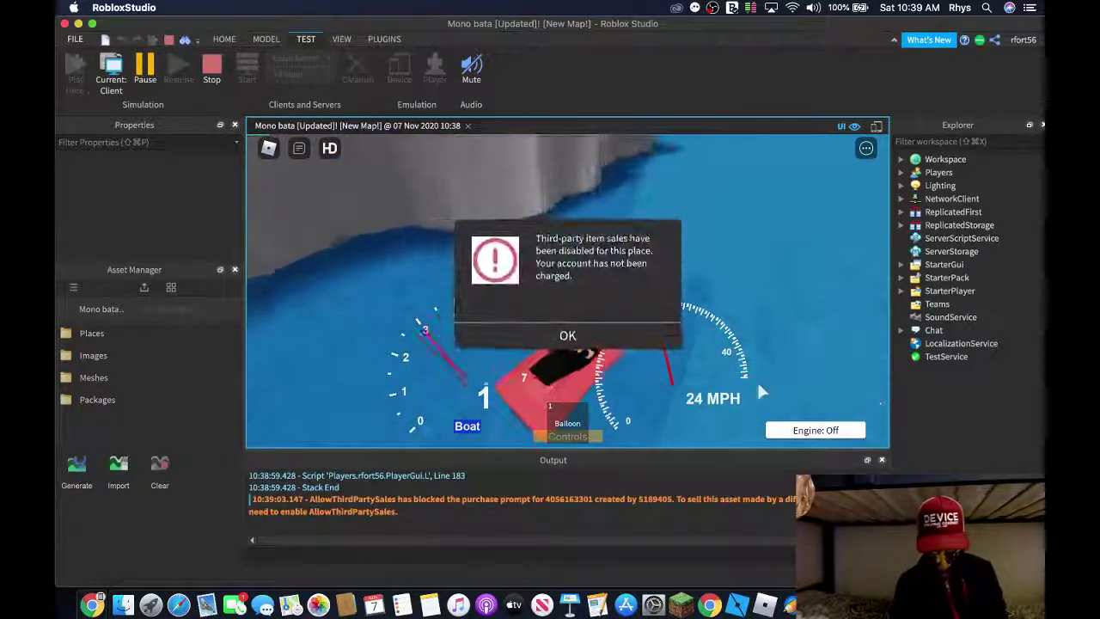
{"action": "left_click", "coordinate": [662, 346]}
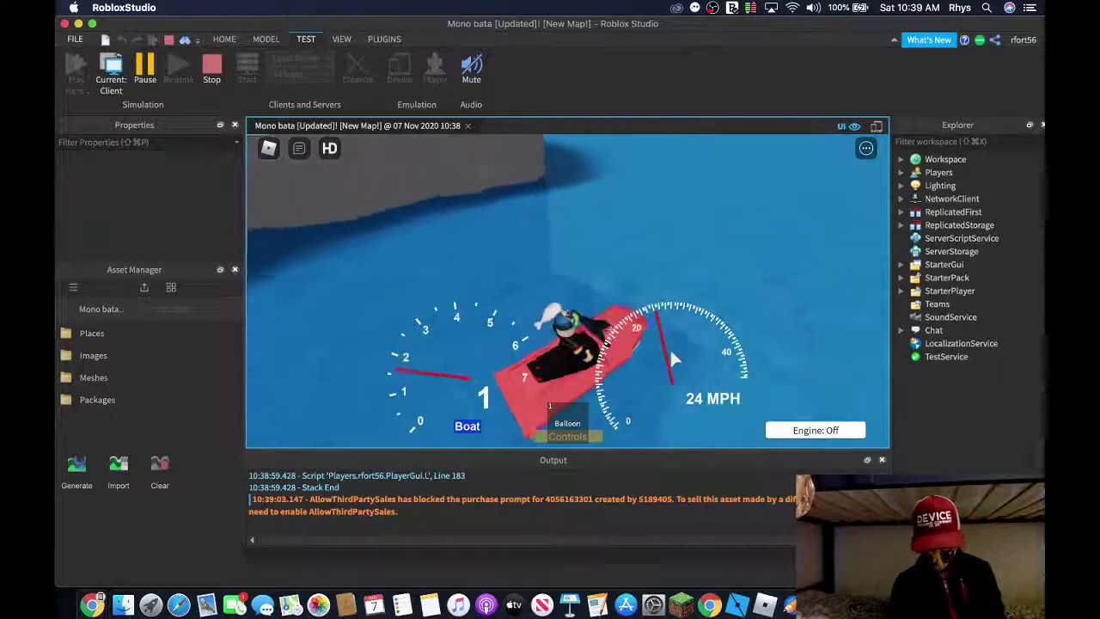
{"action": "key", "text": "w"}
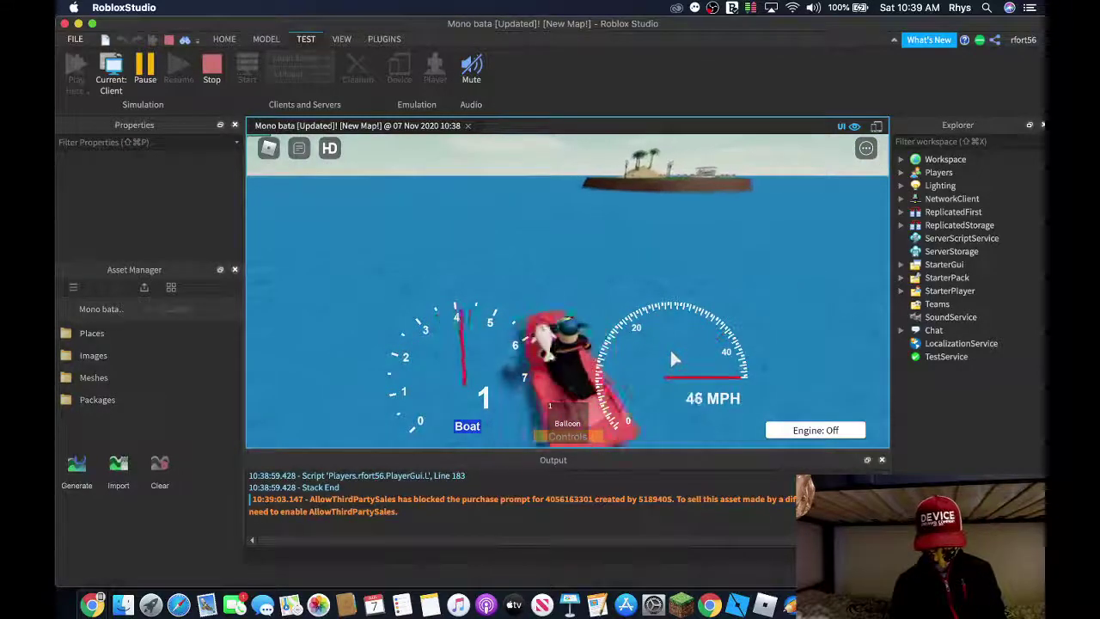
{"action": "key", "text": "d"}
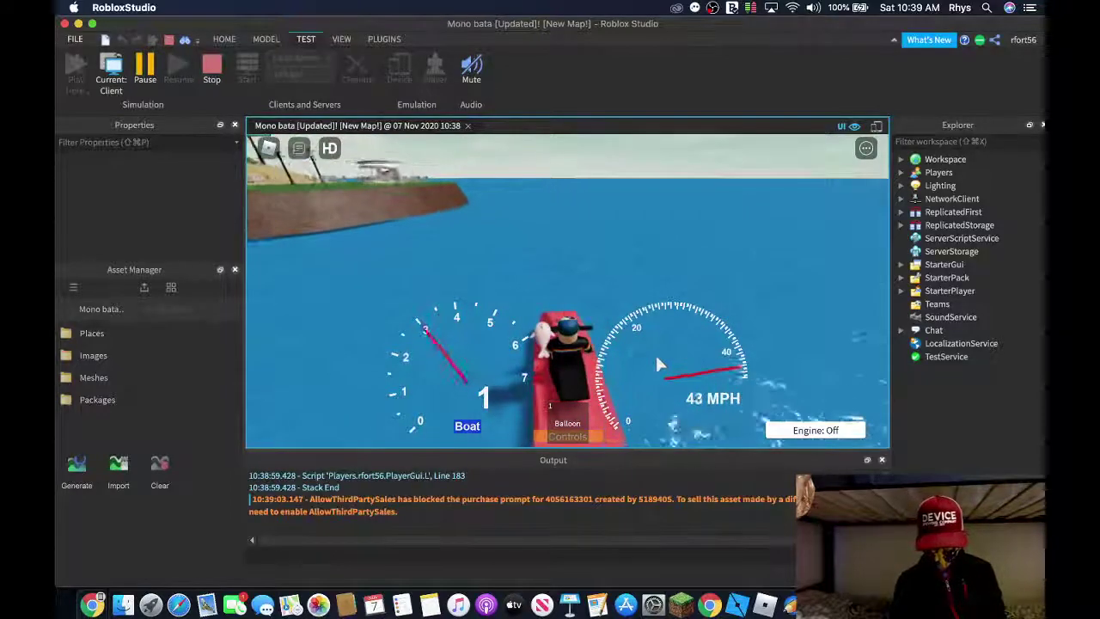
Switch the jet ski's engine on and steer it up against the island's rocky shore
{"action": "left_click", "coordinate": [812, 430]}
{"action": "key", "text": "a"}
{"action": "key", "text": "w"}
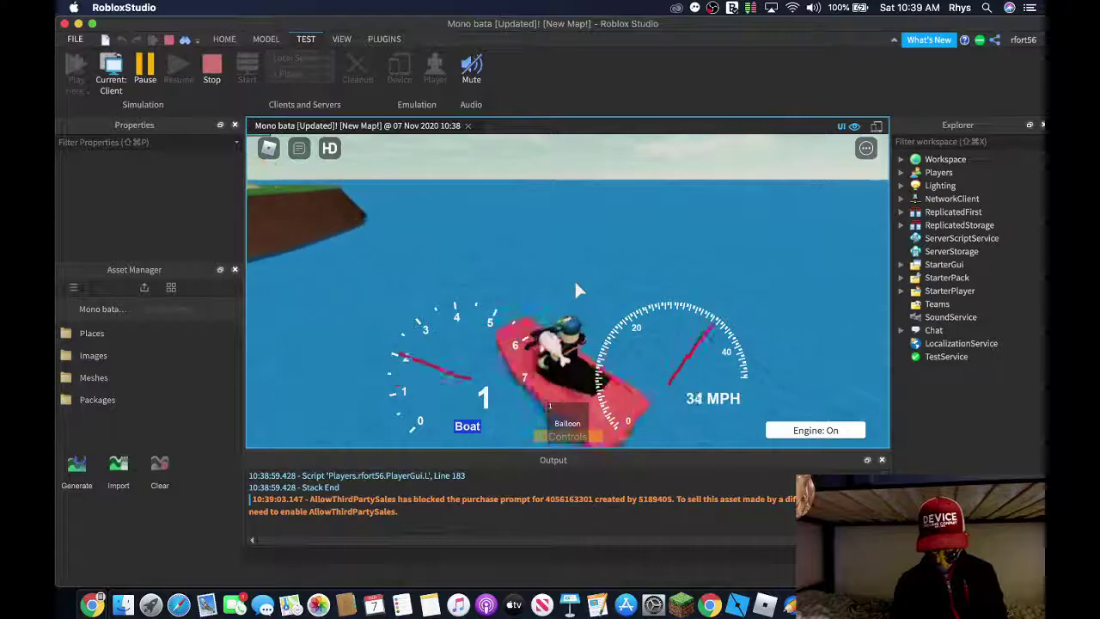
{"action": "key", "text": "w"}
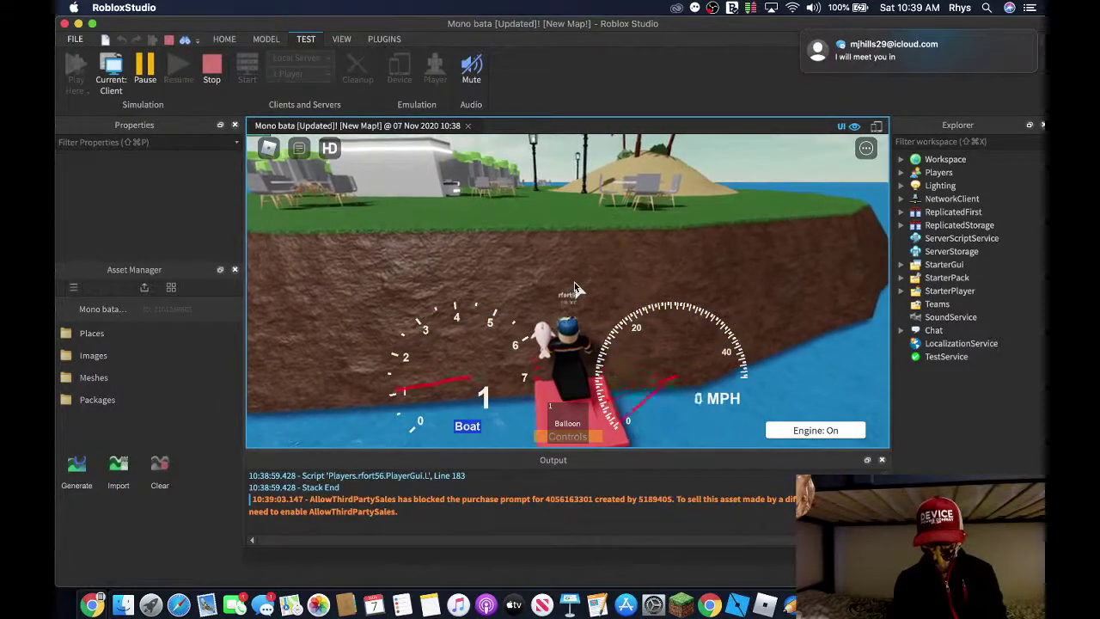
Get off the jet ski, climb onto the island's grass past the third-party sales warning, and stop the play test
{"action": "key", "text": "space"}
{"action": "left_click", "coordinate": [602, 327]}
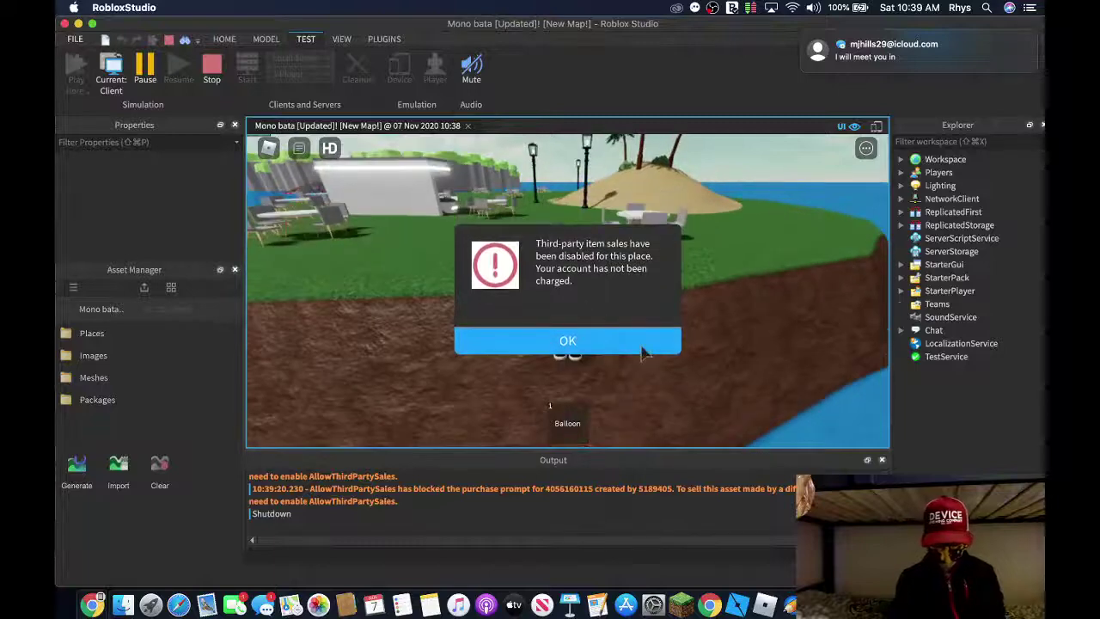
{"action": "key", "text": "w"}
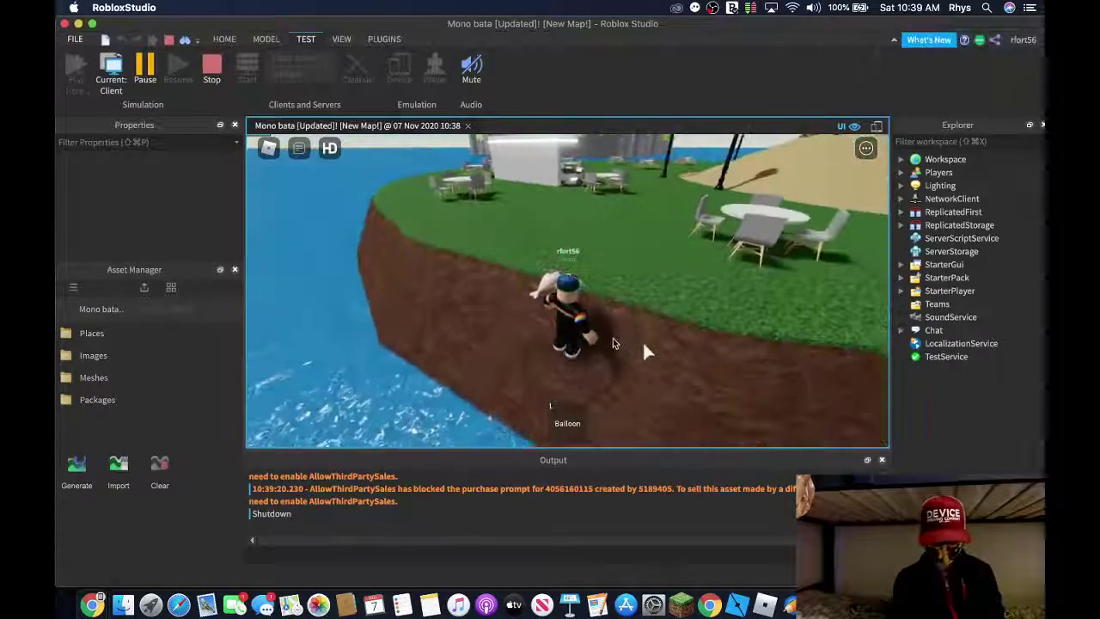
{"action": "key", "text": "space"}
{"action": "key", "text": "w"}
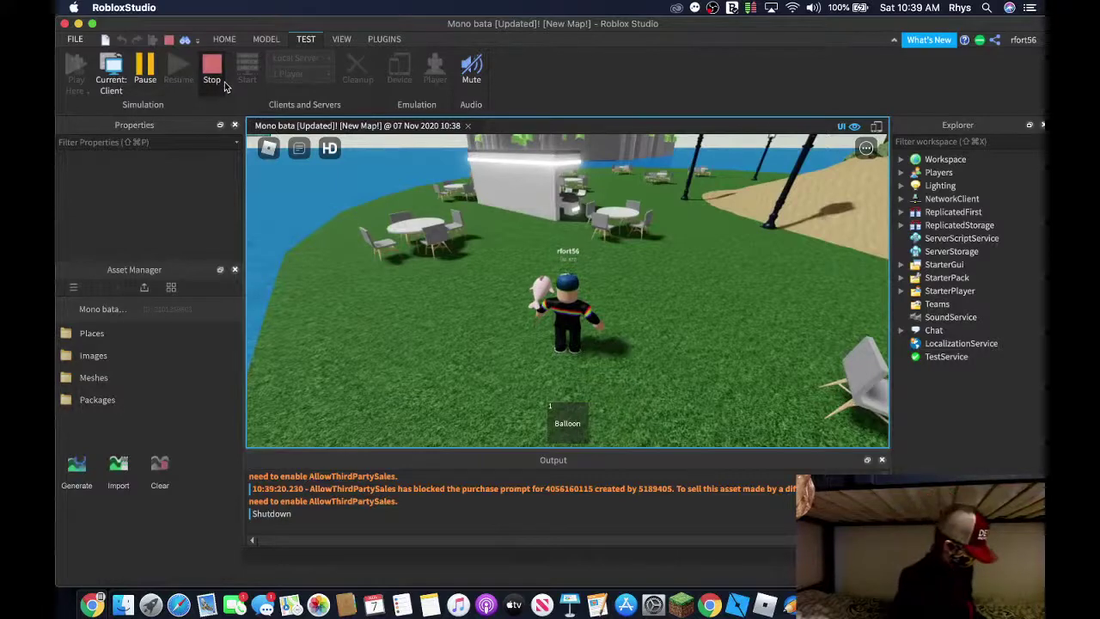
{"action": "right_click_drag", "start_coordinate": [481, 241], "coordinate": [481, 237]}
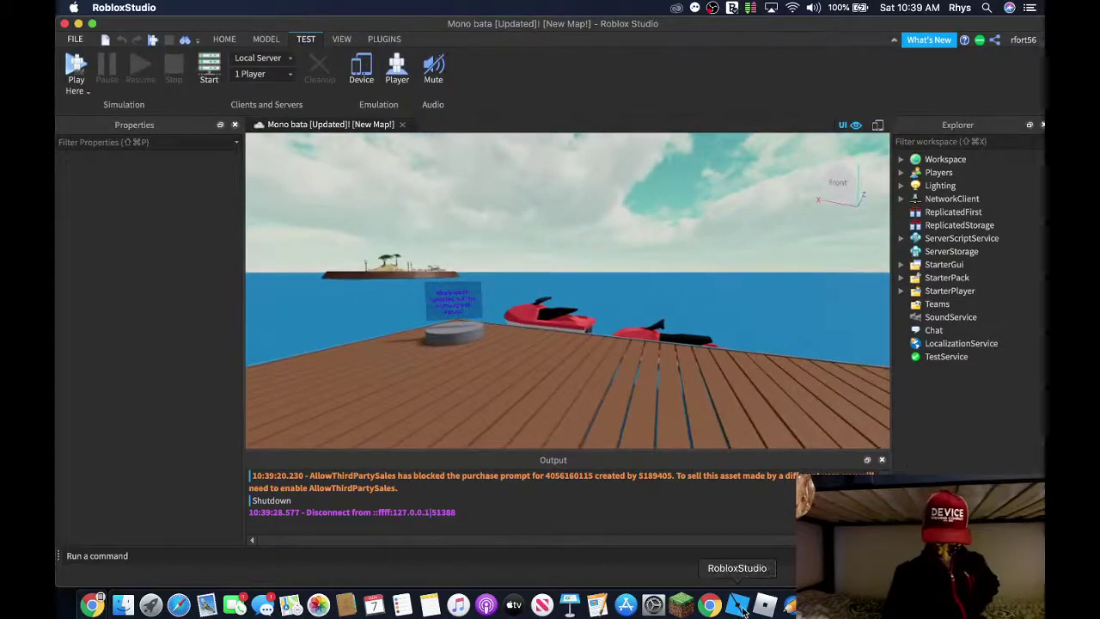
Switch to Chrome and look through the Mono Bata group page's description, members and wall
{"action": "left_click", "coordinate": [710, 606]}
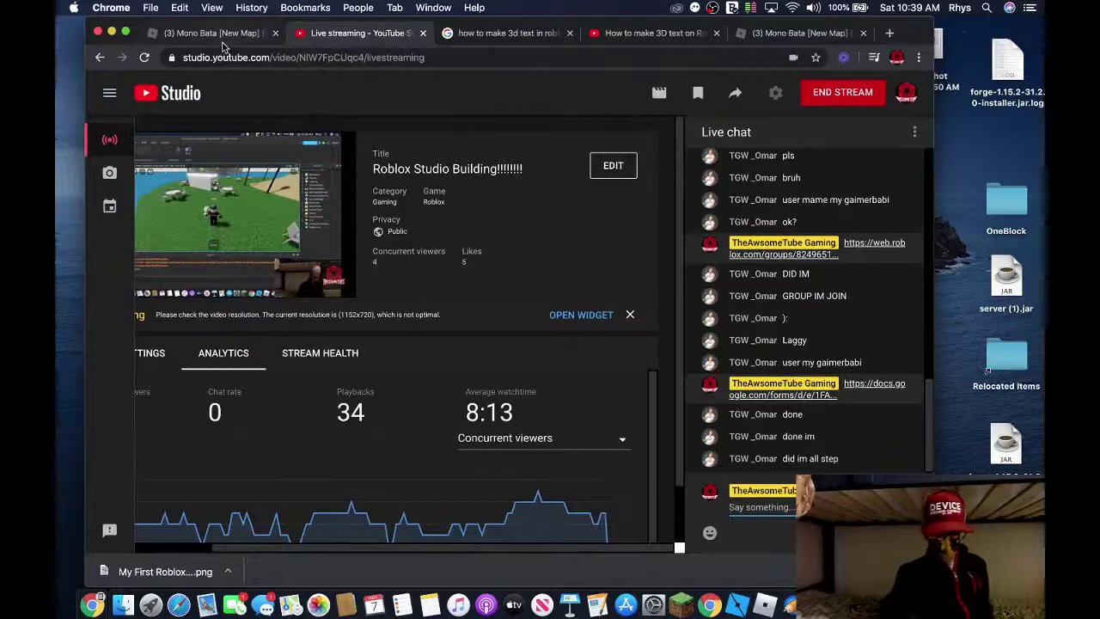
{"action": "left_click", "coordinate": [206, 32]}
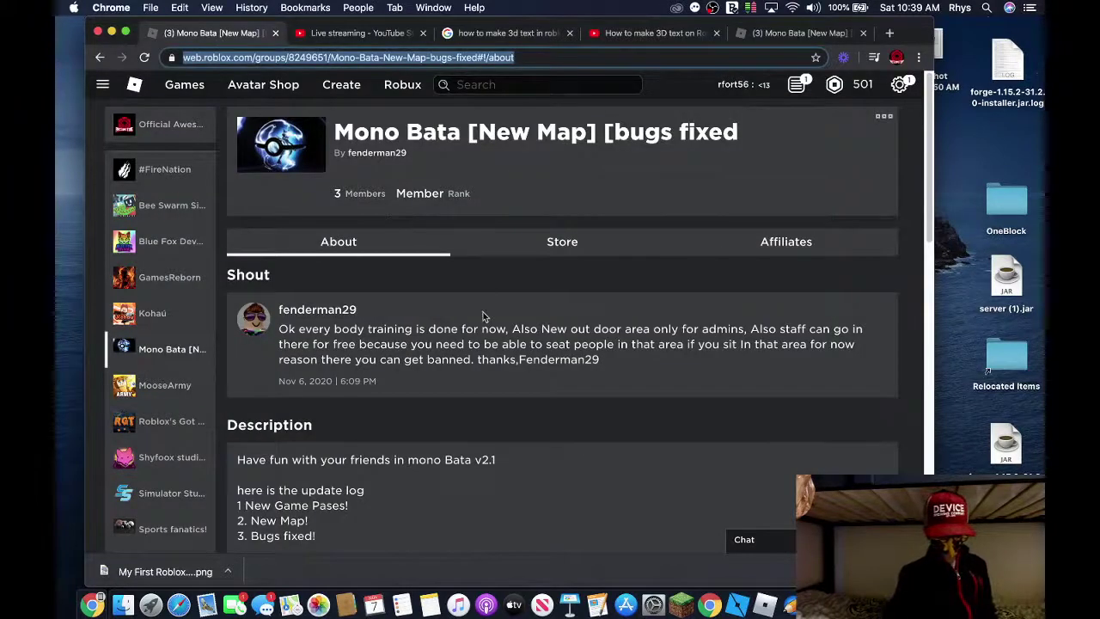
{"action": "scroll", "coordinate": [485, 304], "scroll_direction": "down", "scroll_amount": 8}
{"action": "scroll", "coordinate": [485, 305], "scroll_direction": "up", "scroll_amount": 4}
{"action": "scroll", "coordinate": [484, 307], "scroll_direction": "down", "scroll_amount": 2}
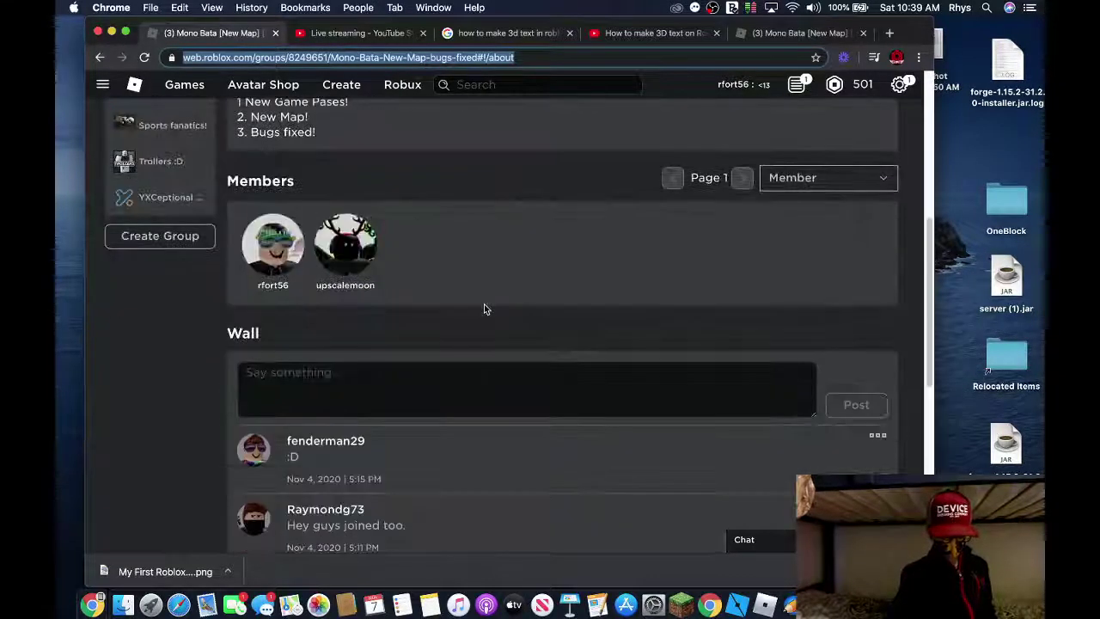
{"action": "scroll", "coordinate": [484, 307], "scroll_direction": "up", "scroll_amount": 1}
{"action": "scroll", "coordinate": [483, 310], "scroll_direction": "up", "scroll_amount": 5}
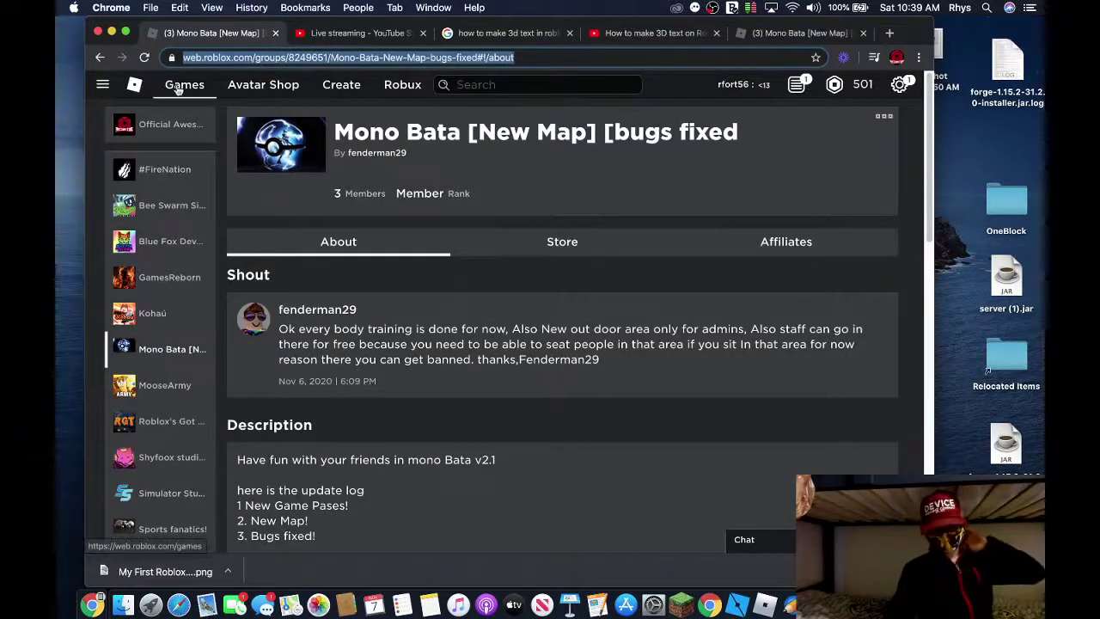
Join the friend playing Mono bata from the Roblox home page, open the Roblox player and allow its network connection
{"action": "left_click", "coordinate": [144, 88]}
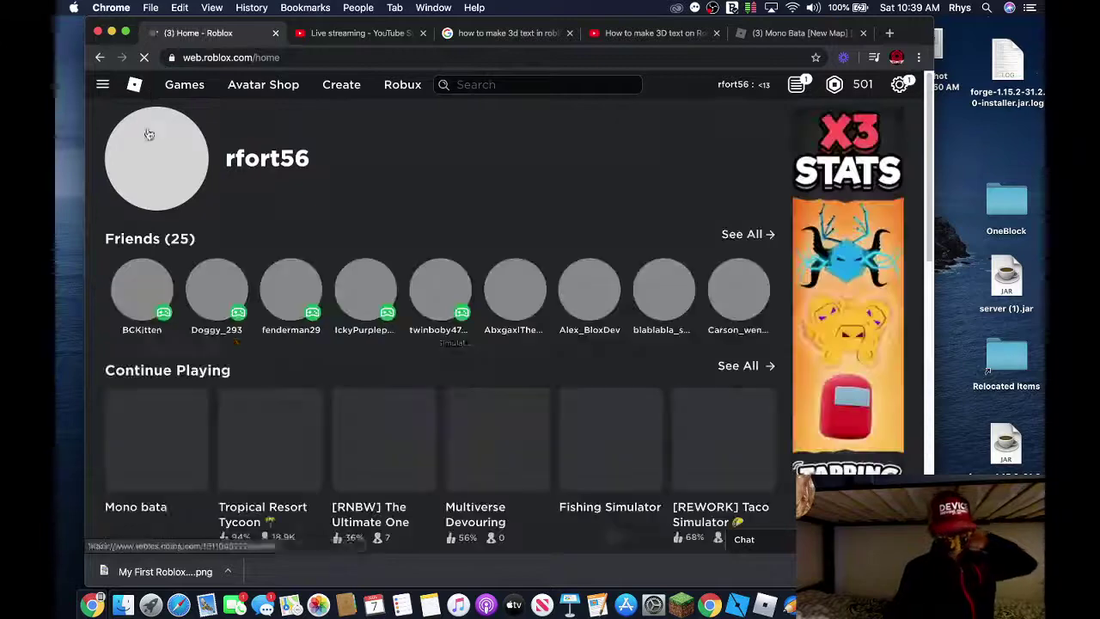
{"action": "mouse_move", "coordinate": [137, 314]}
{"action": "mouse_move", "coordinate": [290, 296]}
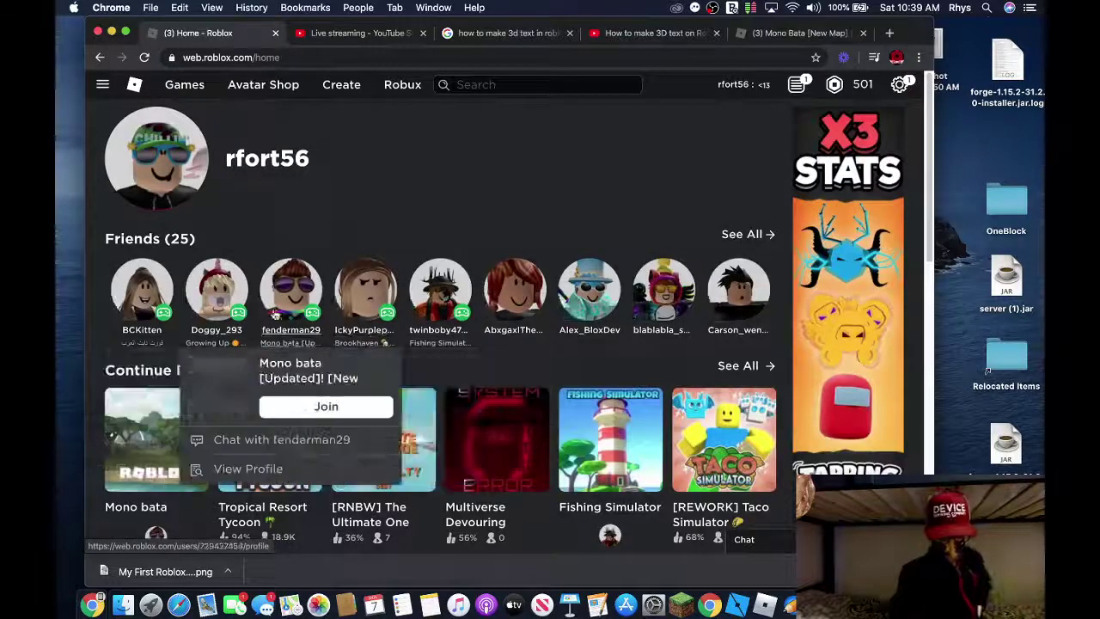
{"action": "left_click", "coordinate": [325, 407]}
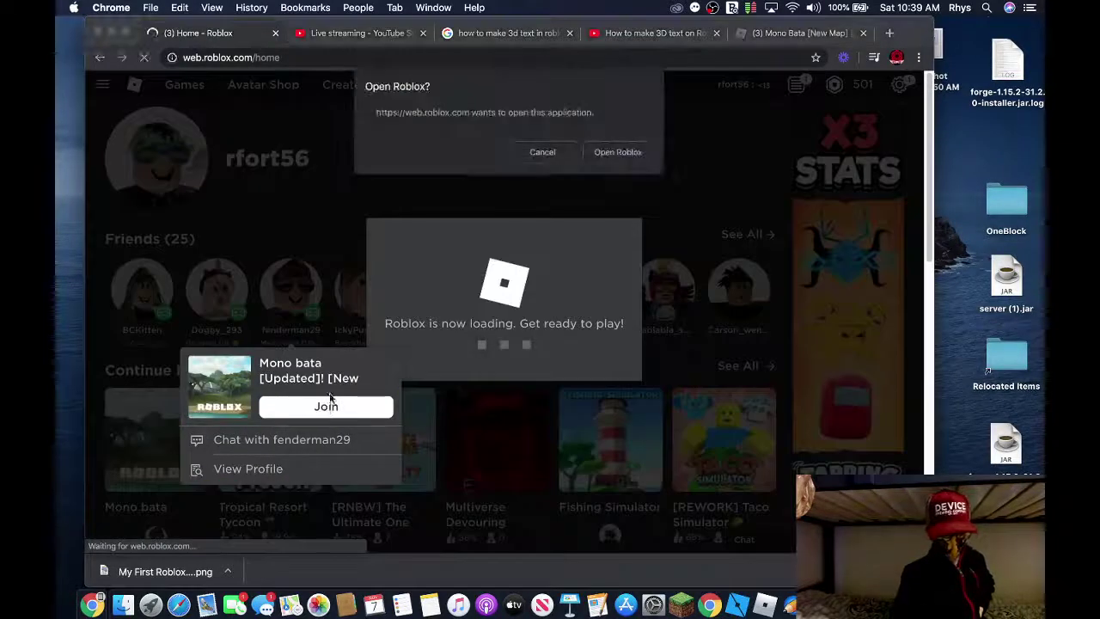
{"action": "left_click", "coordinate": [617, 152]}
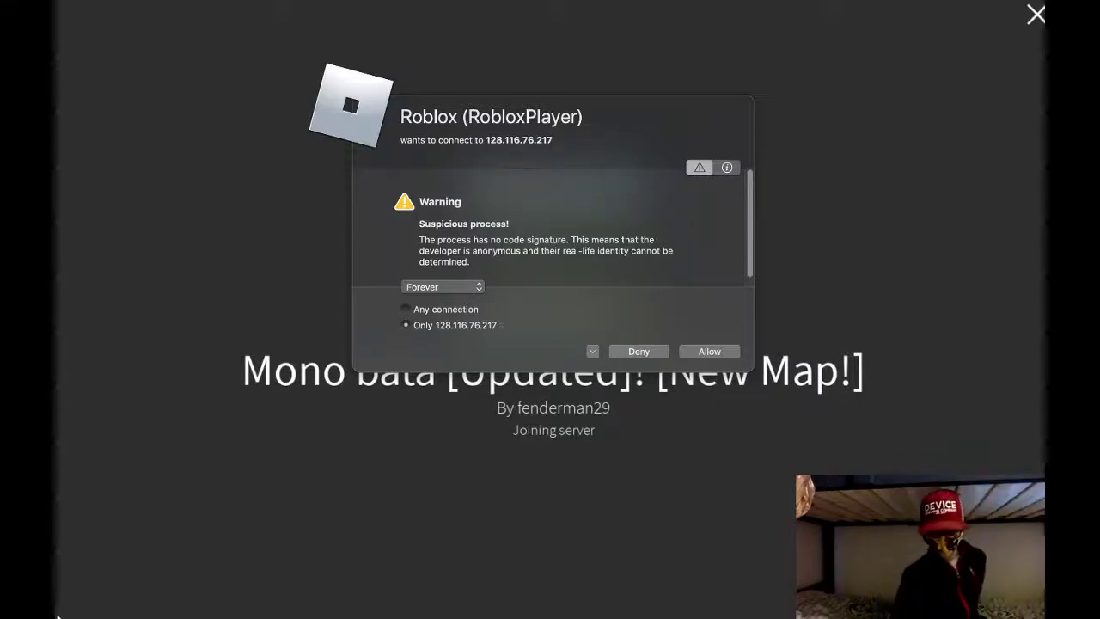
{"action": "left_click", "coordinate": [710, 351]}
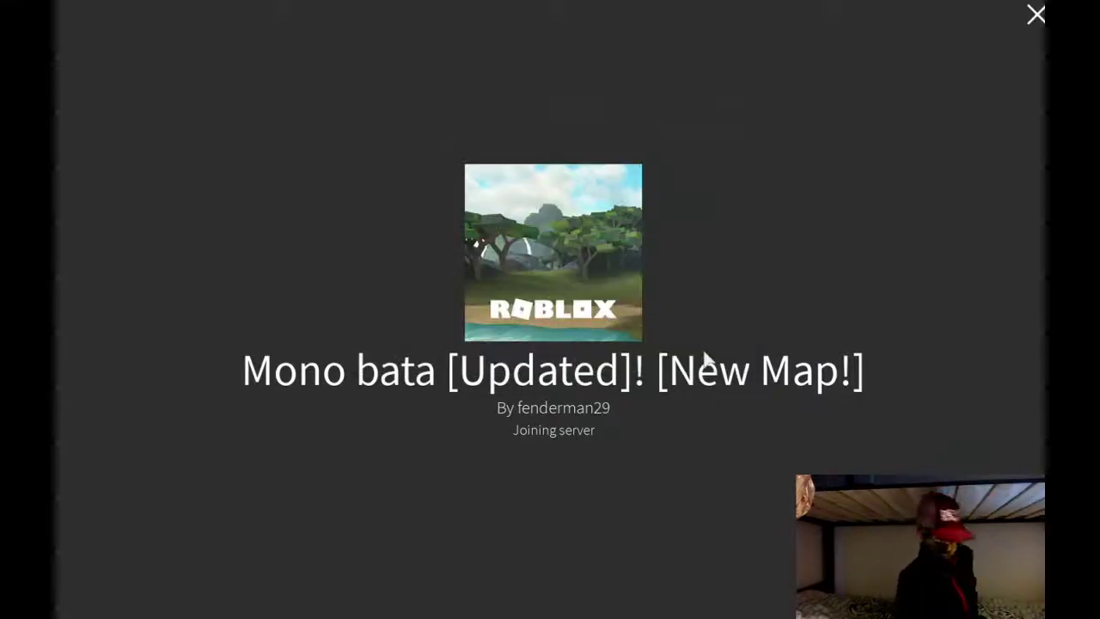